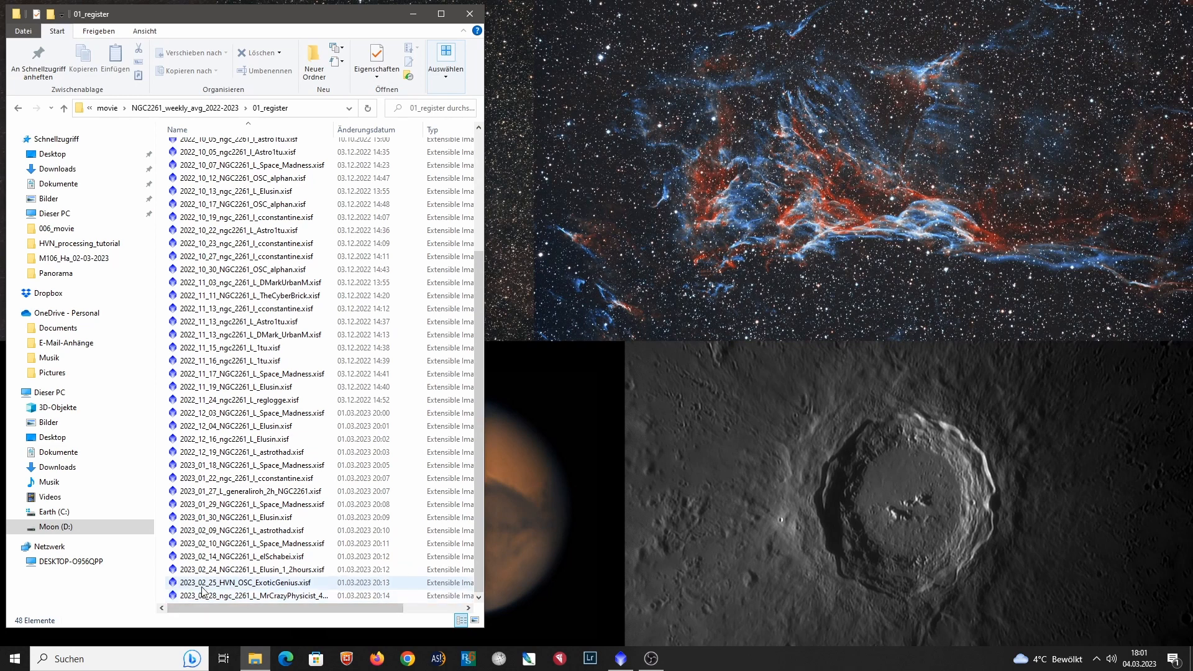
Step: Review the registered NGC2261 frames in the 01_register folder and play them as a Blink animation in PixInsight, stopping it after viewing
scroll(281, 342, "up", 4)
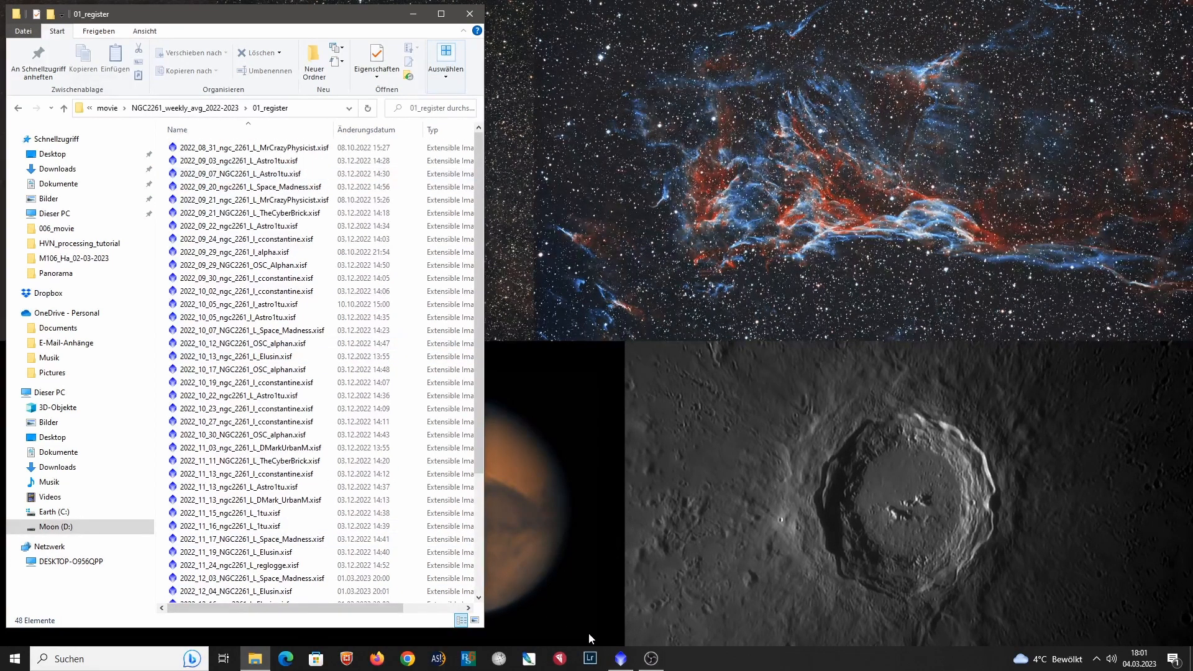
left_click(619, 659)
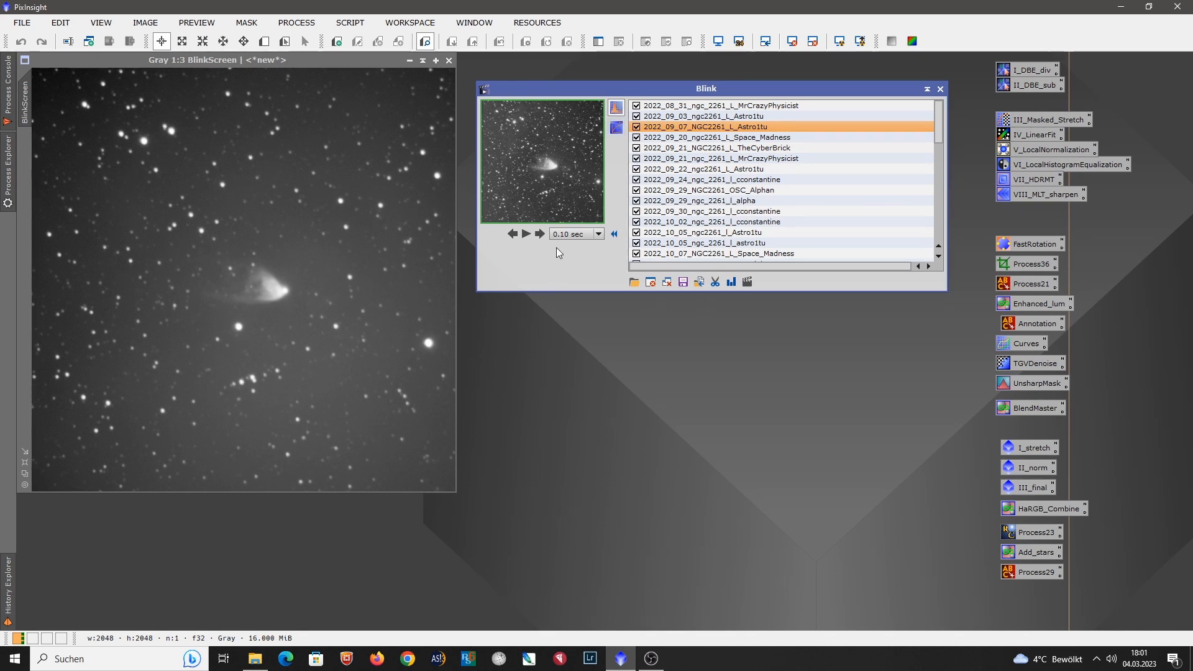
left_click(527, 234)
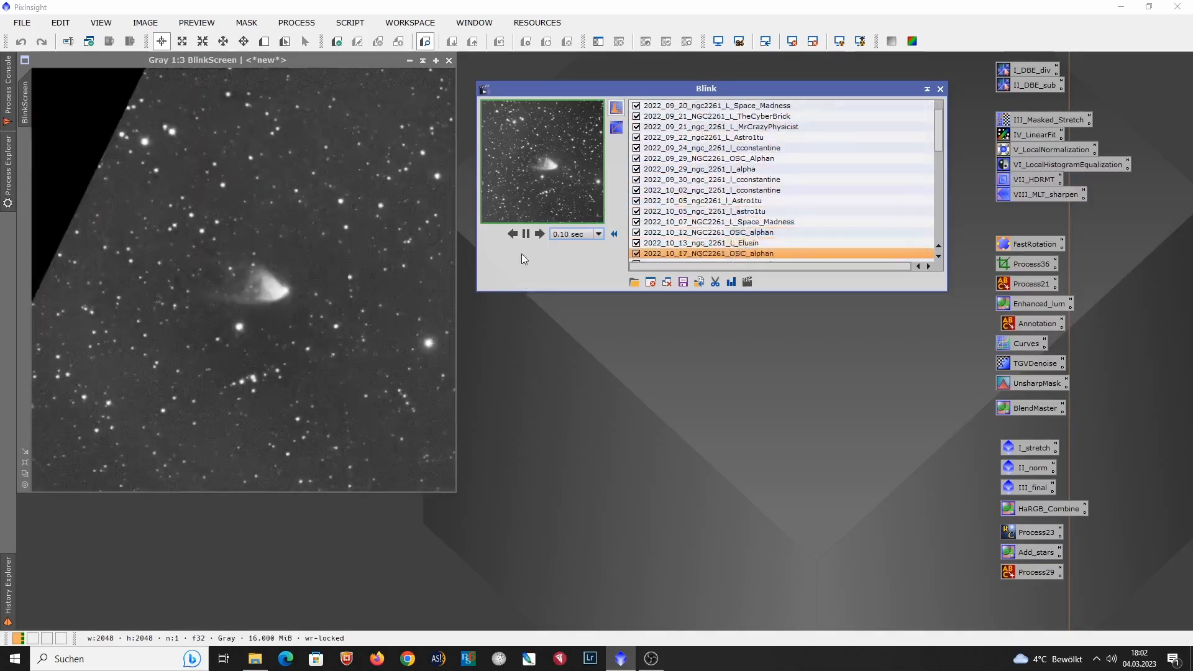
left_click(526, 234)
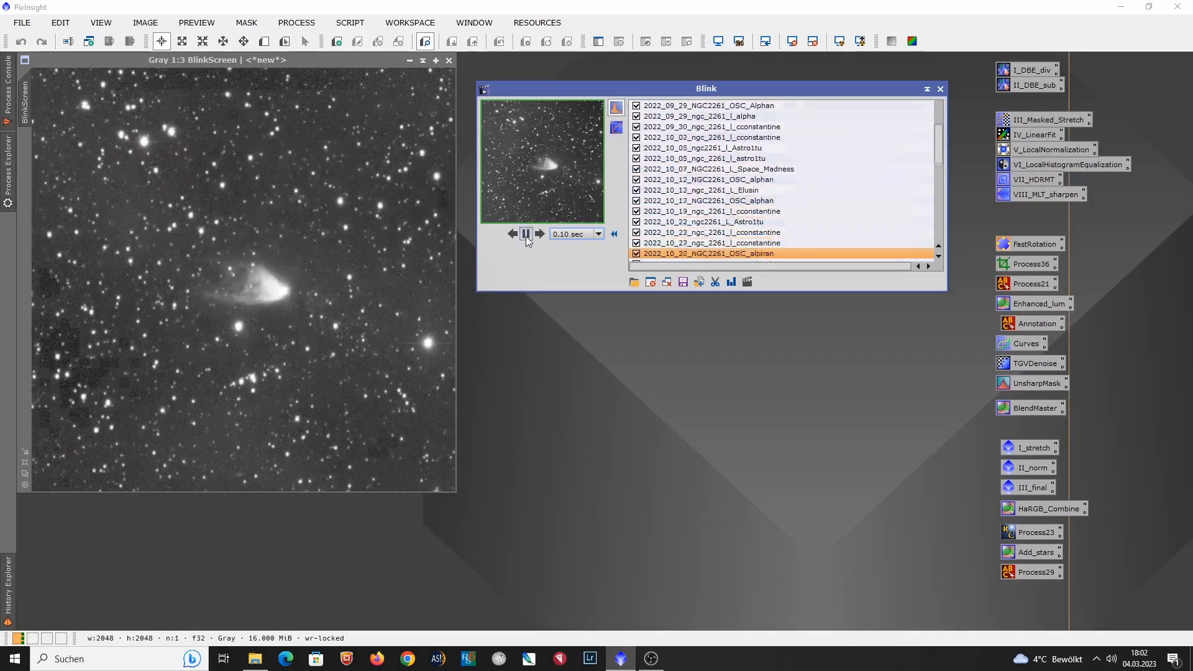
Step: Clear all loaded frames from Blink and close the Blink tool
left_click(651, 282)
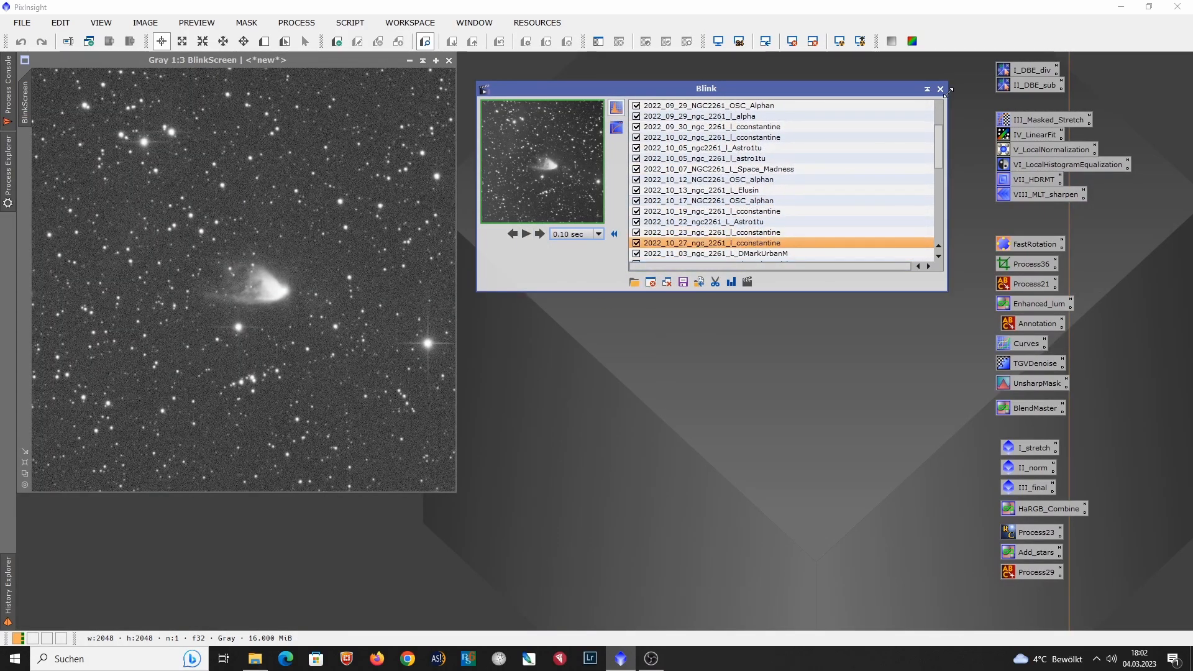
left_click(667, 282)
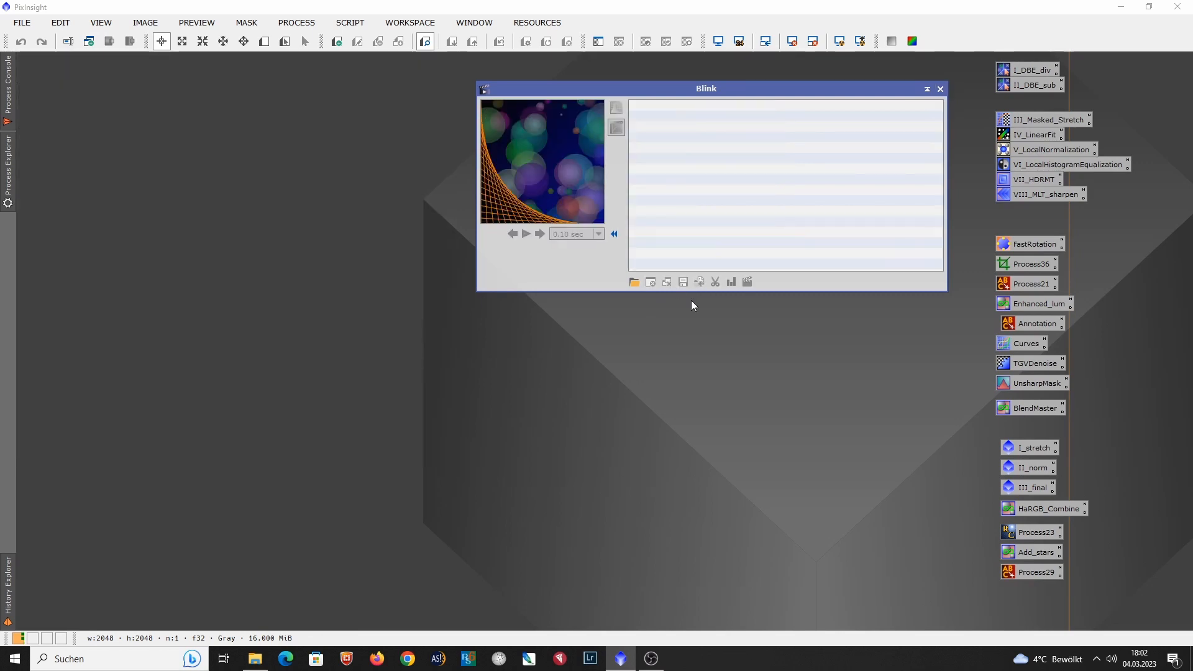
left_click(940, 89)
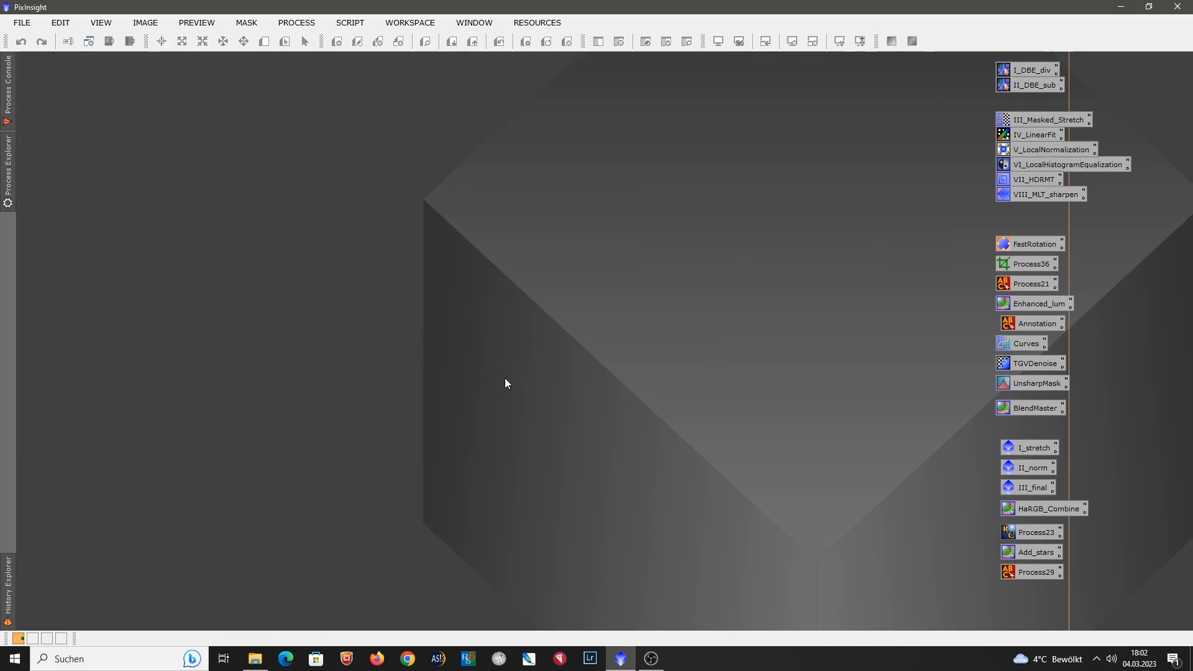
Step: Open 2023_01_27_L_generaliroh_2h_NGC2261.xisf from the 01_register folder in PixInsight, enlarge its view to 1:3 and minimise File Explorer
left_click(255, 659)
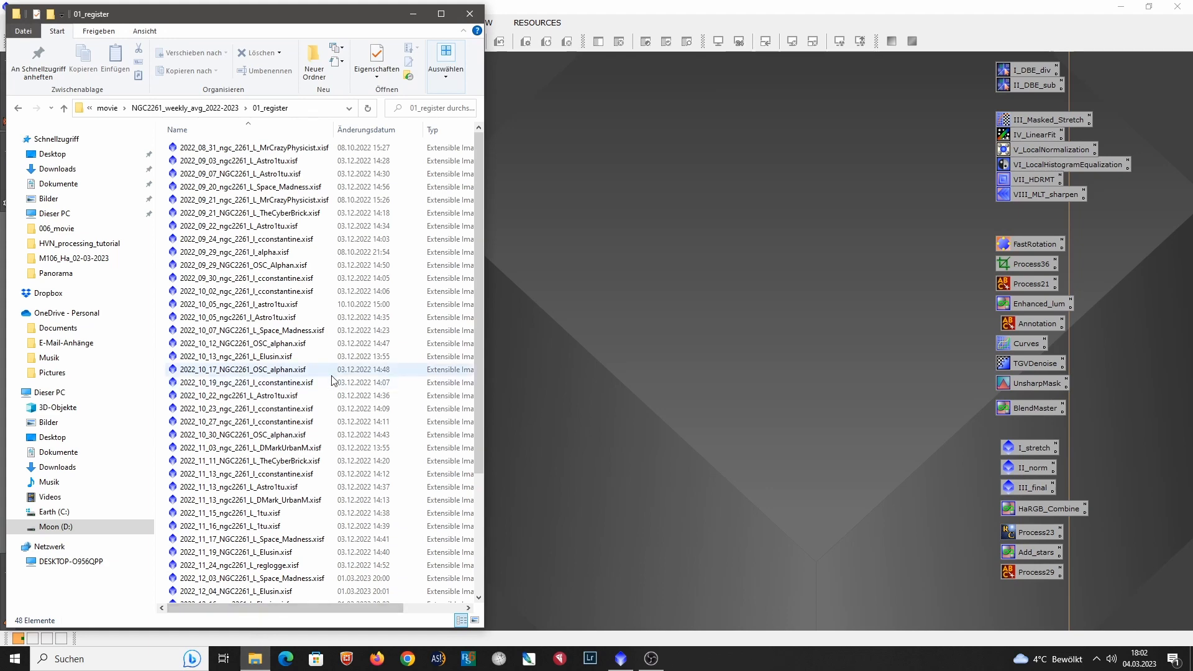
scroll(301, 354, "down", 4)
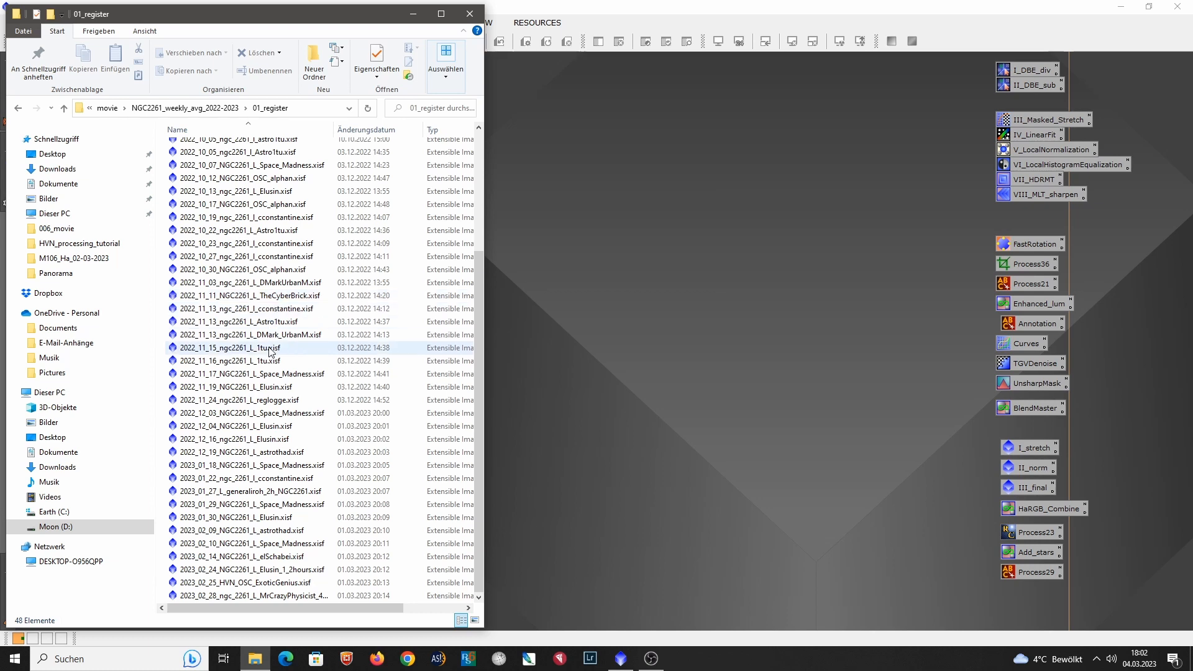
left_click(261, 492)
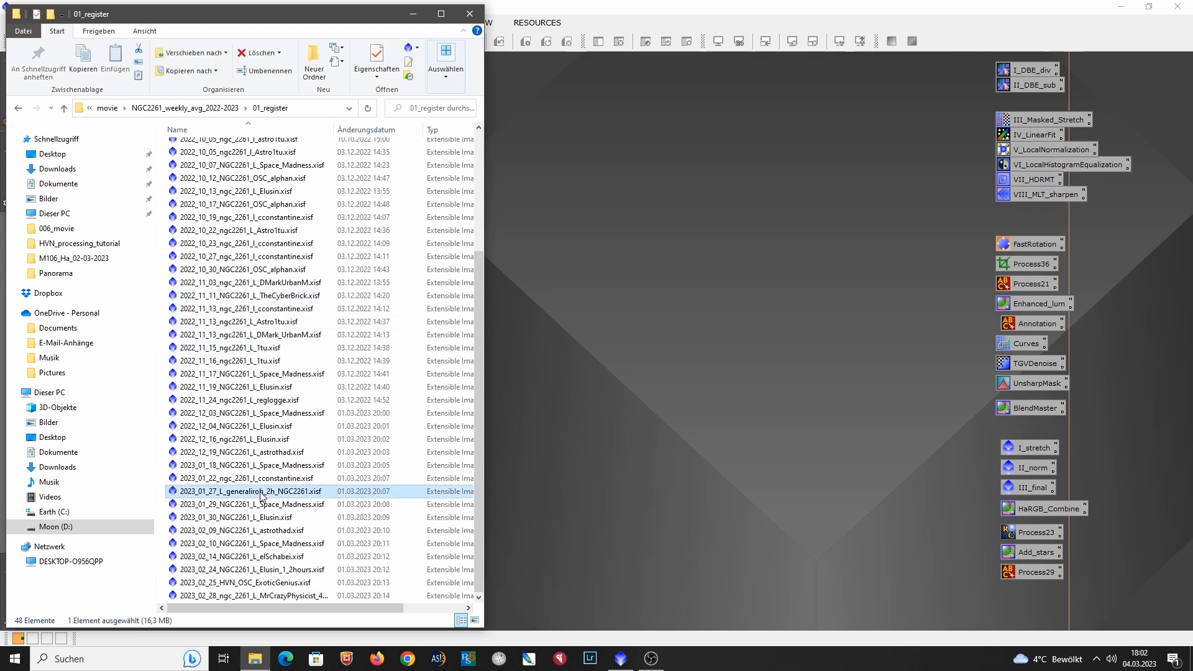
left_click_drag(261, 496, 591, 432)
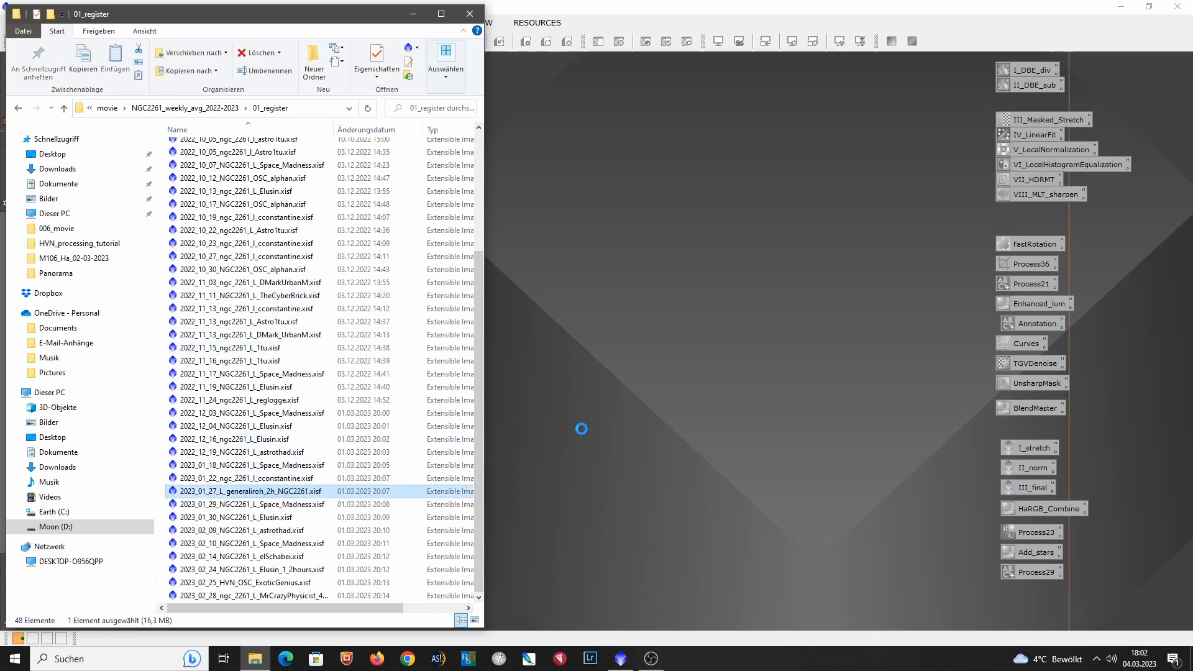
left_click(413, 14)
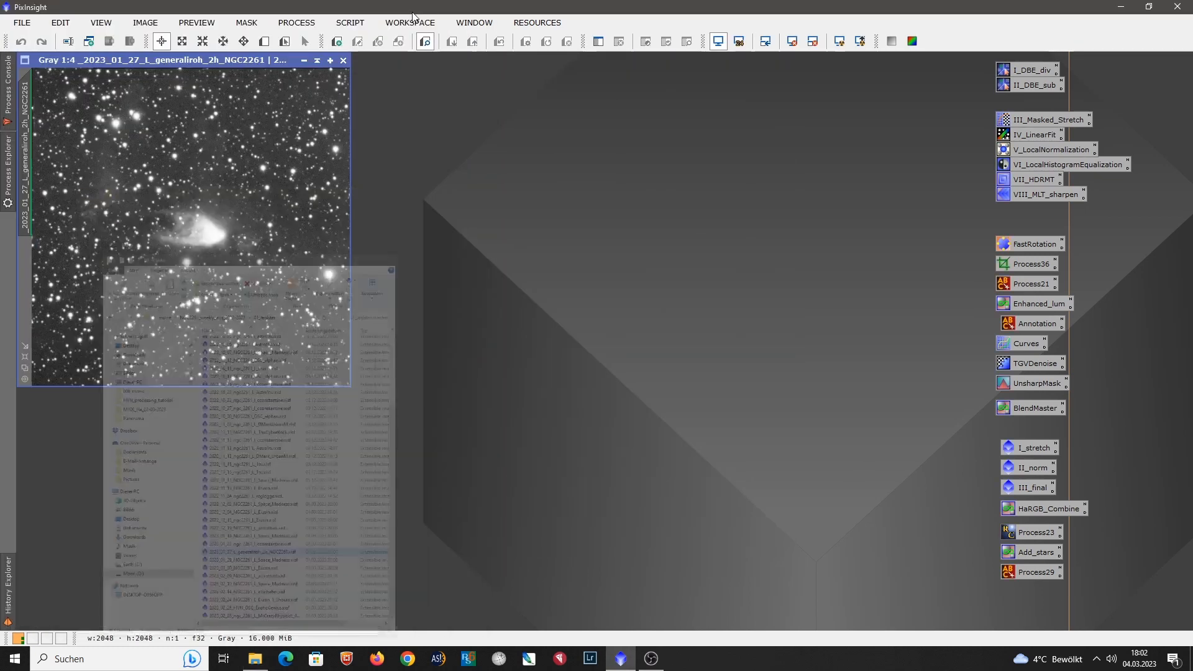
left_click(25, 356)
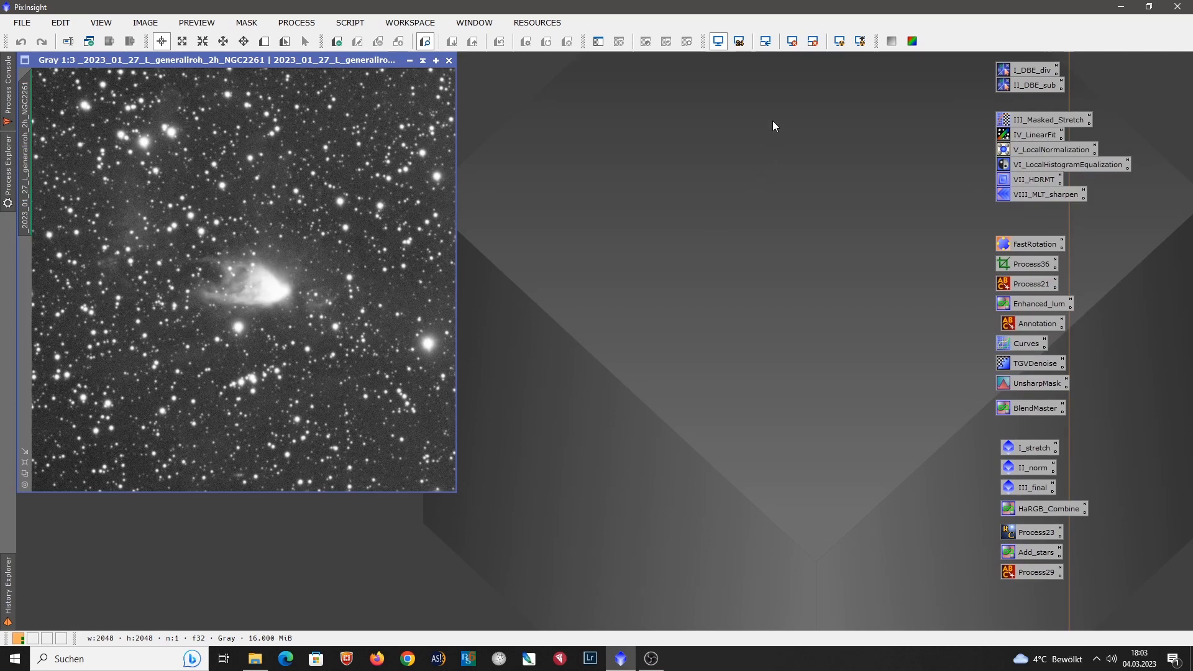
Step: Reset the image's screen stretch to view the unstretched data, restore the automatic stretch, and inspect the stars and nebula
left_click(792, 41)
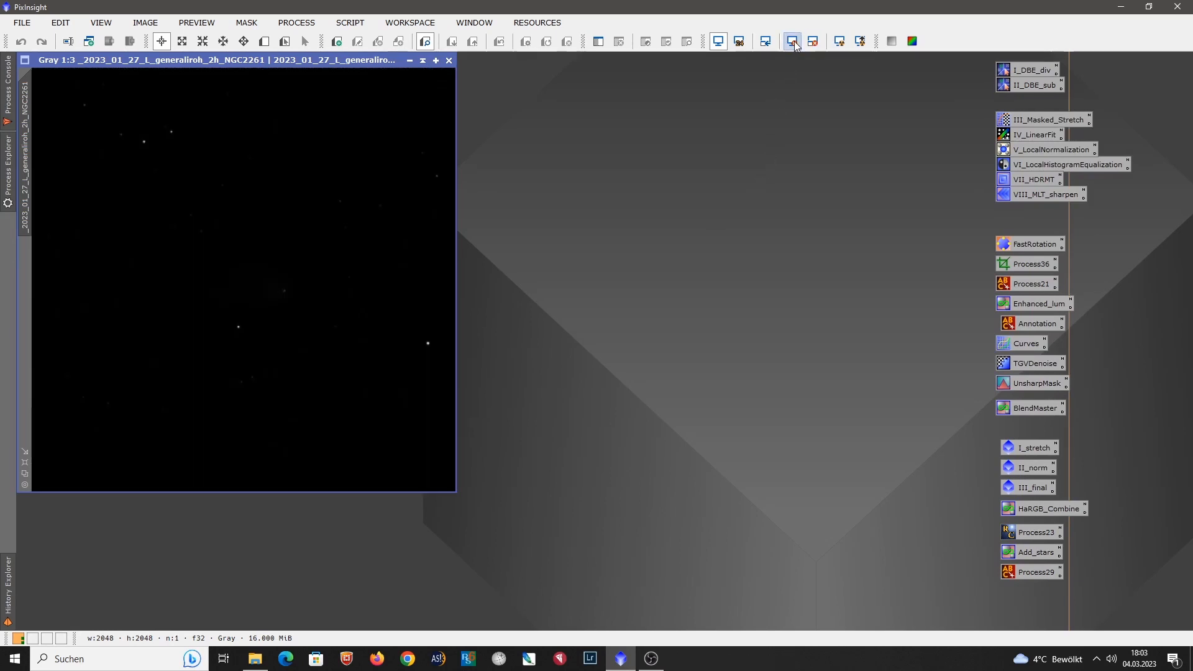
left_click(839, 41)
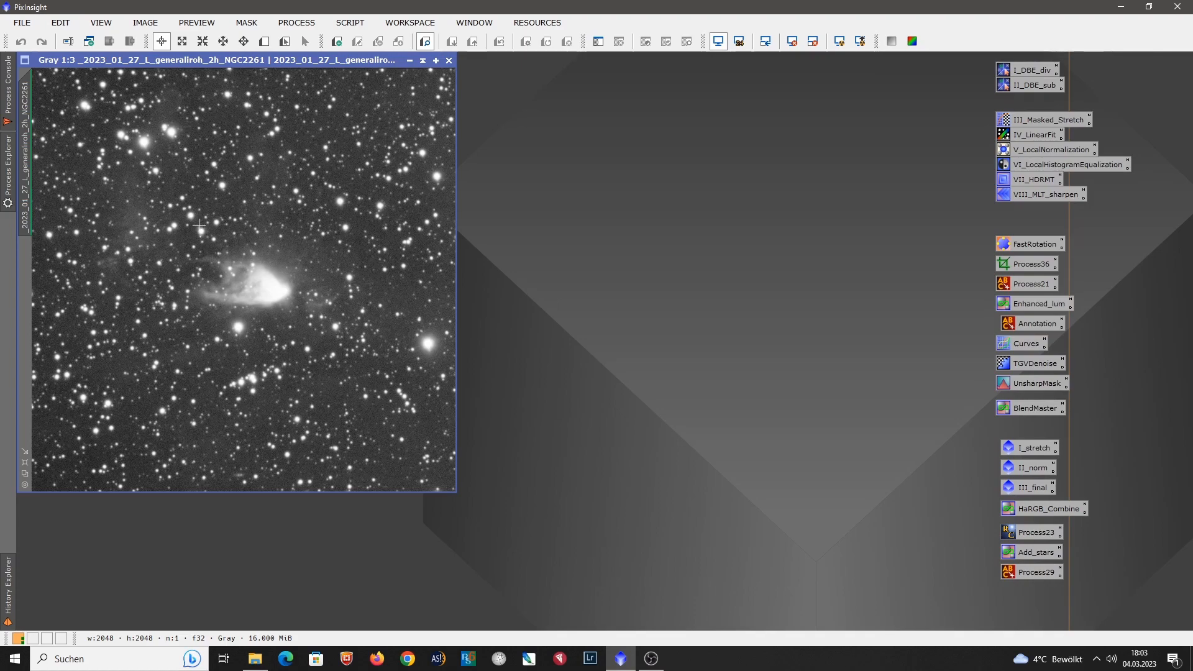
scroll(184, 233, "up", 2)
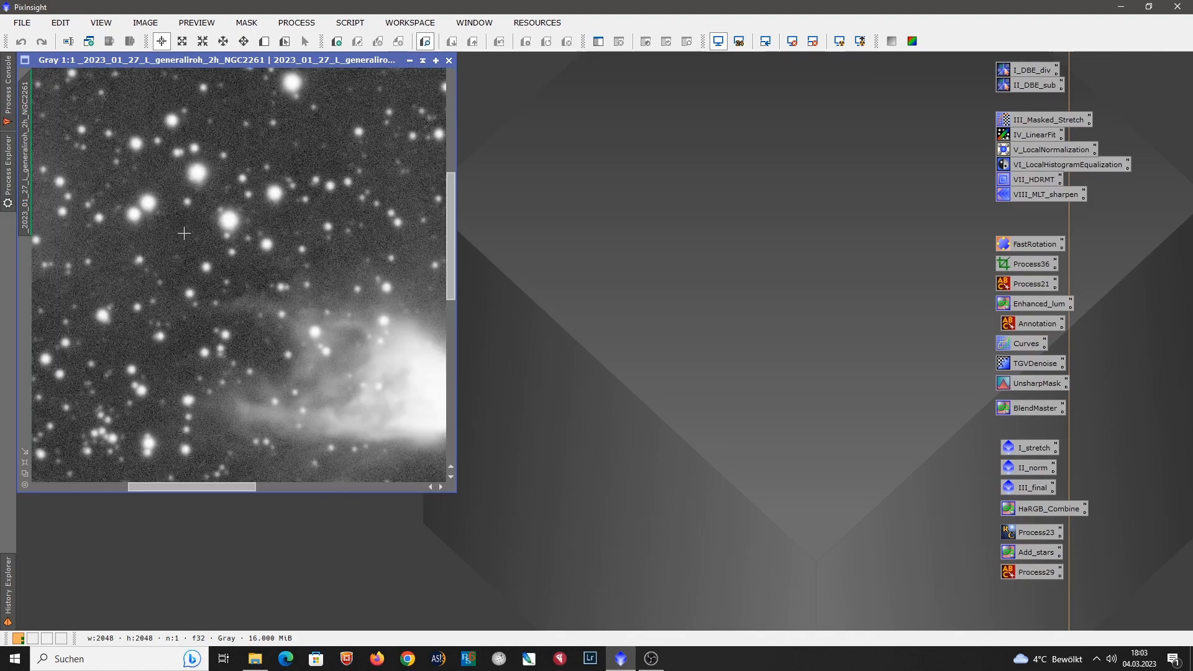
scroll(184, 233, "down", 2)
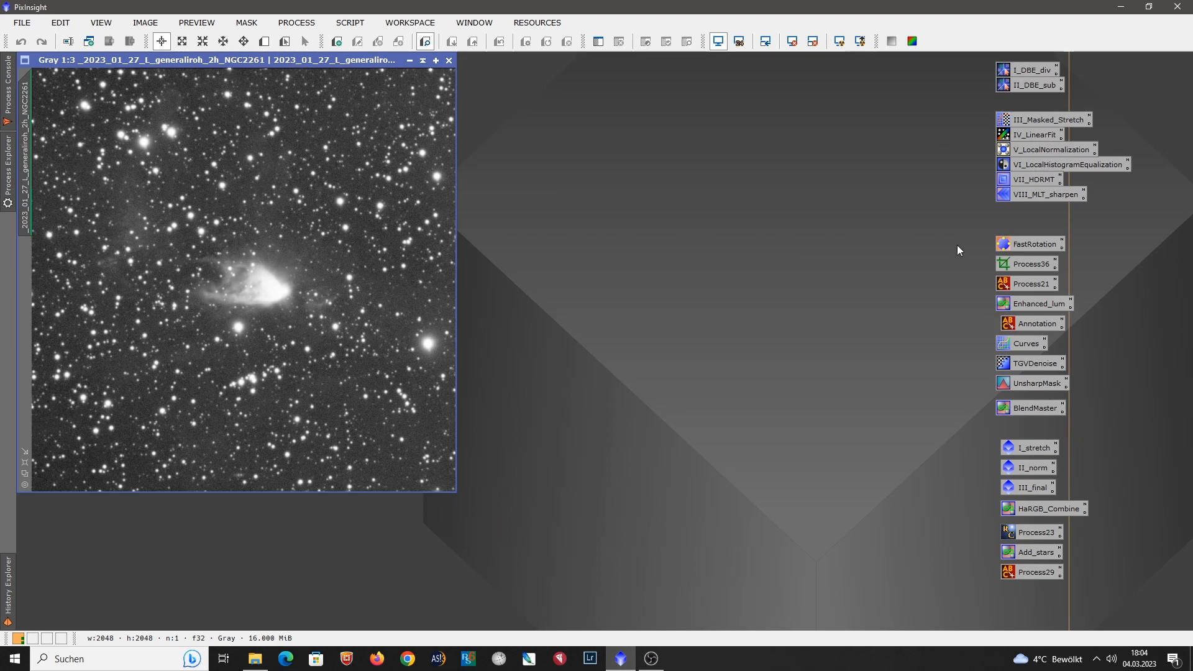
Step: Rotate the image 90° clockwise with the saved FastRotation process, accepting deletion of the astrometric solution, and check the process's transformation setting
left_click_drag(1005, 244, 375, 214)
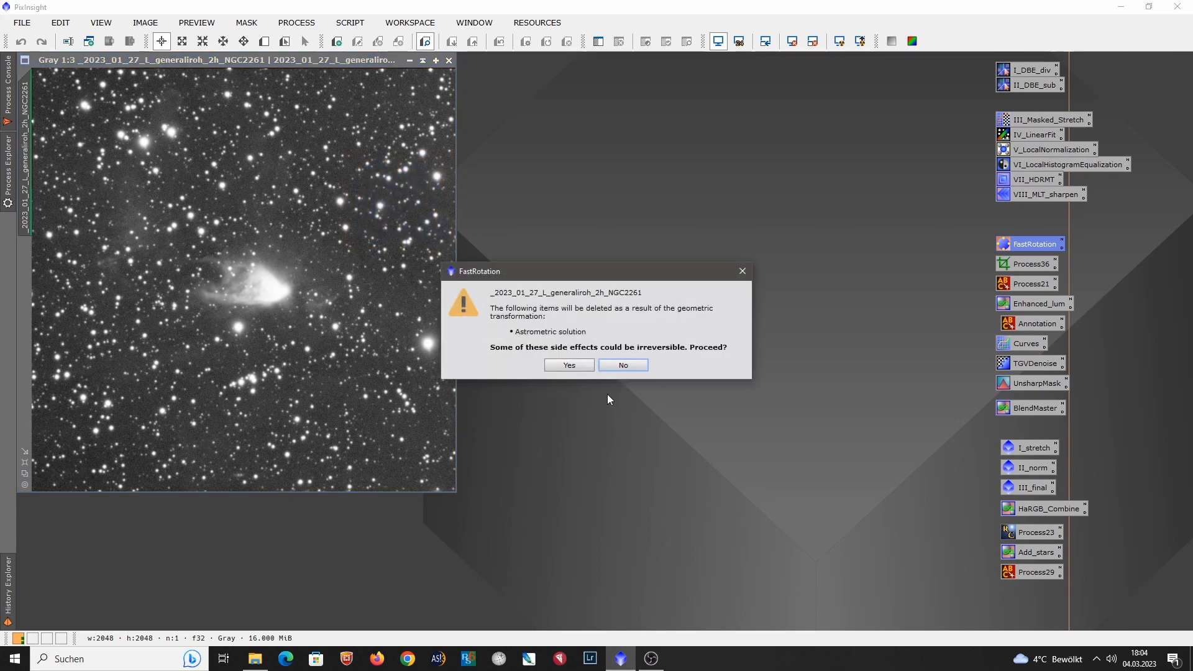
left_click(573, 365)
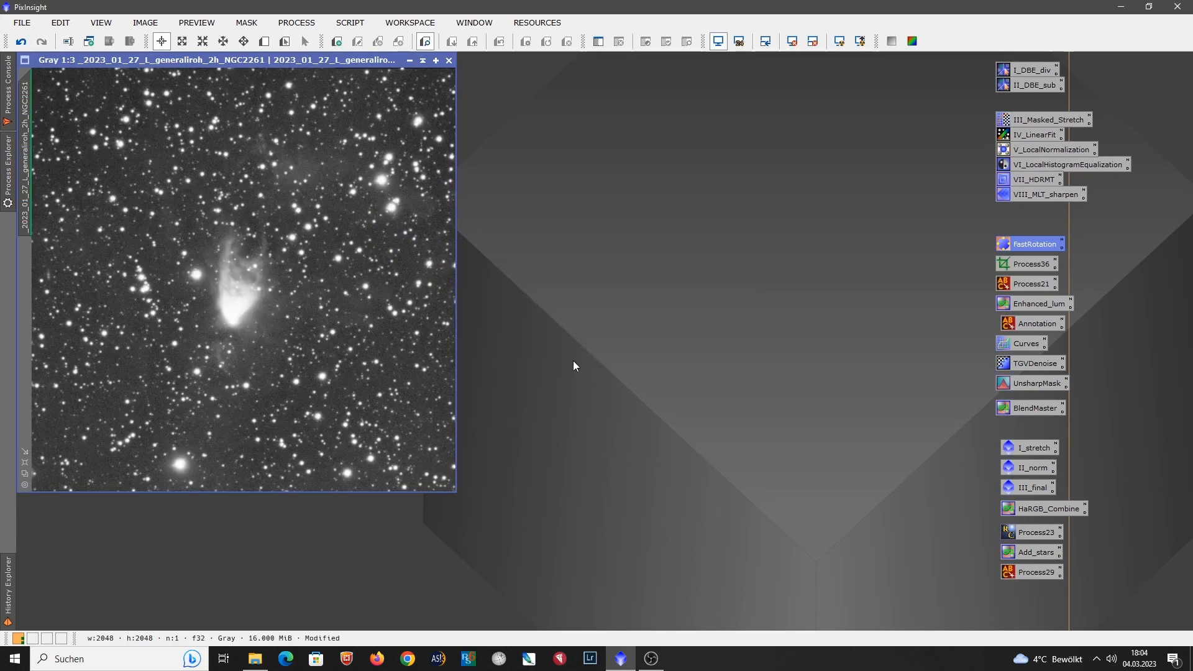
double_click(1024, 243)
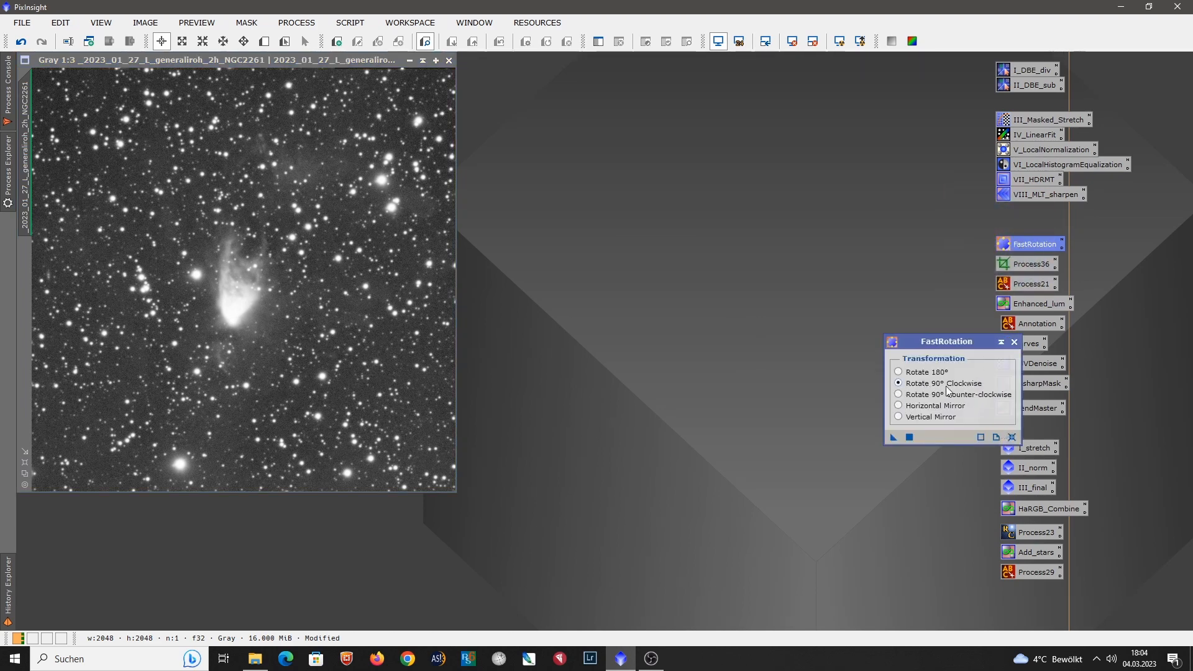
left_click(1014, 342)
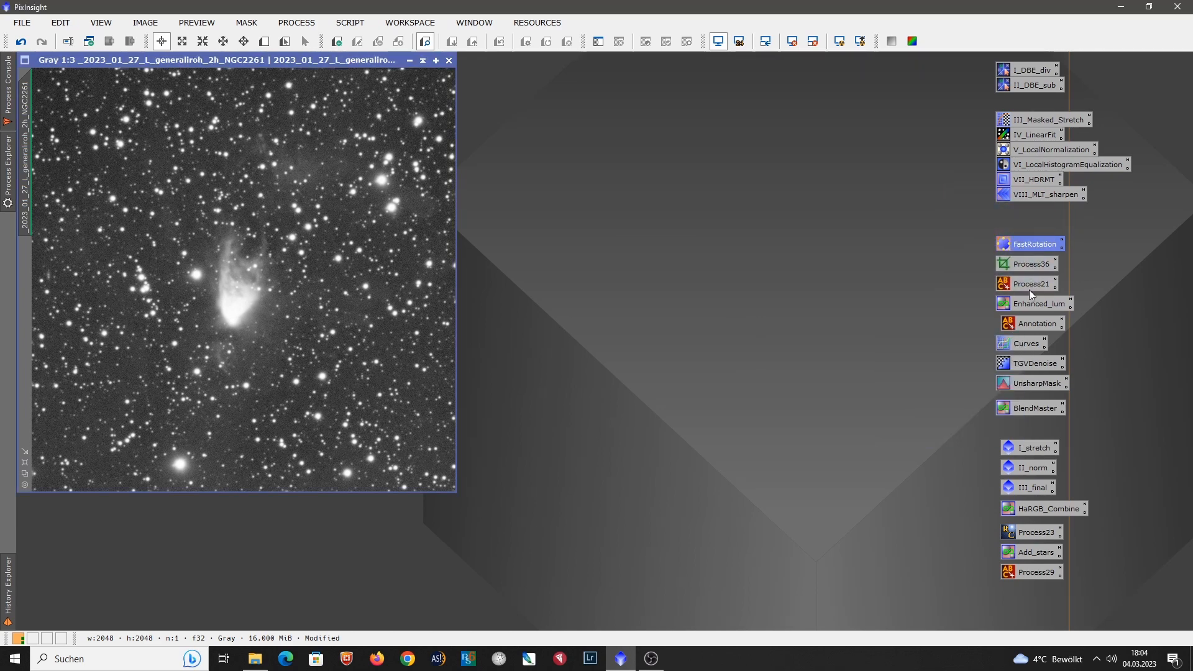
Step: Crop the image around the nebula with the saved Process36 crop and fit the window to the cropped image
left_click(1034, 266)
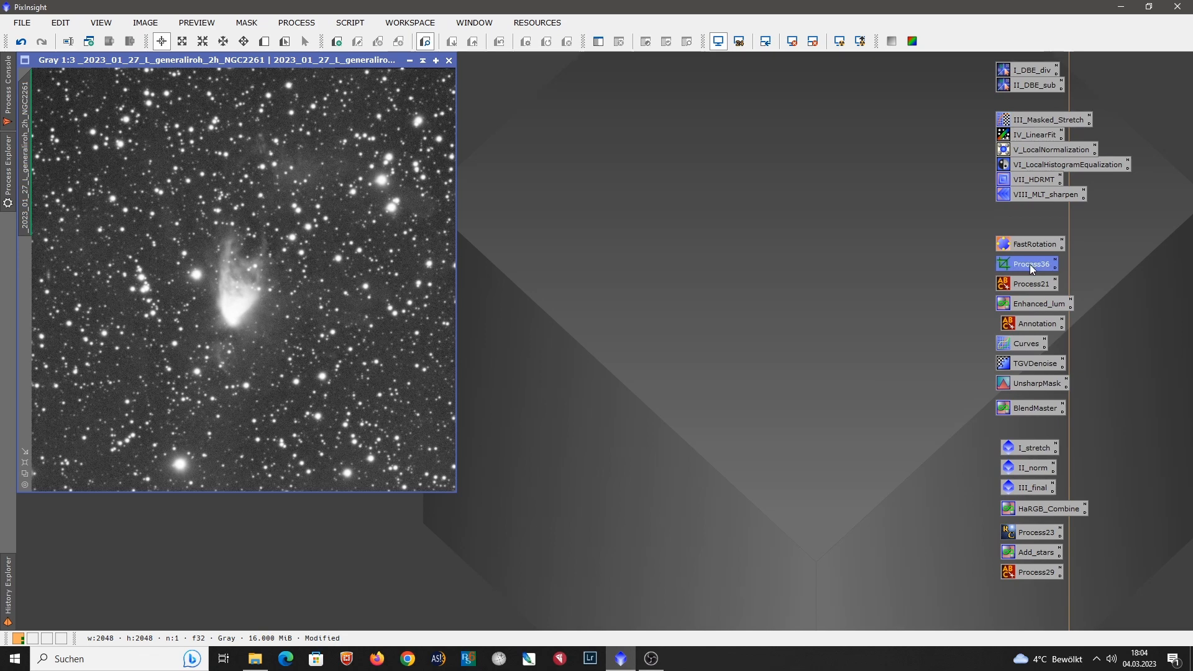
left_click_drag(1033, 263, 373, 320)
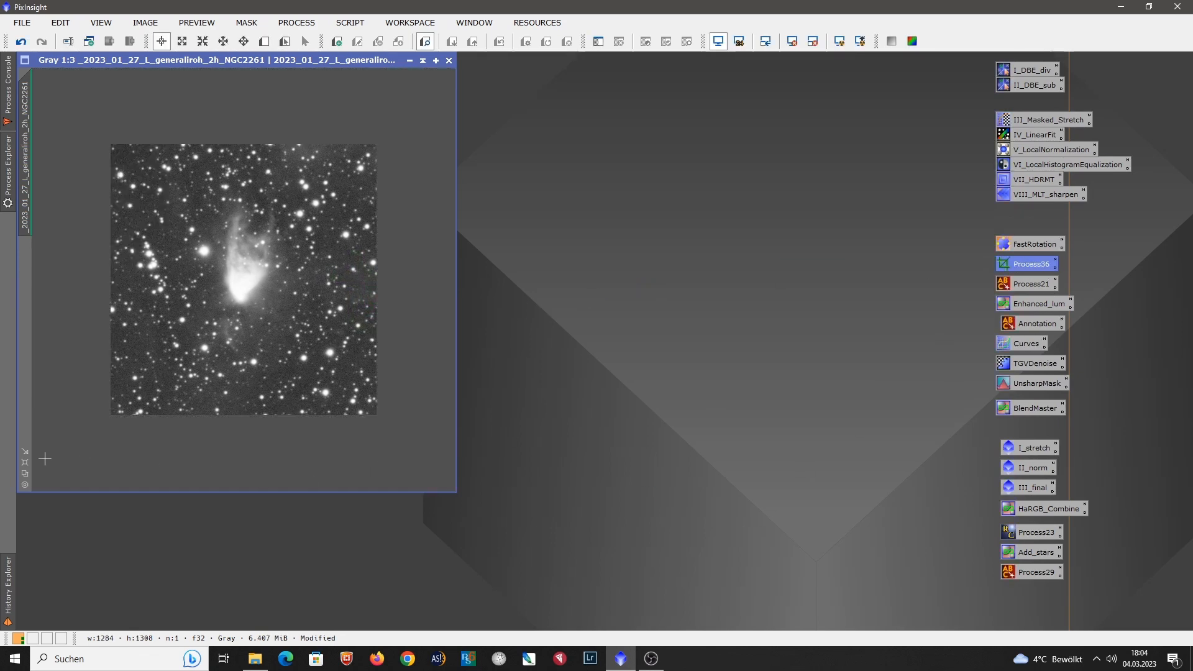
left_click(25, 462)
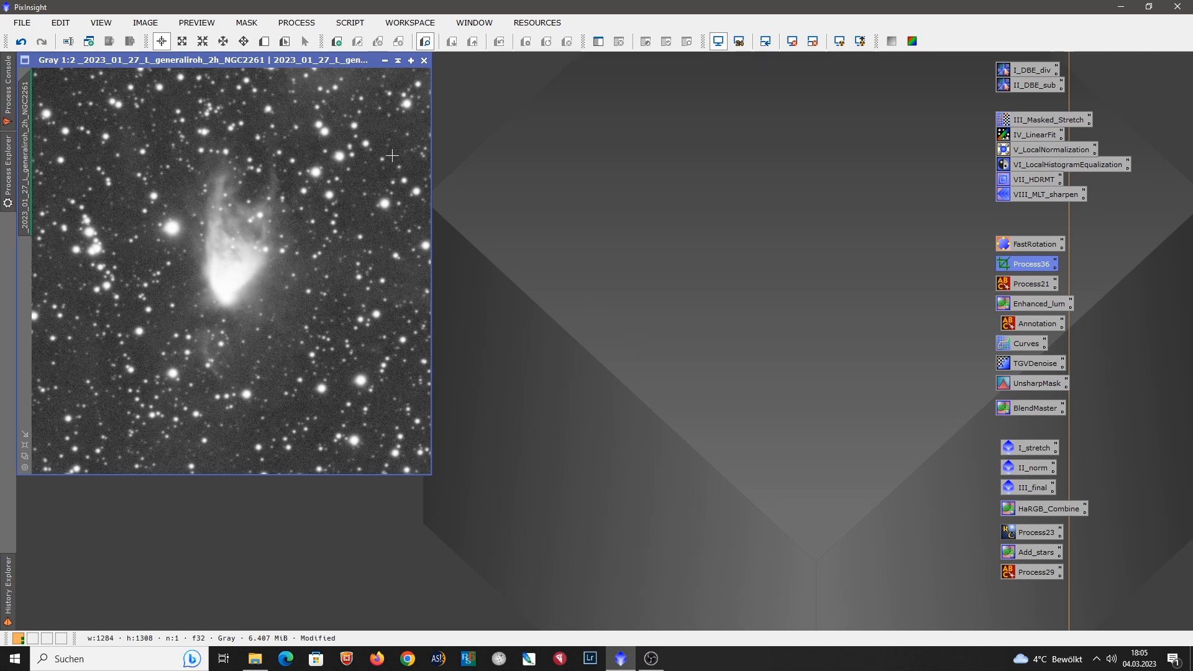
Step: Sharpen the image with BlurXTerminator using Sharpen Stars 0.33, Adjust Star Halos 0.00, Automatic PSF and Sharpen Nonstellar 0.57
left_click(297, 23)
mouse_move(378, 13)
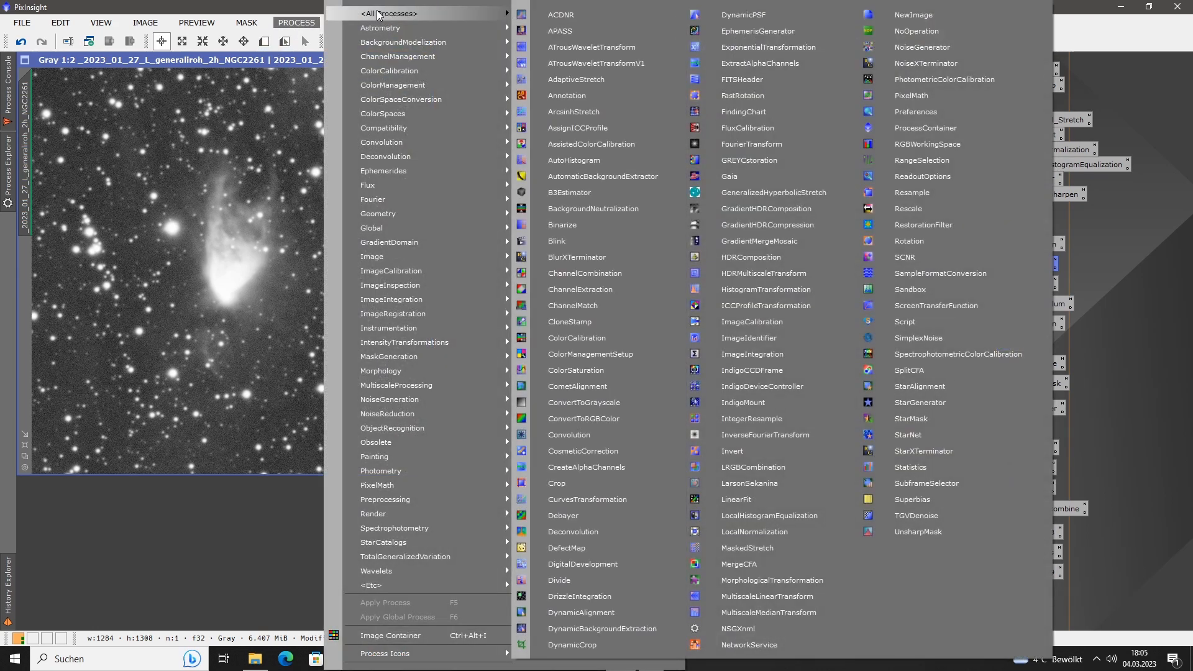
left_click(587, 257)
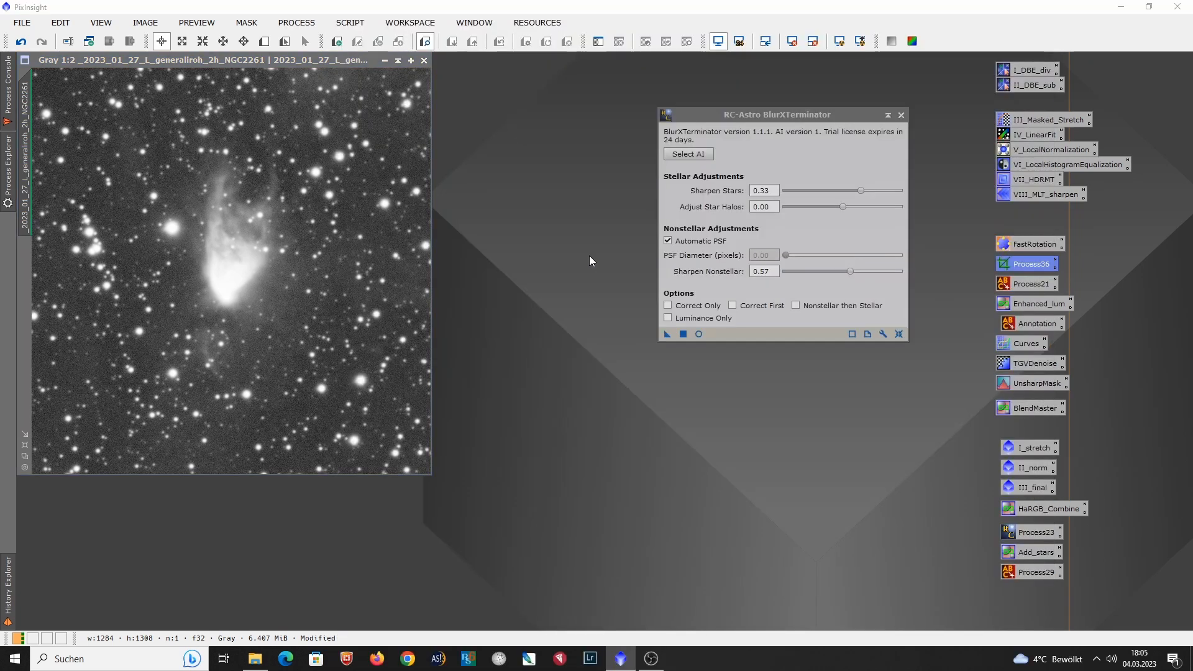
left_click(666, 334)
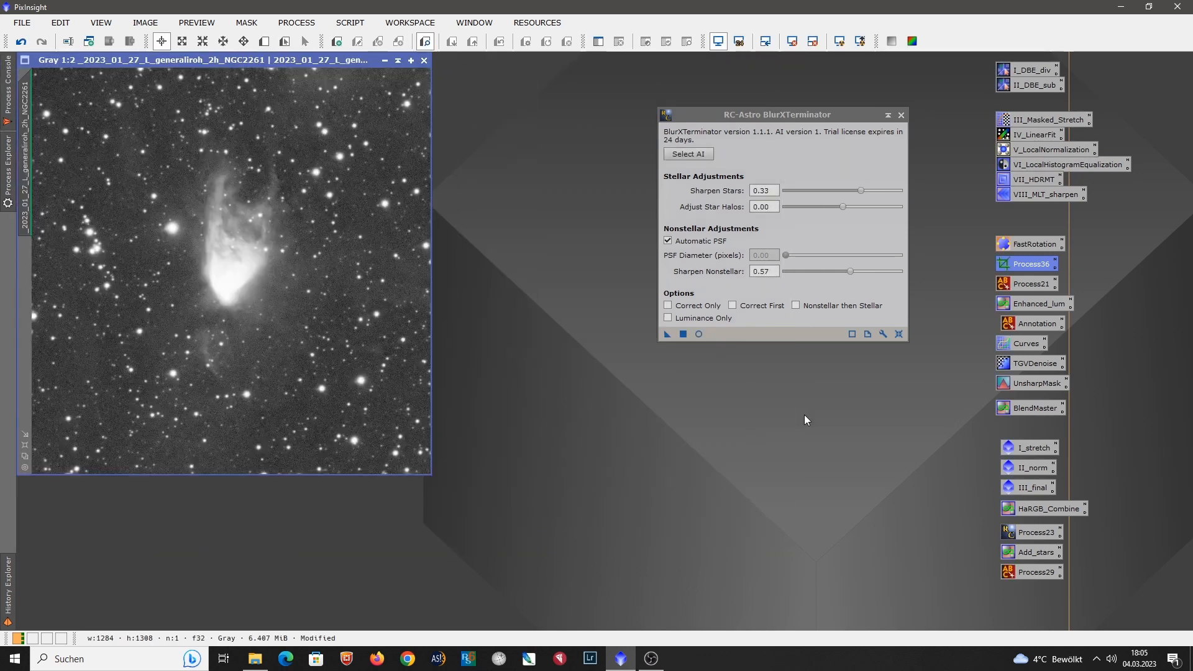
Step: Compare the nebula and stars before and after the BlurXTerminator sharpening, keep the sharpened version, and close the tool
left_click(21, 42)
left_click(42, 42)
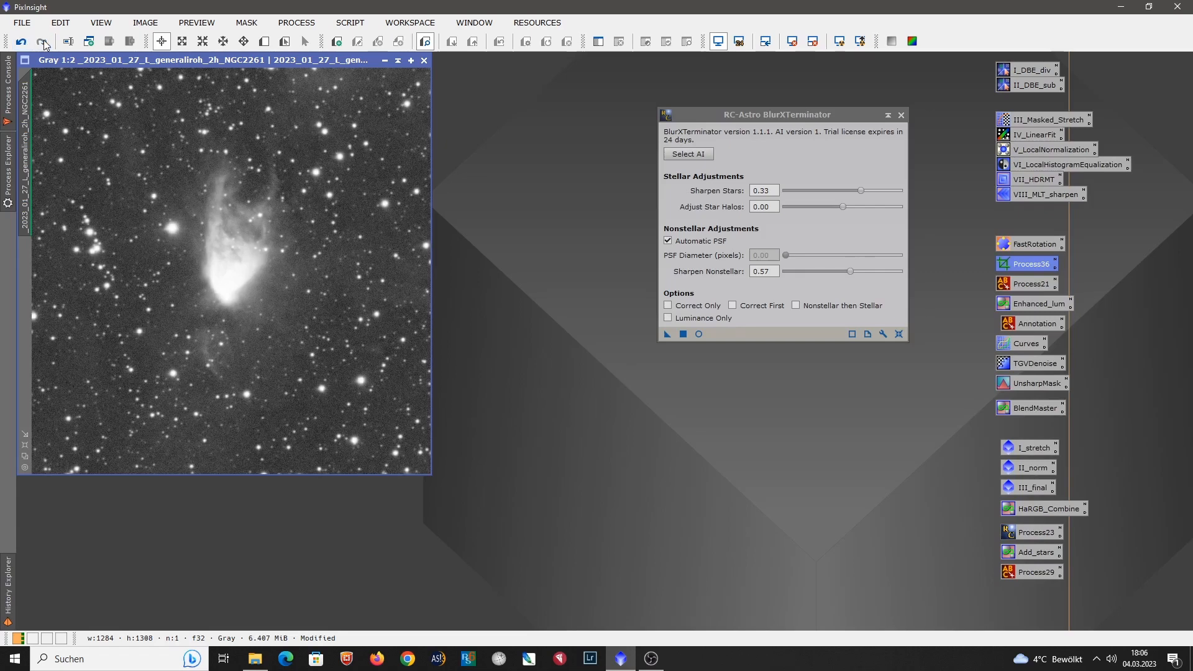
left_click(21, 42)
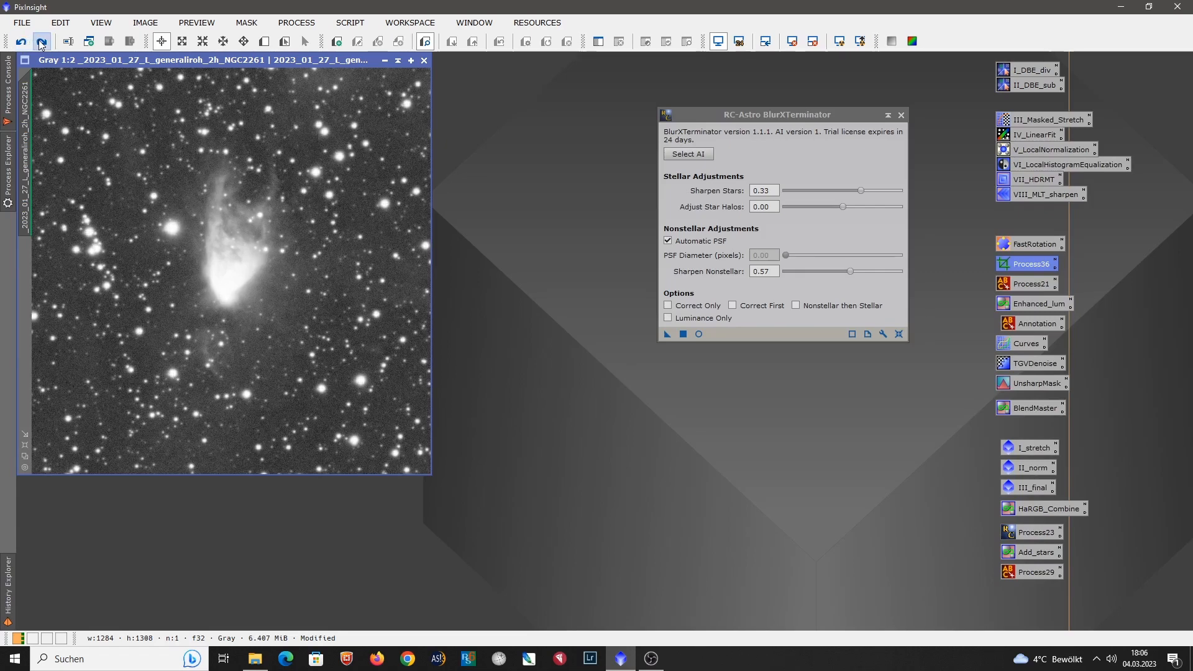
left_click(42, 41)
scroll(228, 235, "up", 1)
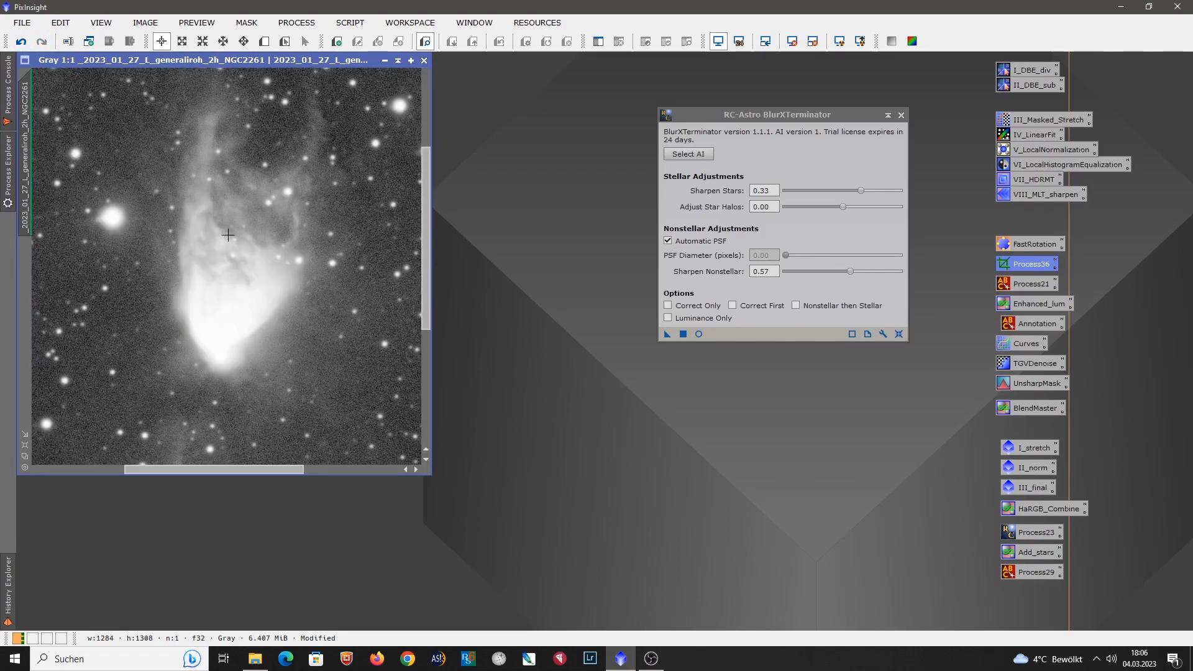
left_click(22, 43)
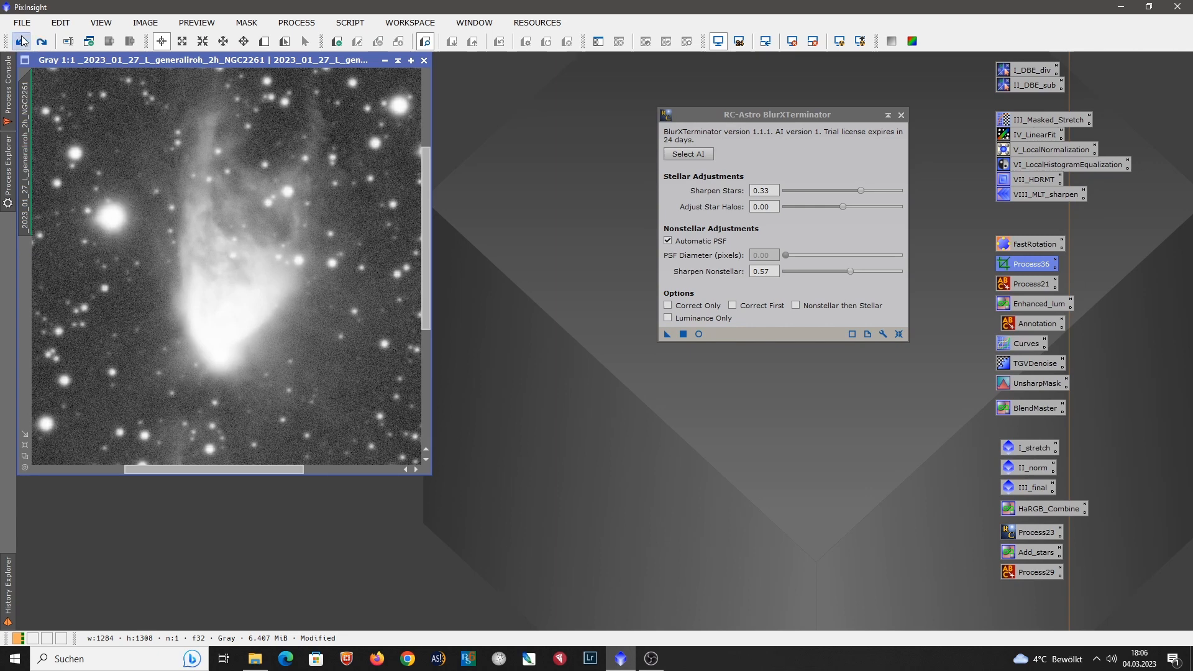
left_click(42, 42)
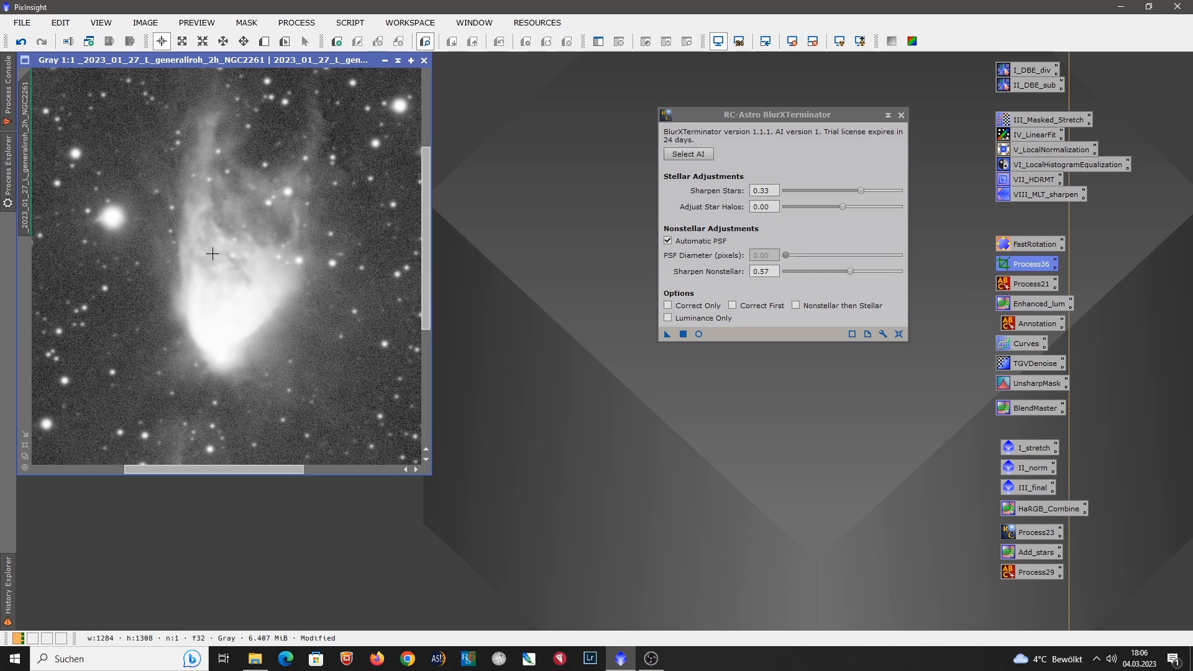
left_click(21, 41)
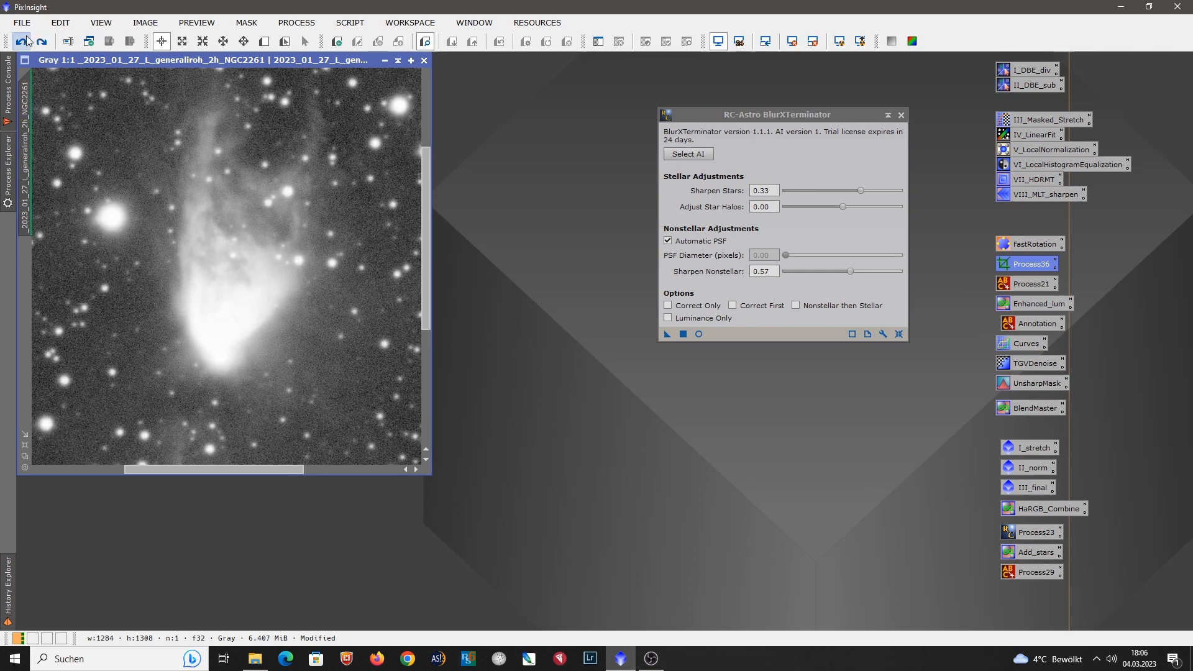
left_click(42, 42)
left_click(24, 42)
left_click(42, 42)
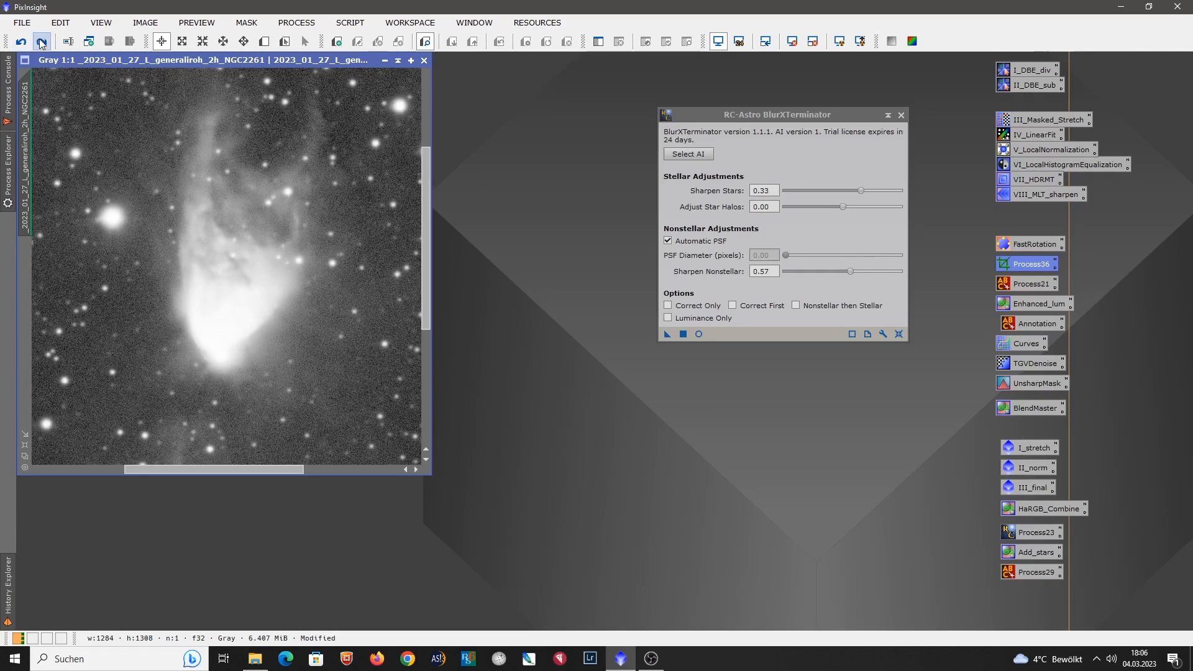
left_click(899, 118)
left_click(900, 117)
scroll(391, 354, "down", 1)
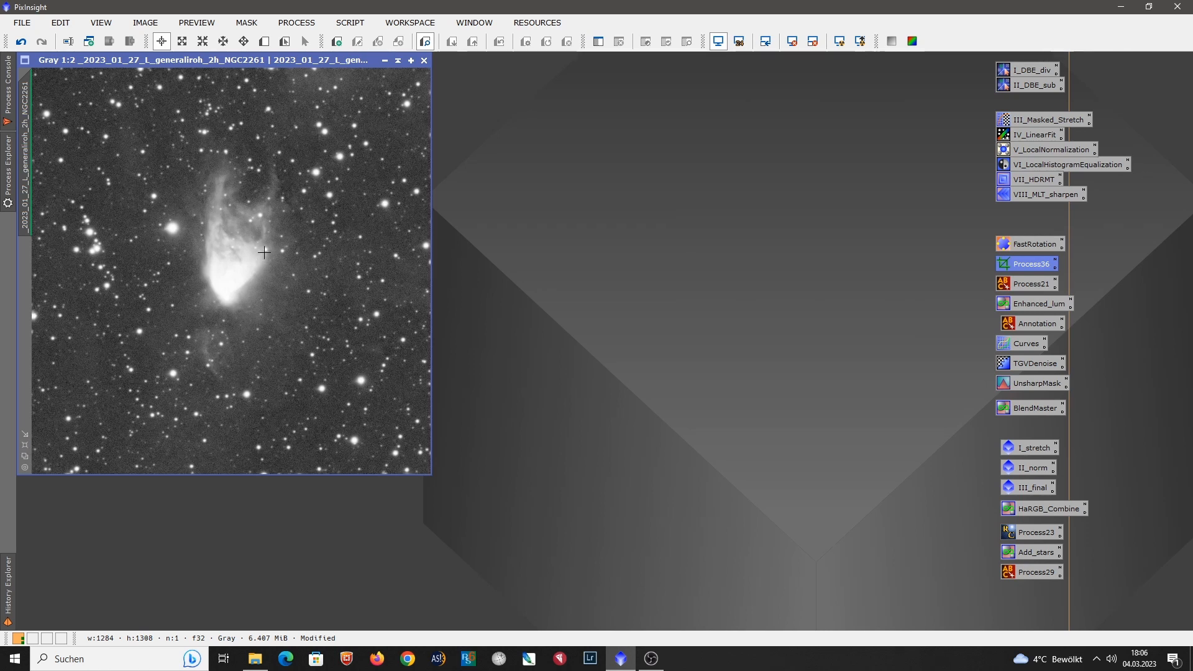
Step: Stretch the sharpened image with the saved MaskedStretch process using target background 0.16, 100 iterations and clipping fraction 0.0005, and close the tool
double_click(1032, 118)
left_click_drag(718, 176, 634, 145)
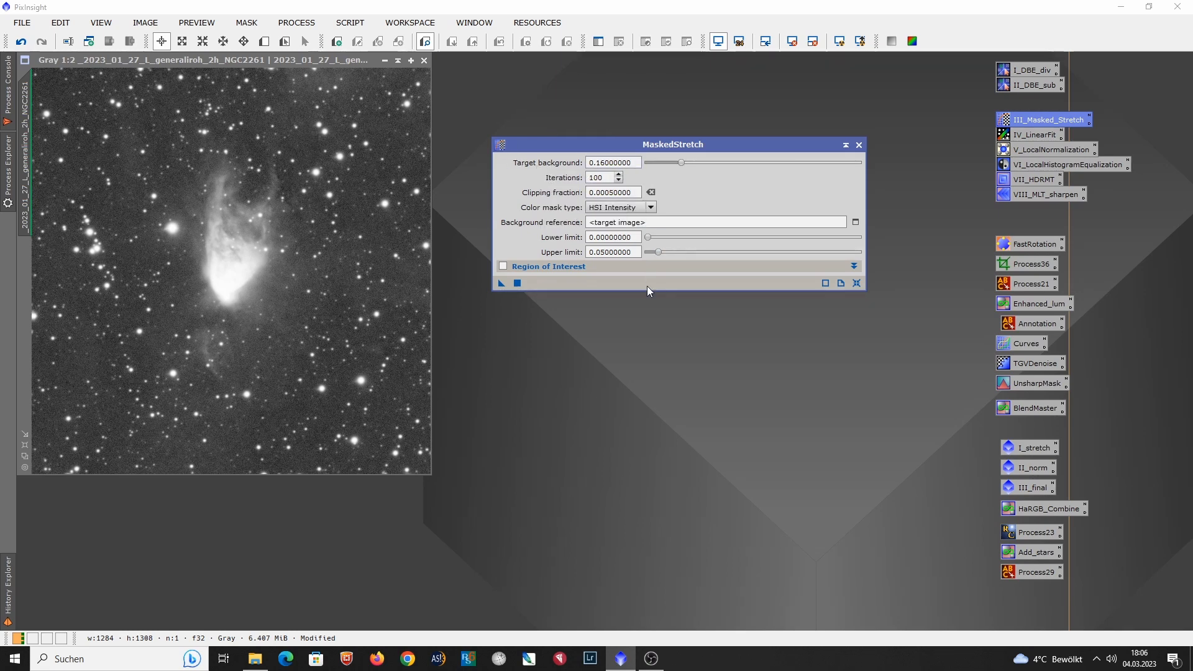
left_click_drag(500, 284, 270, 388)
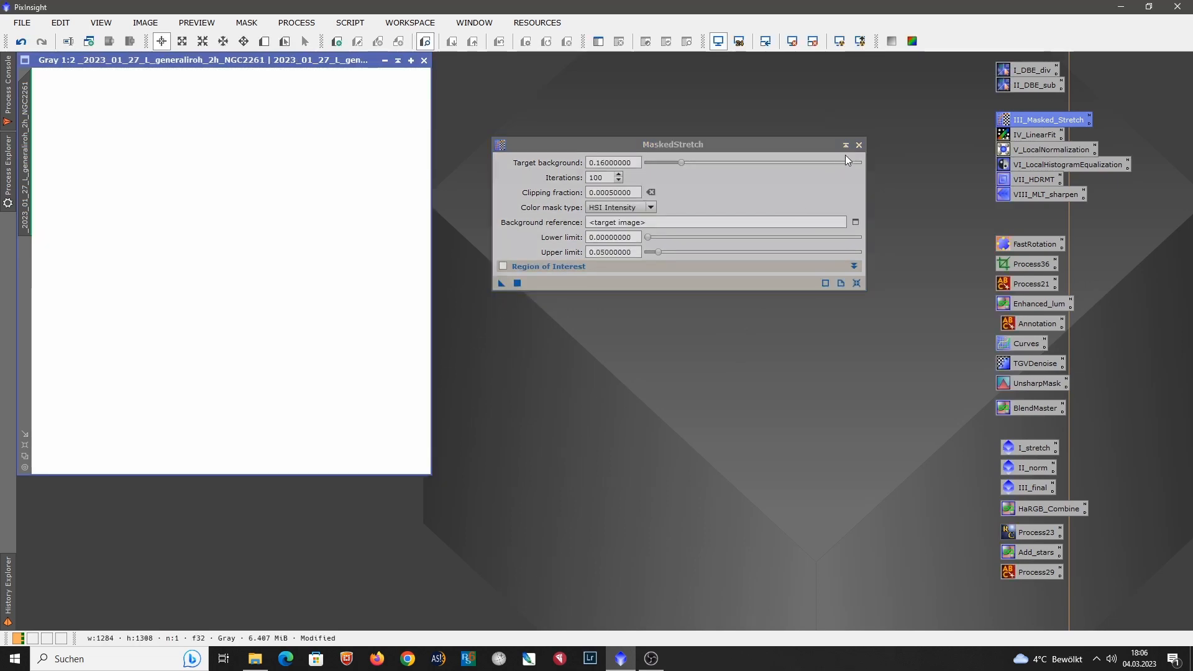
left_click(862, 144)
left_click(861, 145)
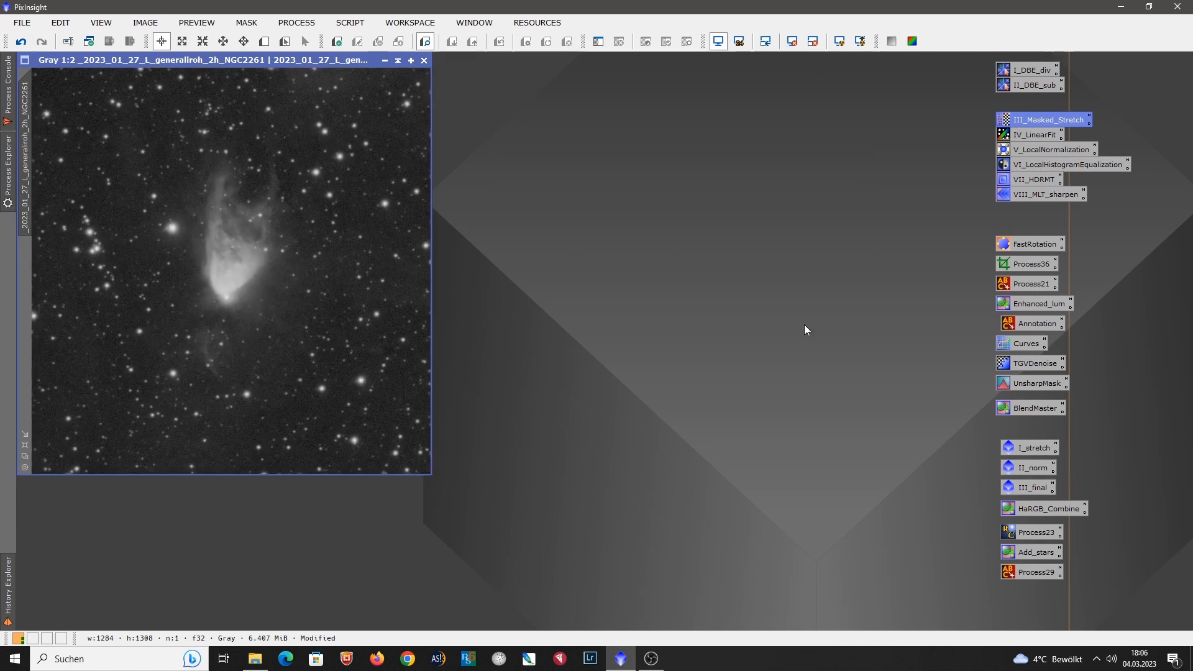
Step: Examine the stretched image's nebula detail, stars and background noise at several magnifications, including the outer areas, and refit the window to the image
scroll(324, 181, "up", 2)
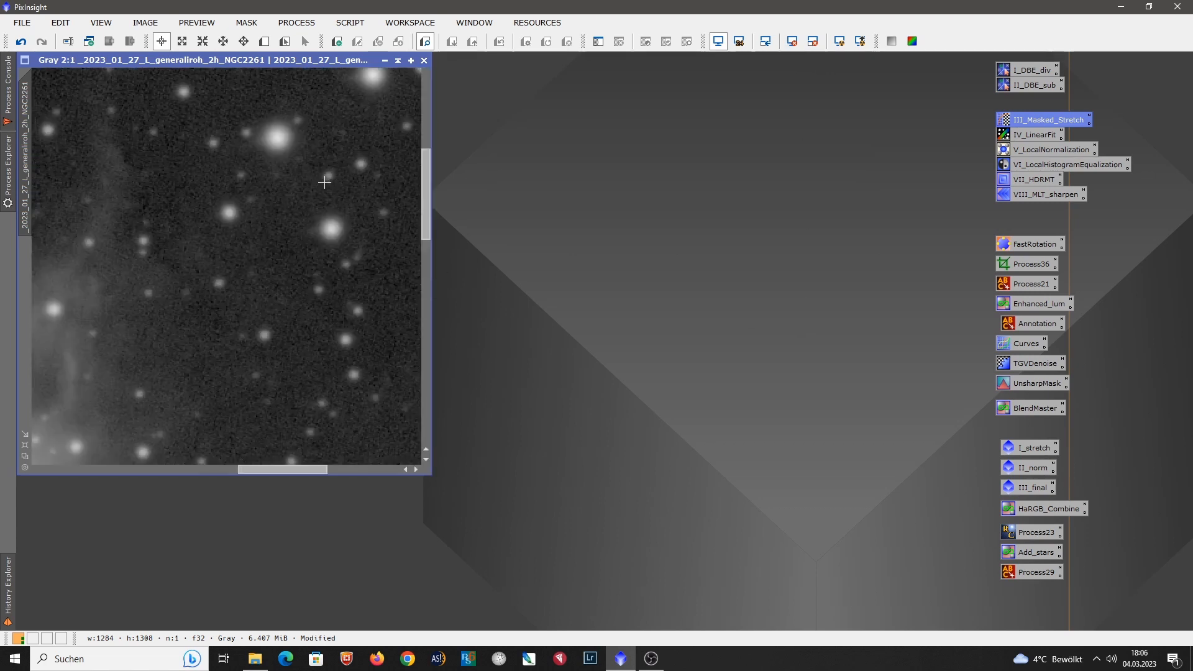
scroll(262, 244, "down", 2)
scroll(170, 244, "up", 1)
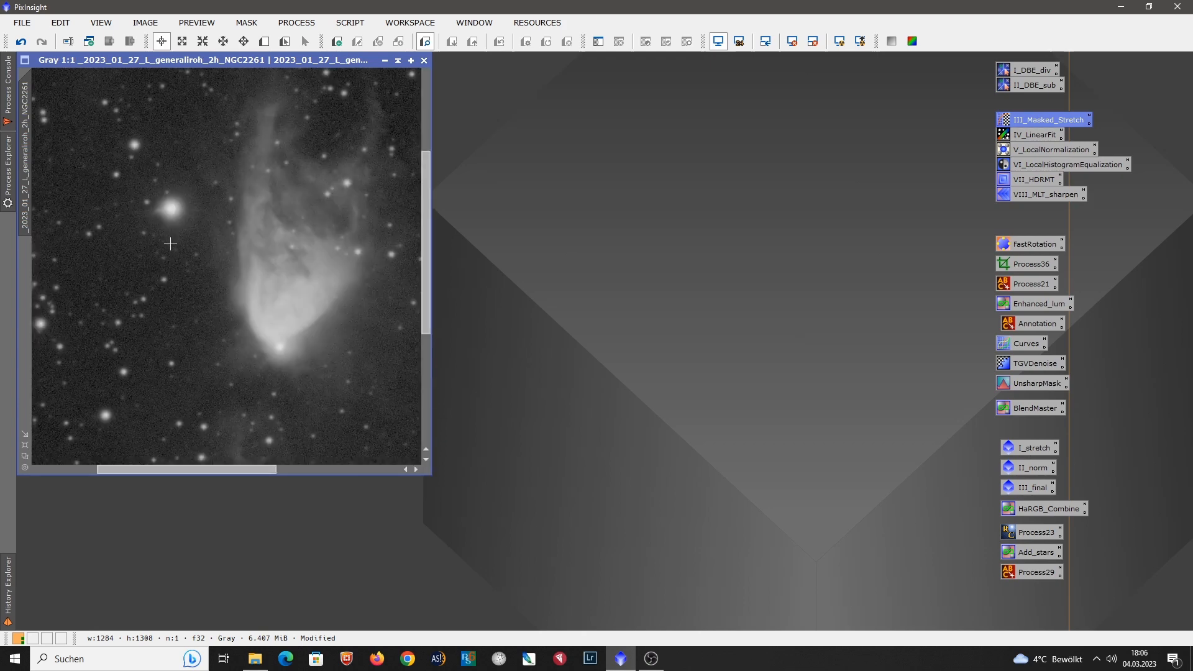
scroll(170, 244, "down", 1)
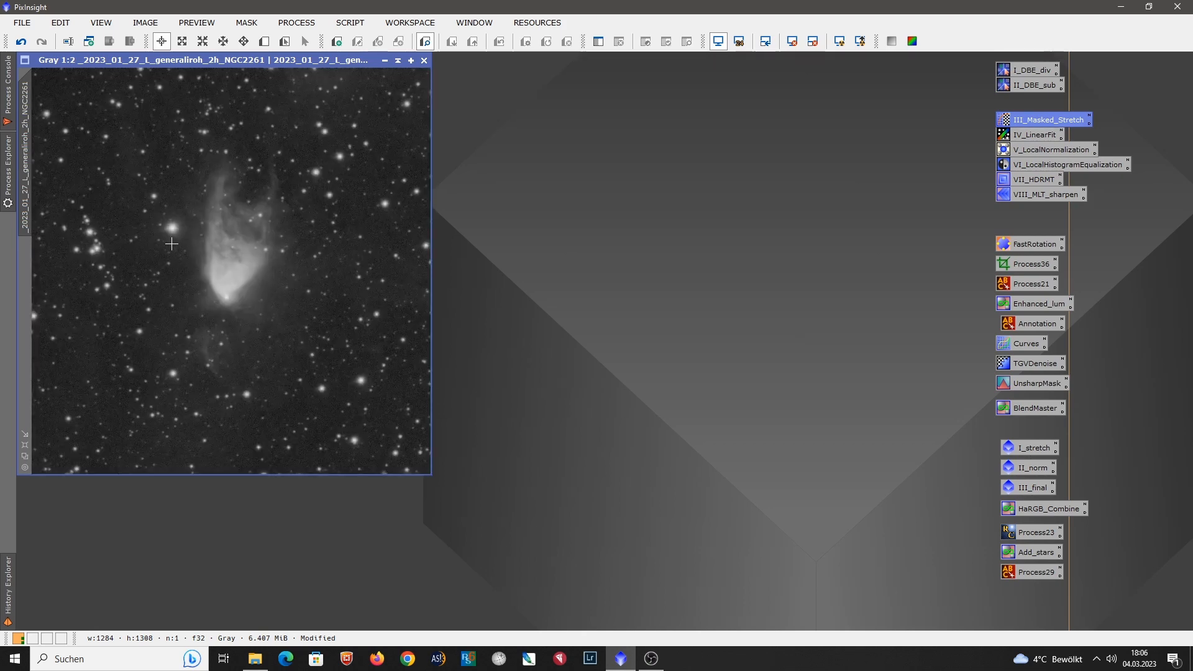
scroll(168, 214, "up", 2)
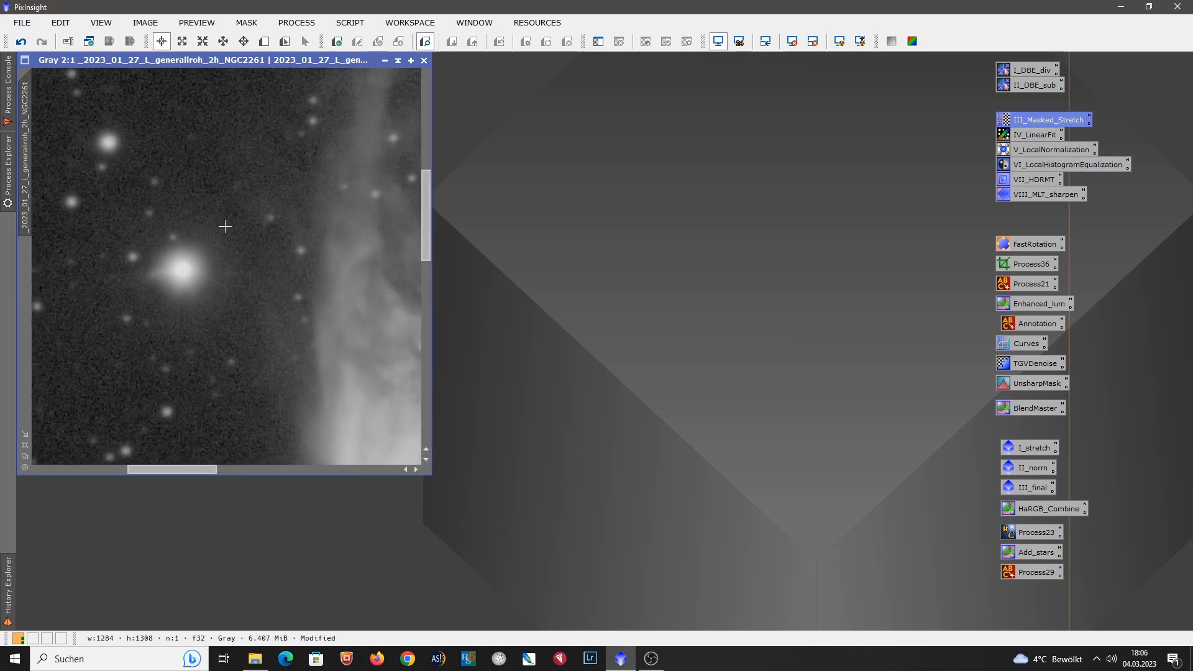
left_click_drag(432, 172, 427, 172)
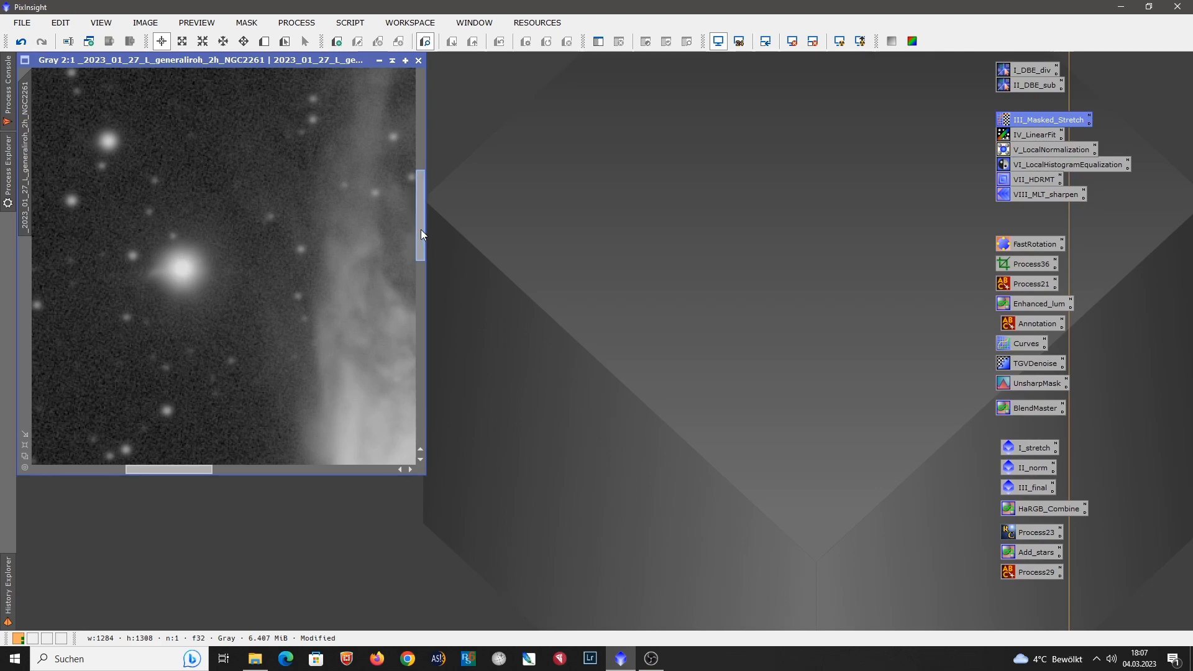
left_click_drag(421, 228, 409, 141)
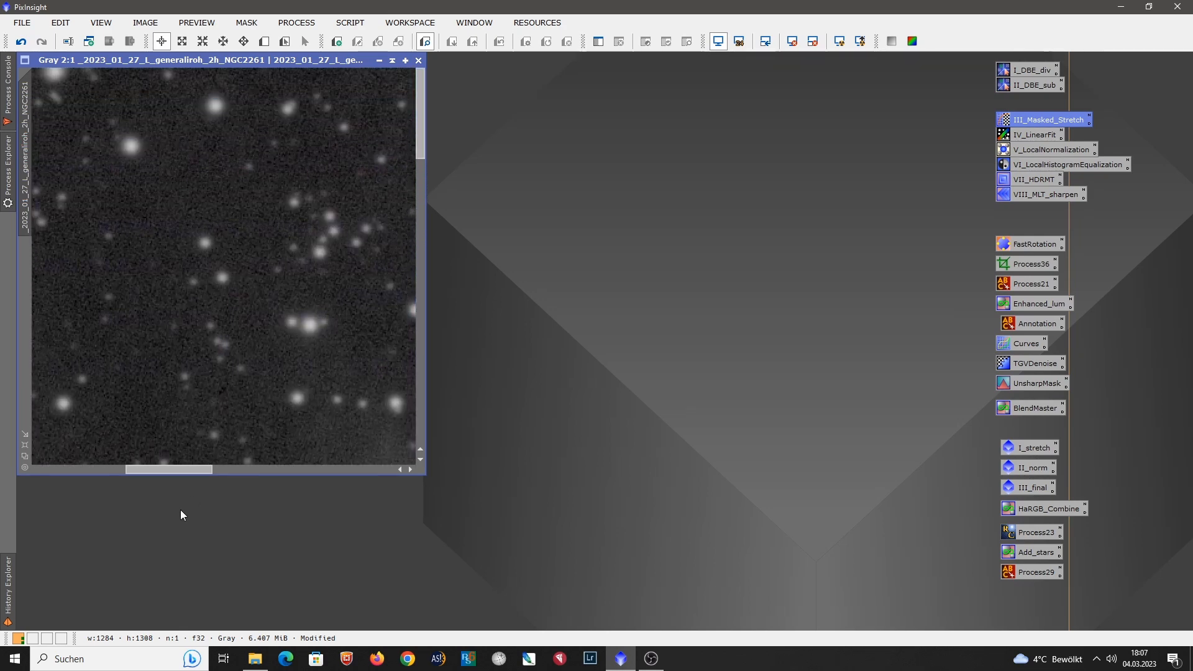
left_click_drag(172, 471, 364, 467)
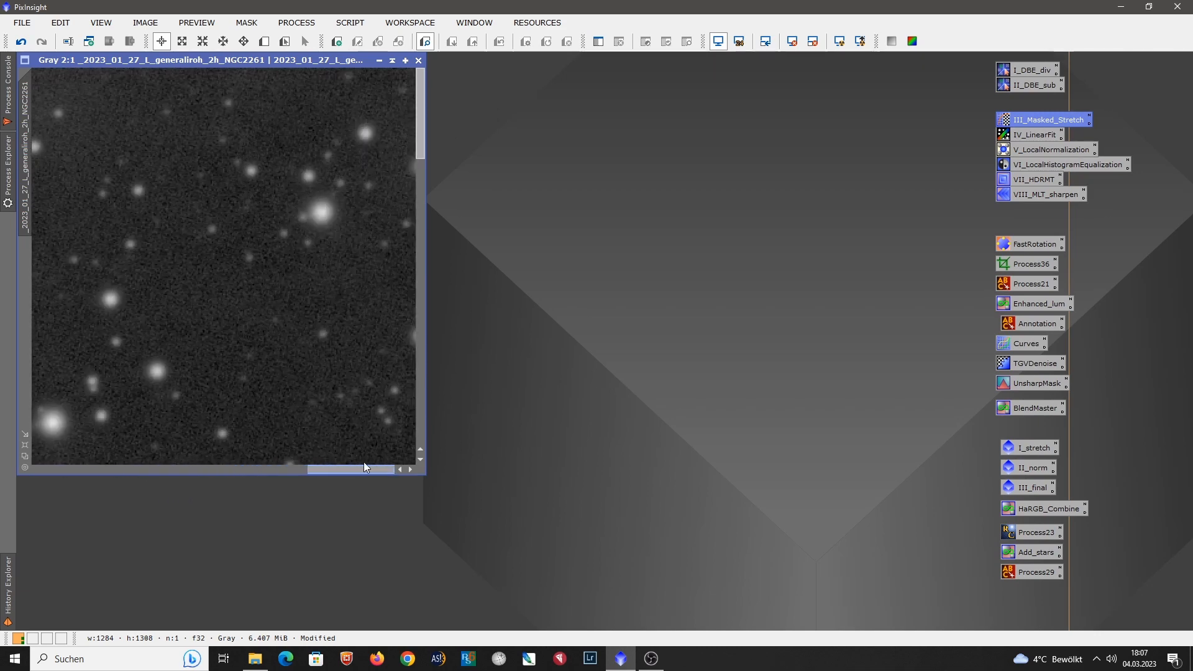
left_click_drag(422, 135, 450, 314)
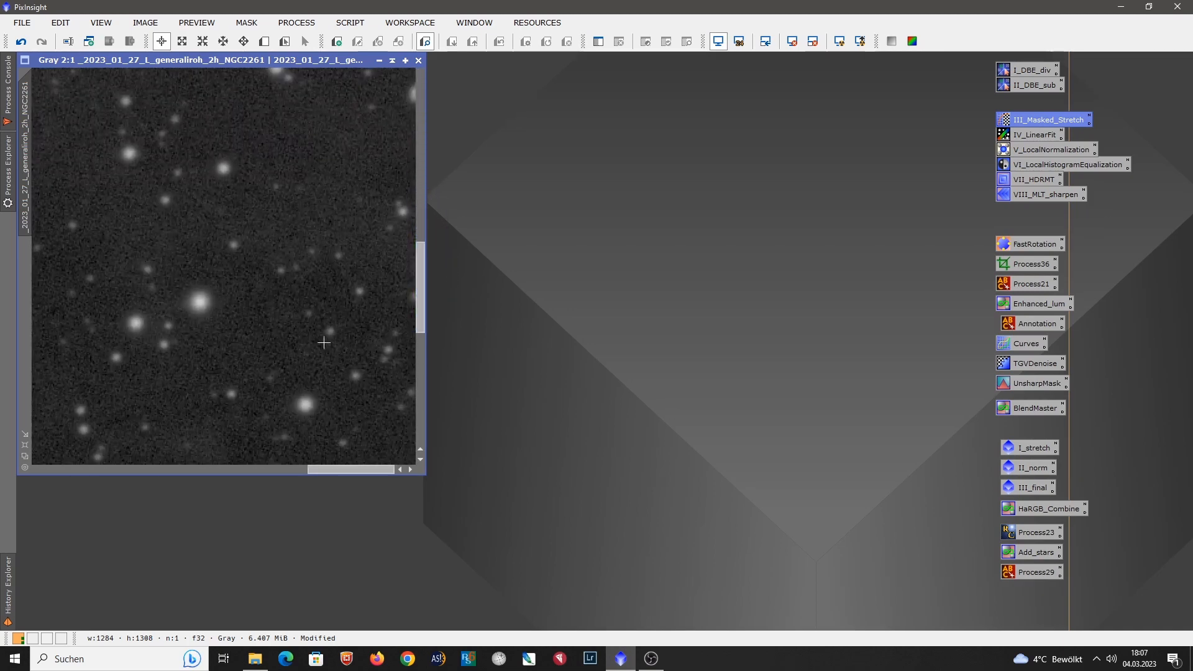
scroll(295, 335, "down", 2)
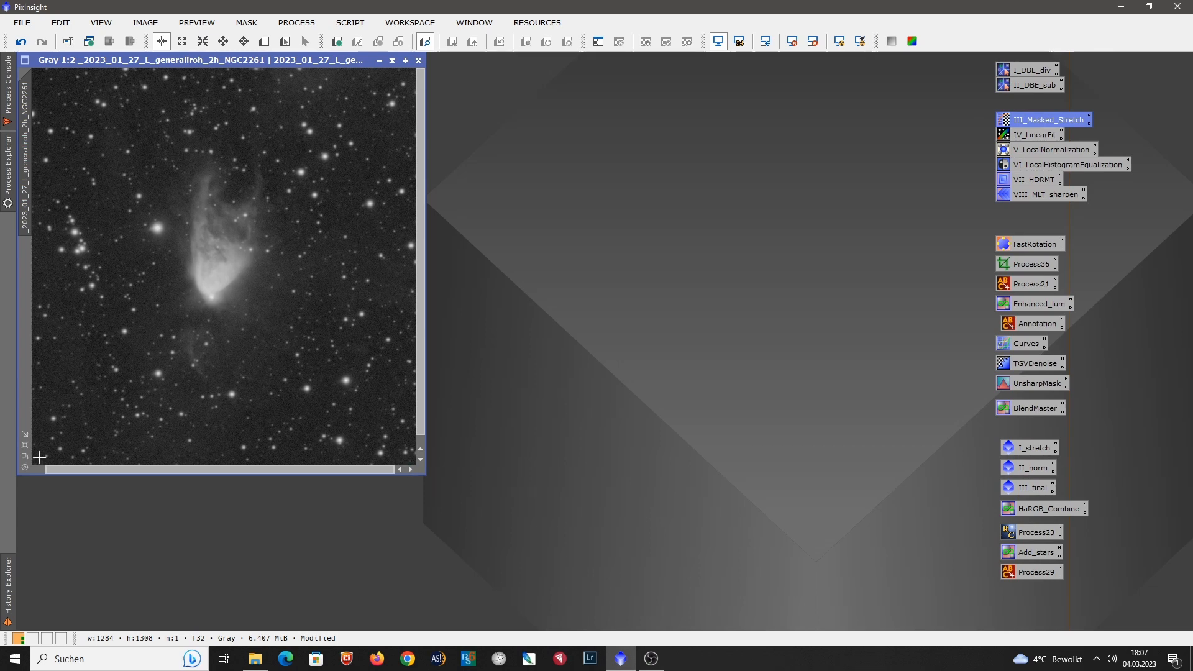
left_click(25, 446)
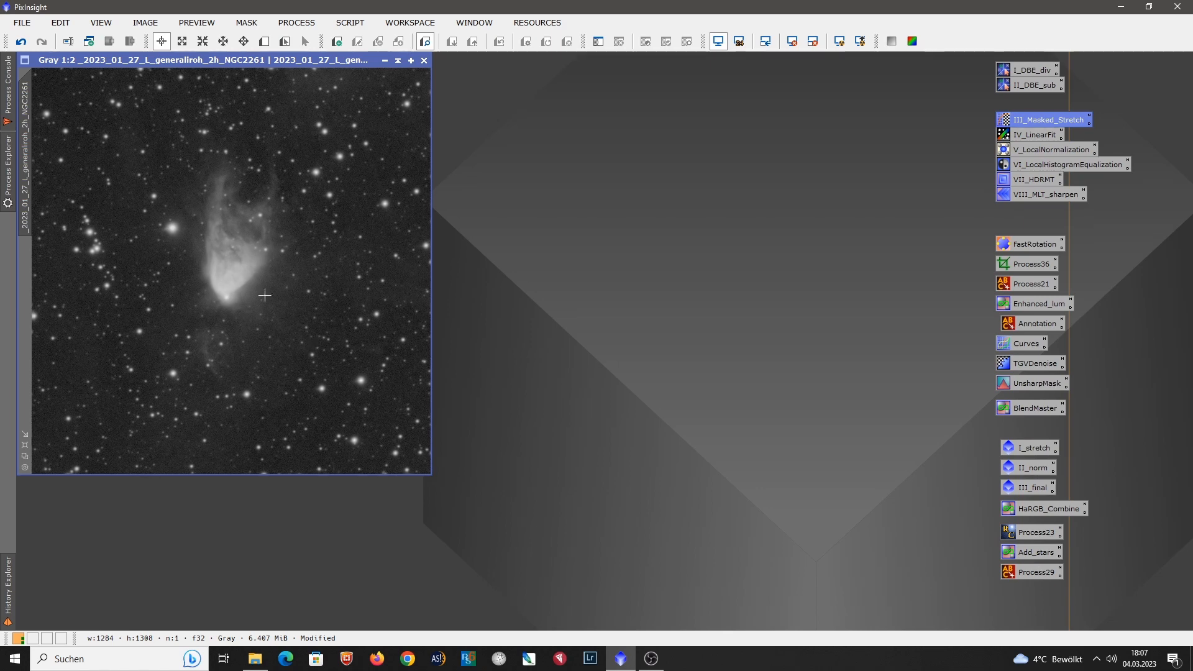
scroll(168, 229, "up", 1)
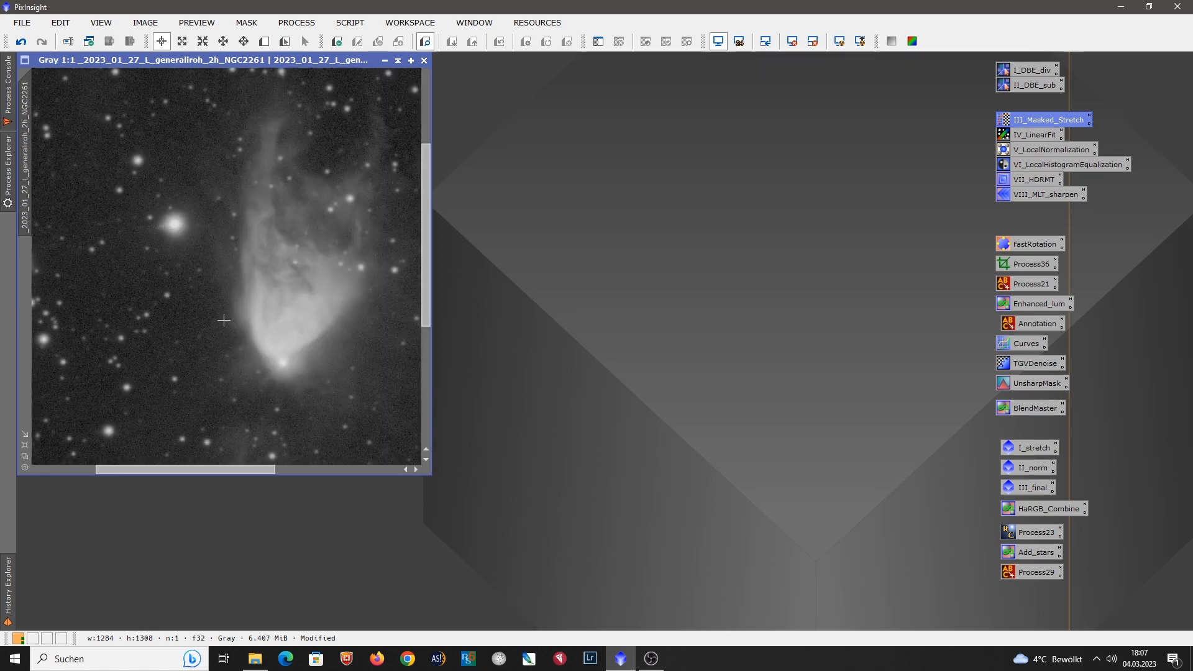
scroll(224, 320, "down", 1)
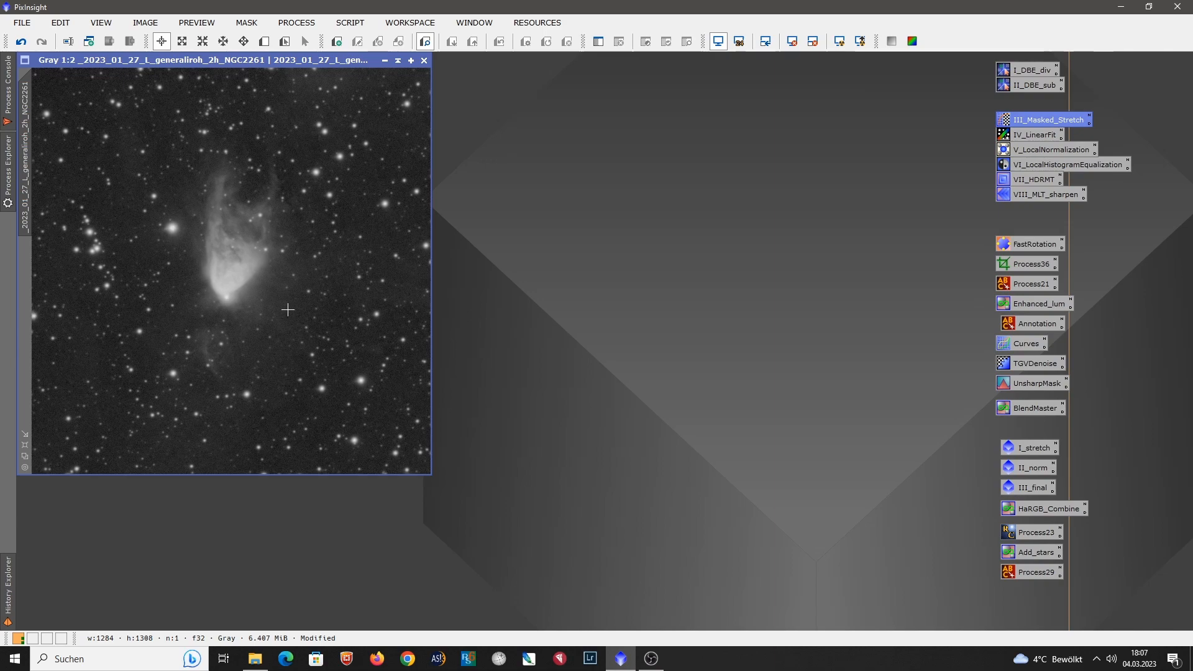
Step: Switch to File Explorer and open the 01_register folder of movie_2 inside NGC2261_weekly_avg_2021-2022
left_click(255, 659)
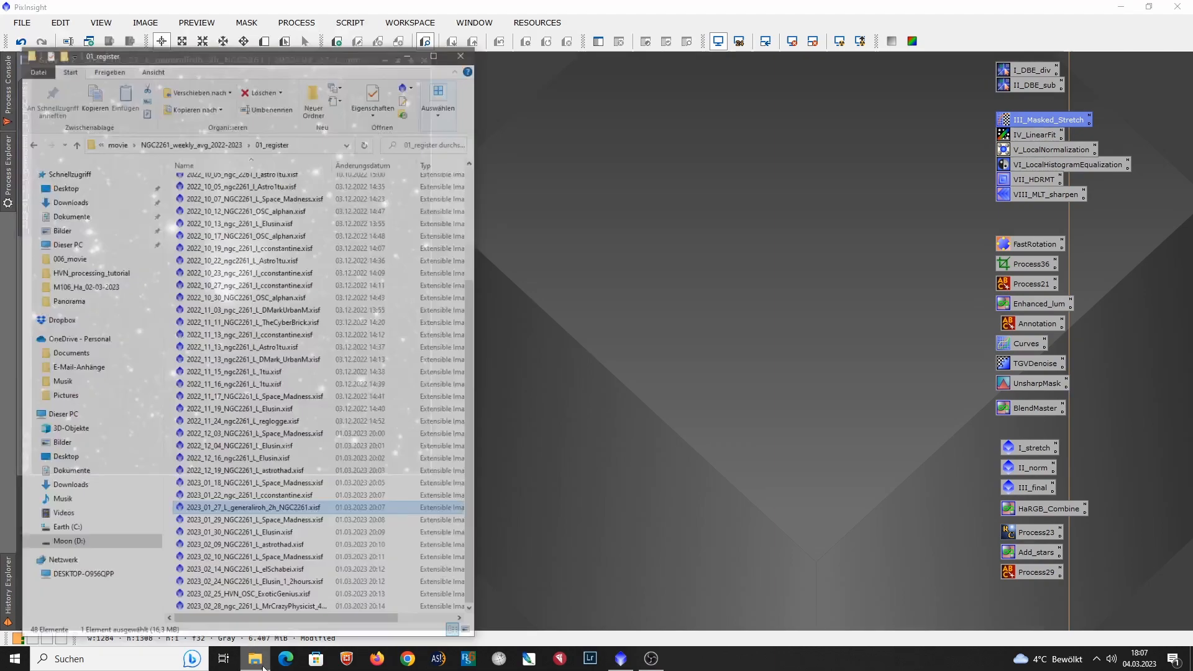
left_click_drag(247, 16, 367, 25)
scroll(418, 245, "up", 5)
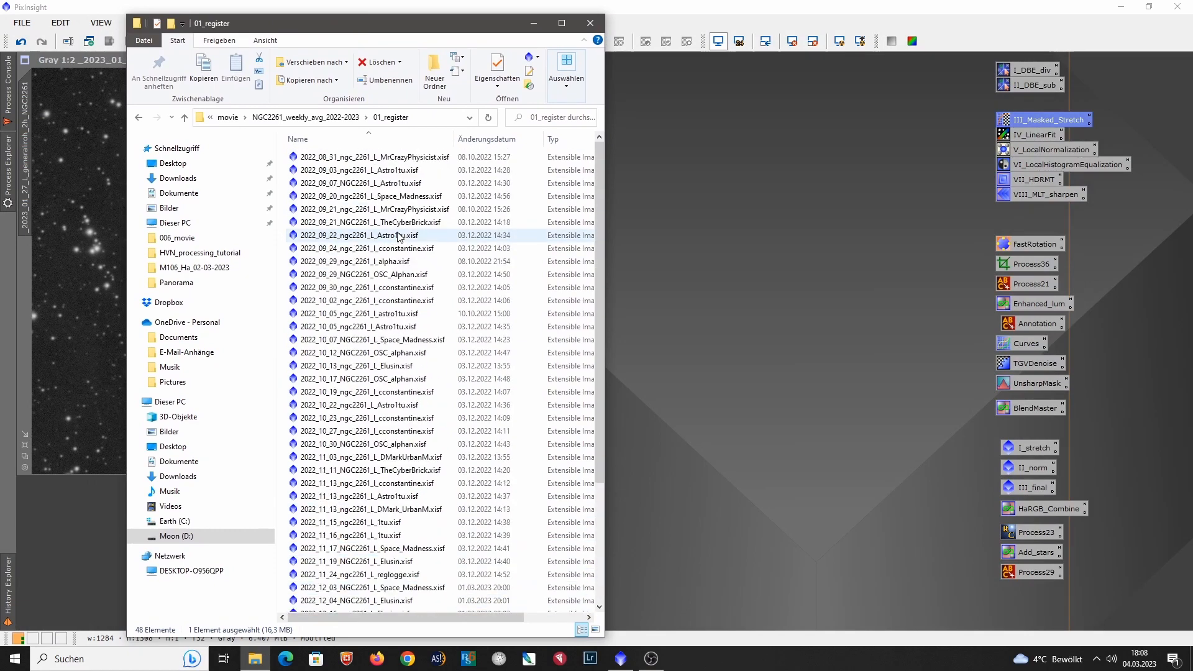
left_click(305, 117)
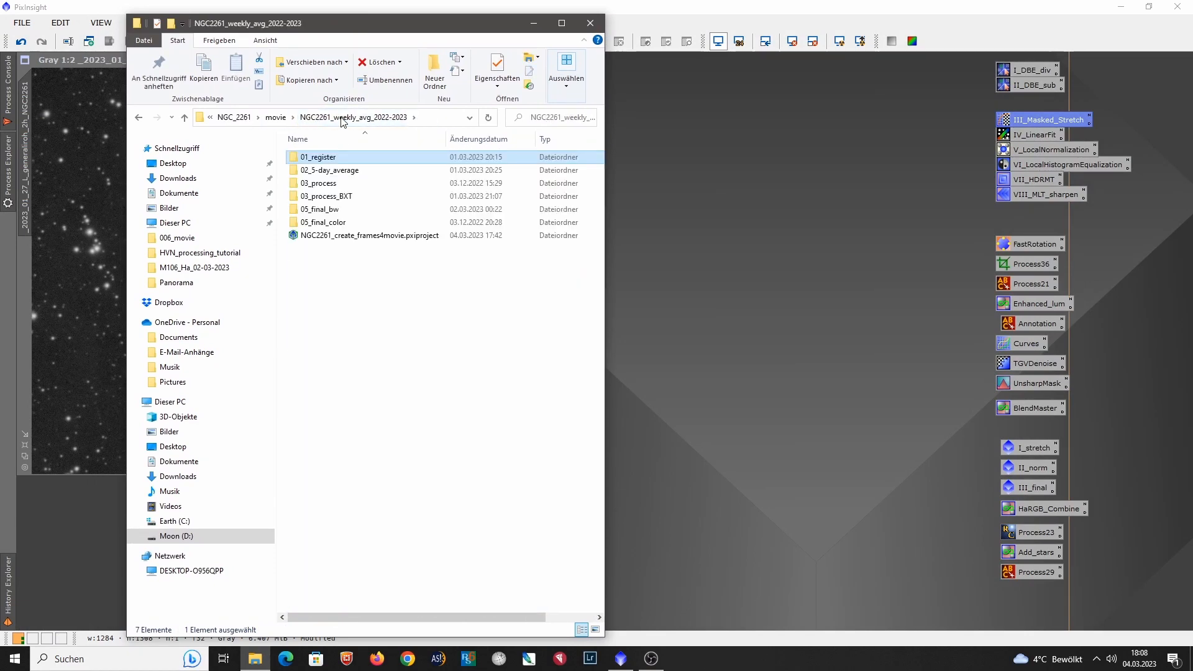
left_click(277, 118)
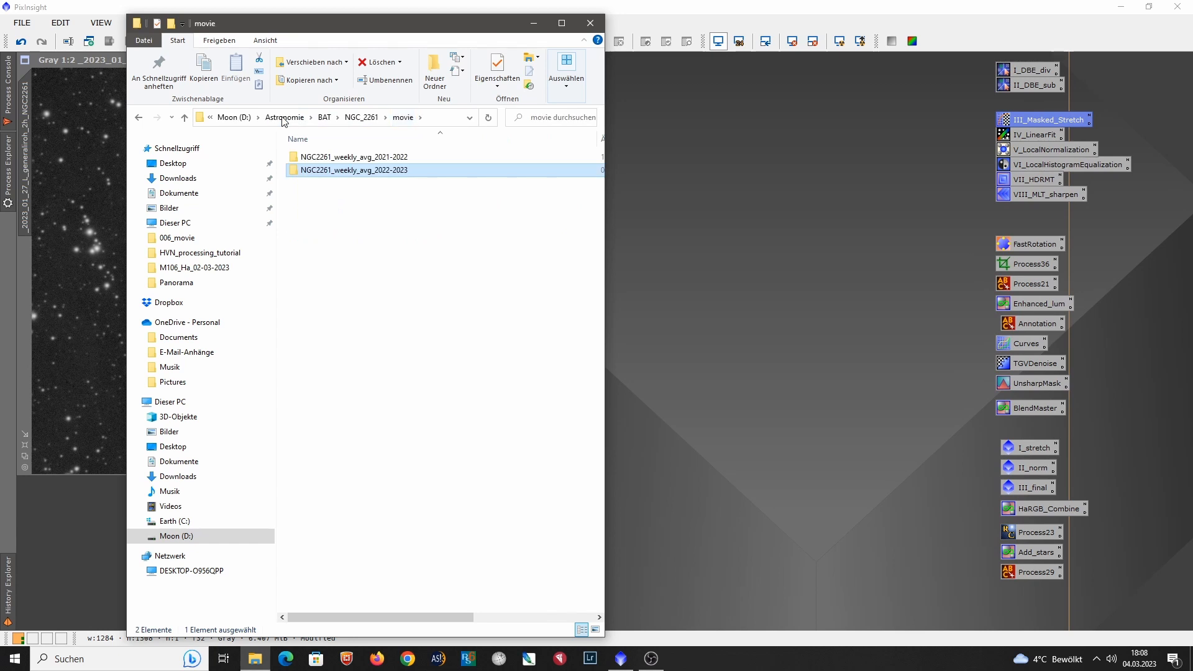
left_click(324, 159)
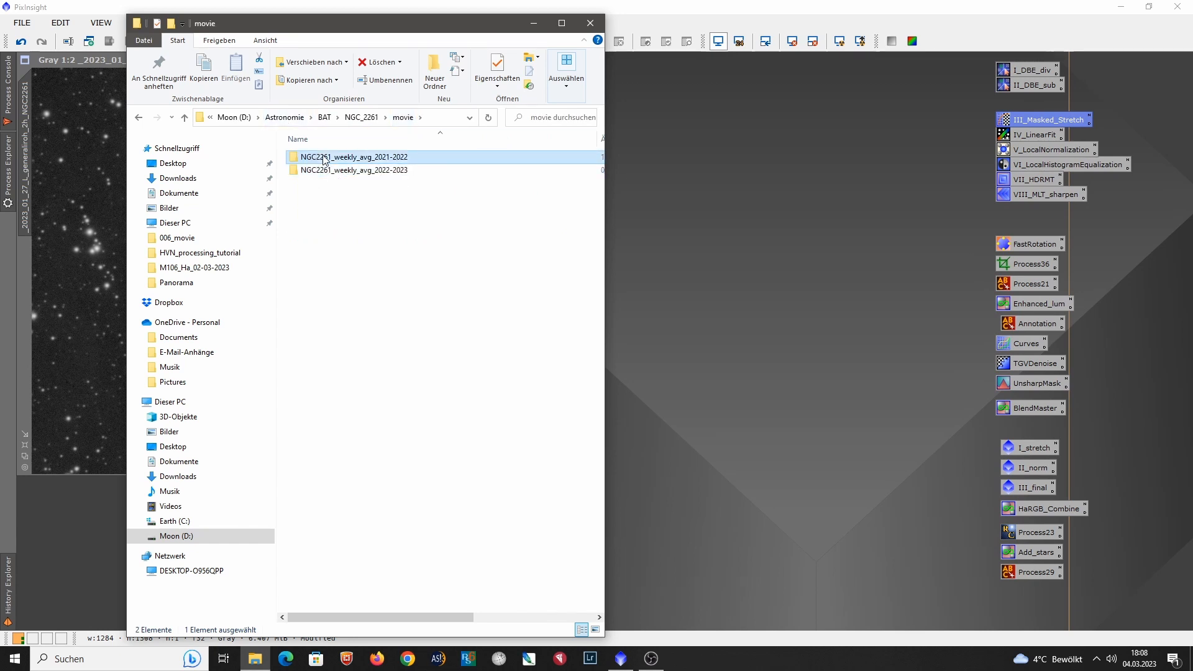
double_click(324, 159)
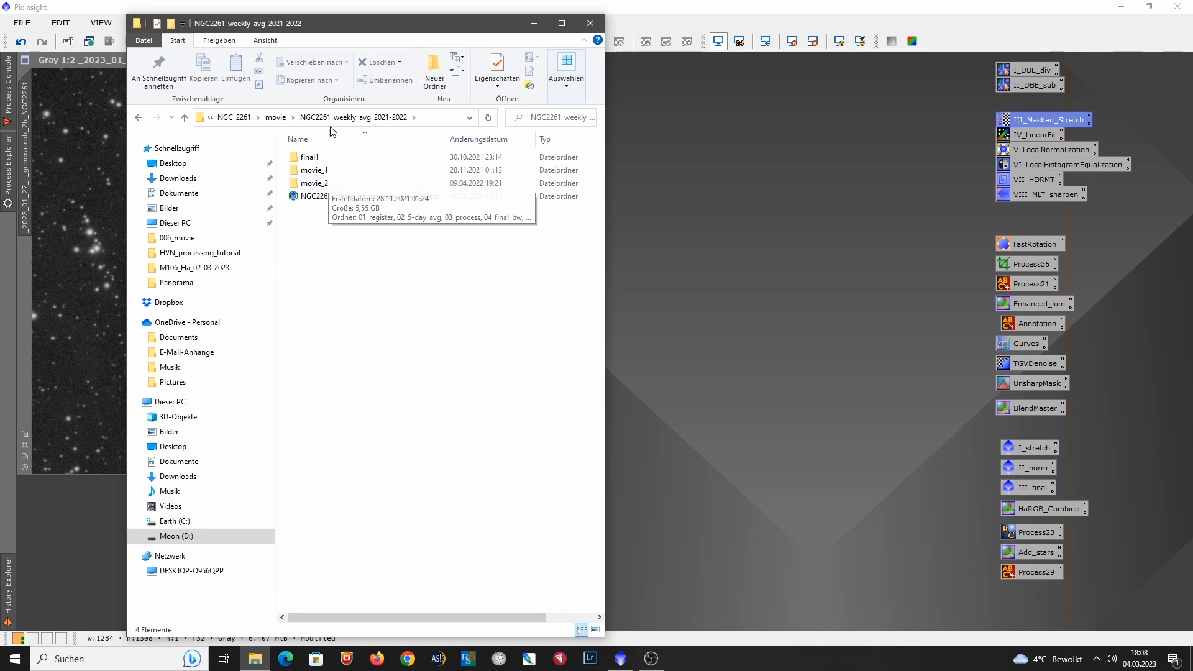
double_click(334, 185)
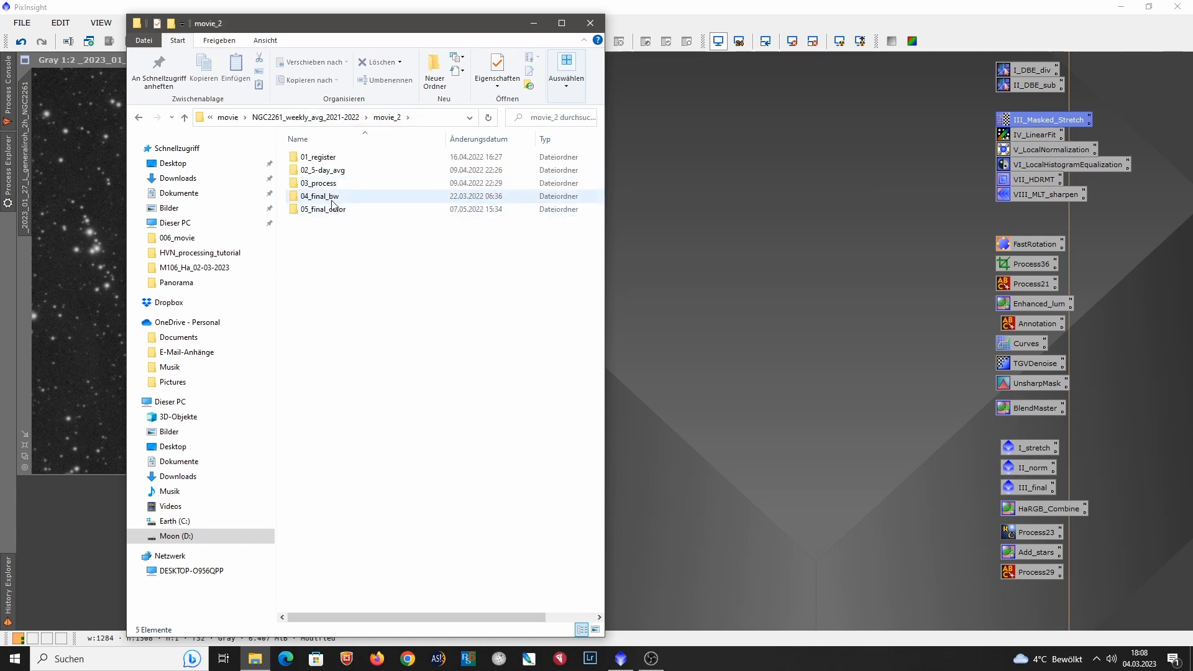
double_click(331, 159)
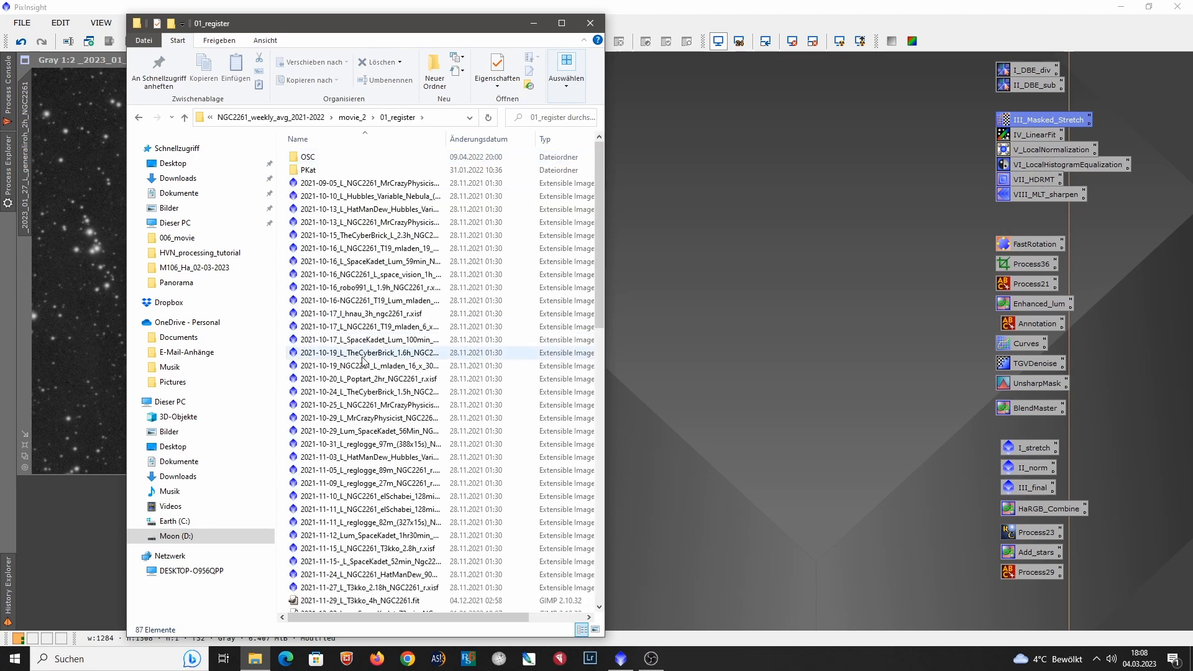
Step: Load the first 2021-12-30 luminance frame (100 min) from the registered files into PixInsight and minimise File Explorer
scroll(364, 359, "down", 11)
scroll(364, 358, "down", 1)
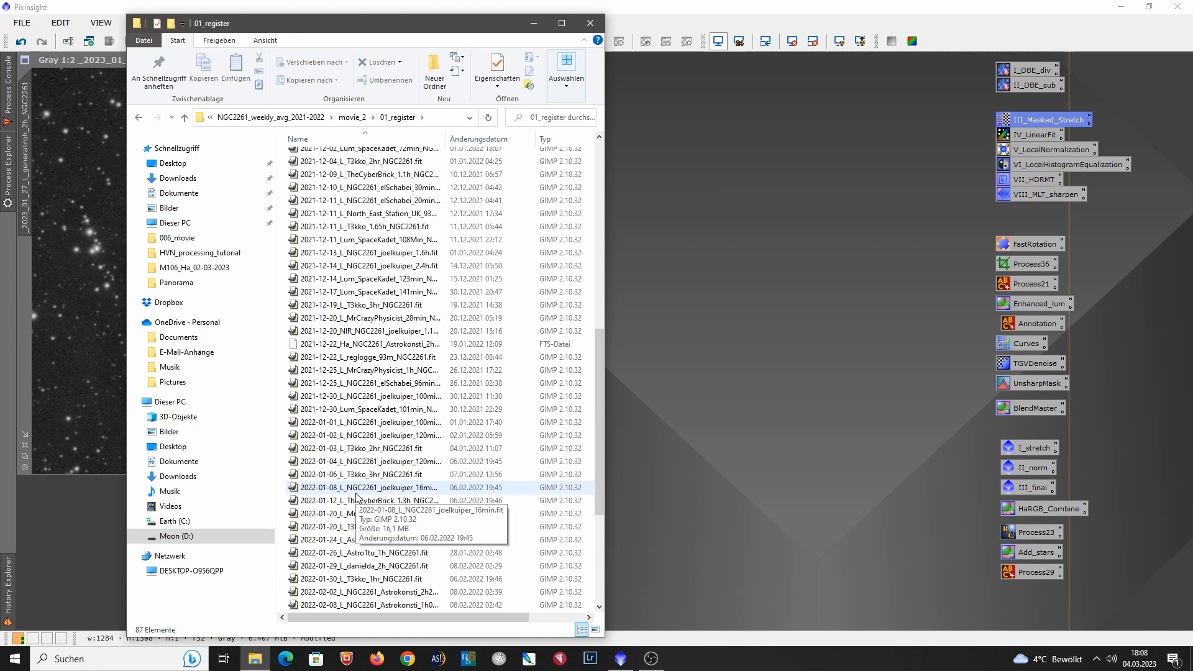
left_click(356, 398)
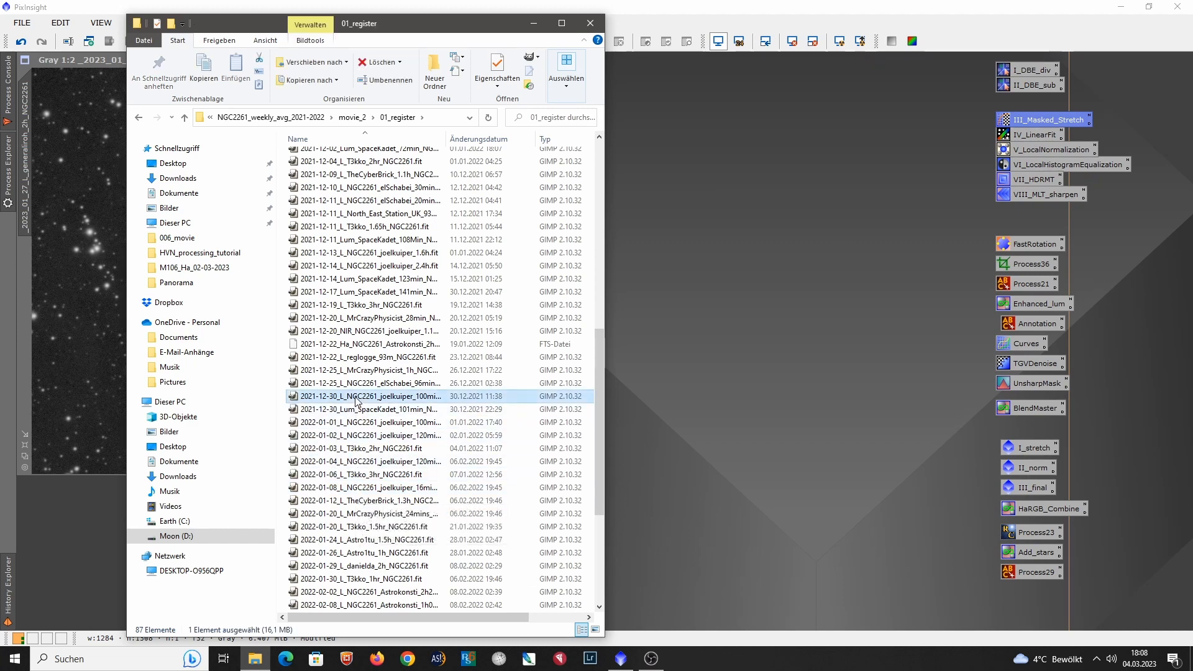
left_click_drag(356, 397, 730, 519)
left_click(538, 23)
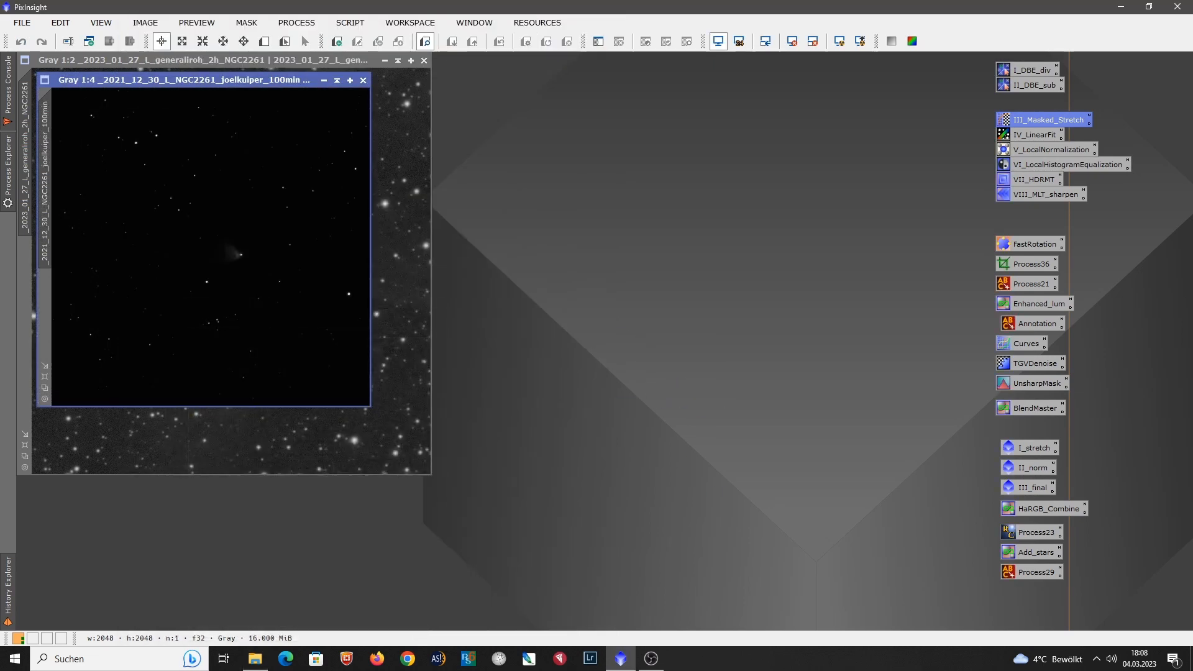
Step: Apply an automatic screen stretch to the 2021-12-30 frame, enlarge it to 1:3 and place it beside the 2023-01-27 image
mouse_move(197, 80)
left_mouse_down()
mouse_move(590, 129)
mouse_move(614, 106)
left_mouse_up()
left_click(841, 43)
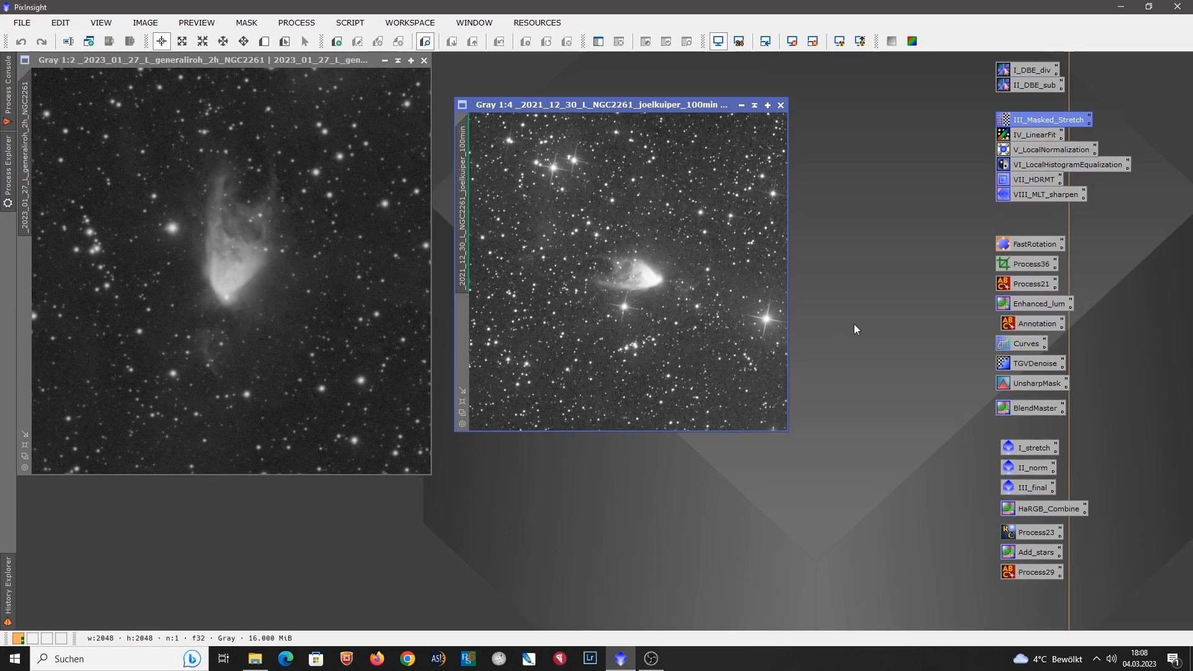
left_click(462, 401)
left_click_drag(651, 110, 628, 65)
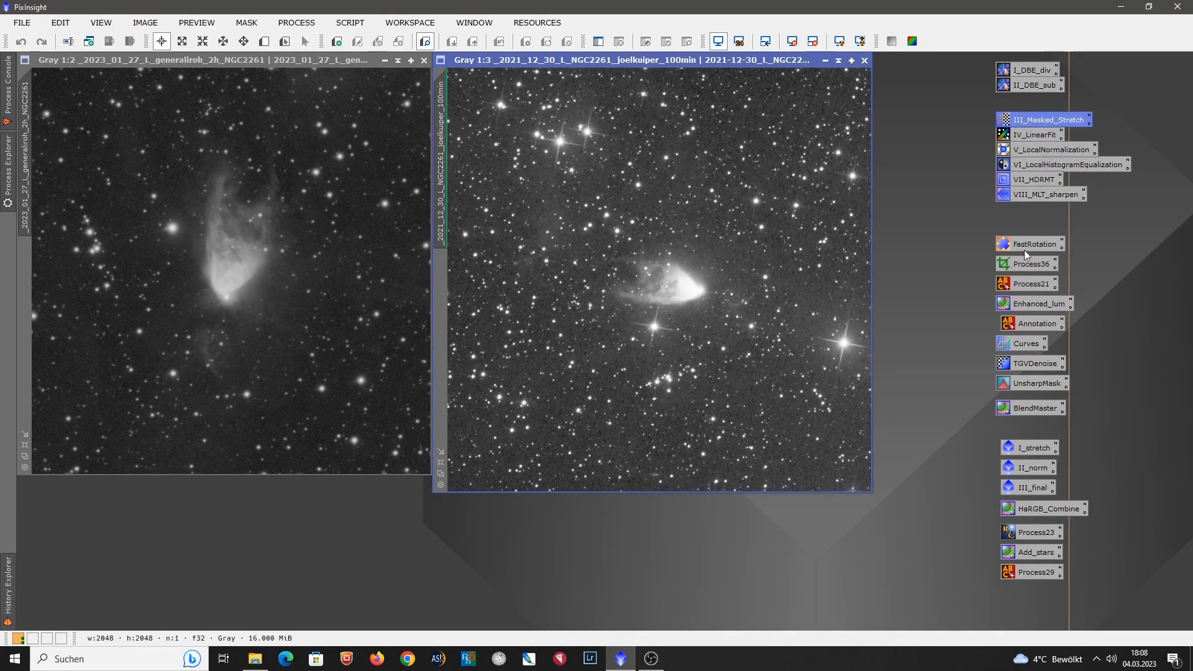
Step: Rotate the 2021-12-30 frame 90° clockwise with the saved FastRotation, crop it with Process36 and fit its window
left_click_drag(1025, 246, 834, 305)
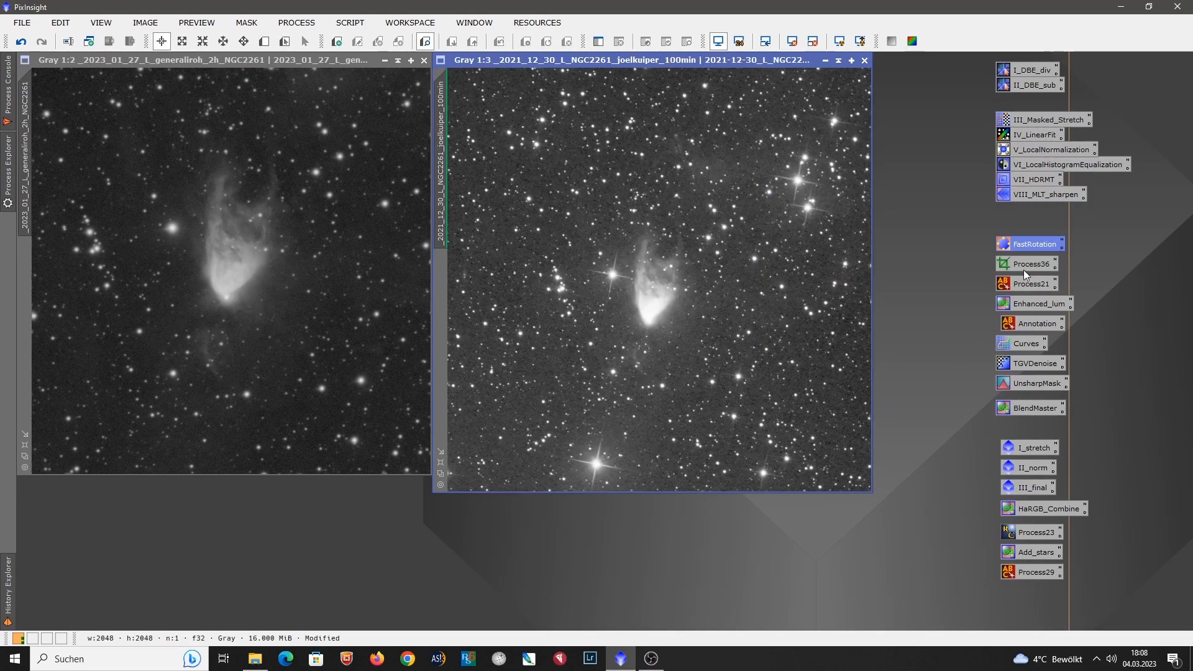
left_click_drag(1026, 267, 833, 299)
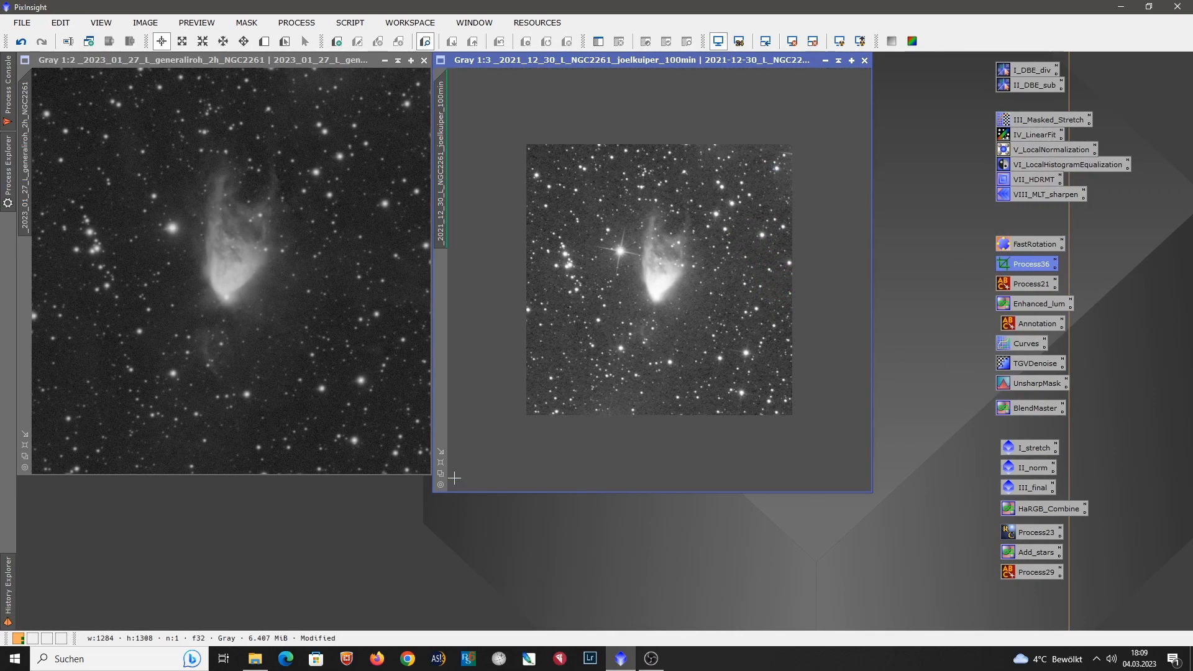
left_click(441, 463)
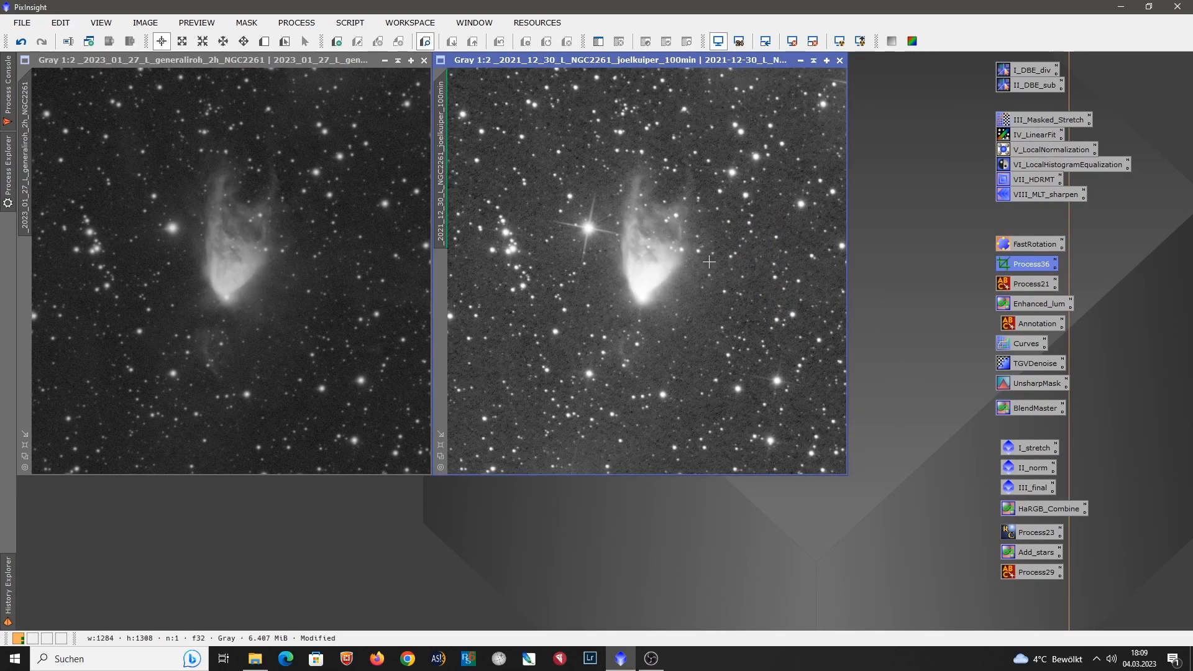
Step: Sharpen the 2021-12-30 frame with BlurXTerminator using Sharpen Stars 0.33, Adjust Star Halos 0.00, Automatic PSF and Sharpen Nonstellar 0.57, and close the tool
left_click(296, 22)
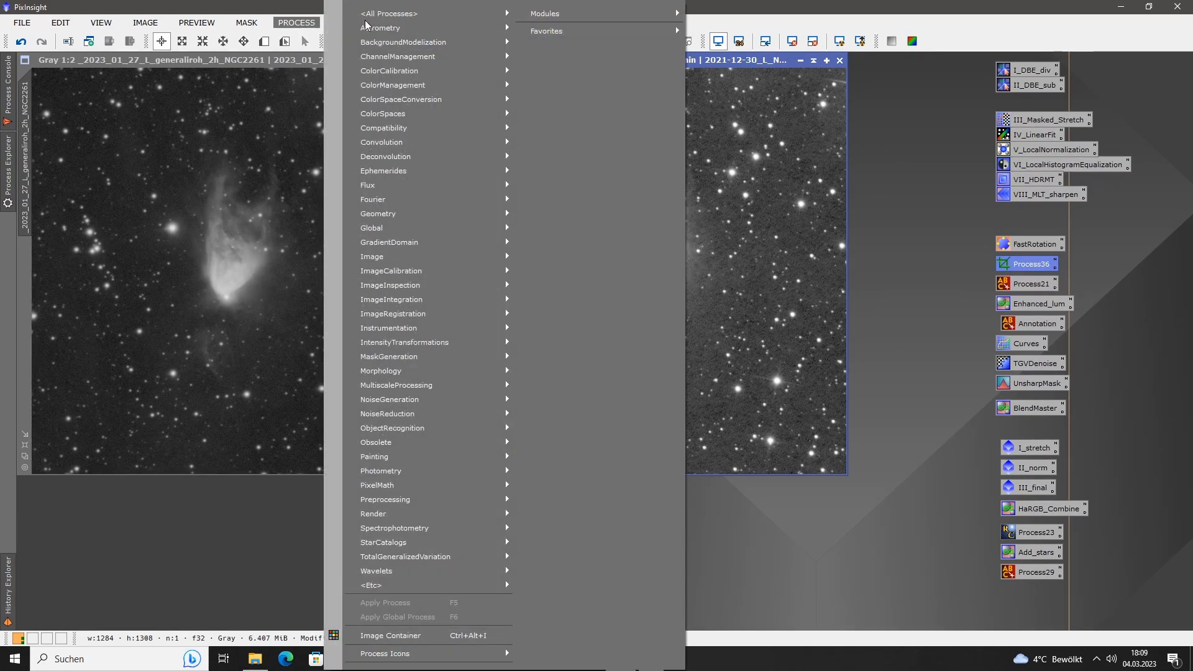
mouse_move(369, 15)
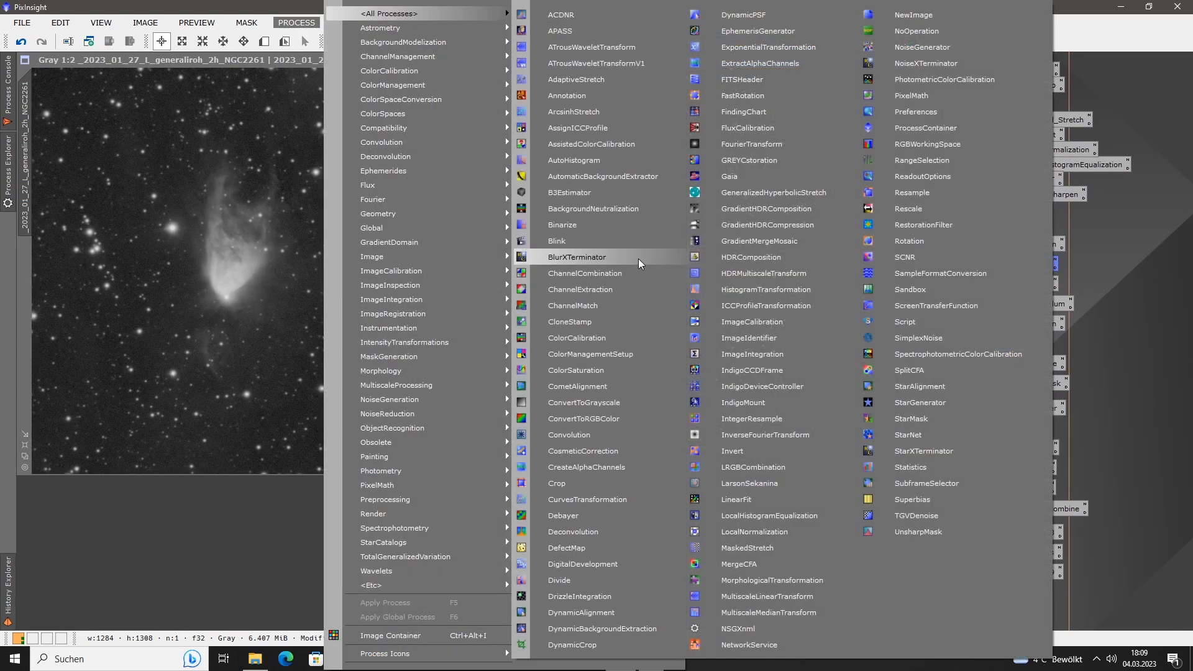
left_click(639, 257)
left_click_drag(666, 335, 617, 356)
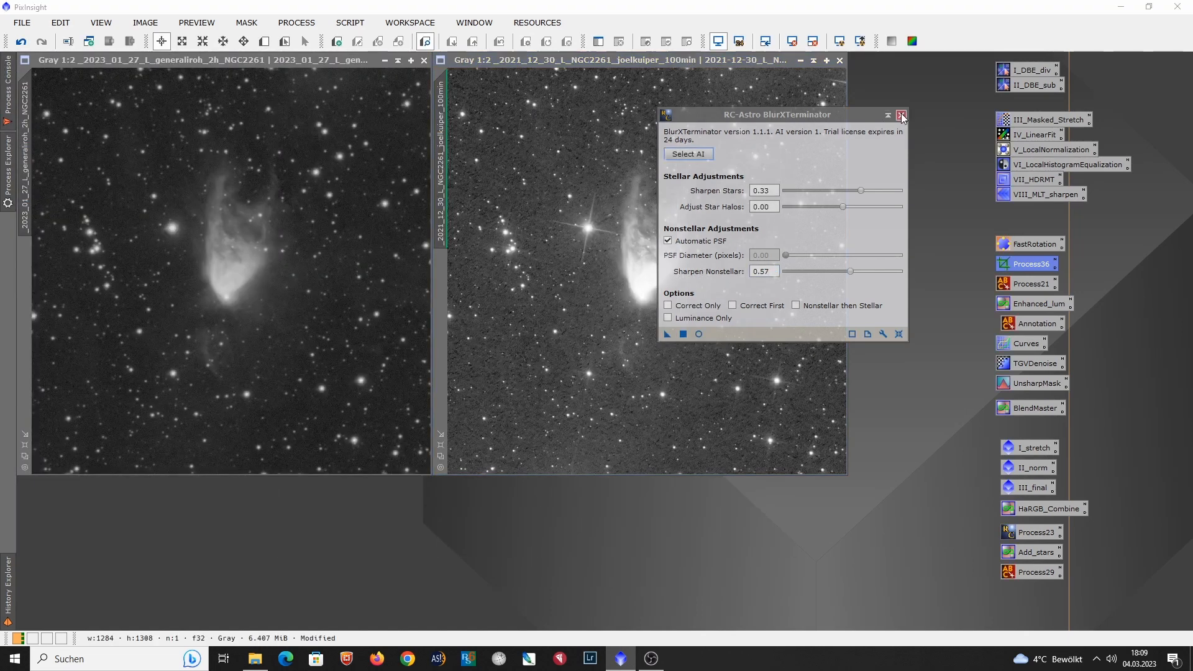
left_click(900, 116)
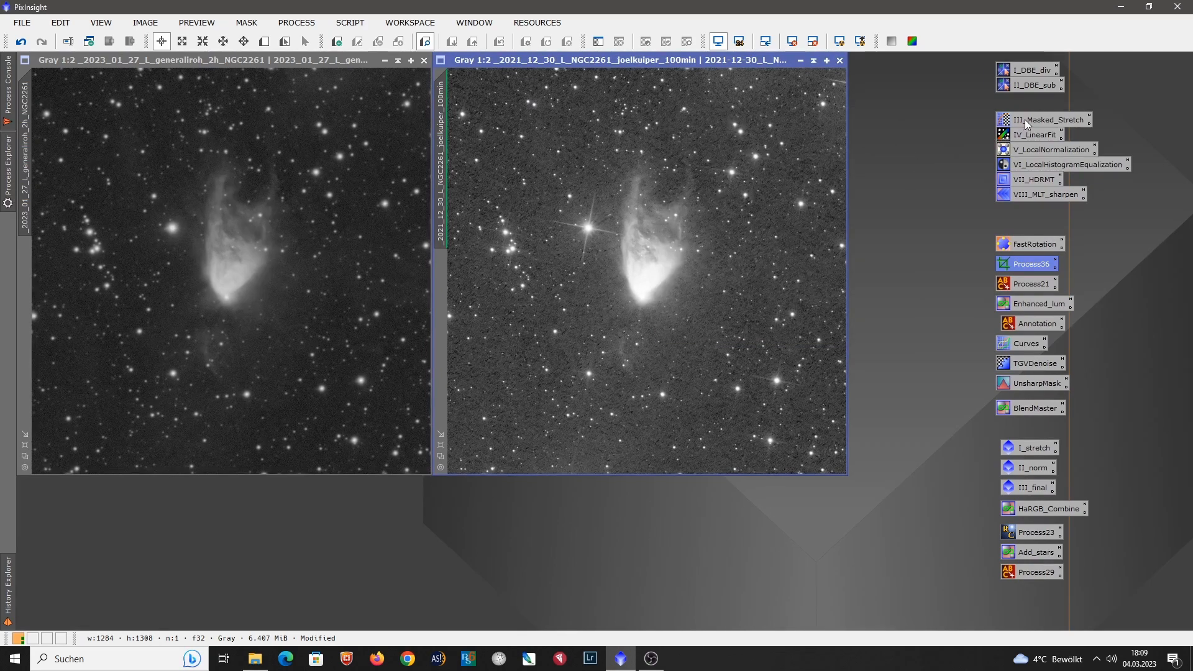
Step: Stretch the 2021-12-30 frame with the saved III_Masked_Stretch and choose it as the reference image in the saved V_LocalNormalization
left_click_drag(1024, 119, 793, 156)
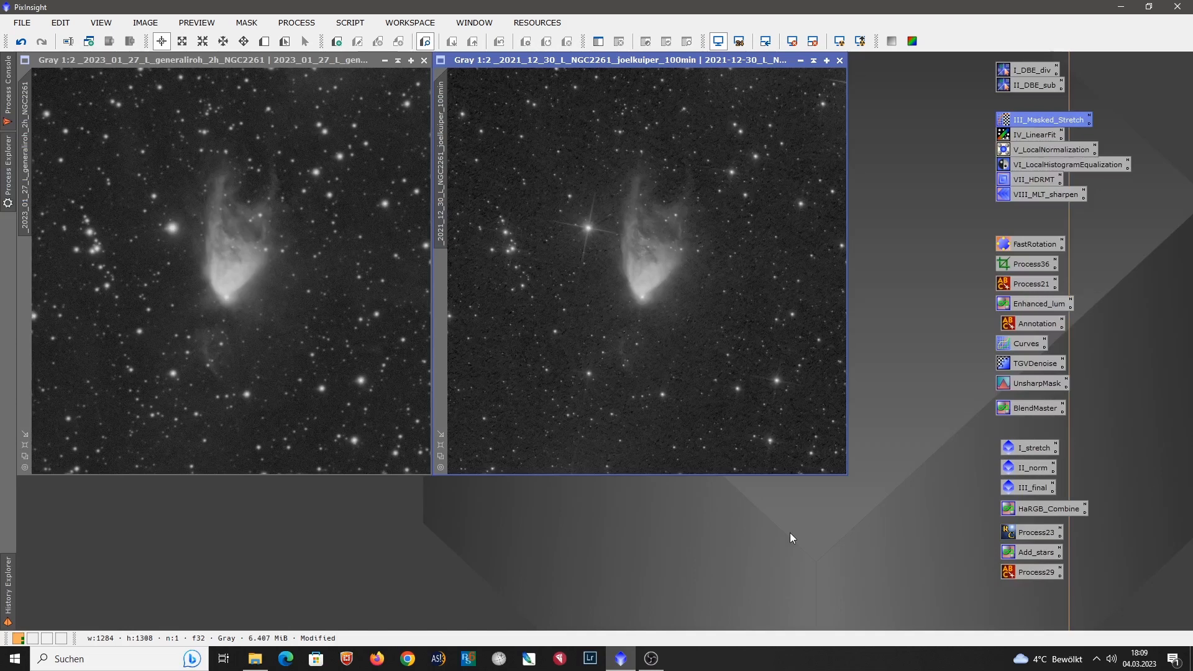
double_click(1065, 149)
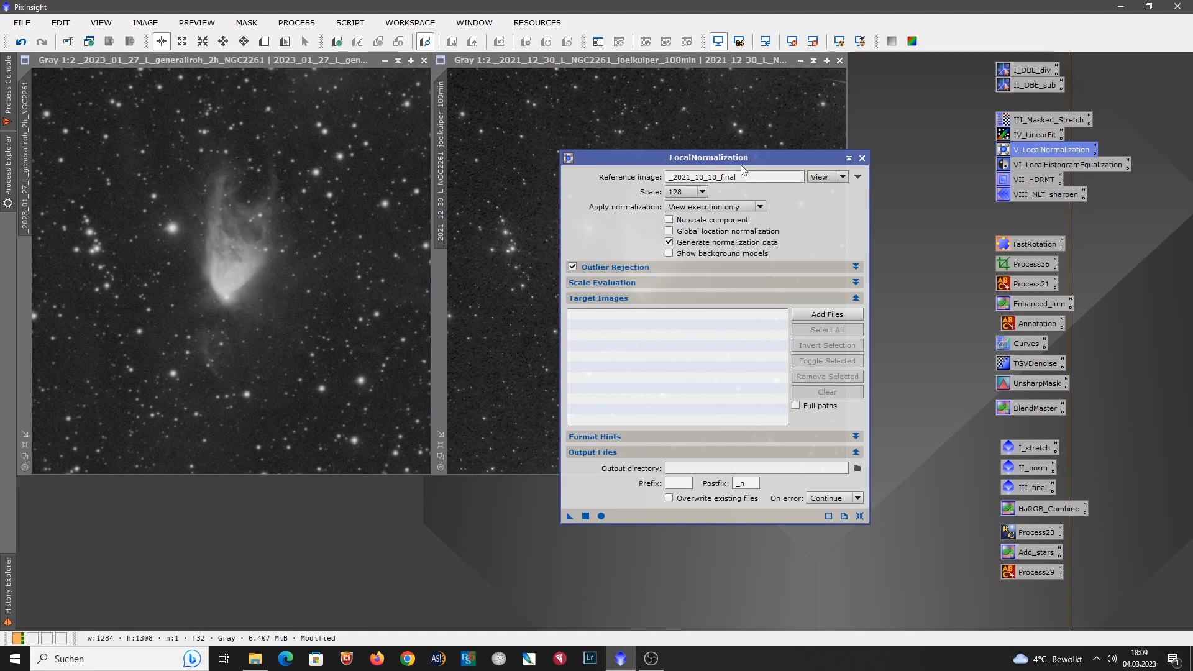
left_click_drag(741, 165, 706, 334)
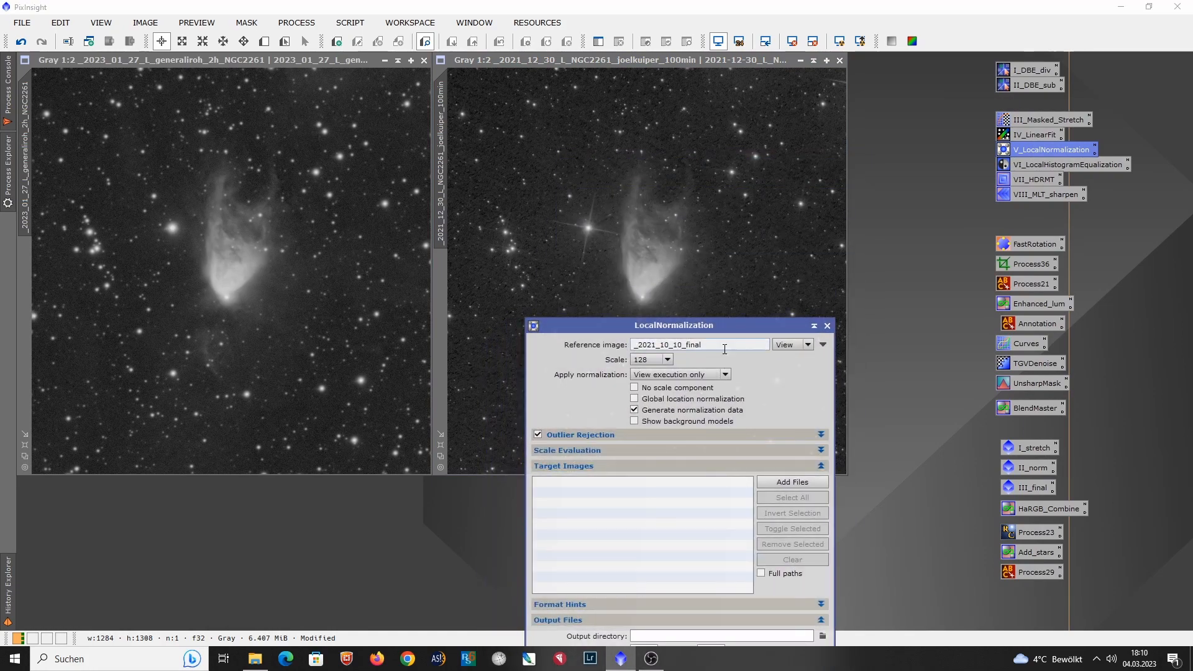
left_click_drag(725, 324, 904, 151)
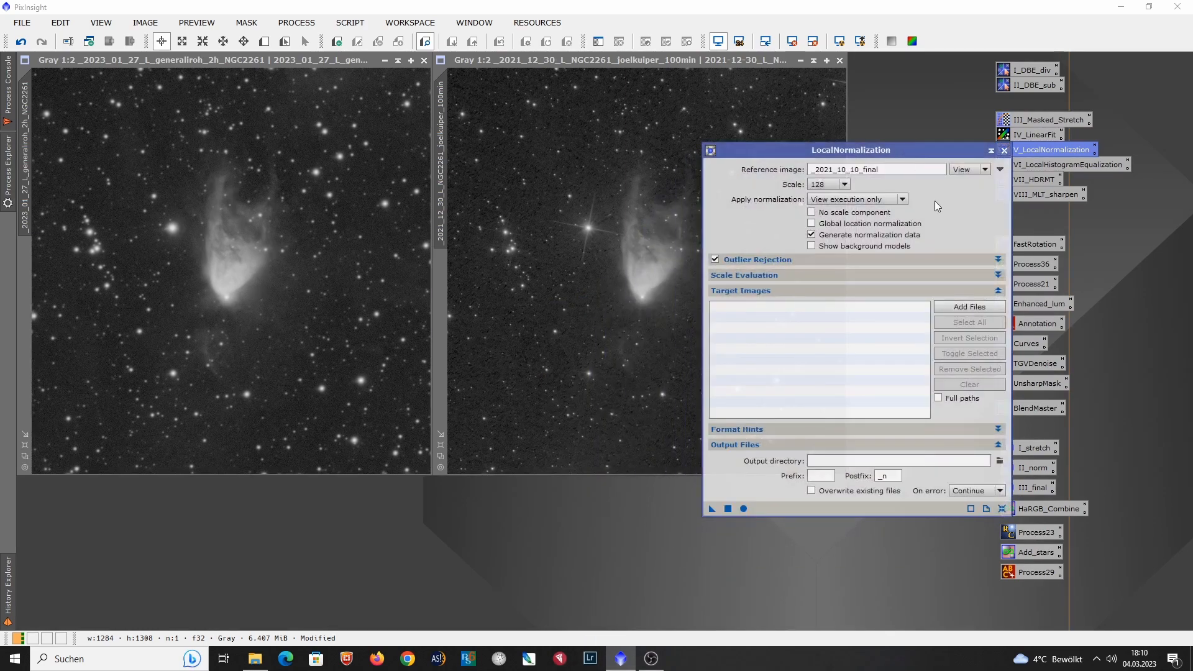
left_click(1000, 169)
left_click(649, 309)
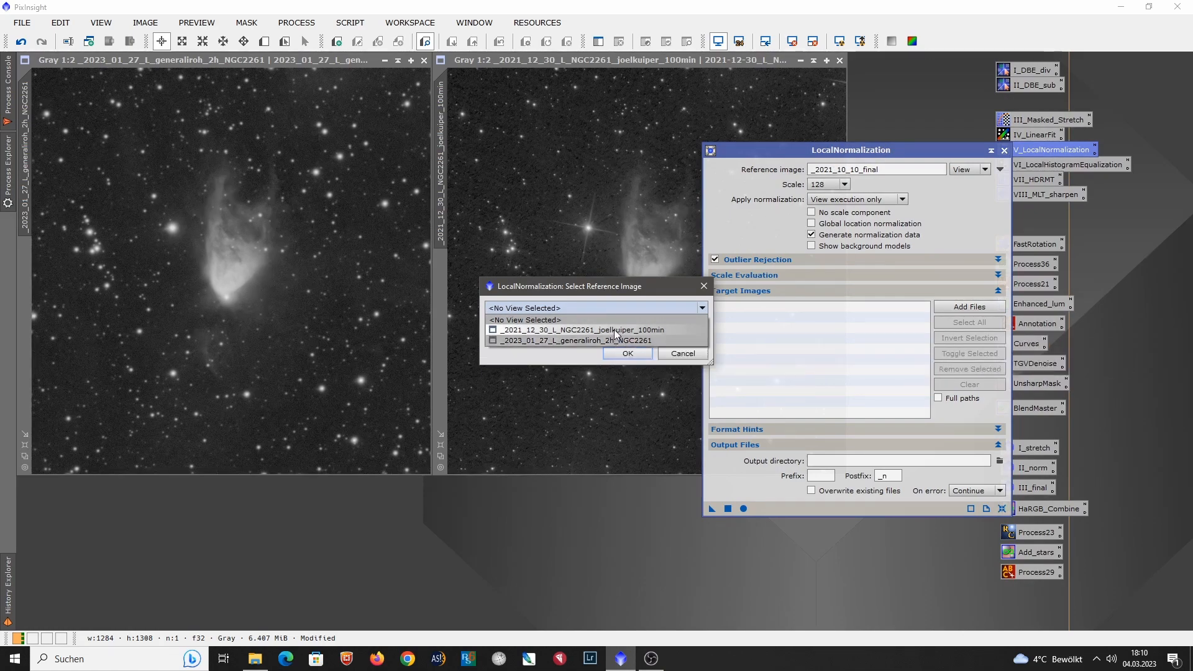
left_click(616, 330)
left_click(630, 353)
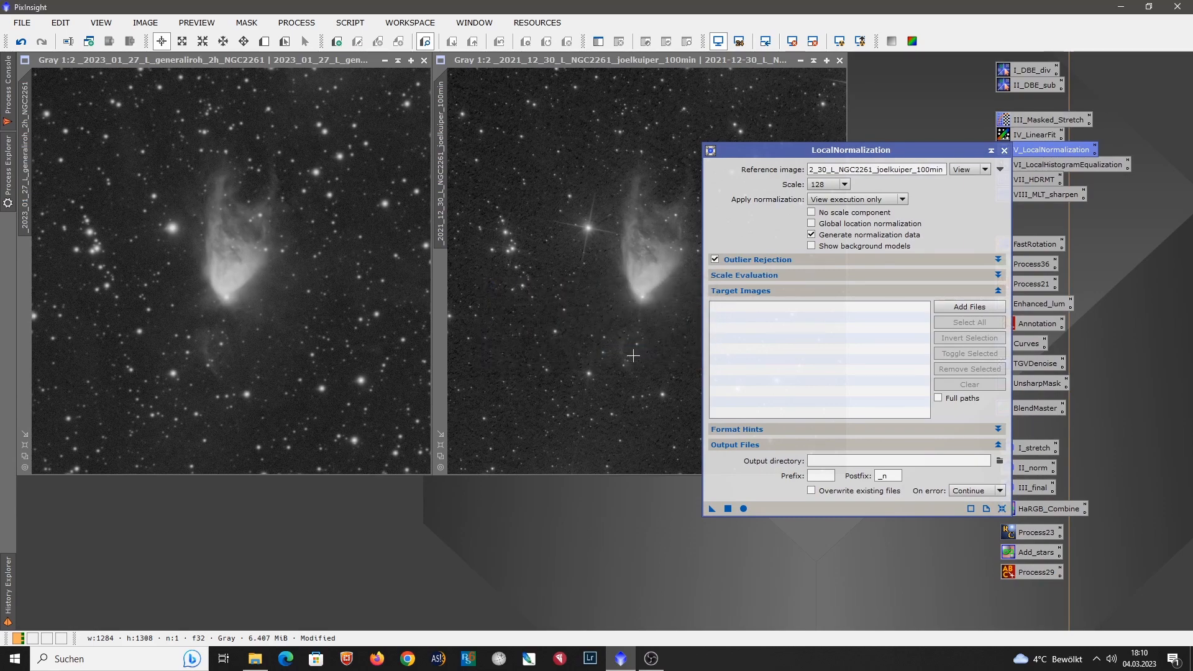
Step: Normalize the 2023-01-27 image with LocalNormalization at scale 128, using Multiscale analysis for scale evaluation, and close the offset plot and the tool
left_click_drag(712, 509, 218, 343)
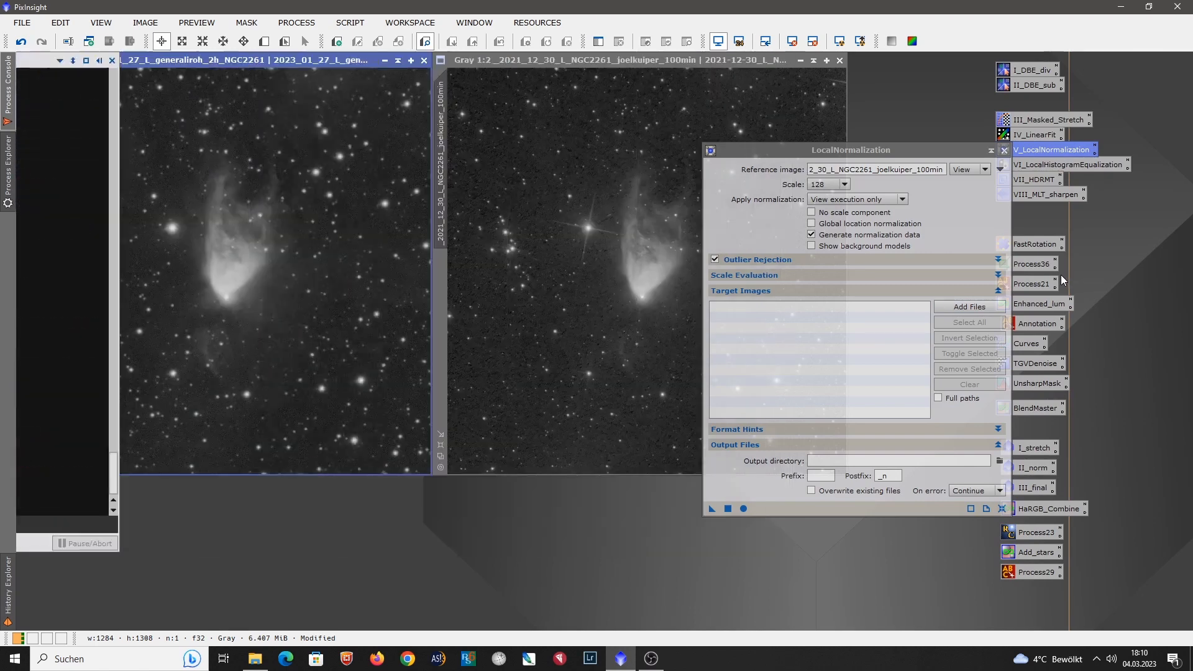
left_click(970, 274)
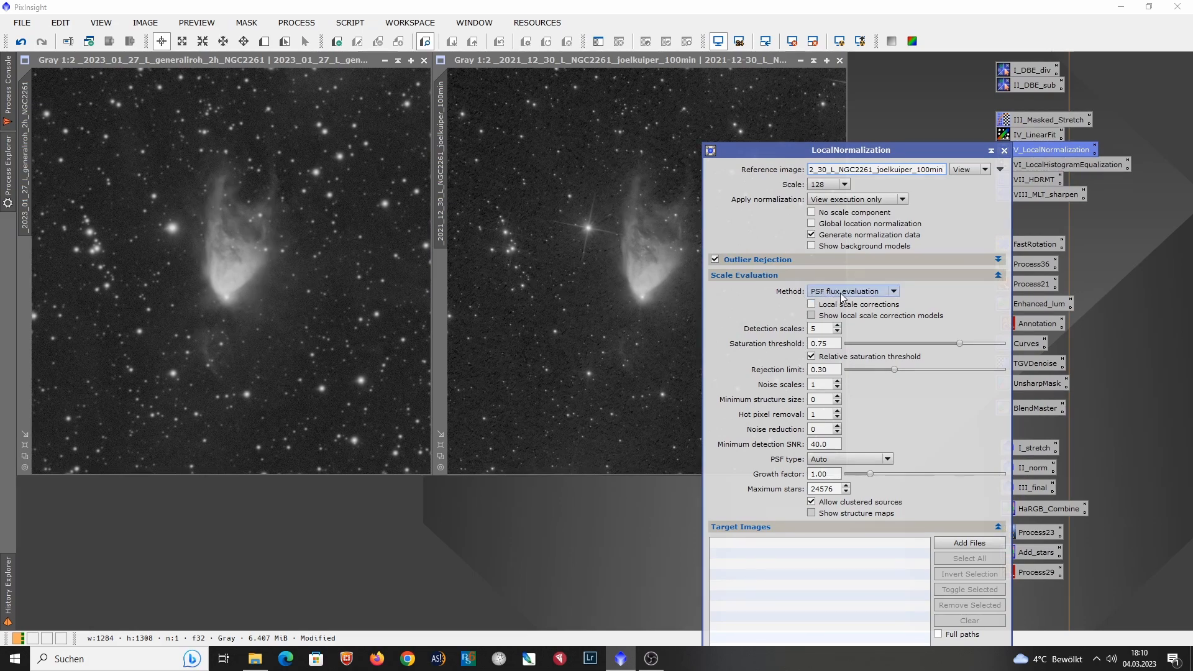
left_click(894, 292)
left_click(879, 315)
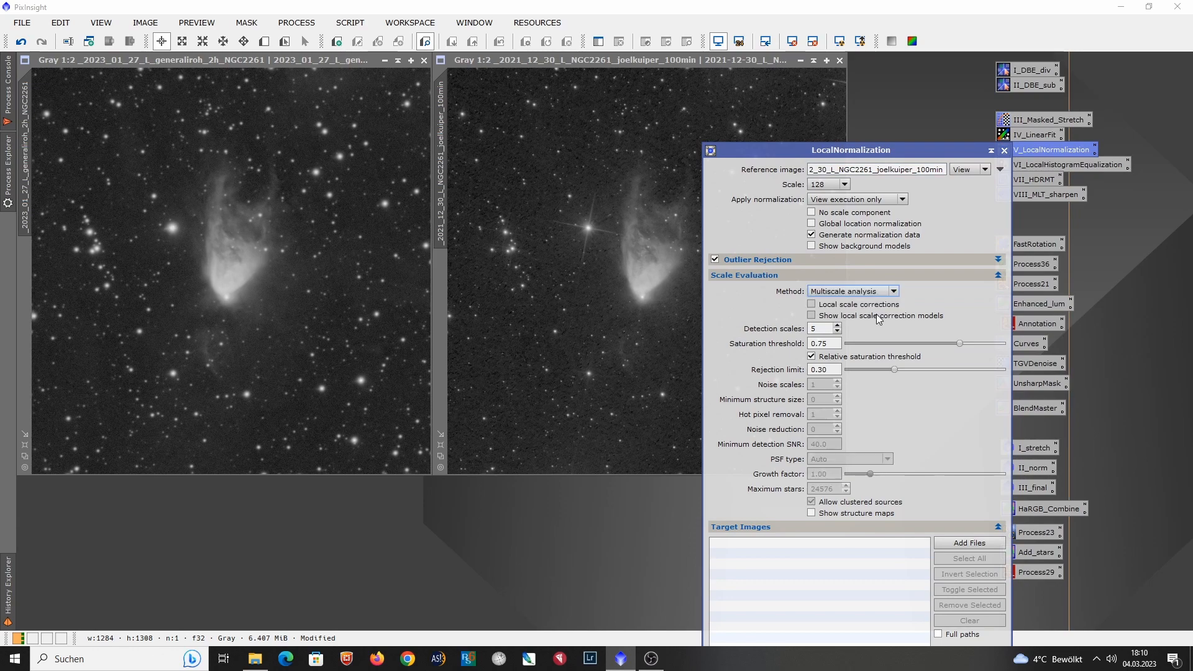
left_click(882, 274)
left_click_drag(712, 509, 367, 413)
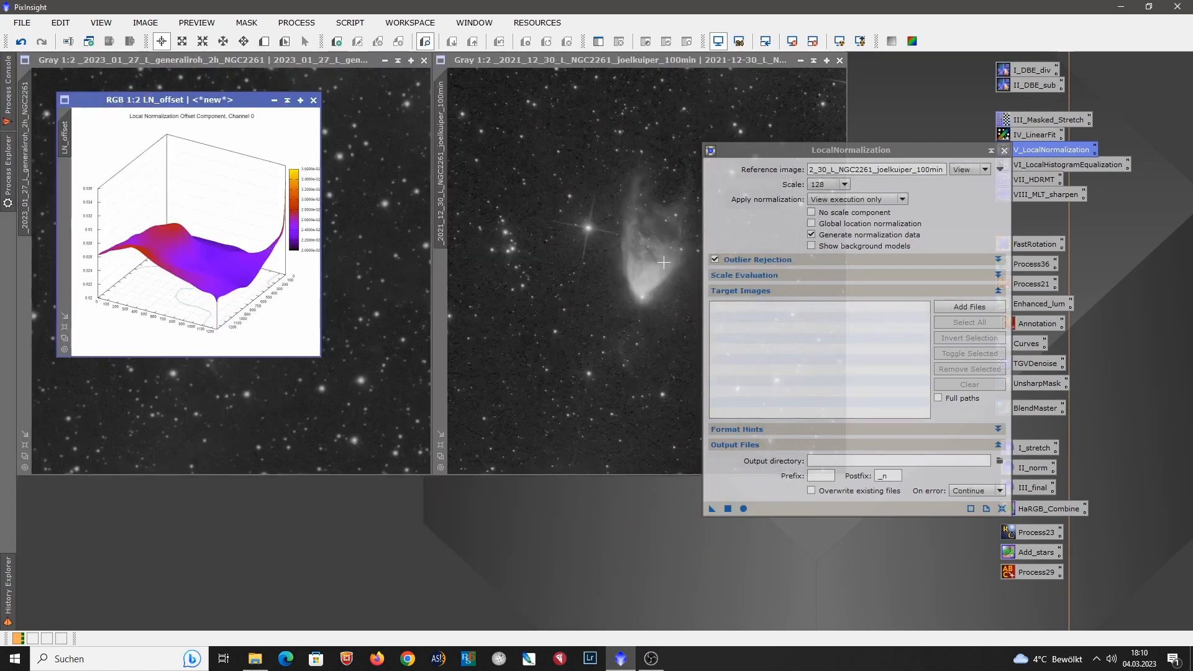
left_click(313, 100)
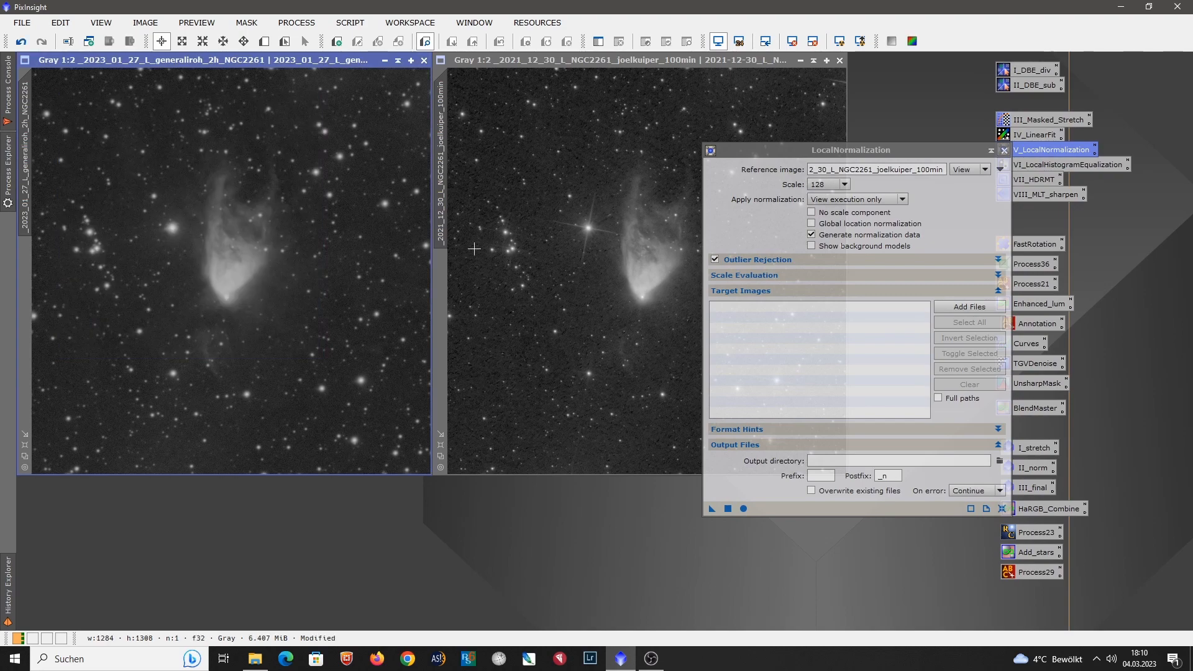
left_click(1004, 151)
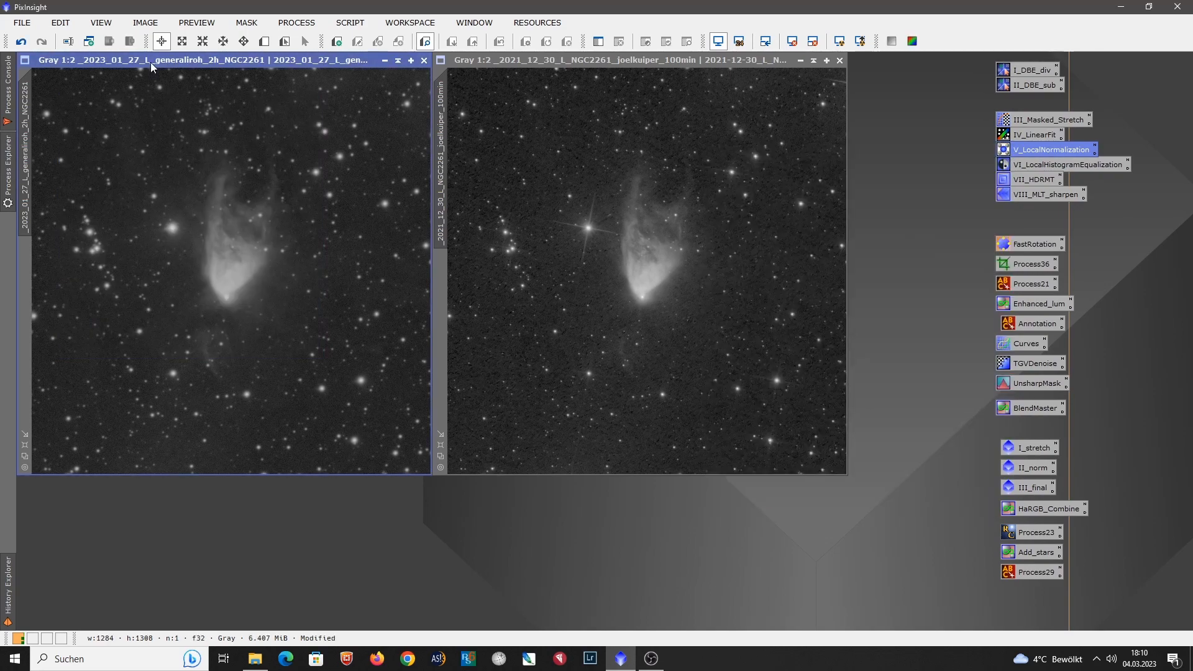
Step: Compare the 2023-01-27 image before and after LocalNormalization against the 2021-12-30 reference, leaving the normalization applied
left_click(22, 41)
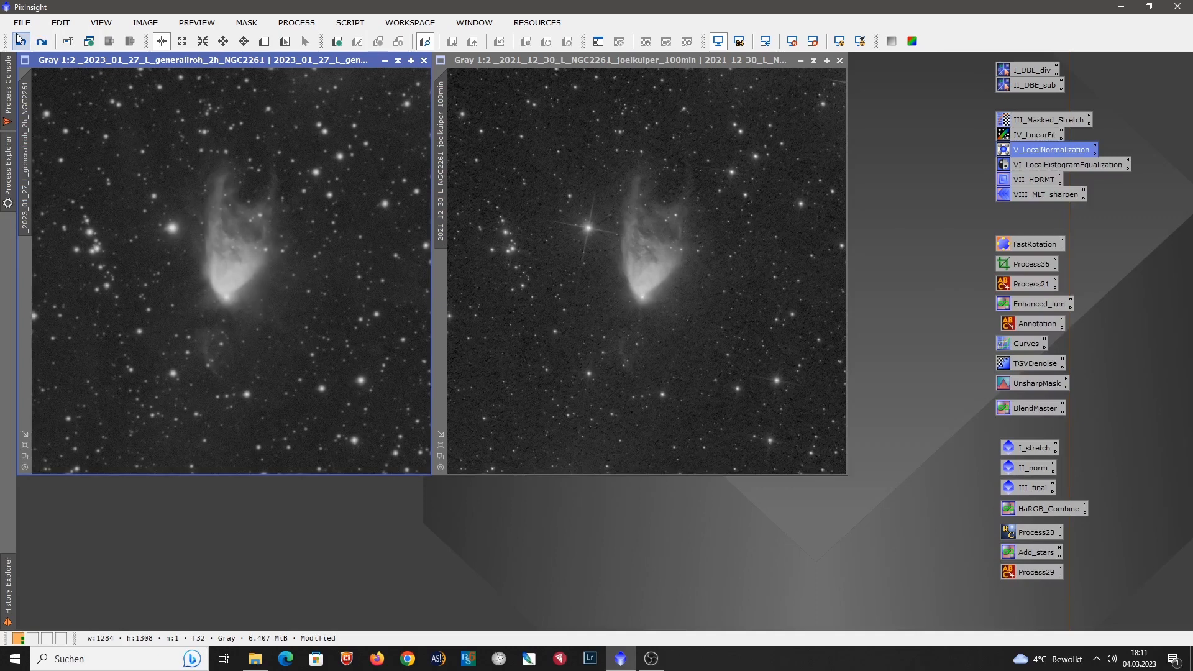
left_click(43, 41)
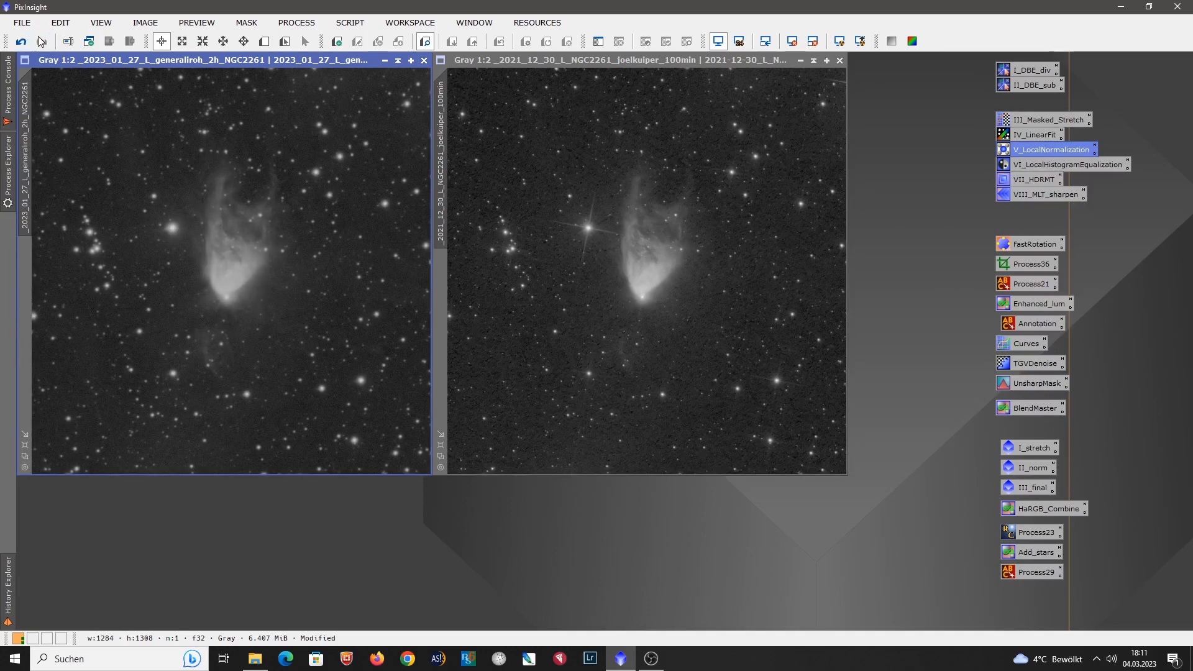
left_click(21, 41)
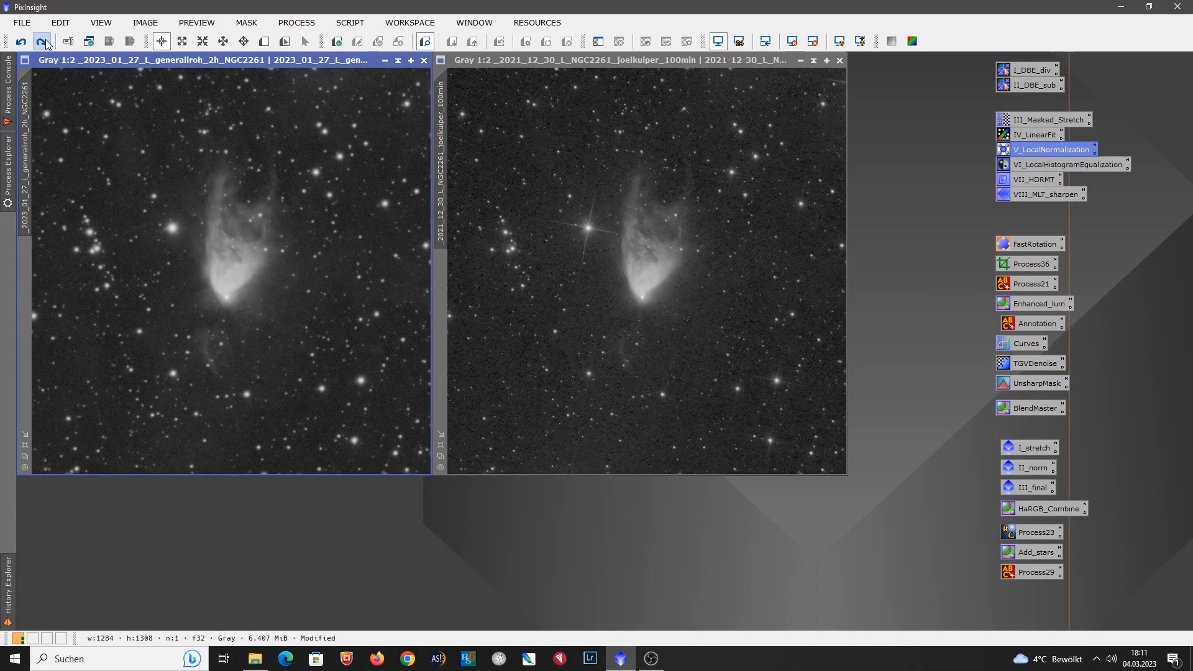
left_click(42, 41)
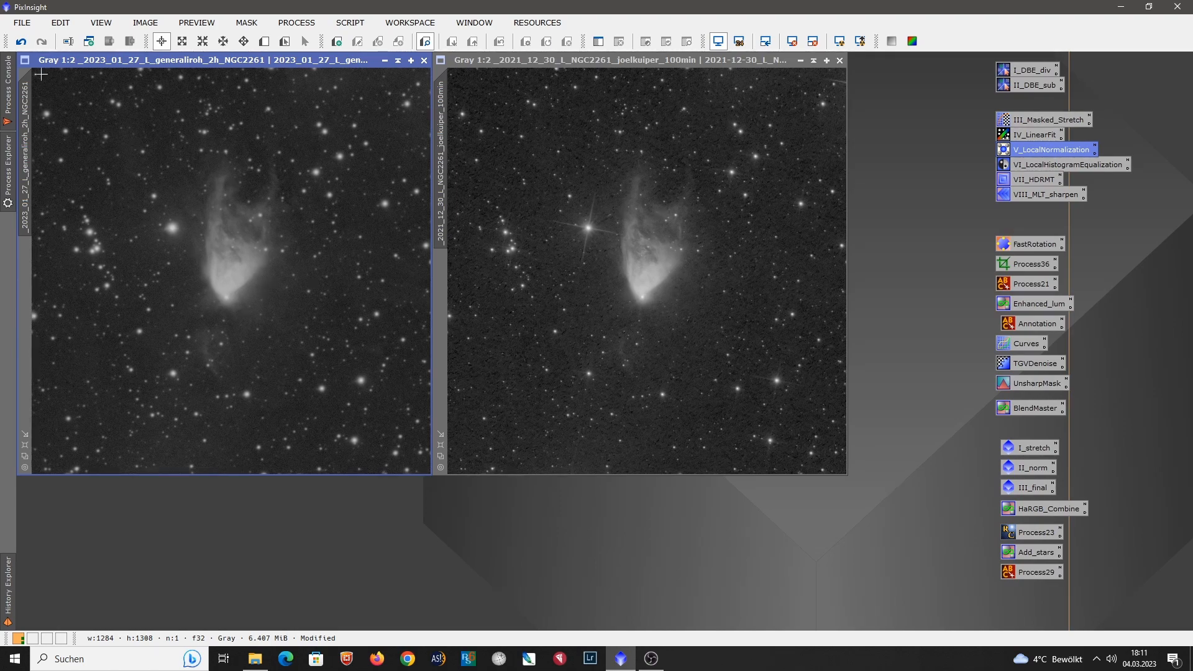
left_click(21, 42)
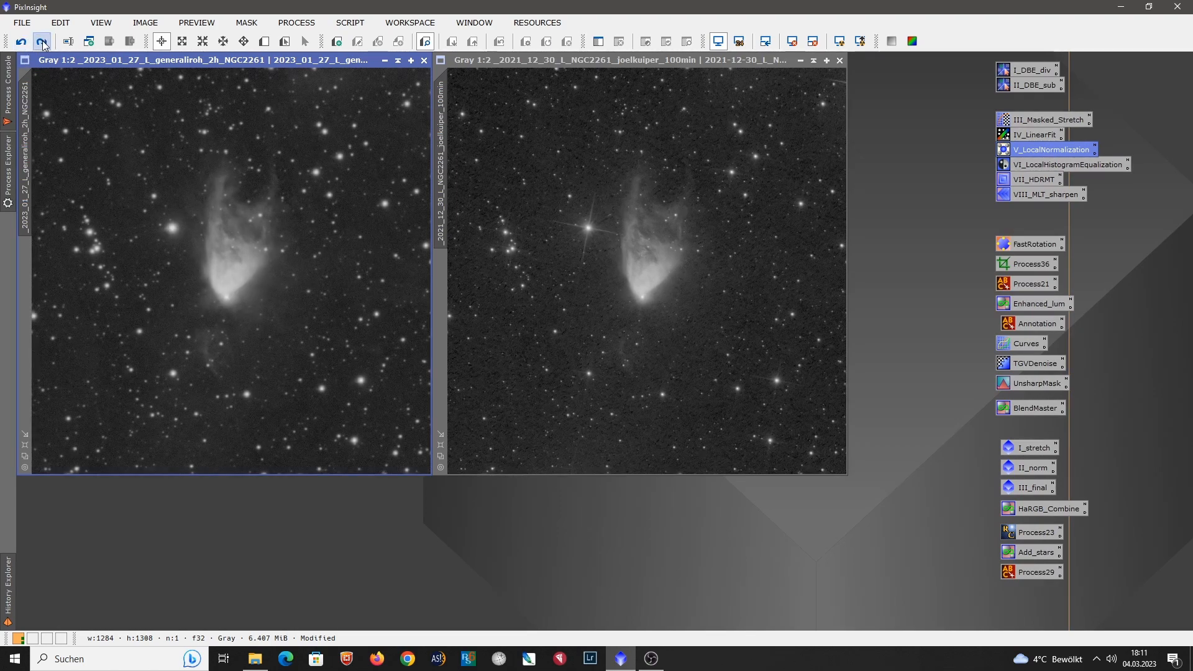
left_click(43, 44)
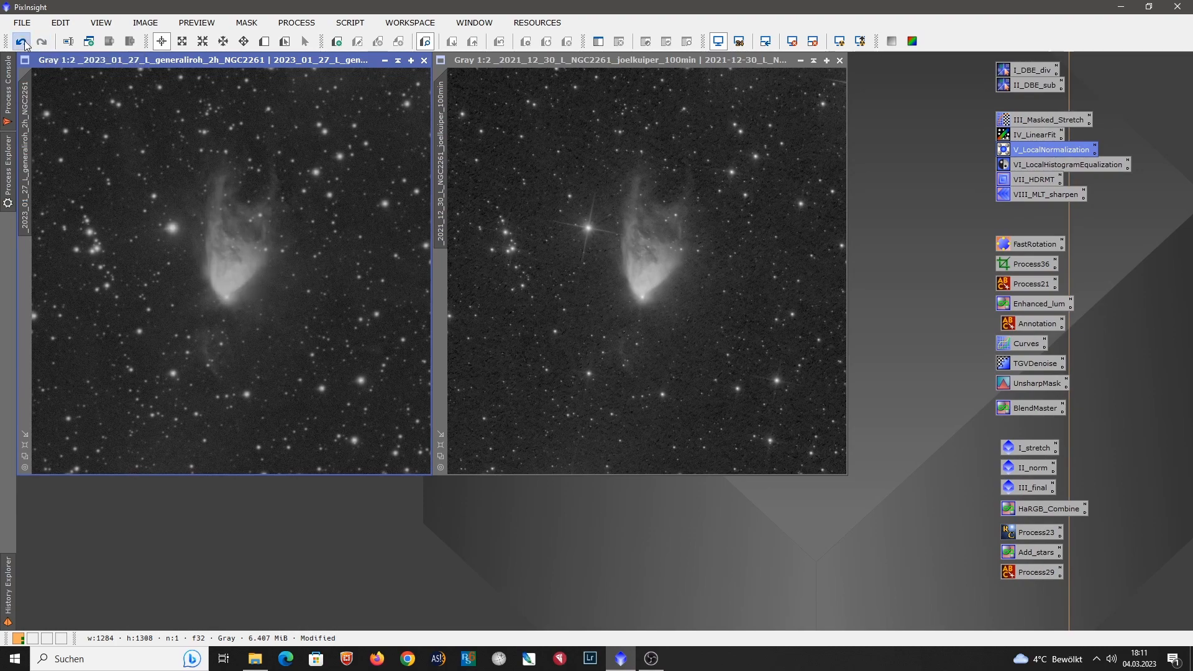
left_click(21, 42)
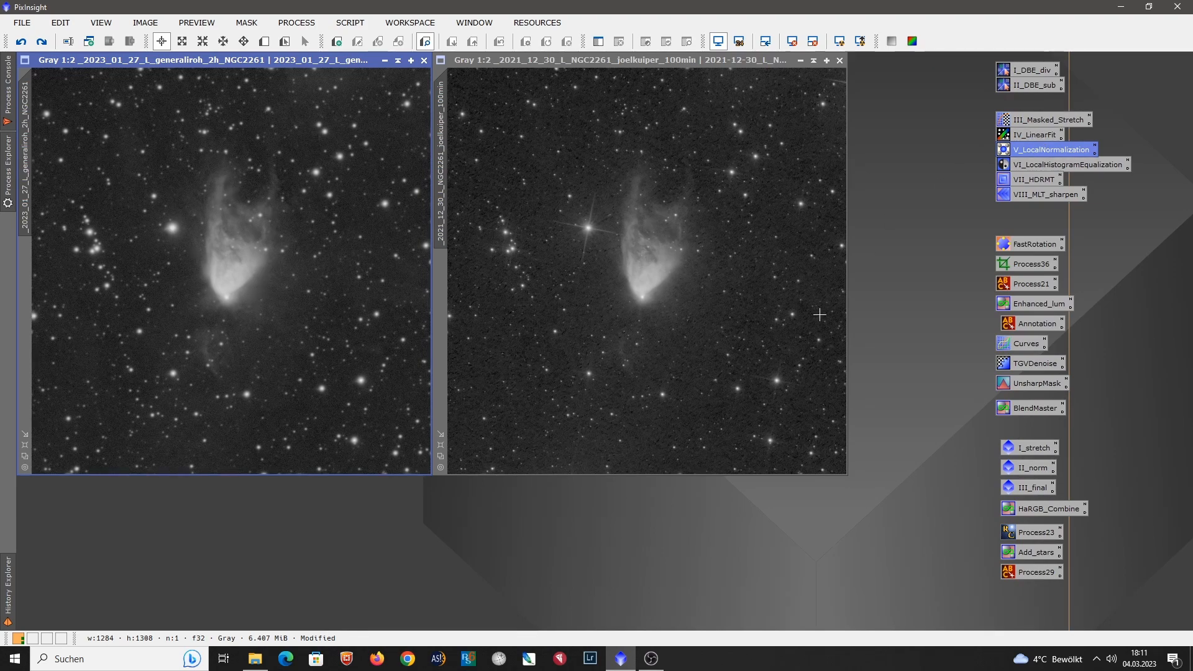
left_click(41, 36)
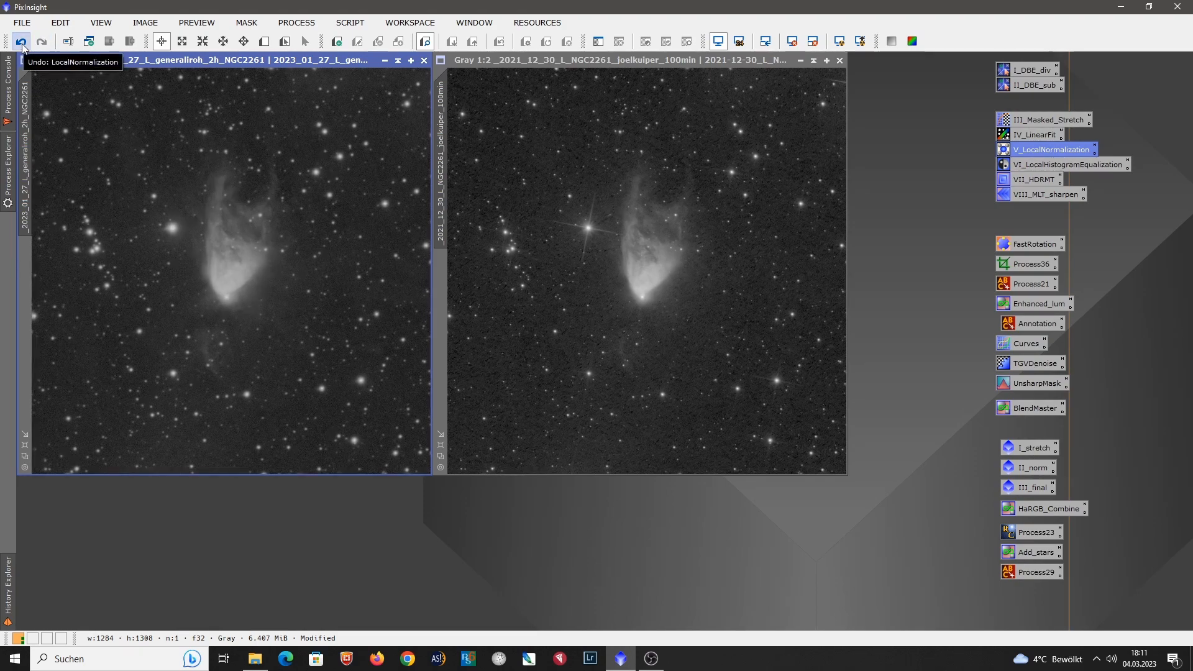
left_click(22, 43)
left_click(43, 44)
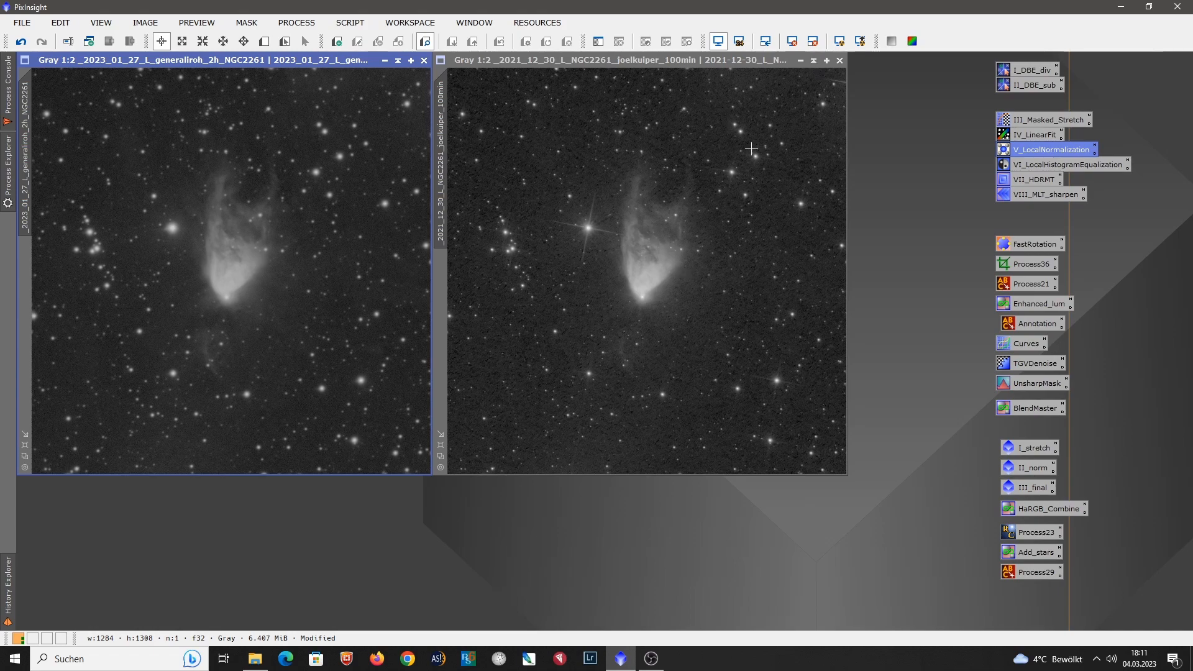
Step: Set the 2021-12-30 image's identifier to ref, collapse its window and place it below the 2023-01-27 image
left_click(813, 60)
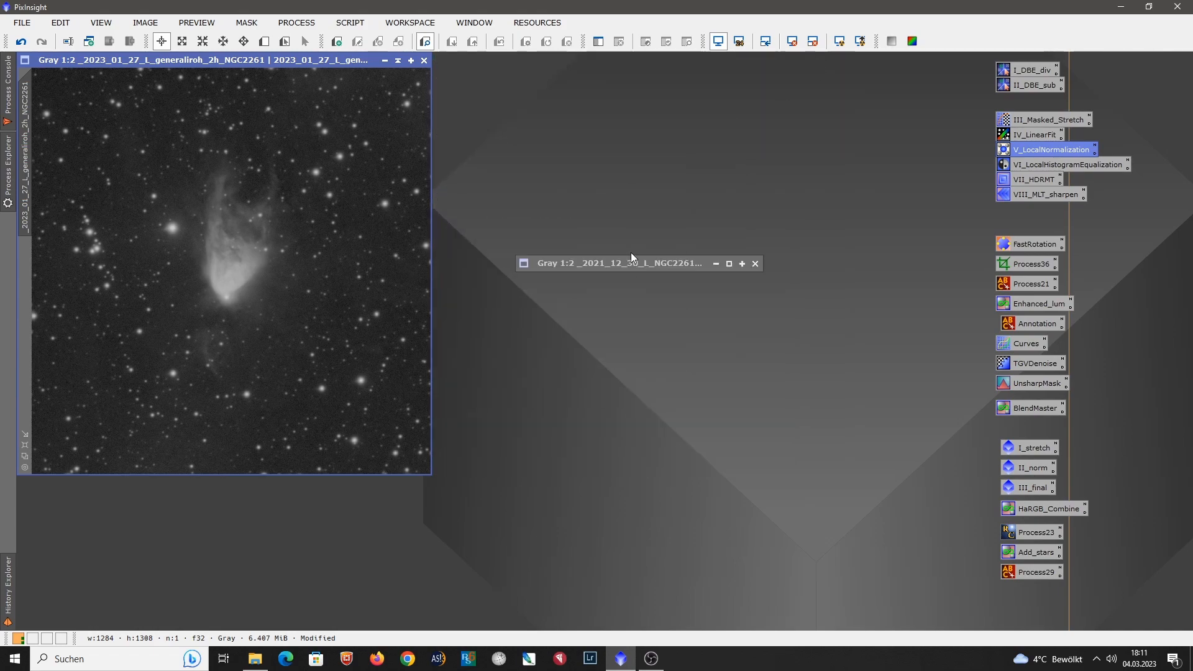
left_click_drag(635, 263, 163, 500)
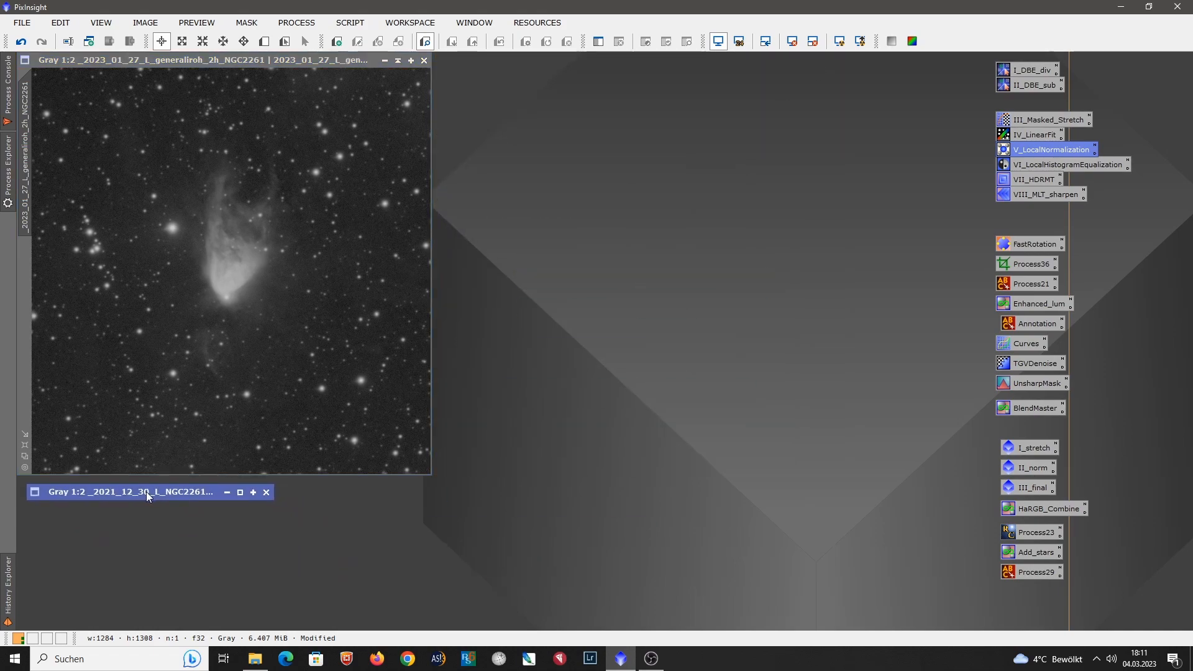
double_click(163, 497)
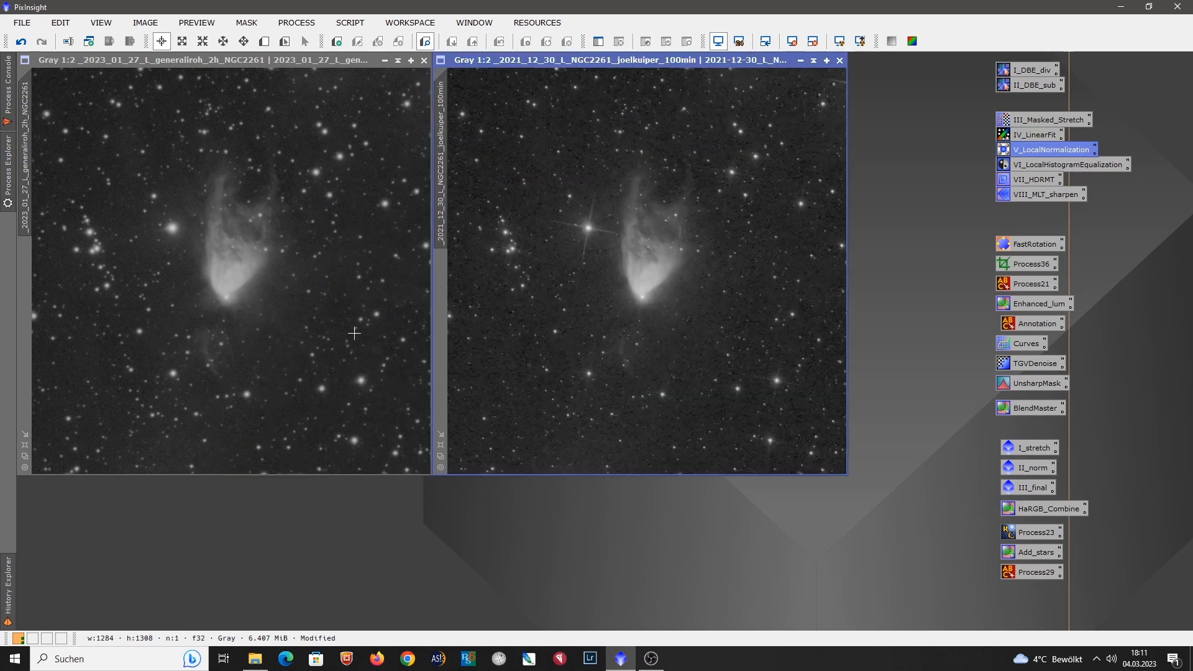
double_click(442, 152)
type("ref")
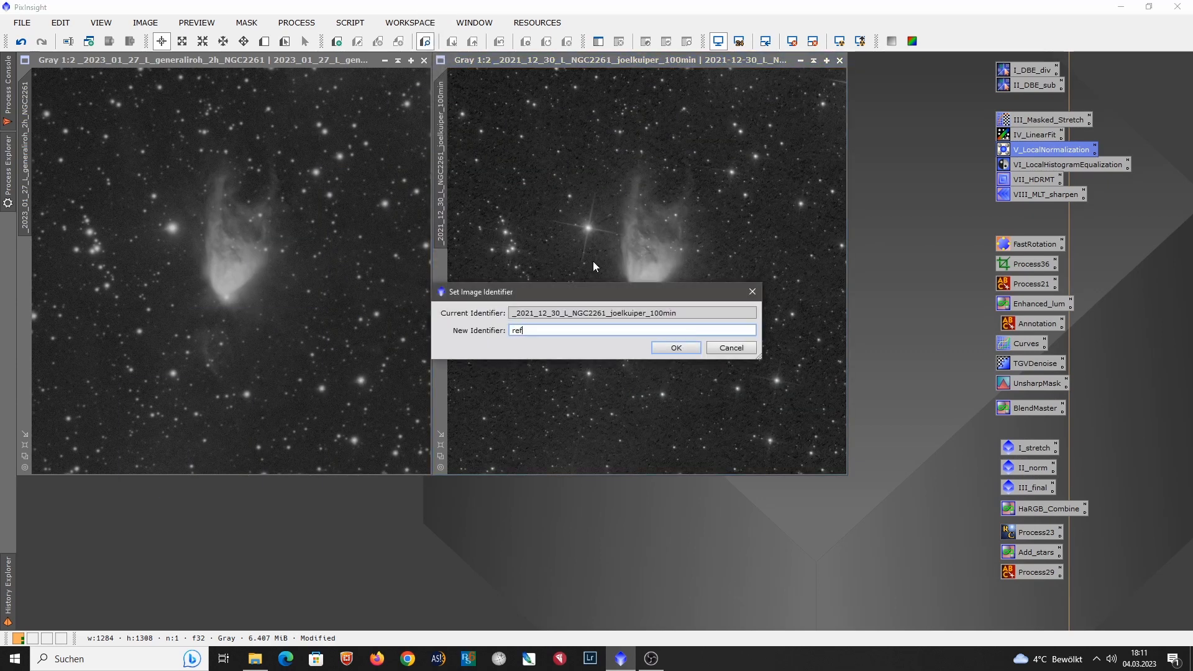
key("Return")
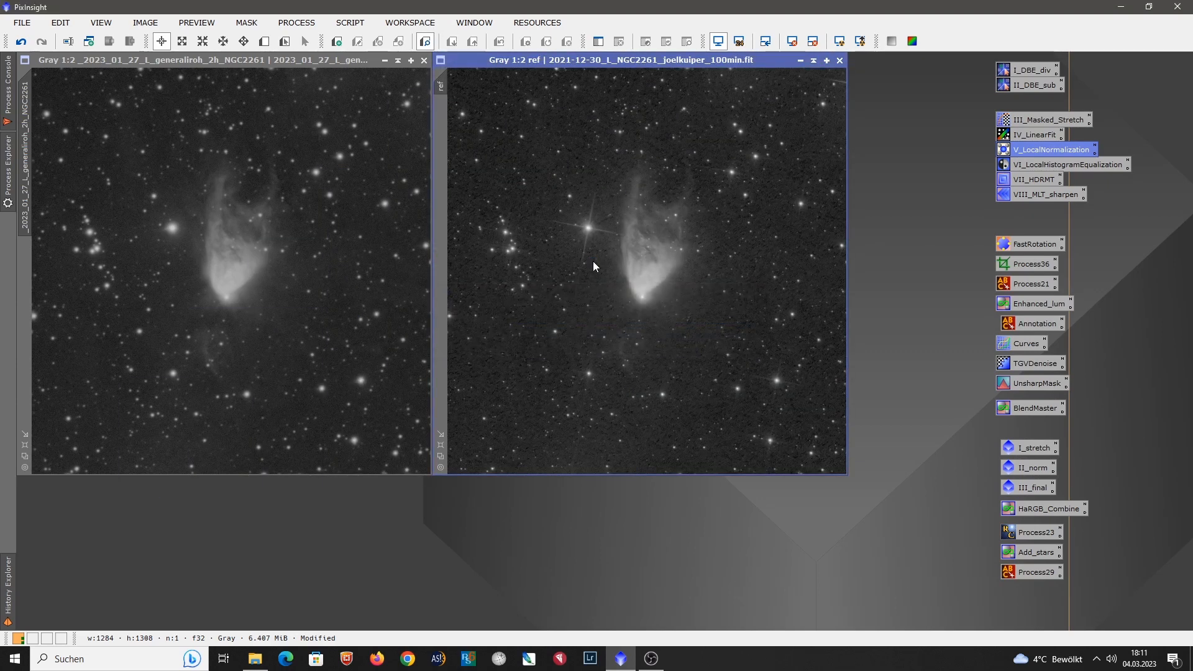
left_click(814, 60)
left_click_drag(169, 489, 159, 482)
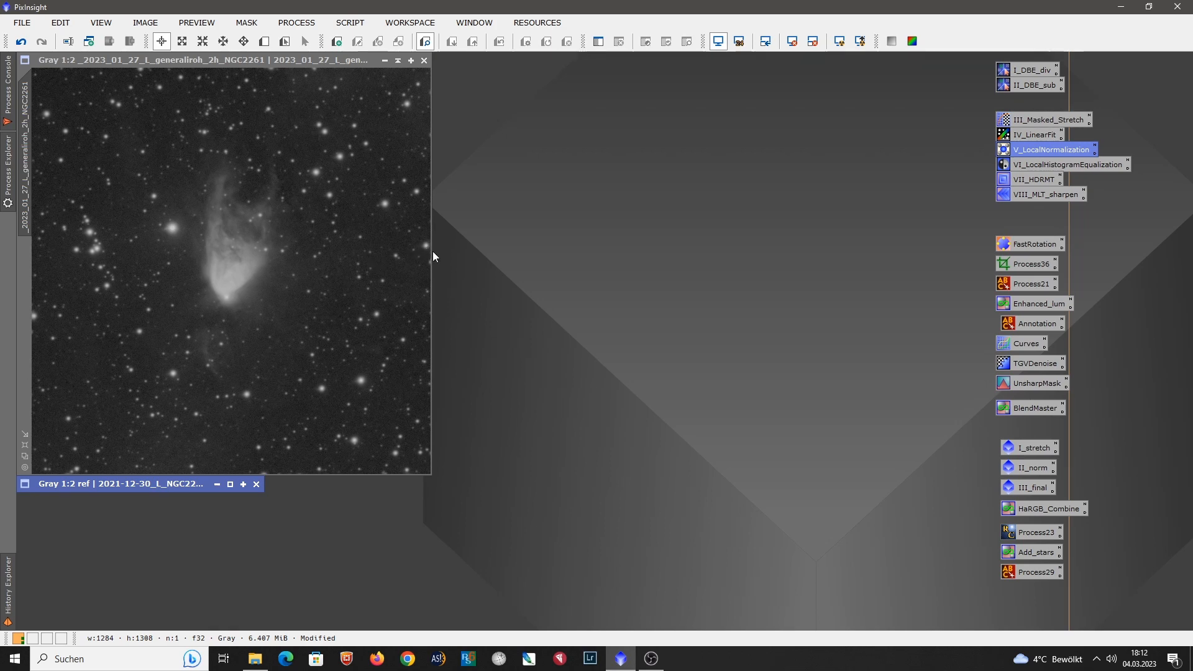
Step: Apply the saved VI_LocalHistogramEqualization to the 2023-01-27 image with Kernel Radius 64, Contrast Limit 2.0 and Amount 1.000, and compare before and after
double_click(1046, 164)
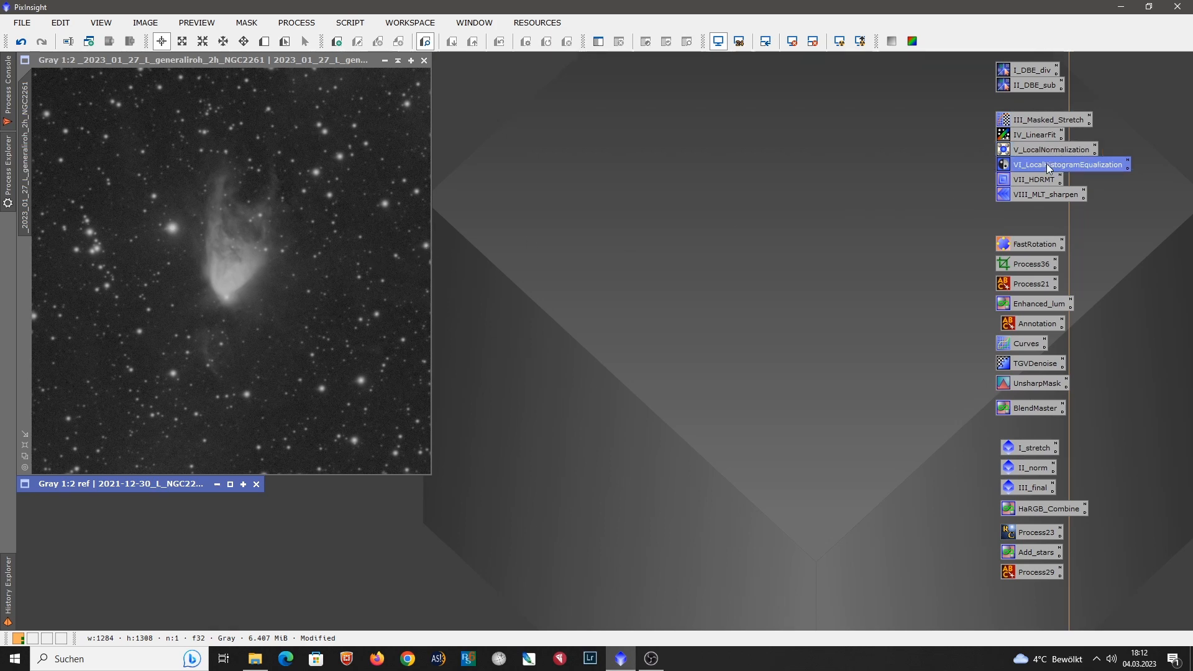
left_click_drag(683, 242, 652, 198)
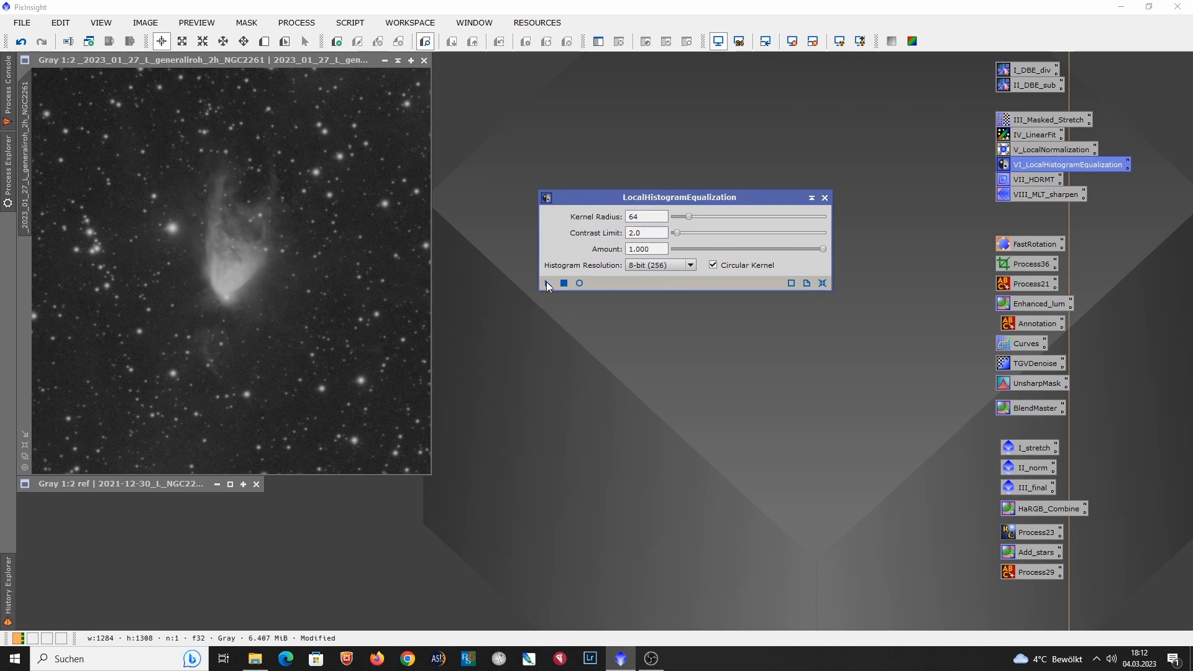
left_click_drag(544, 285, 274, 365)
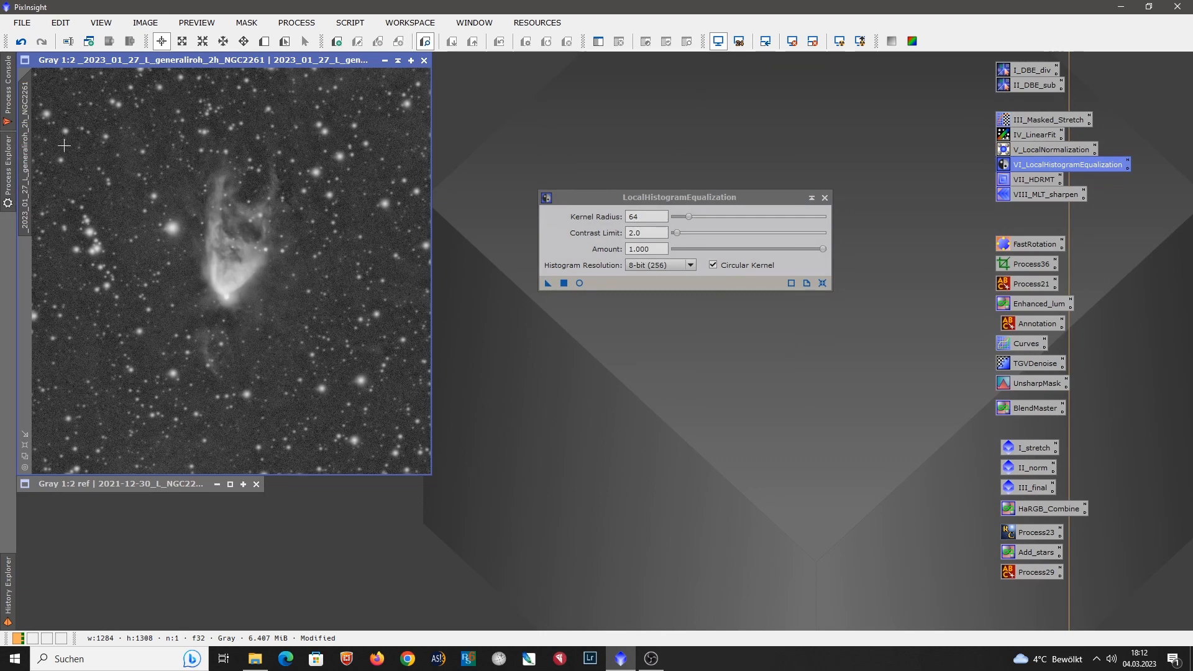
left_click(20, 43)
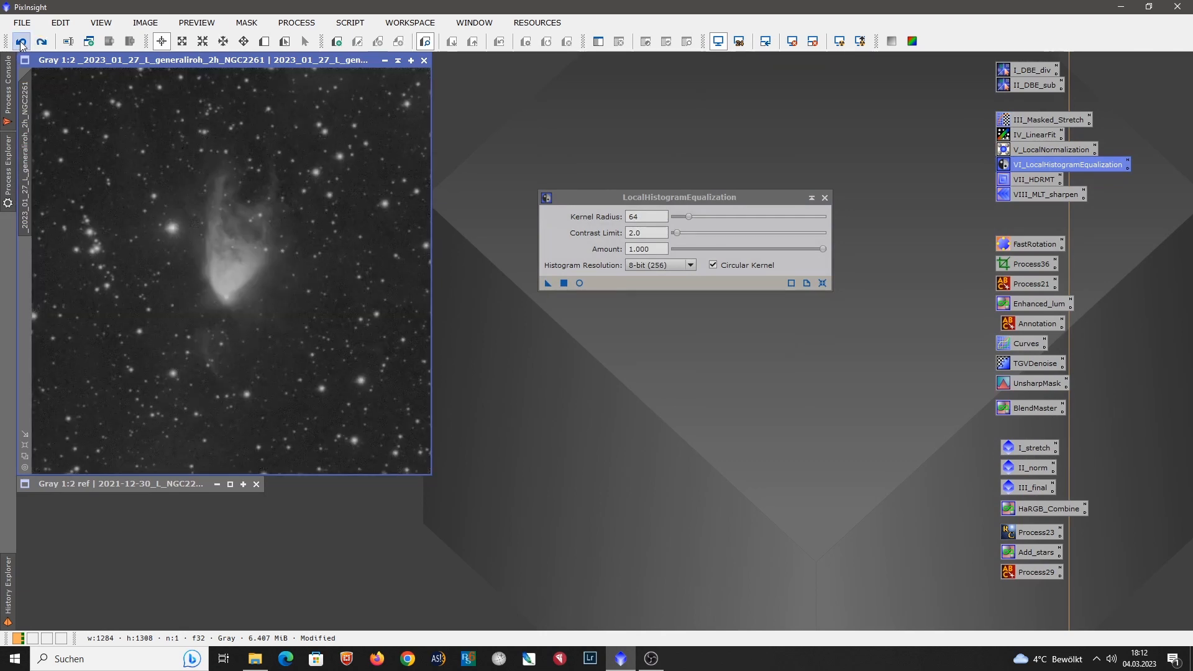
left_click(42, 42)
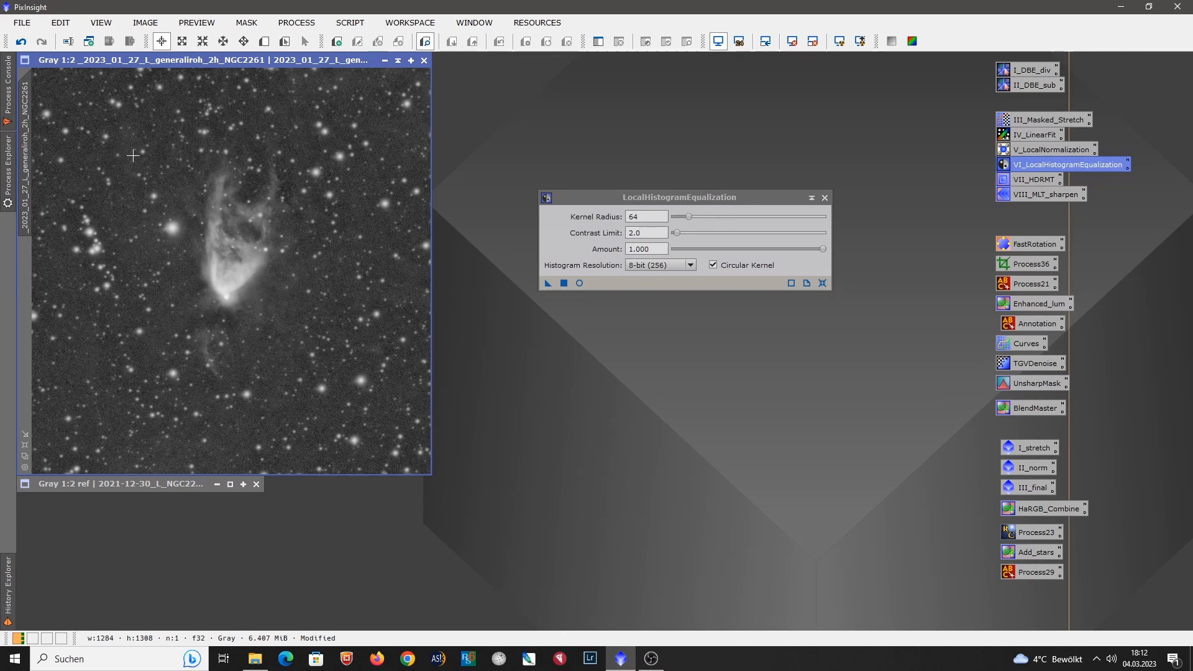
left_click(21, 42)
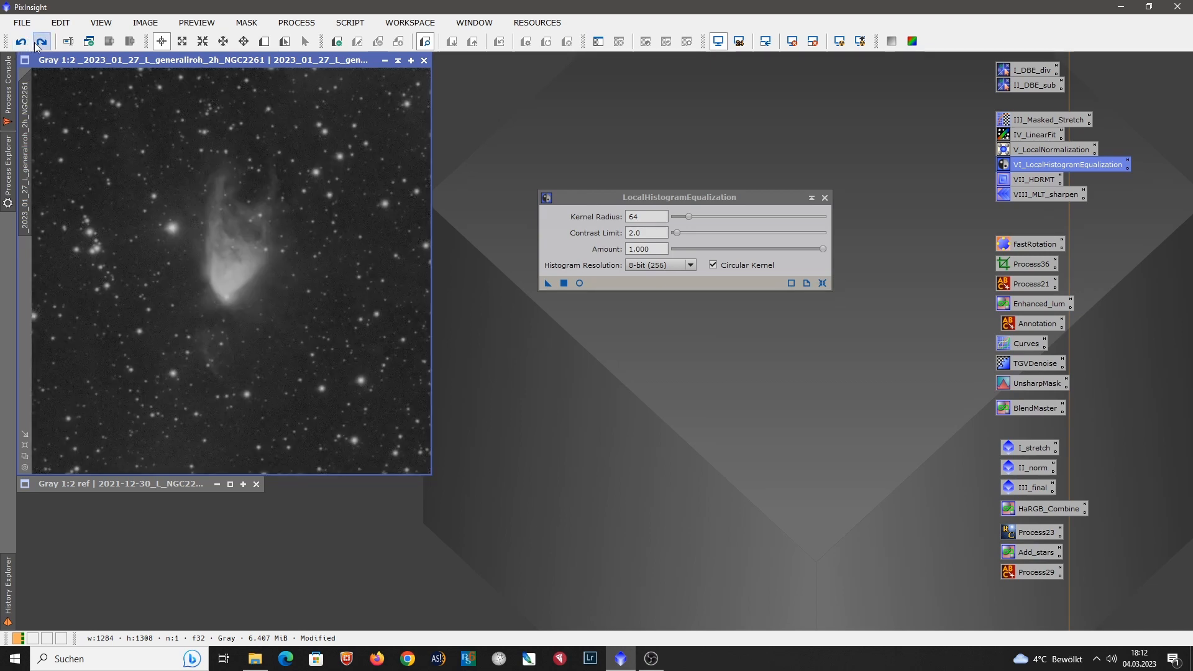
left_click(41, 42)
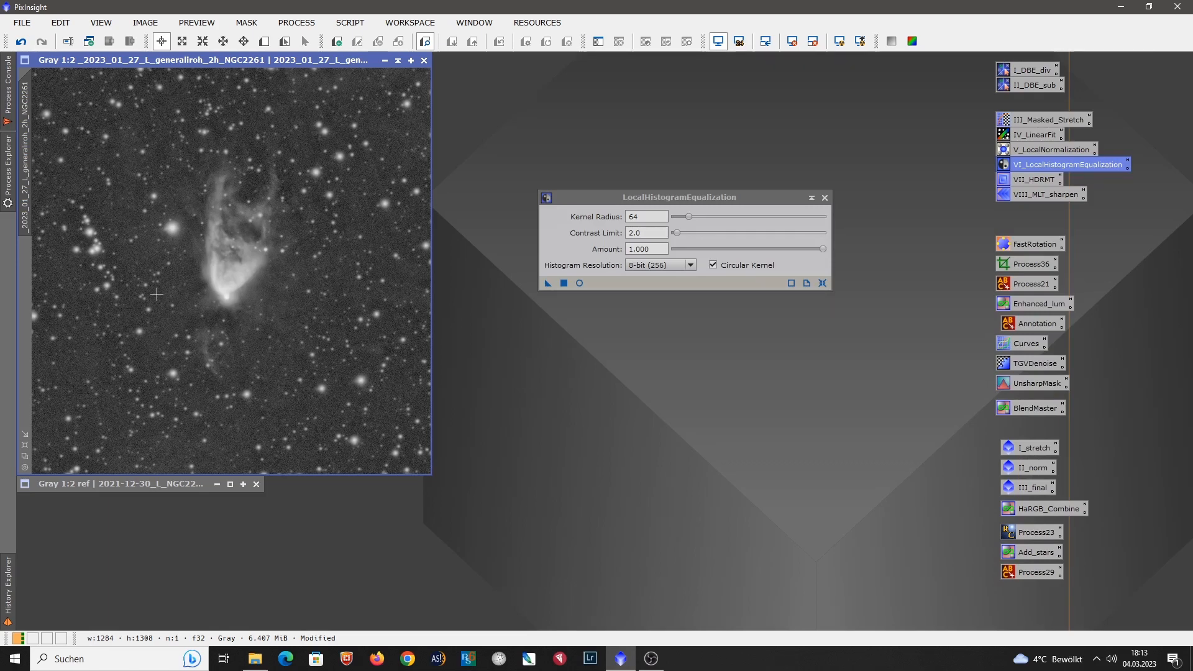
scroll(132, 256, "up", 1)
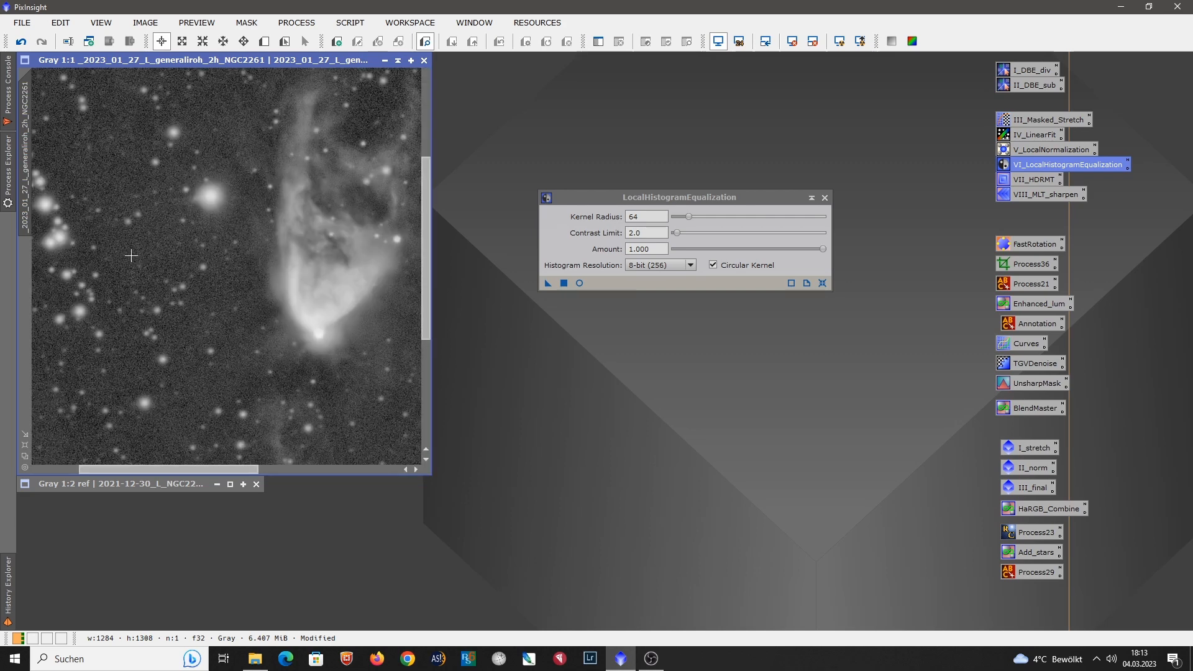
Step: Compare the 2023-01-27 image with and without local histogram equalization, leave the equalization undone and close its tool
left_click(21, 41)
left_click(42, 45)
left_click(21, 43)
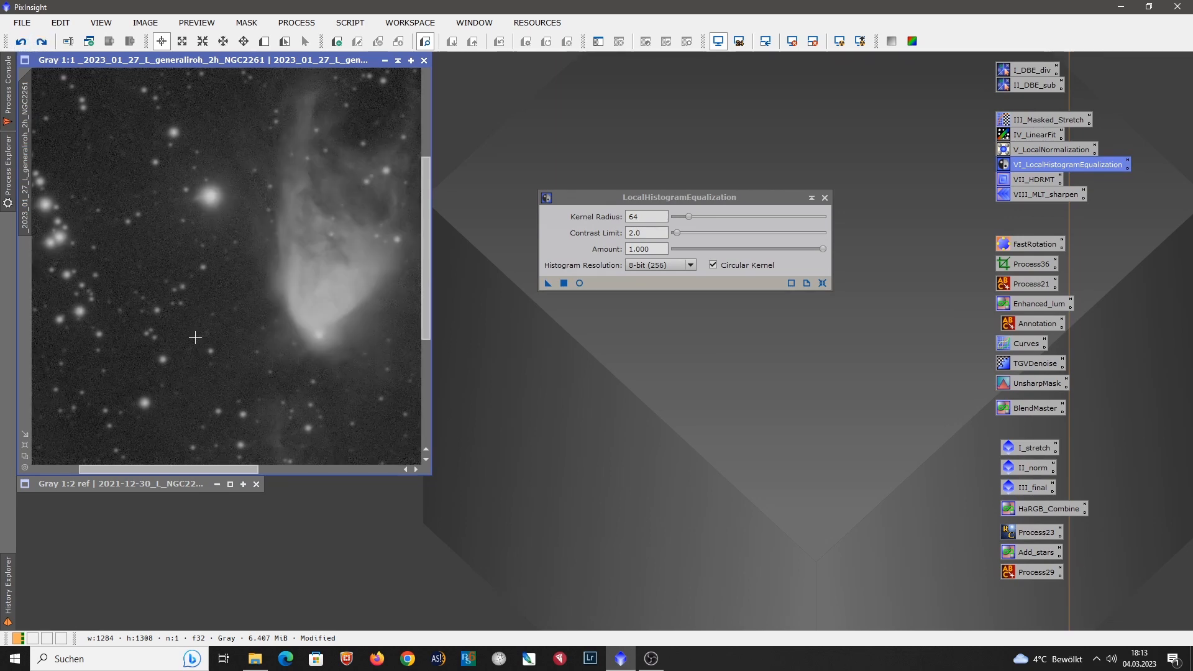
scroll(195, 337, "down", 1)
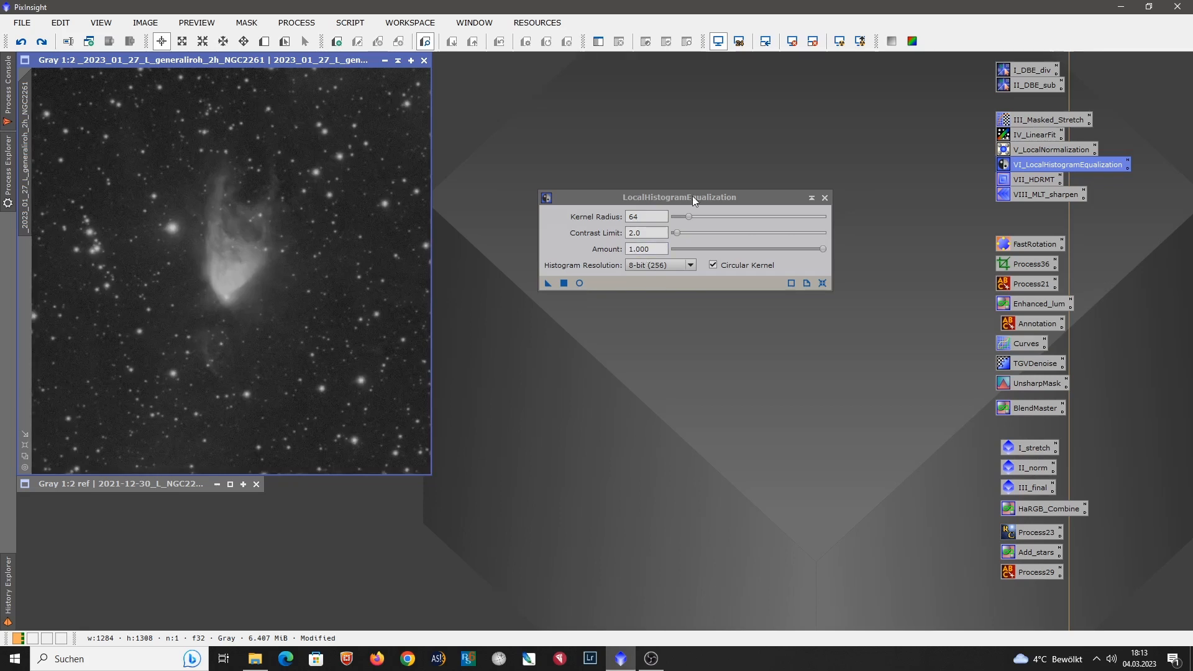
left_click(825, 197)
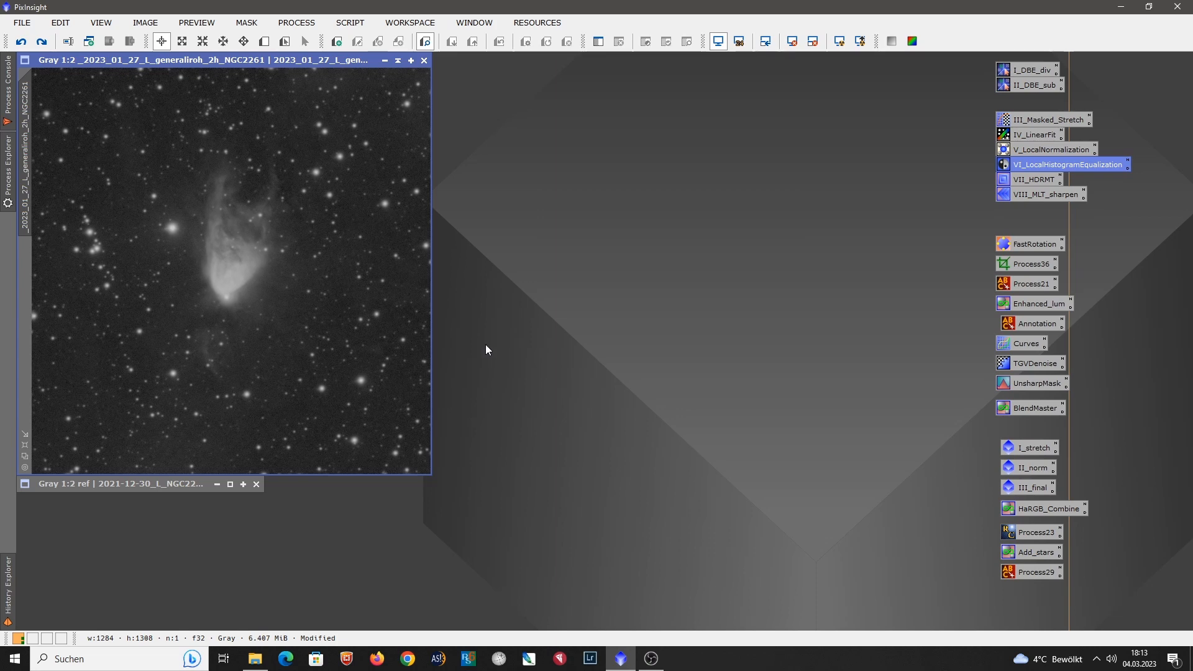
Step: Remove the stars from the 2023-01-27 image with StarXTerminator, keeping Generate Star Image and Unscreen Stars enabled
left_click(303, 25)
mouse_move(385, 15)
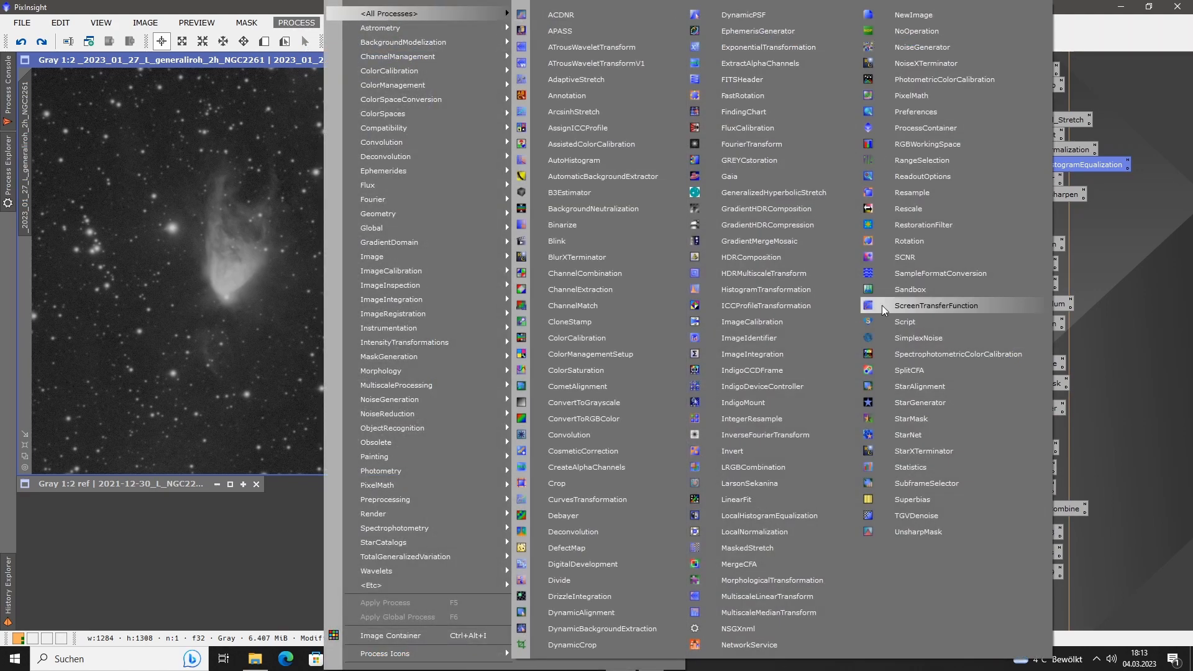
left_click(917, 452)
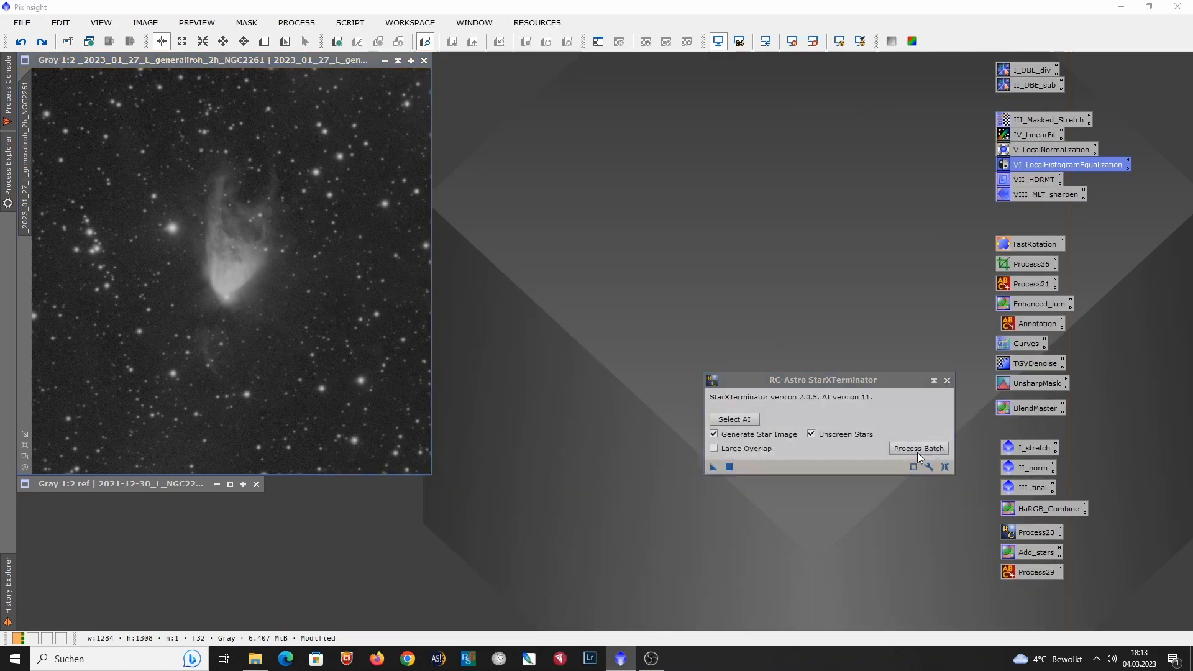
left_click(712, 467)
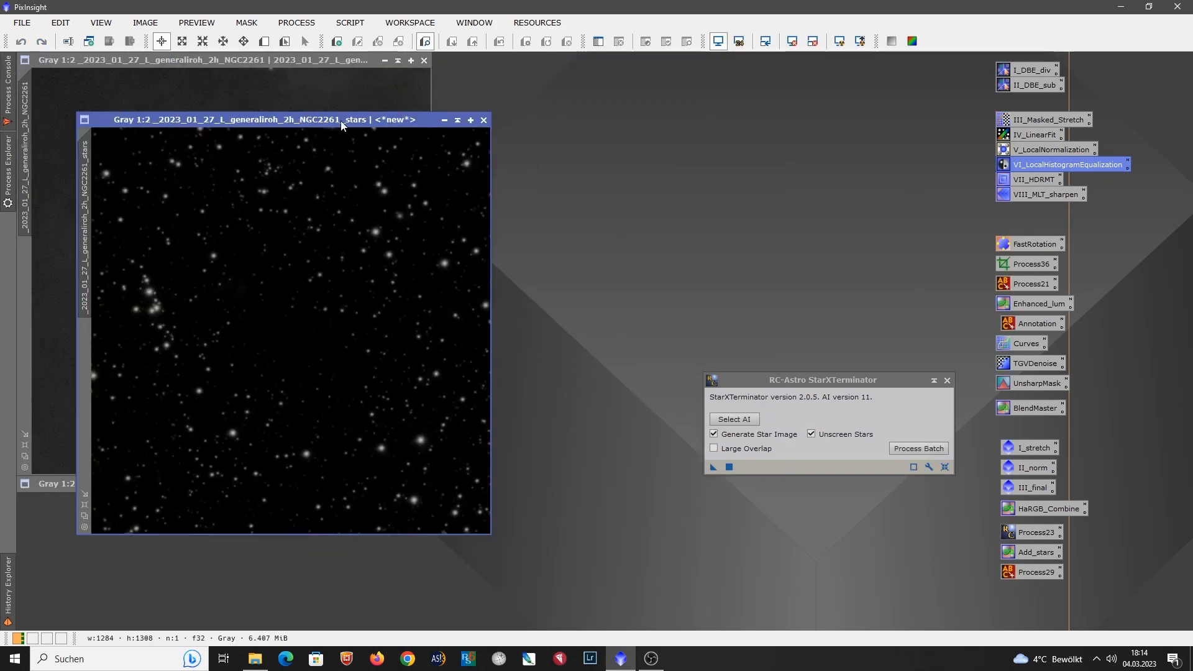
Step: Set the extracted star image's identifier to stars, collapse its window and park it above the free workspace
left_click_drag(341, 121, 760, 84)
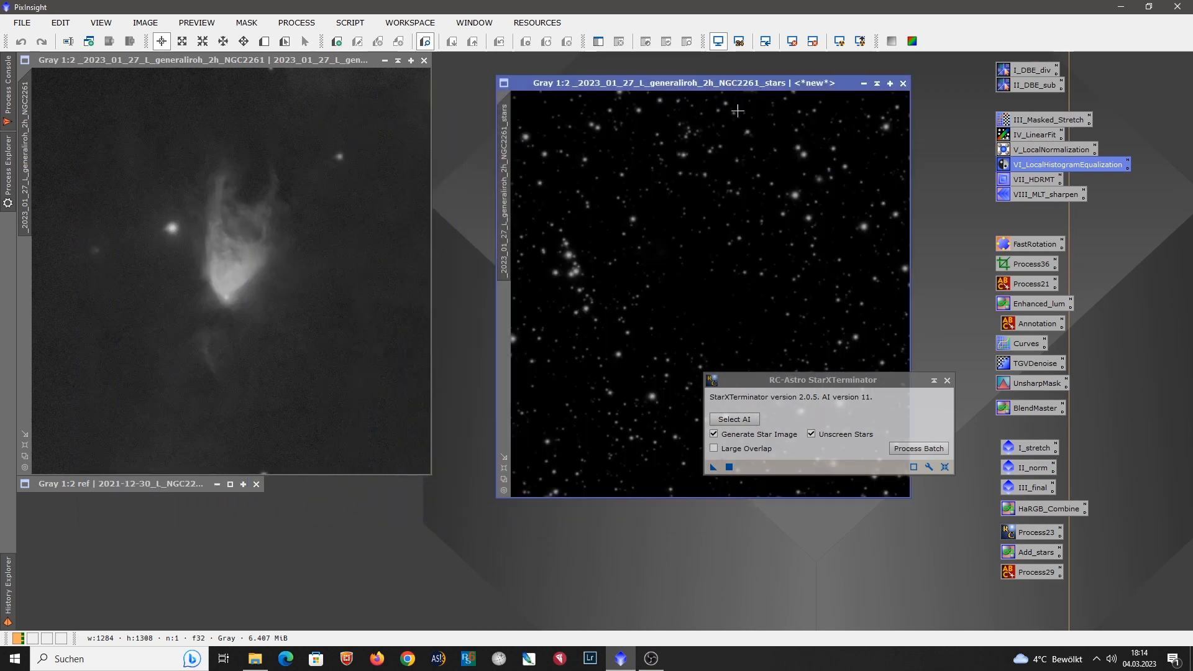
double_click(506, 157)
type("stars")
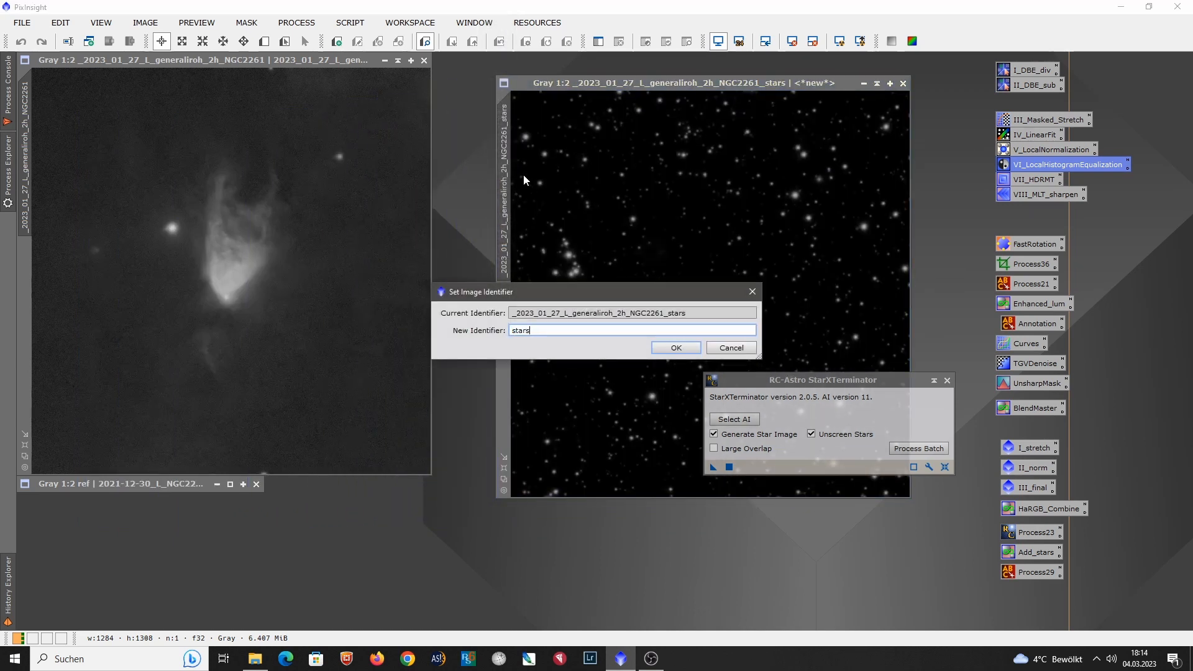
key("Return")
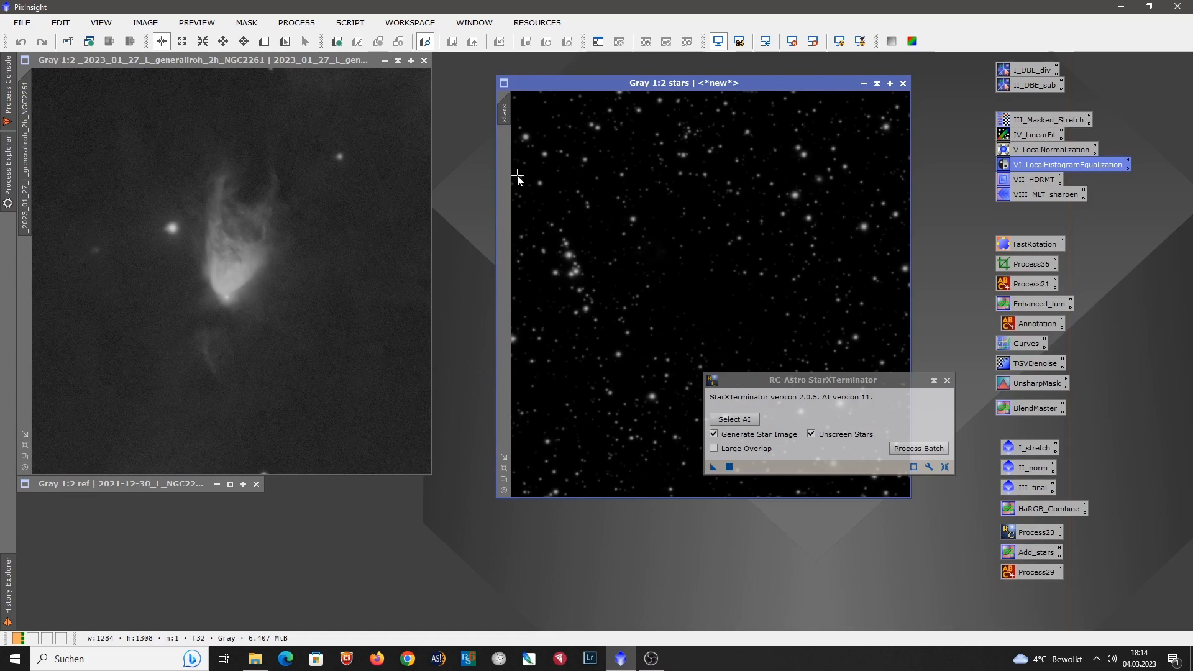
left_click(877, 83)
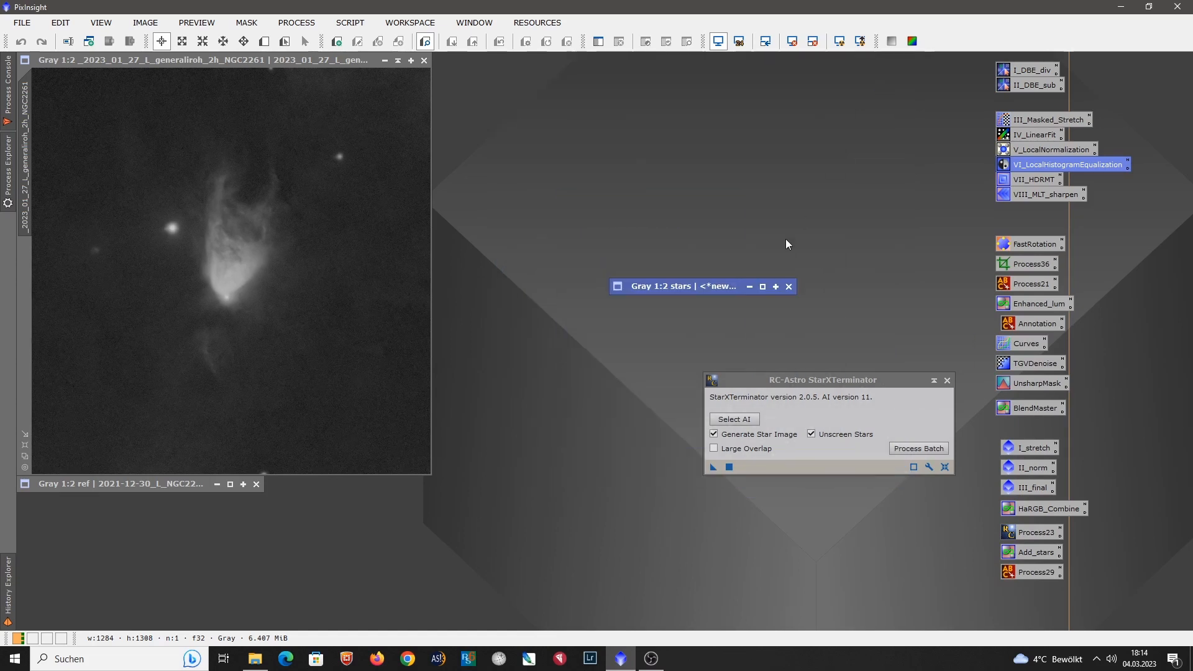
mouse_move(700, 285)
left_mouse_down()
mouse_move(780, 82)
mouse_move(802, 61)
left_mouse_up()
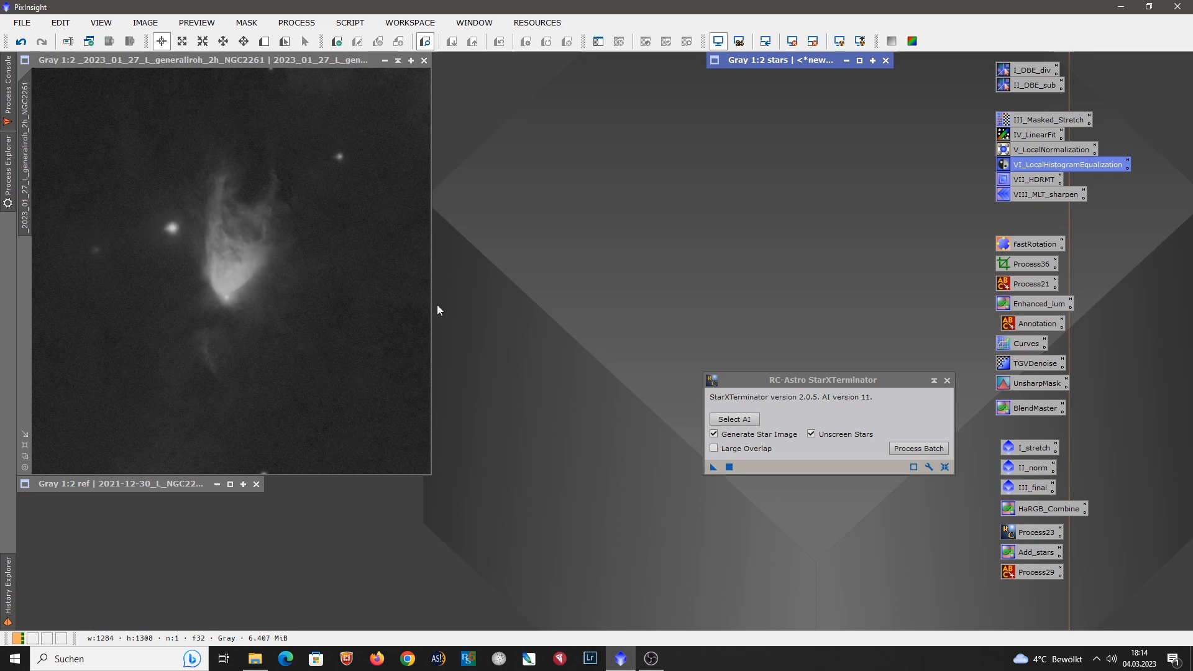
Step: Return to the starless 2023-01-27 image and close StarXTerminator
left_click(28, 448)
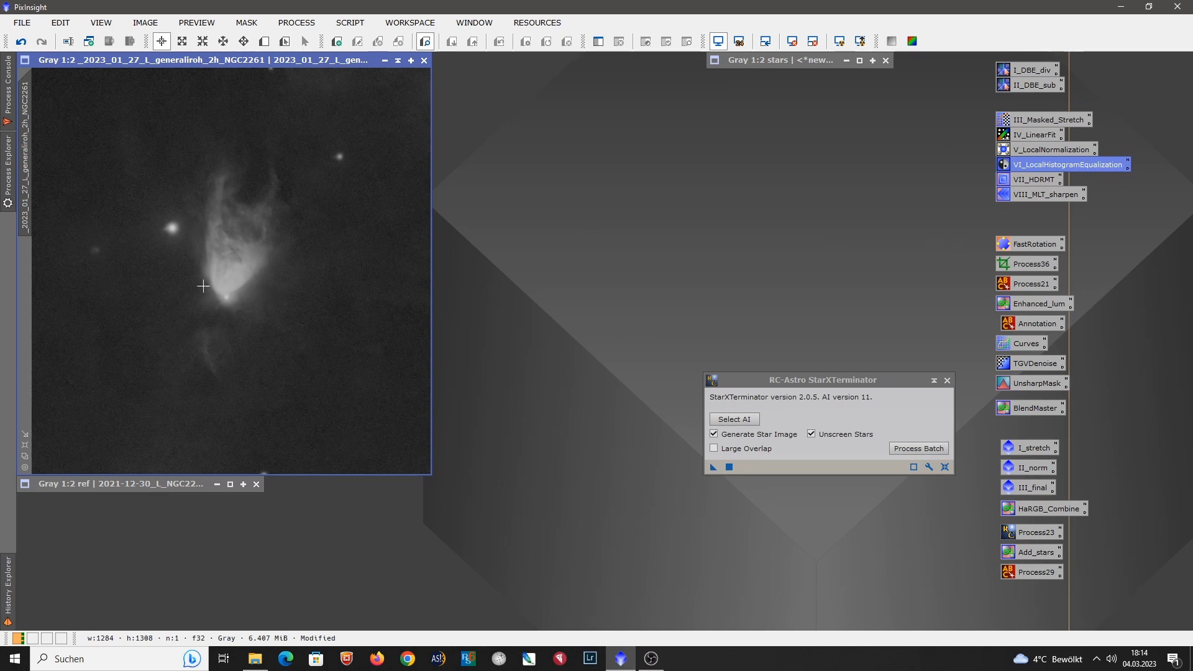
left_click_drag(893, 378, 824, 278)
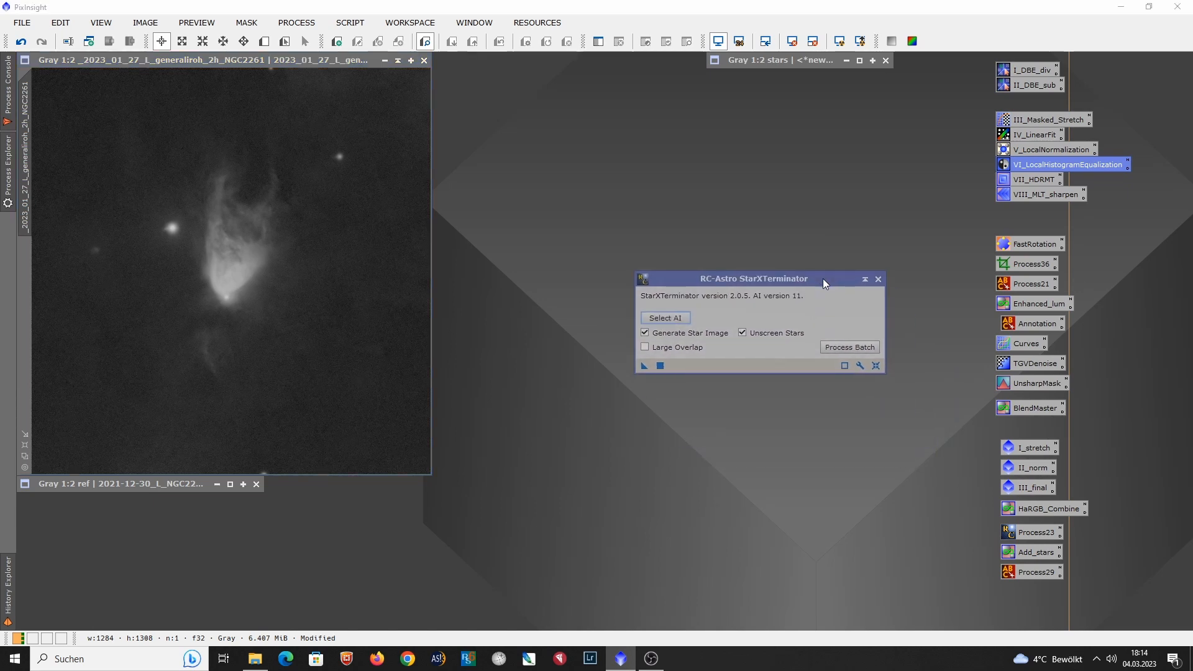
left_click(881, 278)
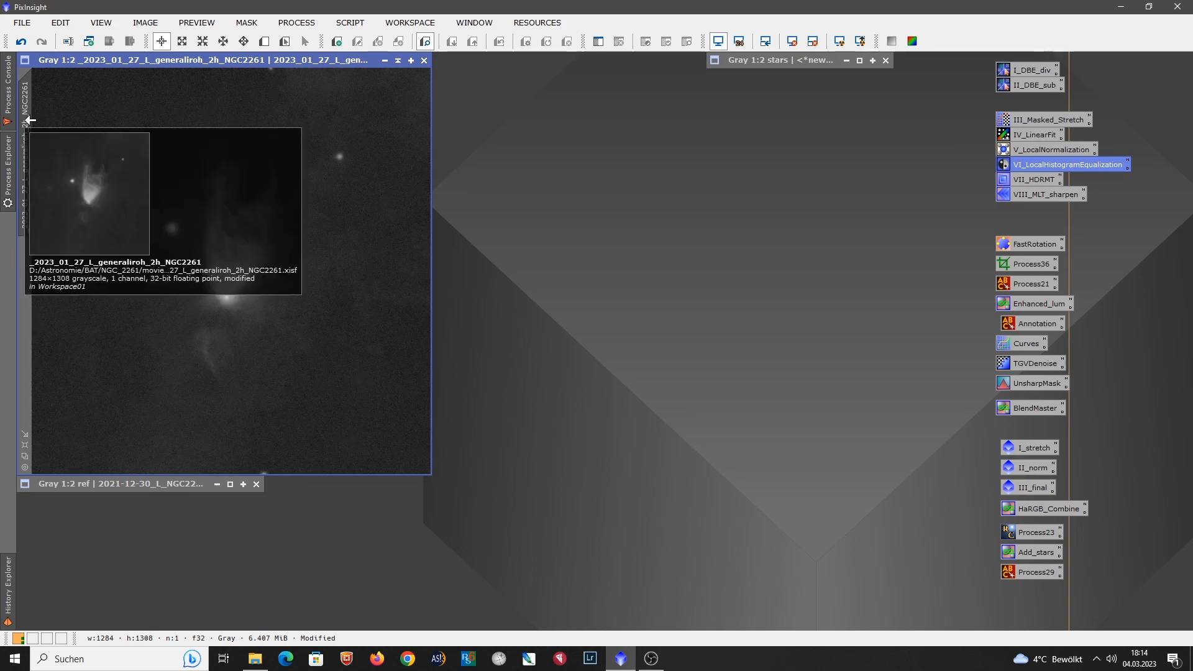
Step: Clone the starless 2023-01-27 image, set the clone's identifier to lum_mask and reposition its window
left_click_drag(28, 132, 467, 280)
double_click(453, 282)
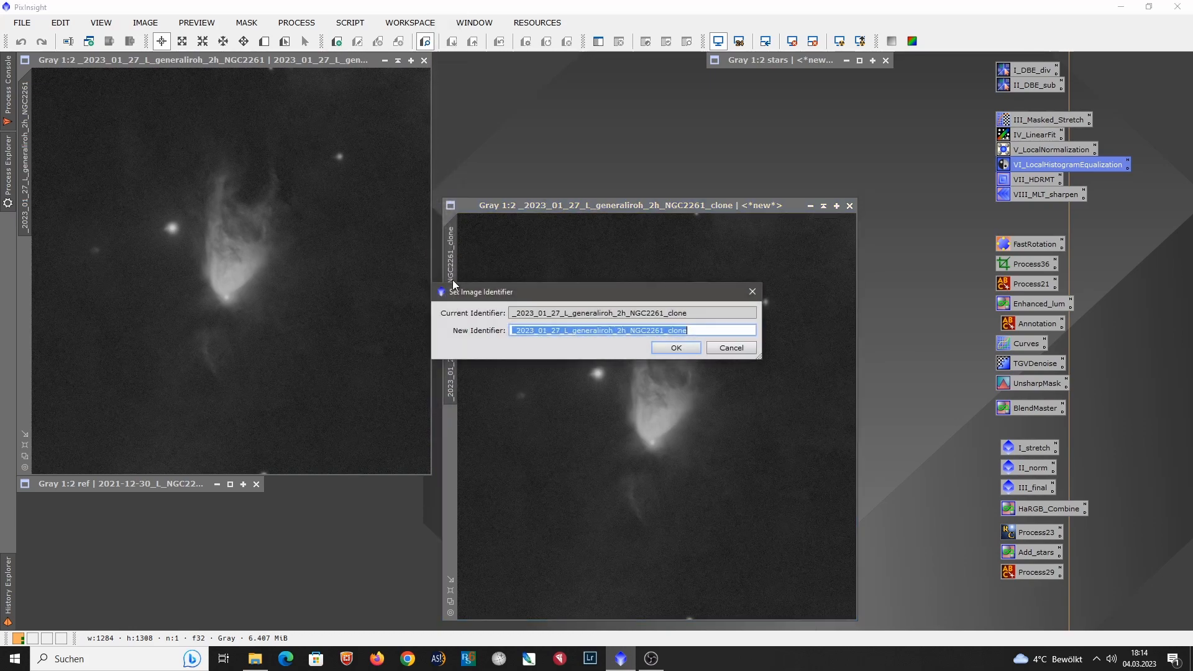
type("lum")
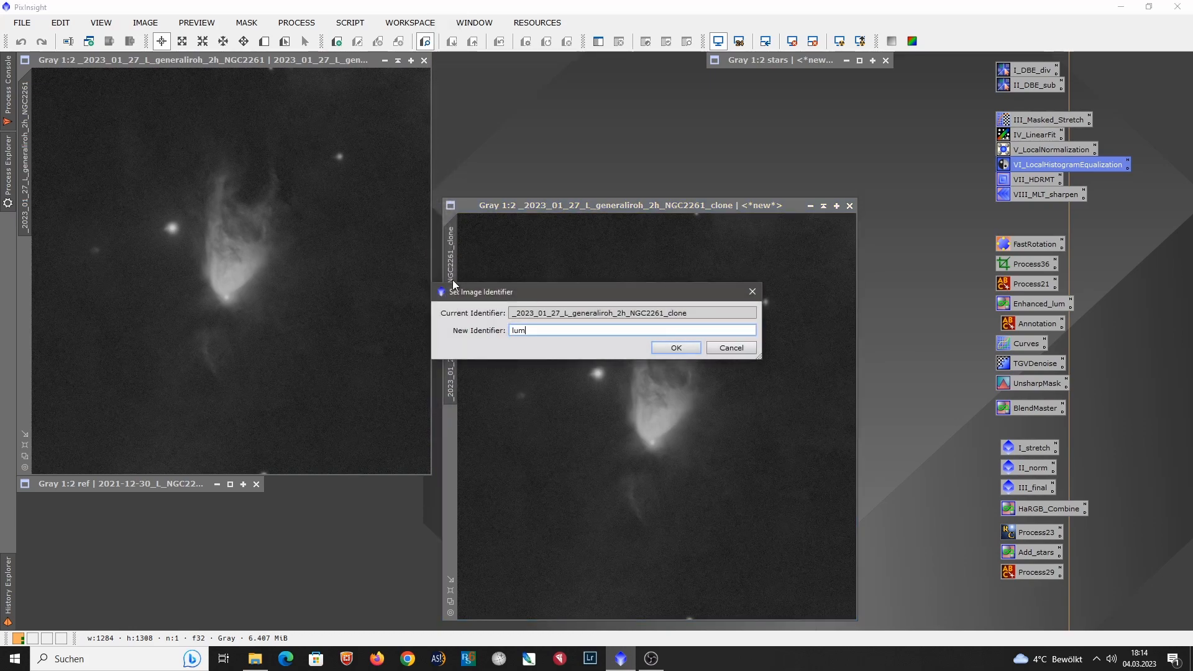
type("_mask")
key("Return")
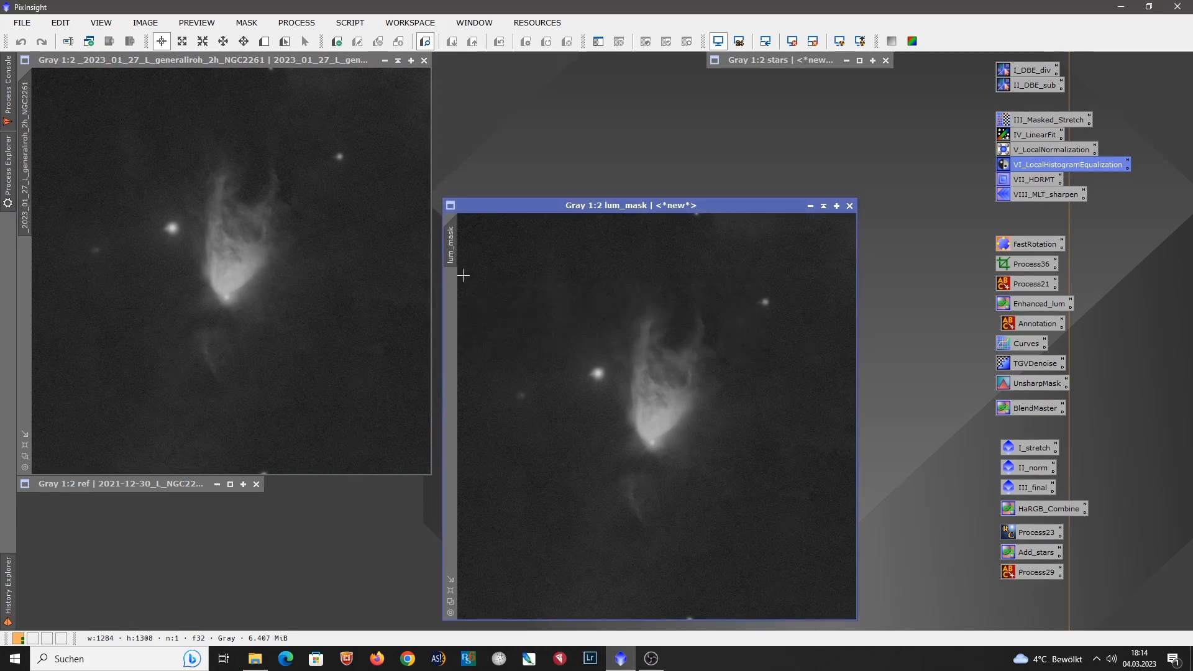
left_click_drag(512, 208, 514, 115)
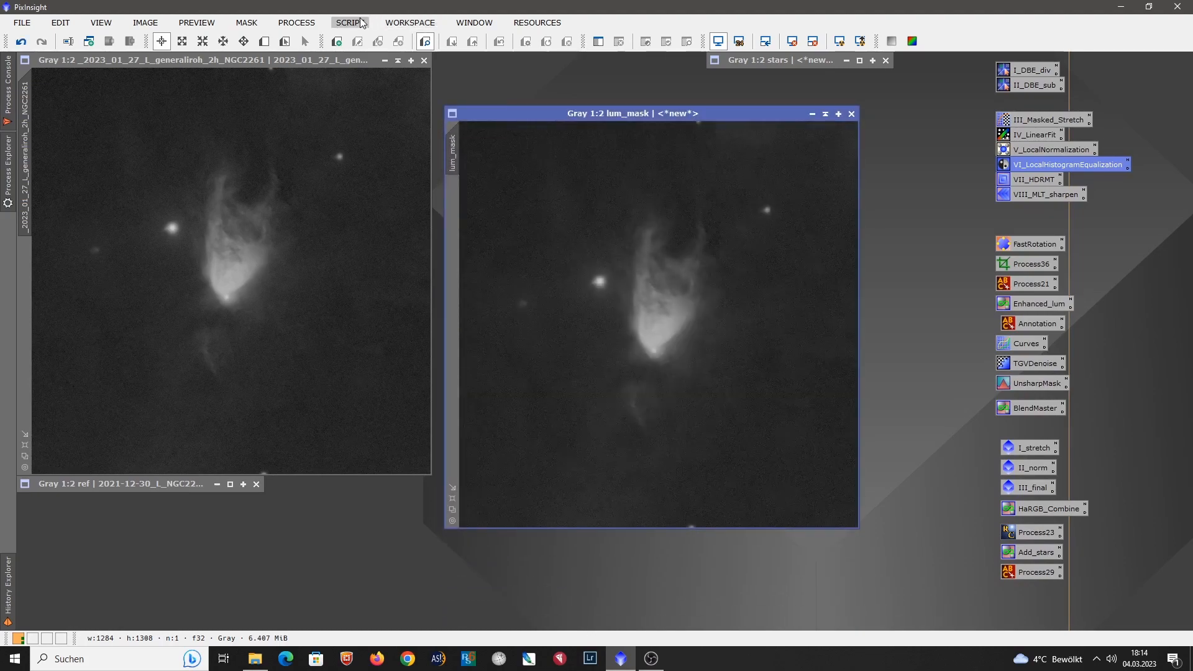
Step: Stretch lum_mask with HistogramTransformation at Shadows 0.19932432 and Midtones 0.32911393, checking the real-time preview, and close the tool and preview
left_click(297, 23)
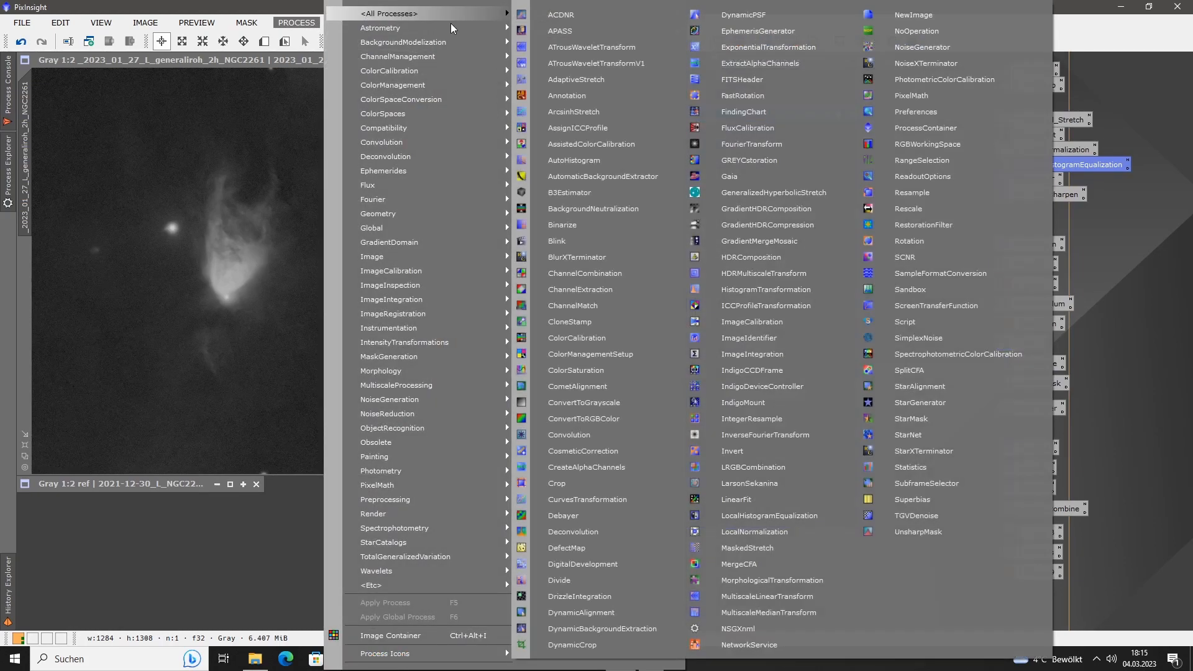
left_click(729, 290)
left_click_drag(688, 113, 448, 140)
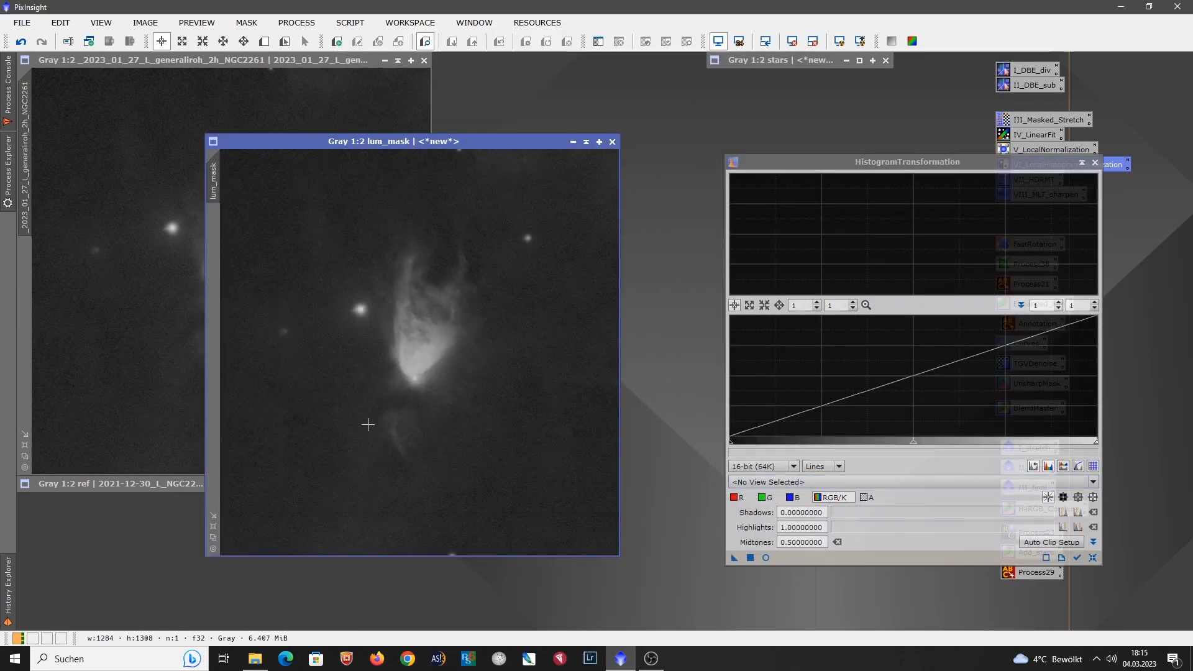
left_click(805, 478)
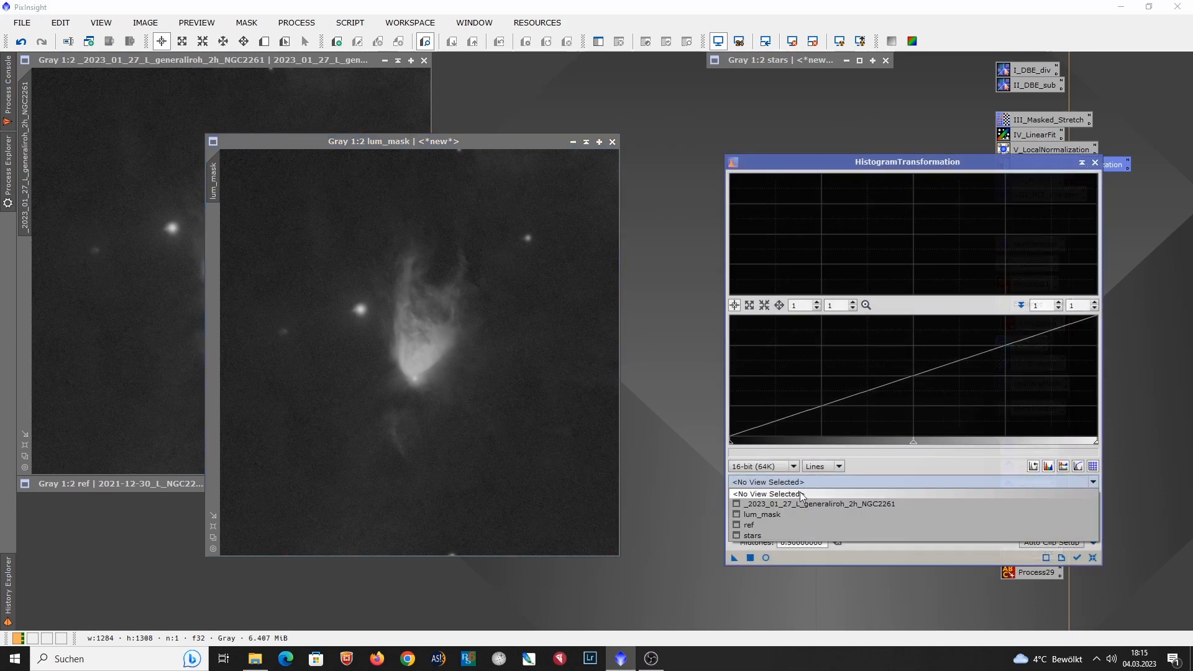
left_click(791, 514)
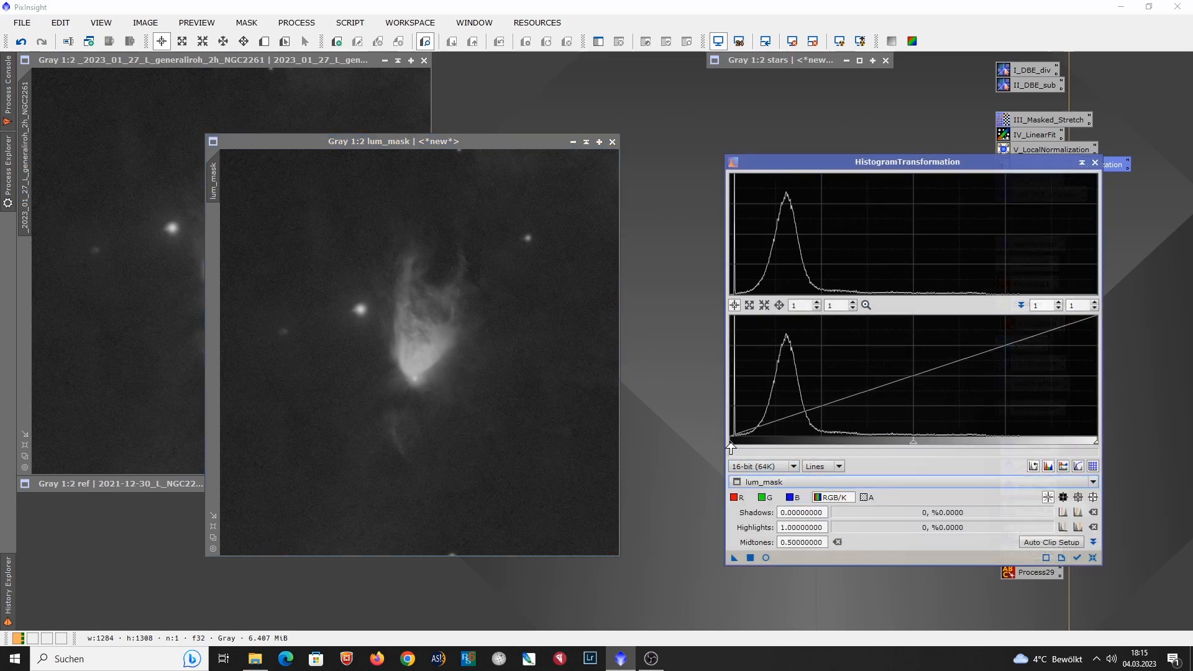
left_click_drag(731, 447, 751, 446)
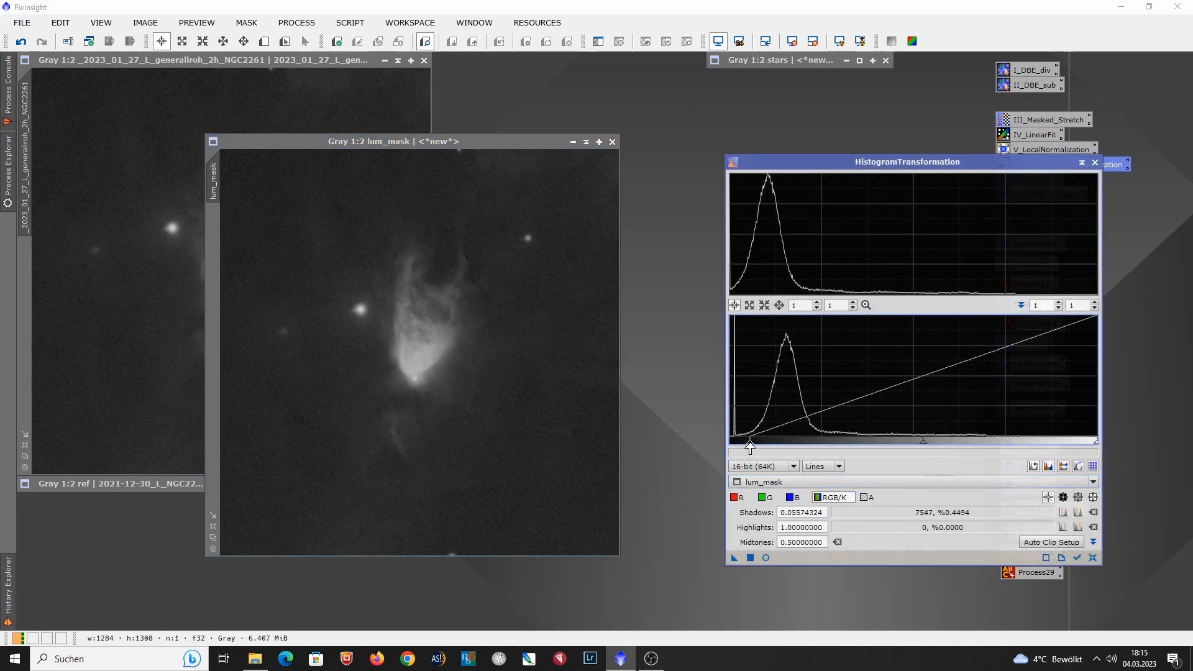
left_click(766, 557)
left_click_drag(753, 447, 803, 446)
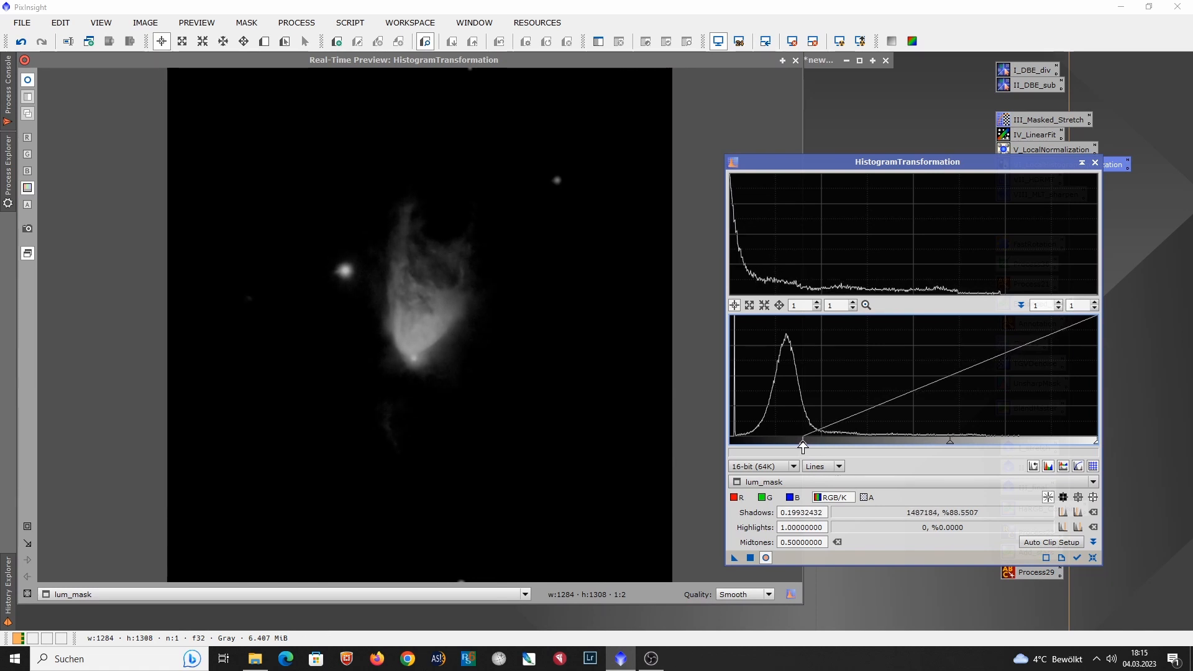
left_click_drag(950, 445, 900, 448)
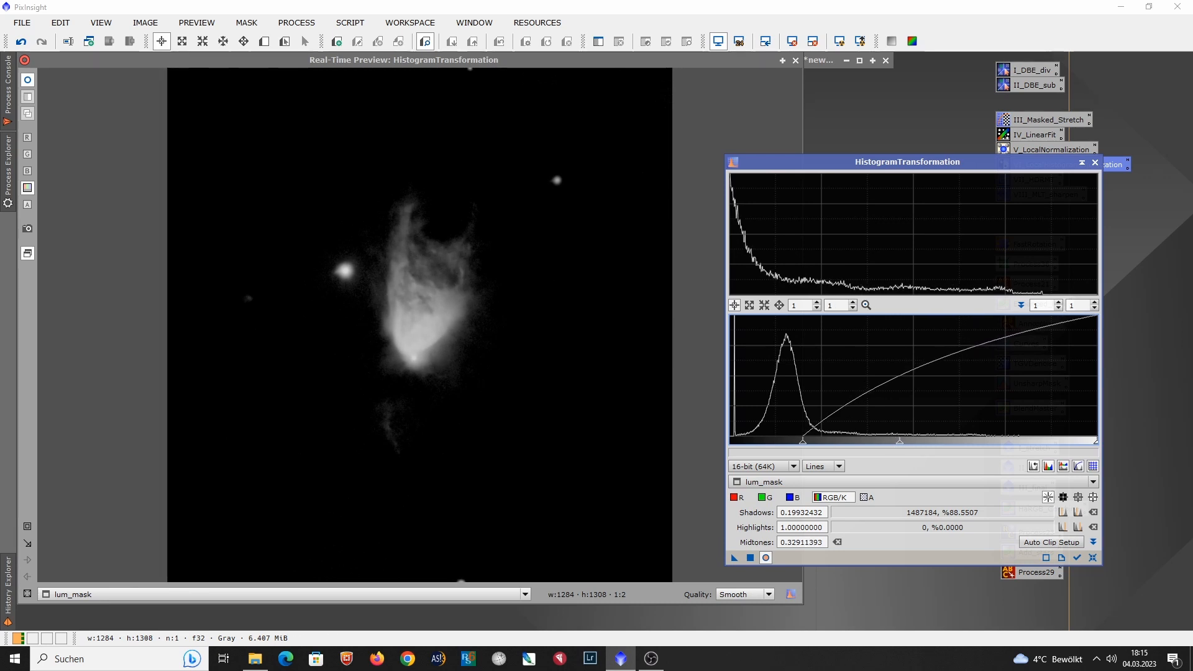
left_click(750, 558)
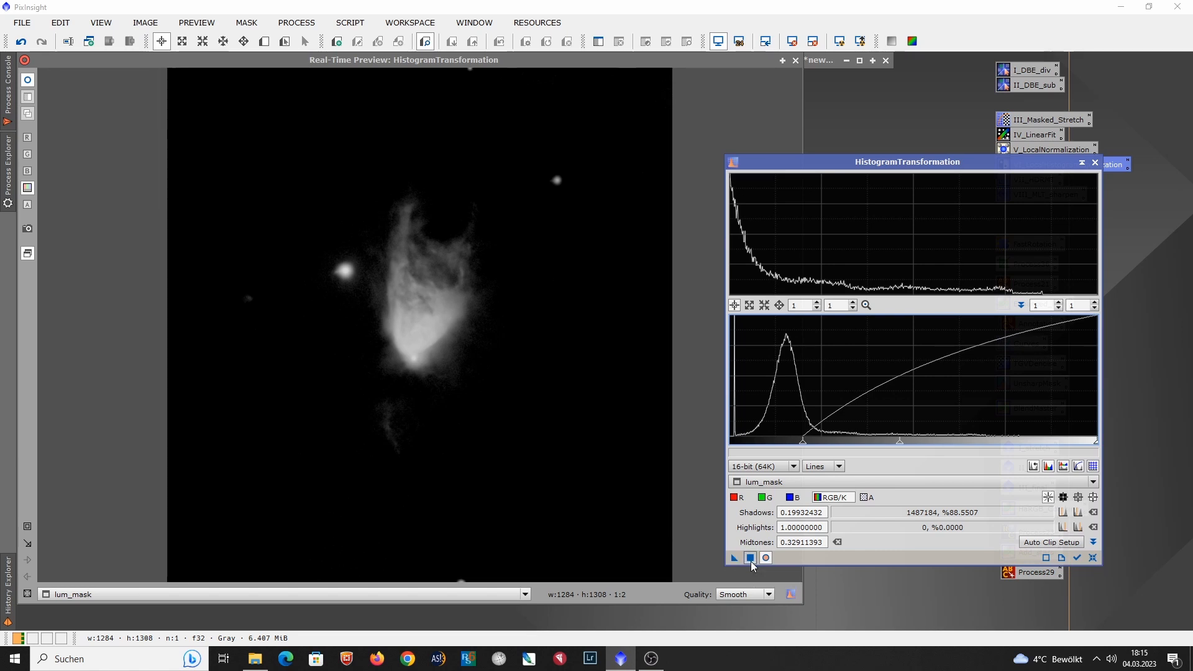
left_click(1096, 163)
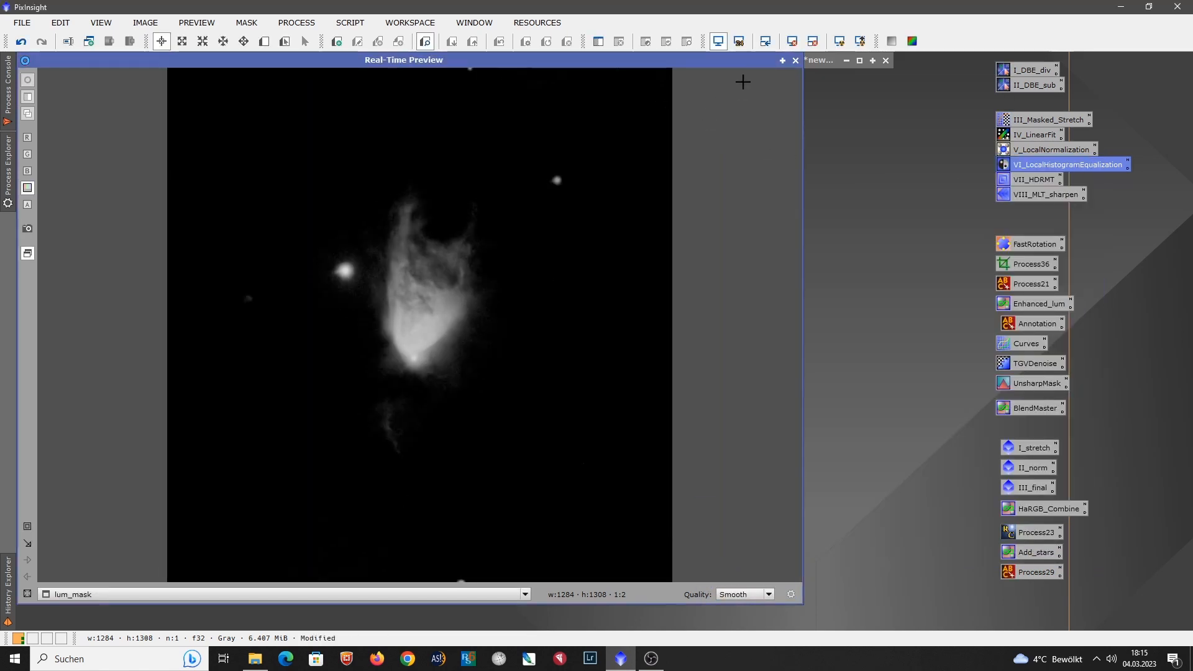
left_click(795, 60)
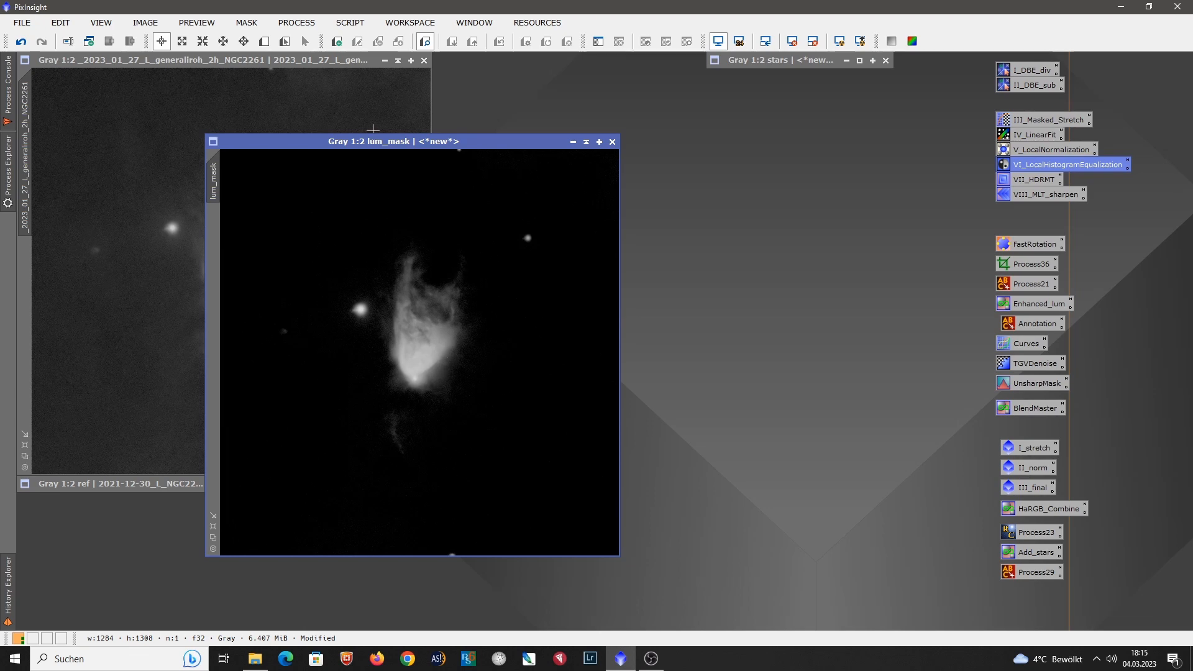
Step: Preview a Convolution blur with StdDev 29.0 on lum_mask, and close the tool and preview without applying it
left_click(313, 26)
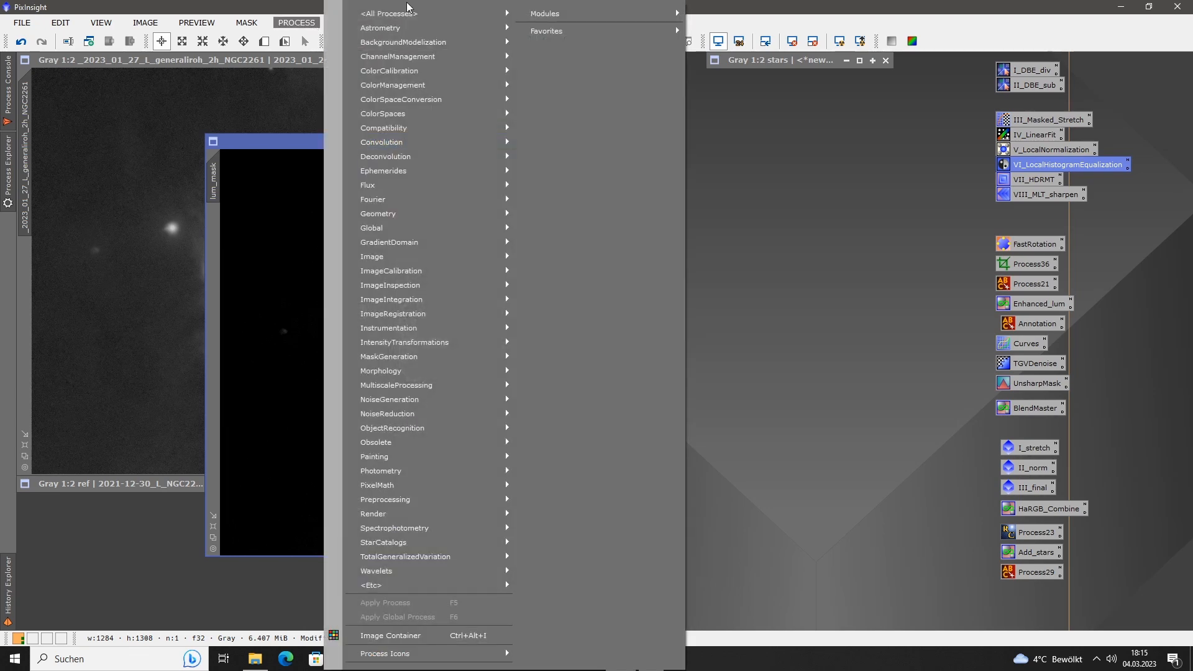
mouse_move(411, 12)
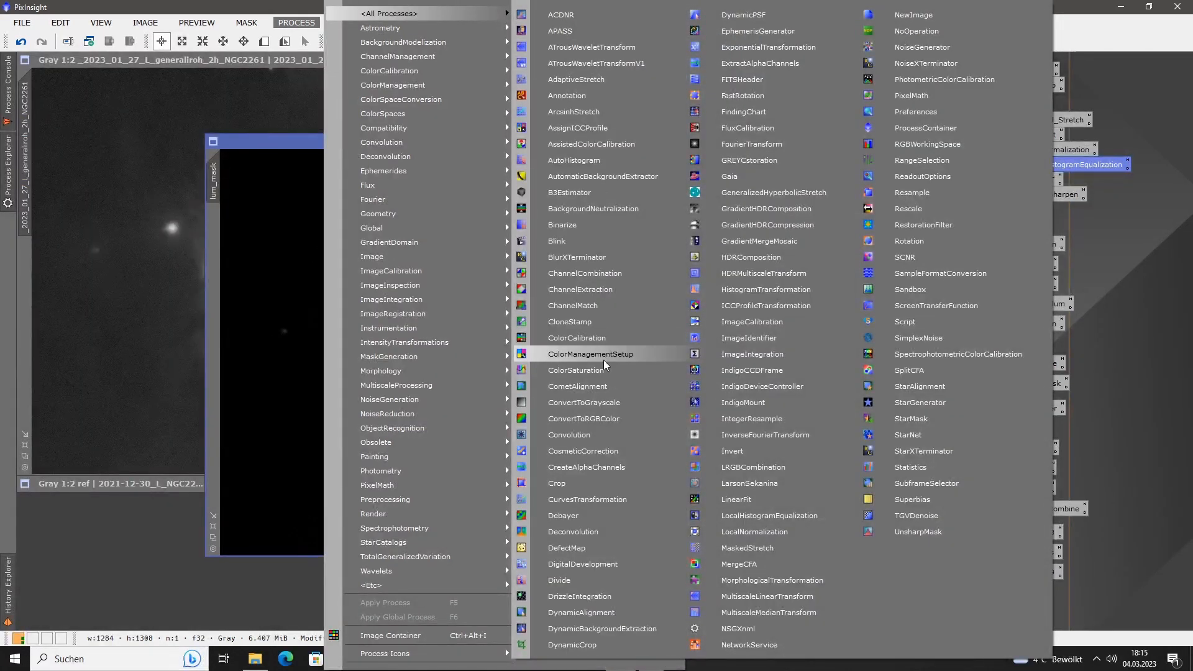
left_click(620, 430)
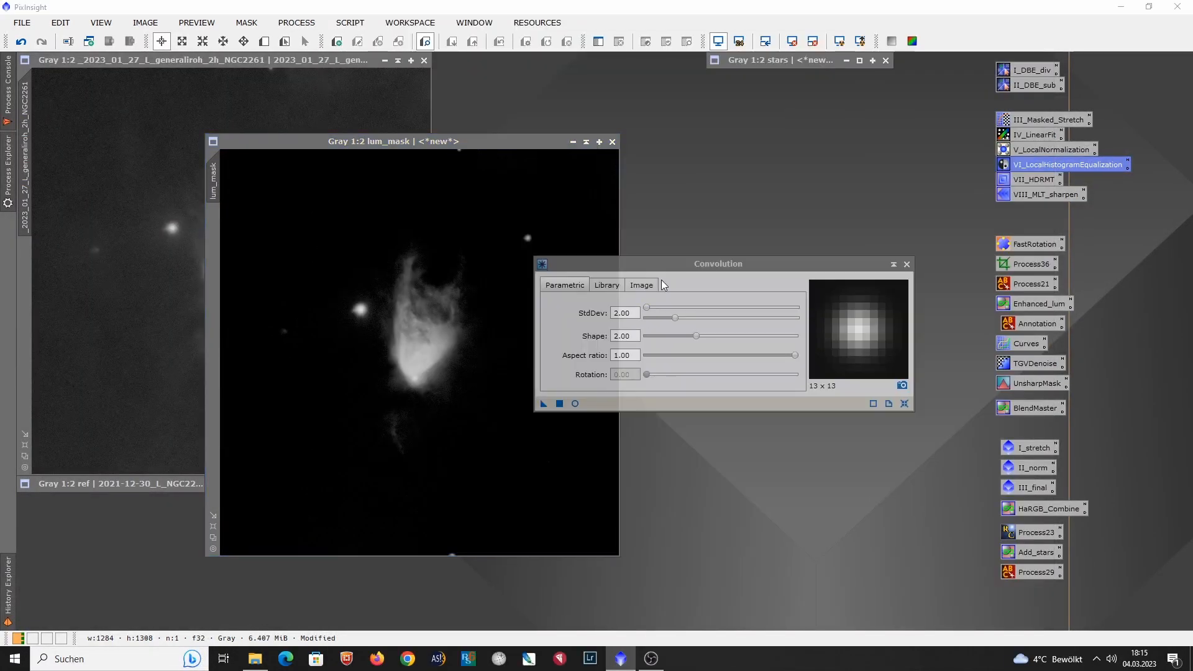
left_click_drag(663, 266, 692, 232)
left_click(605, 368)
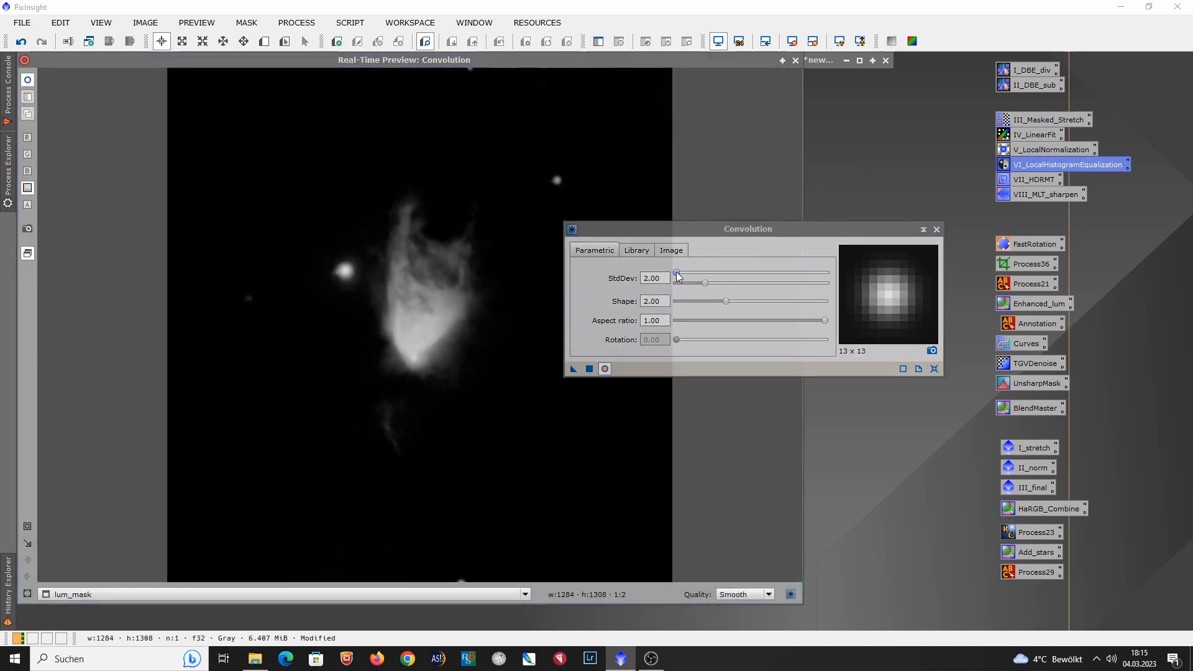
left_click_drag(677, 276, 689, 274)
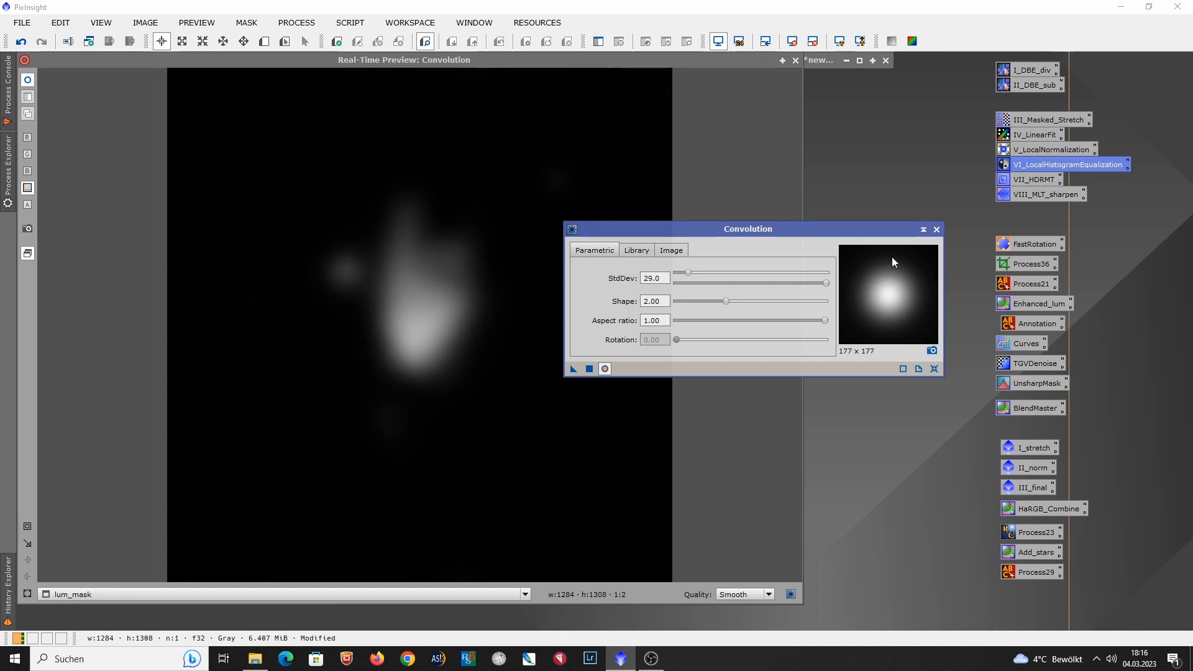
left_click(937, 230)
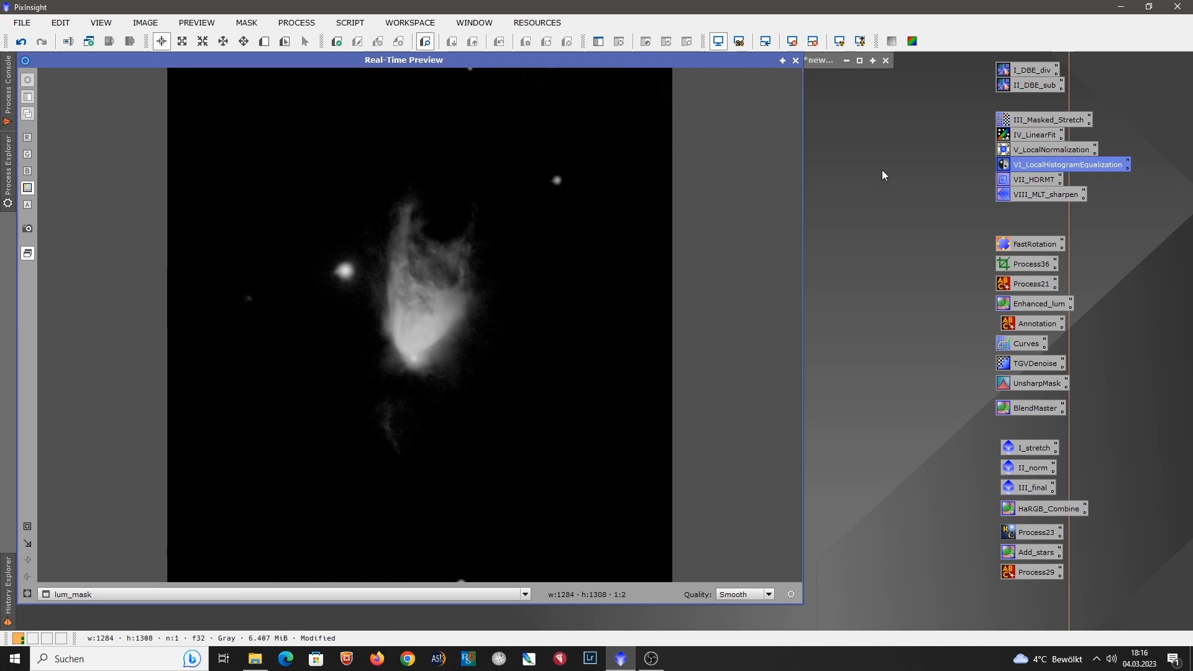
left_click(795, 61)
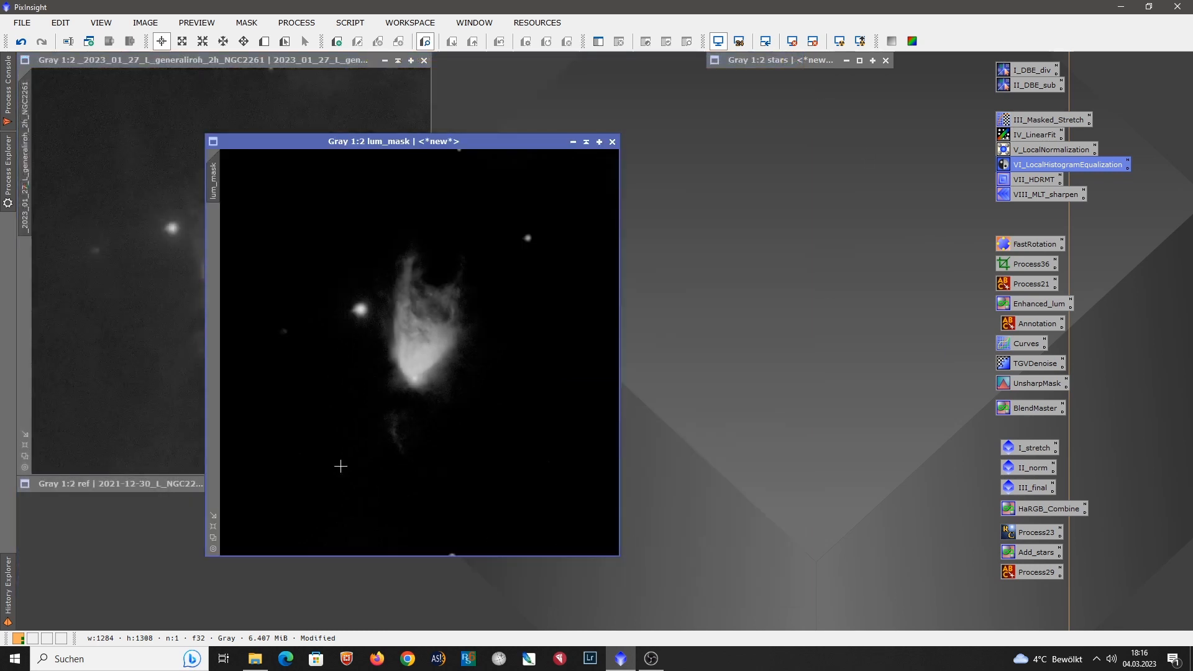
Step: Start CloneStamp on lum_mask, set the brush Radius to 70 and reposition the mask window
left_click(297, 22)
mouse_move(388, 15)
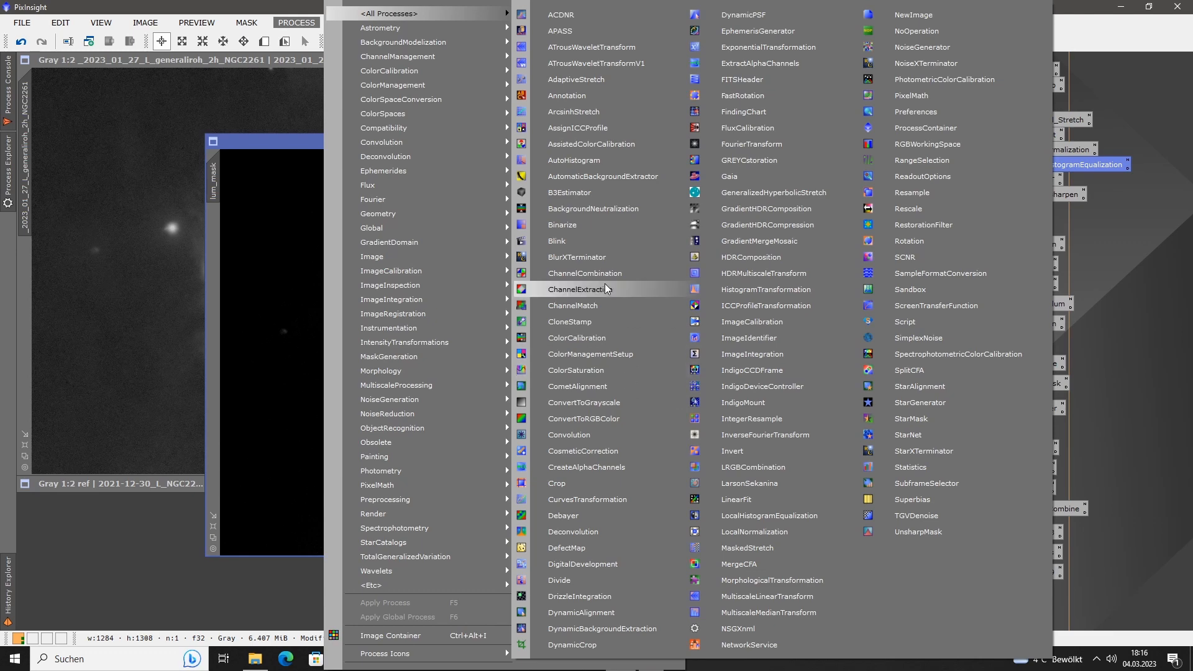
left_click(606, 322)
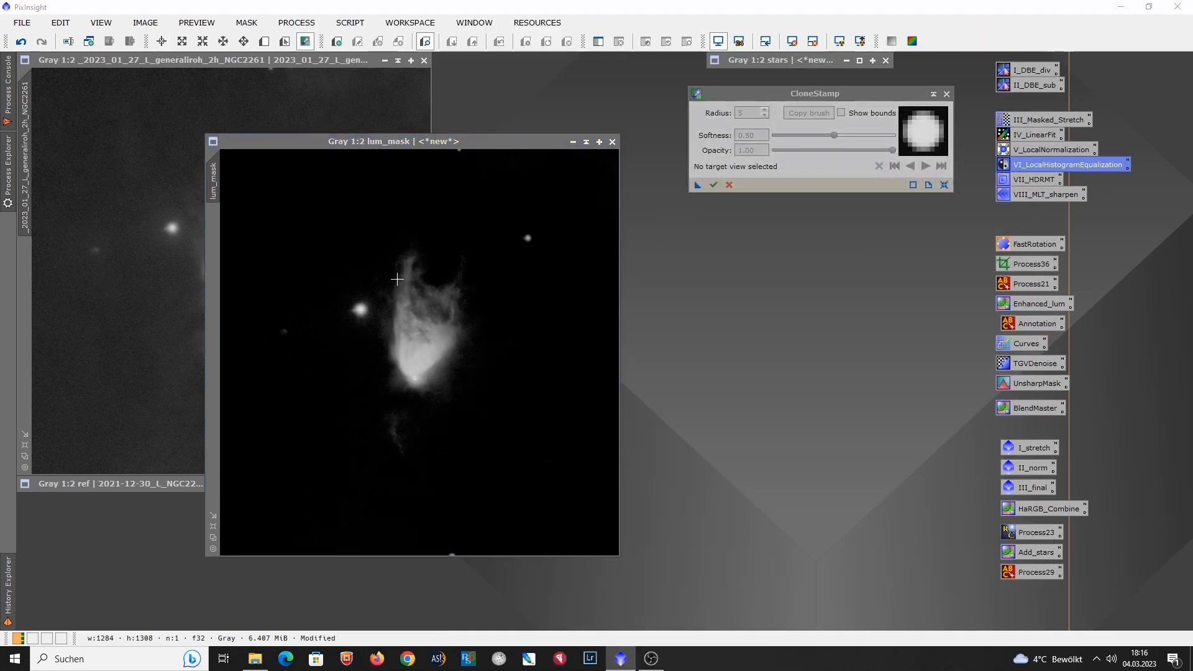
left_click(361, 228)
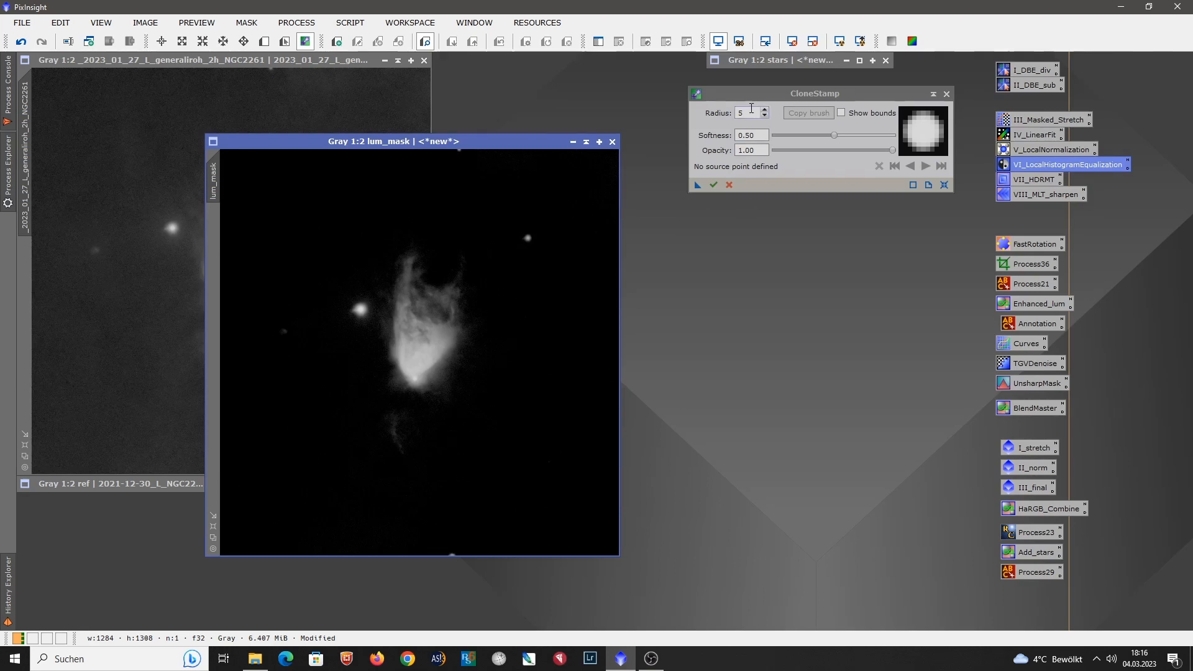
left_click(753, 110)
key("BackSpace")
type("7")
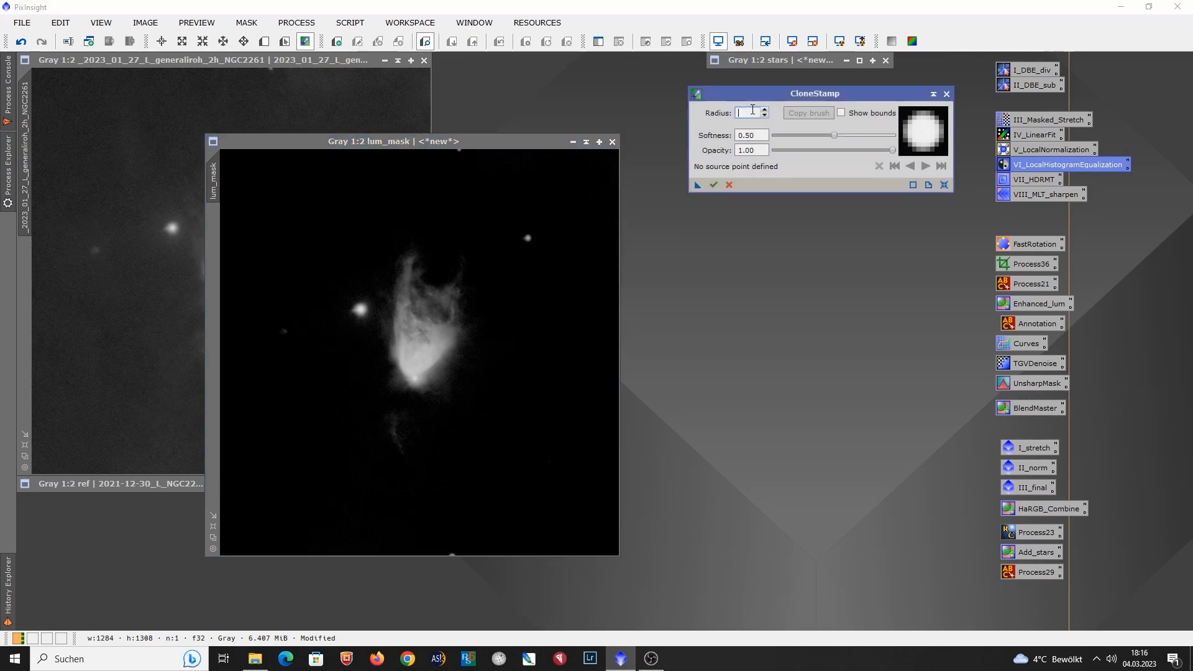
key("Return")
type("0")
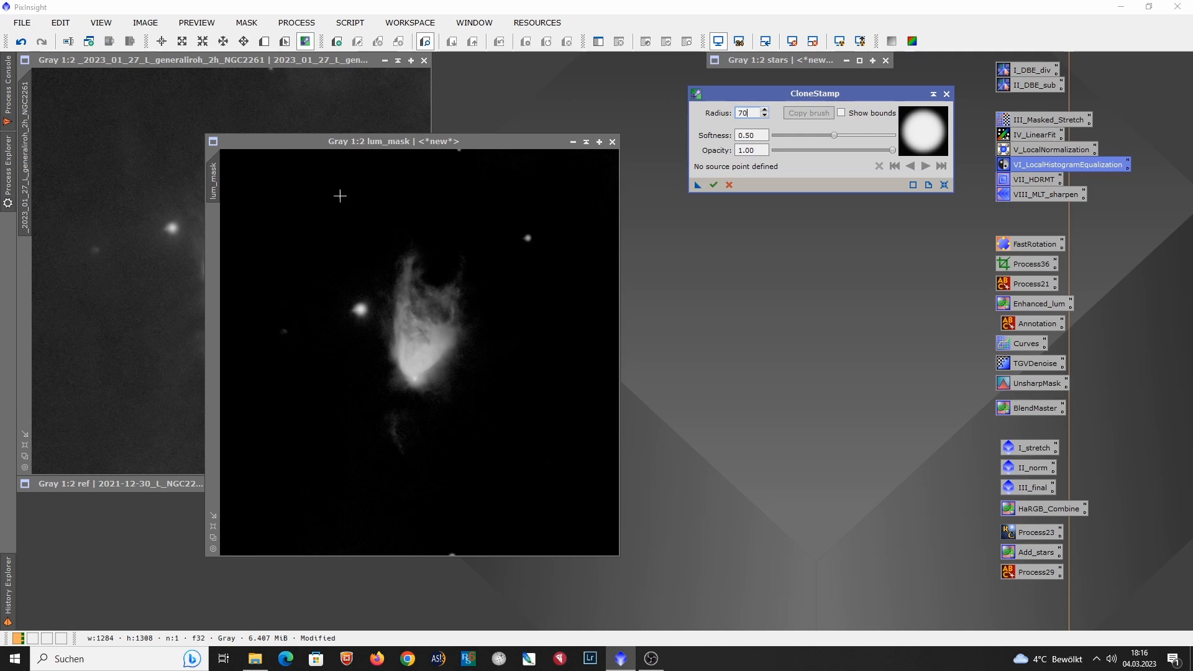
left_click_drag(352, 140, 355, 121)
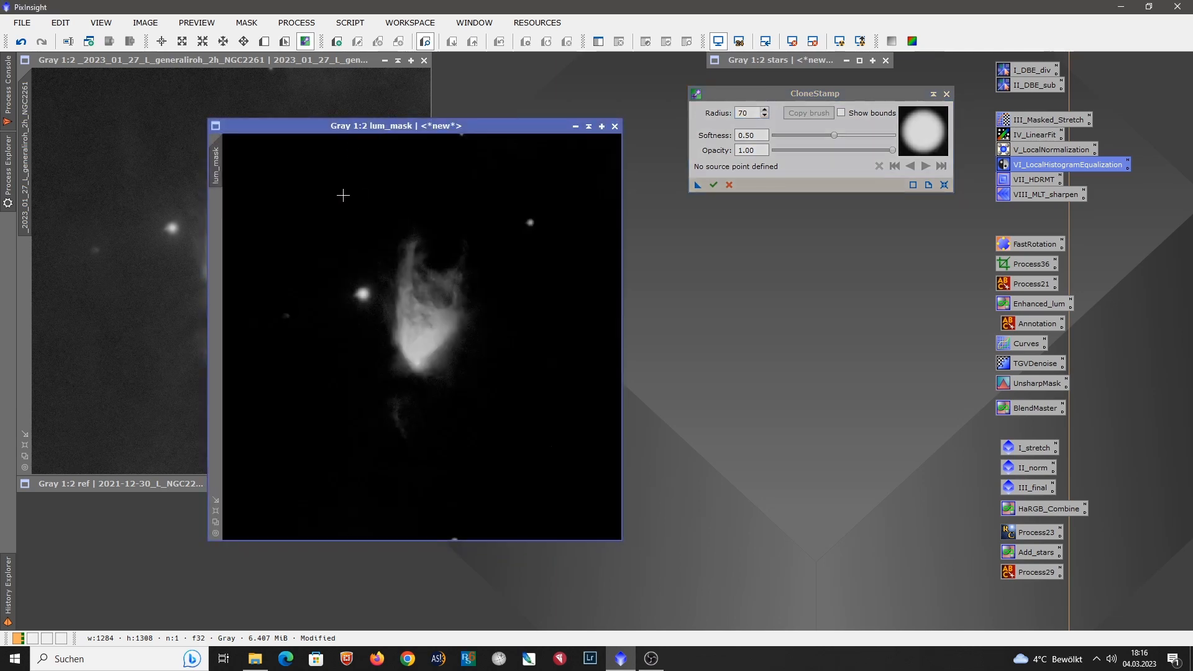
Step: Clone dark background over the bright star left of the nebula and the star to its upper right in lum_mask
left_click(343, 195, "ctrl")
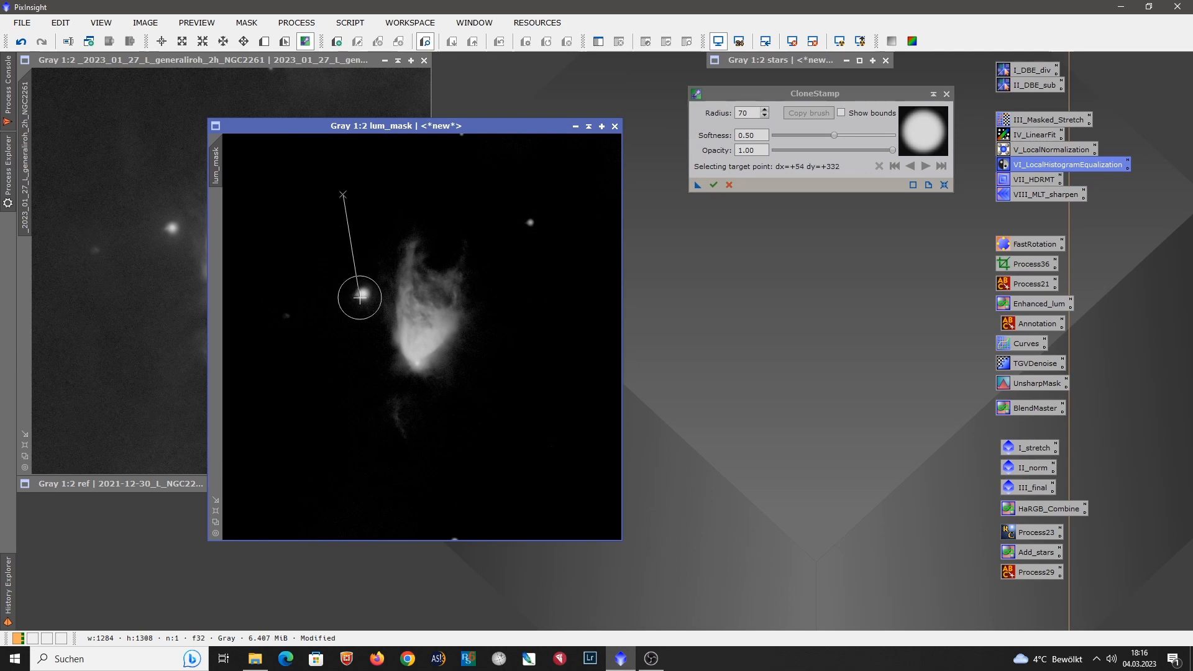
left_click(360, 297)
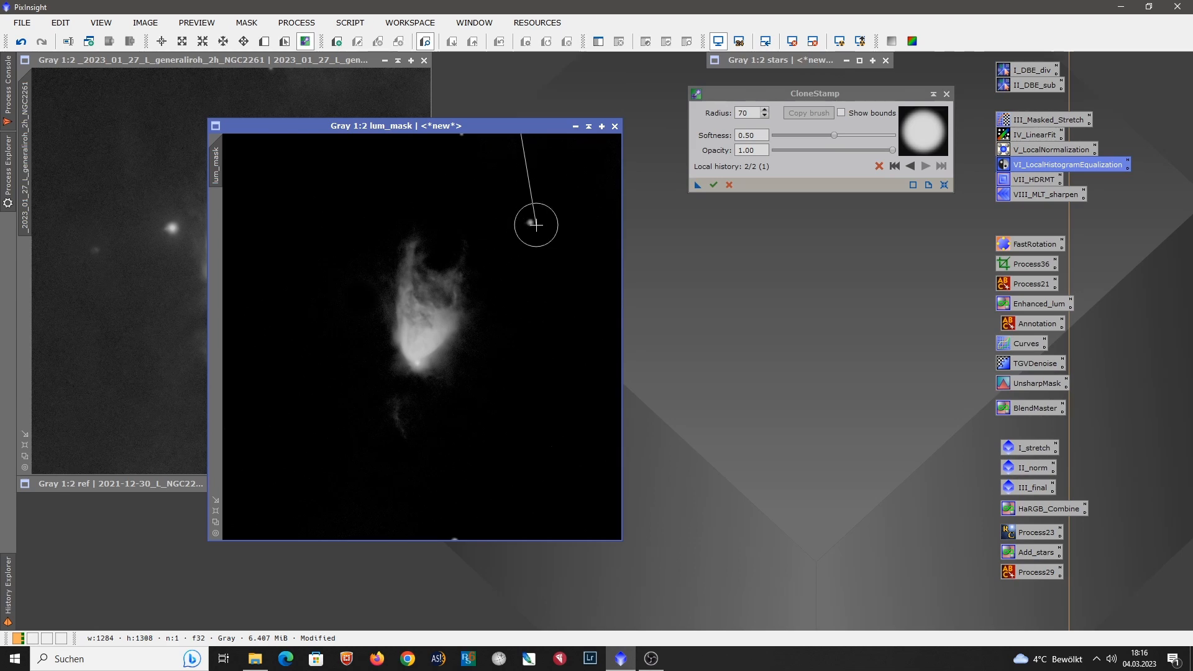
left_click(576, 164, "ctrl")
left_click(531, 226)
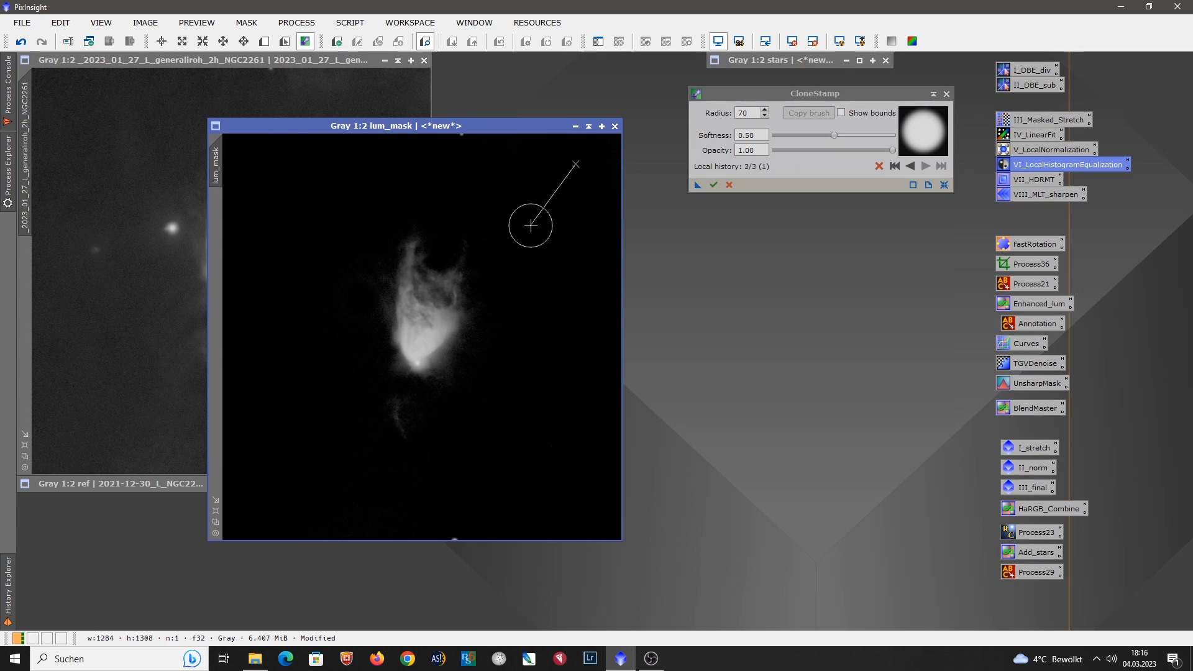
Step: Clone dark background over the bottom-edge spot, the faint wisp below the nebula and the top-edge spot in lum_mask
key("ctrl")
left_click(533, 486, "ctrl")
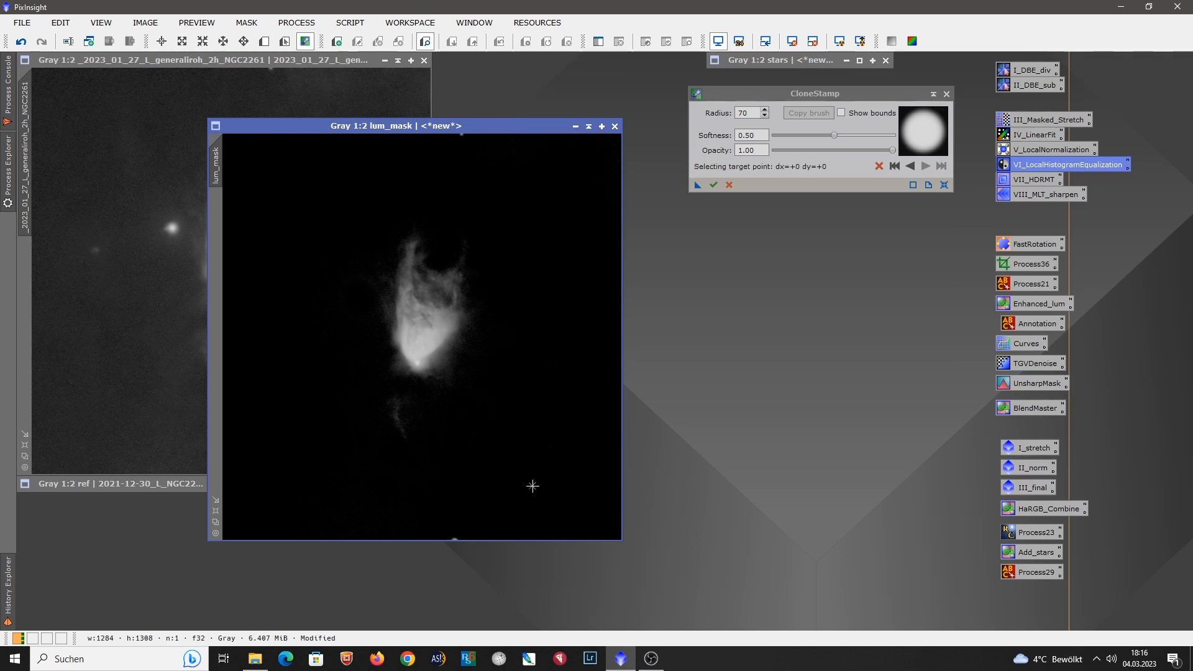
left_click(461, 537)
left_click(488, 450, "ctrl")
mouse_move(405, 435)
left_mouse_down()
mouse_move(422, 416)
mouse_move(416, 431)
mouse_move(379, 422)
mouse_move(373, 408)
mouse_move(392, 454)
mouse_move(434, 478)
left_mouse_up()
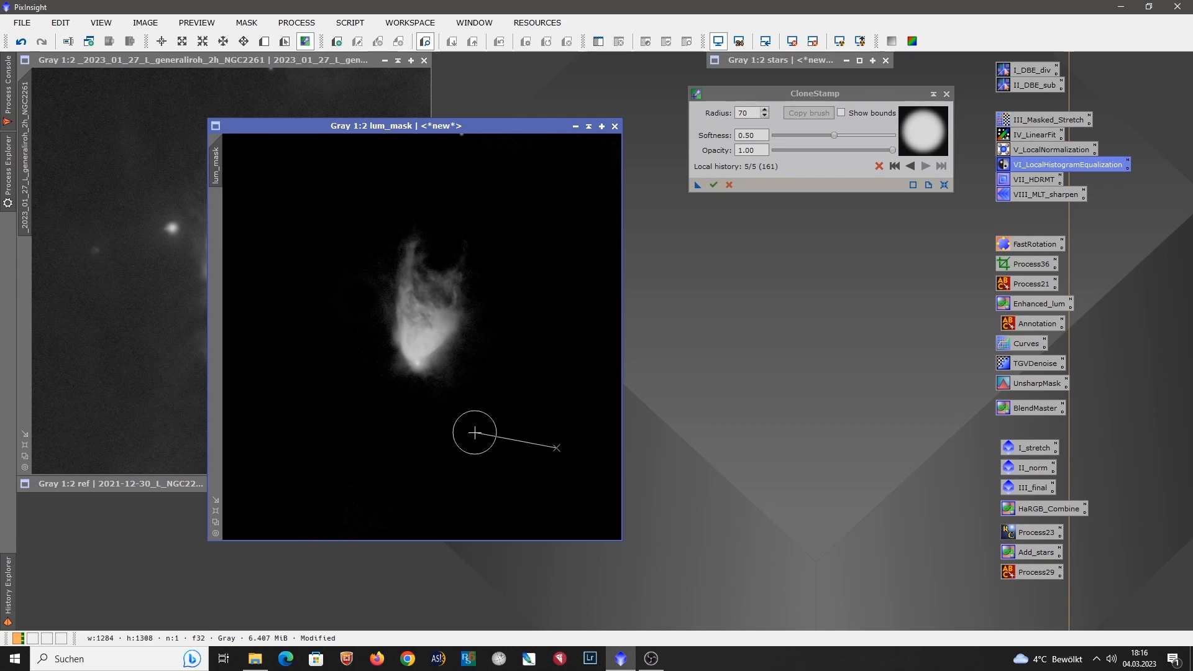
left_click(481, 180, "ctrl")
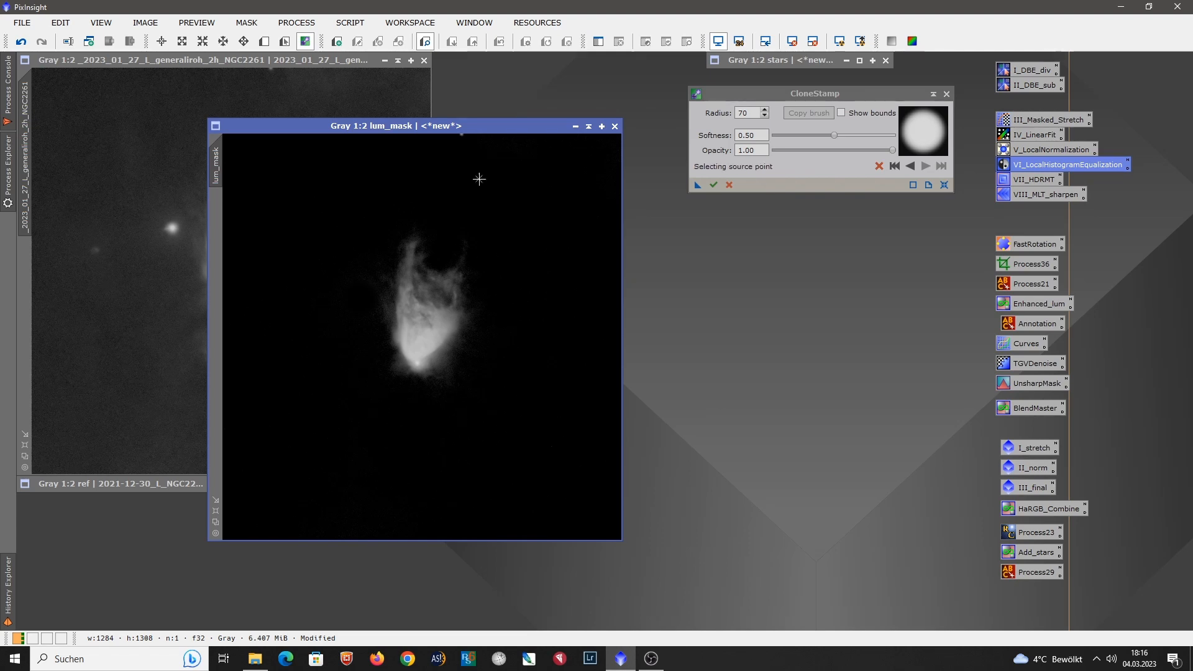
left_click(463, 157)
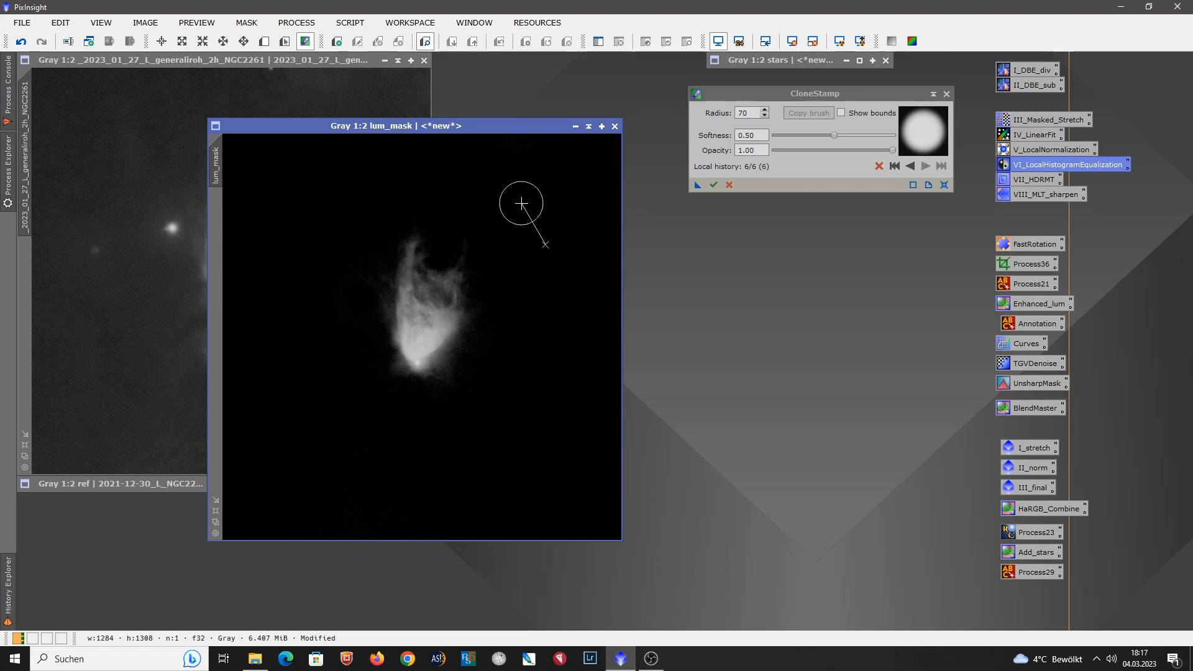
Step: Apply the CloneStamp retouching to lum_mask, close the tool and reposition the mask window
left_click(714, 185)
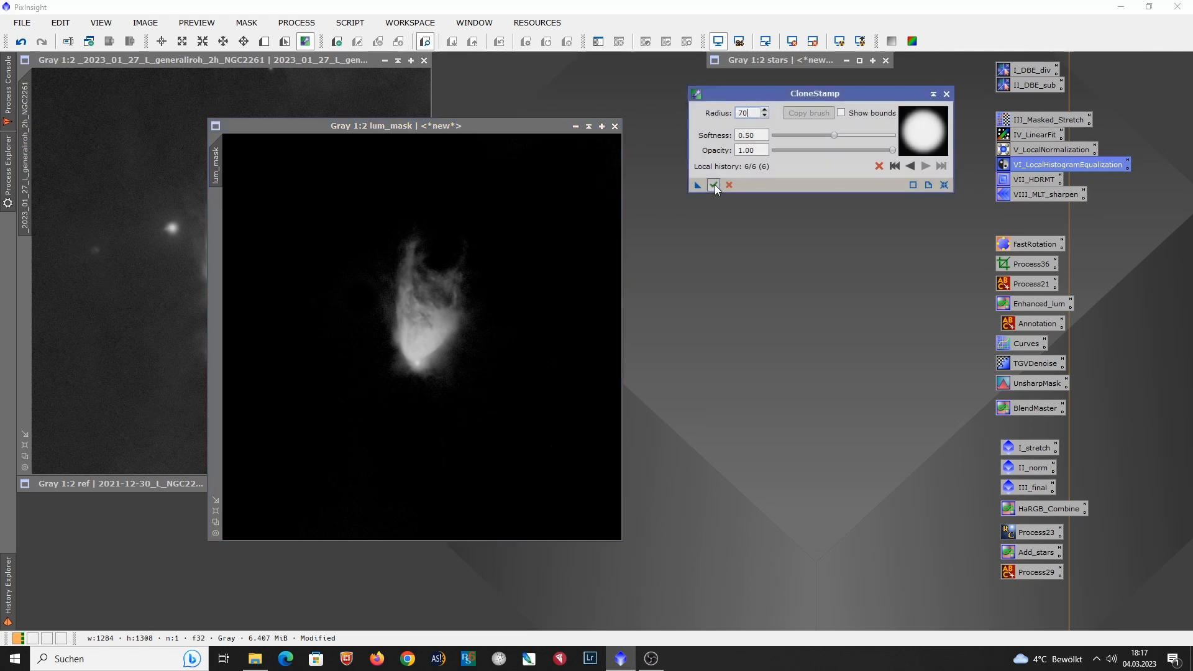
left_click(715, 185)
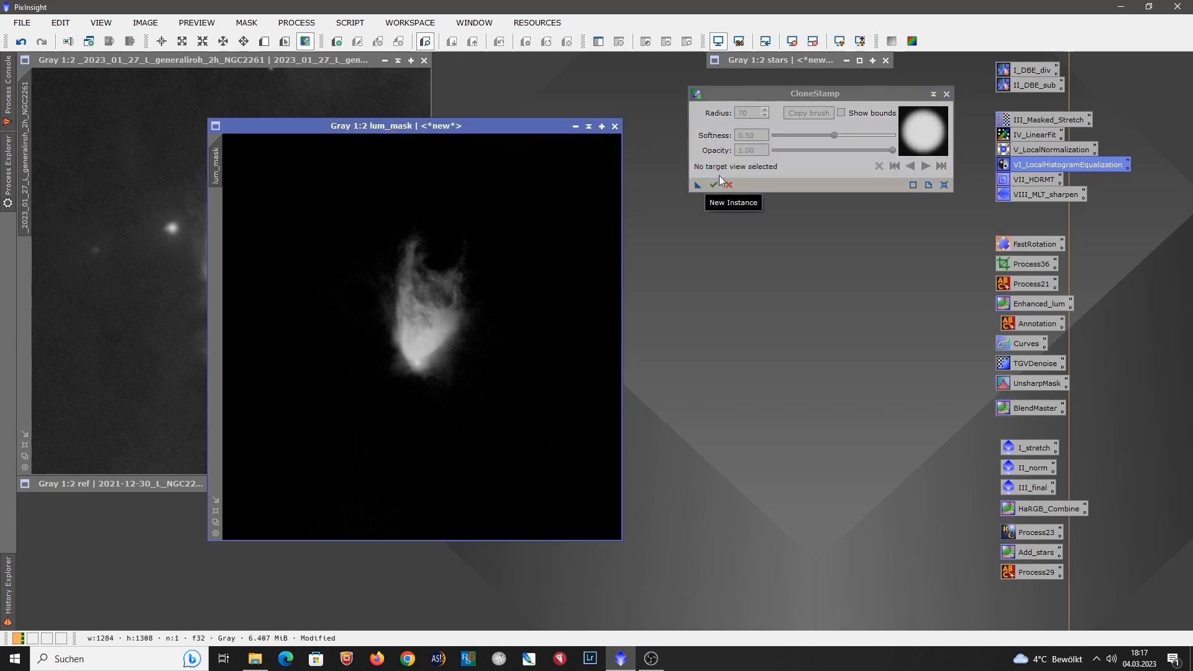
left_click(948, 94)
left_click_drag(499, 125, 550, 89)
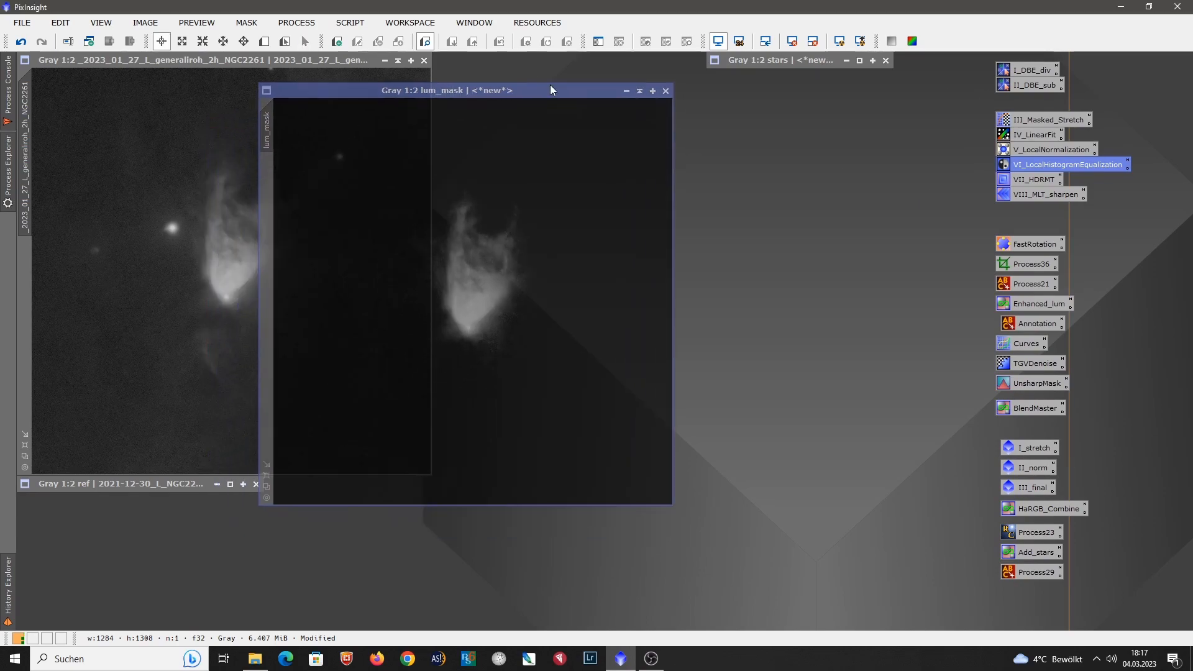
Step: Blur lum_mask with Convolution at StdDev 29.0, checking the real-time preview, and close the tool and preview
left_click(297, 22)
mouse_move(505, 13)
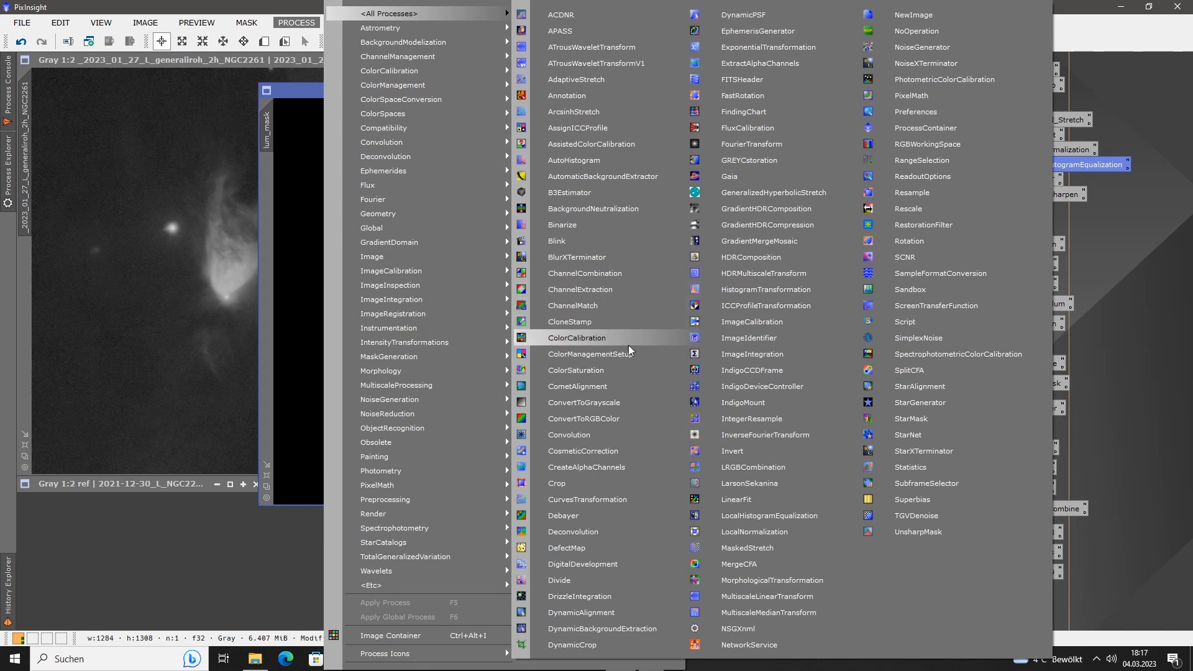
left_click(625, 433)
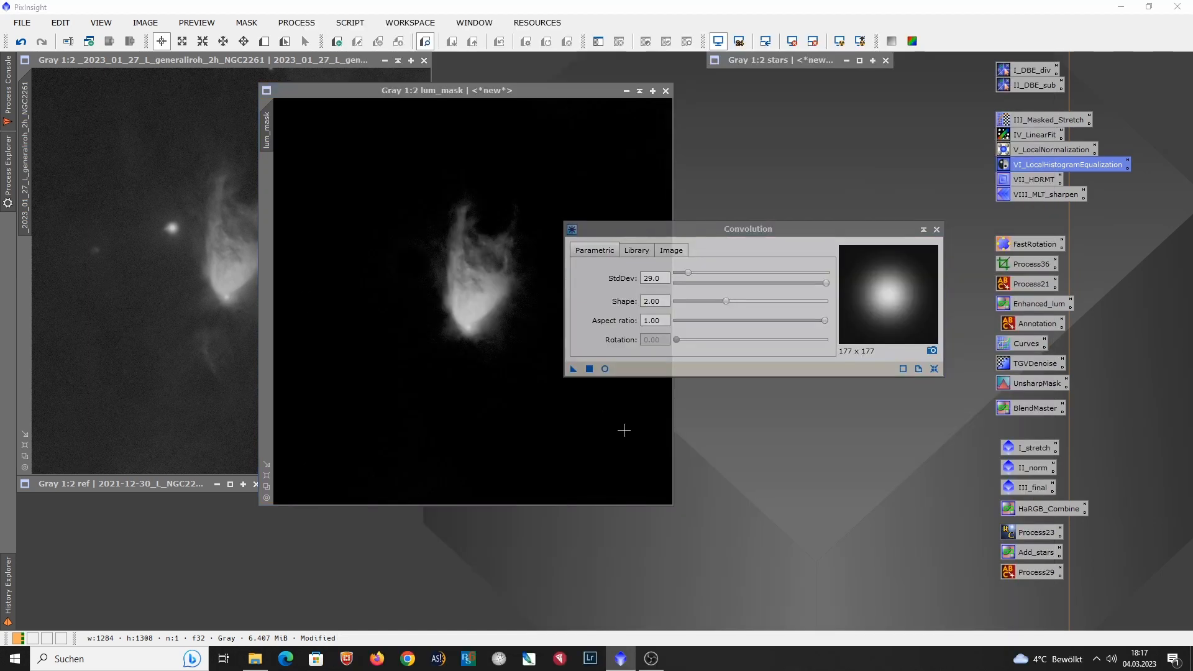
left_click(605, 369)
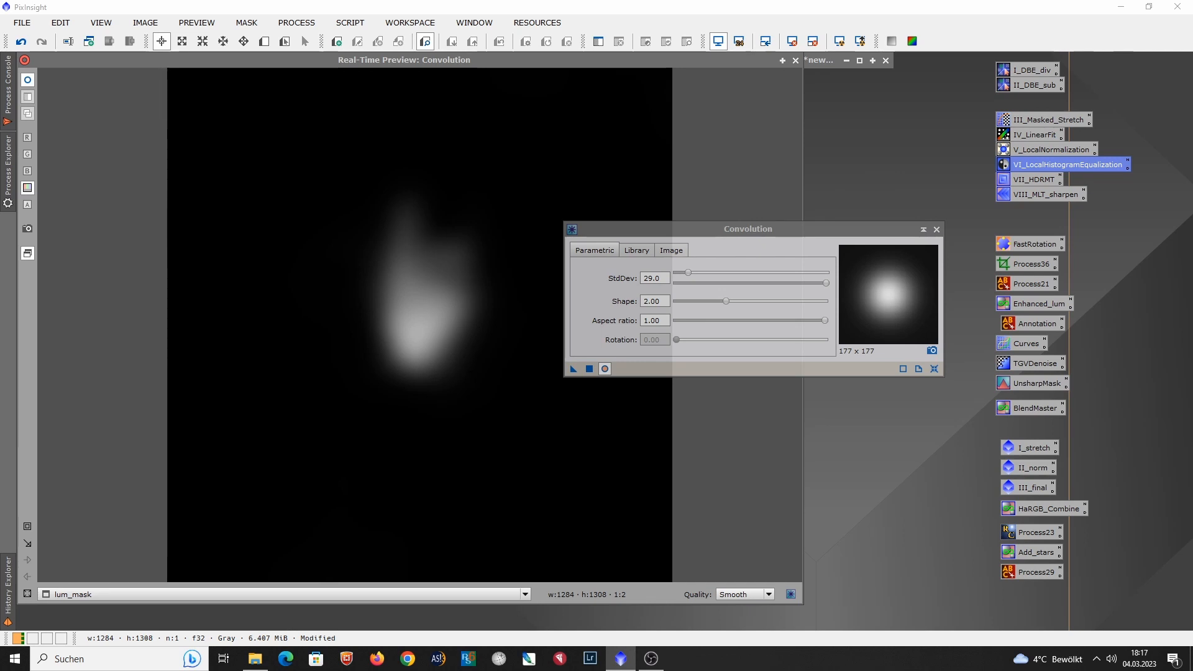
left_click(590, 369)
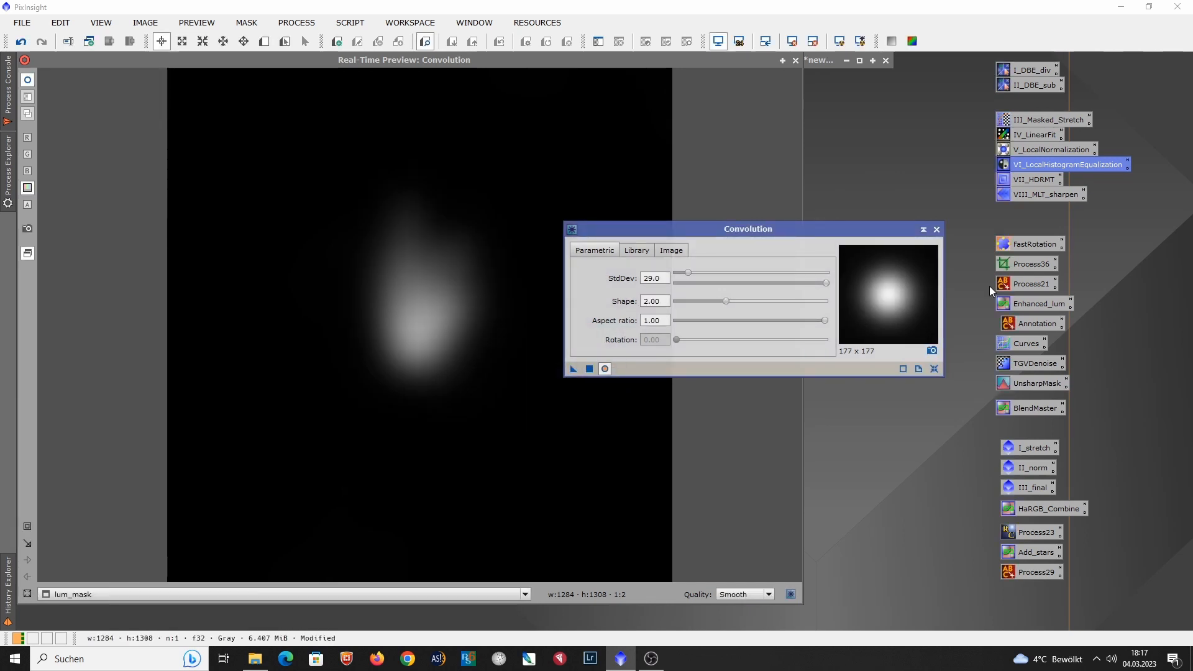
left_click(936, 229)
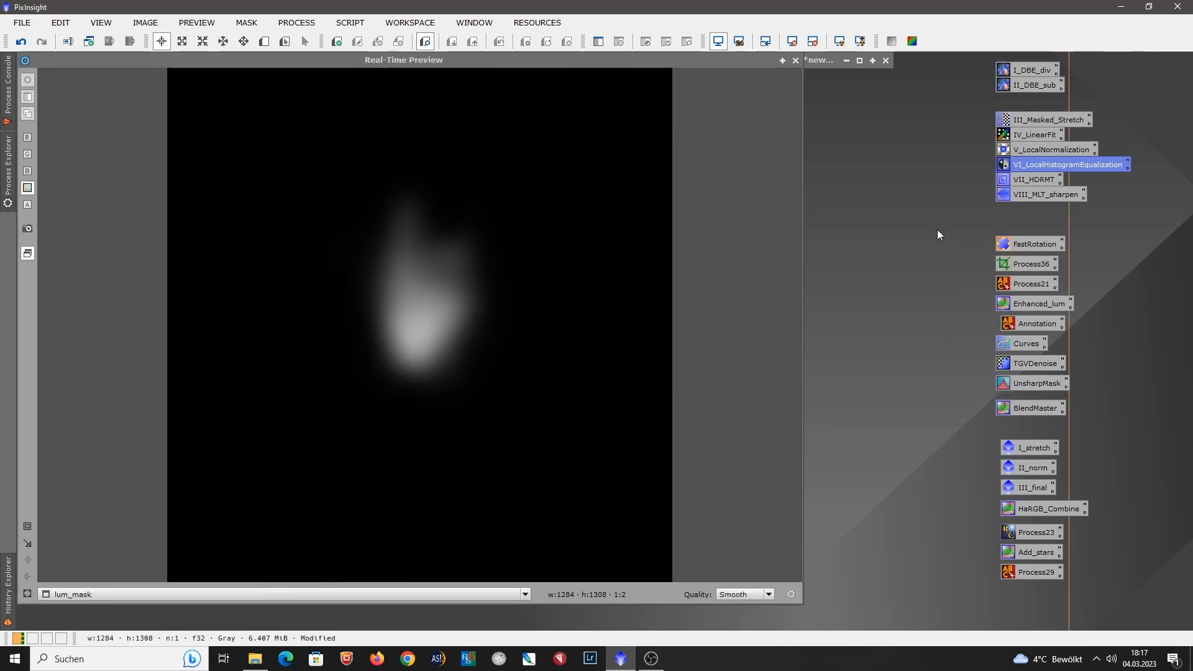
left_click(796, 60)
Step: Apply lum_mask as a mask to the starless 2023-01-27 image and collapse the lum_mask window
left_click_drag(532, 91, 713, 72)
left_click_drag(448, 122, 26, 279)
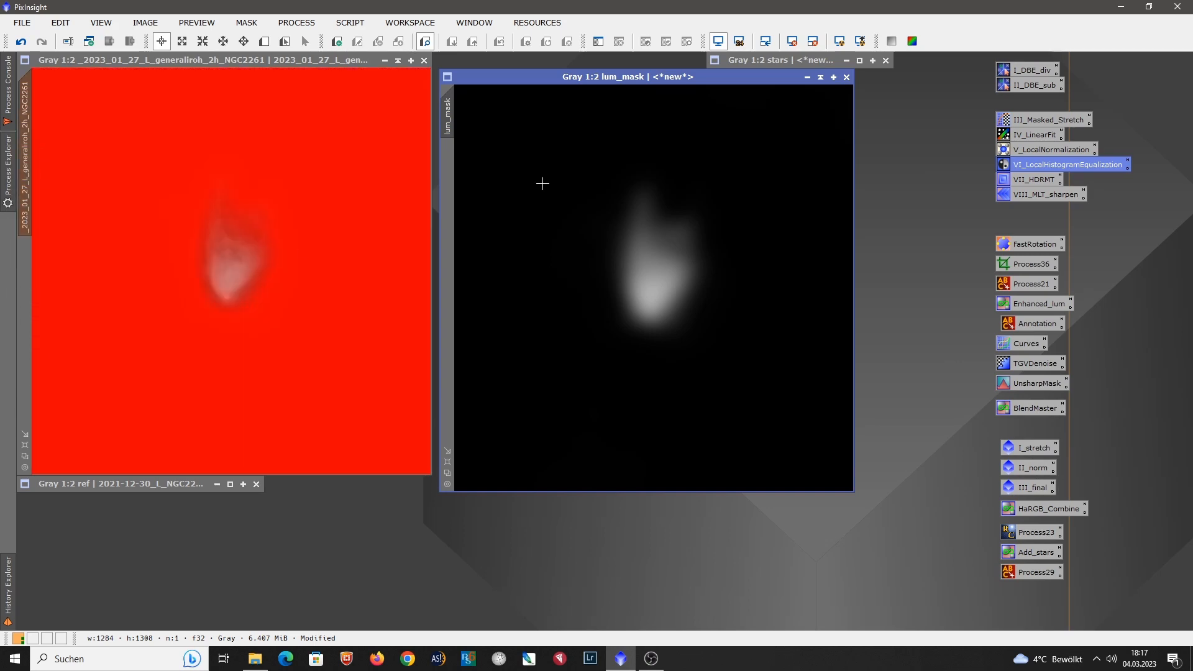
left_click(820, 78)
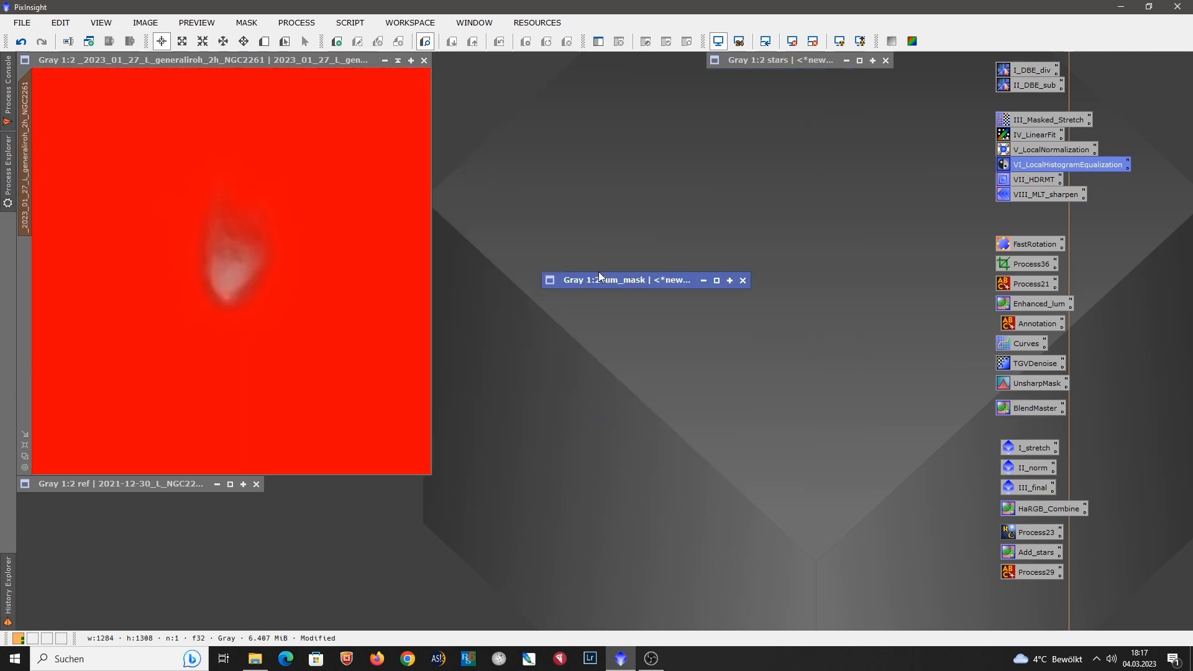
Step: Toggle the mask overlay on the starless 2023-01-27 image to check coverage, leaving it hidden with the mask enabled
left_click(320, 58)
left_click(247, 23)
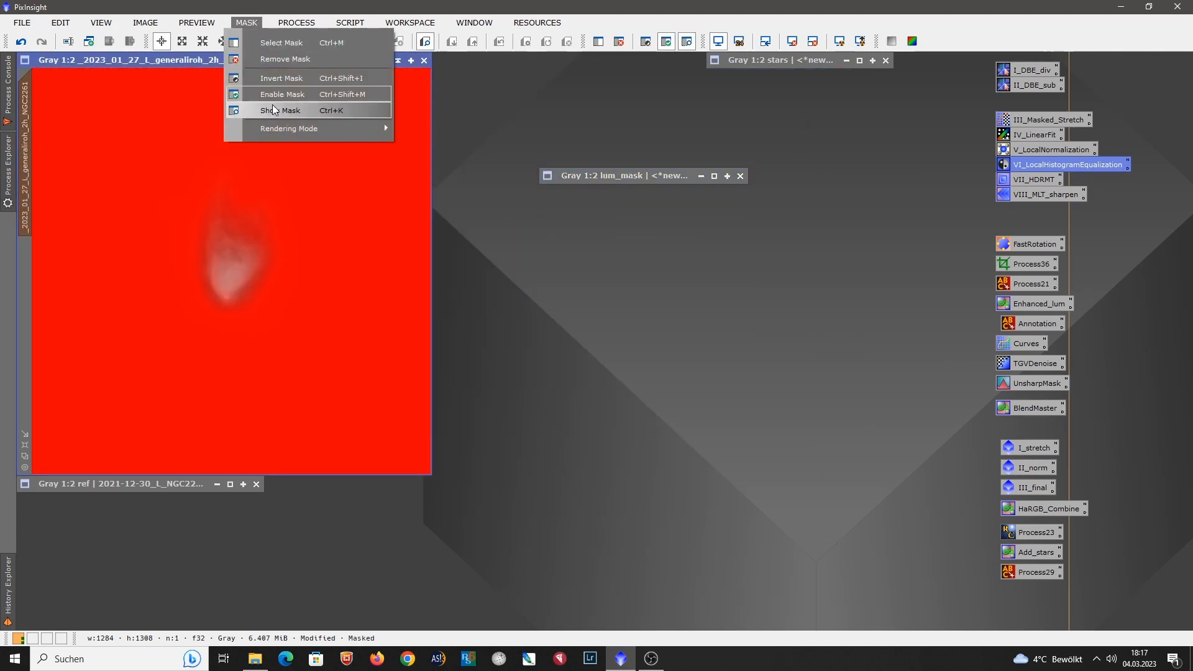
left_click(274, 107)
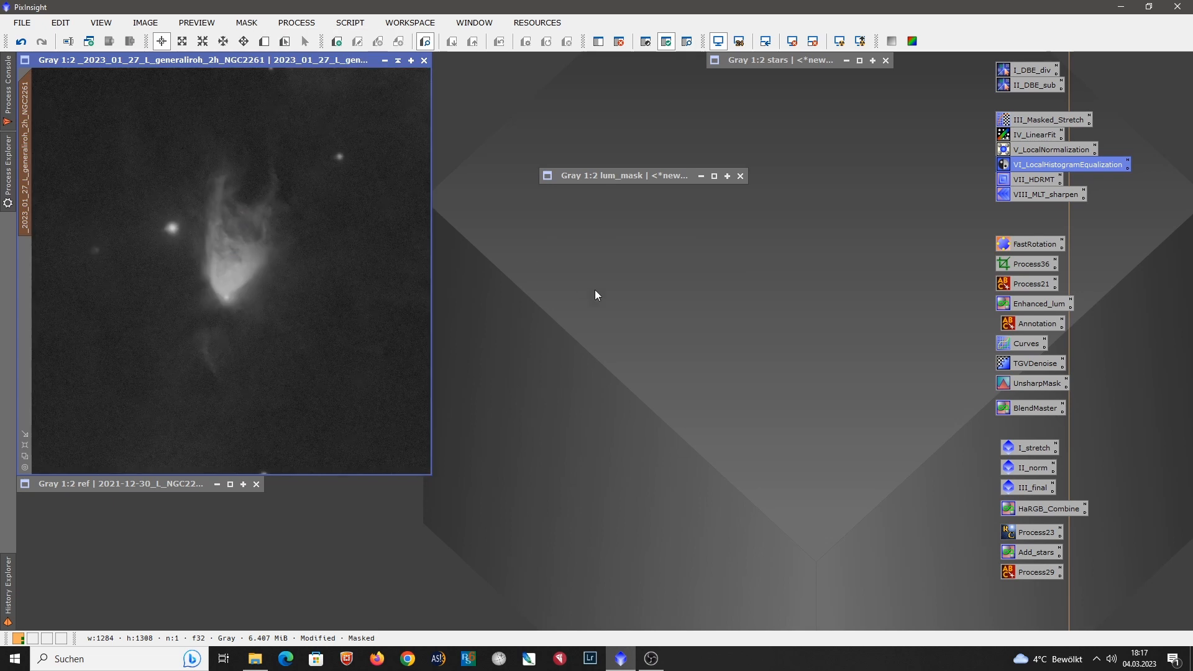
left_click(247, 22)
left_click(280, 105)
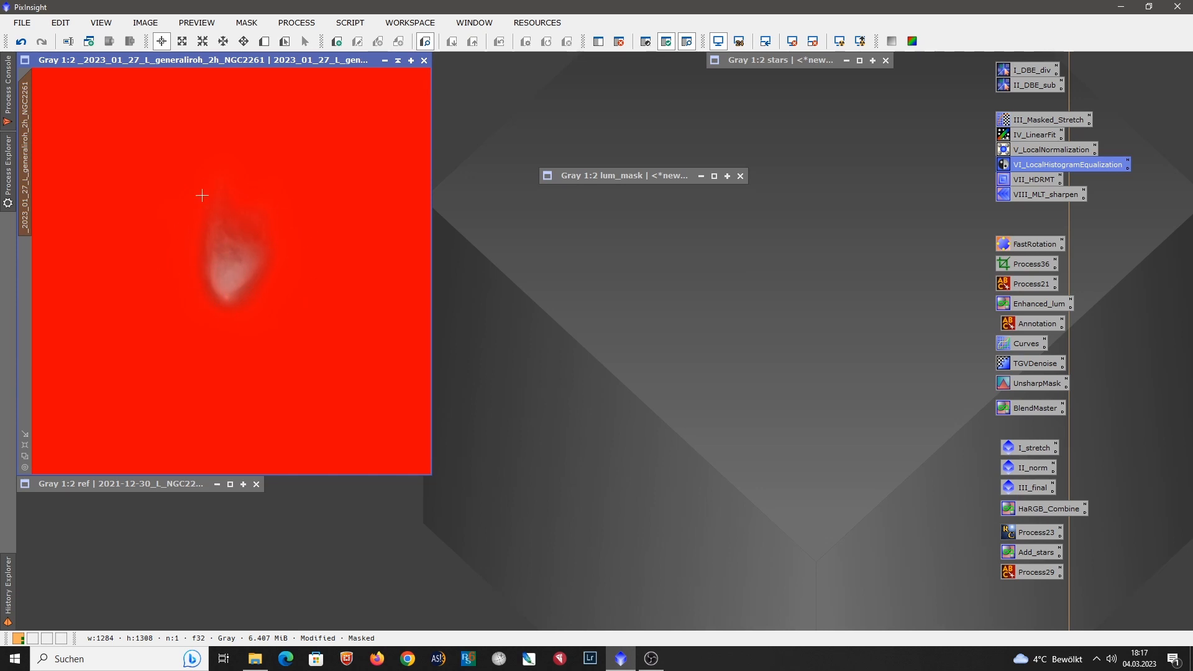
left_click(244, 24)
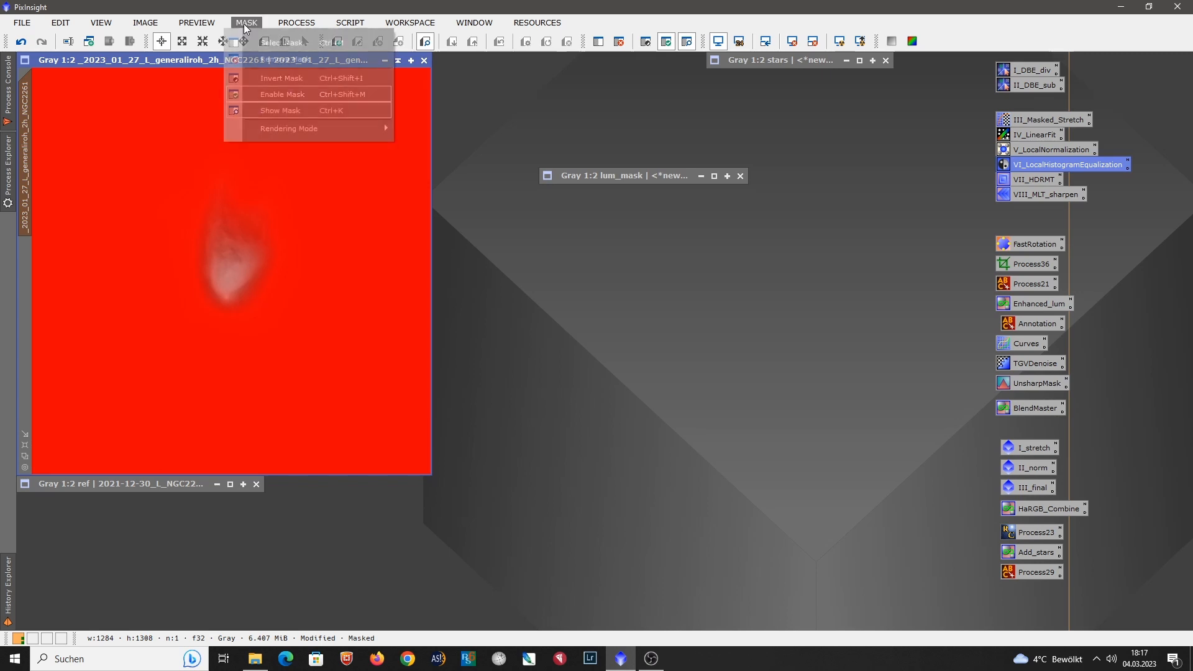
left_click(290, 113)
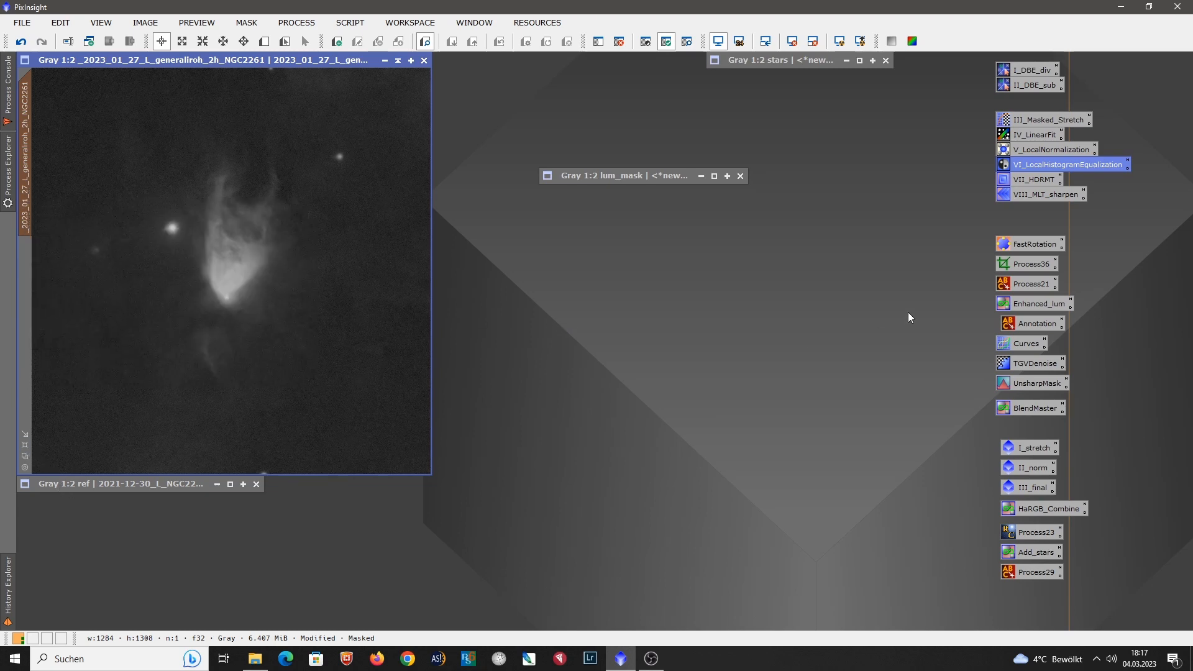
Step: Apply LocalHistogramEqualization at Kernel Radius 64, Contrast Limit 2.0 and Amount 1.000 to the masked 2023-01-27 image, comparing before and after
double_click(1055, 165)
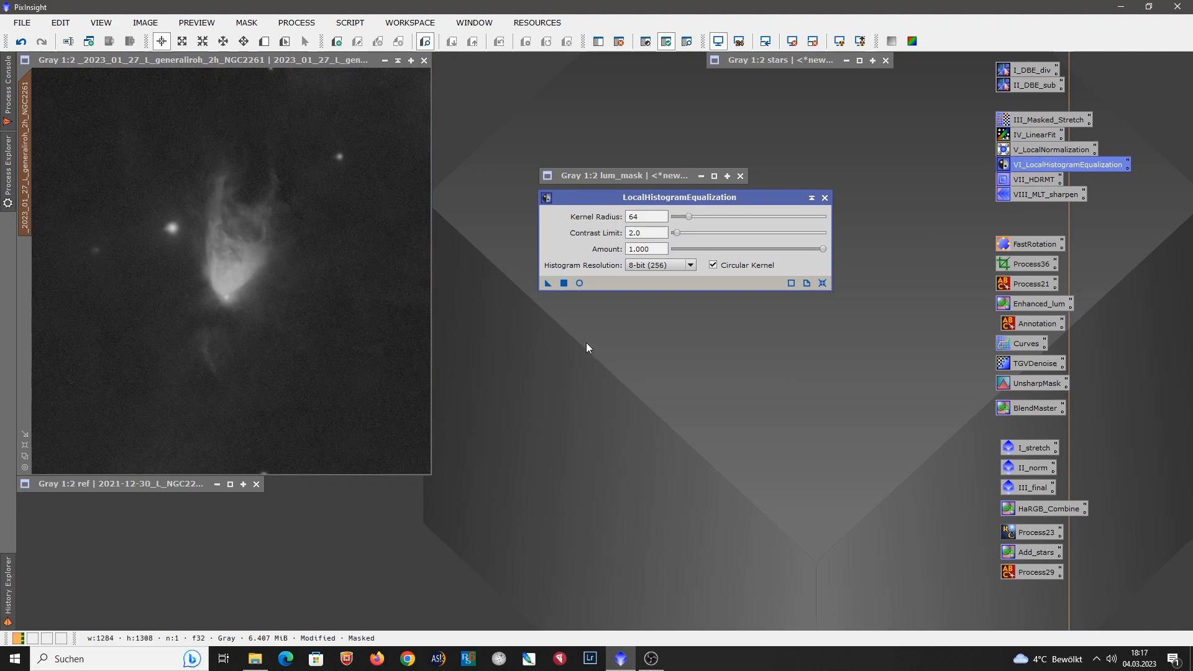
left_click_drag(547, 283, 301, 333)
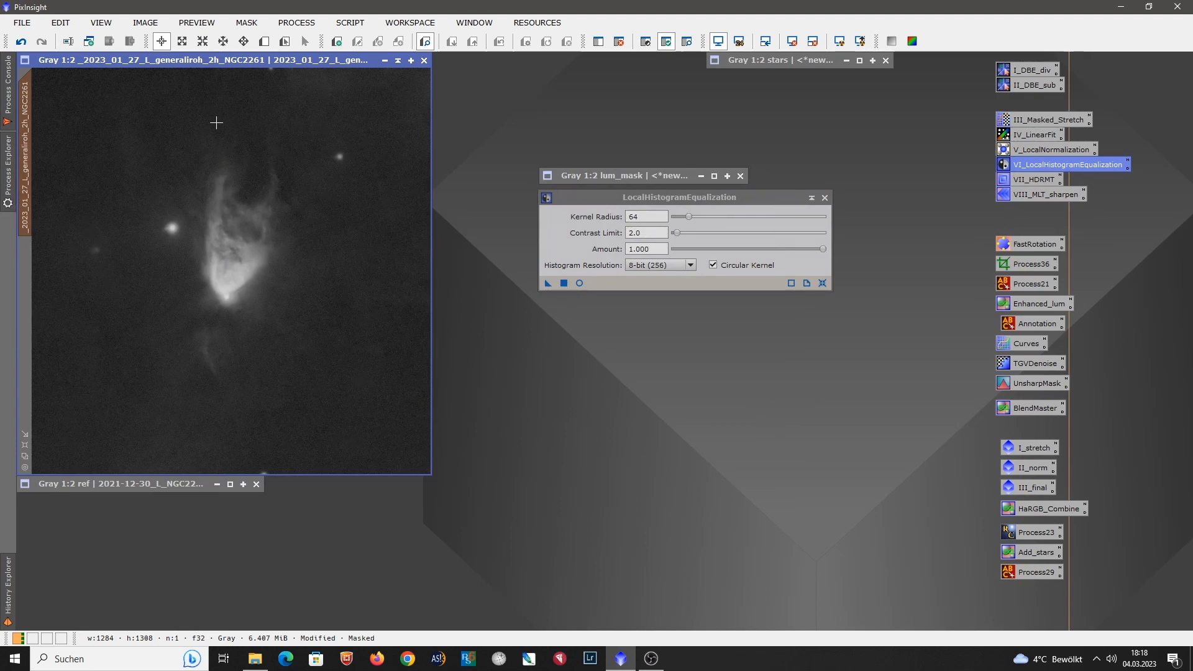
left_click(21, 41)
left_click(42, 41)
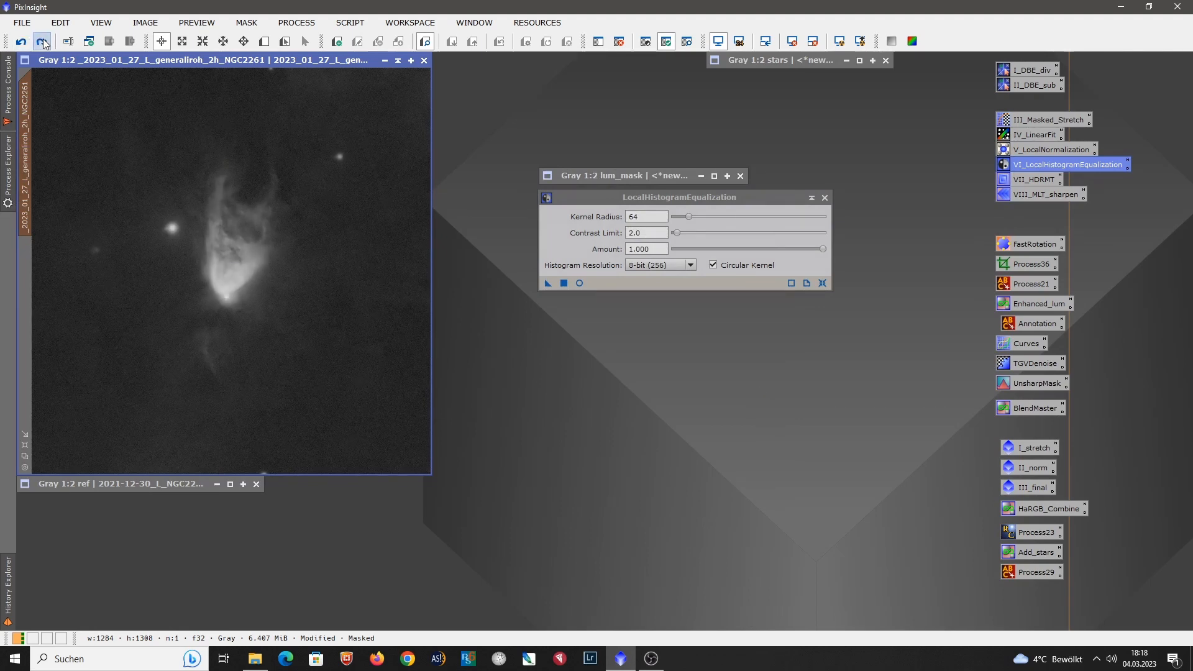
left_click(20, 41)
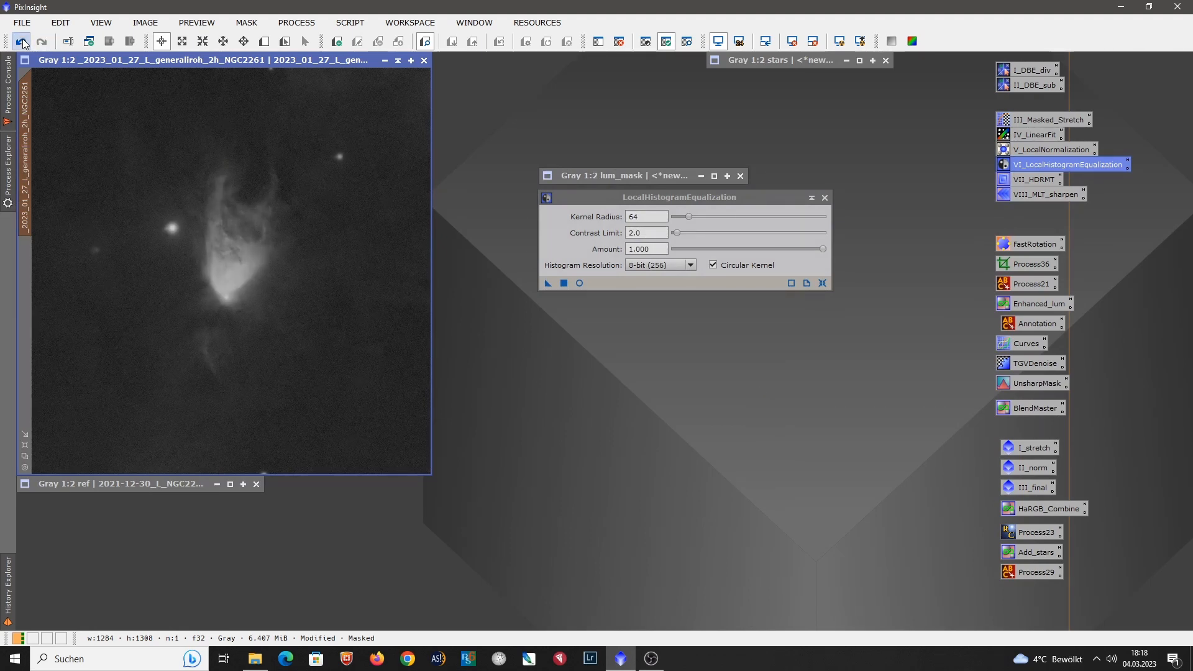
left_click(42, 42)
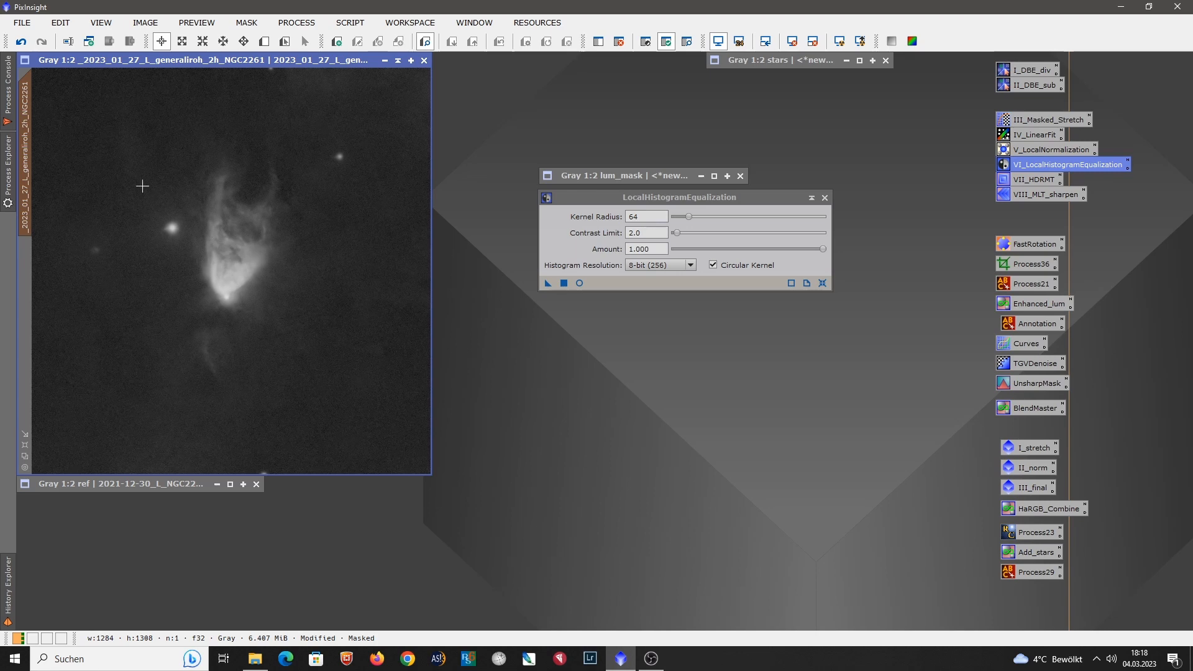
left_click(23, 43)
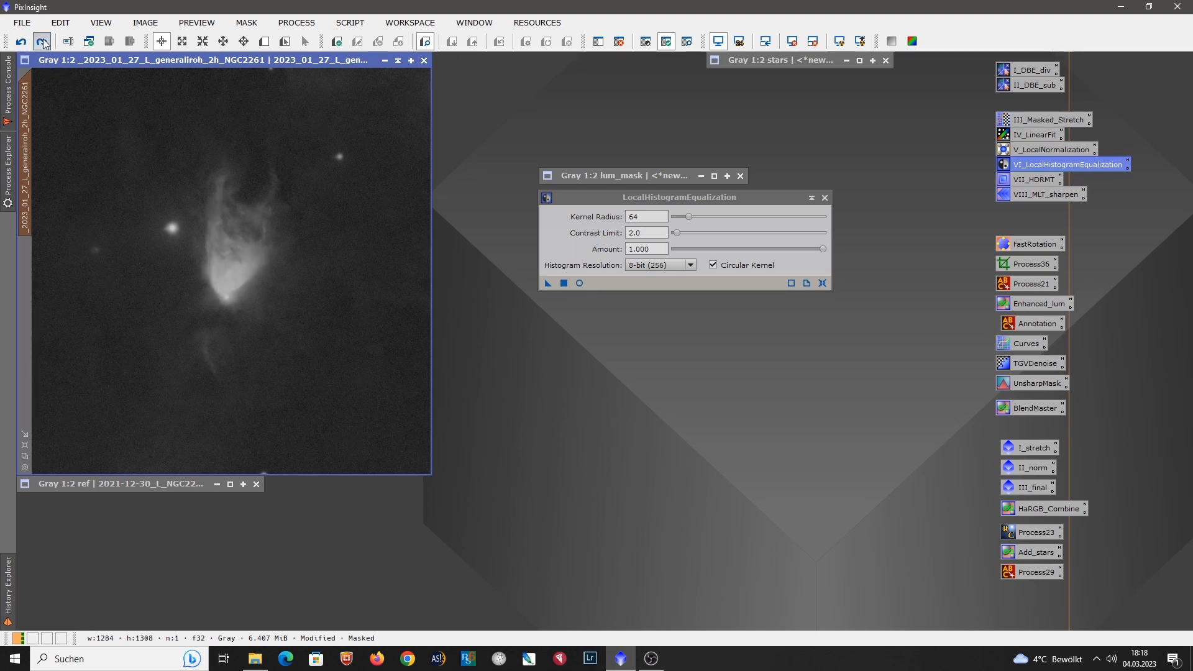
left_click(42, 41)
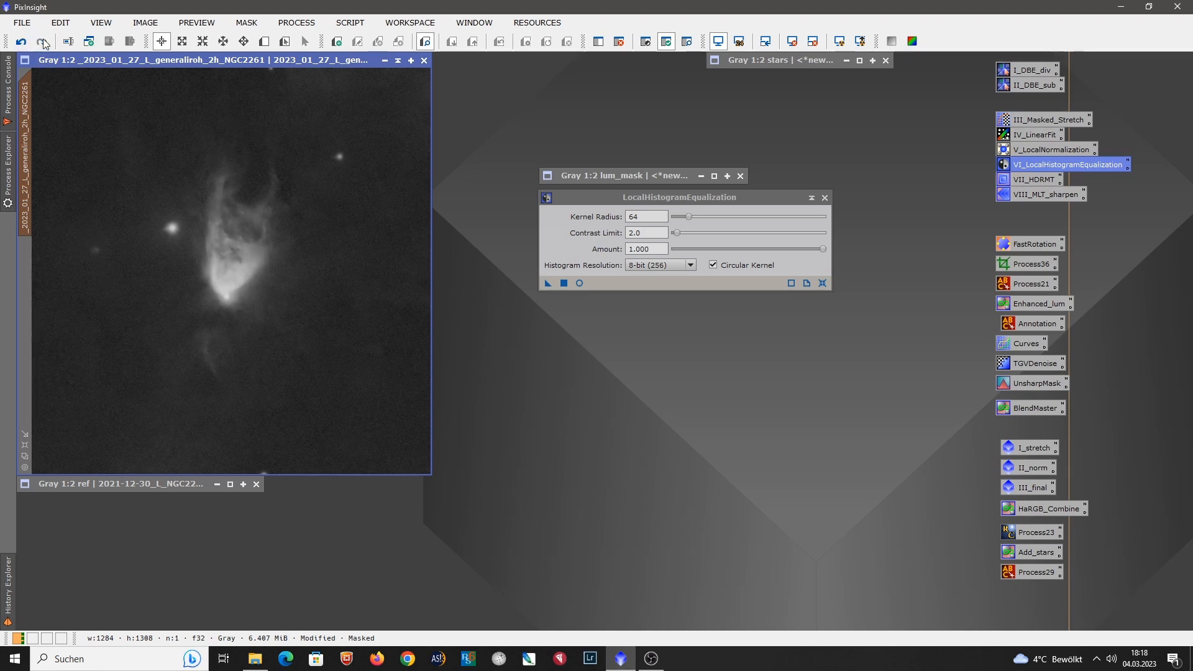
Step: Apply HDRMultiscaleTransform with 6 layers, 1 iteration and B3 Spline (5) scaling to the masked 2023-01-27 image, comparing before and after
left_click(825, 198)
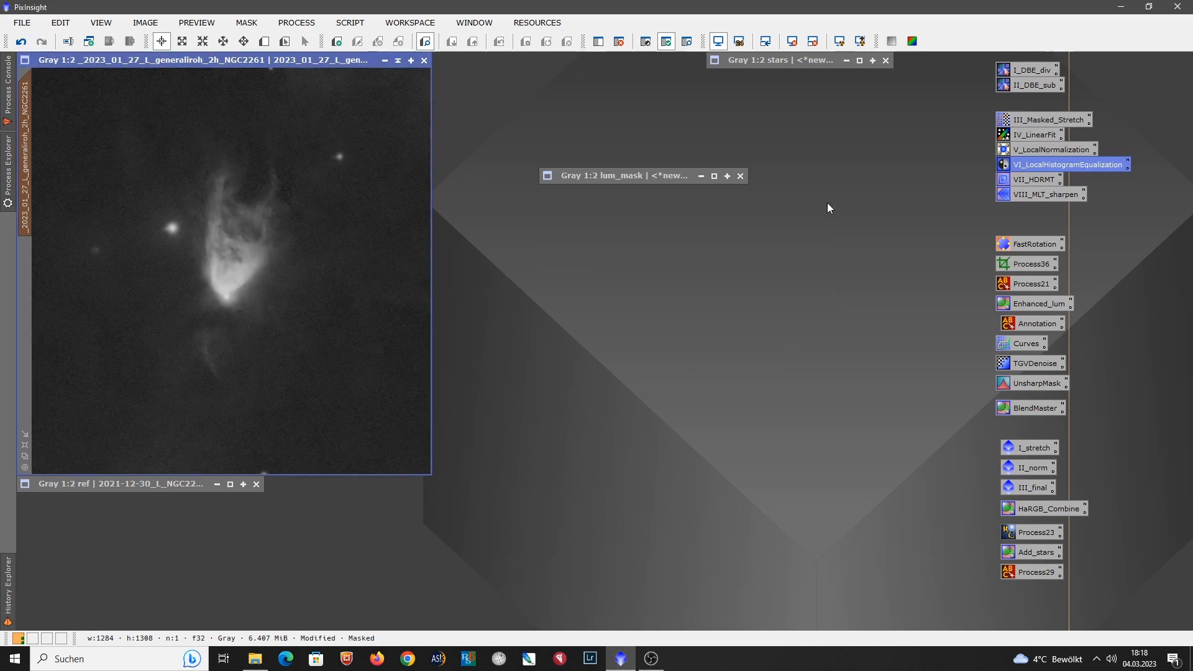
double_click(1027, 176)
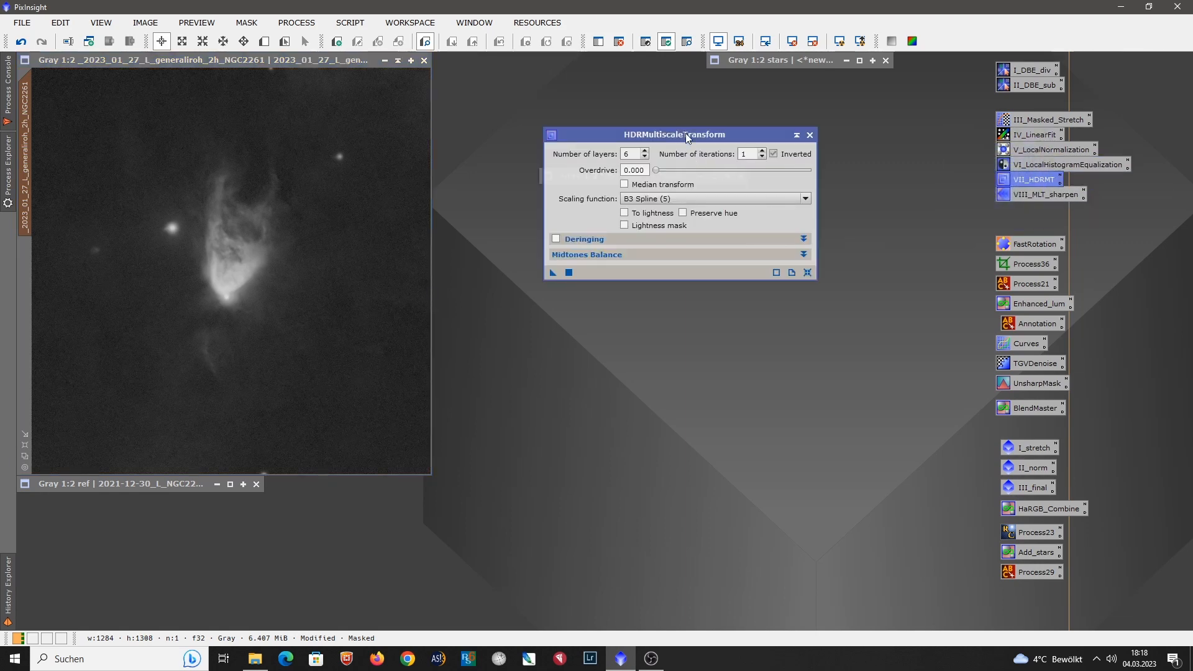
left_click_drag(685, 133, 666, 213)
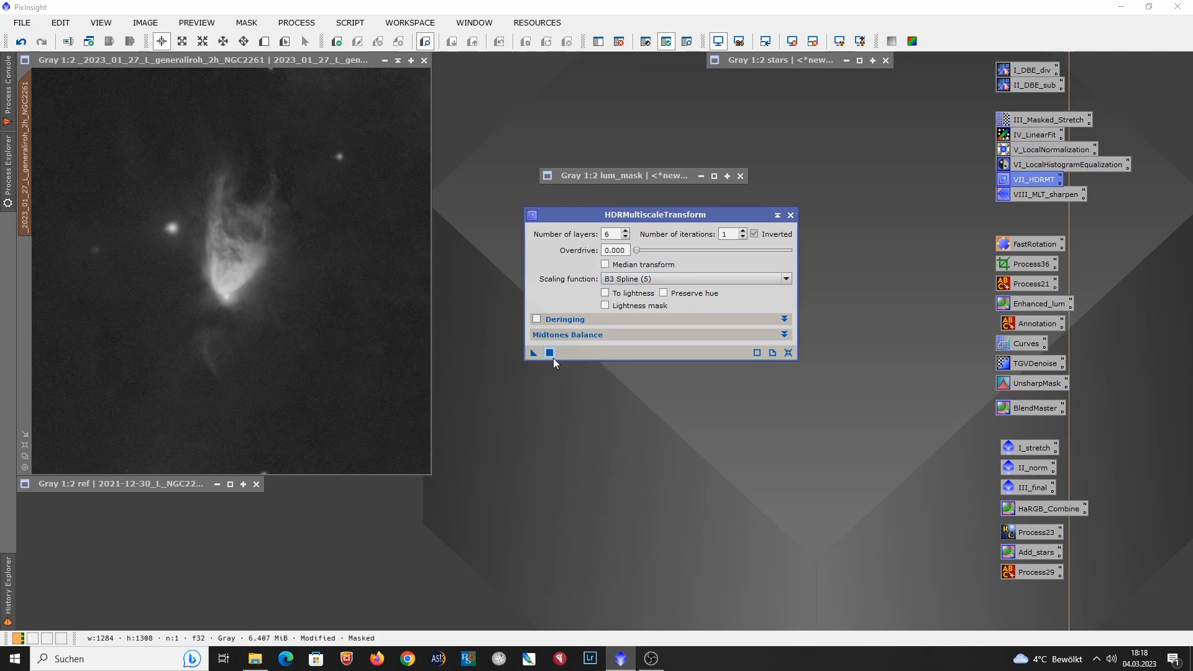
left_click_drag(534, 353, 288, 381)
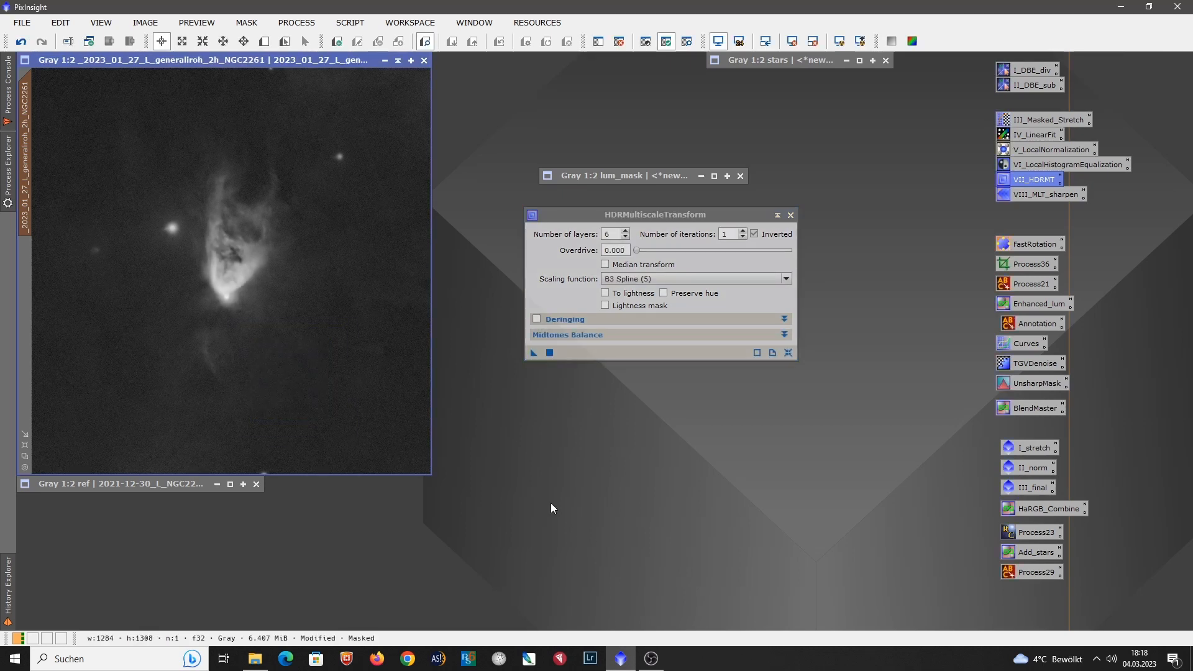
left_click(21, 41)
left_click(42, 41)
left_click(25, 47)
left_click(42, 43)
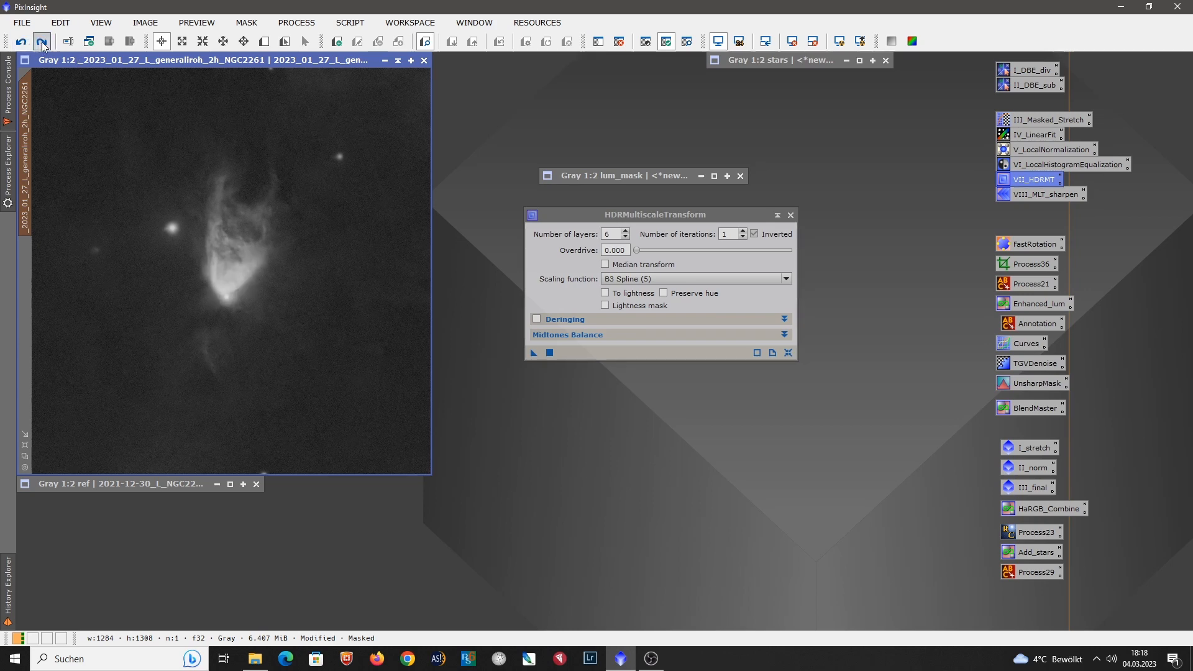
left_click(23, 41)
left_click(42, 42)
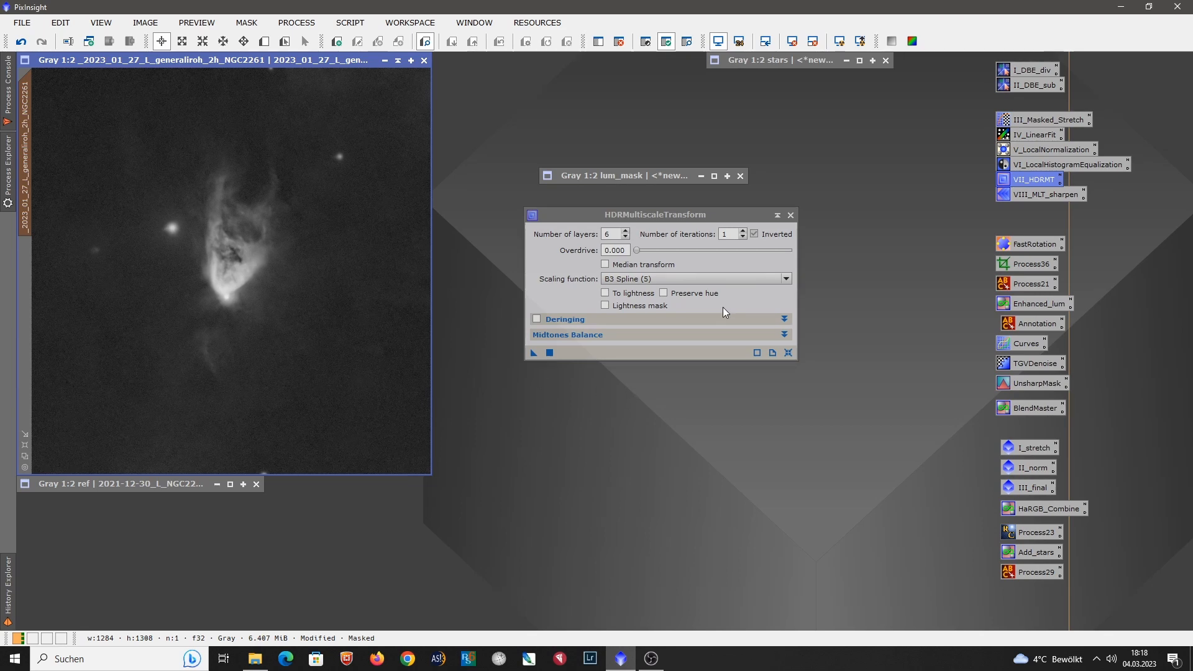
Step: Try HDRMultiscaleTransform with the Gaussian (11) scaling function in place of the previous application, compare before and after, and undo it
left_click(707, 277)
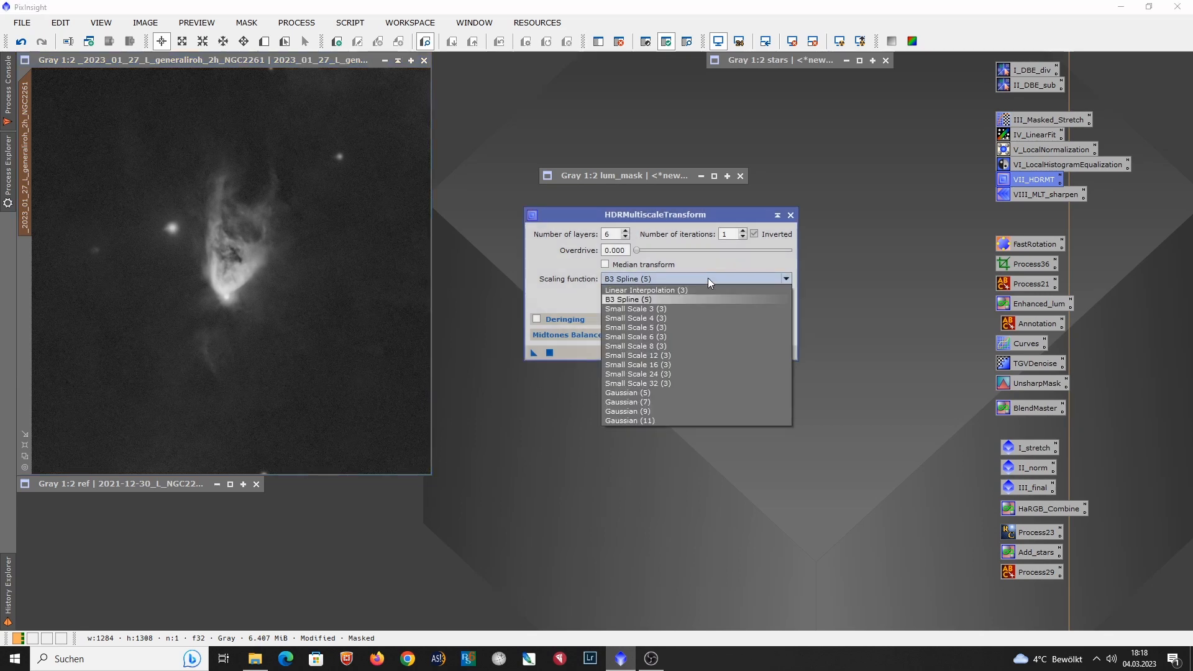
left_click(703, 420)
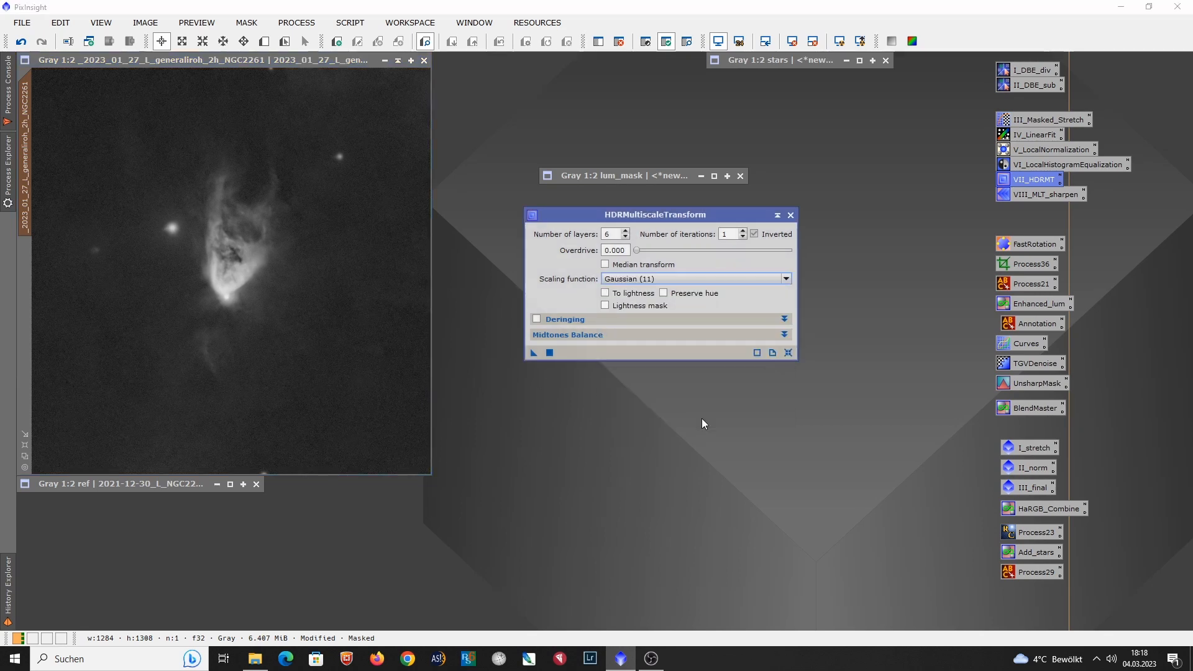
left_click(21, 41)
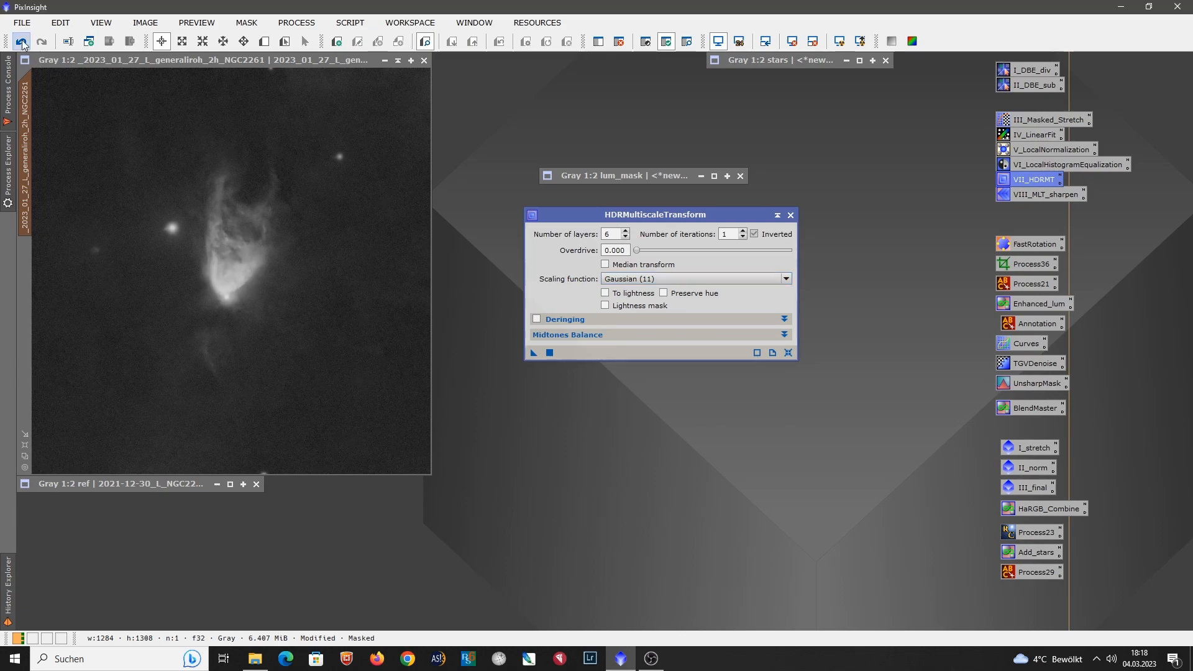
left_click_drag(533, 353, 329, 345)
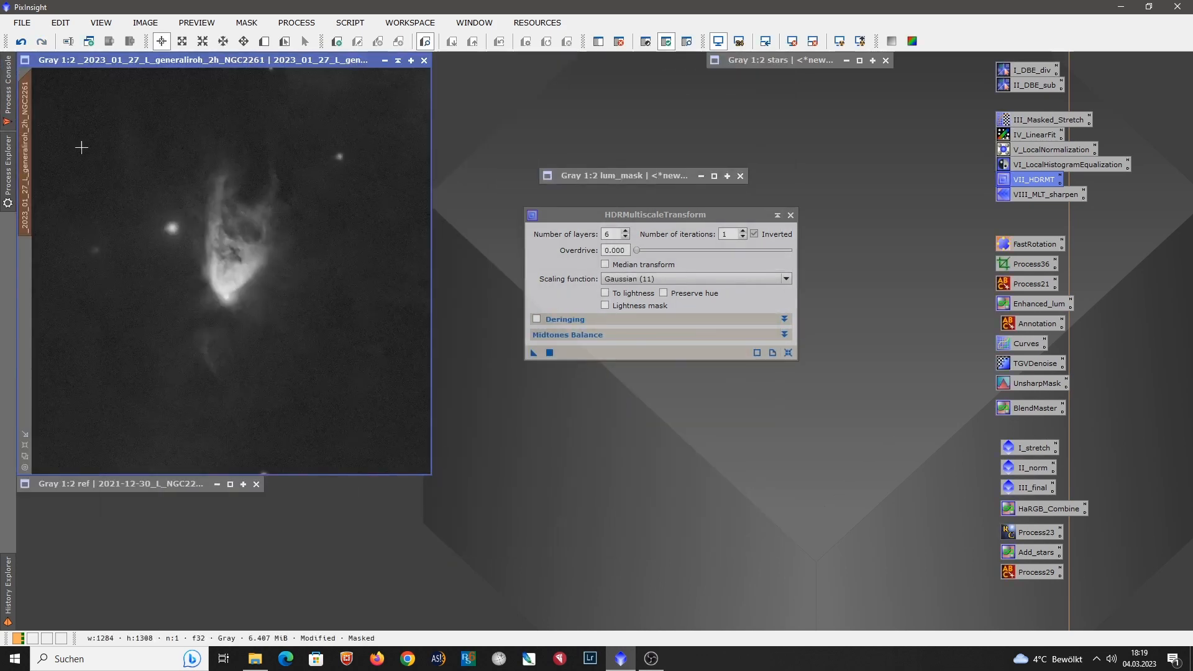
left_click(23, 43)
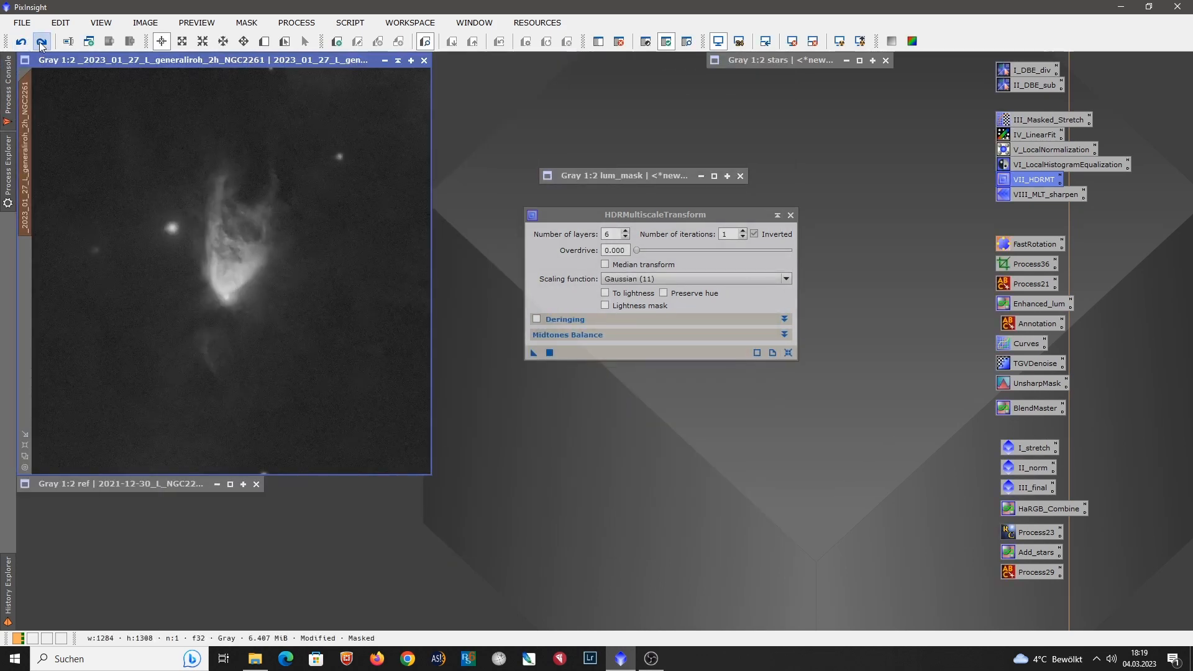
left_click(42, 43)
left_click(22, 43)
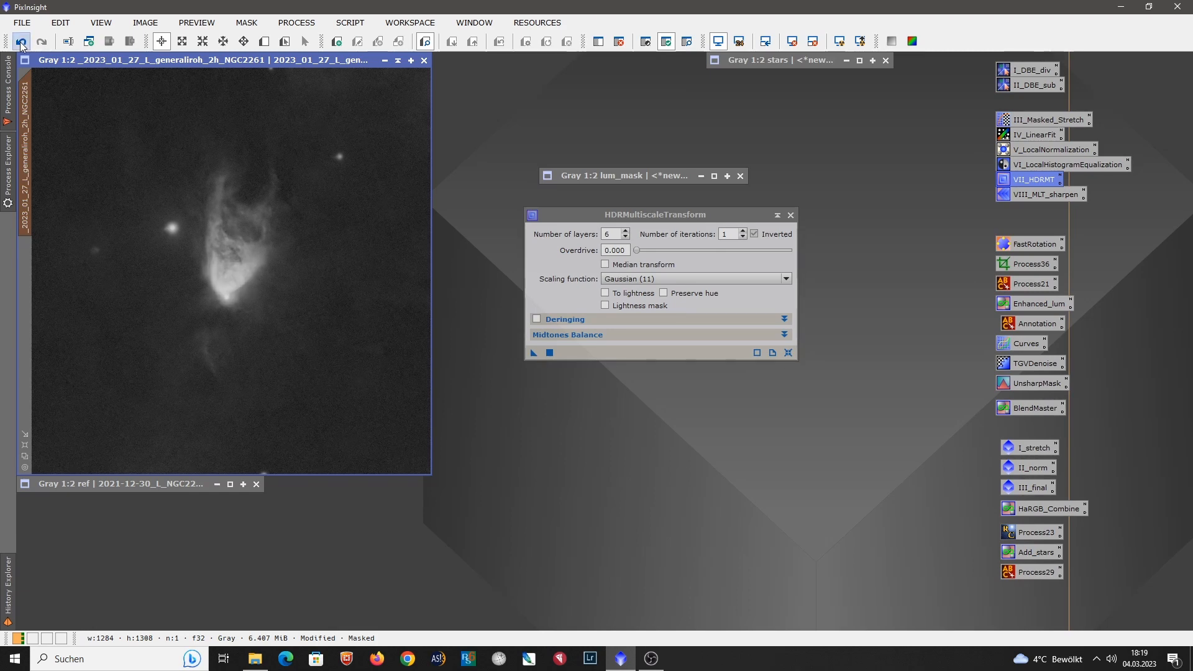
left_click(41, 43)
left_click(22, 42)
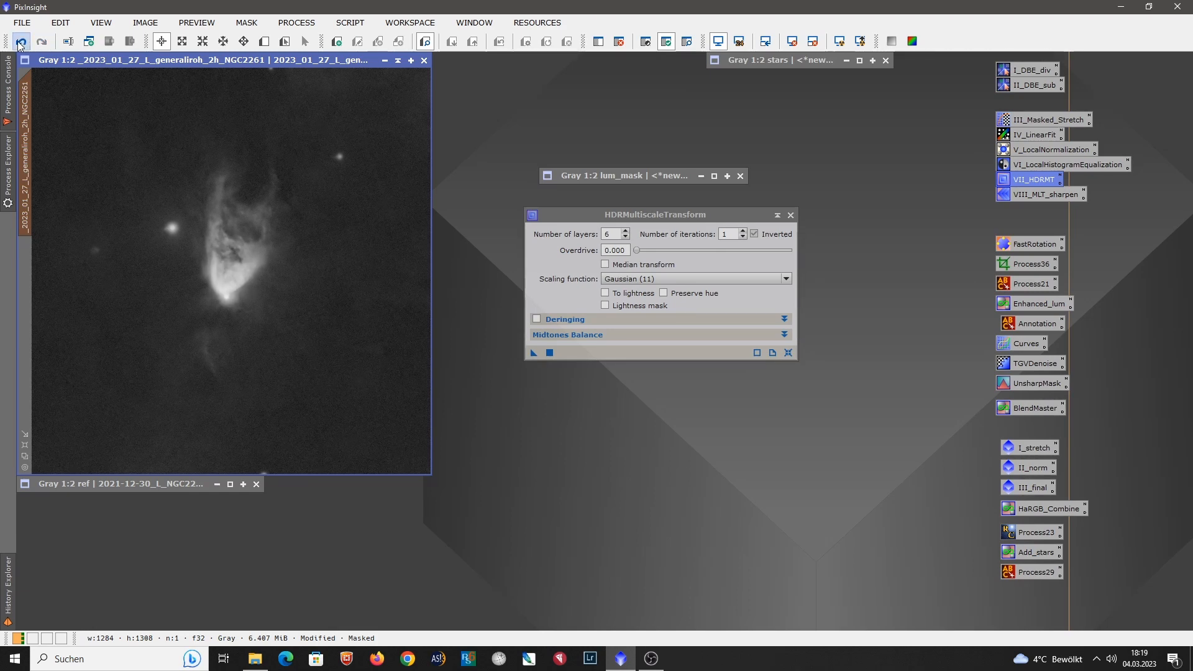
left_click(41, 43)
left_click(21, 42)
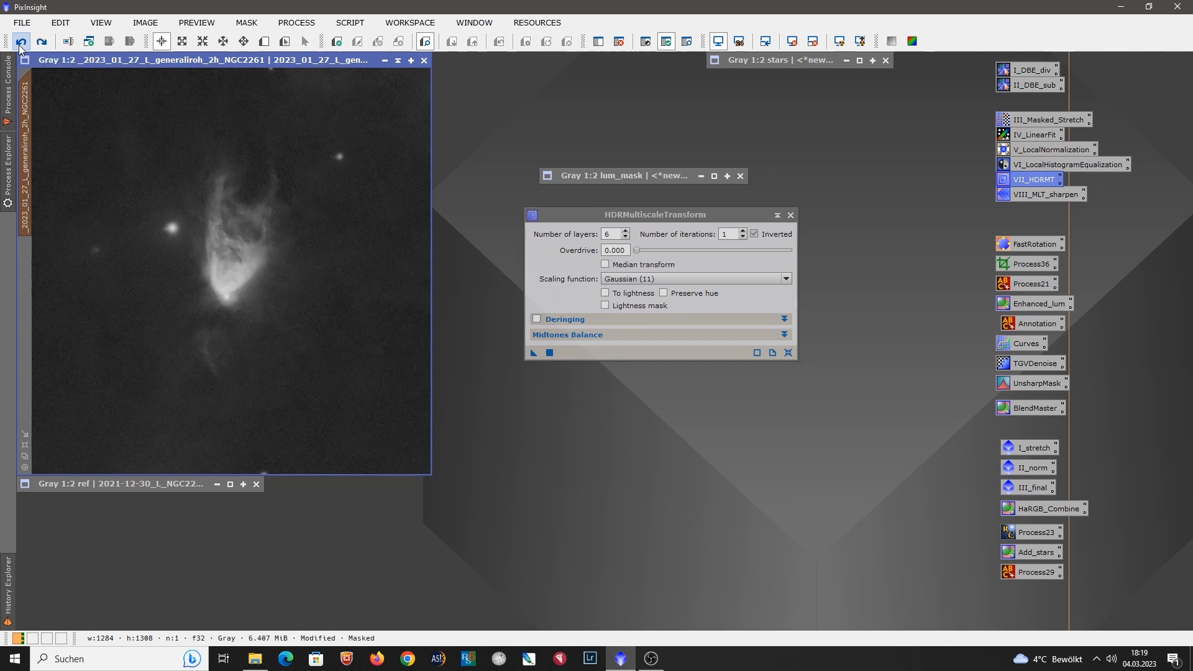
Step: Restore the B3 Spline (5) scaling function, reapply HDRMultiscaleTransform to the 2023-01-27 image and compare it with the unprocessed state
left_click(733, 278)
left_click(723, 297)
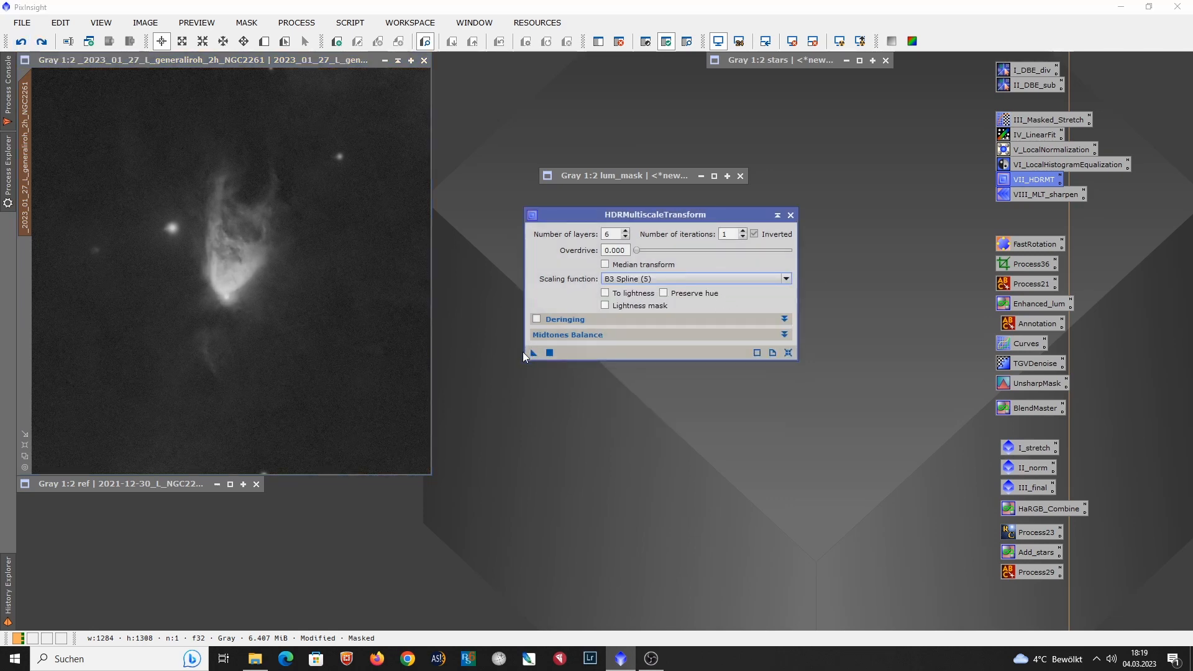
left_click_drag(531, 352, 323, 344)
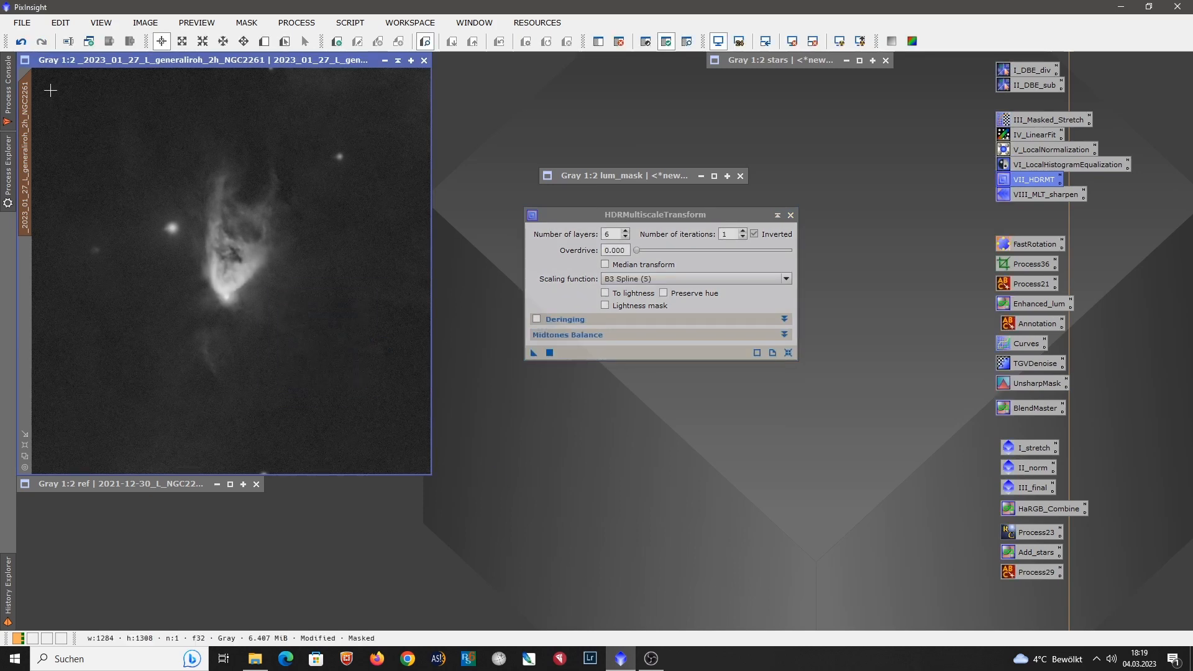
left_click(21, 41)
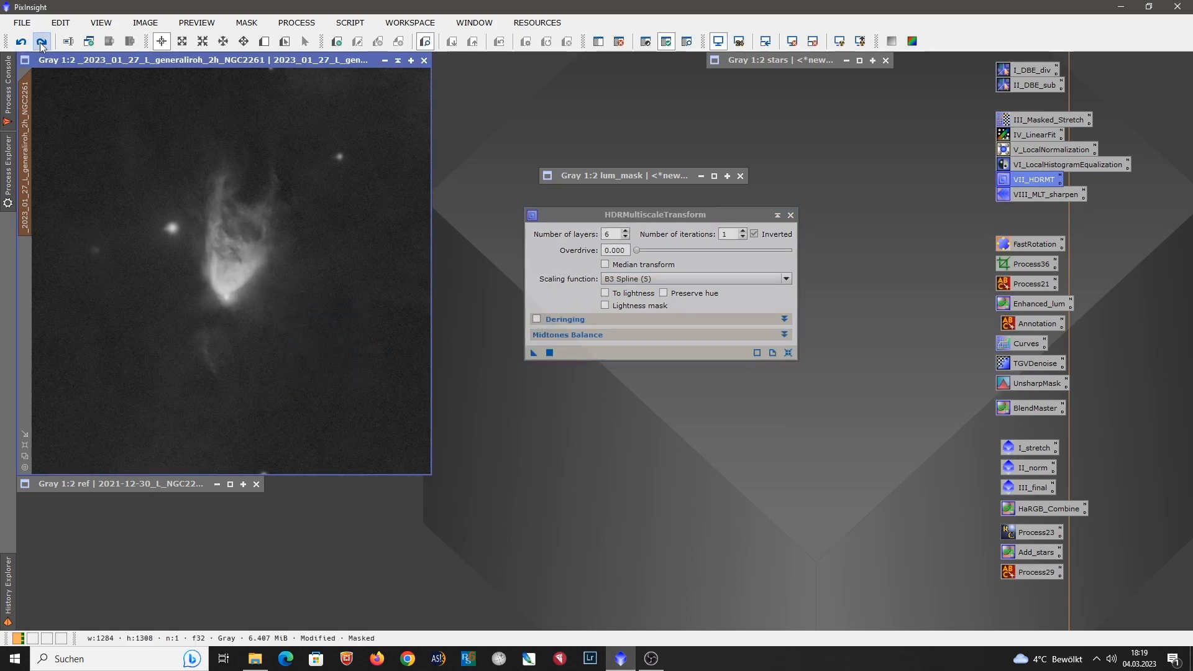
left_click(42, 41)
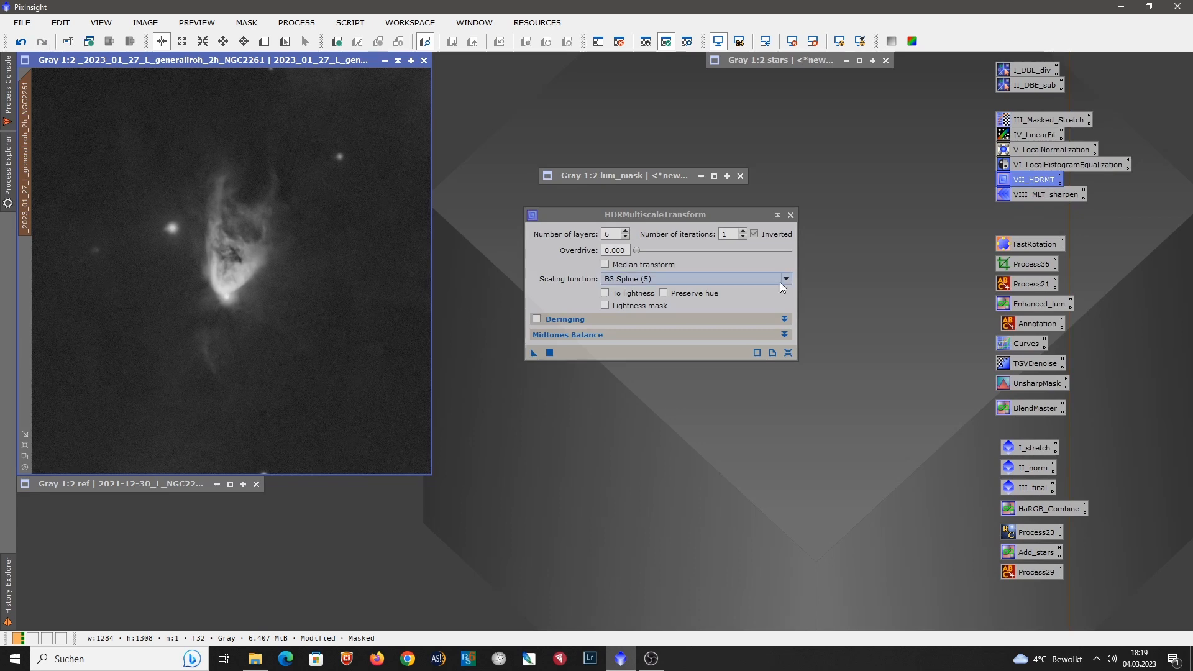
Step: Apply the saved VIII_MLT_sharpen process, with biases +0.300, +0.200 and +0.050 on layers 2 to 4, comparing nebula detail before and after
left_click(791, 215)
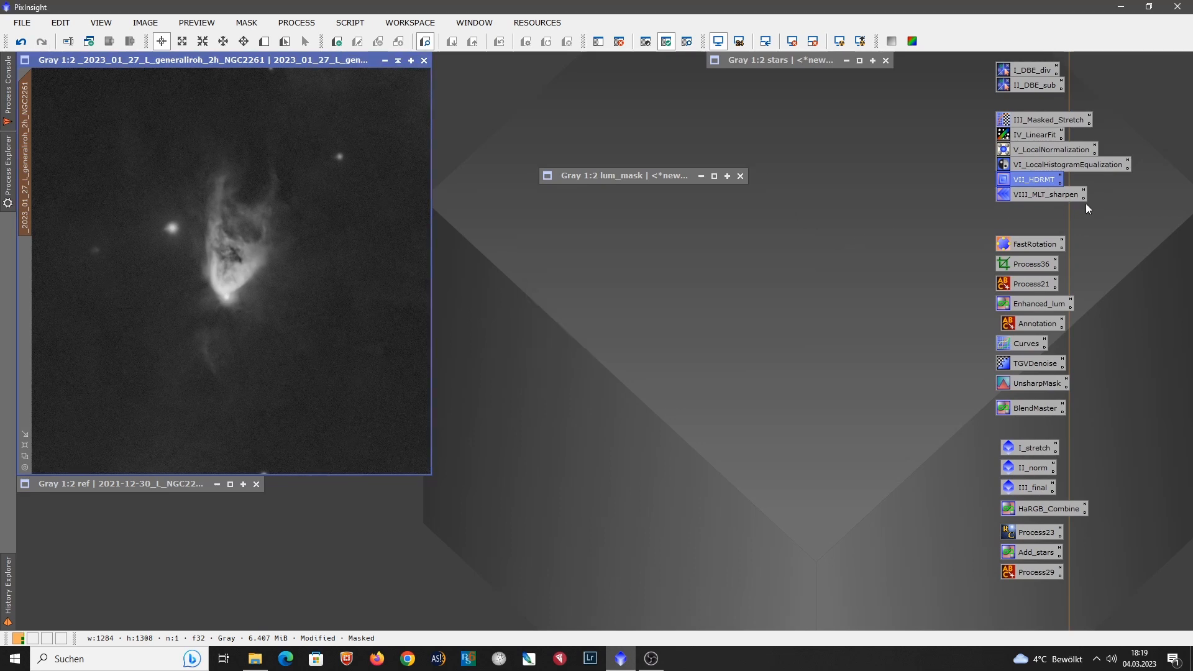
double_click(1053, 195)
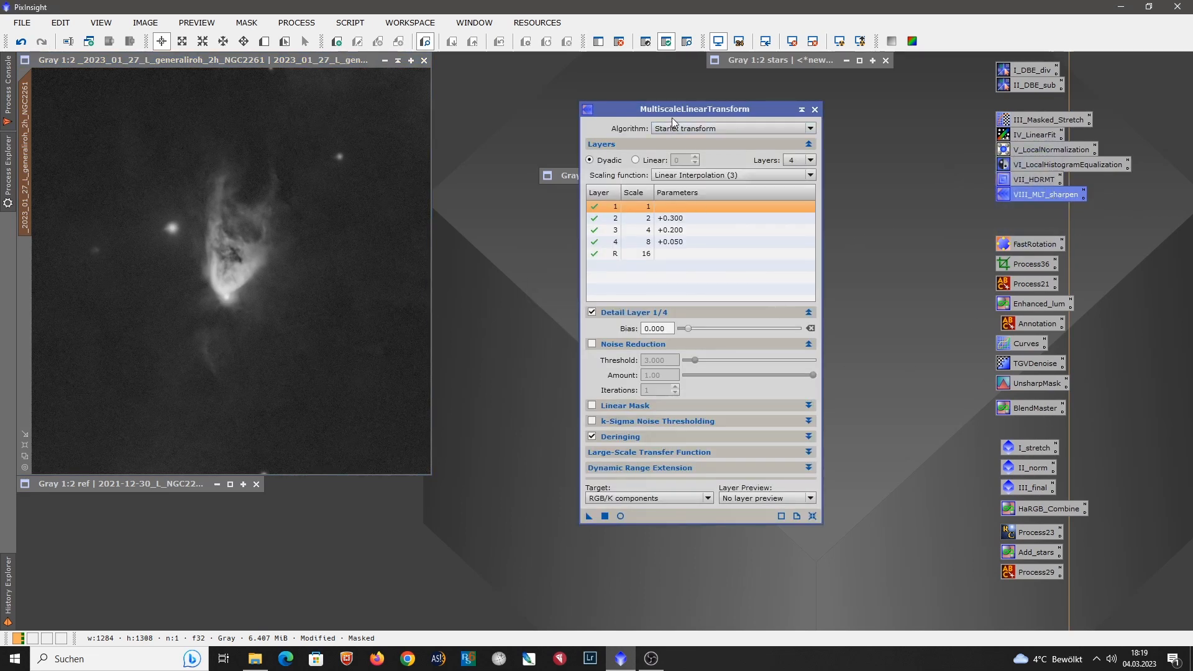
left_click_drag(674, 110, 632, 200)
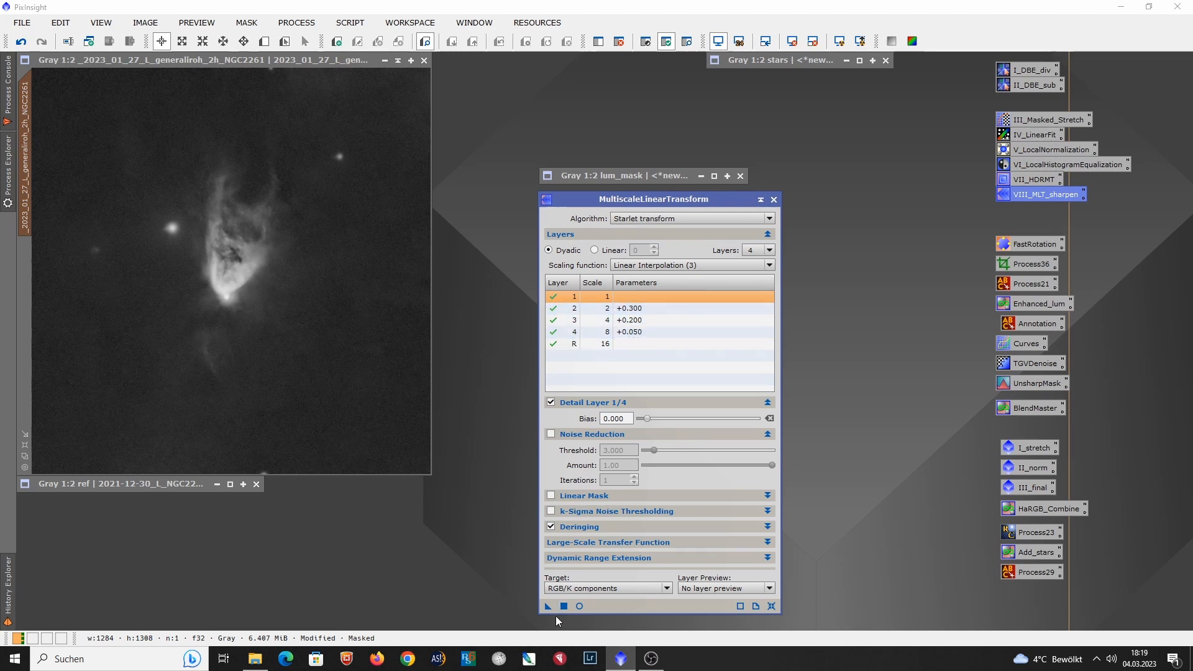
left_click_drag(548, 606, 223, 414)
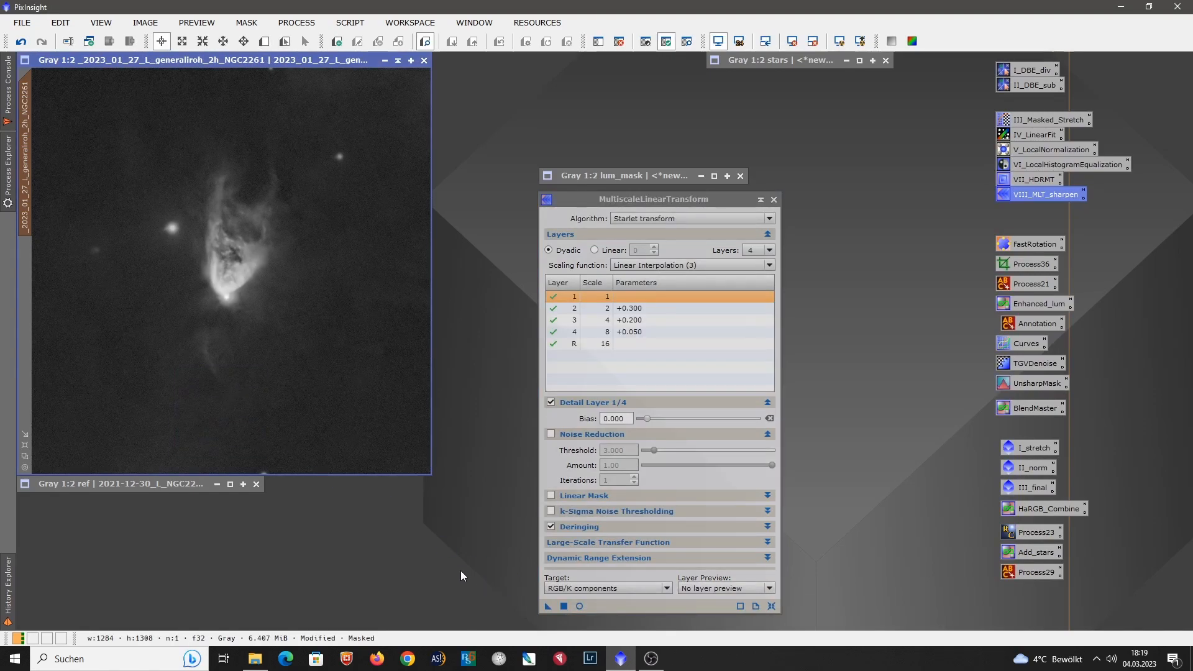
scroll(220, 290, "up", 1)
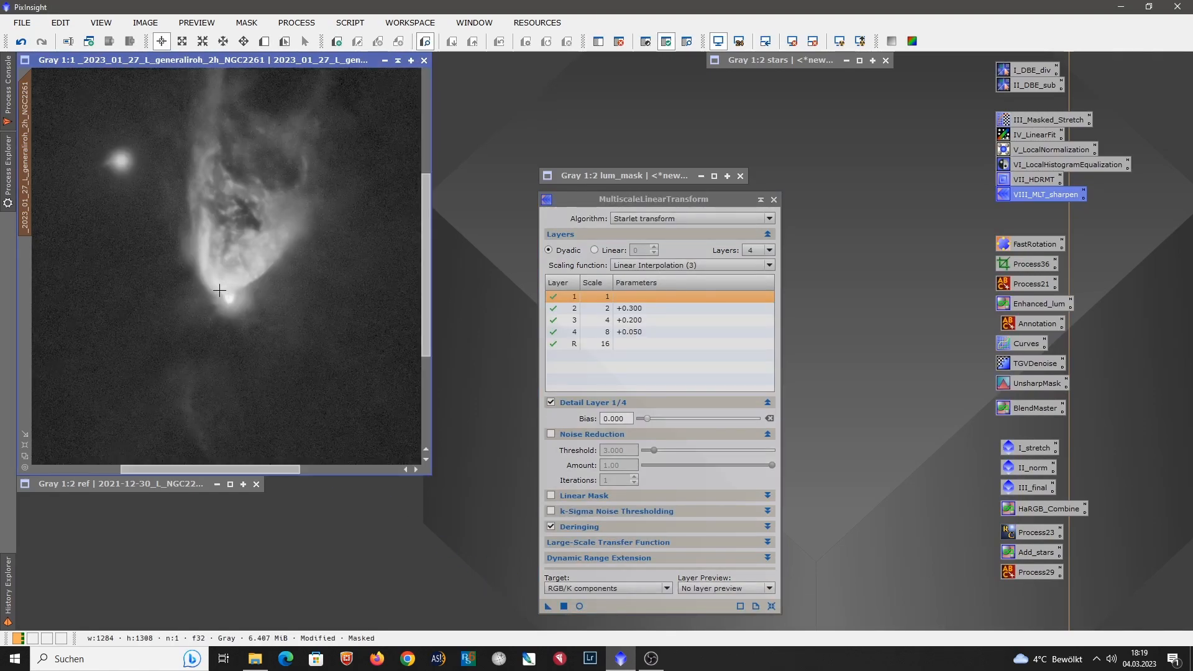
left_click(22, 41)
left_click(42, 42)
left_click(25, 42)
left_click(36, 42)
scroll(210, 254, "down", 1)
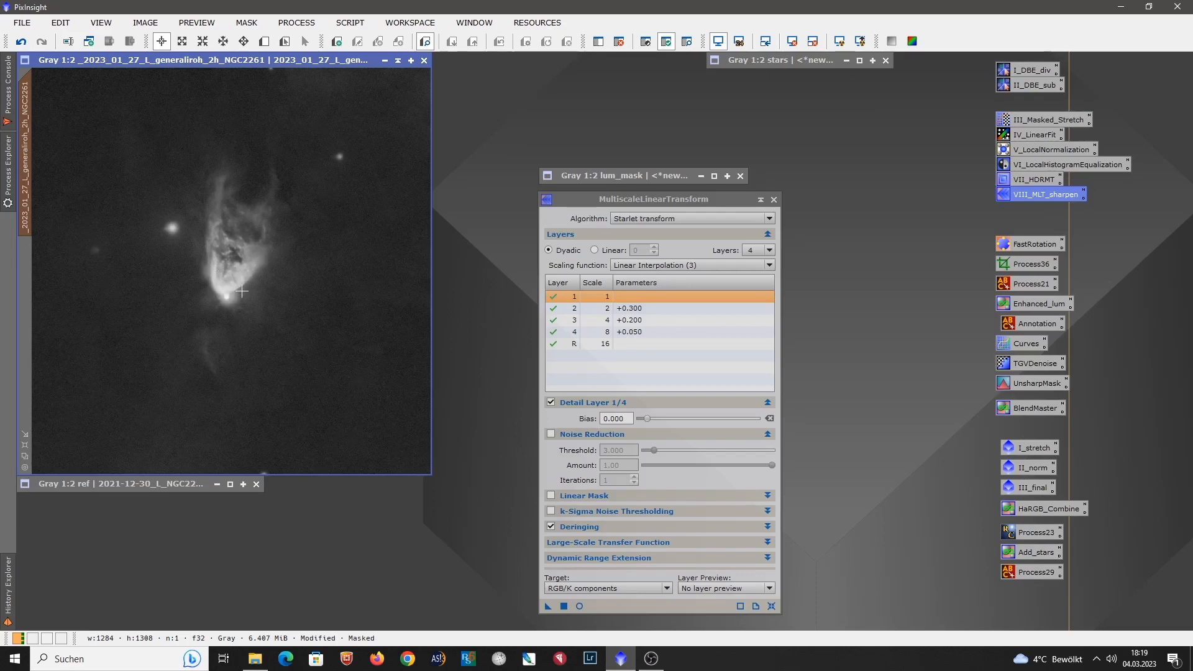
Step: Close MultiscaleLinearTransform and remove the mask from the 2023-01-27 image
left_click(776, 200)
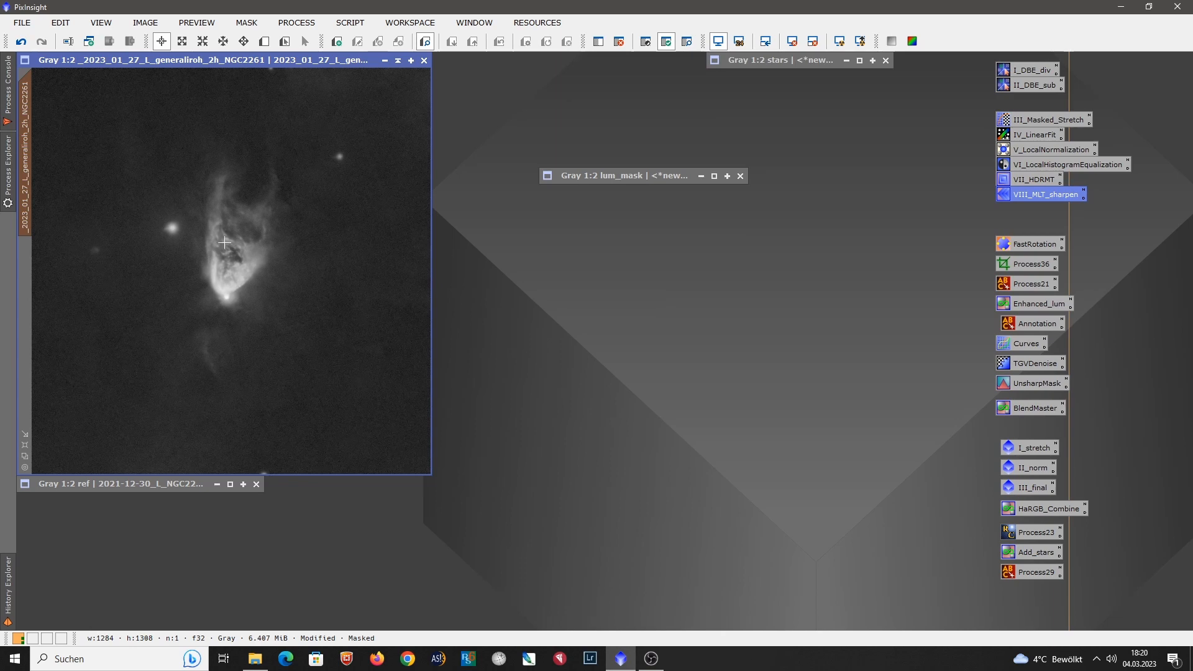
left_click(246, 22)
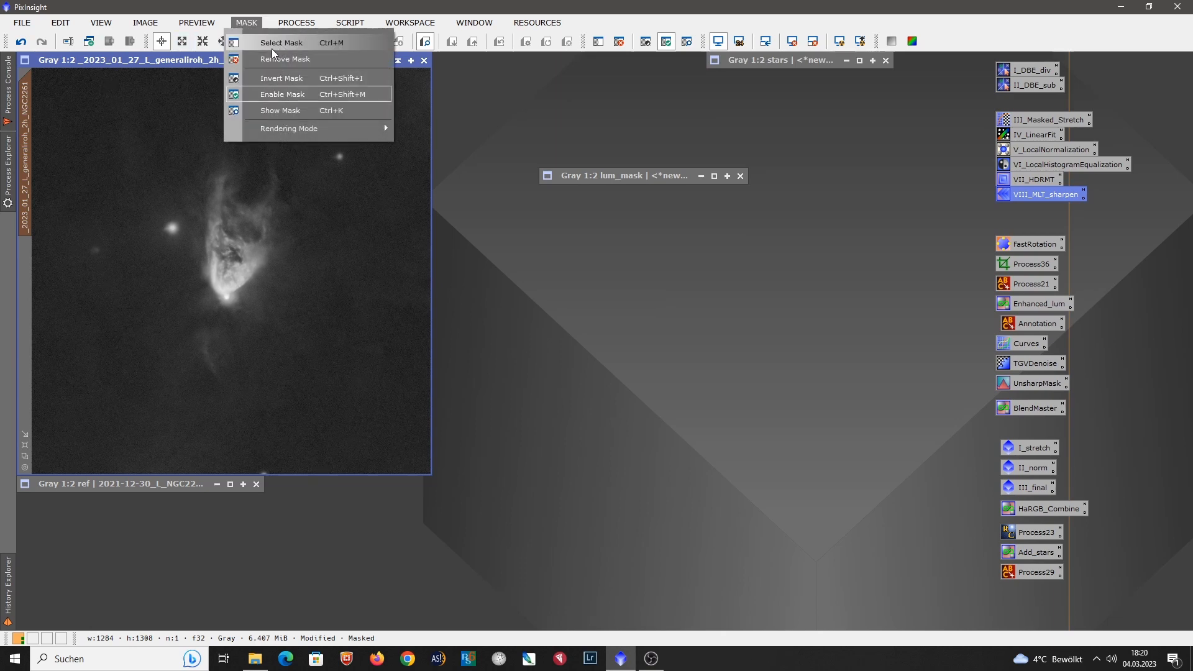
left_click(277, 58)
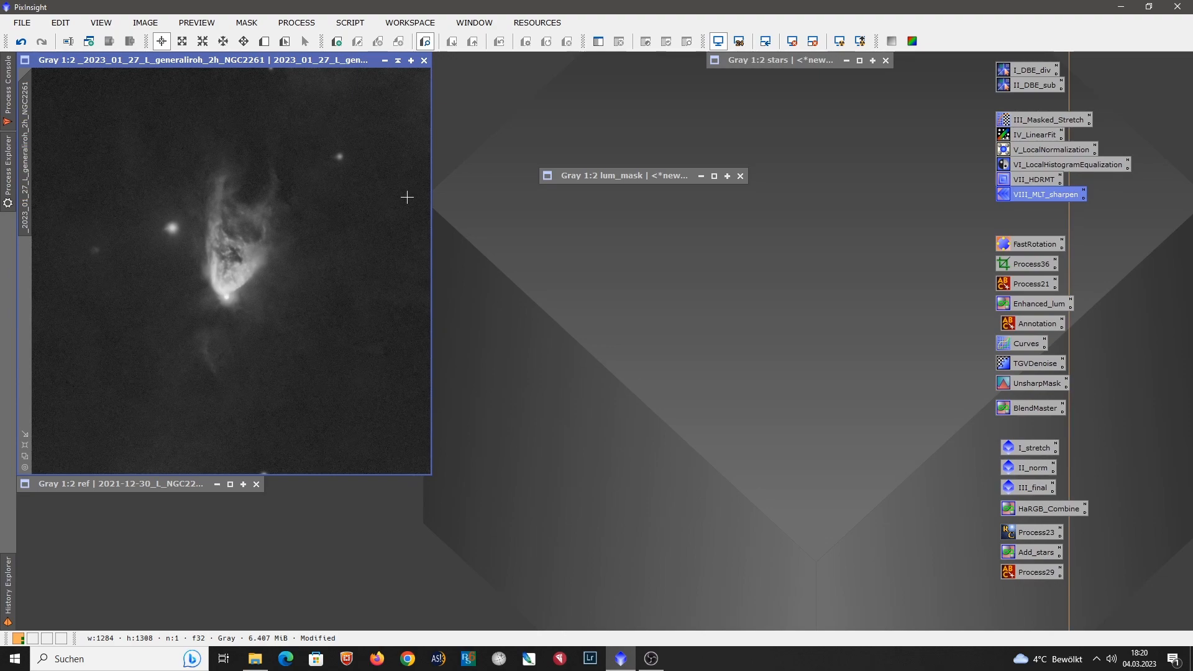
Step: Open the ImageIntegration process and review its Pixel Rejection (1) settings, leaving that section collapsed
left_click(299, 23)
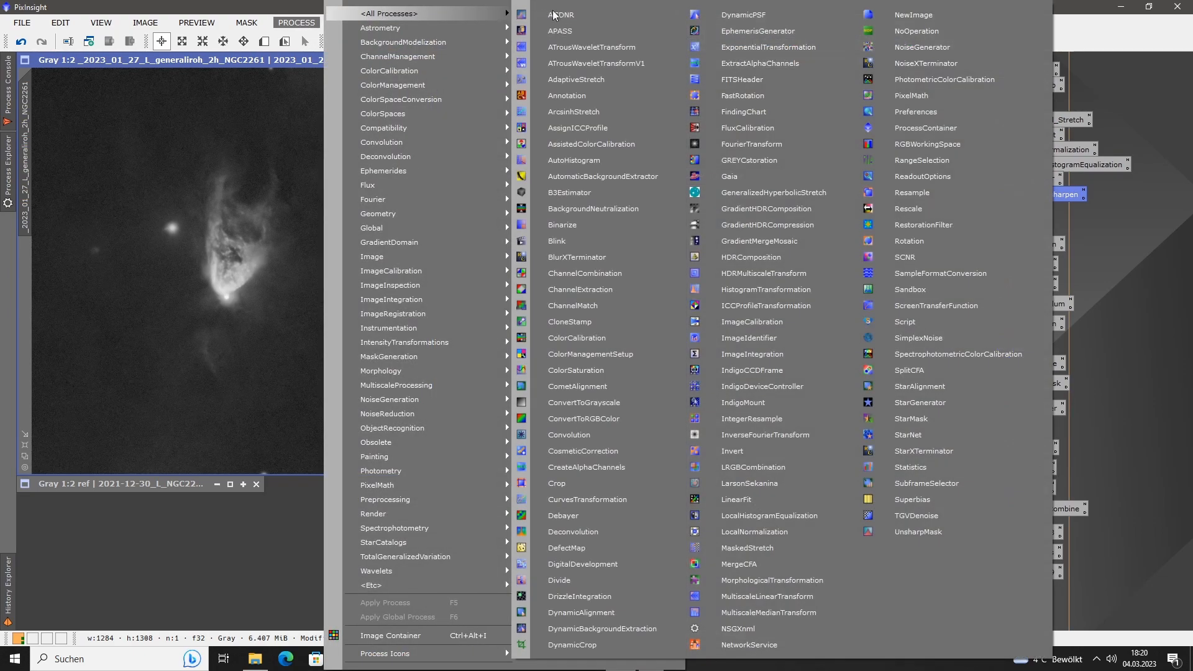
mouse_move(435, 13)
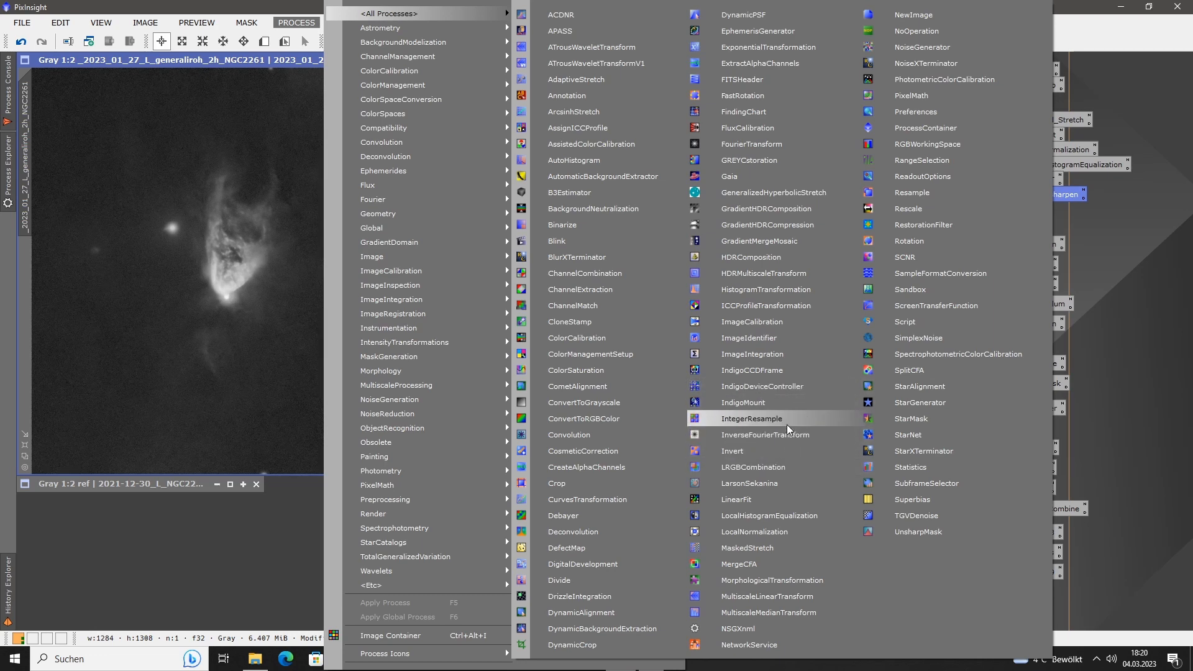
left_click(786, 354)
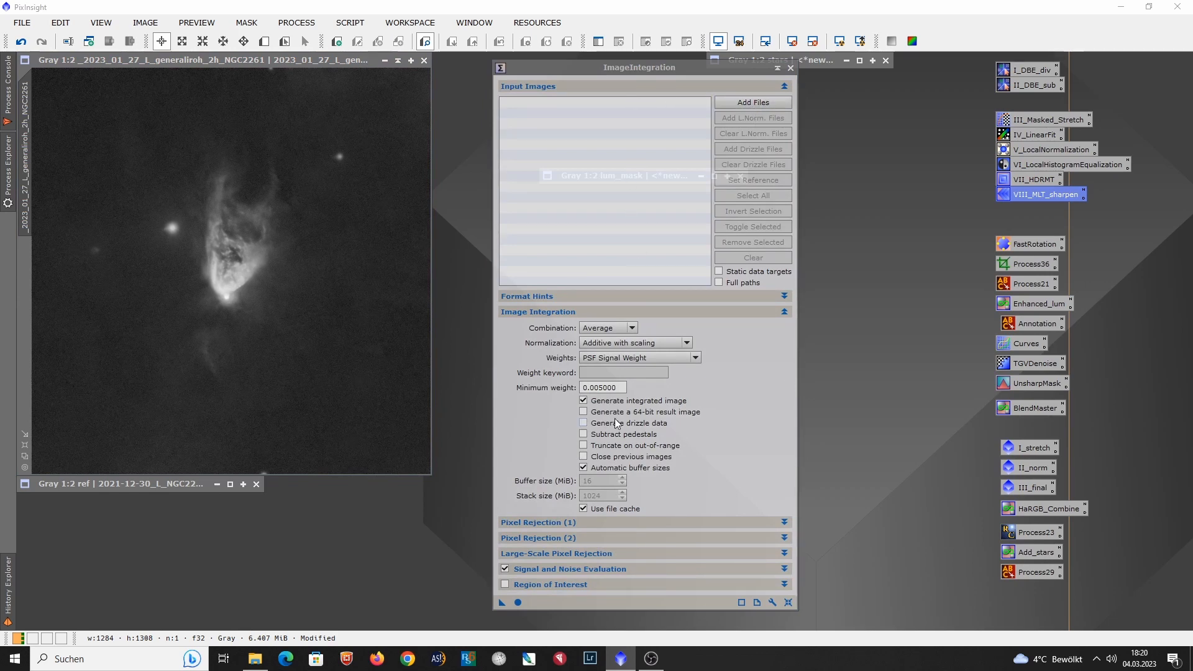
left_click(622, 522)
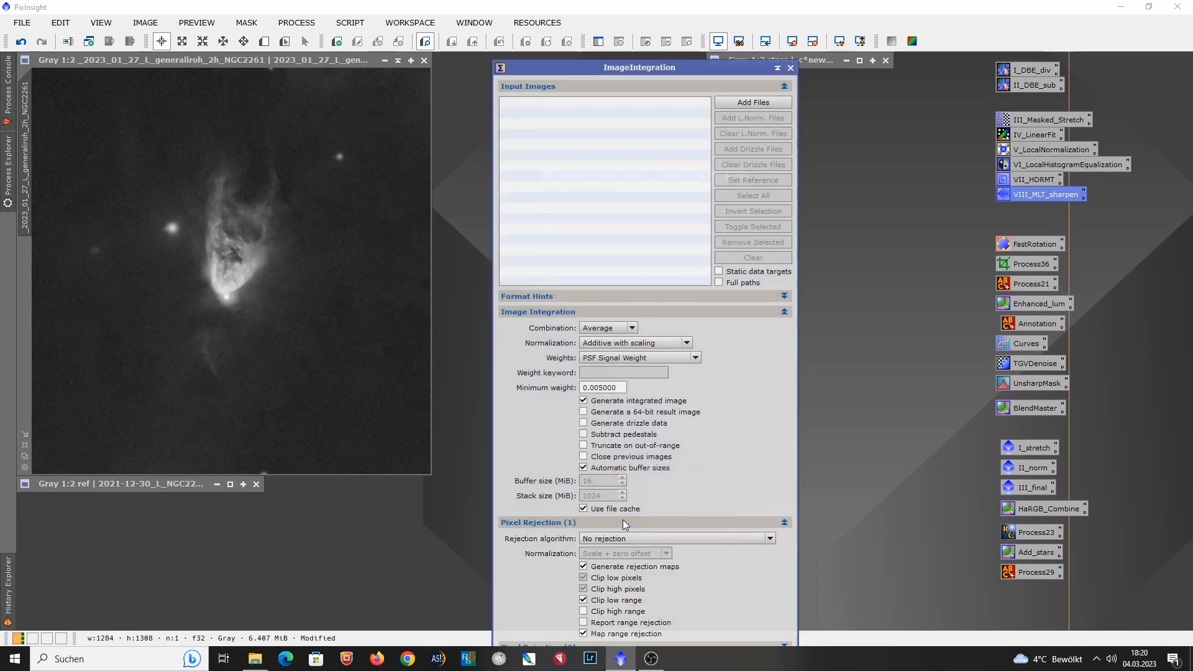
left_click(624, 522)
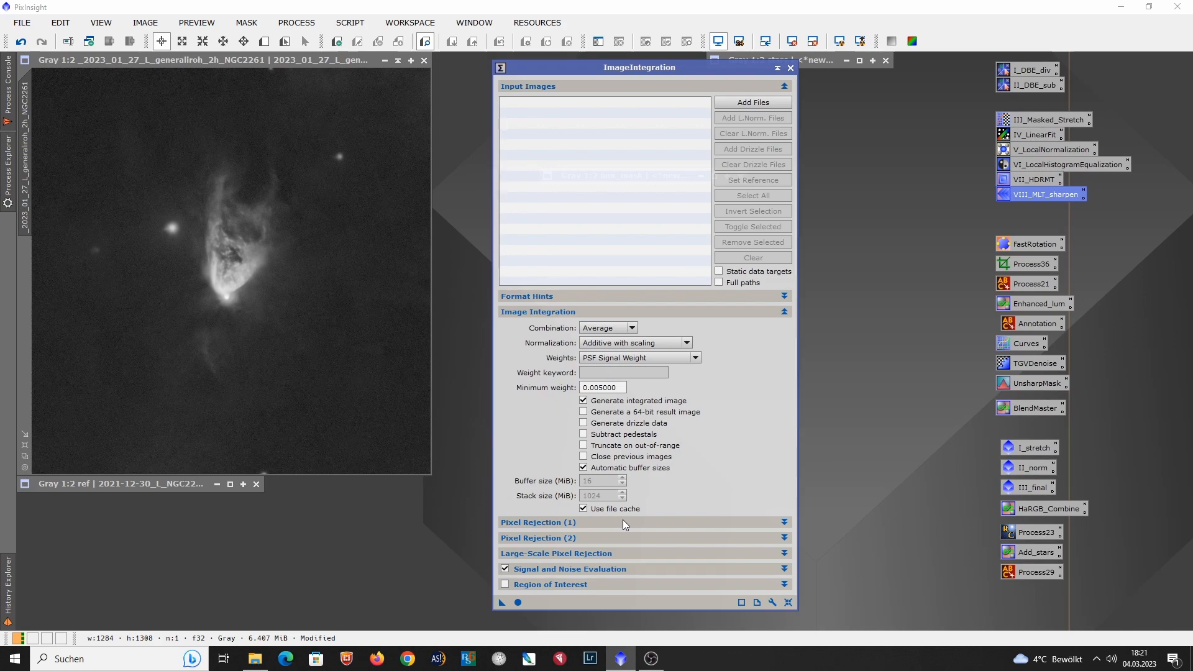
Step: Switch to File Explorer and review the averaged frames in NGC2261_weekly_avg_2022-2023/02_5-day_average, then return to PixInsight
left_click(256, 664)
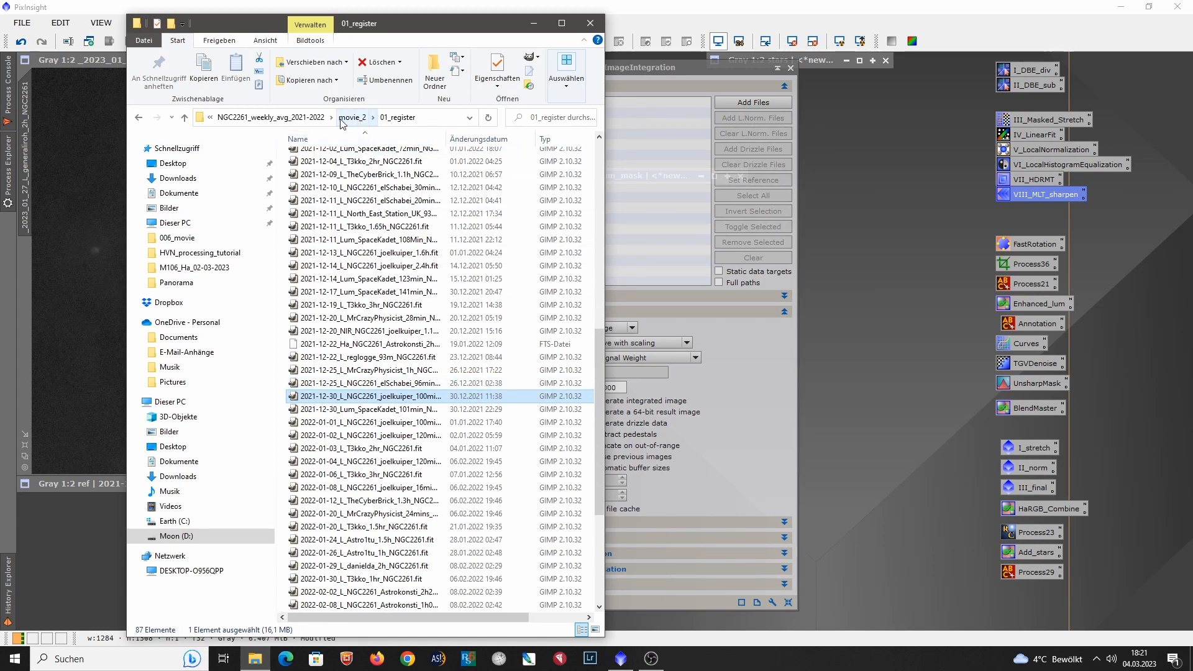
left_click(295, 118)
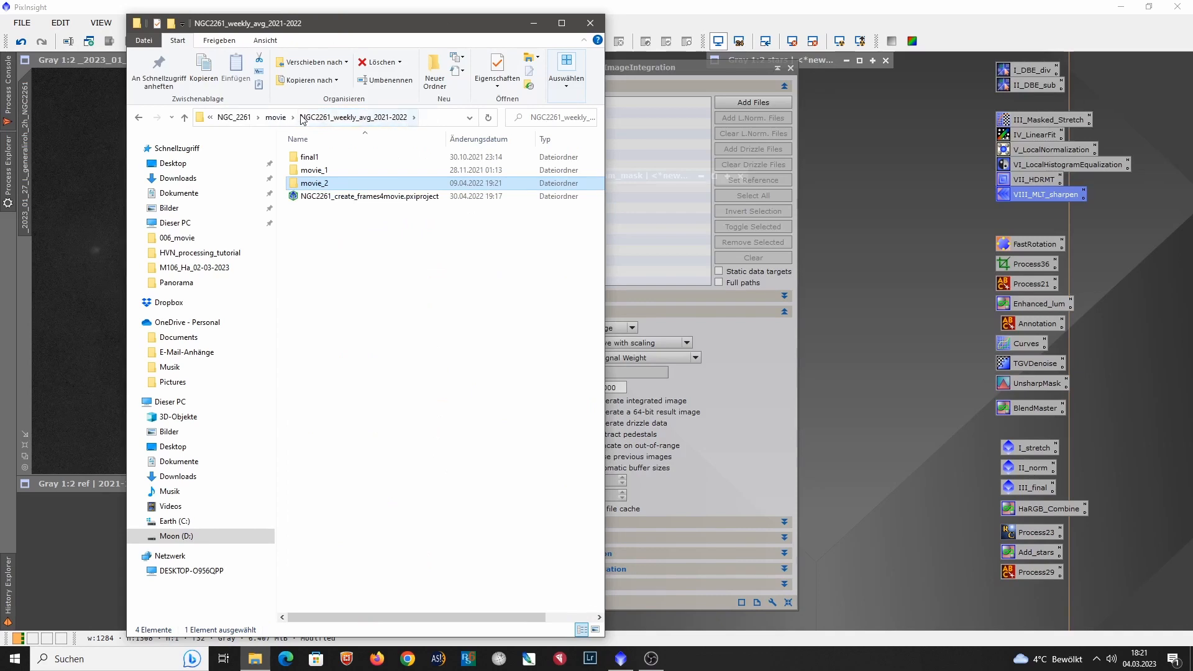
left_click(295, 118)
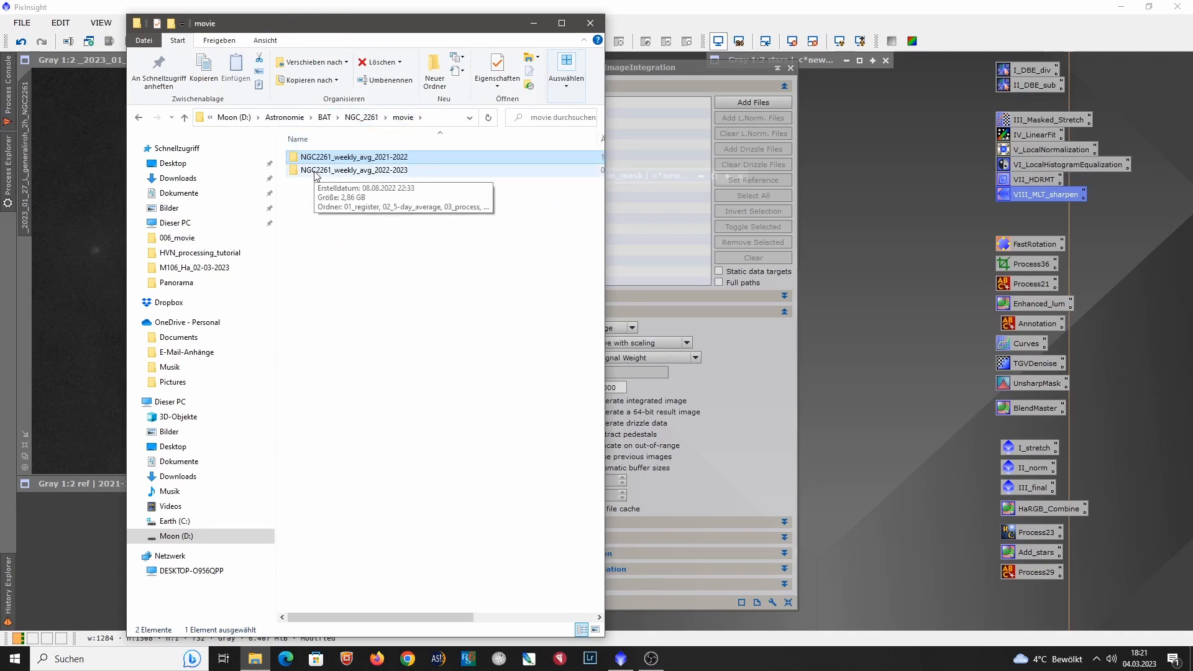
double_click(315, 170)
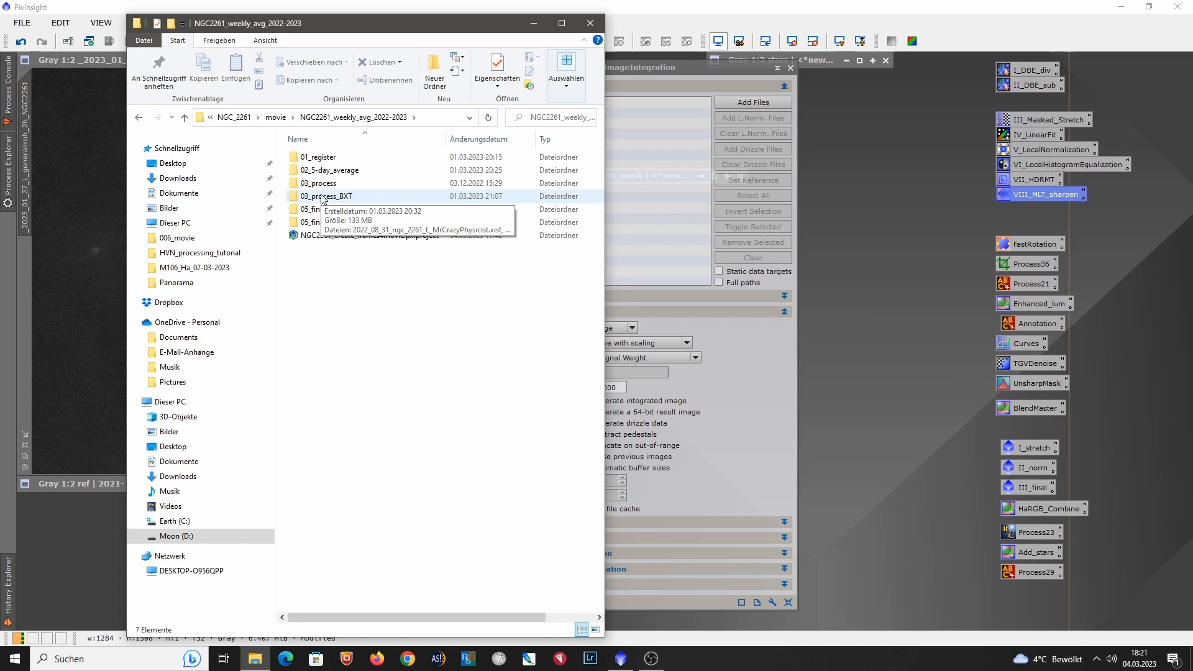
double_click(349, 170)
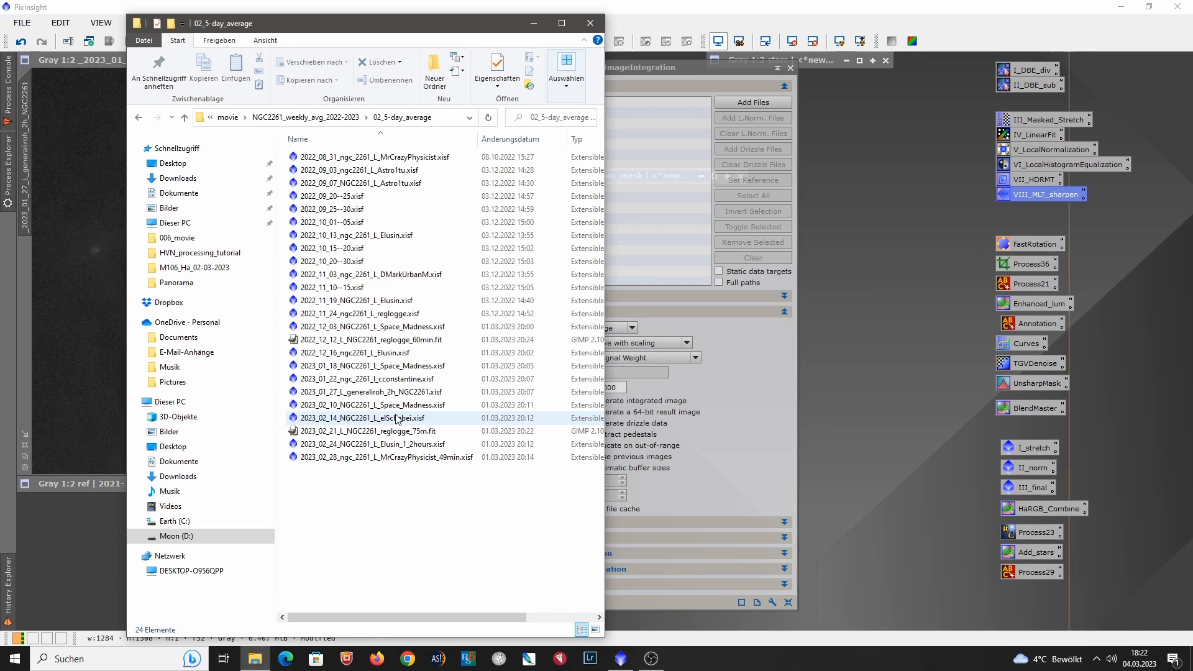
left_click(533, 25)
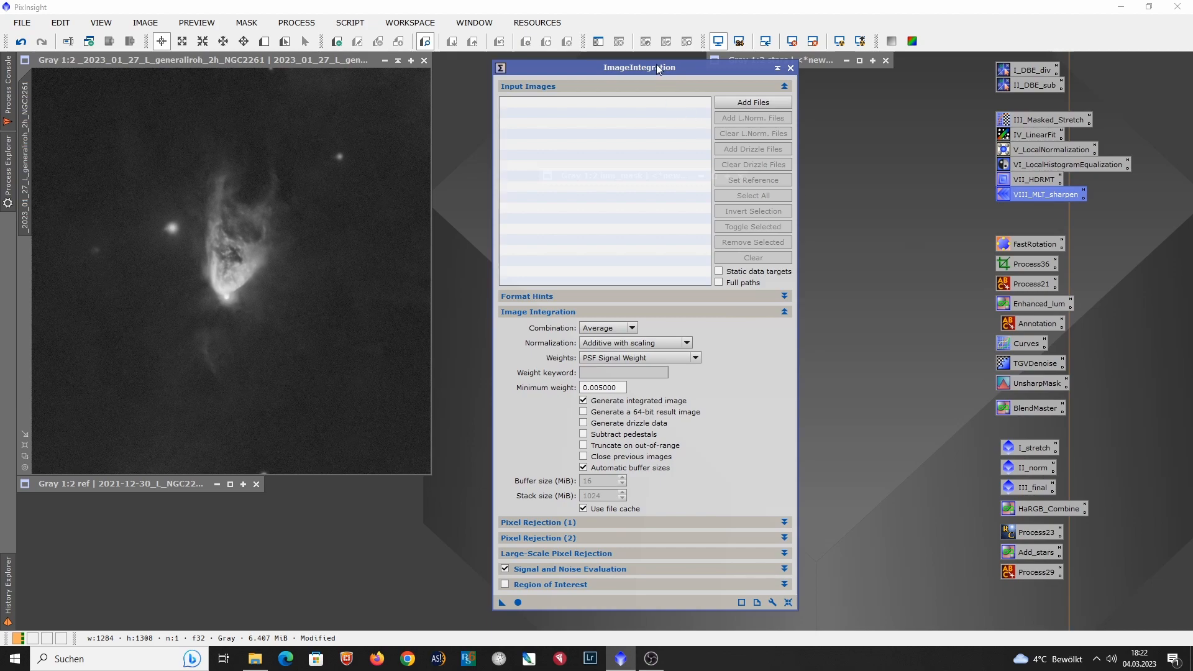
Step: Close ImageIntegration and inspect the background noise of the 2023-01-27 image at 1:1
left_click_drag(657, 65, 668, 80)
left_click(802, 83)
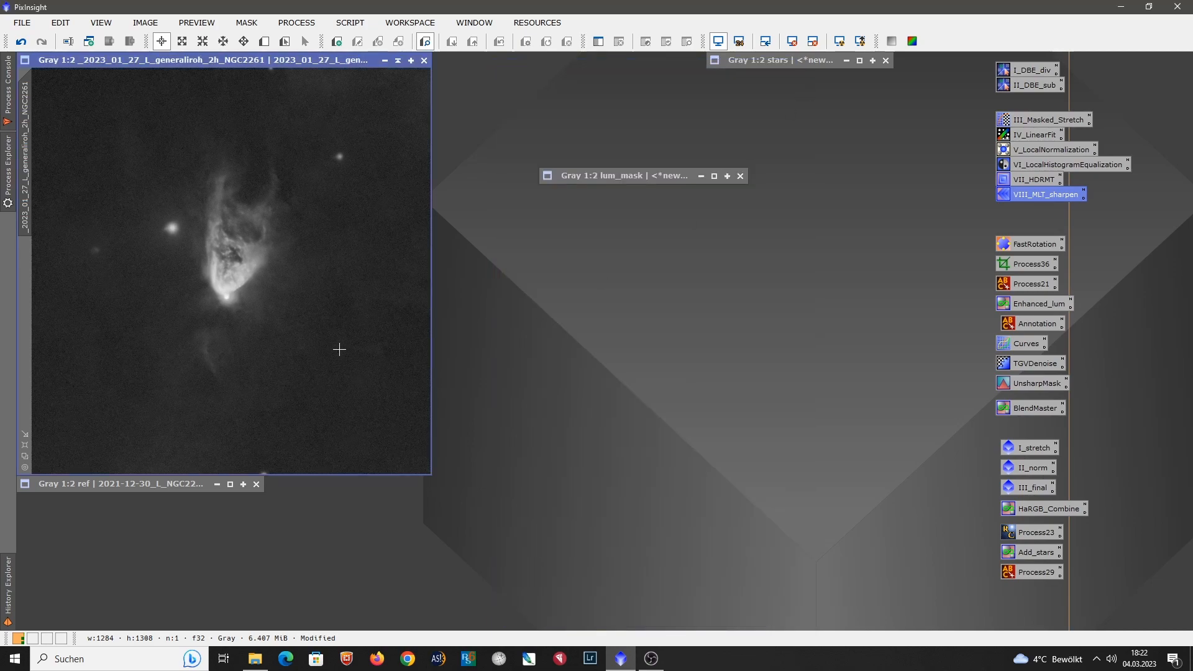
scroll(337, 351, "up", 1)
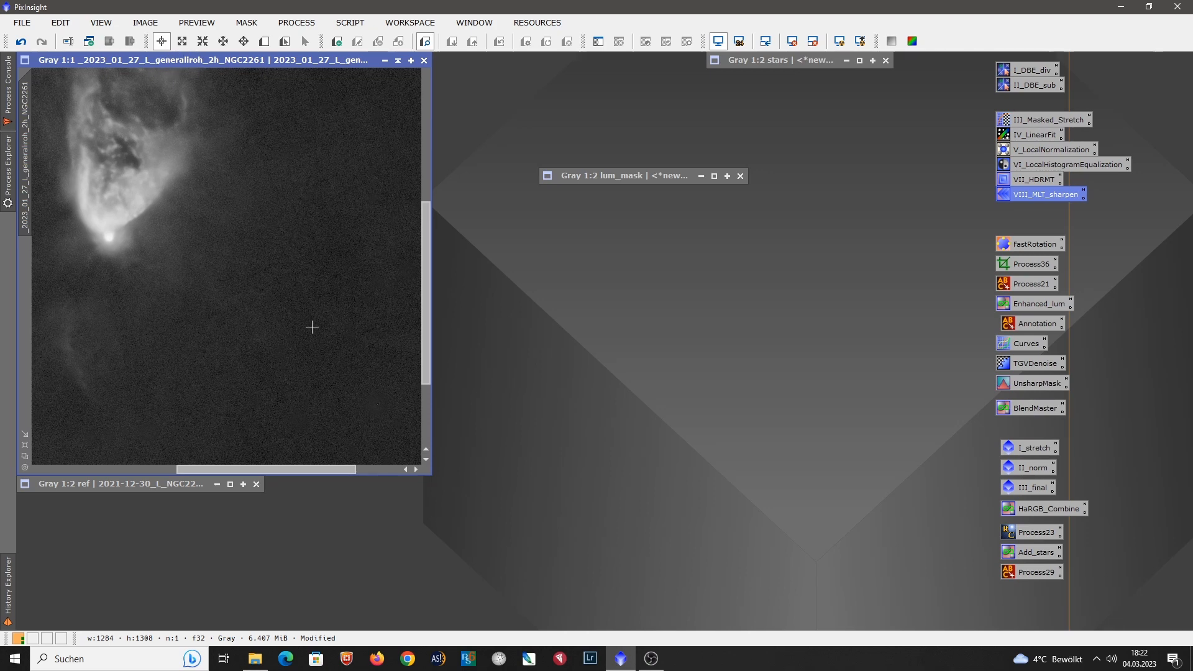
scroll(312, 327, "down", 1)
scroll(349, 368, "up", 1)
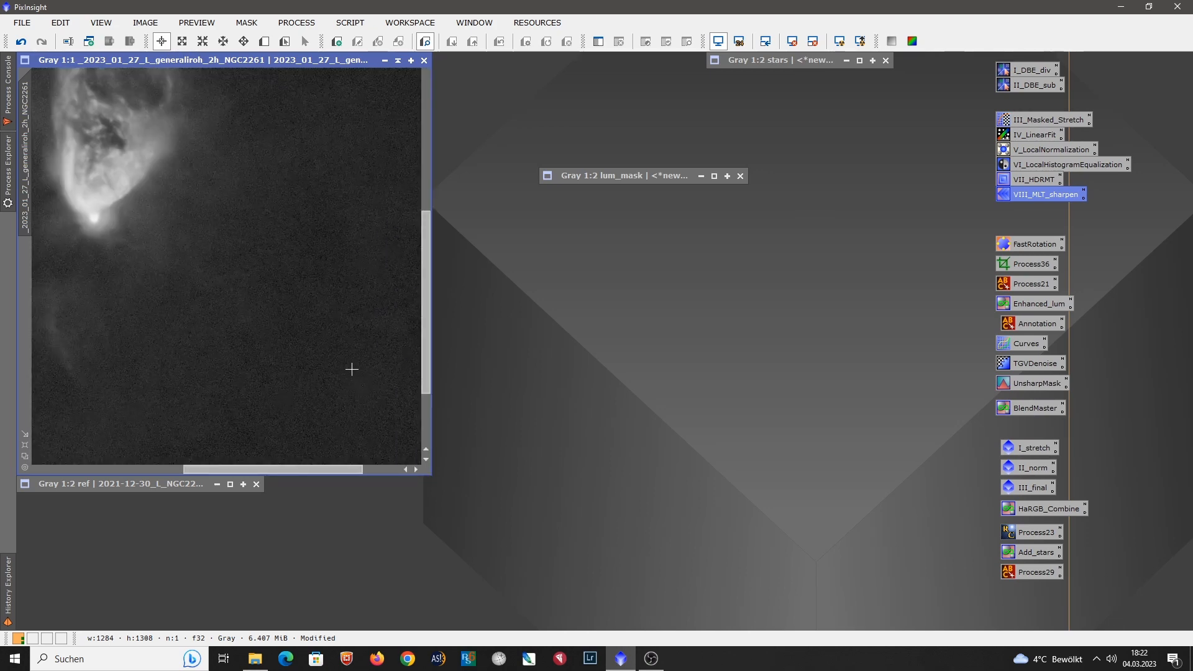
Step: Apply NoiseXTerminator to the 2023-01-27 image with Denoise set to 0.75
left_click(297, 22)
mouse_move(435, 14)
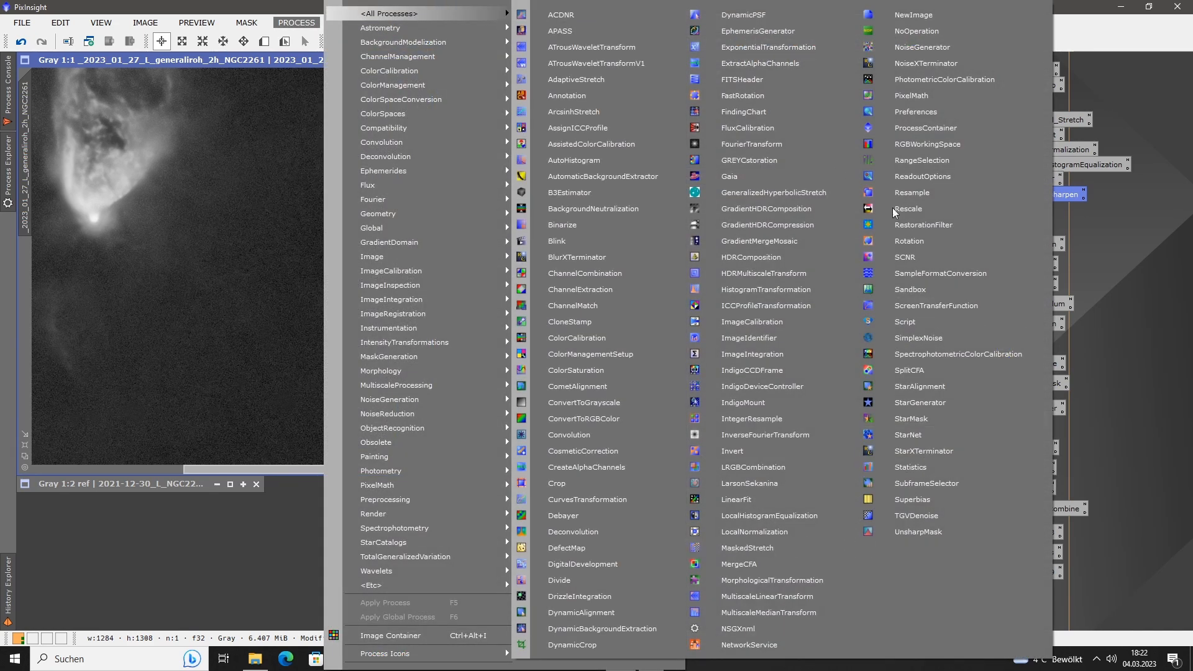
left_click(935, 64)
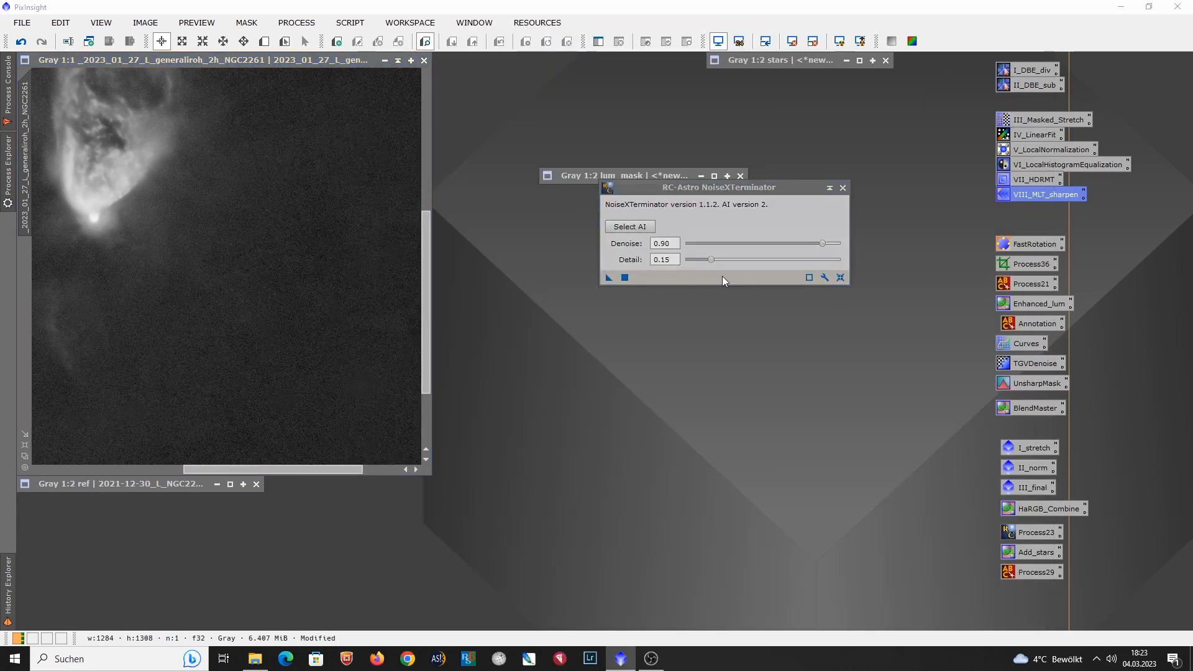
left_click_drag(823, 243, 800, 247)
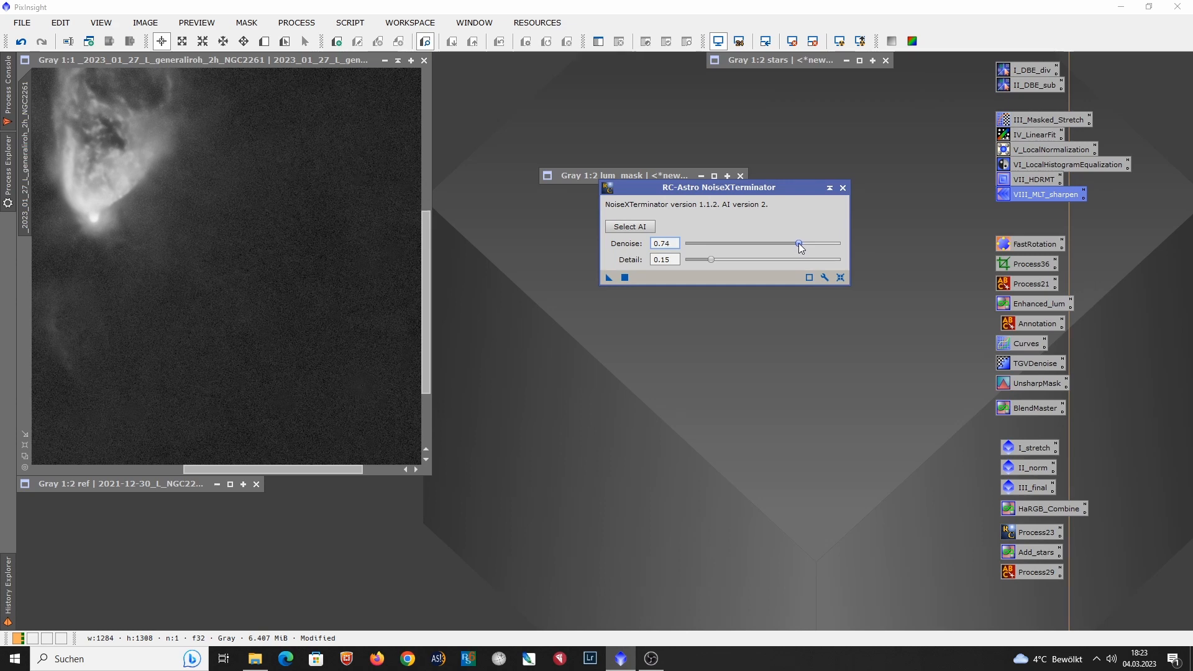
left_click_drag(800, 247, 802, 247)
left_click_drag(609, 277, 338, 393)
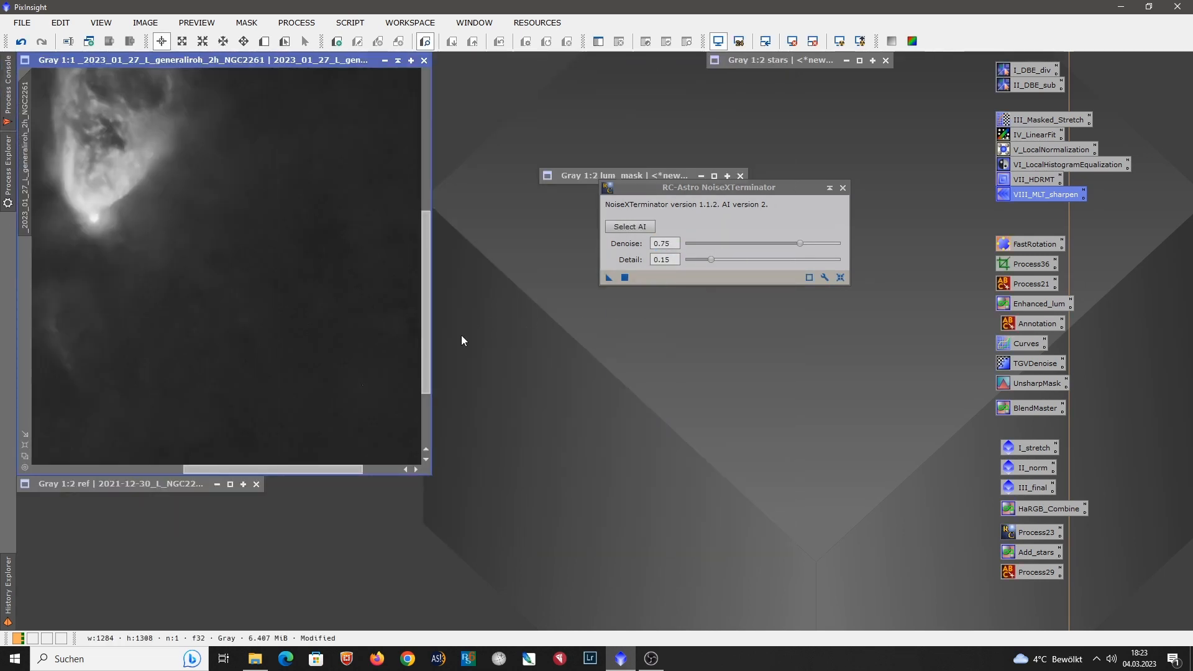
Step: Compare the background below the nebula at 1:1 with and without the noise reduction, leaving it applied
left_click_drag(425, 359, 427, 386)
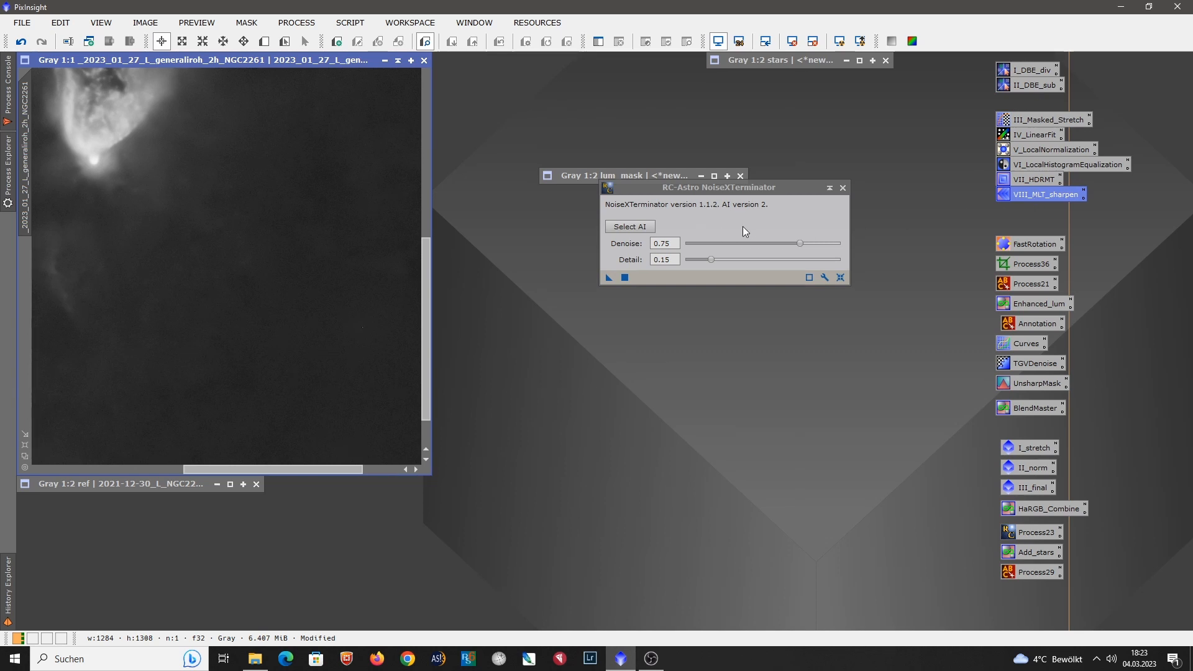
left_click(23, 42)
left_click(41, 43)
left_click(23, 42)
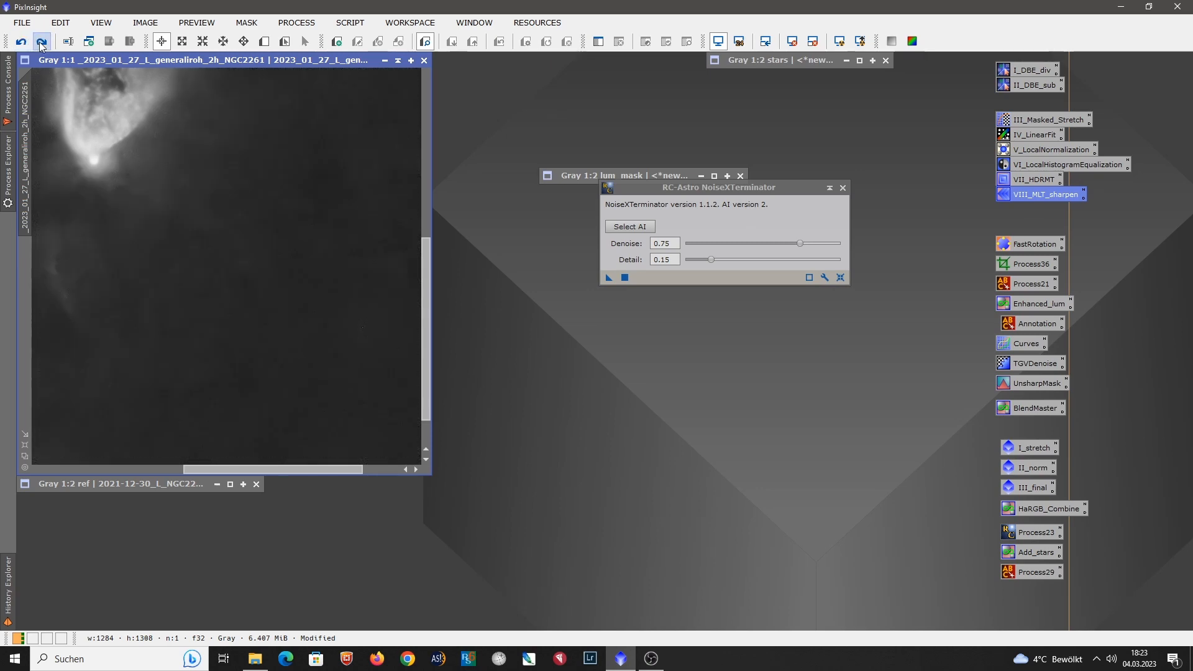
left_click(41, 42)
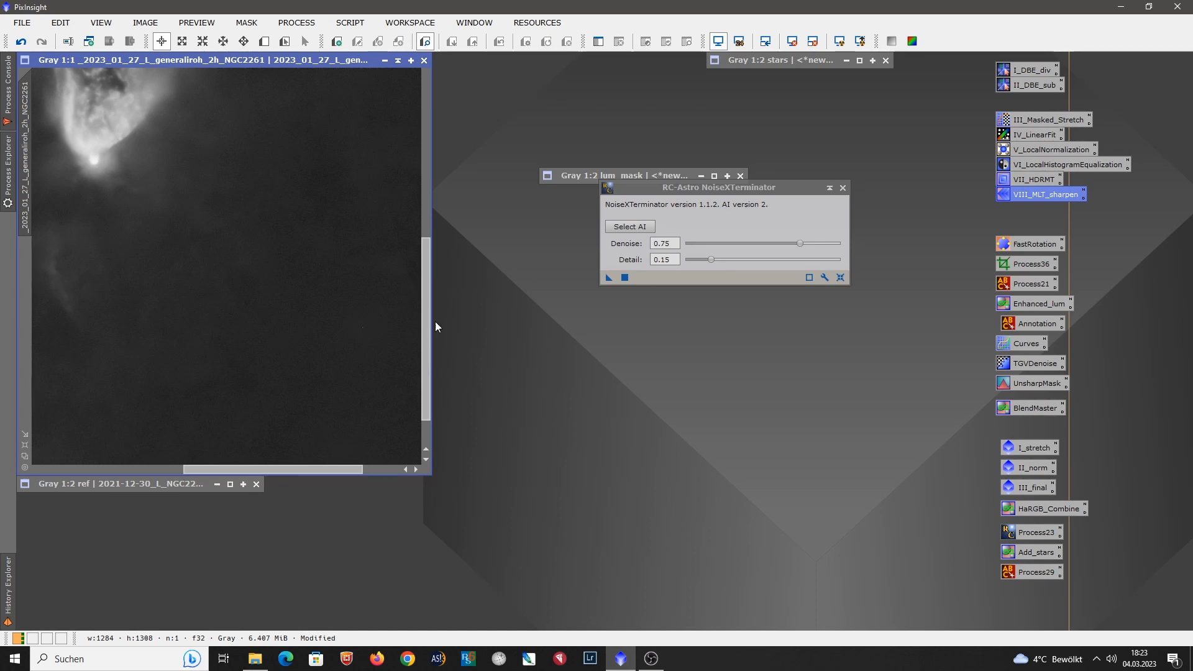
Step: Compare the whole 2023-01-27 frame before and after the noise reduction, ending with the denoised version
left_click_drag(427, 341, 422, 295)
scroll(289, 296, "down", 1)
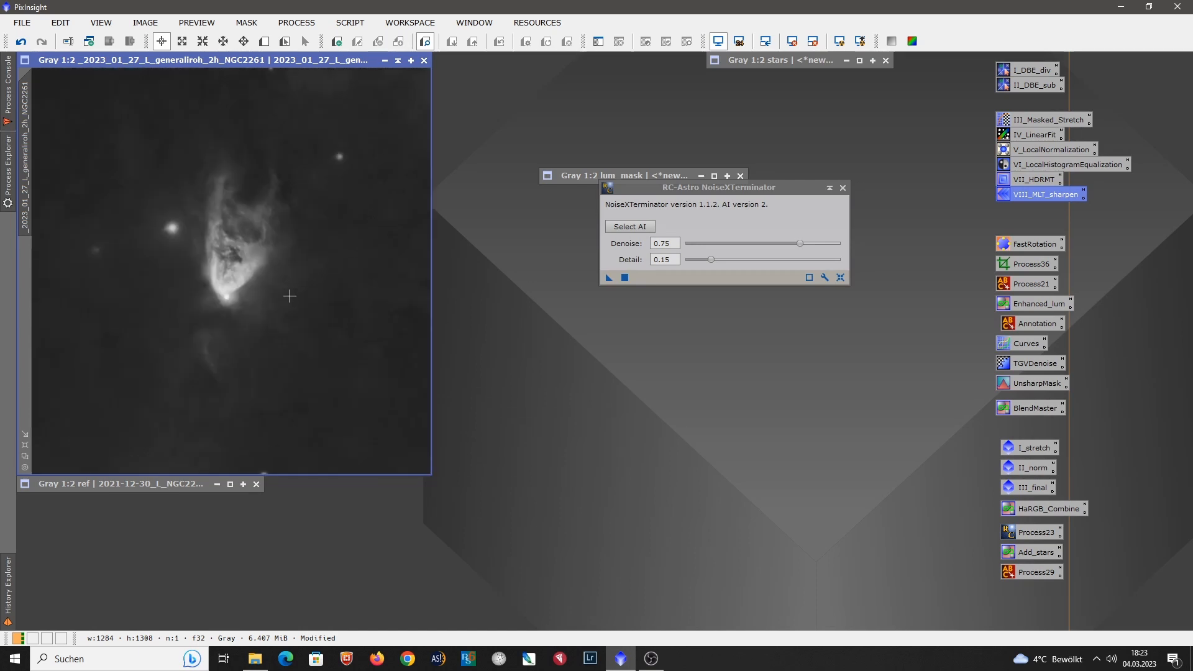
left_click(21, 42)
left_click(41, 42)
scroll(231, 227, "up", 1)
scroll(231, 228, "down", 1)
left_click(23, 43)
left_click(42, 42)
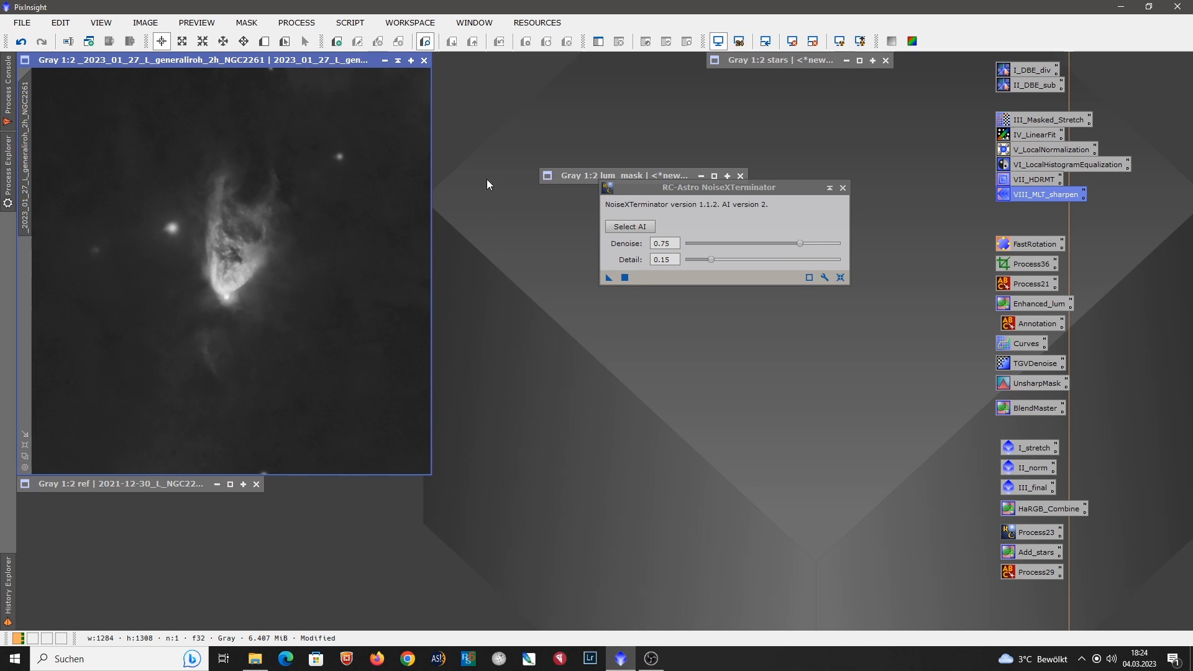
Step: Open the Blink process and load all starless frames from NGC2261_weekly_avg_2022-2023/05_final_bw/002_NXT
left_click(298, 23)
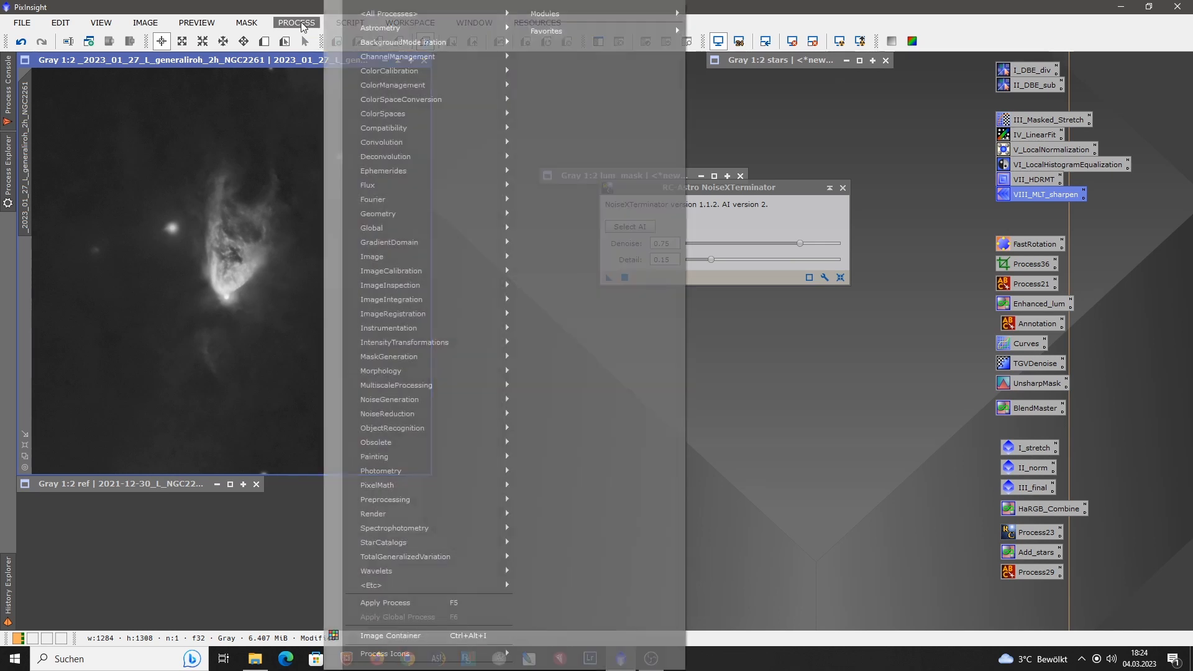
mouse_move(398, 14)
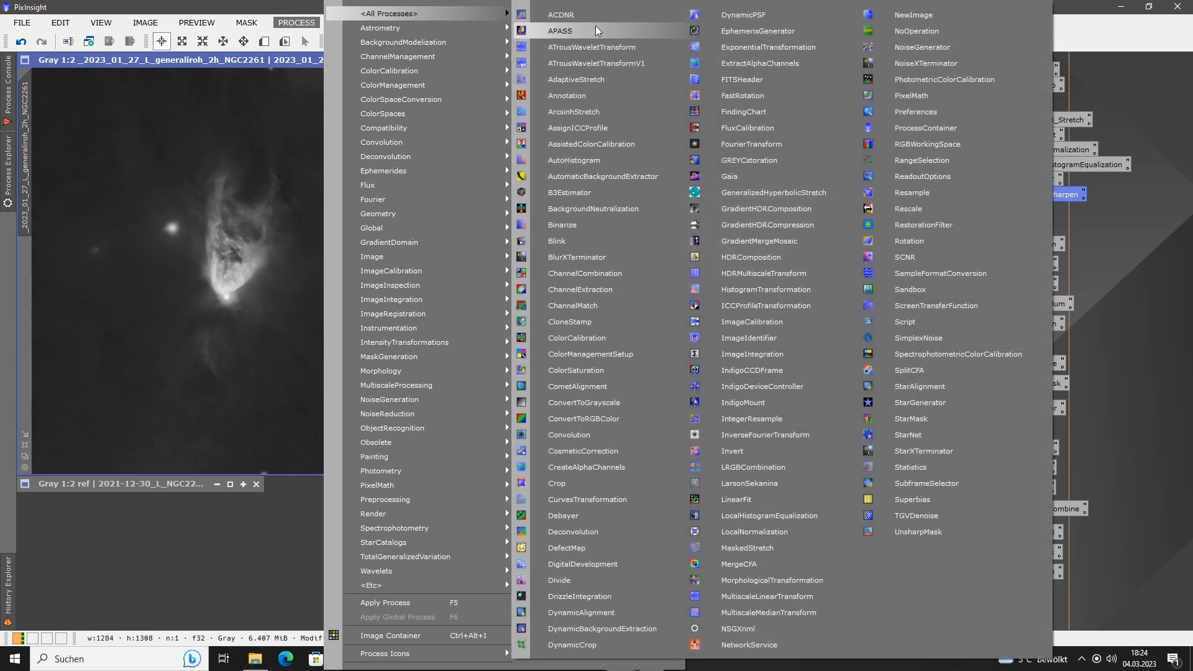
left_click(587, 241)
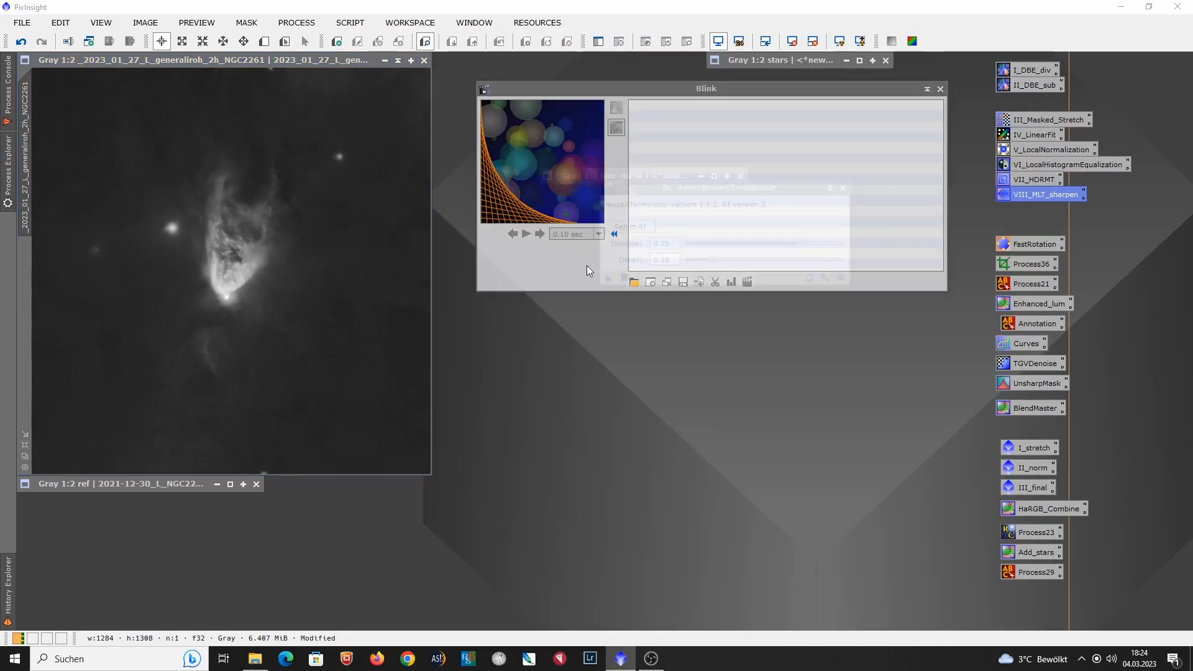
left_click(634, 282)
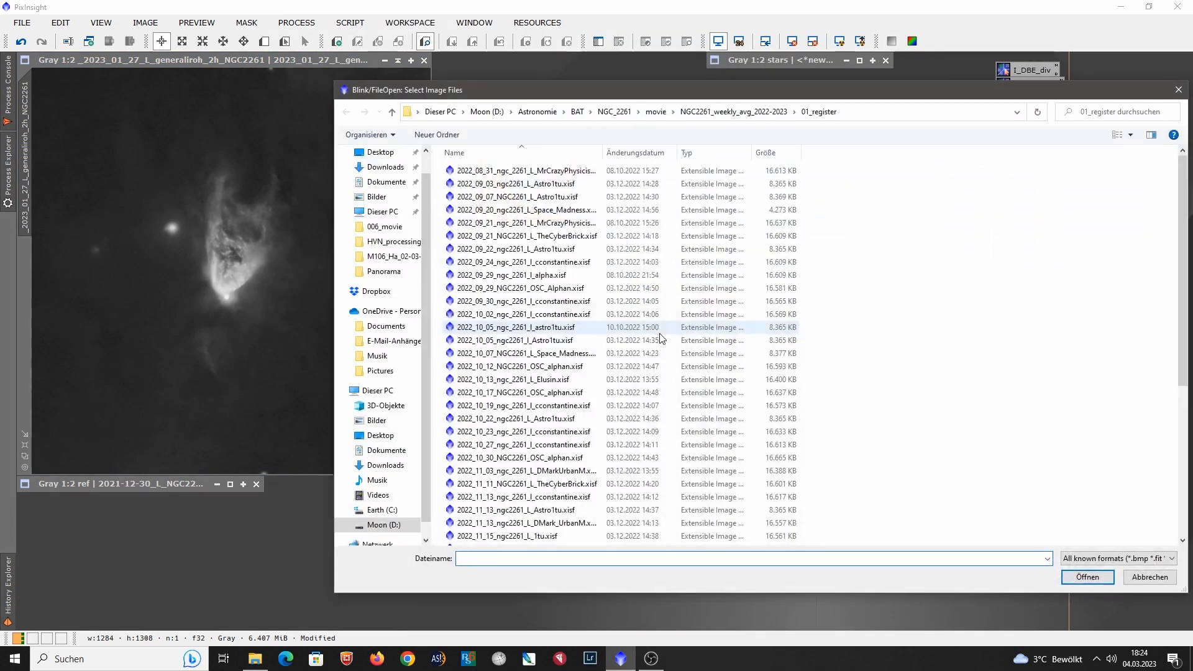
left_click(709, 113)
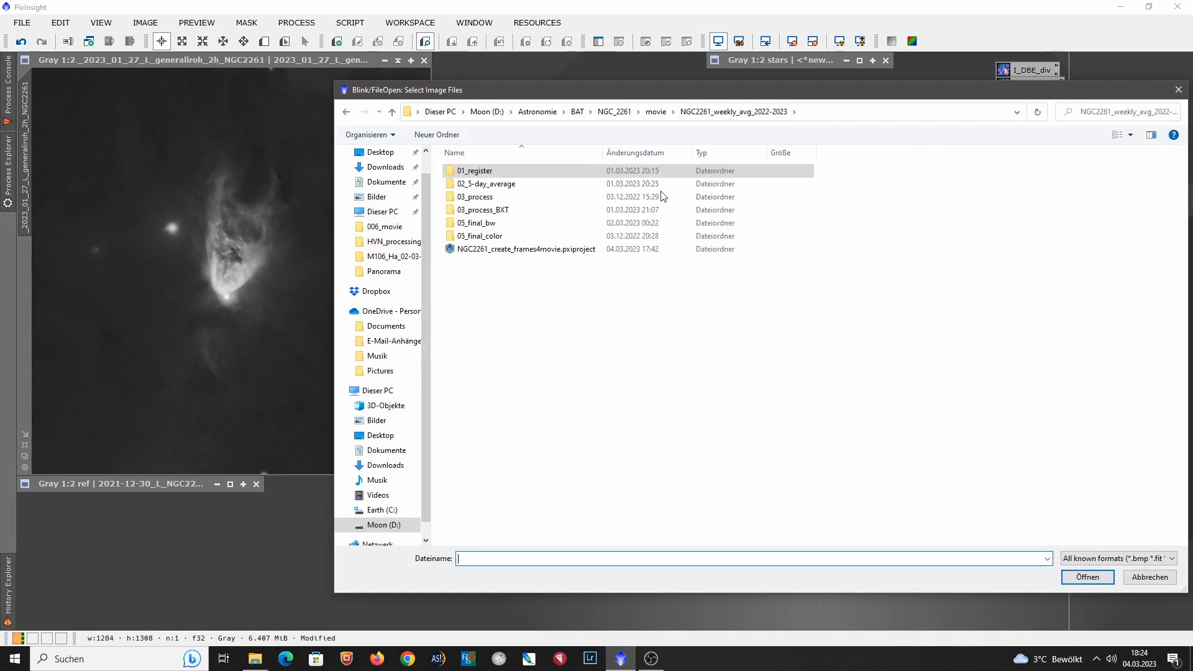
double_click(519, 225)
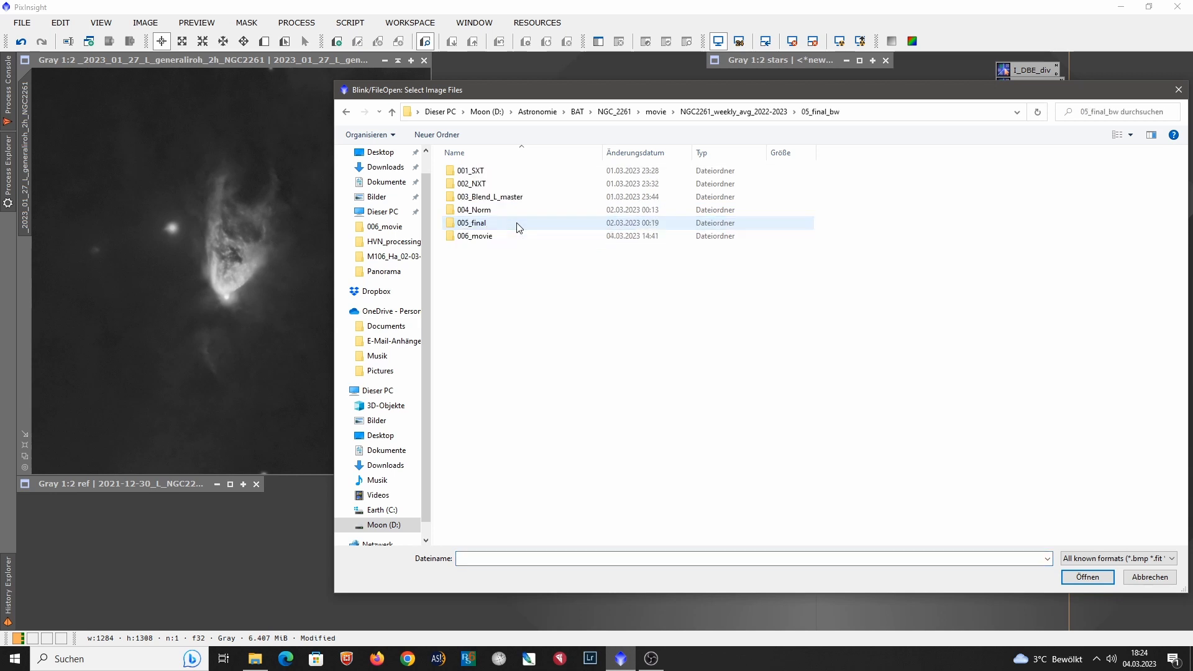
double_click(507, 184)
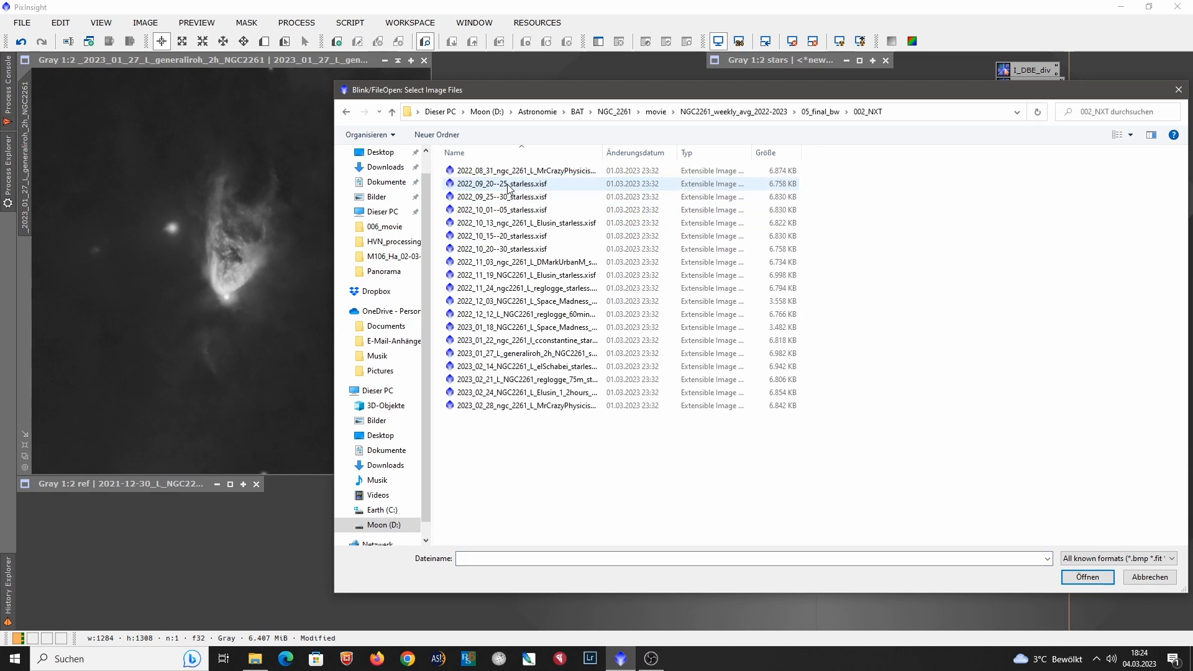
left_click(510, 174)
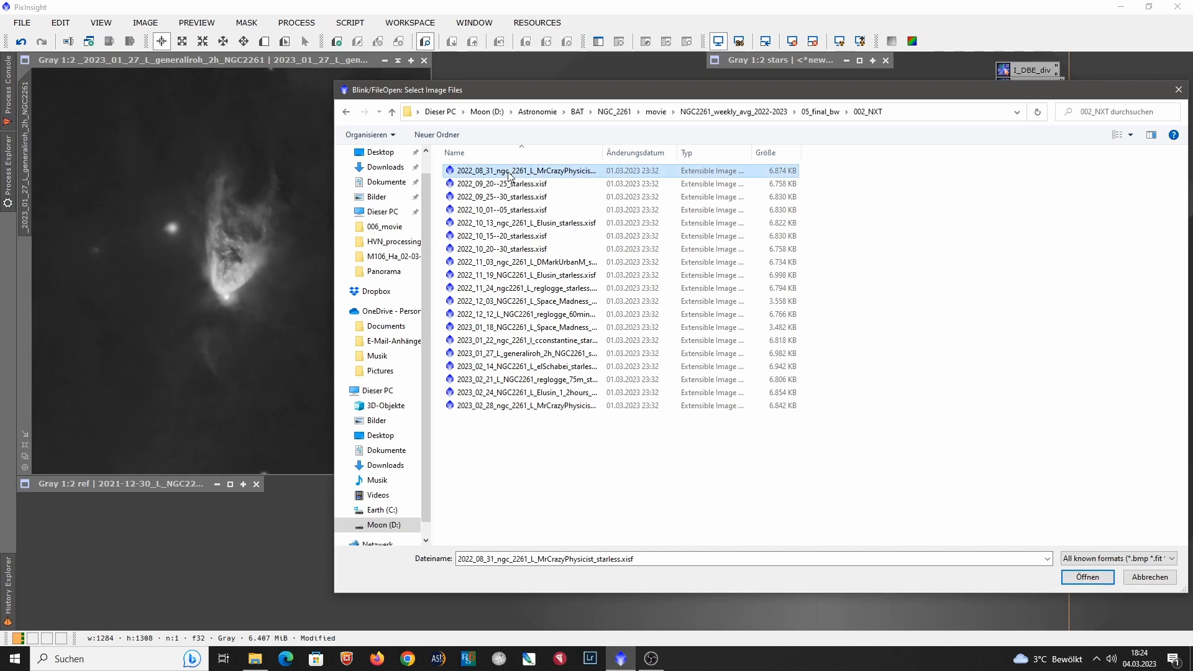
key("ctrl+a")
left_click(1088, 577)
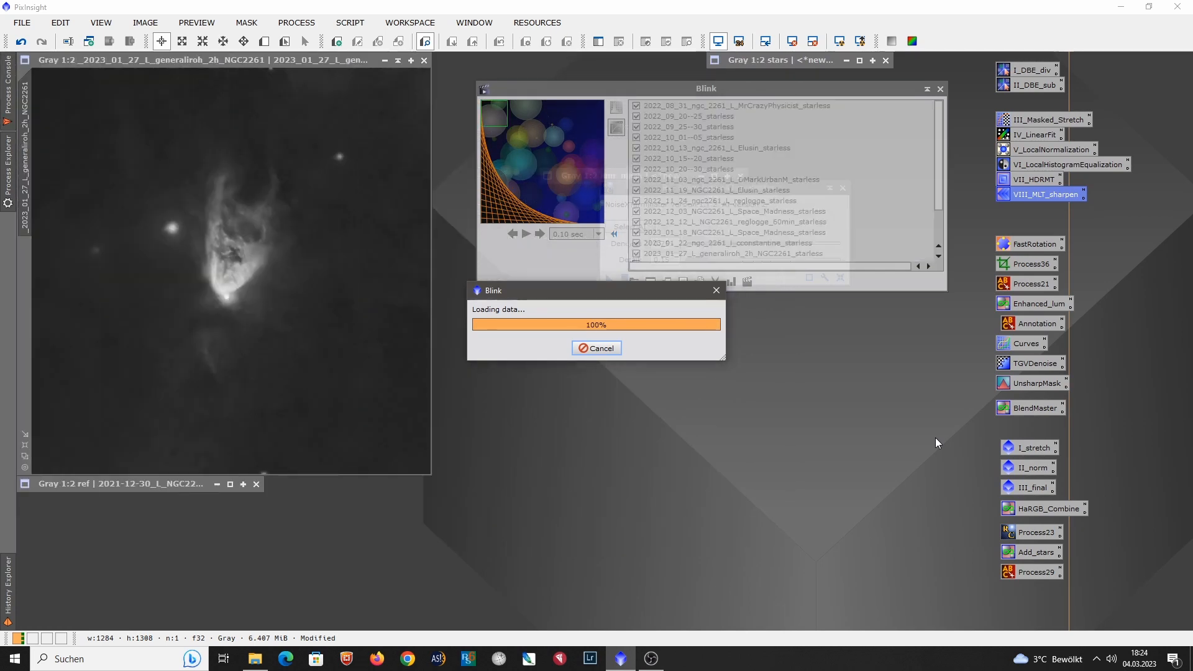
Step: Play the starless frames as an animation with a 0.05 sec delay to examine the nebula's changes, then stop playback
left_click_drag(446, 159, 353, 59)
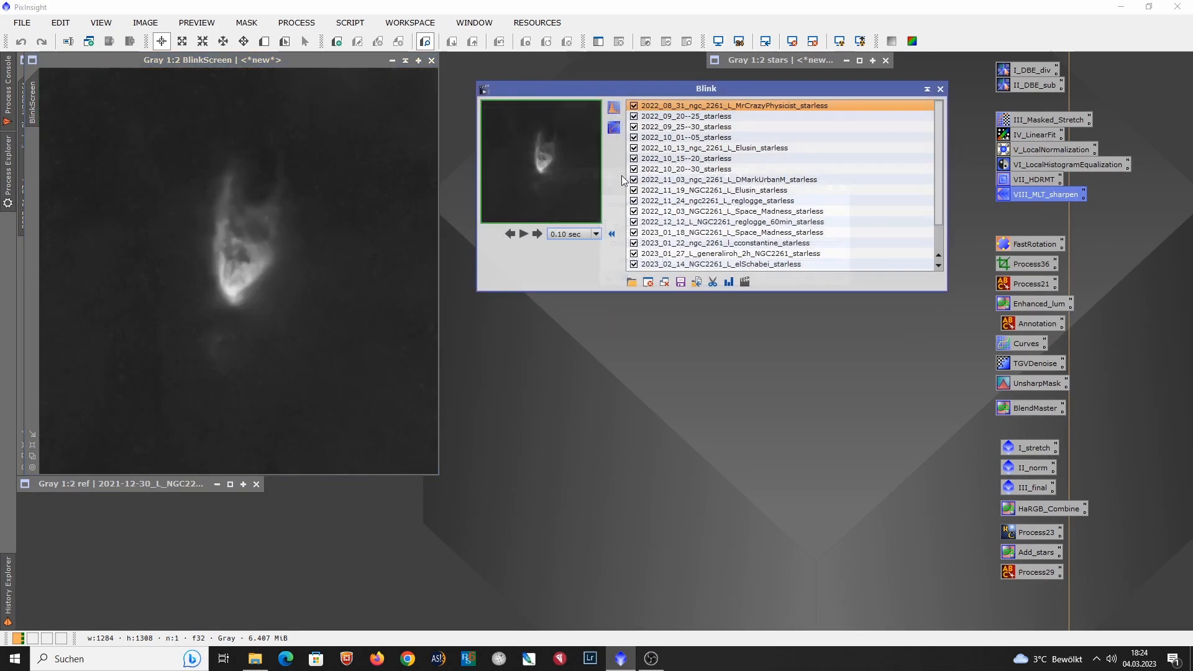
left_click(597, 234)
left_click(584, 273)
left_click(524, 234)
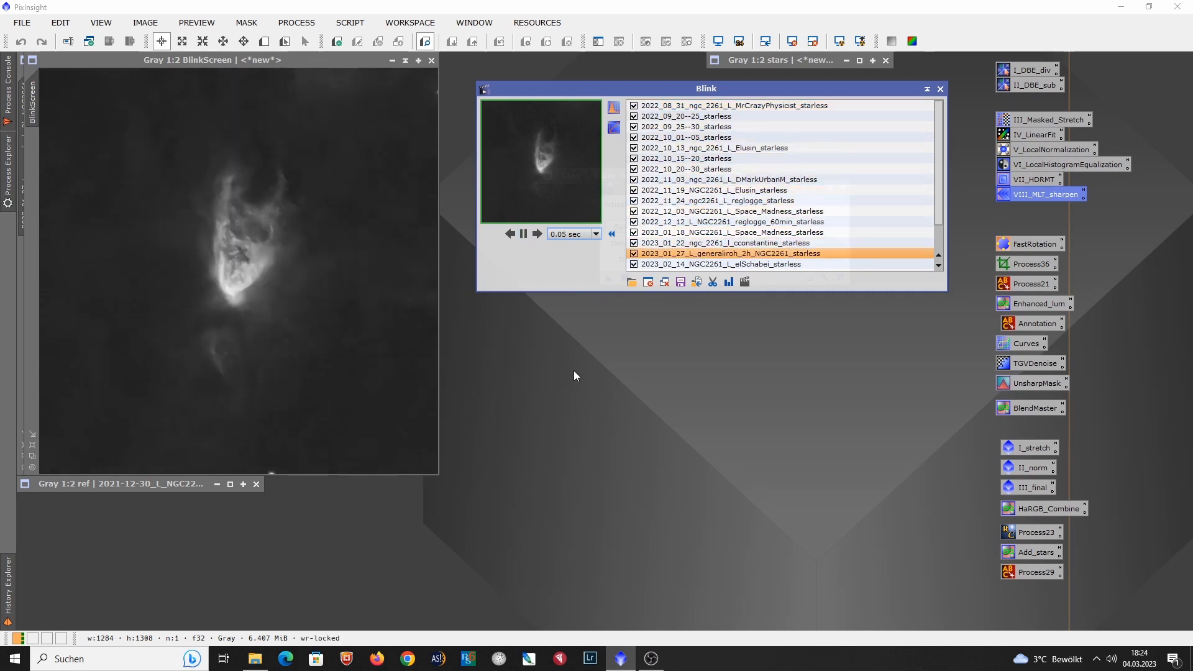
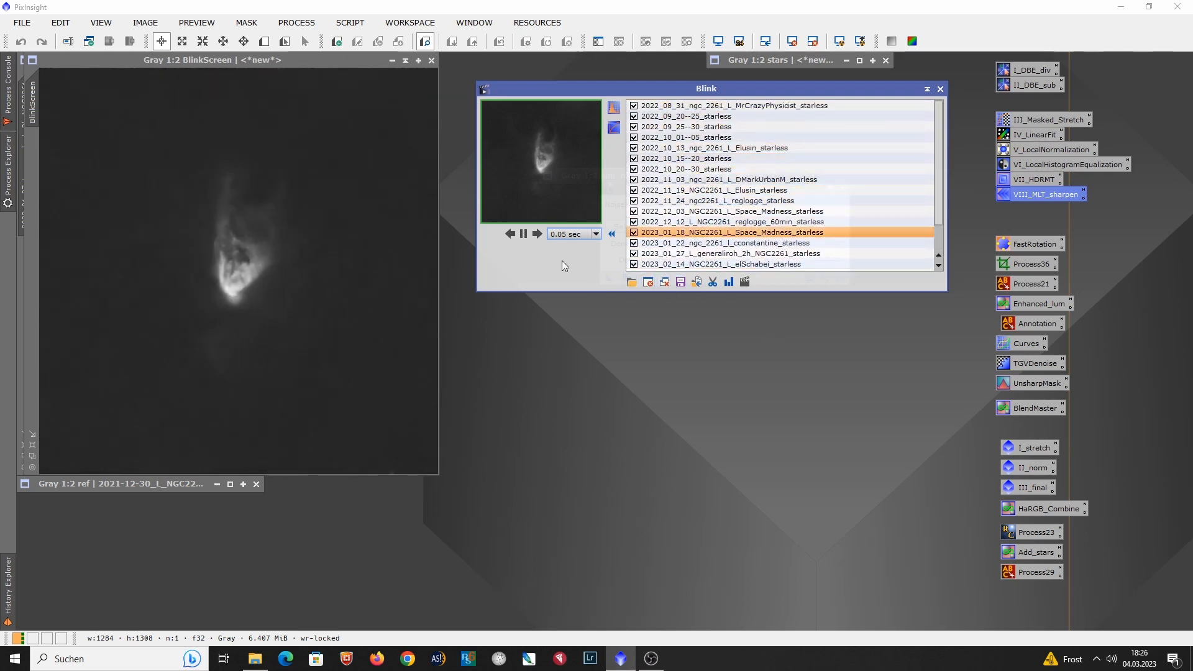
left_click(524, 236)
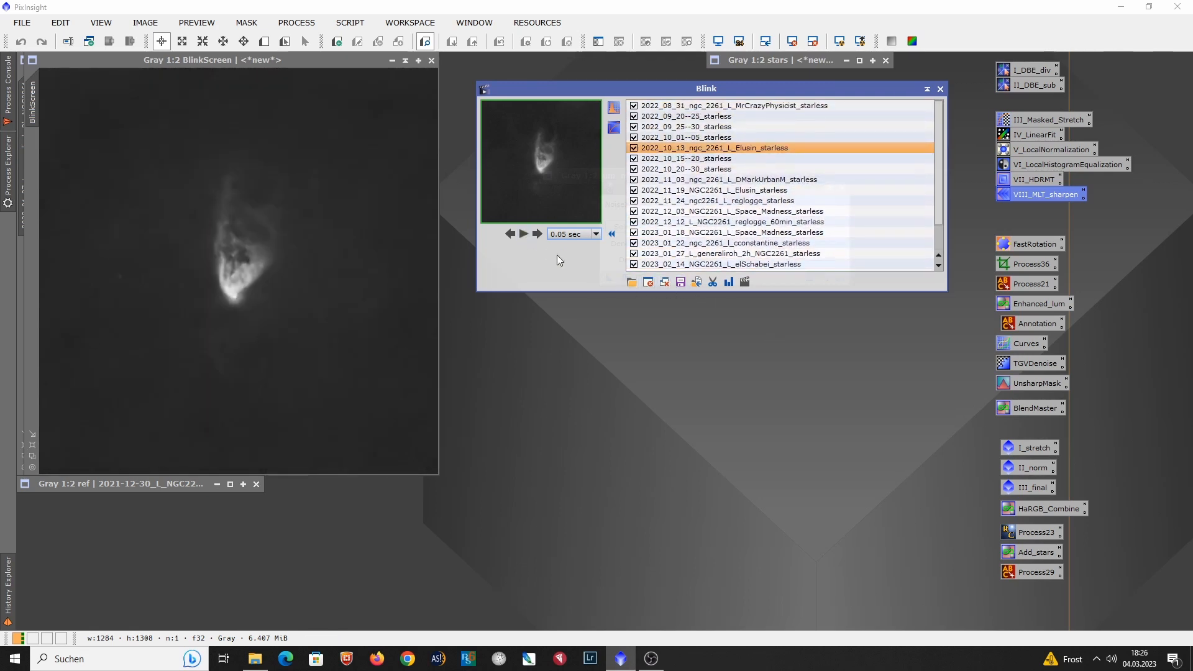
Step: Close all frames loaded in Blink and close the process
left_click(649, 283)
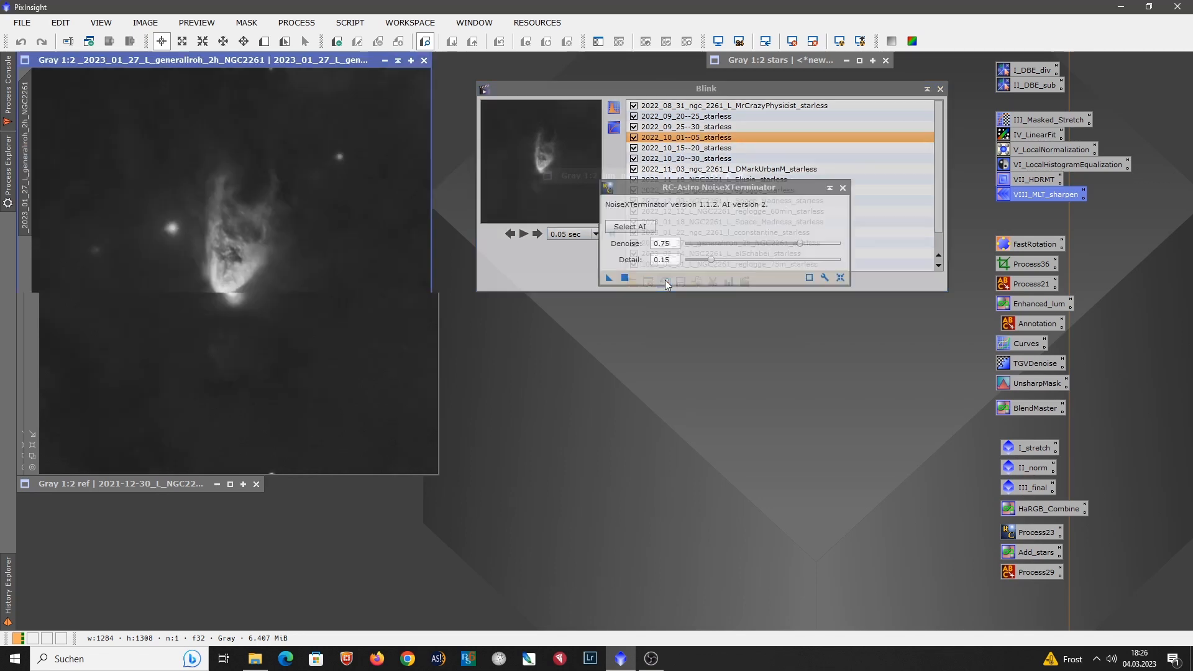
left_click(666, 283)
left_click(939, 89)
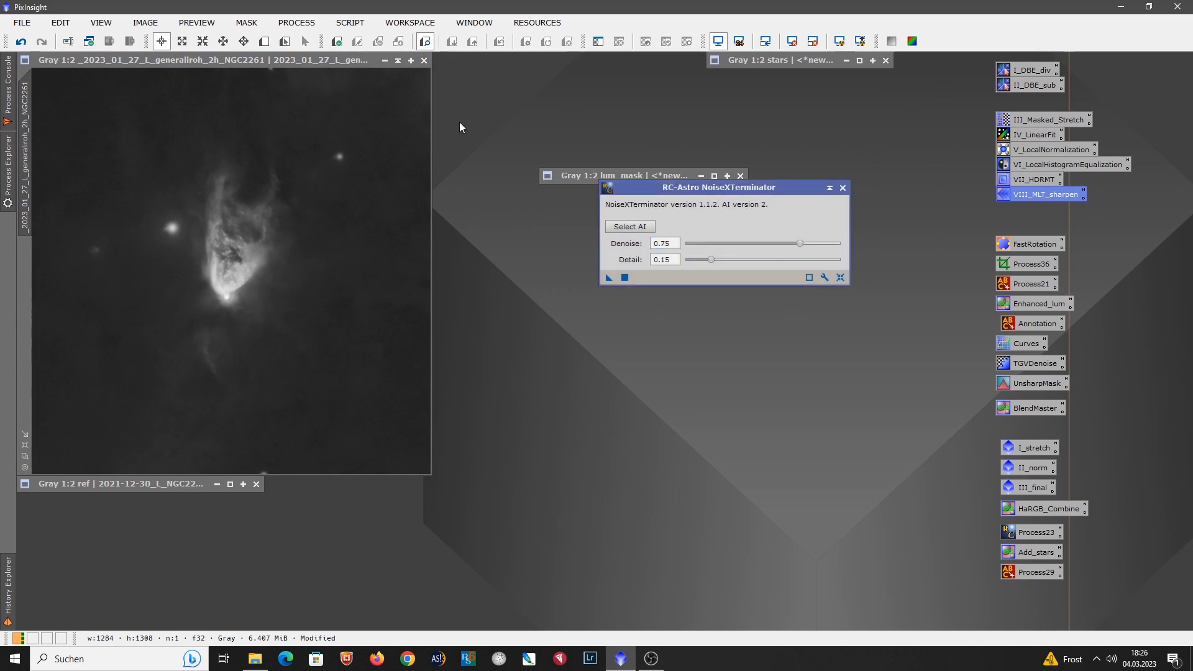
Step: Iconize the 2023-01-27 image and place it directly above the iconized ref image
mouse_move(349, 61)
left_mouse_down()
mouse_move(366, 102)
mouse_move(350, 68)
left_mouse_up()
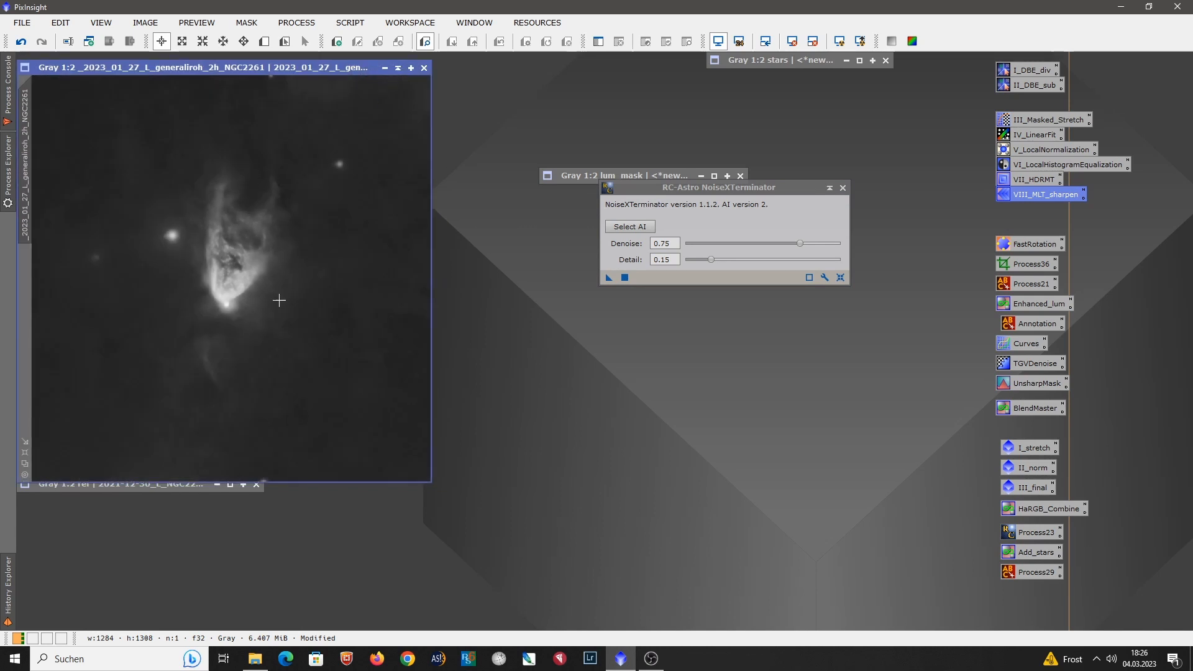
left_click(400, 70)
mouse_move(221, 271)
left_mouse_down()
mouse_move(169, 480)
mouse_move(139, 463)
left_mouse_up()
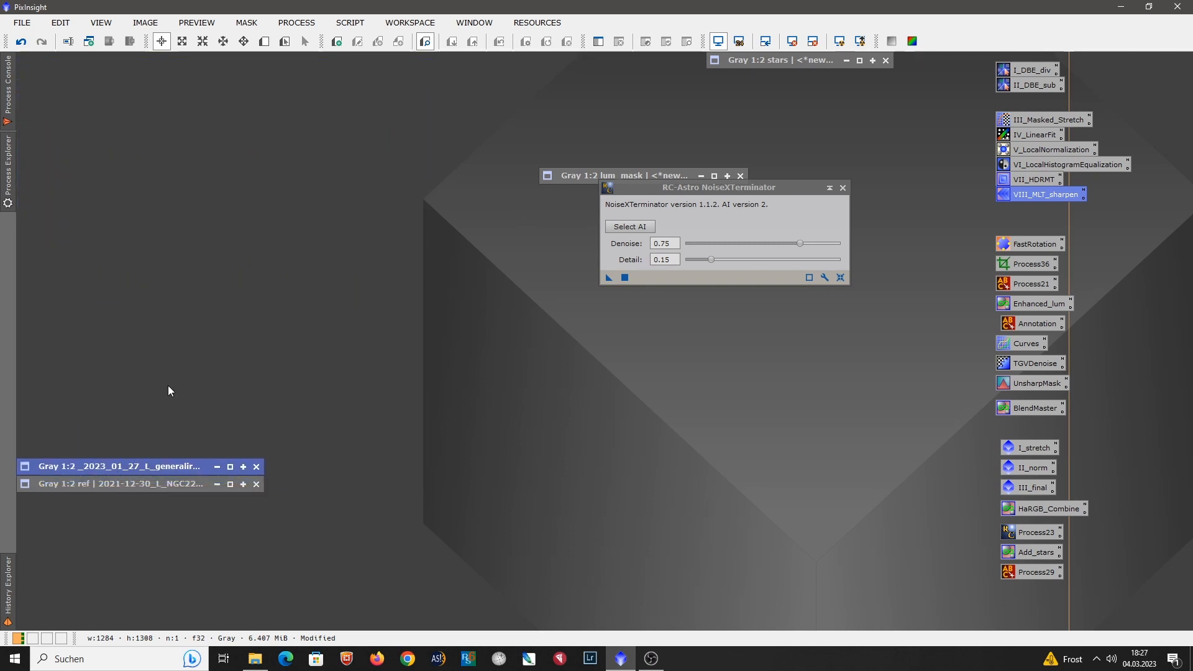
Step: Close the NoiseXTerminator process and place the iconized lum_mask image directly below the iconized ref image
left_click(843, 188)
mouse_move(617, 177)
left_mouse_down()
mouse_move(602, 256)
mouse_move(197, 515)
mouse_move(91, 502)
left_mouse_up()
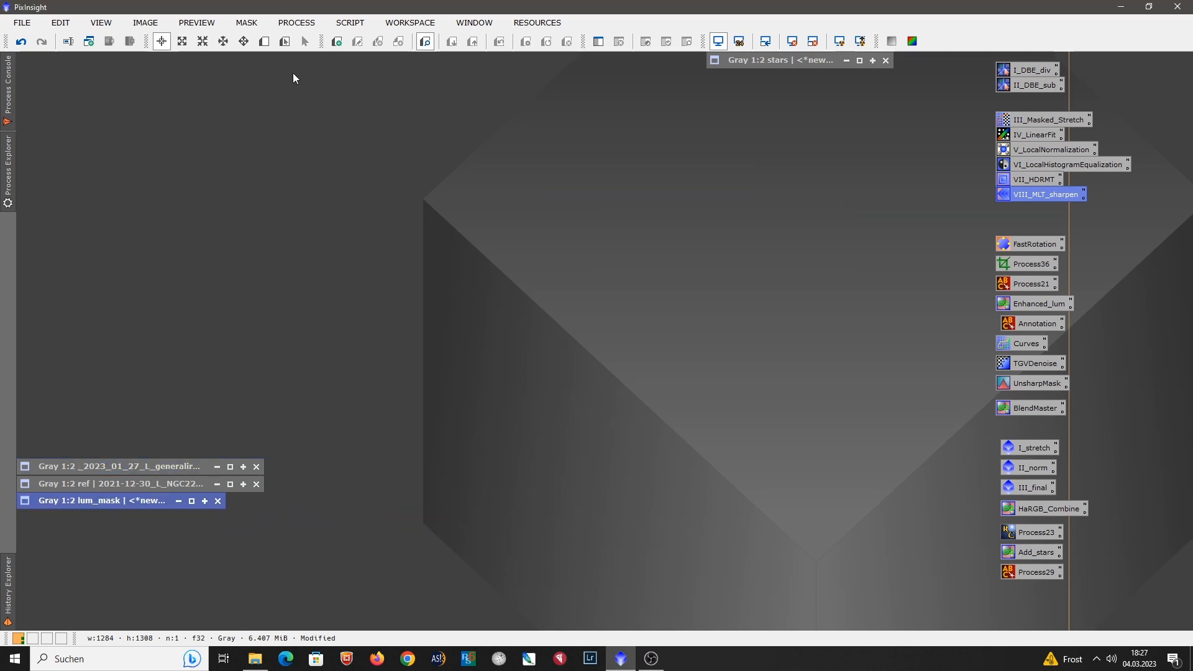
Step: Open the ImageIntegration process and add all frames from NGC2261_weekly_avg_2022-2023/02_5-day_average as input images
left_click(297, 24)
mouse_move(423, 13)
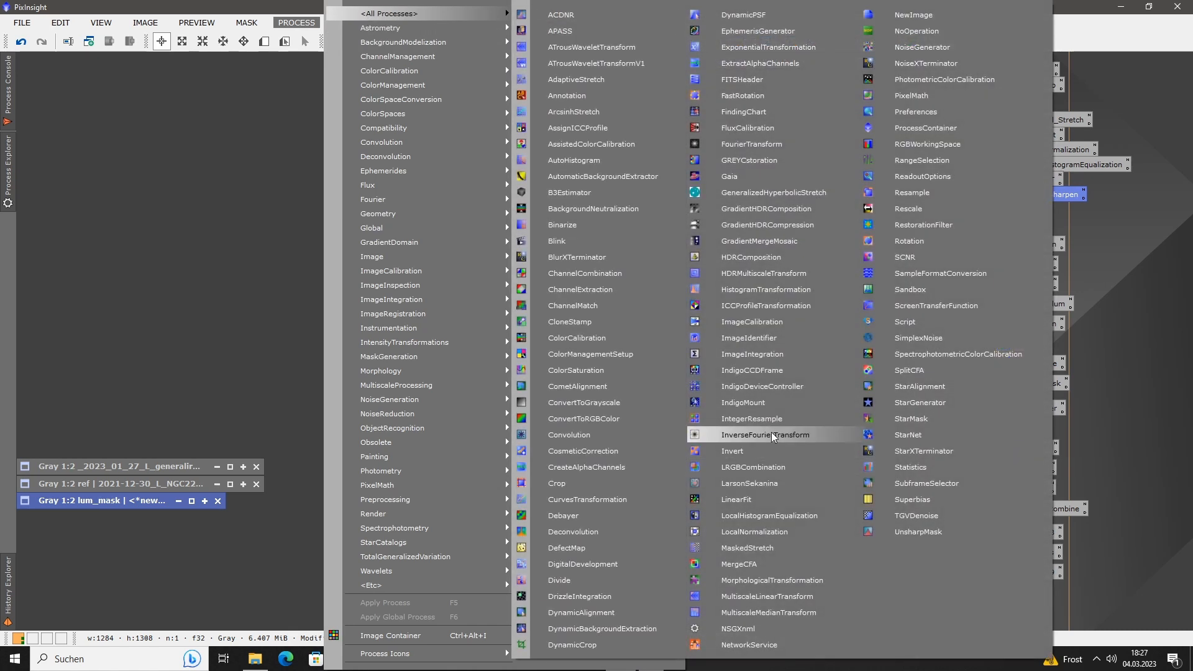
left_click(759, 355)
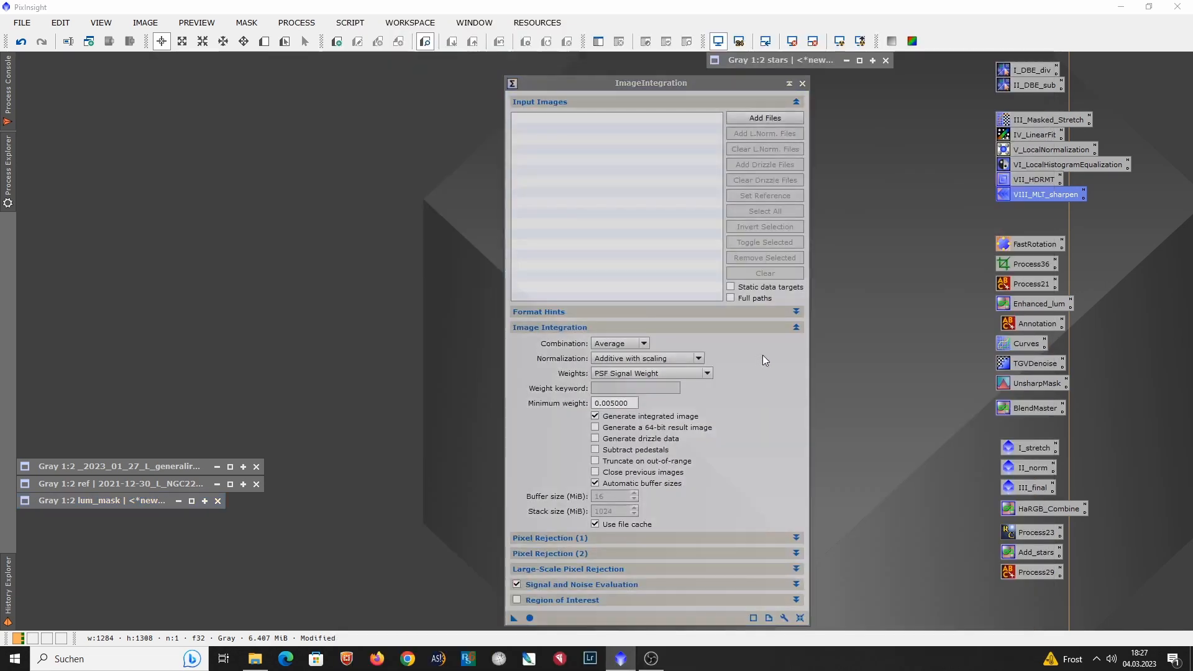
left_click_drag(722, 82, 698, 80)
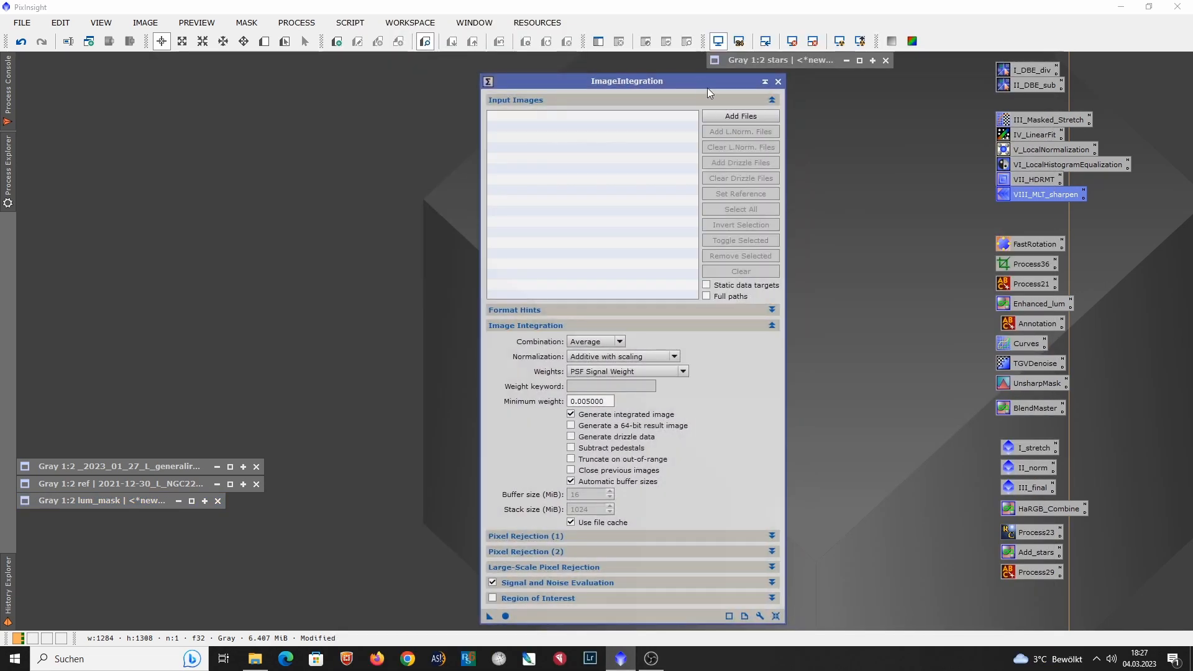
left_click(727, 118)
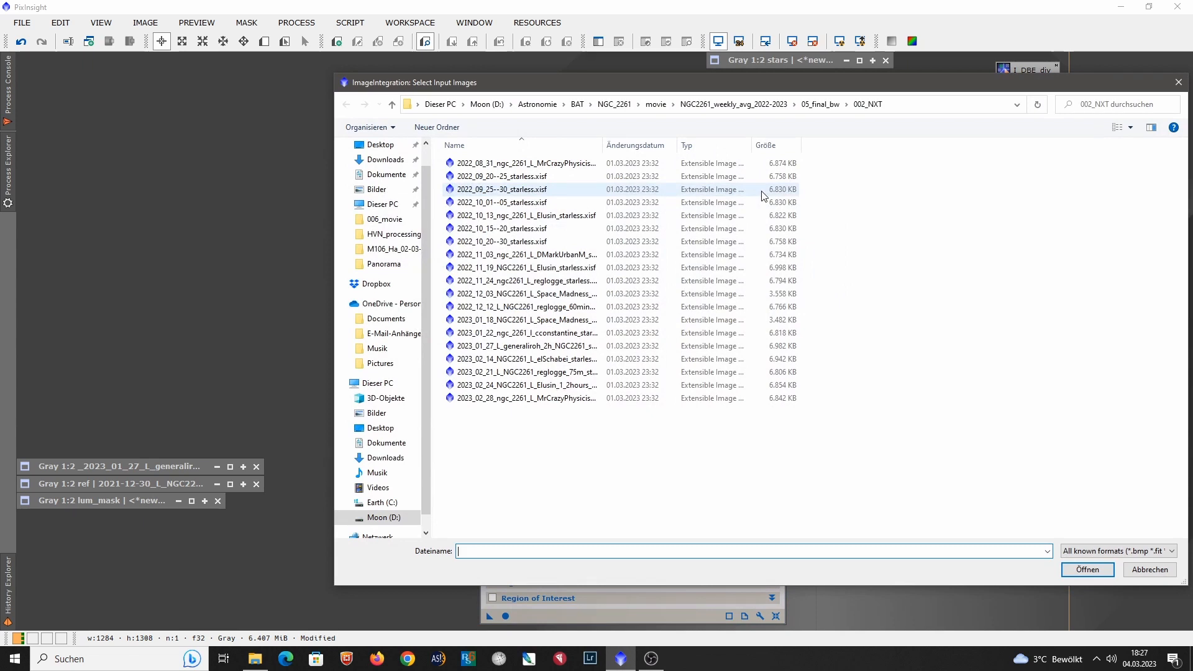
left_click(771, 110)
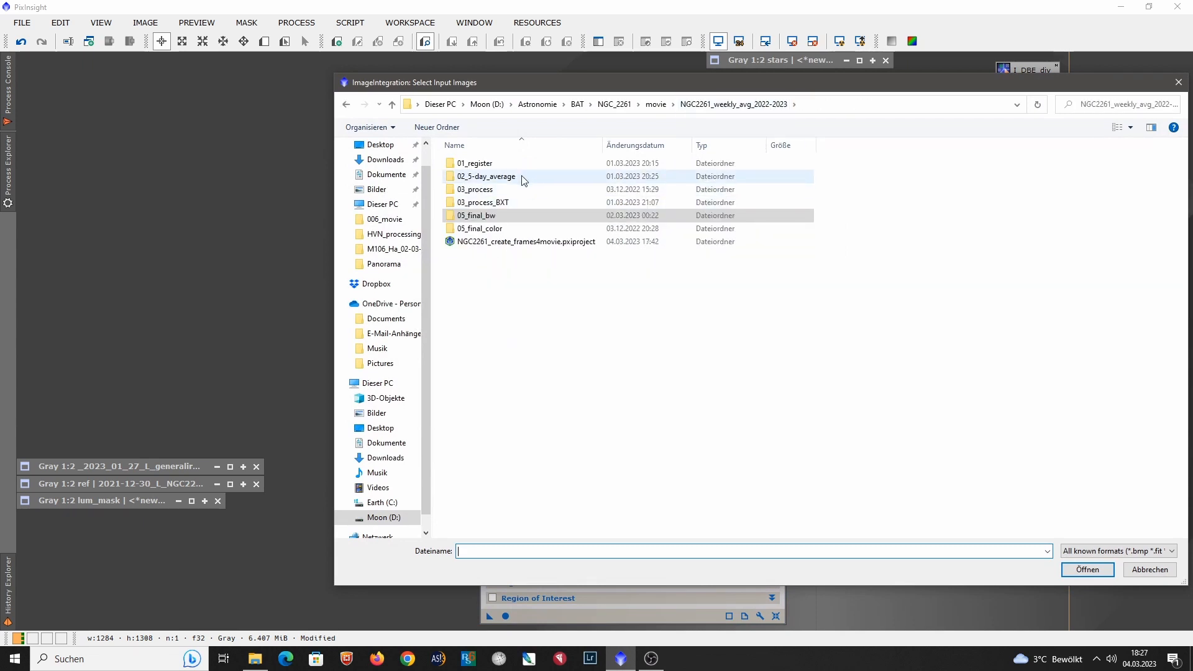
double_click(521, 176)
left_click(508, 165)
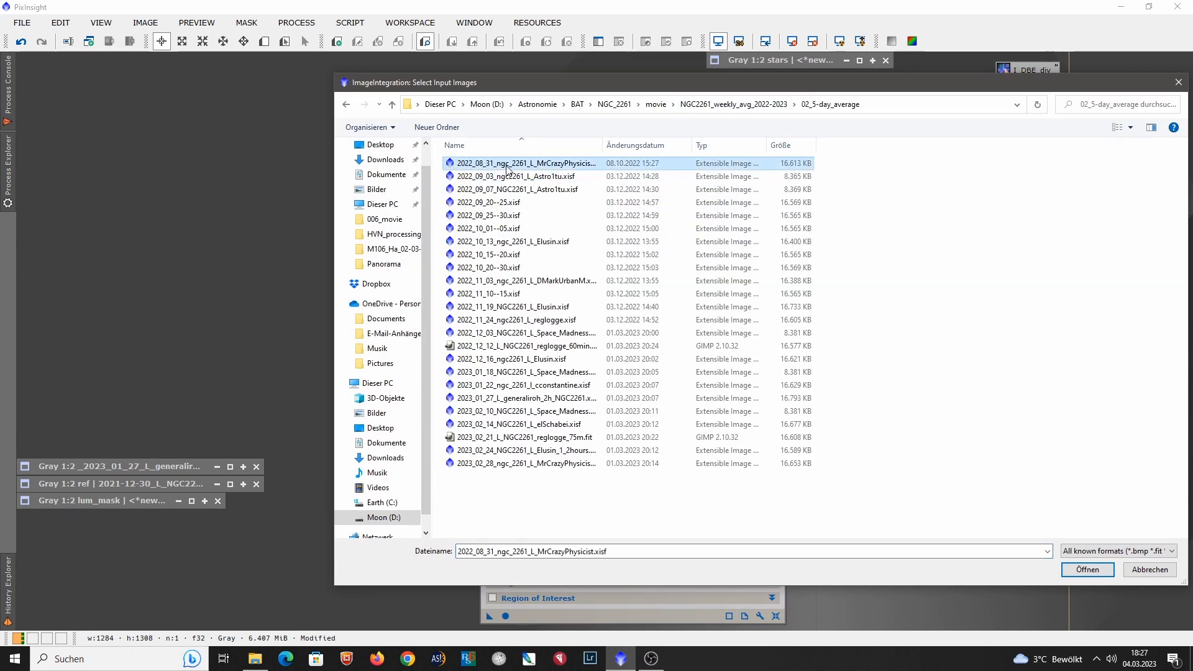
key("ctrl+a")
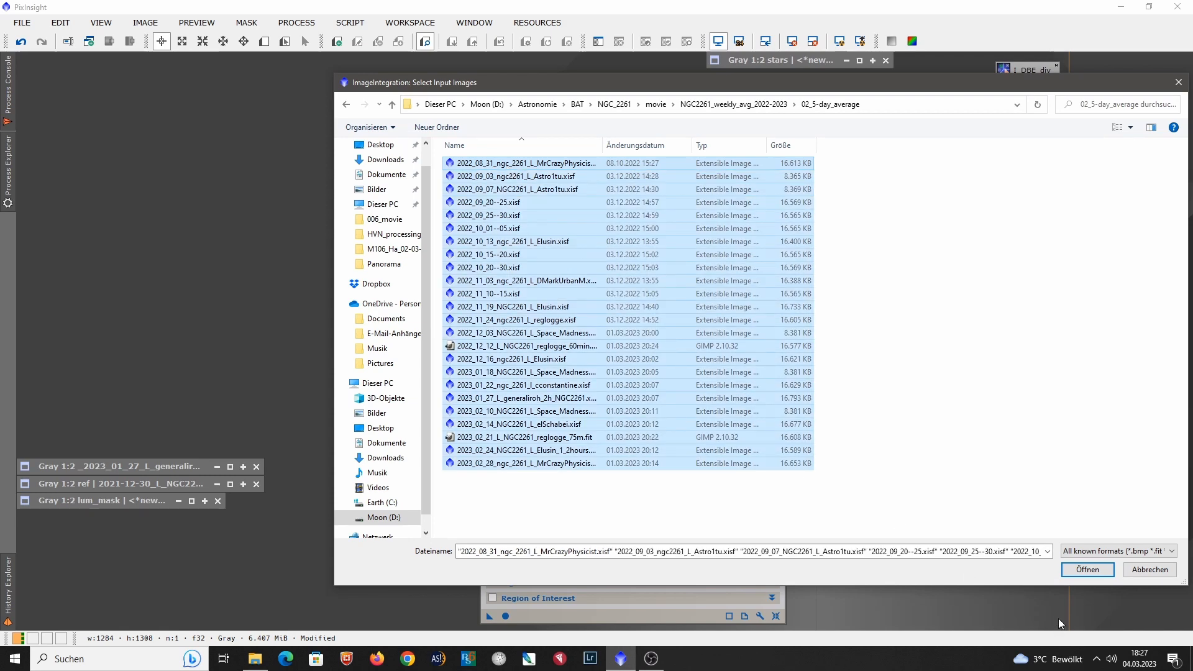
left_click(1081, 573)
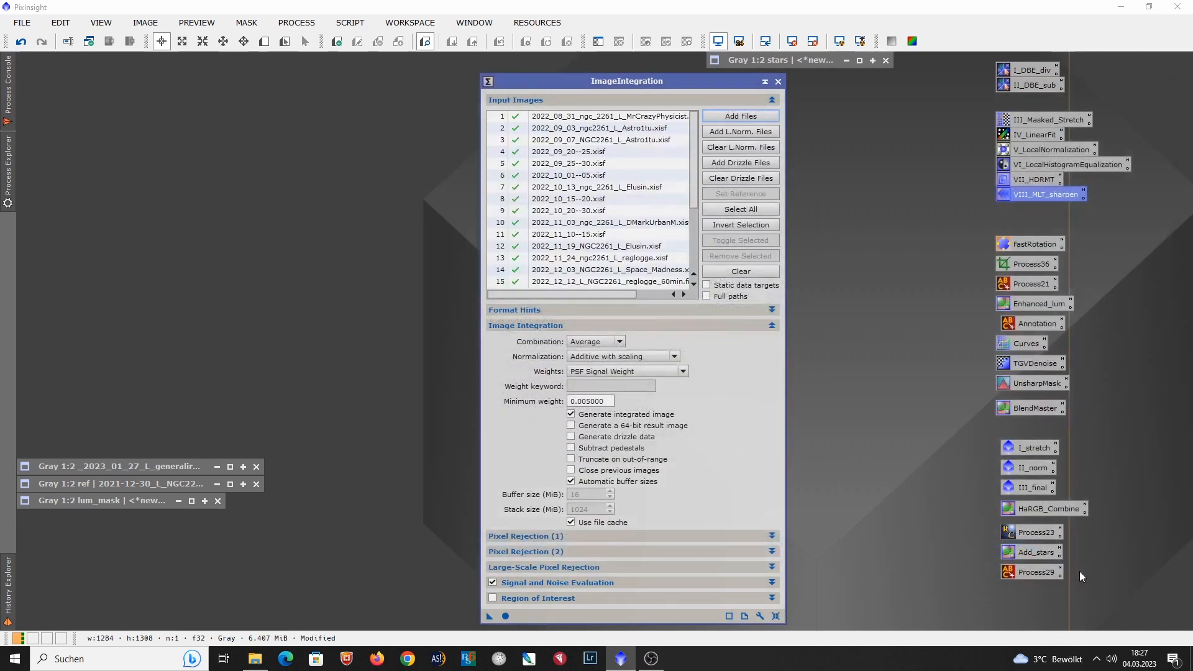
Step: Add the frames 2021-10-10--15.xisf through 2022-03-12--21.xisf from NGC2261_weekly_avg_2021-2022/movie_2/02_5-day_avg to the input images
left_click(731, 119)
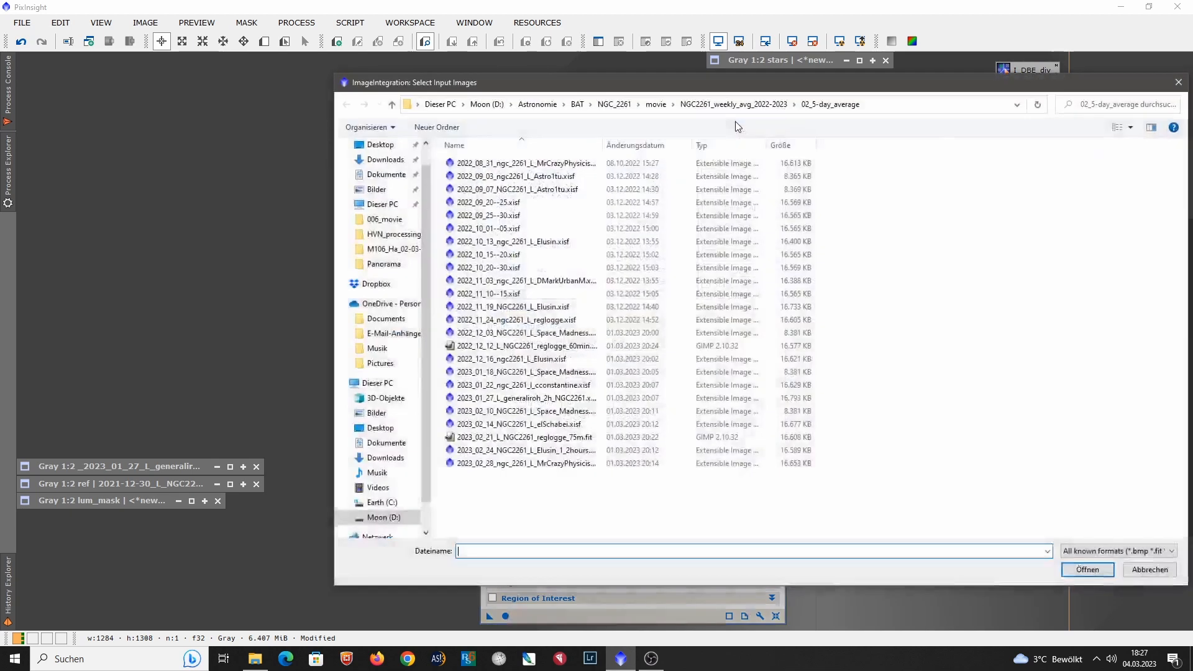
left_click(655, 106)
double_click(586, 161)
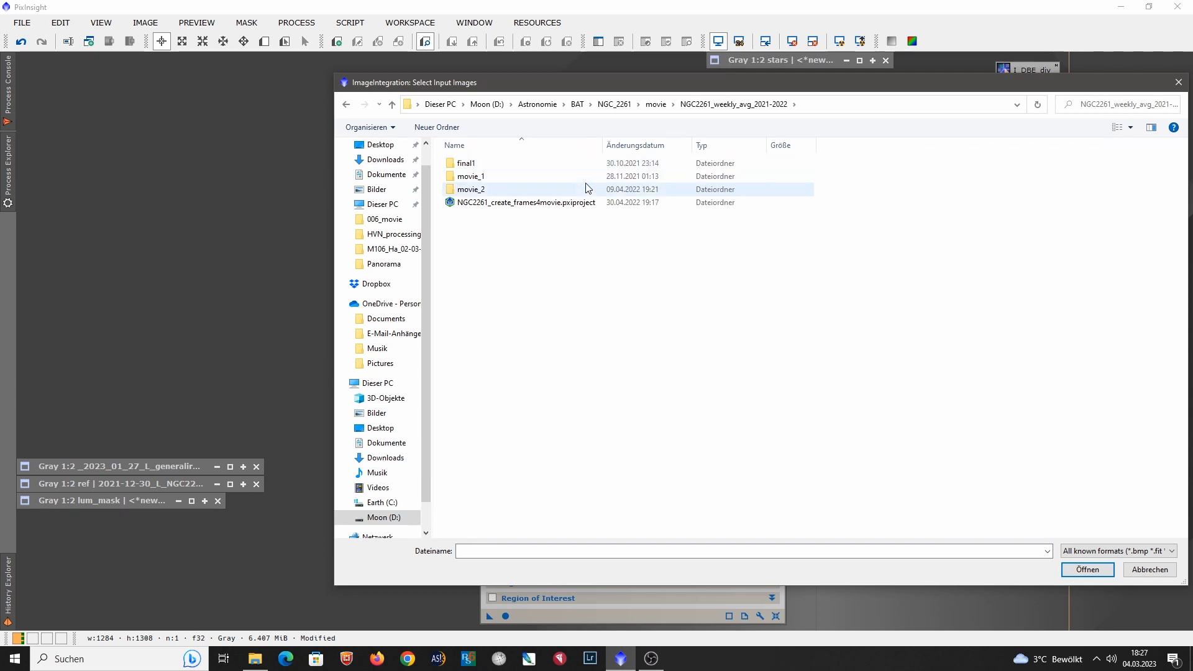
double_click(586, 189)
double_click(586, 176)
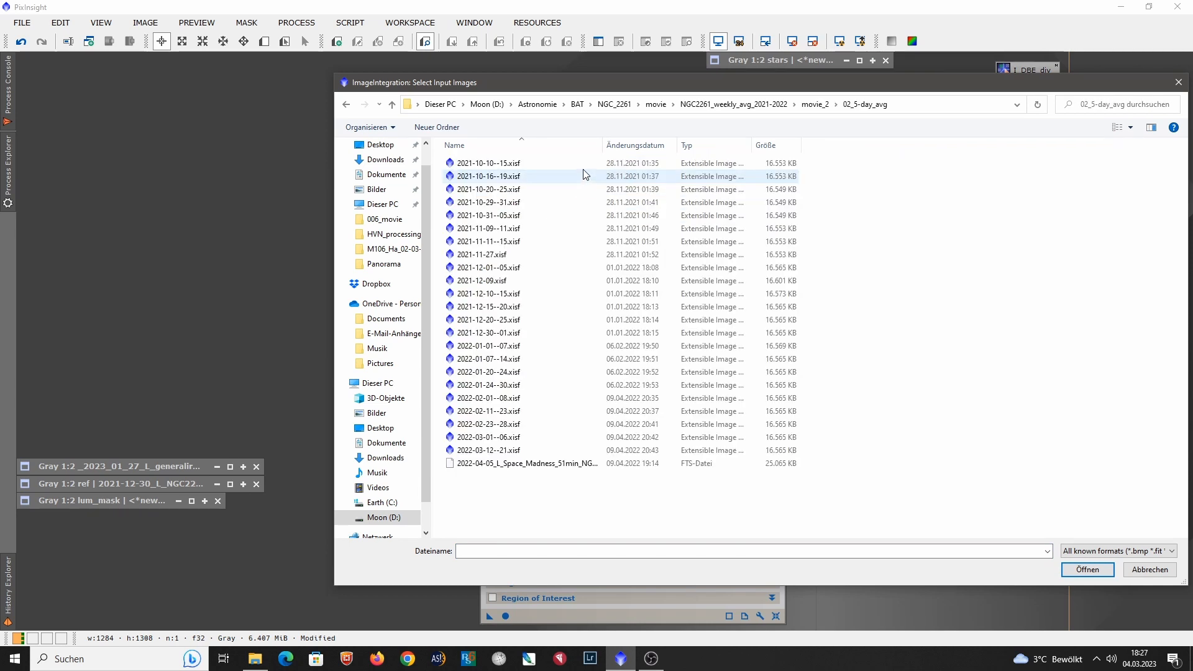
left_click(584, 165)
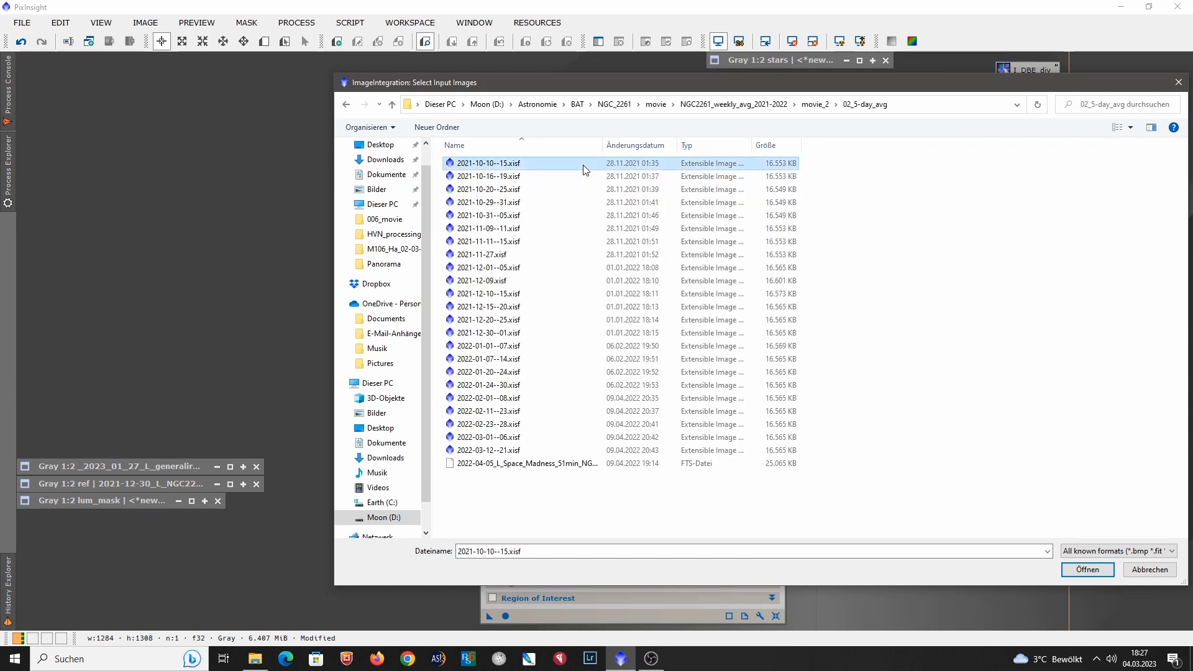
key("shift+Down")
key("shift+Down")
key("shift+Down")
key("shift+Down")
key("shift+Down")
key("shift+Down")
key("shift+Down")
key("shift+Down")
key("shift+Down")
key("shift+Down")
key("shift+Down")
key("shift+Down")
key("shift+Down")
key("shift+Down")
key("shift+Down")
key("shift+Down")
key("shift+Down")
key("shift+Down")
key("shift+Down")
key("shift+Down")
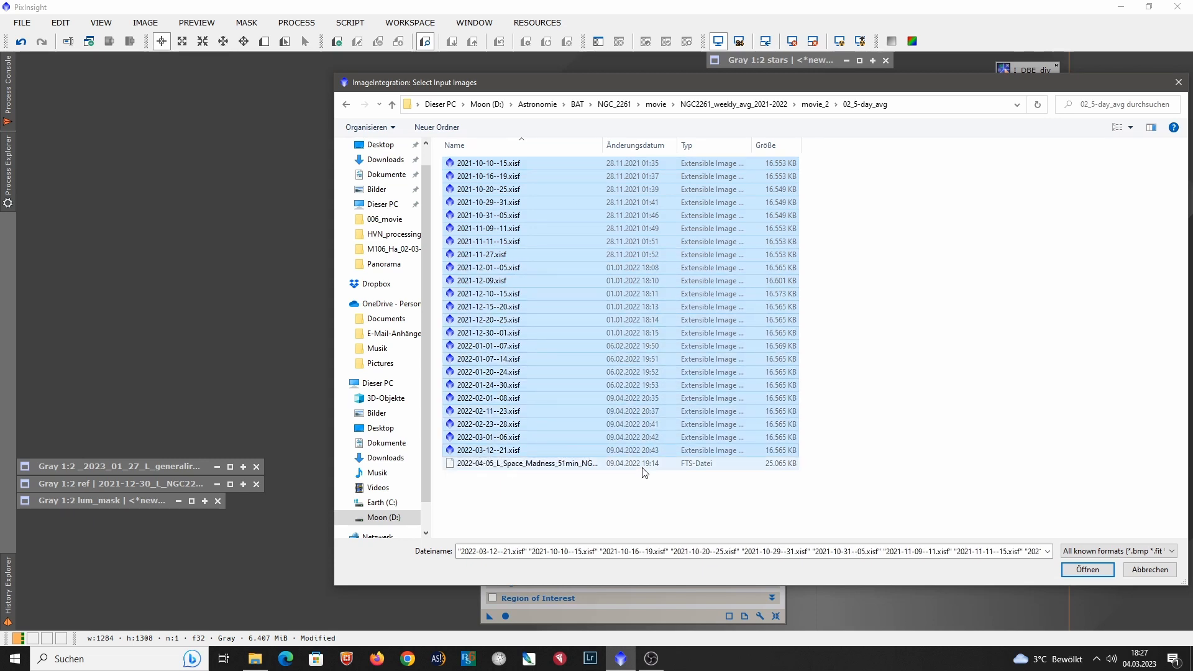
left_click(1087, 570)
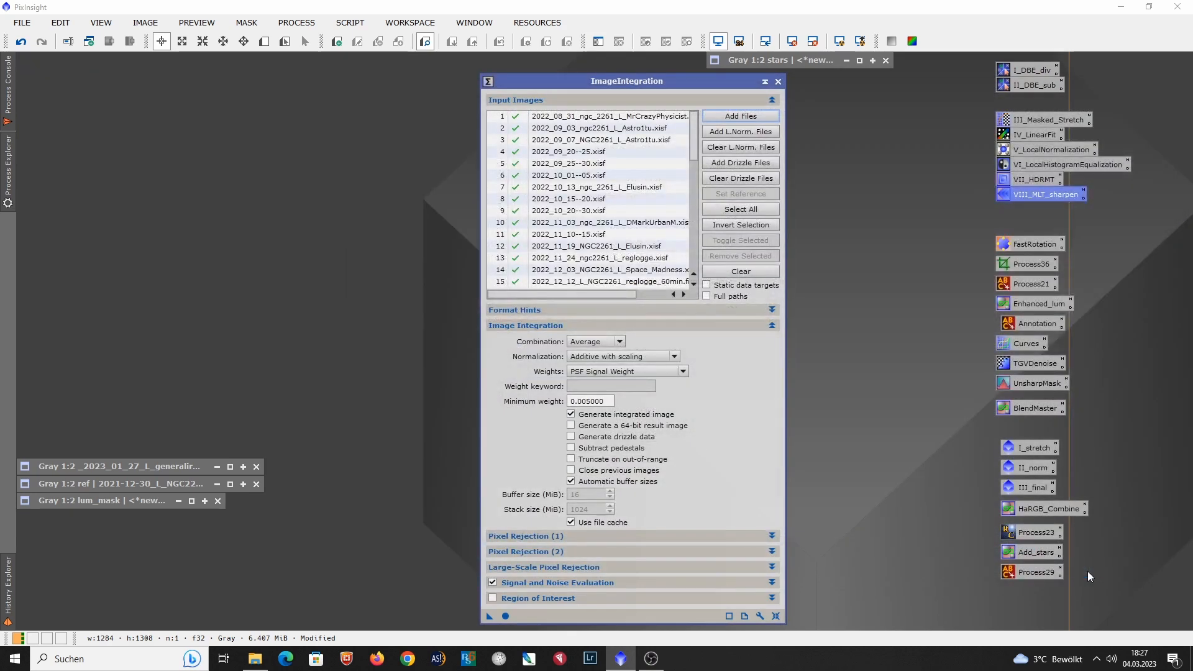
Step: Check the end of the input image list and try to integrate all frames from both seasons into one averaged image
left_click_drag(695, 131, 702, 279)
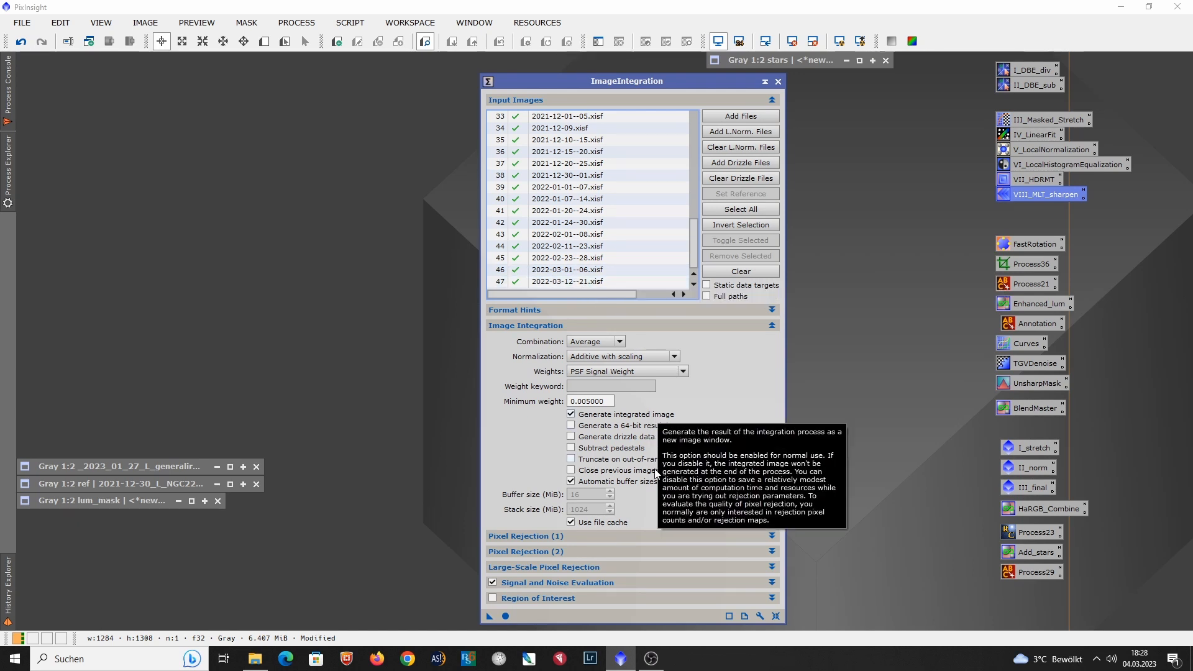
left_click(624, 535)
left_click(624, 535)
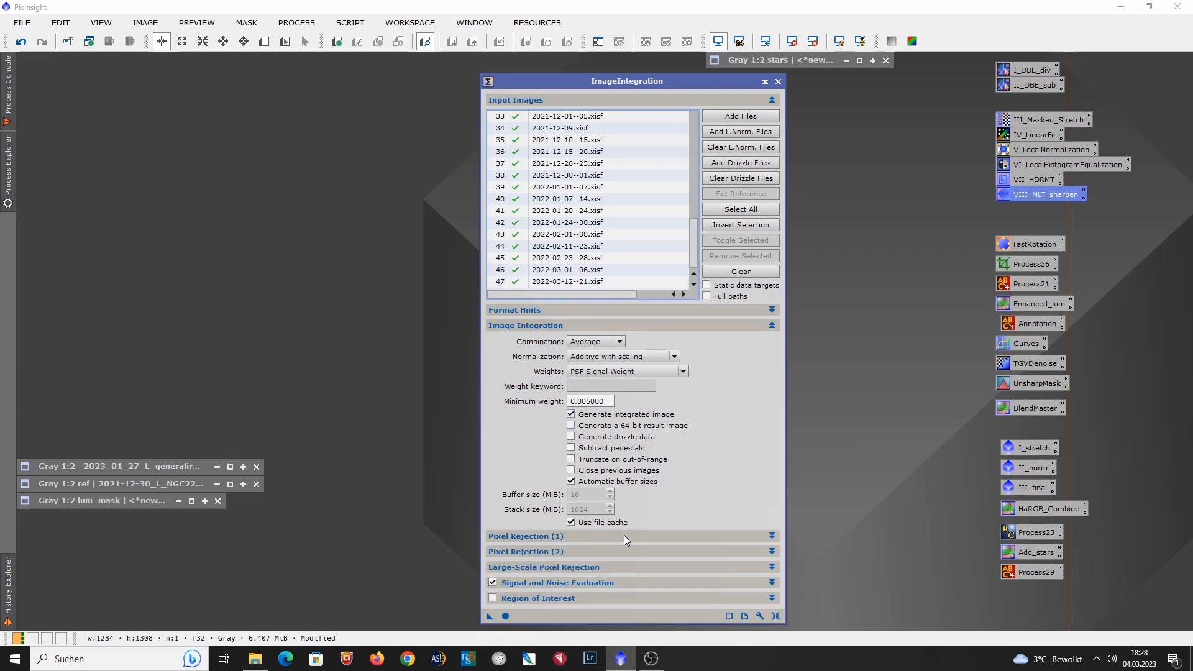
left_click(505, 616)
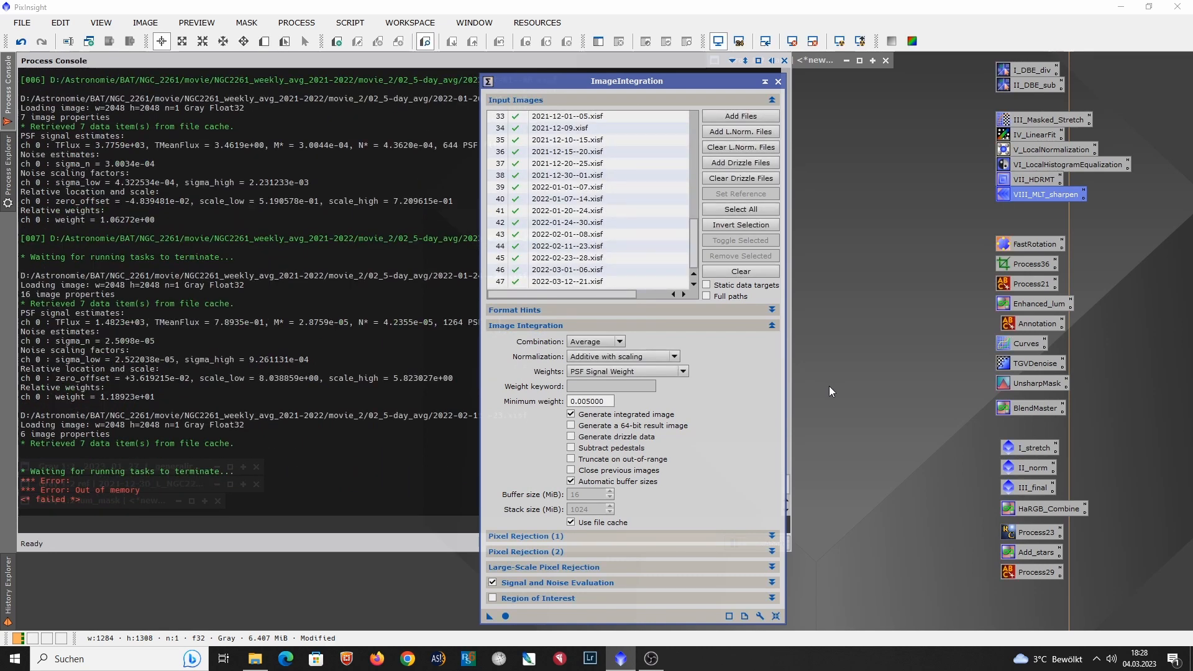
Step: Save the 2023_01_27 luminance image as 32-bit floating point XISF in the NGC2261_weekly_avg_2022-2023 folder and close it
left_click(355, 585)
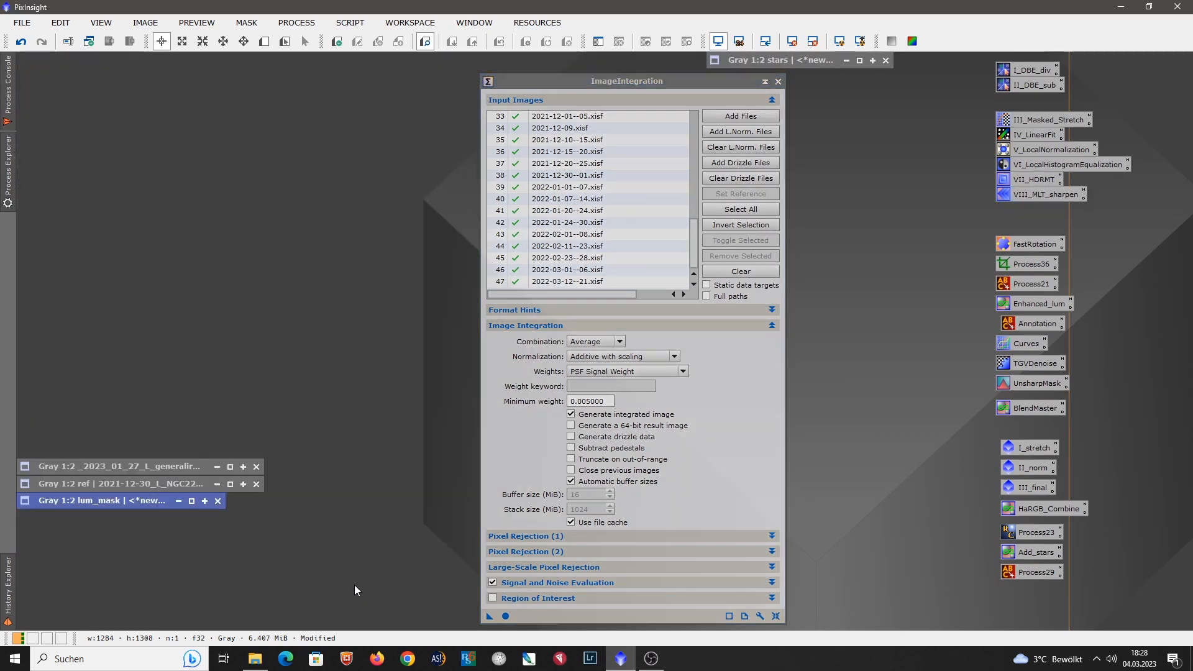
double_click(147, 468)
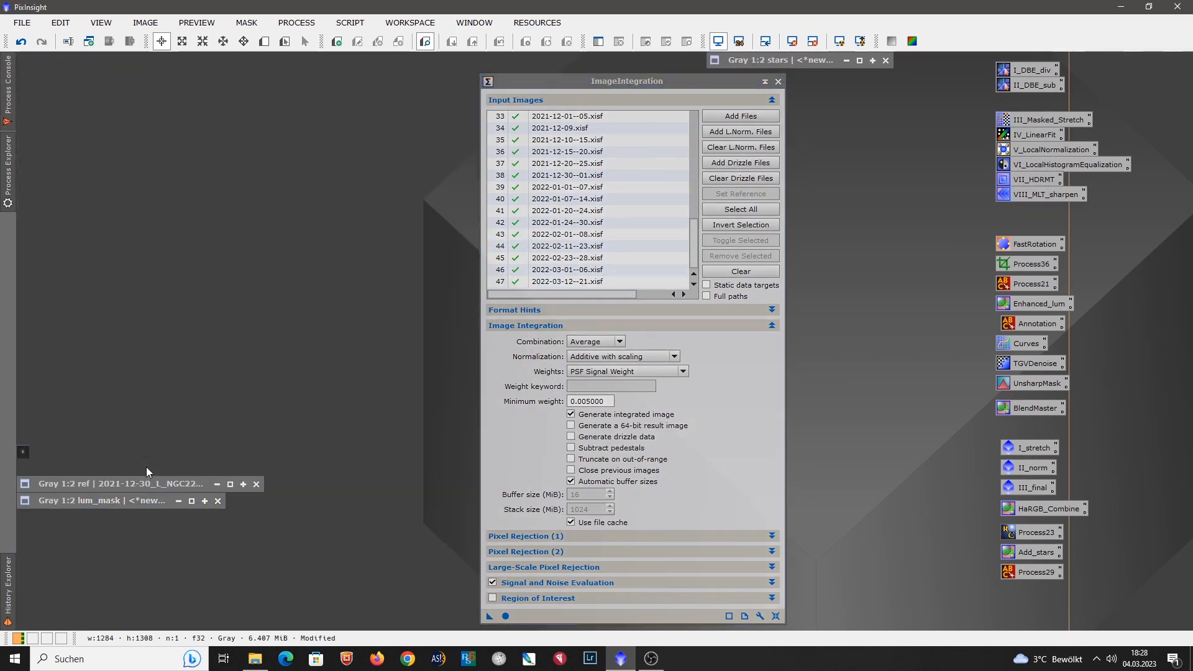
left_click(27, 23)
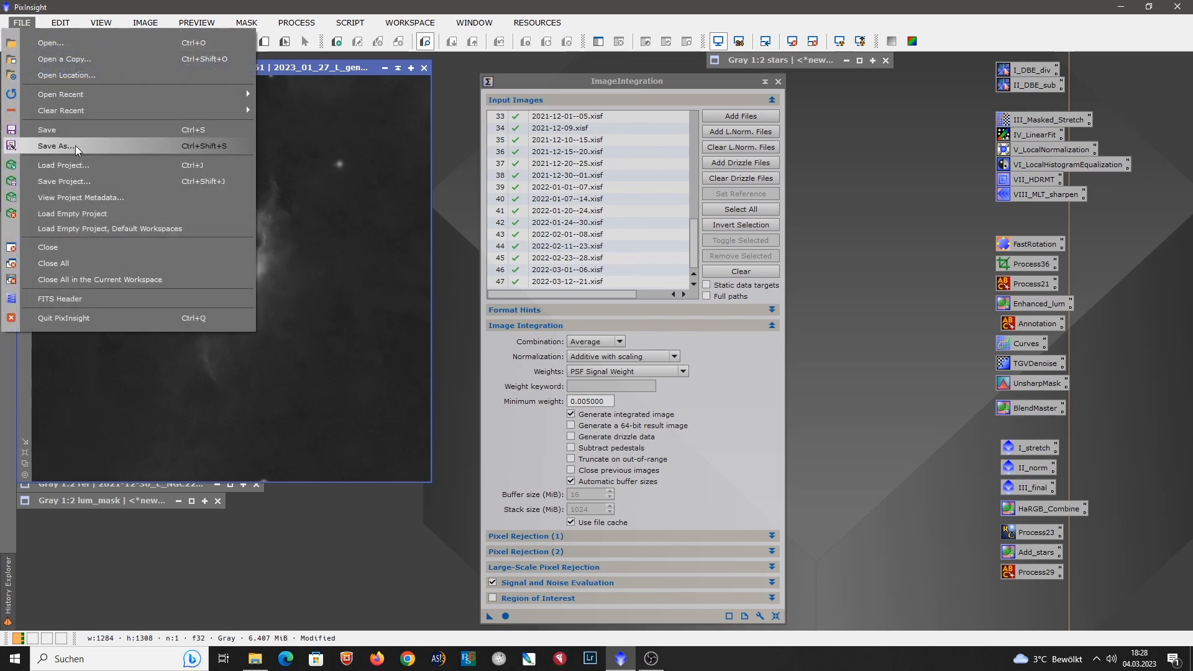
left_click(75, 145)
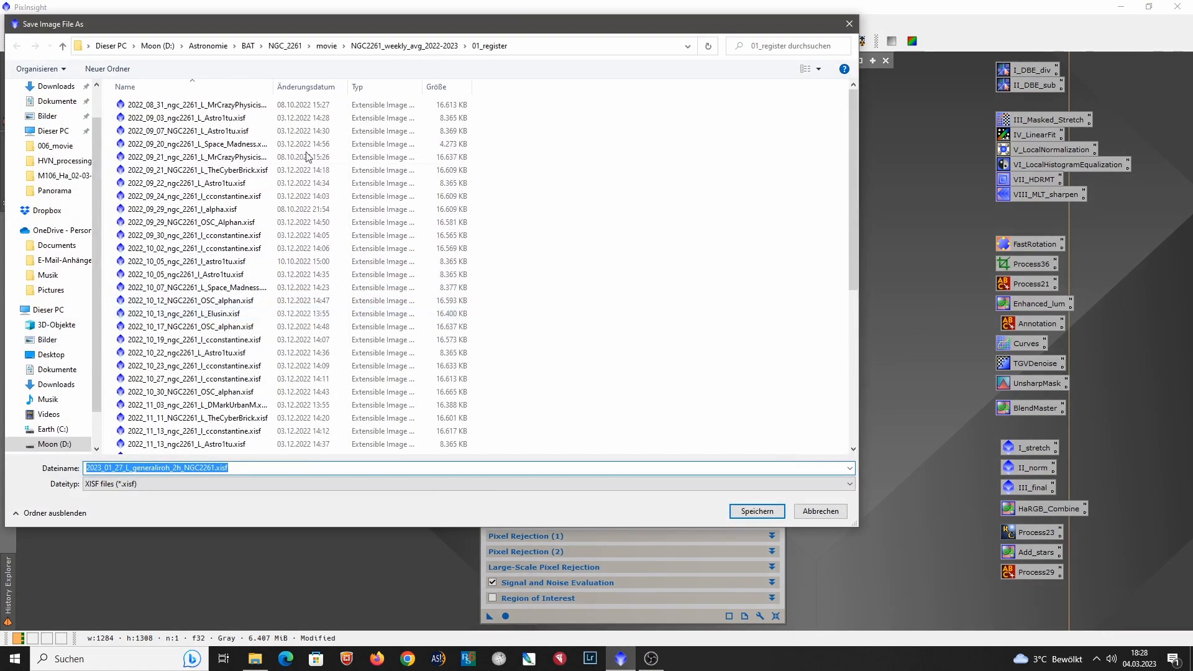
left_click(374, 50)
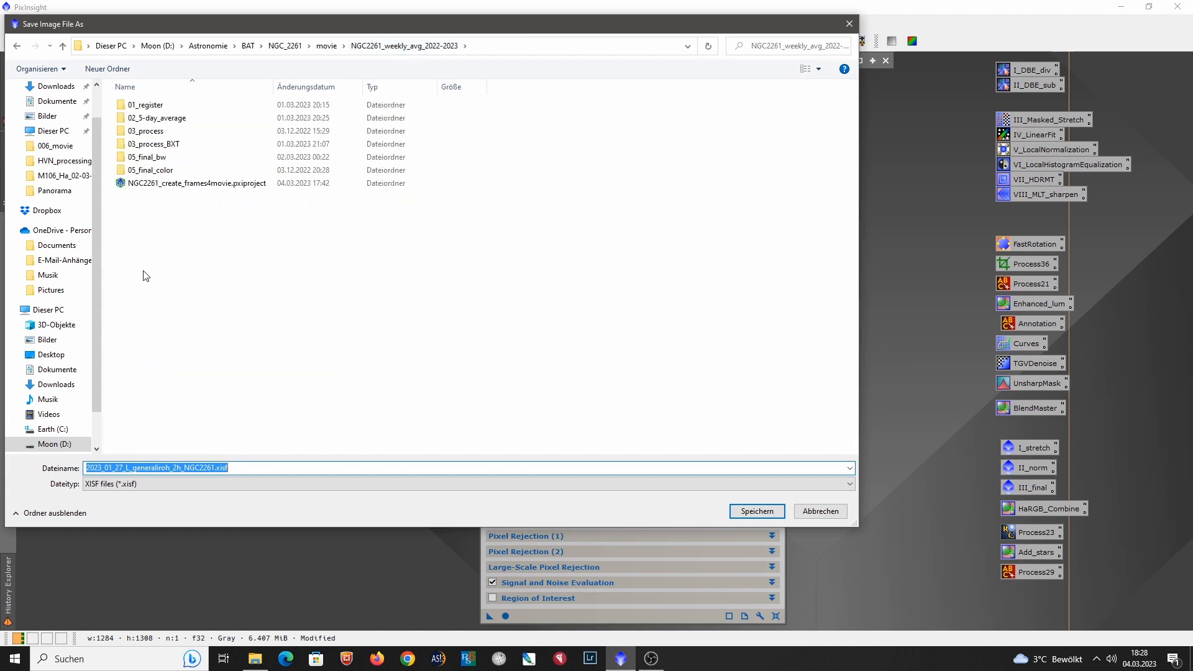
left_click(741, 508)
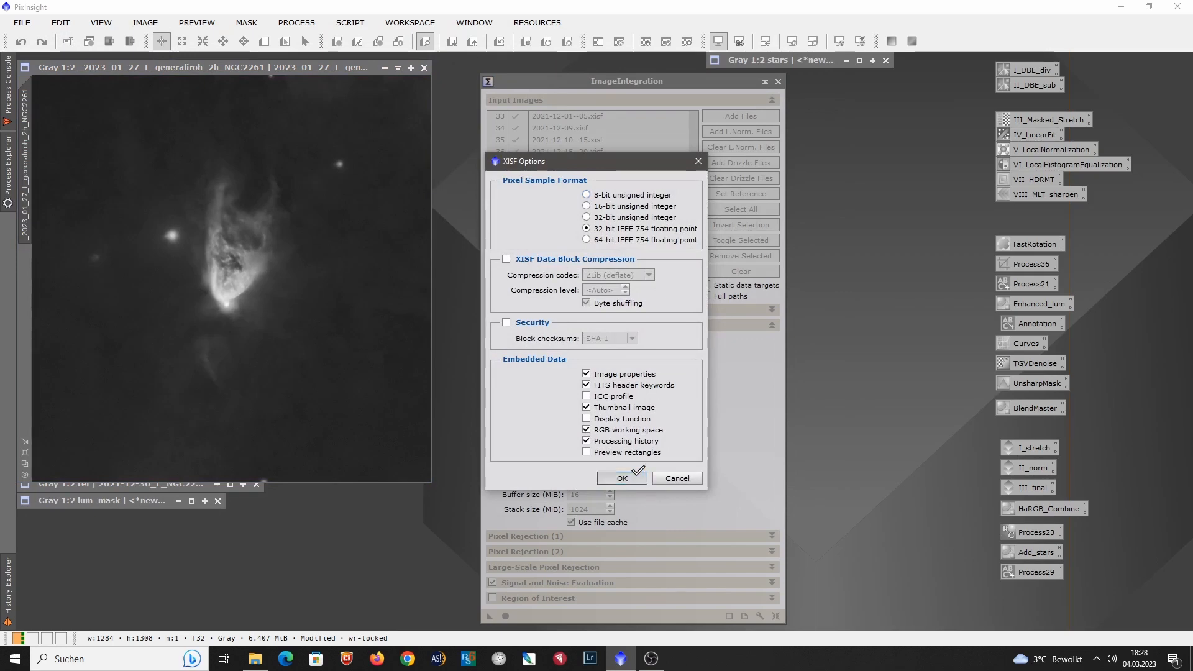
left_click(635, 477)
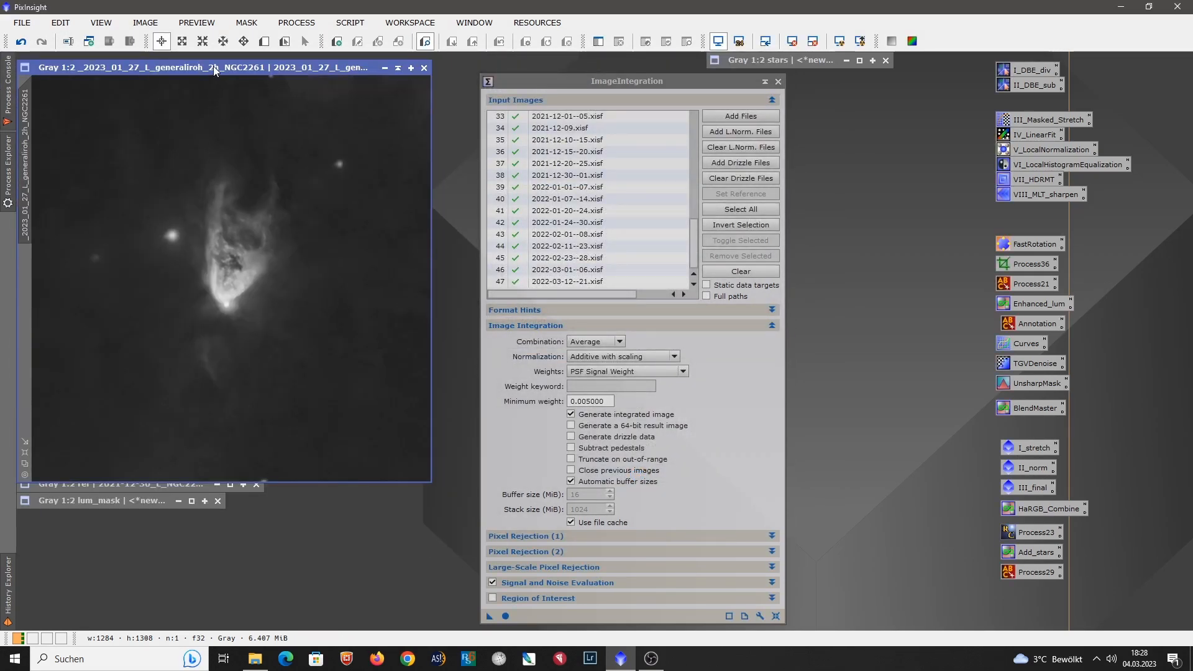
left_click(424, 69)
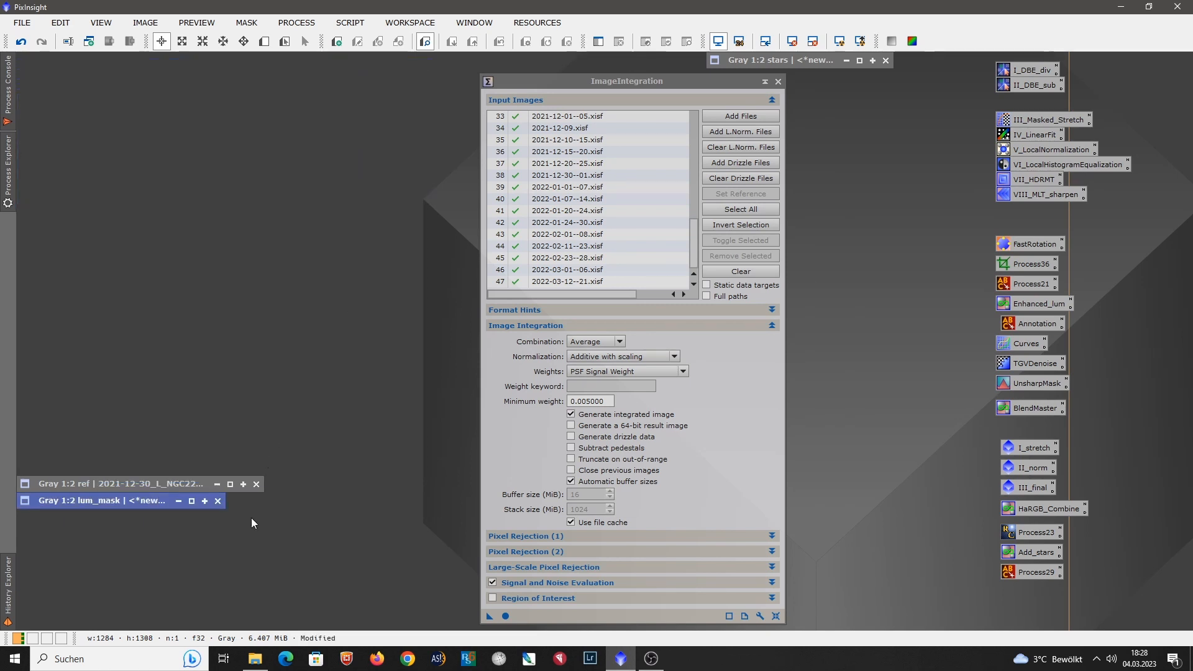
Step: Restart PixInsight, discarding unsaved images, and load the project NGC2261_create_frames4movie.pxiproject
left_click(1175, 5)
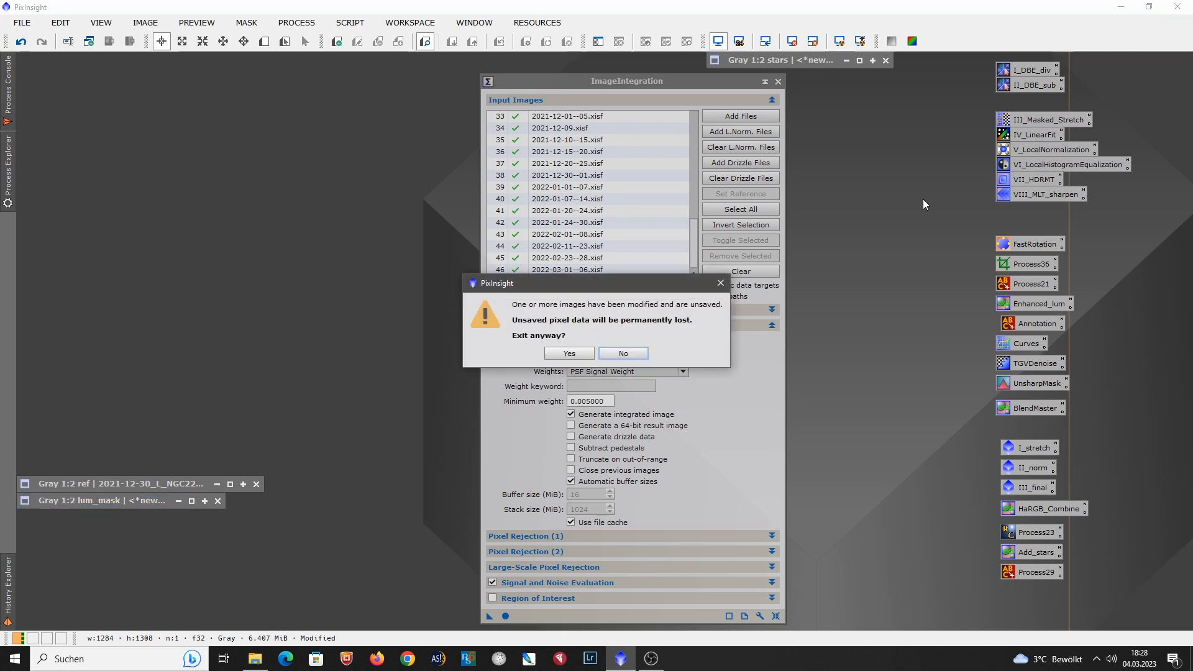
left_click(587, 353)
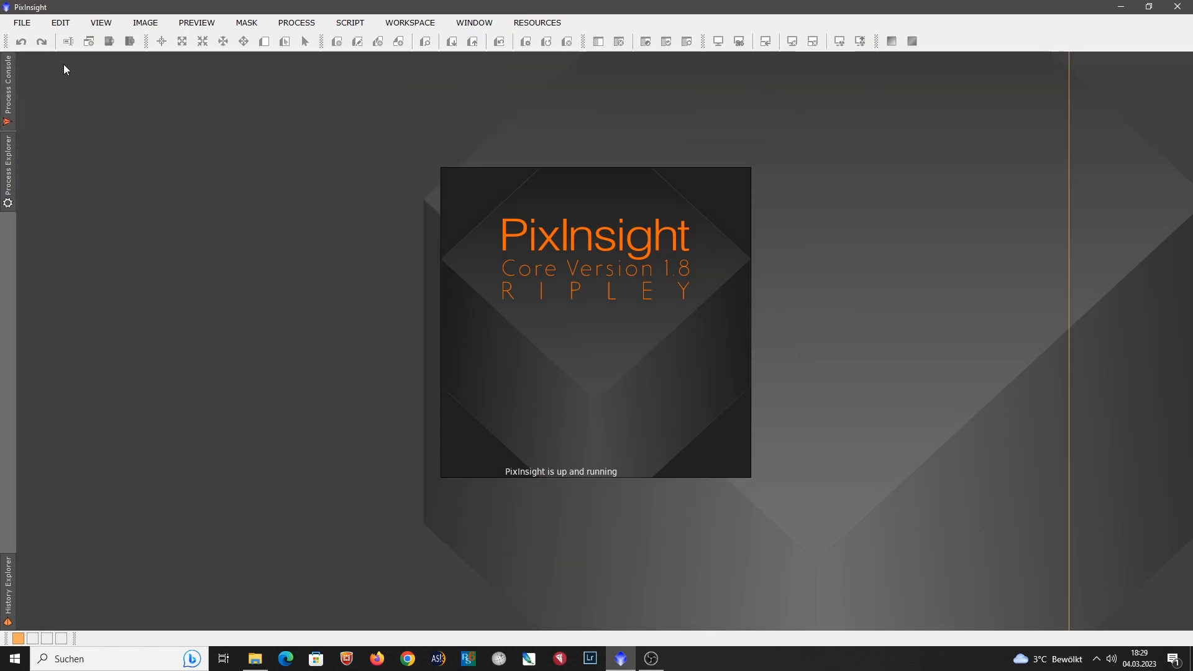
left_click(22, 22)
left_click(65, 165)
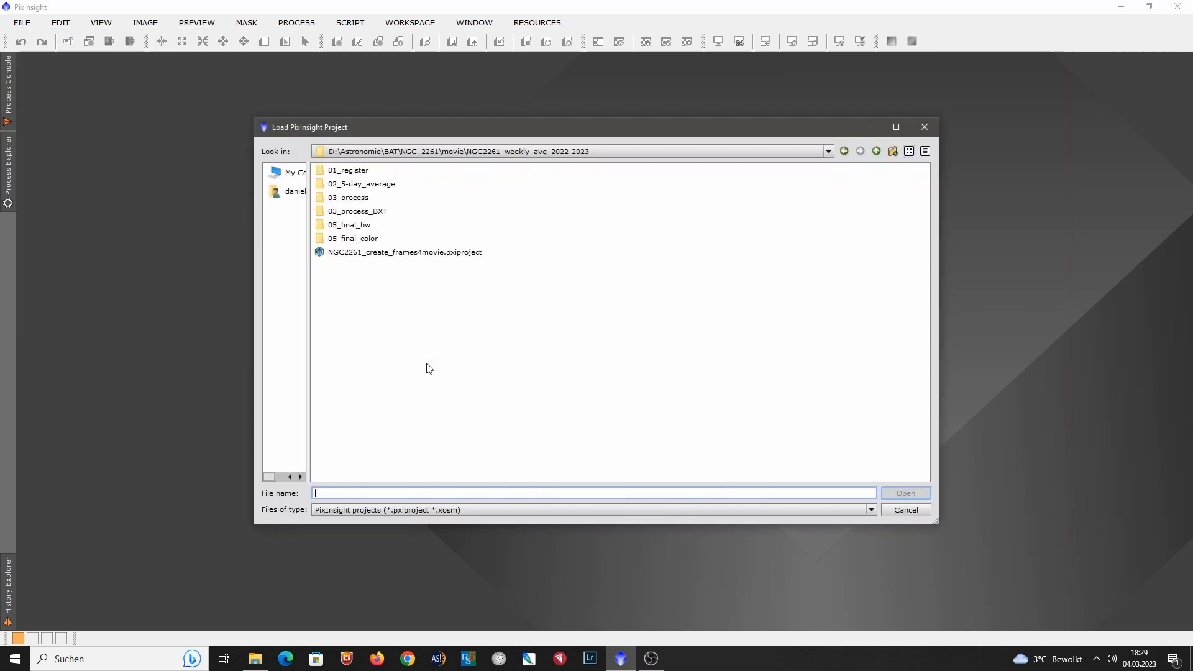
left_click(422, 252)
left_click(901, 494)
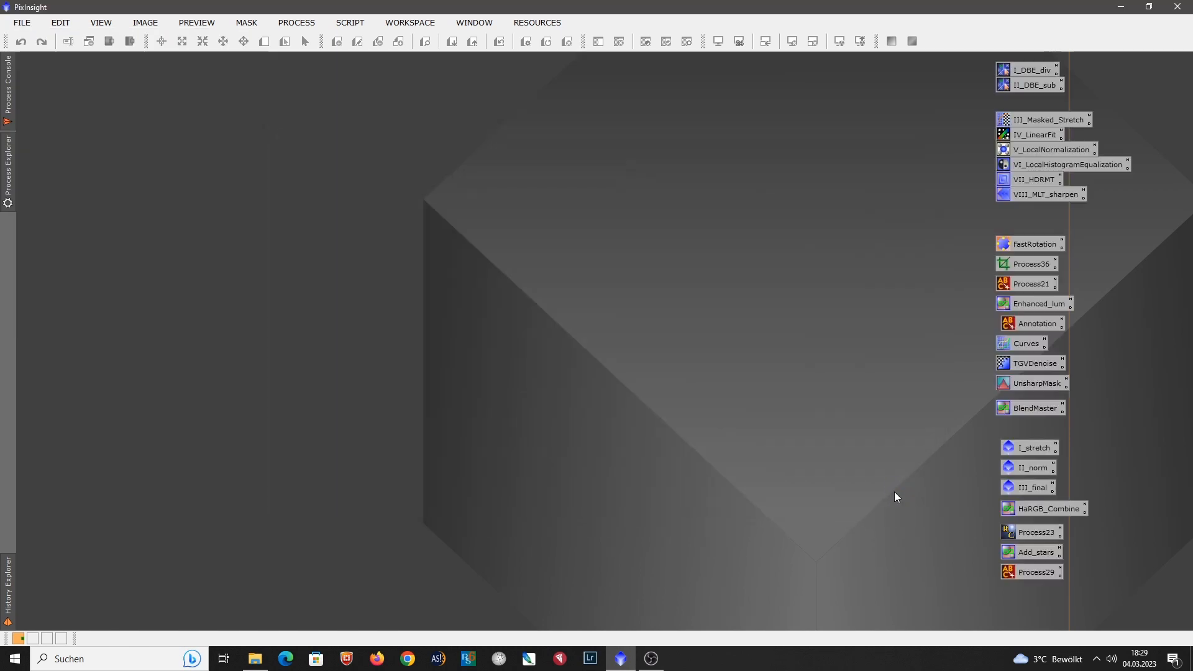
left_click(292, 25)
mouse_move(435, 13)
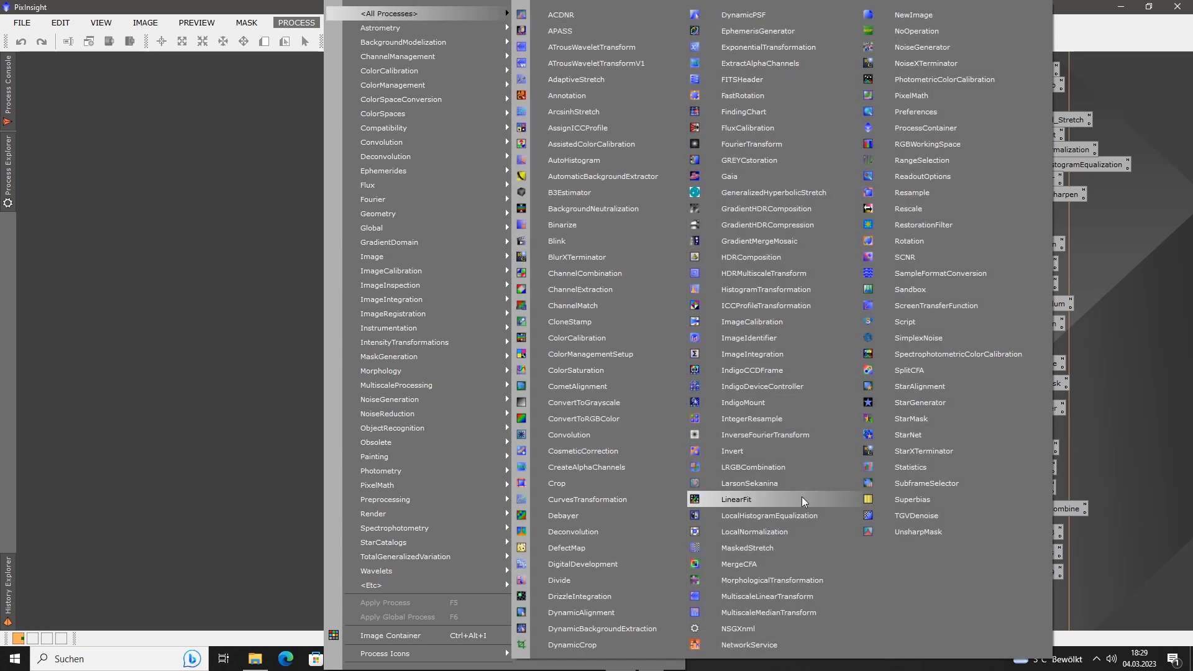
left_click(771, 356)
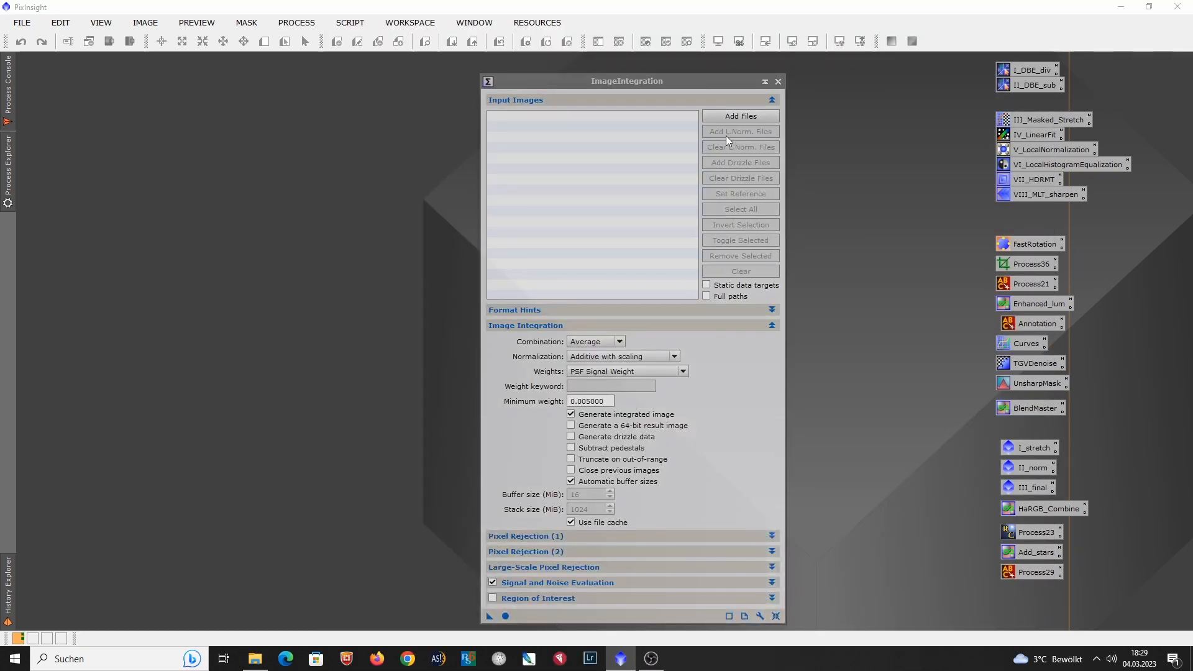
left_click(726, 119)
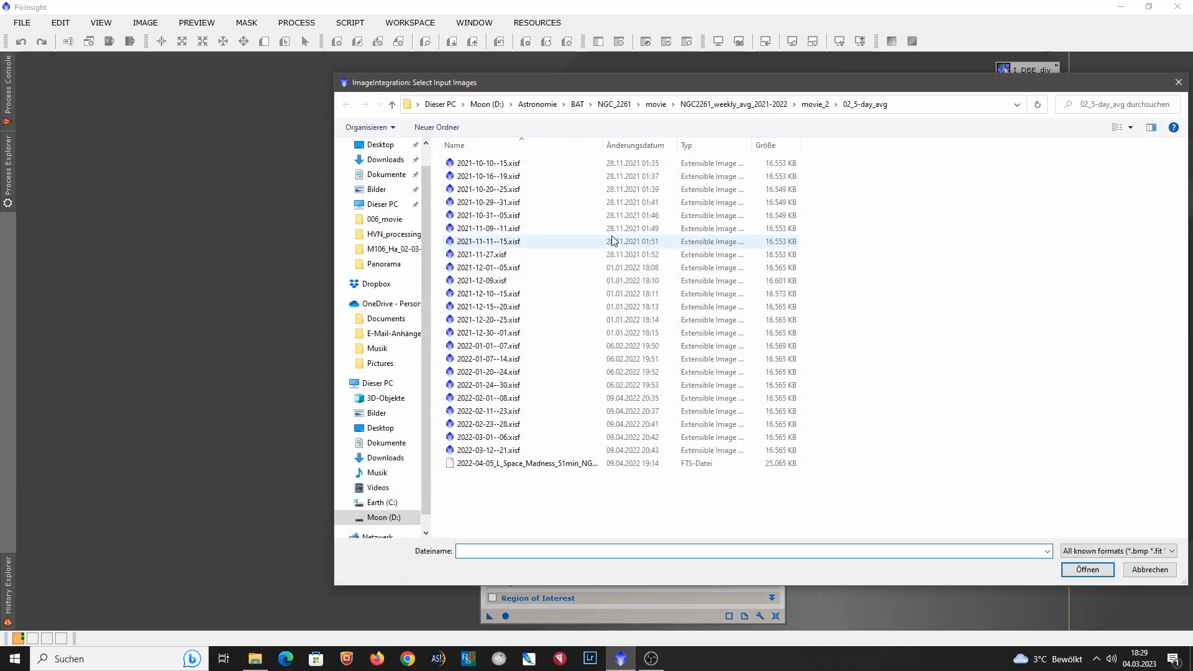
left_click(549, 164)
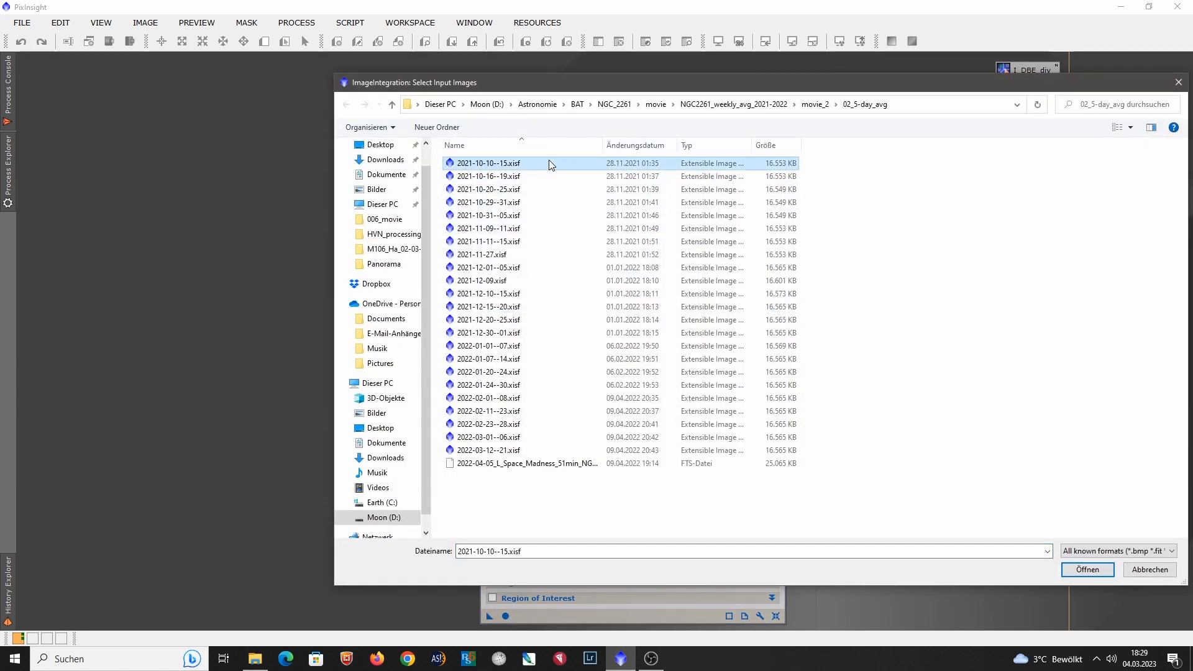
key("shift+Down")
key("shift+Down")
key("shift+Down")
key("shift+Down")
key("shift+Down")
key("shift+Down")
key("shift+Down")
key("shift+Down")
key("shift+Down")
key("shift+Down")
key("shift+Down")
key("shift+Down")
key("shift+Down")
key("shift+Down")
key("shift+Down")
key("shift+Down")
key("shift+Down")
key("shift+Down")
key("shift+Down")
key("shift+Down")
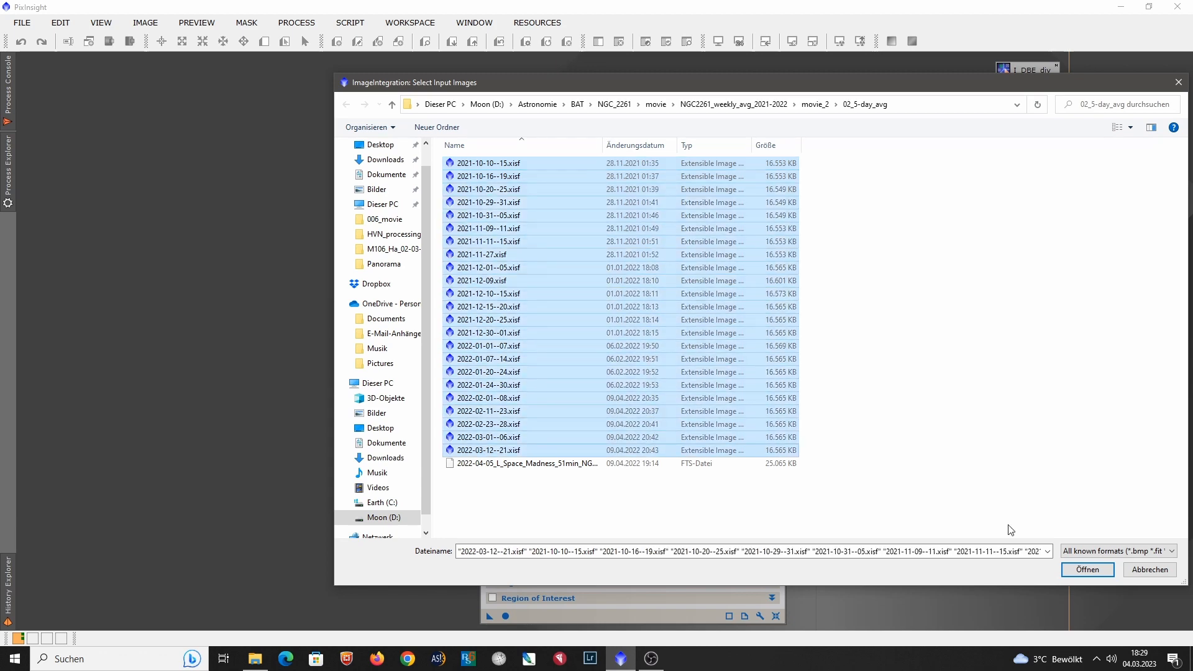
left_click(1088, 570)
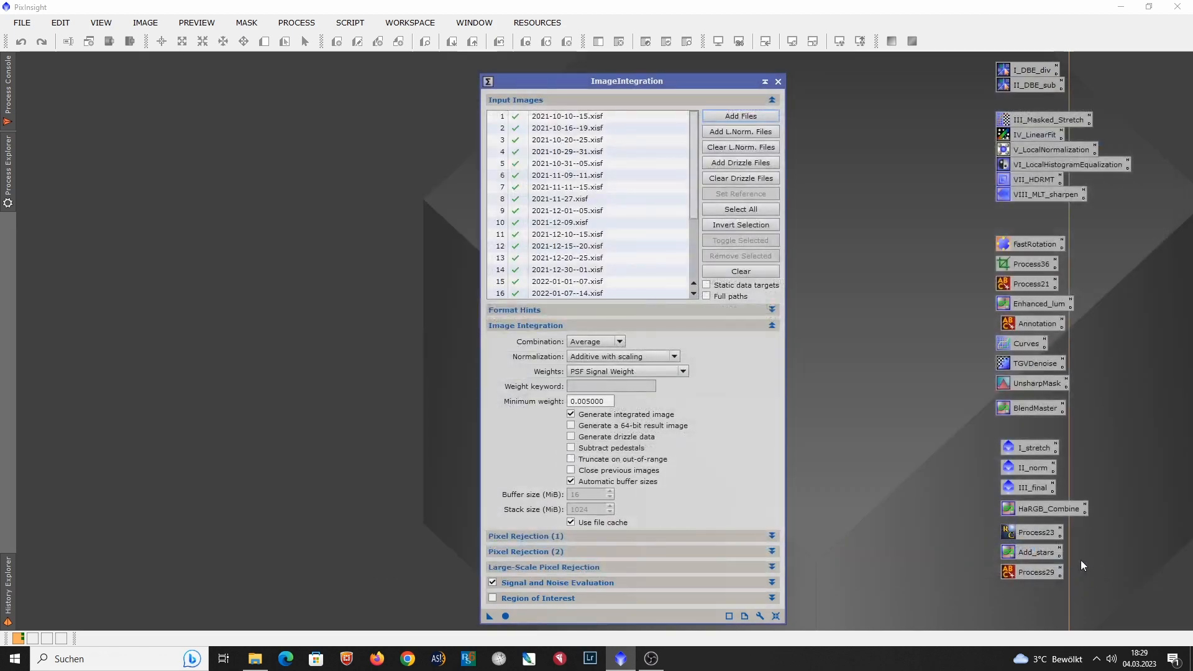
Step: Add all files from NGC2261_weekly_avg_2022-2023/02_5-day_average to the integration inputs and run the integration
left_click(754, 114)
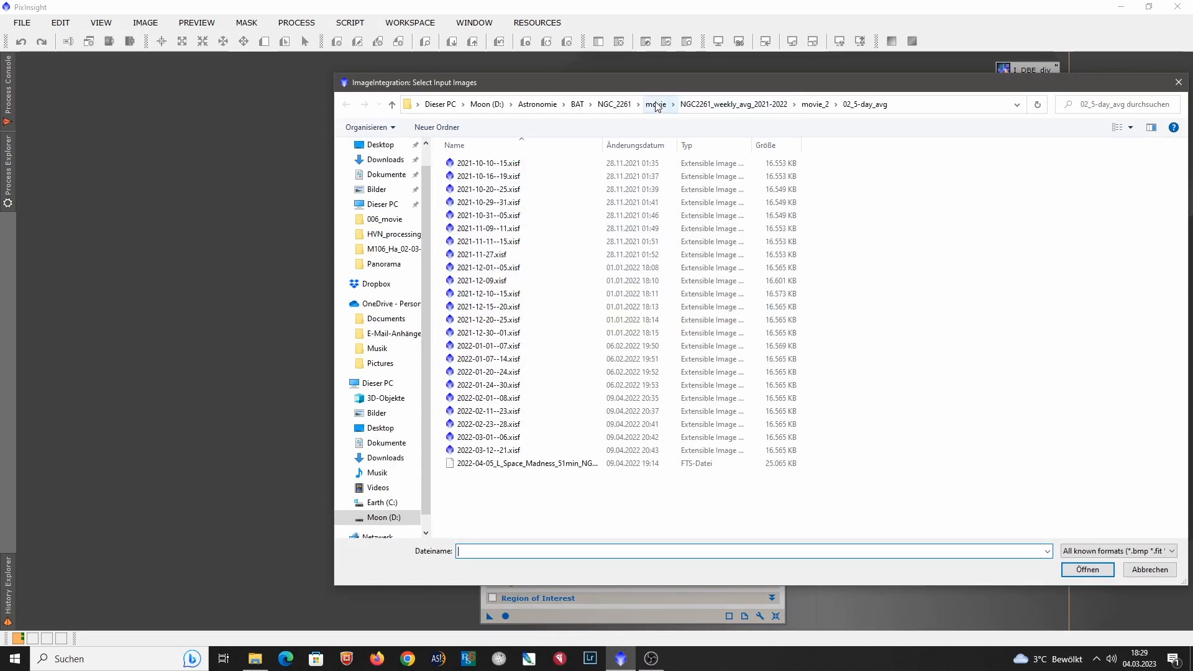
left_click(656, 104)
double_click(520, 176)
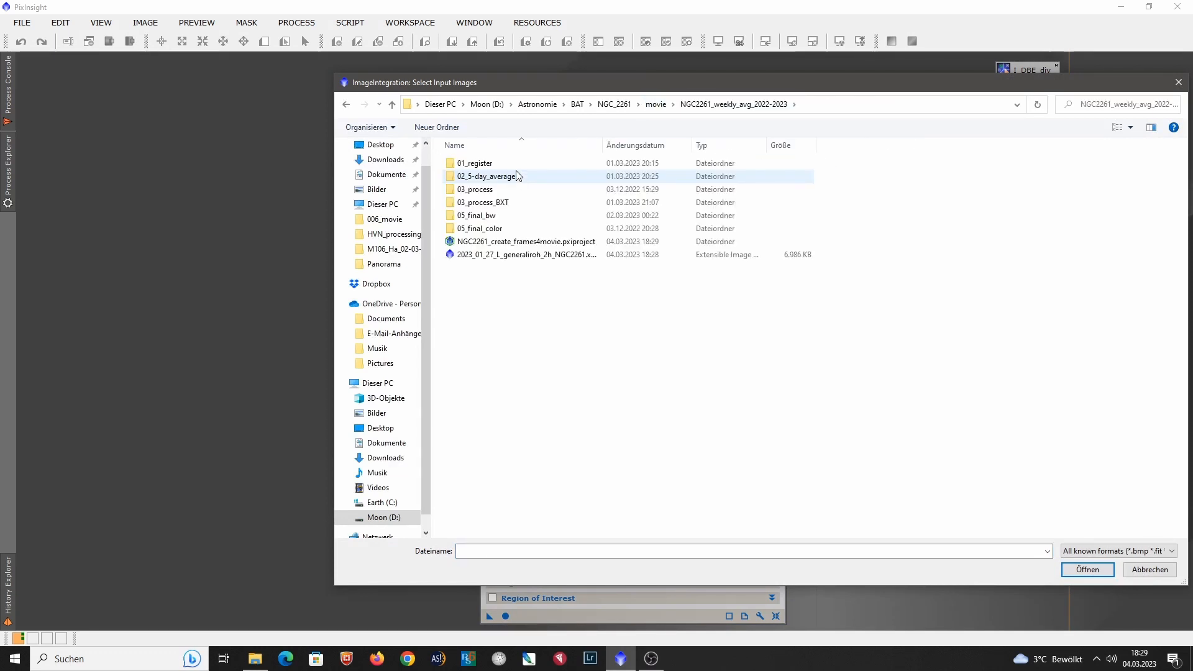
double_click(518, 174)
left_click(517, 166)
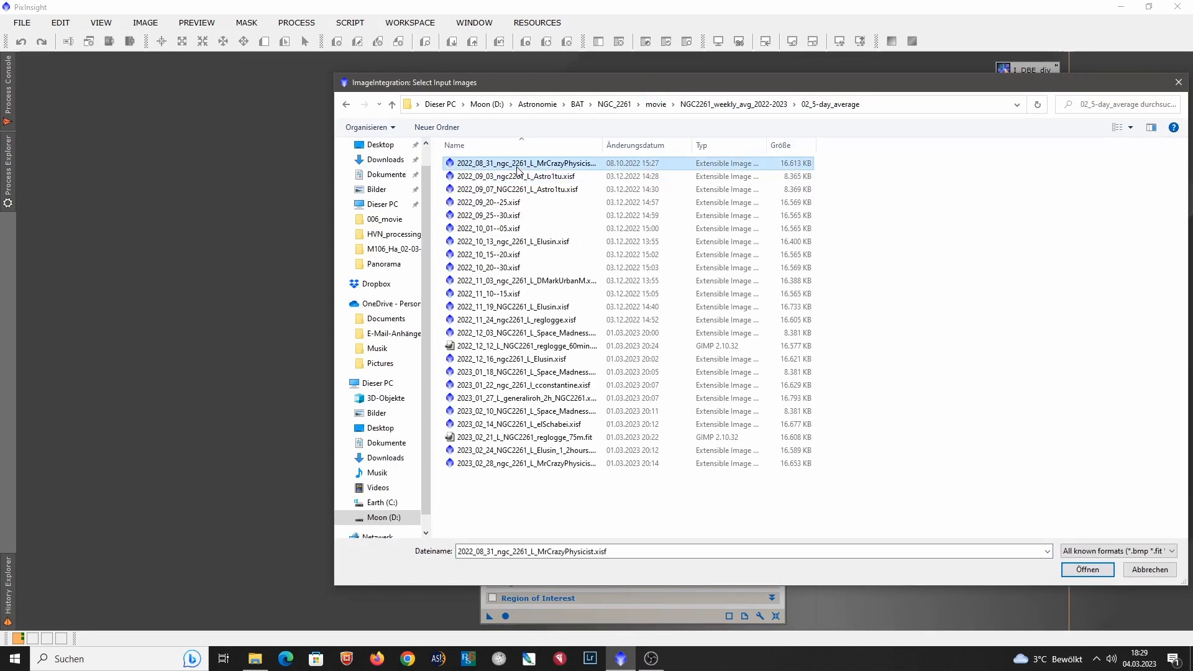
key("ctrl+a")
key("Return")
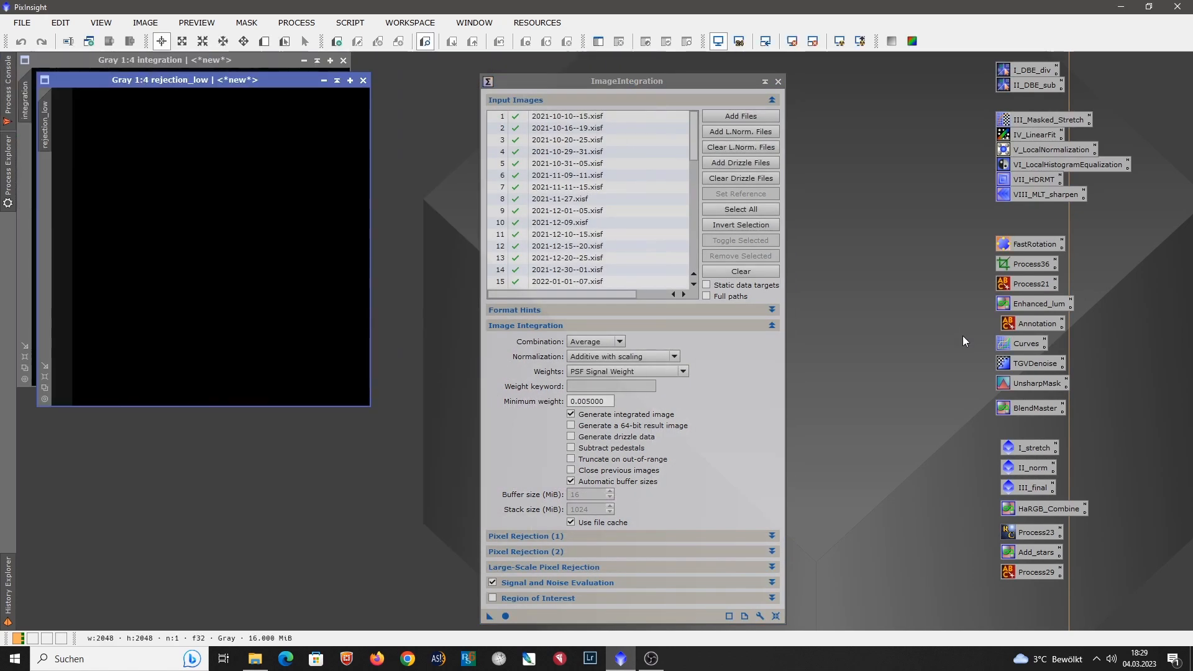
Step: Close ImageIntegration and the low rejection map, and auto-stretch the display of the integration image
left_click(778, 81)
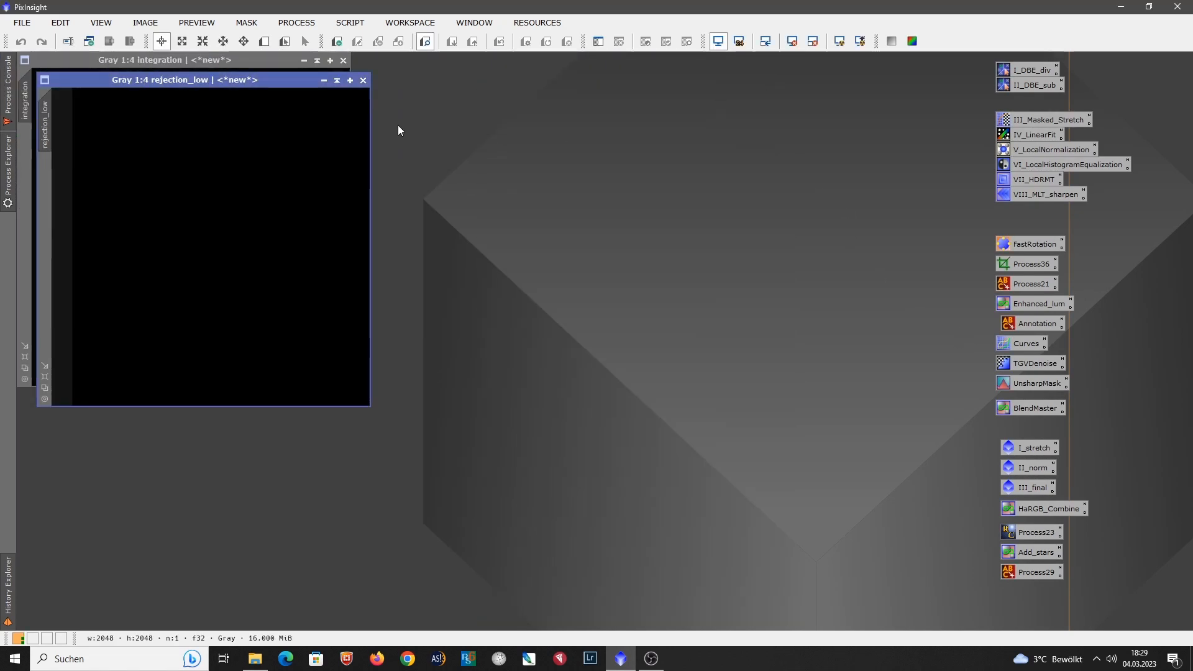
left_click(365, 81)
left_click(25, 358)
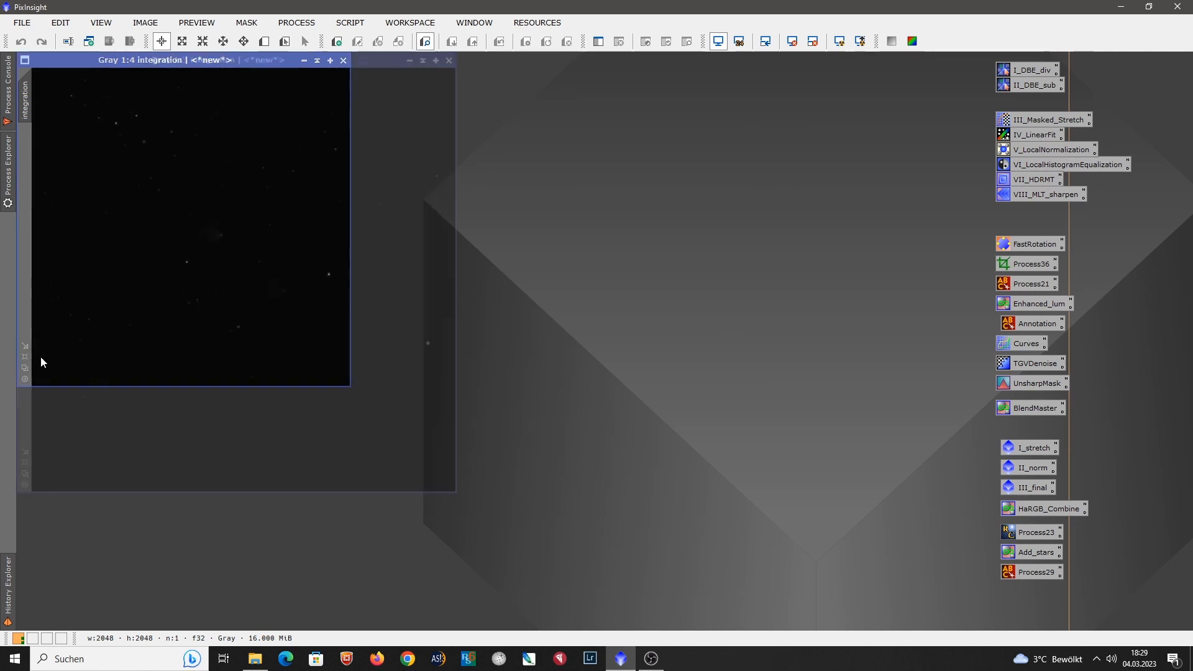
left_click(840, 41)
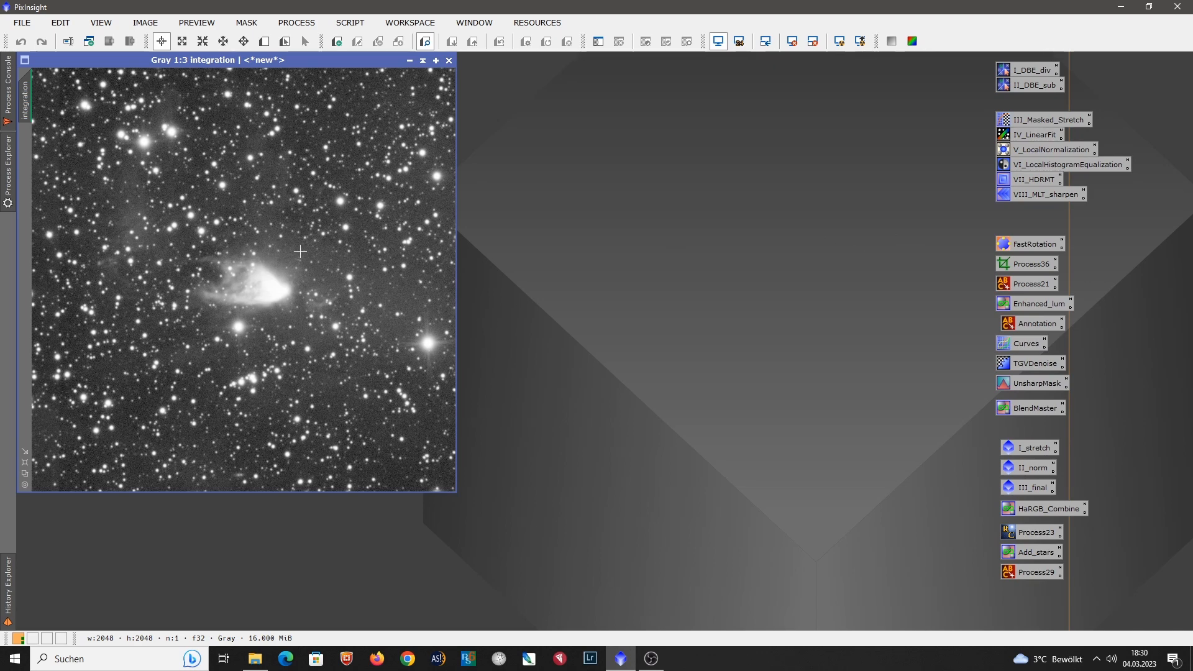
Step: Rename the integration image to L_master
mouse_move(1034, 245)
left_mouse_down()
mouse_move(510, 243)
mouse_move(425, 223)
mouse_move(796, 269)
mouse_move(1041, 256)
mouse_move(1030, 246)
left_mouse_up()
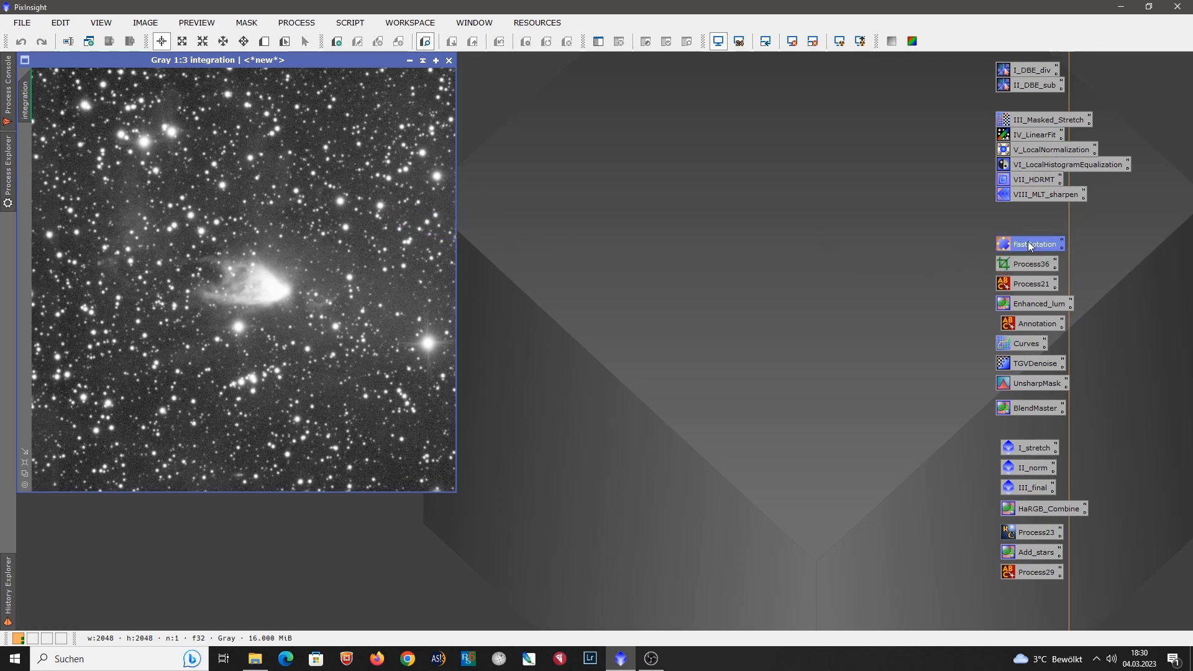
double_click(27, 93)
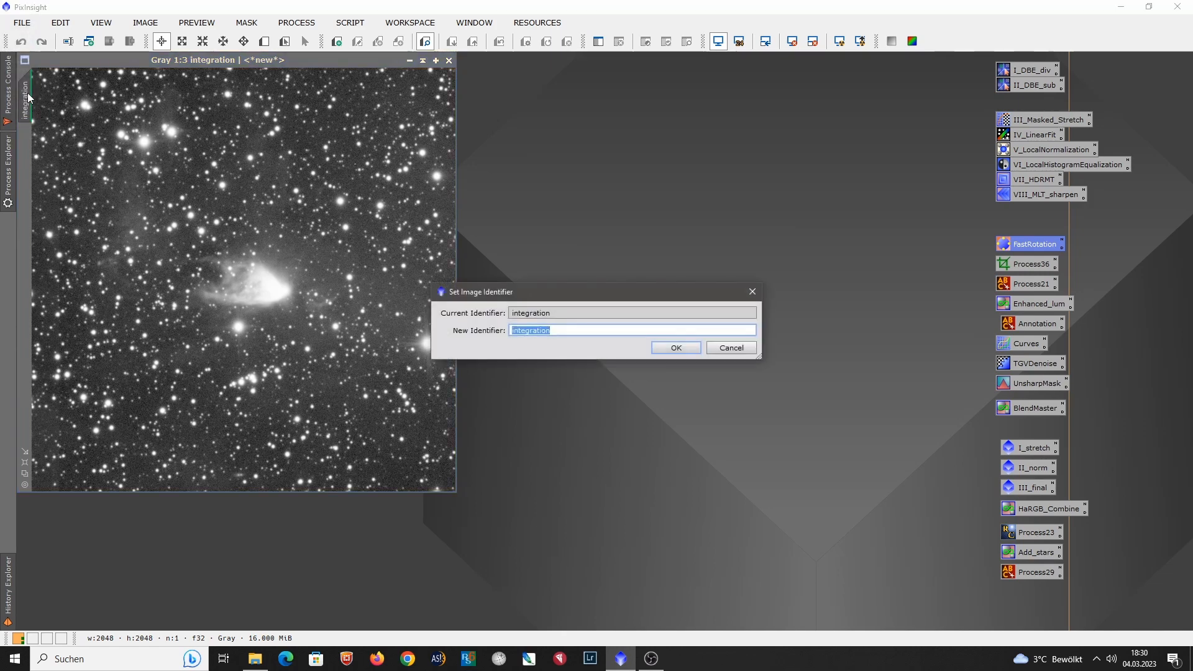
type("L_master")
key("Return")
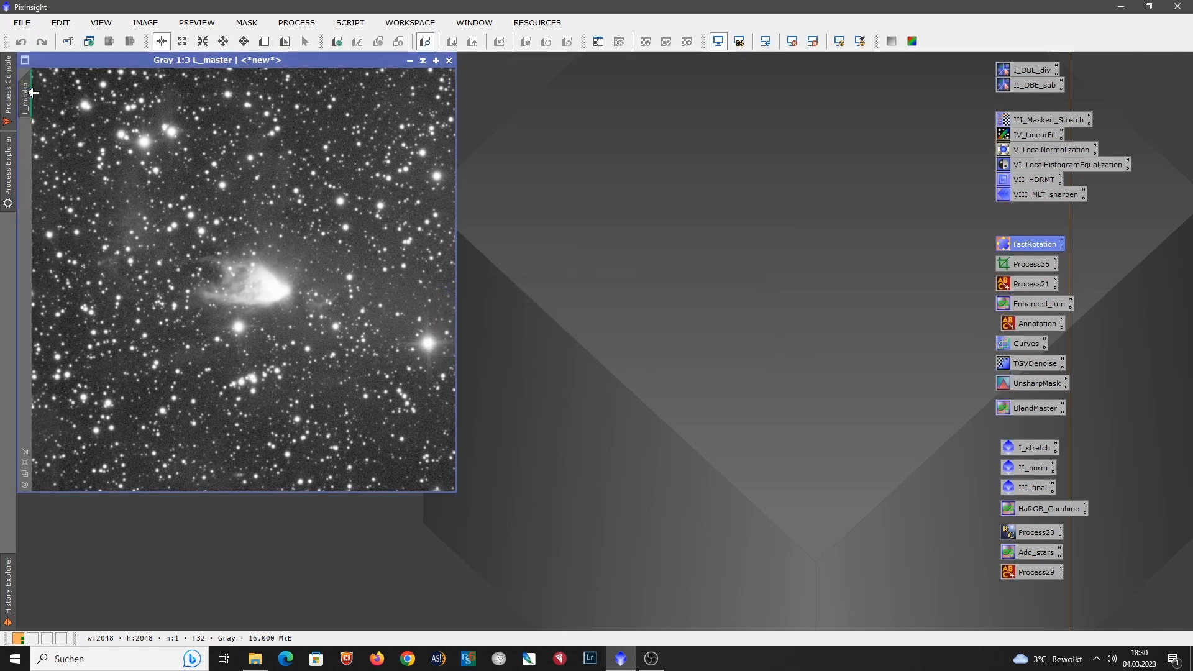
Step: Apply the saved FastRotation and Process36 crop processes to L_master
left_click_drag(1035, 245, 310, 235)
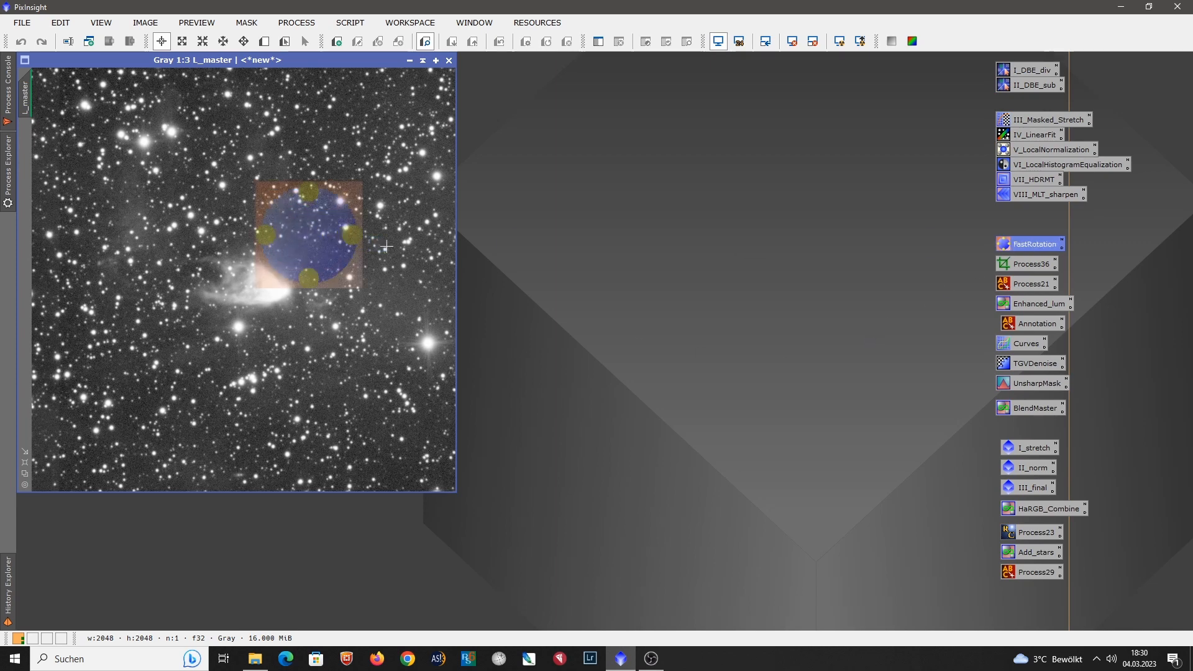
left_click_drag(1016, 263, 363, 256)
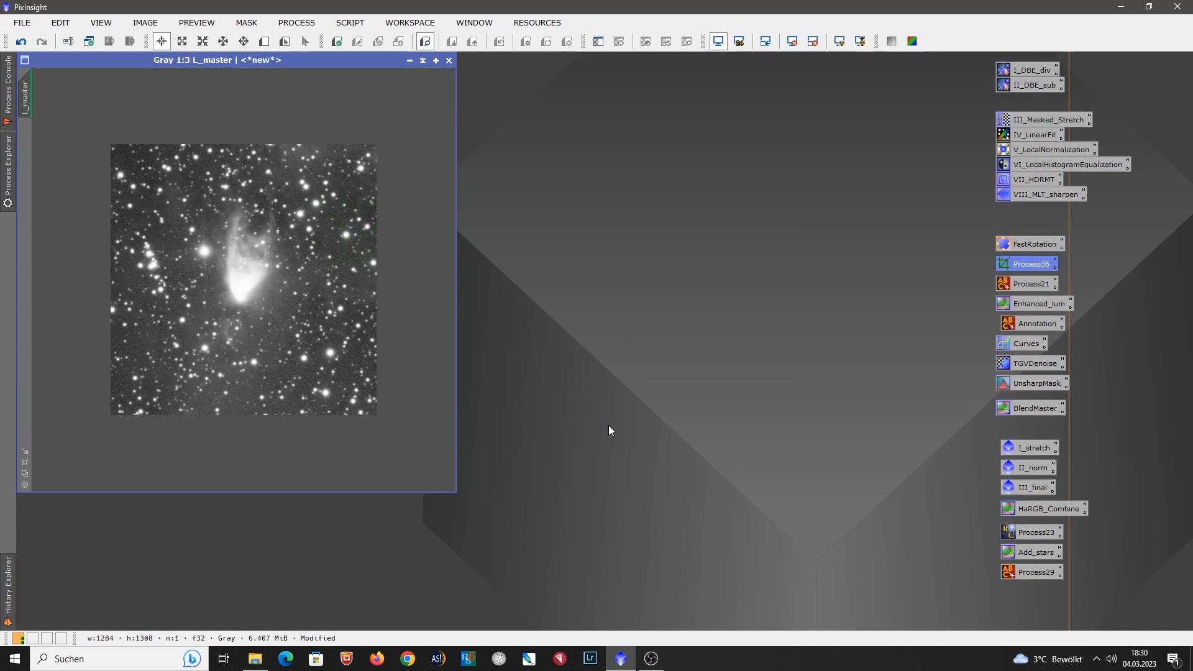
left_click(26, 453)
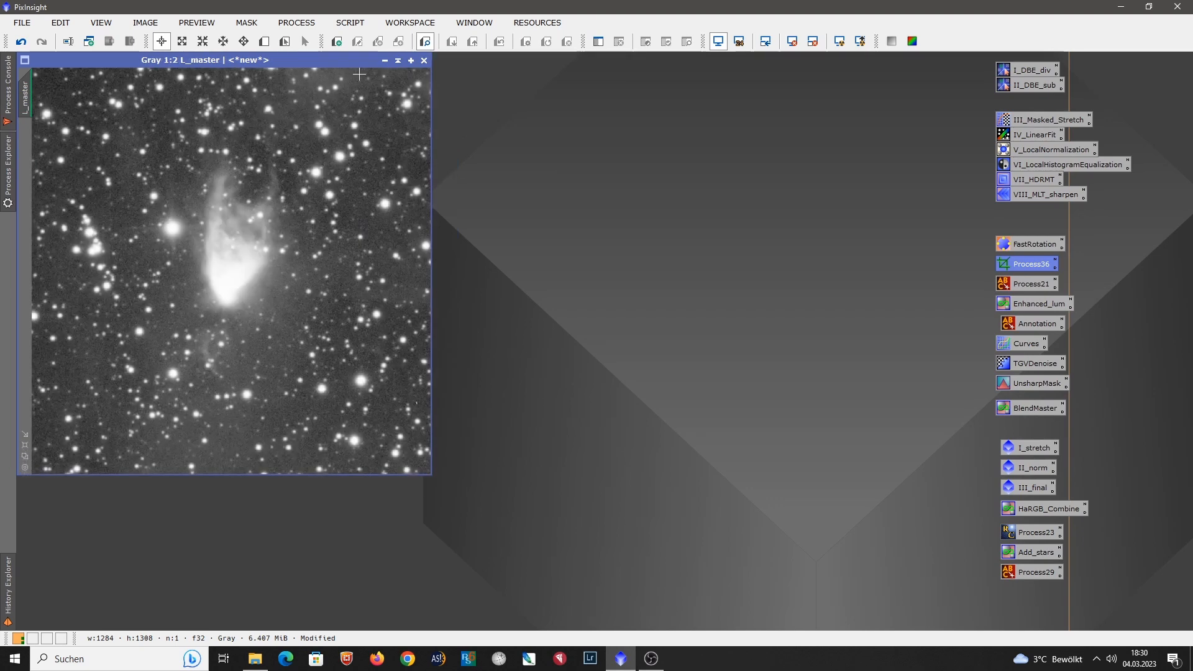
Step: Apply BlurXTerminator to L_master with Sharpen Stars 0.33, Sharpen Nonstellar 0.57 and Automatic PSF, and close its dialog
left_click(298, 22)
mouse_move(431, 15)
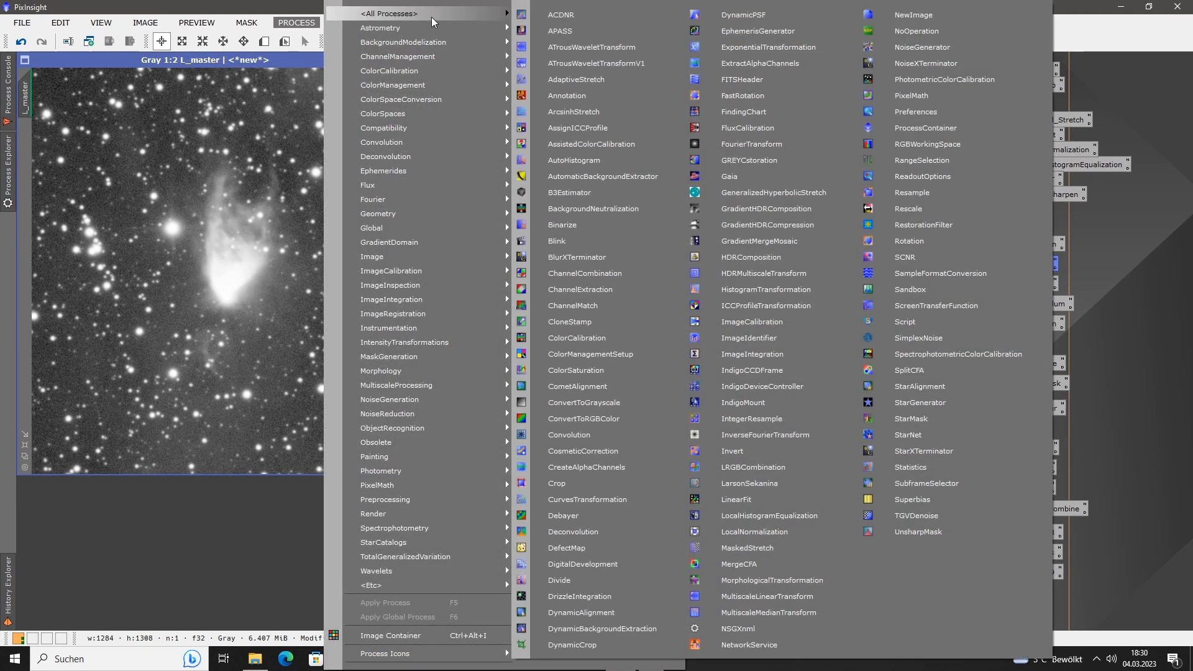
left_click(586, 257)
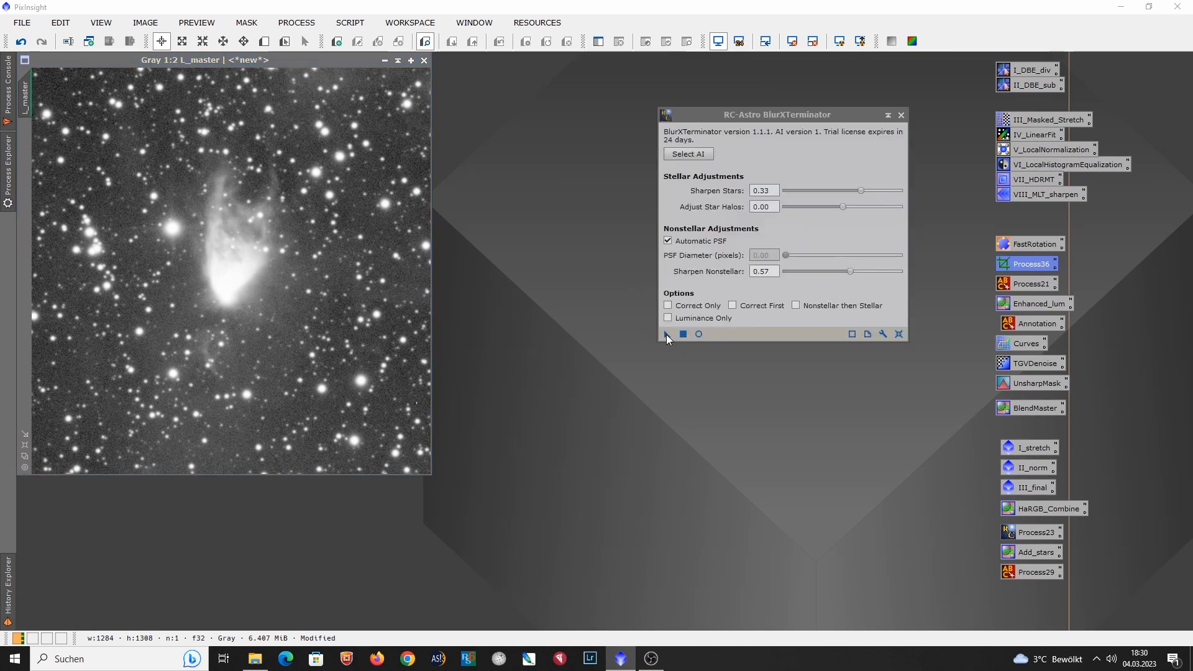
left_click_drag(321, 339, 321, 339)
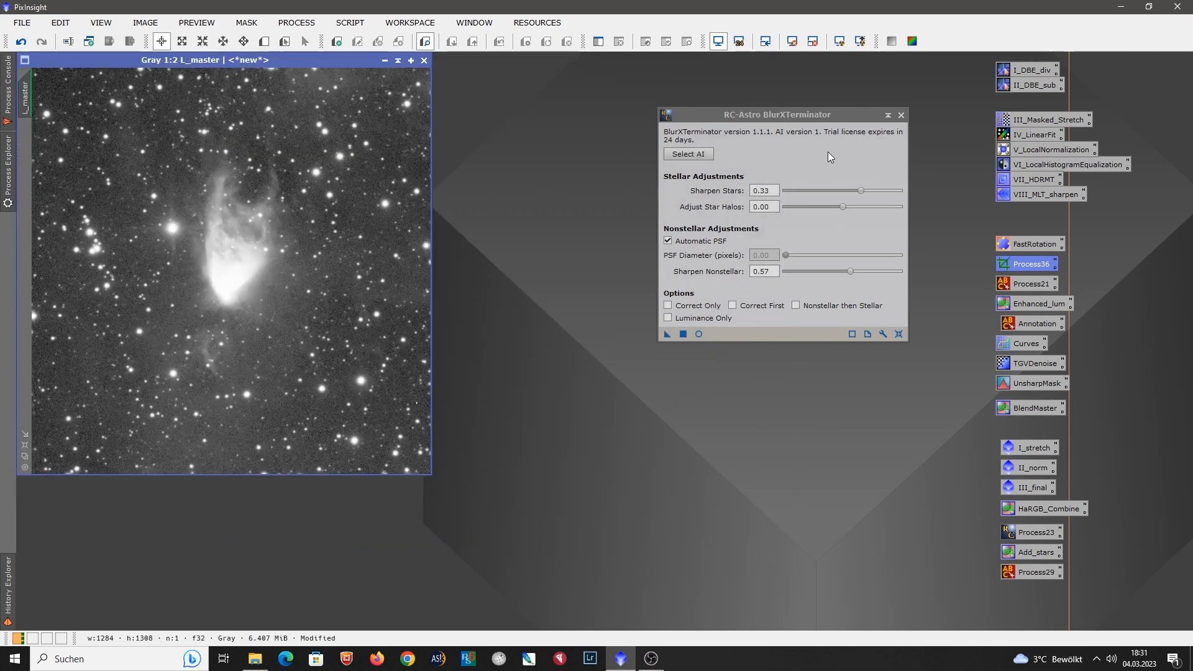
left_click(886, 116)
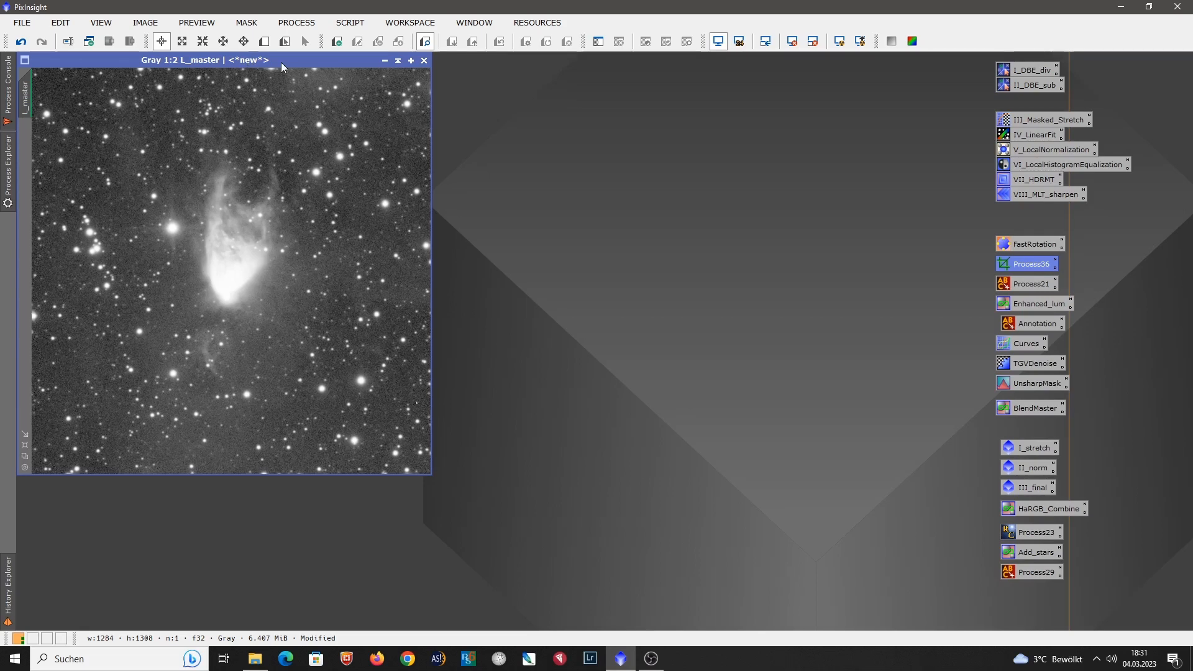
Step: Apply the saved III_Masked_Stretch process to L_master and remove its display auto-stretch
left_click_drag(1032, 118, 350, 152)
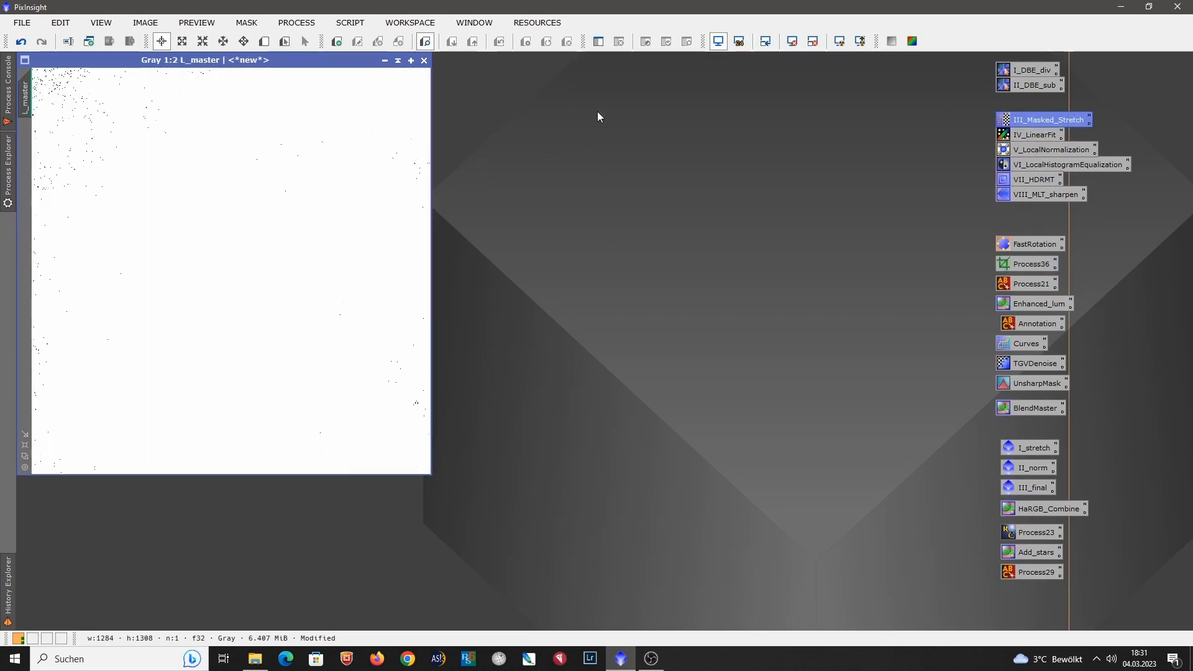
left_click(793, 42)
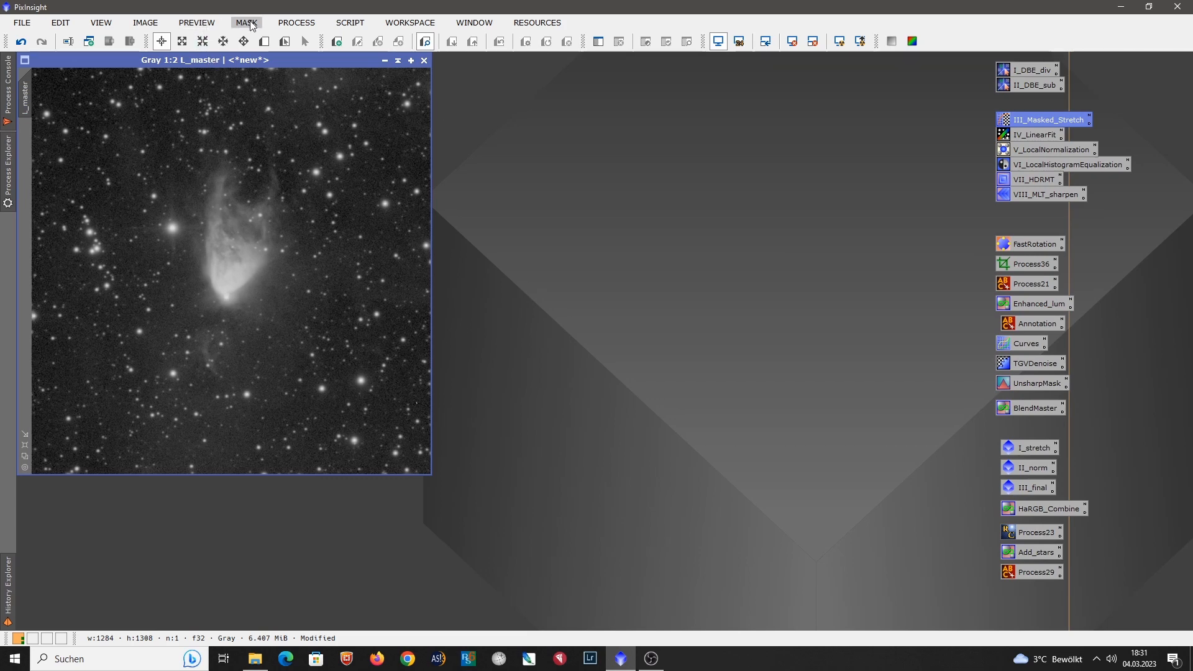
Step: Run StarXTerminator on L_master with Generate Star Image and Unscreen Stars enabled
left_click(297, 23)
mouse_move(353, 17)
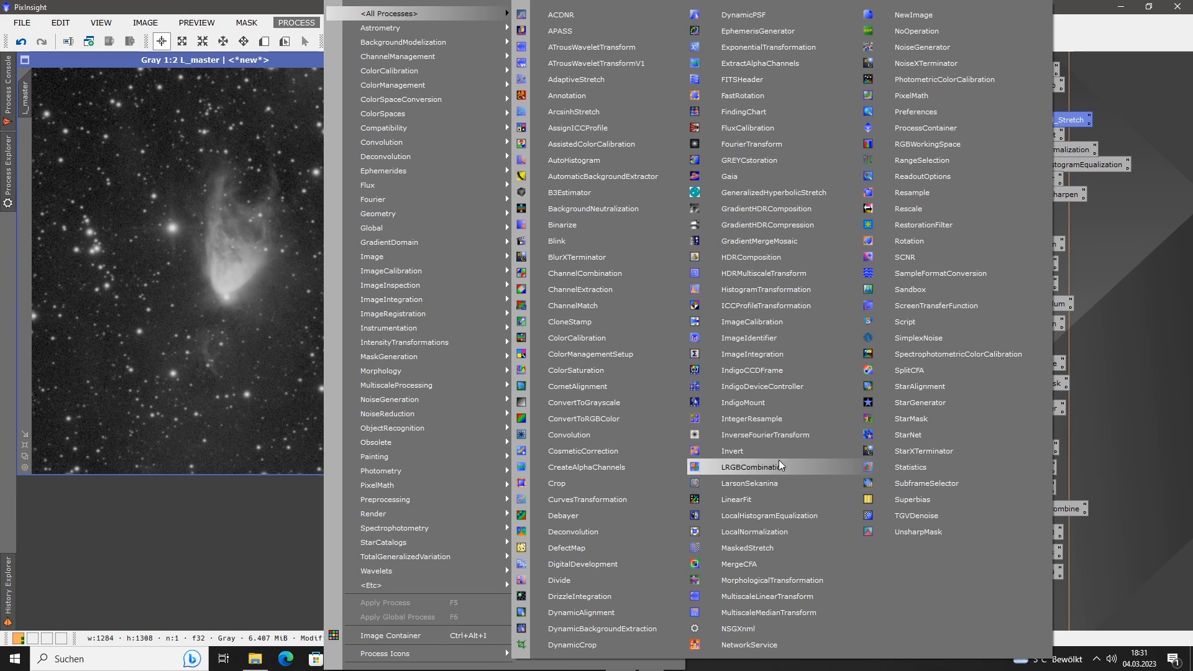
left_click(905, 451)
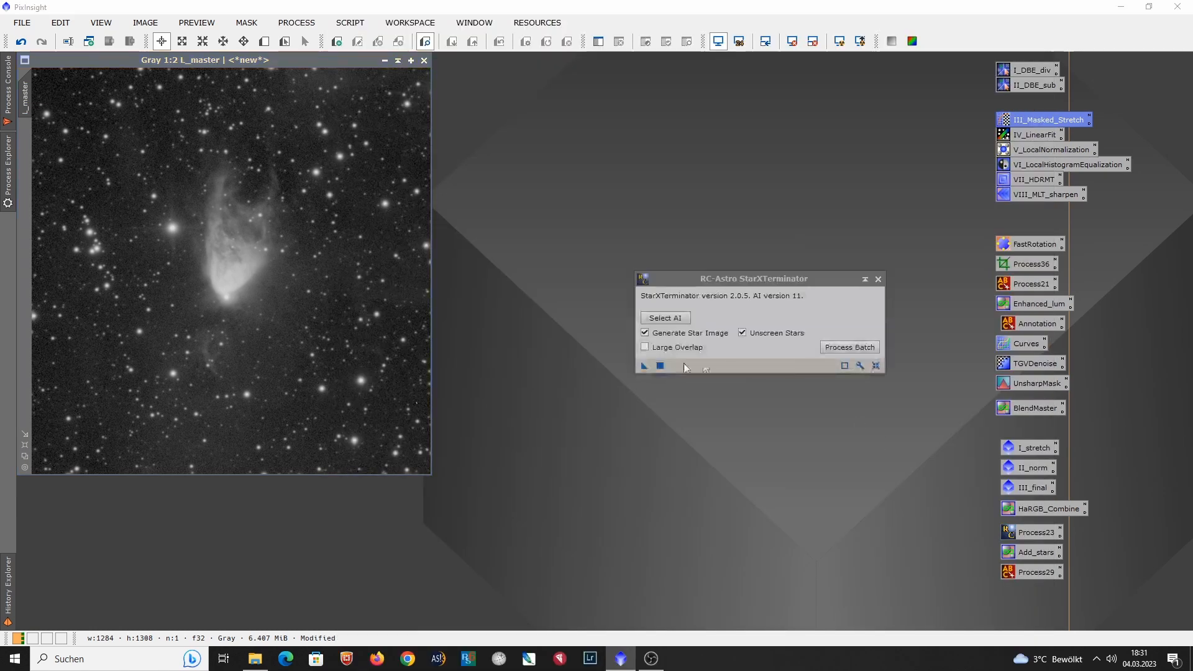
left_click(644, 366)
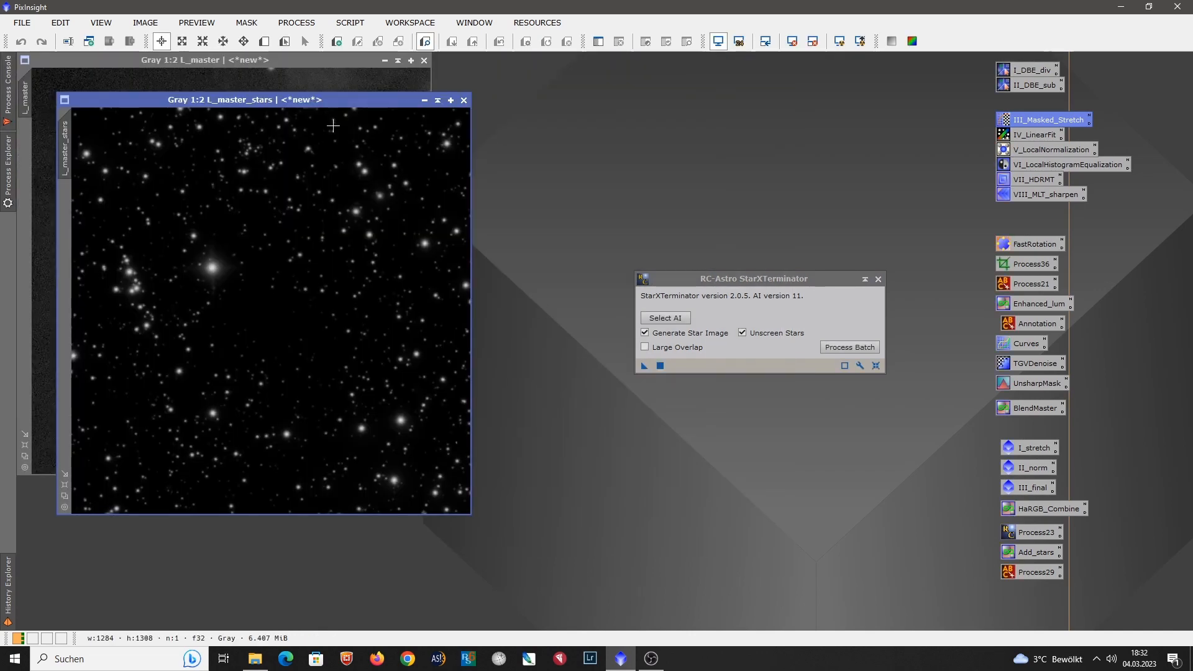
Step: Rename the extracted star image to stars, collapse it out of the way, and close StarXTerminator
left_click_drag(326, 99, 813, 67)
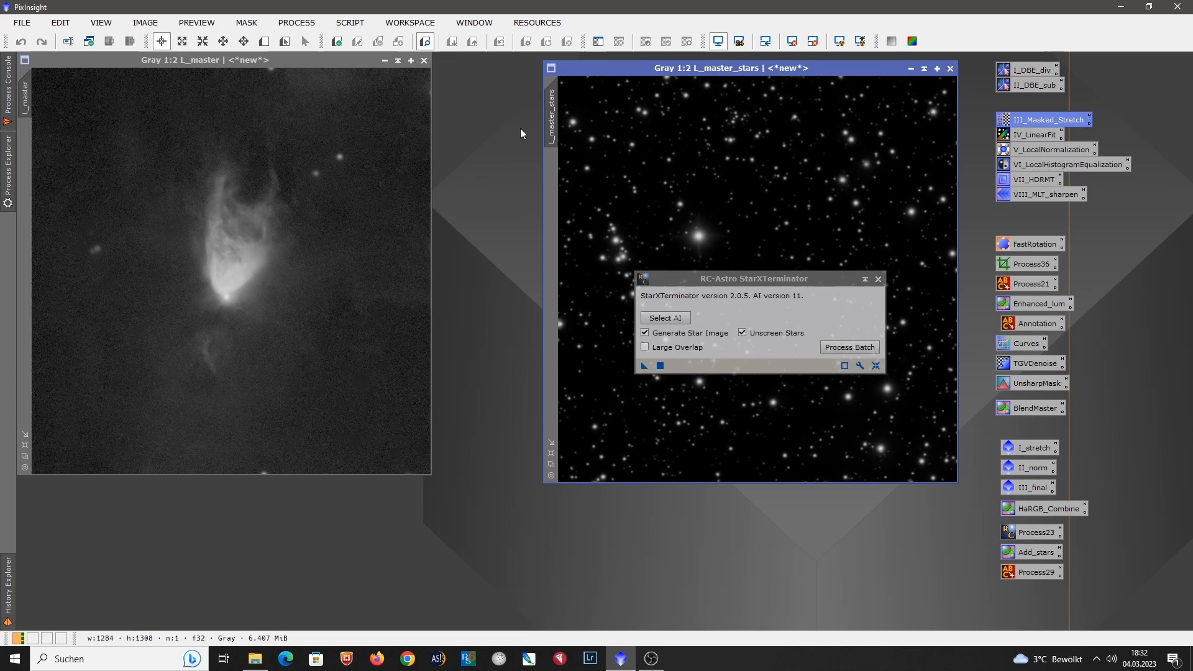
double_click(551, 119)
type("stars")
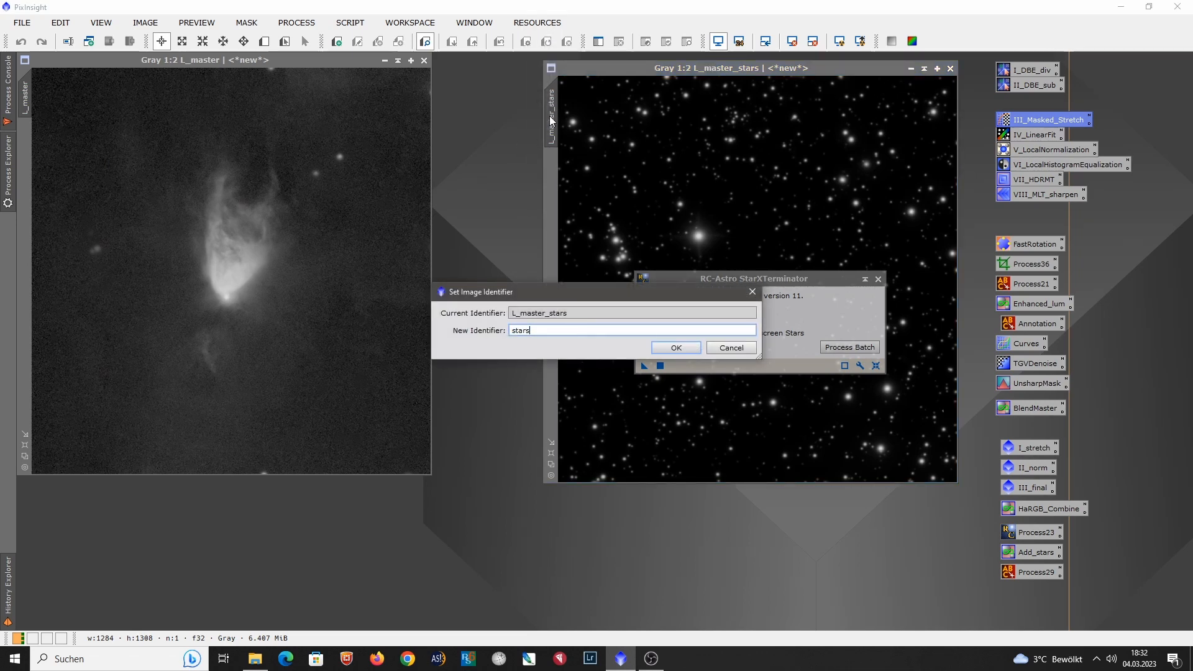
key("Return")
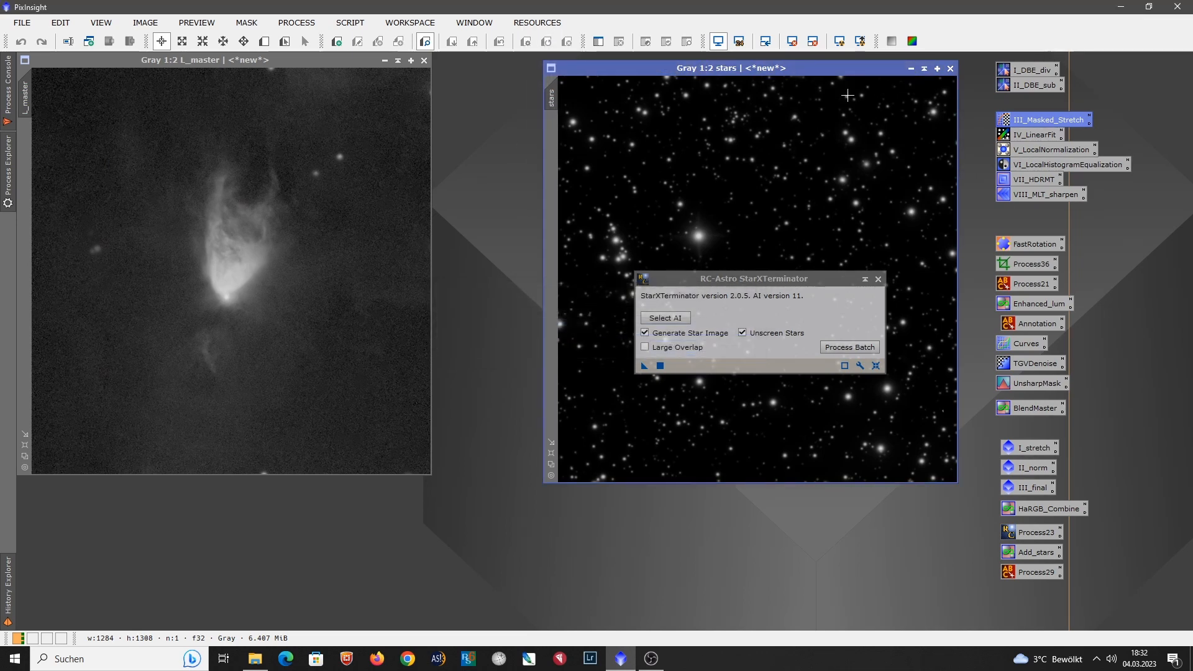
left_click(938, 69)
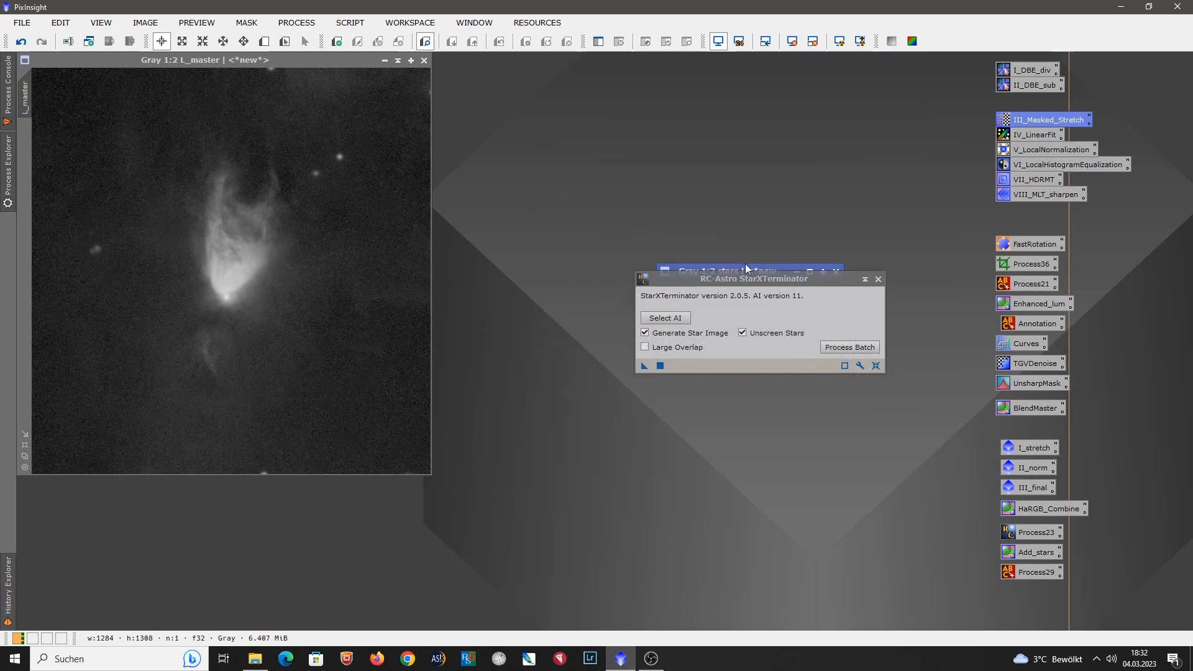
left_click_drag(747, 269, 830, 73)
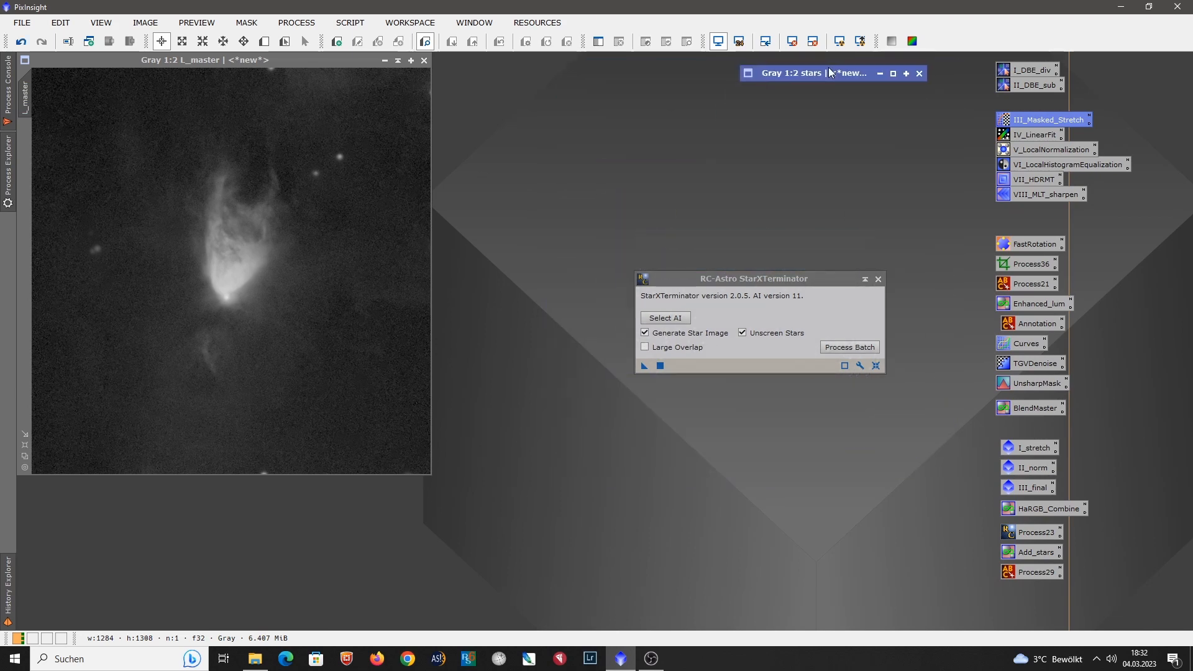
left_click(879, 280)
Step: Duplicate the starless L_master image and rename the copy to lum_mask
left_click(168, 61)
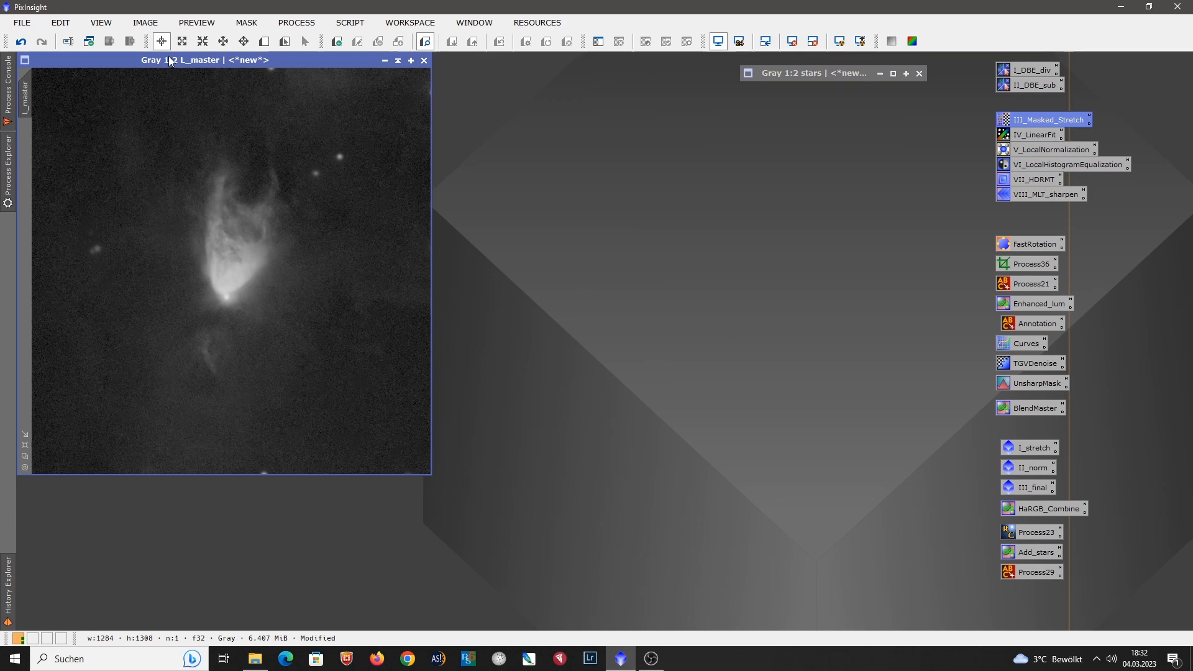
left_click_drag(35, 96, 444, 185)
double_click(446, 211)
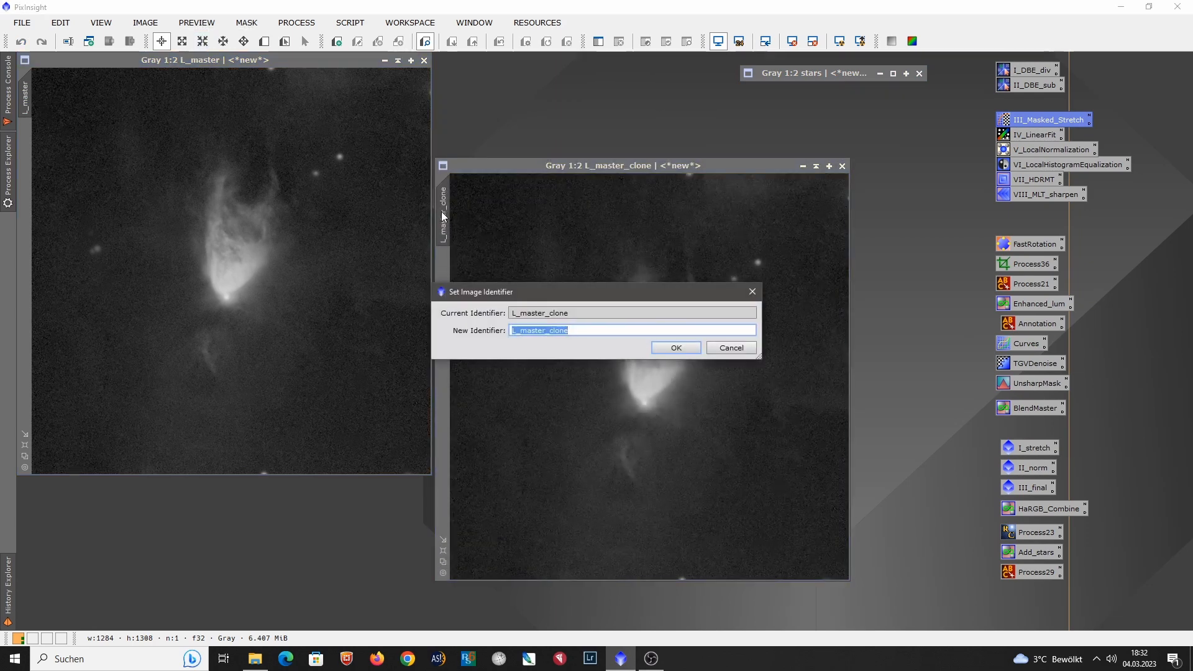
type("lum_mask")
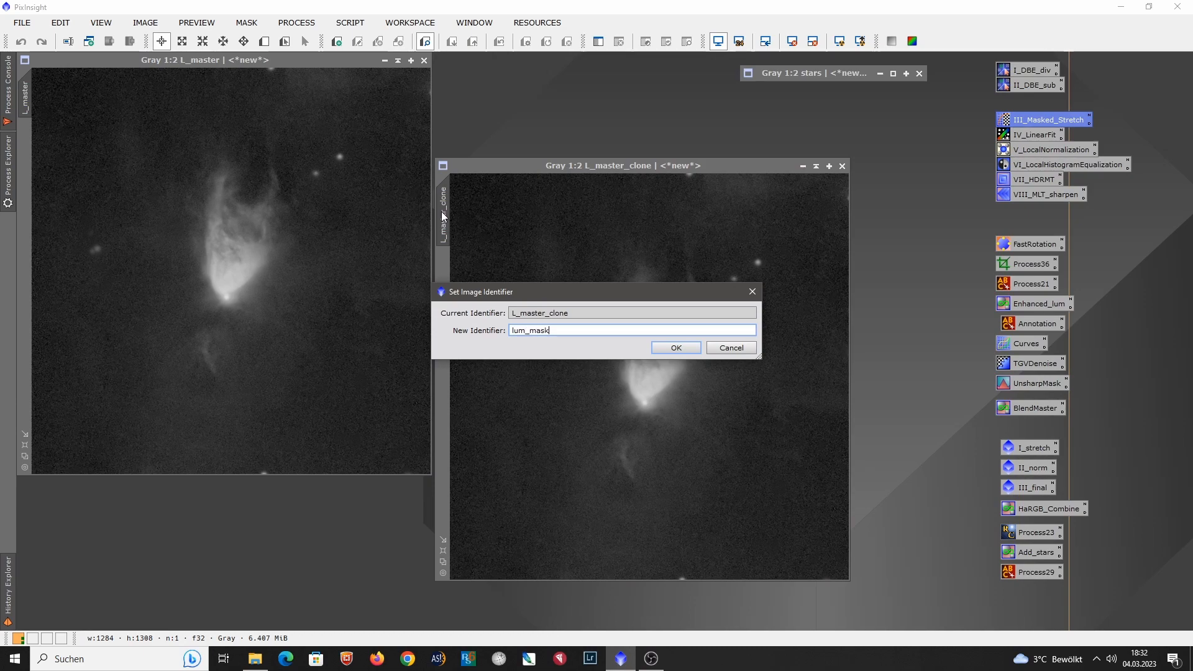
key("Return")
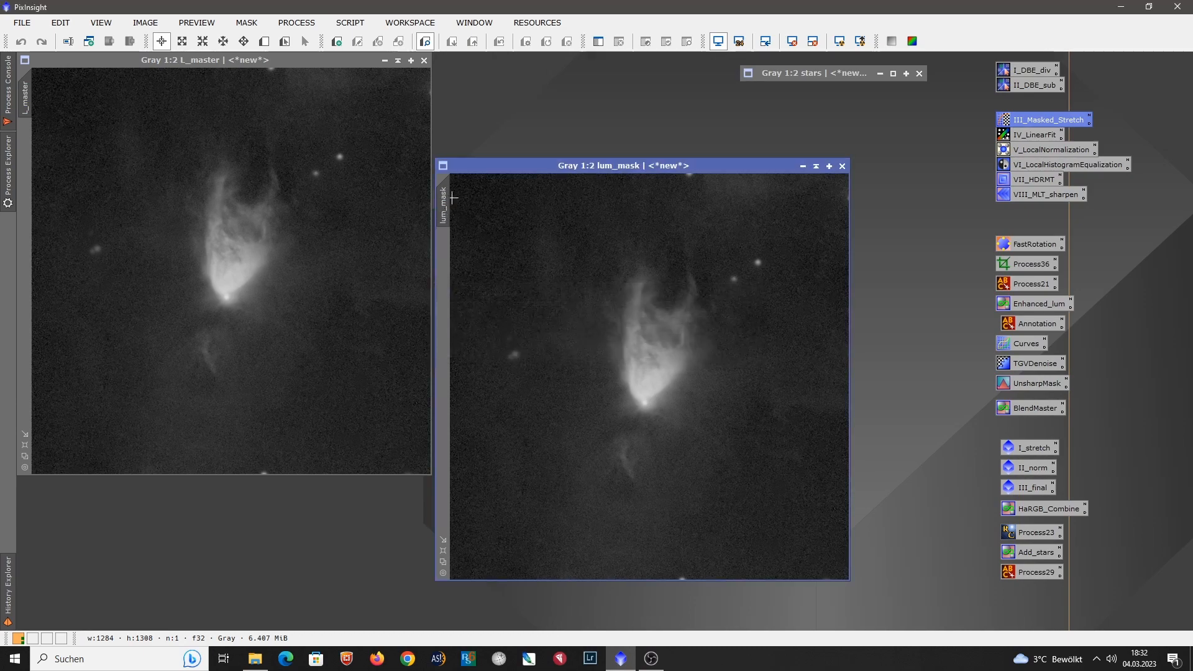
Step: Apply HistogramTransformation to lum_mask with Shadows 0.18918919 and Midtones 0.35596708, checking it in the real-time preview, and close the dialog
left_click(297, 23)
mouse_move(362, 15)
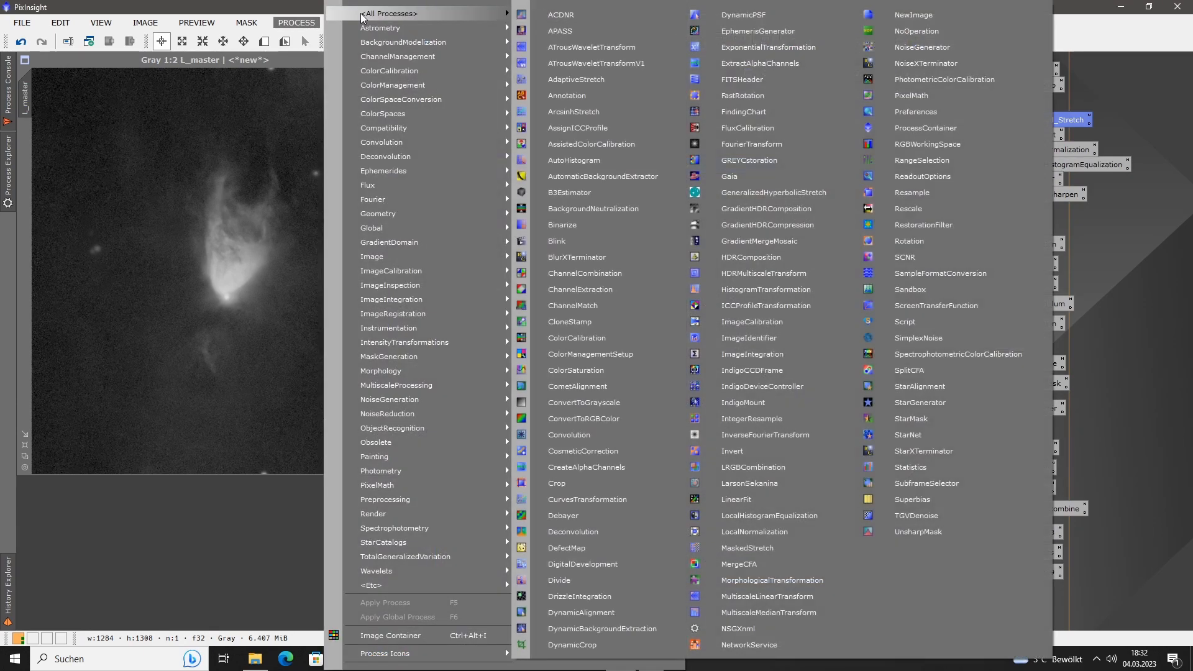
left_click(770, 289)
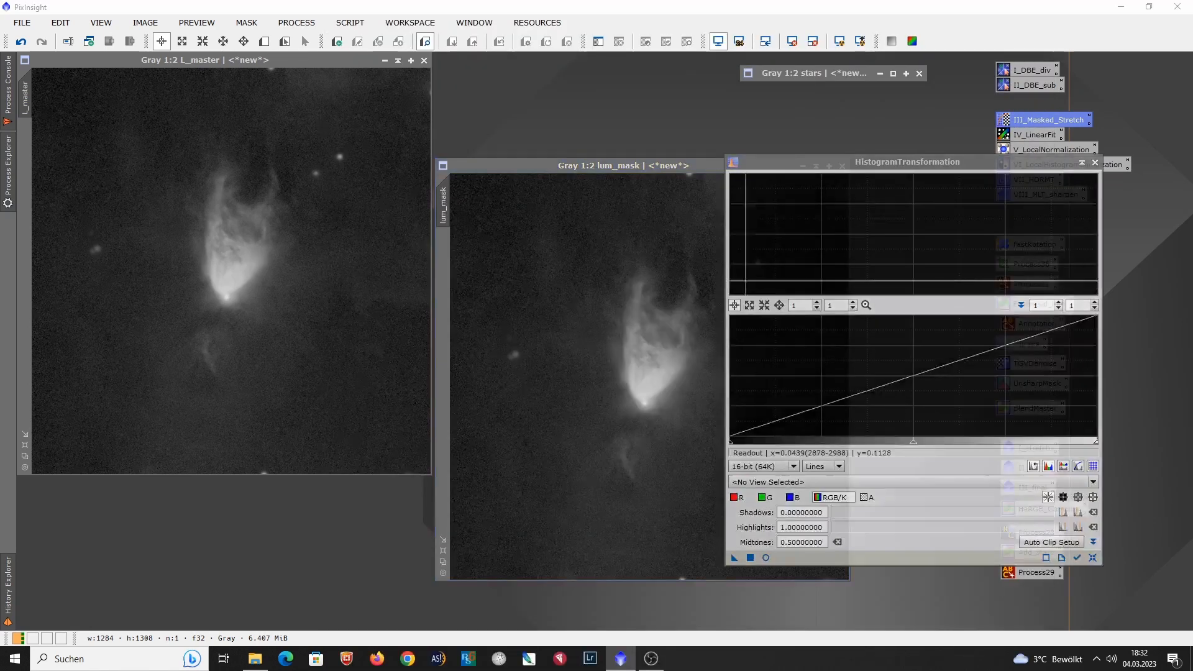
left_click_drag(648, 169, 502, 132)
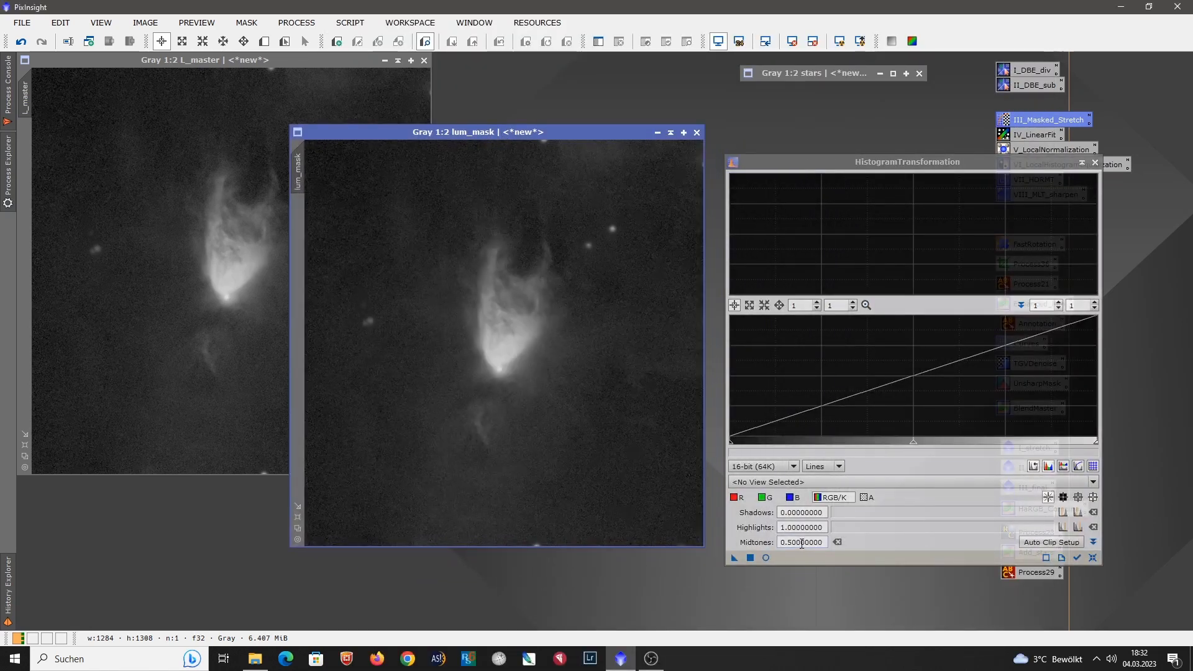
left_click(761, 488)
left_click(763, 516)
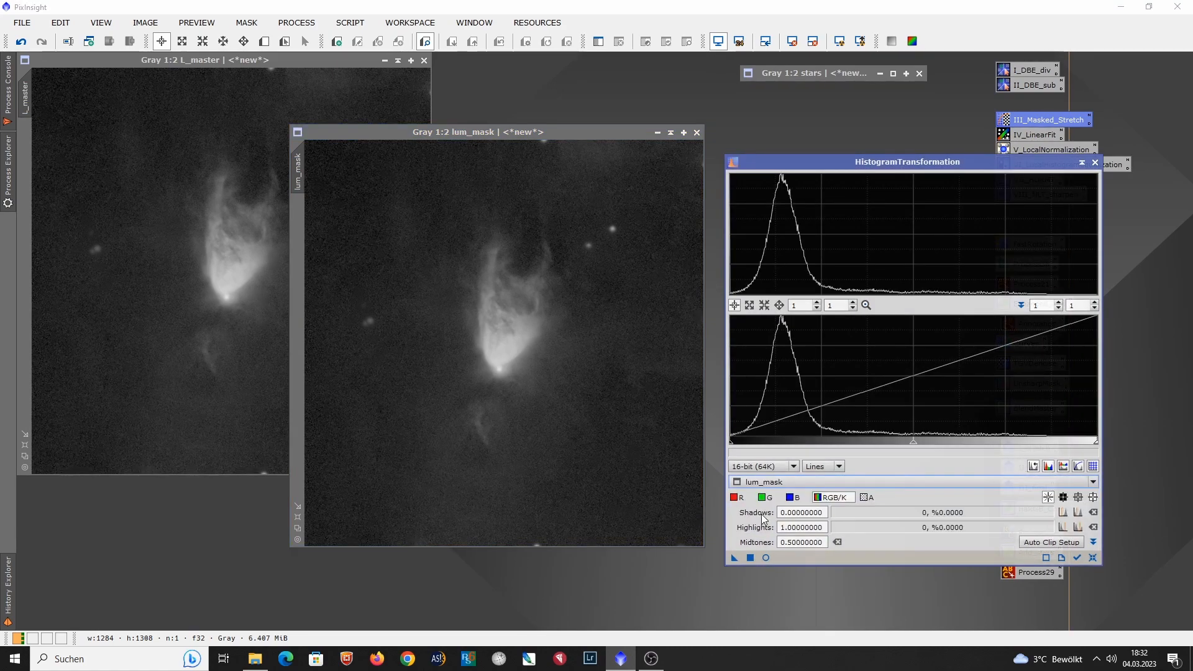
left_click(768, 558)
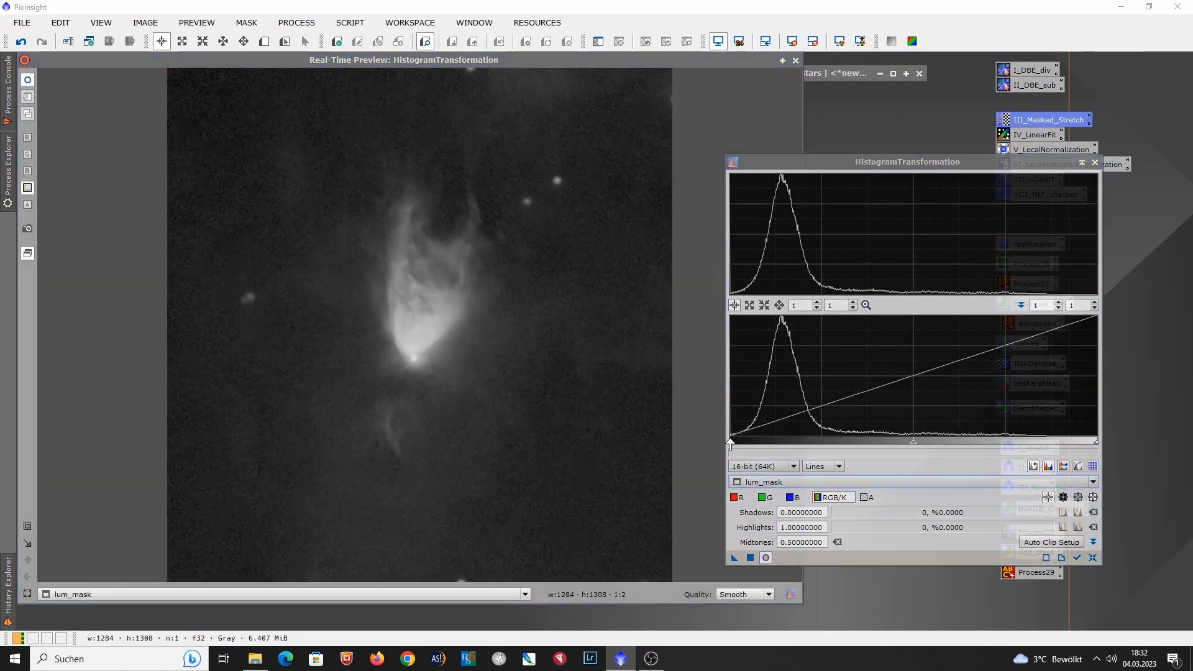
left_click_drag(731, 442, 796, 441)
left_click_drag(947, 442, 903, 446)
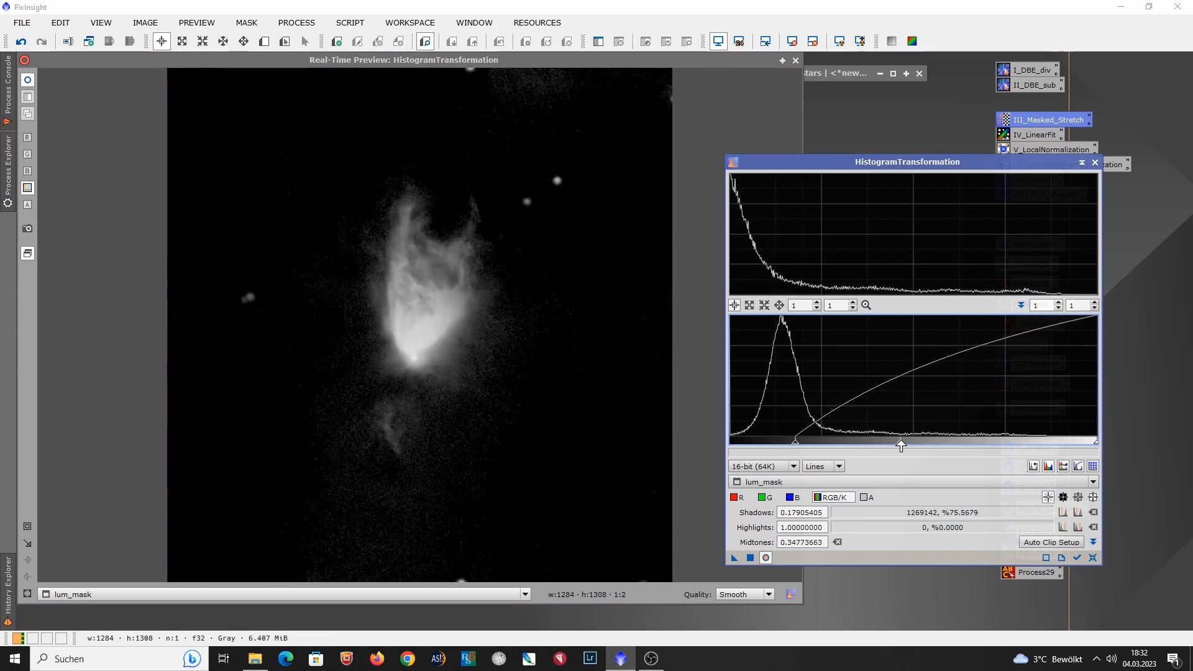
left_click_drag(796, 442, 800, 445)
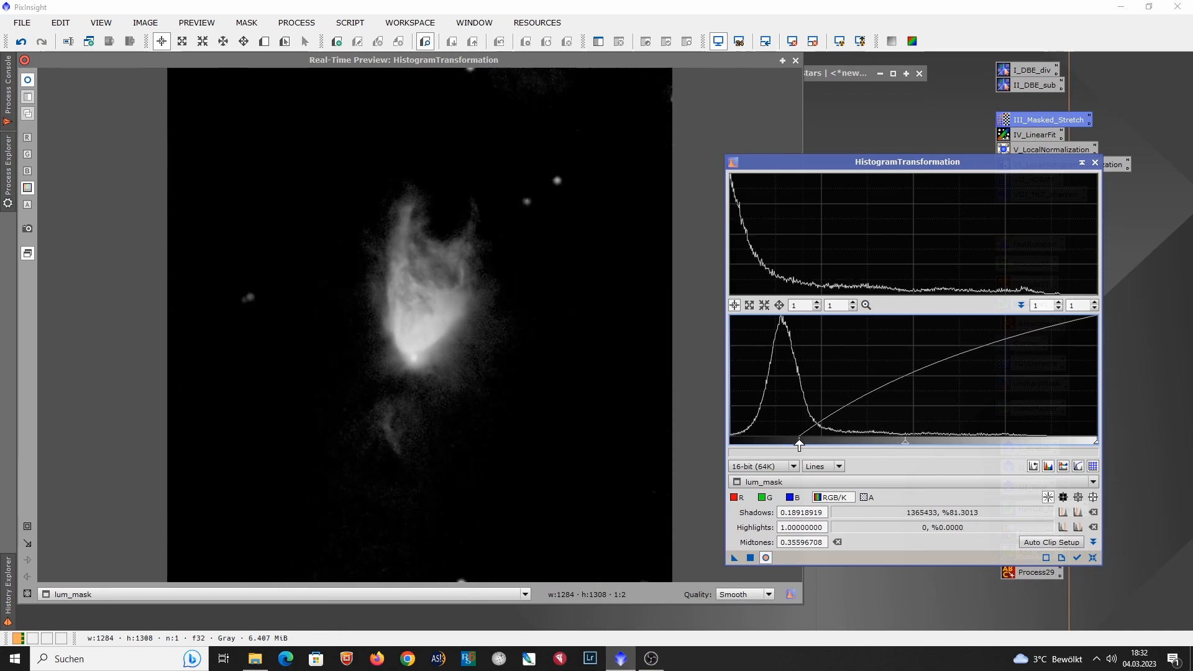
left_click(751, 557)
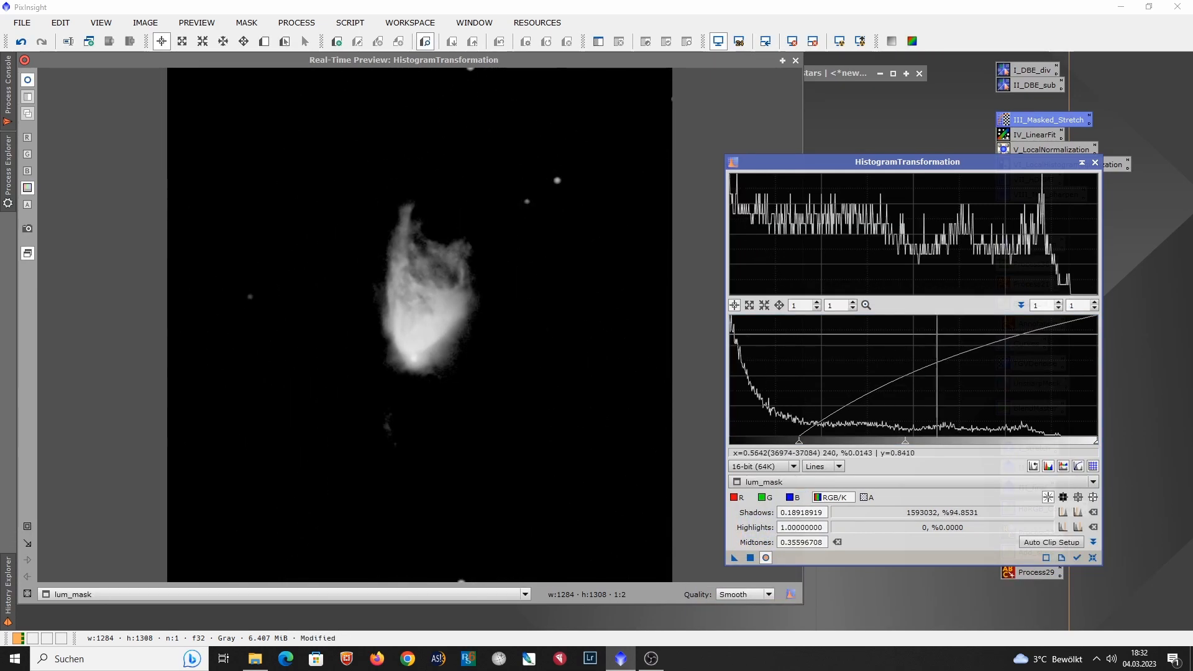
left_click(1095, 162)
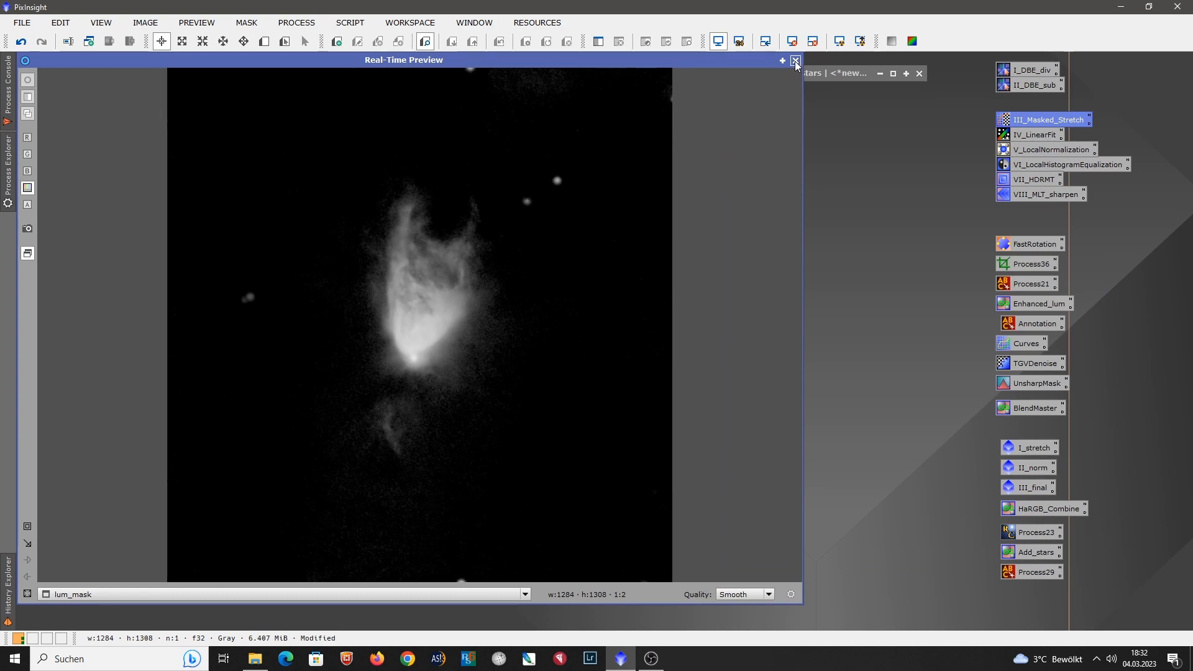
Step: Start CloneStamp on lum_mask and set the brush radius to 50
left_click(296, 22)
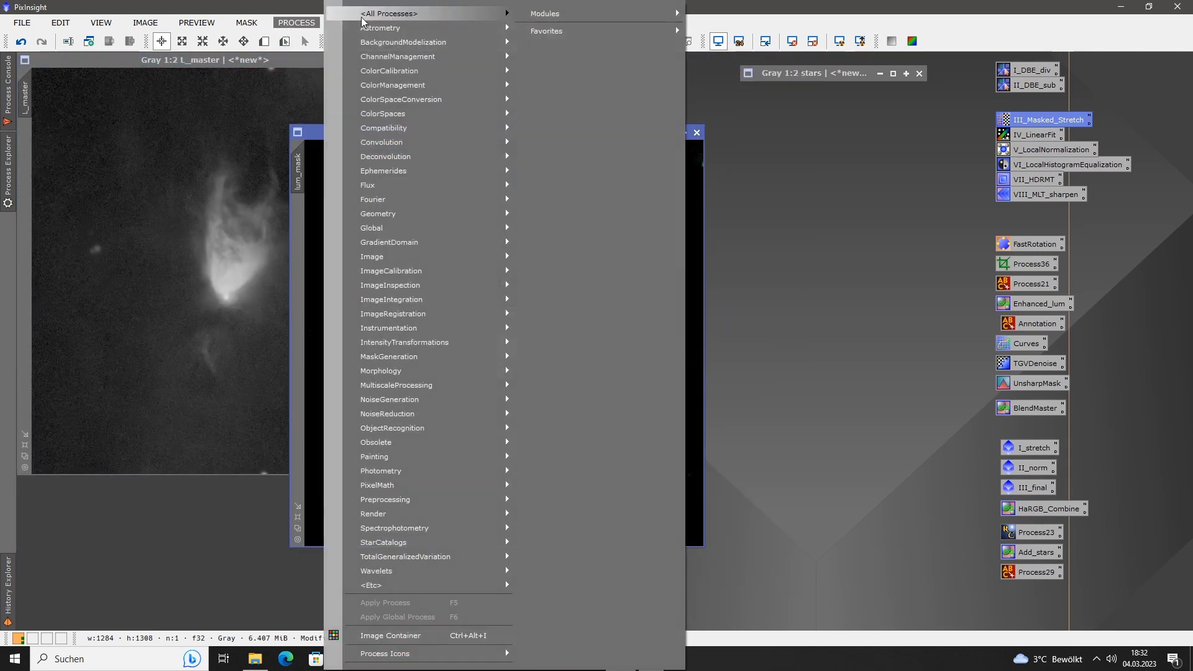
mouse_move(389, 13)
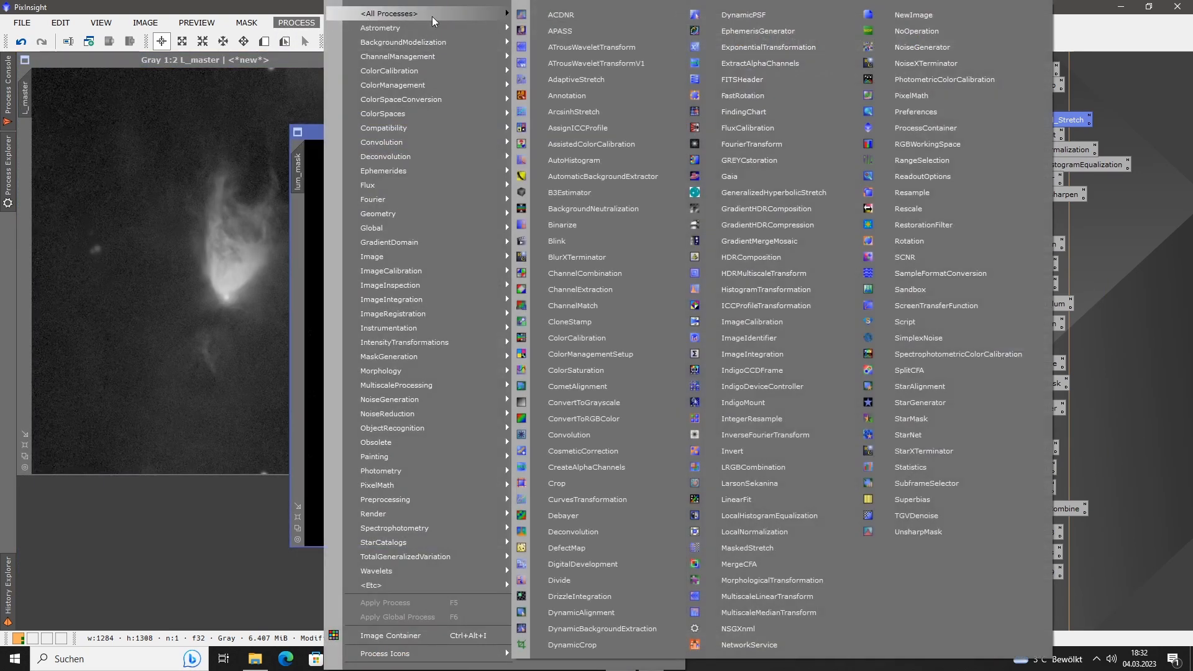
left_click(590, 322)
left_click(626, 181)
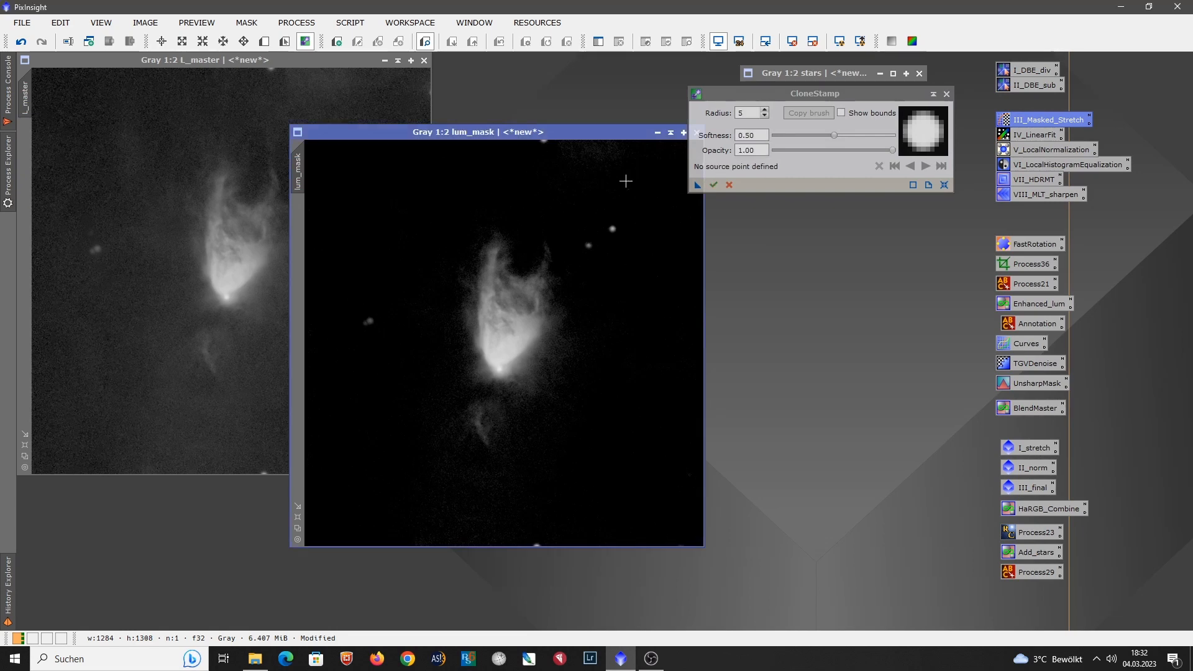
double_click(747, 112)
type("0")
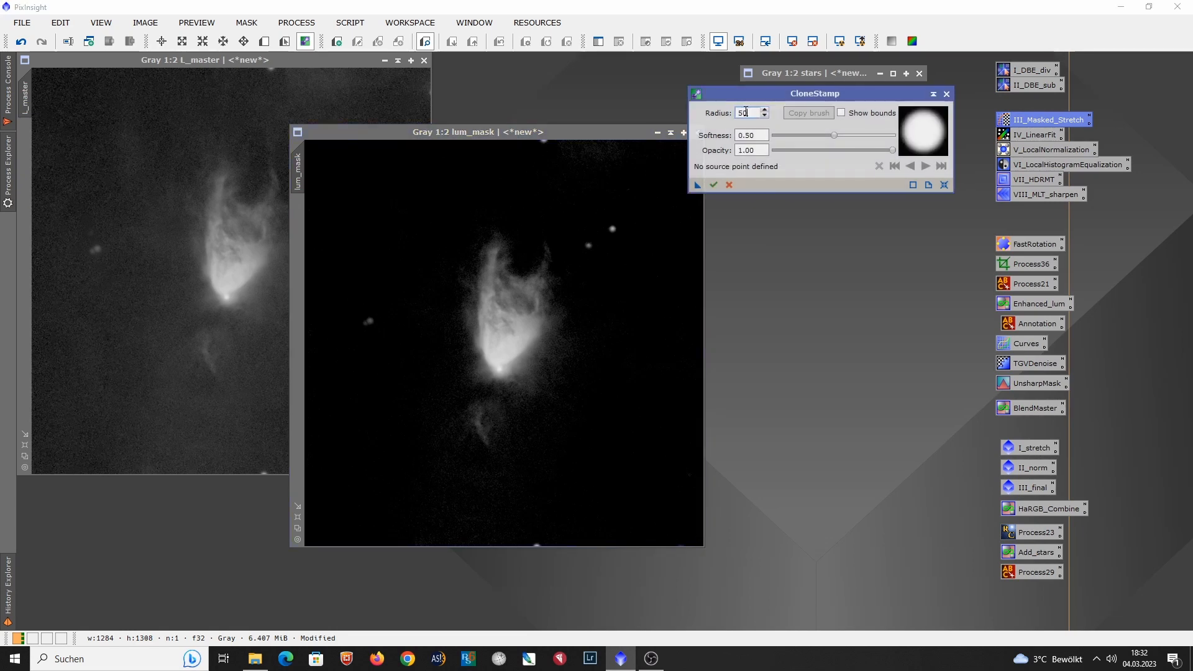
Step: Clone dark background over the residual stars beside the nebula and at the upper and lower edges of lum_mask
left_click_drag(401, 133, 381, 132)
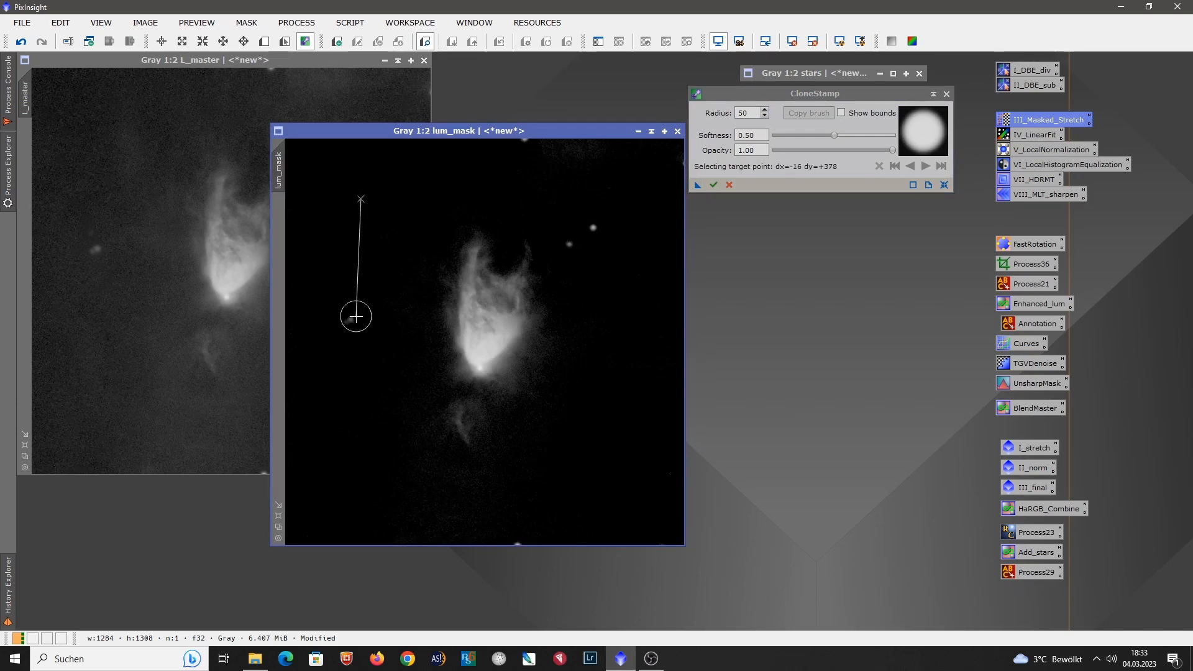
left_click(348, 321)
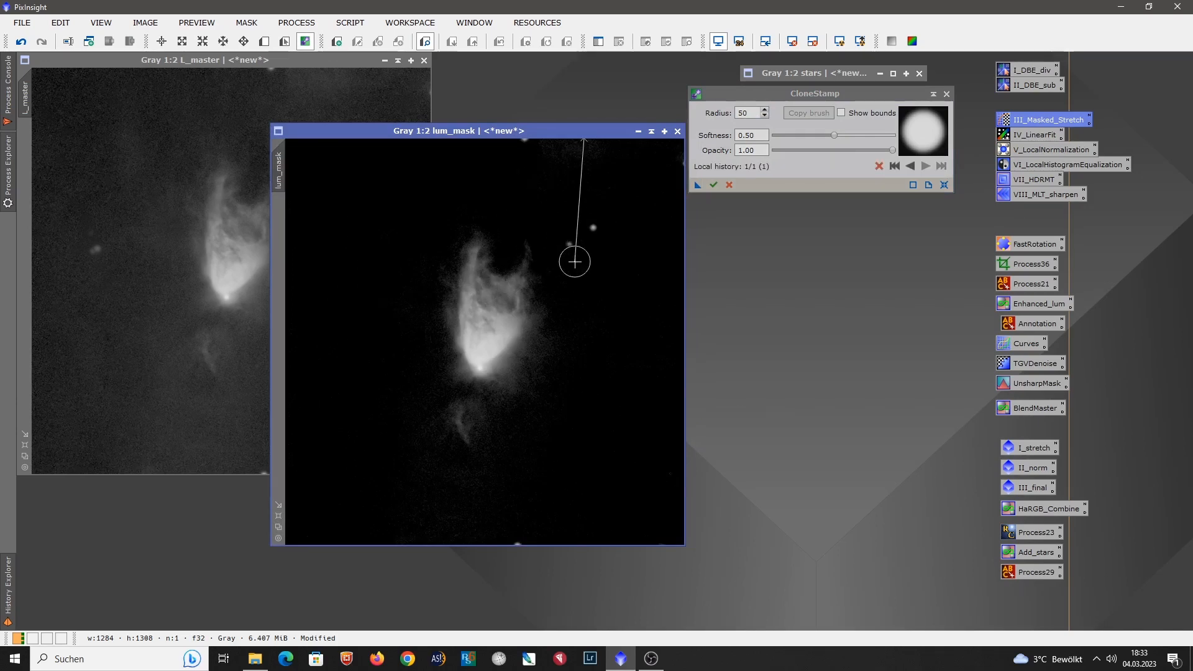
left_click(641, 214, "ctrl")
left_click(595, 227)
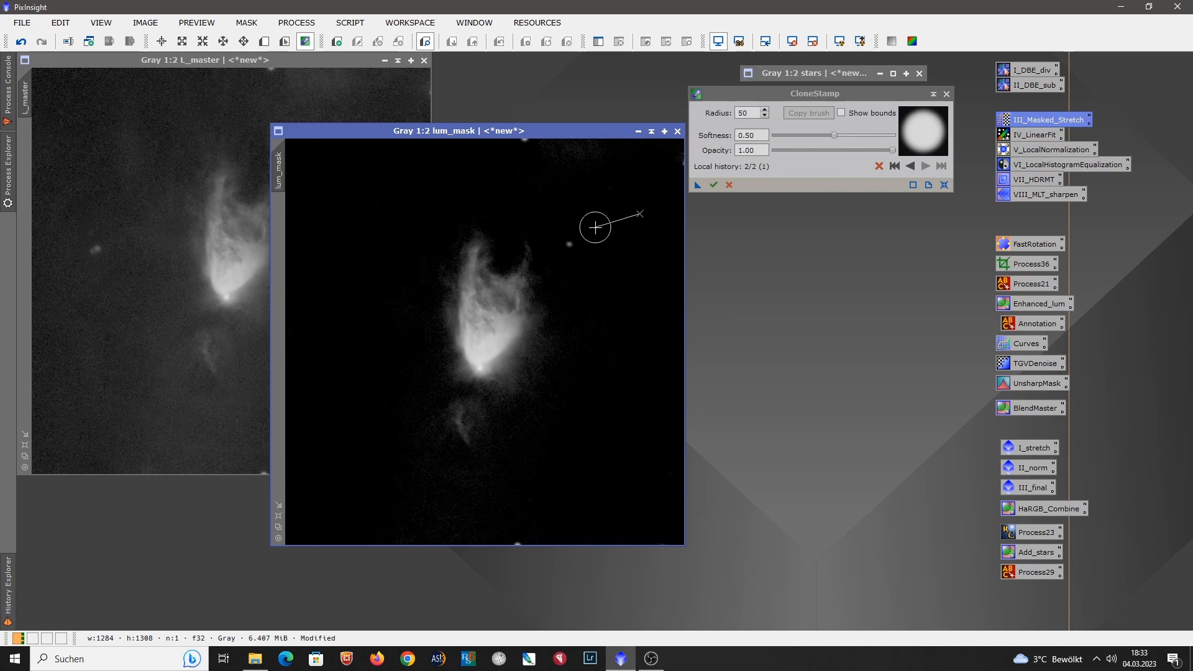
left_click_drag(565, 246, 577, 249)
left_click(551, 164, "ctrl")
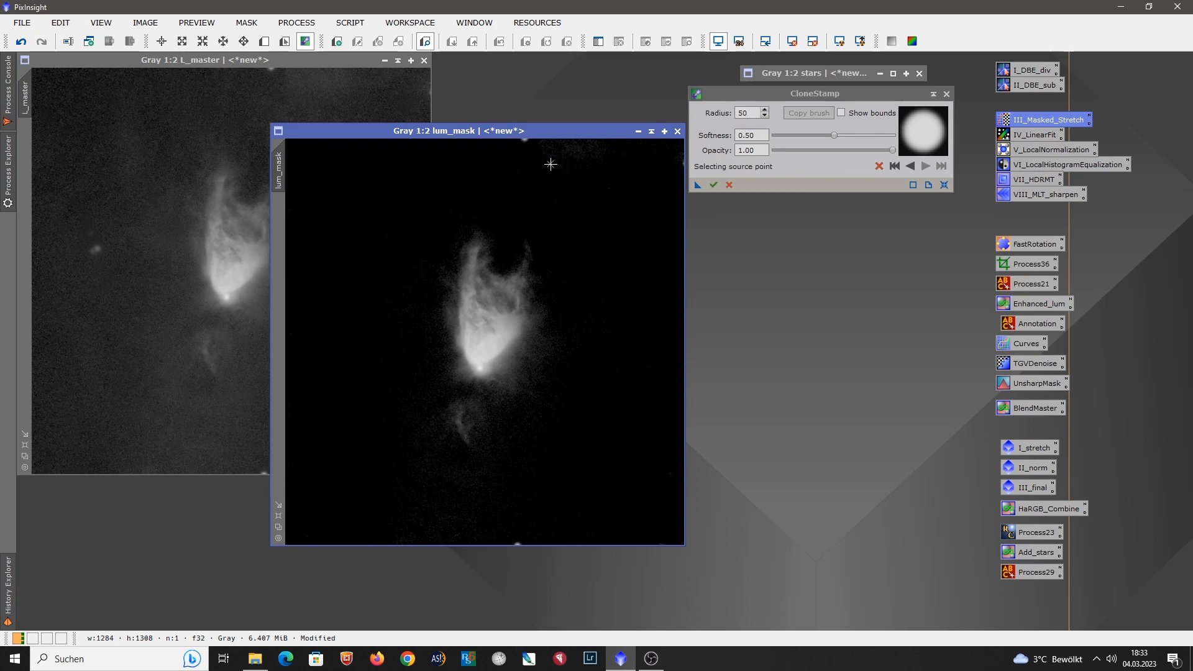
left_click(592, 171, "ctrl")
left_click(523, 142)
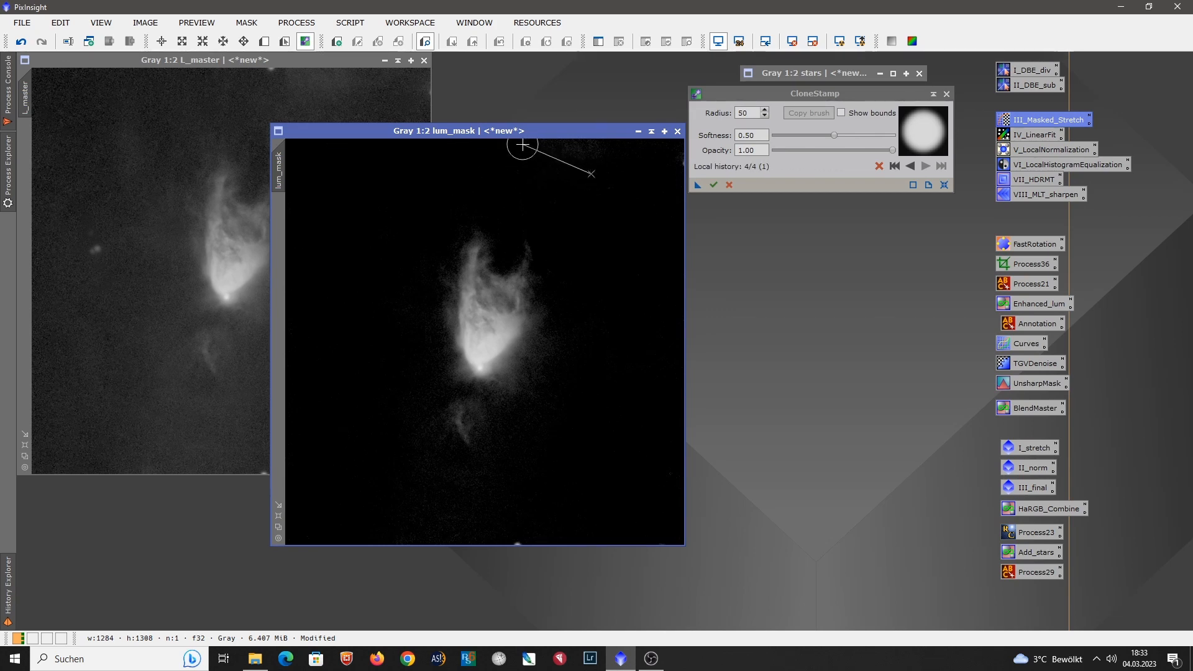
left_click(592, 479, "ctrl")
left_click(518, 541)
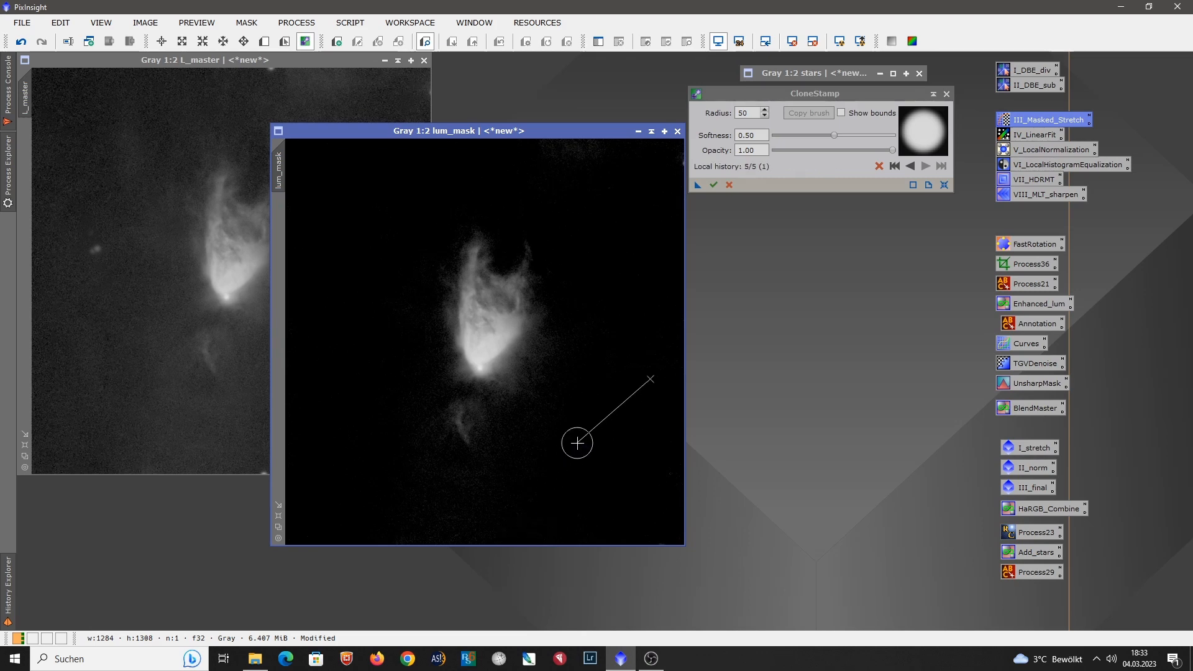
Step: Clone dark background over the faint nebula patch below the main nebula in lum_mask and commit the CloneStamp edits
left_click(611, 458, "ctrl")
mouse_move(460, 415)
left_mouse_down()
mouse_move(467, 434)
mouse_move(471, 413)
mouse_move(482, 452)
mouse_move(412, 419)
mouse_move(487, 453)
mouse_move(533, 436)
left_mouse_up()
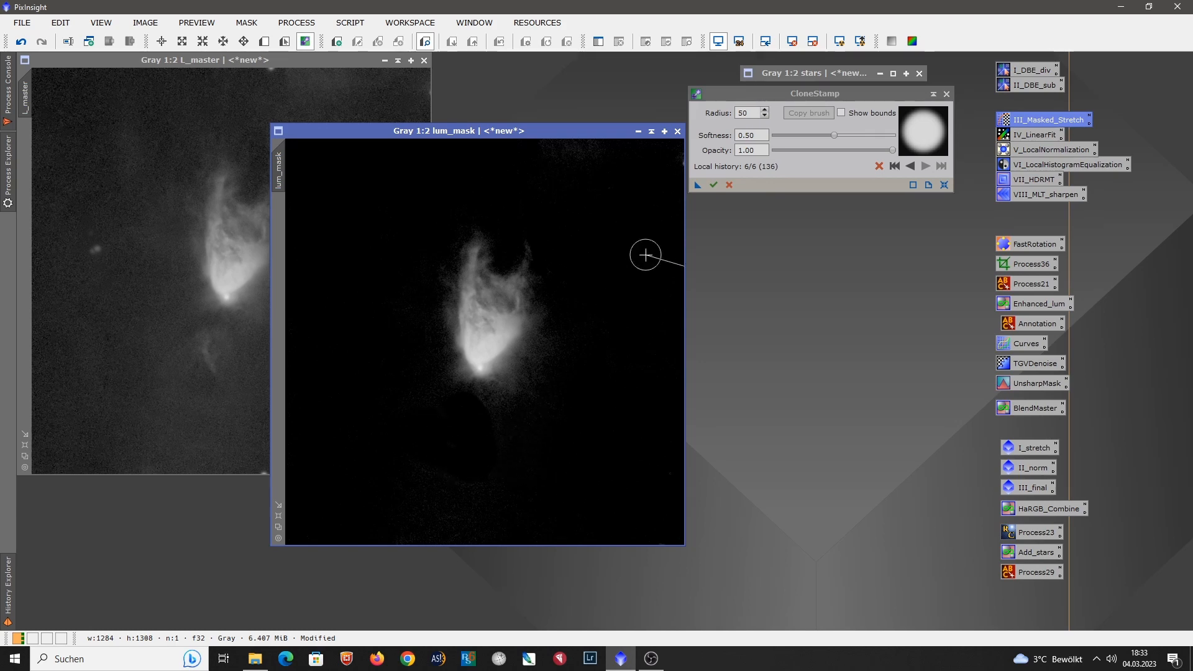
left_click(715, 185)
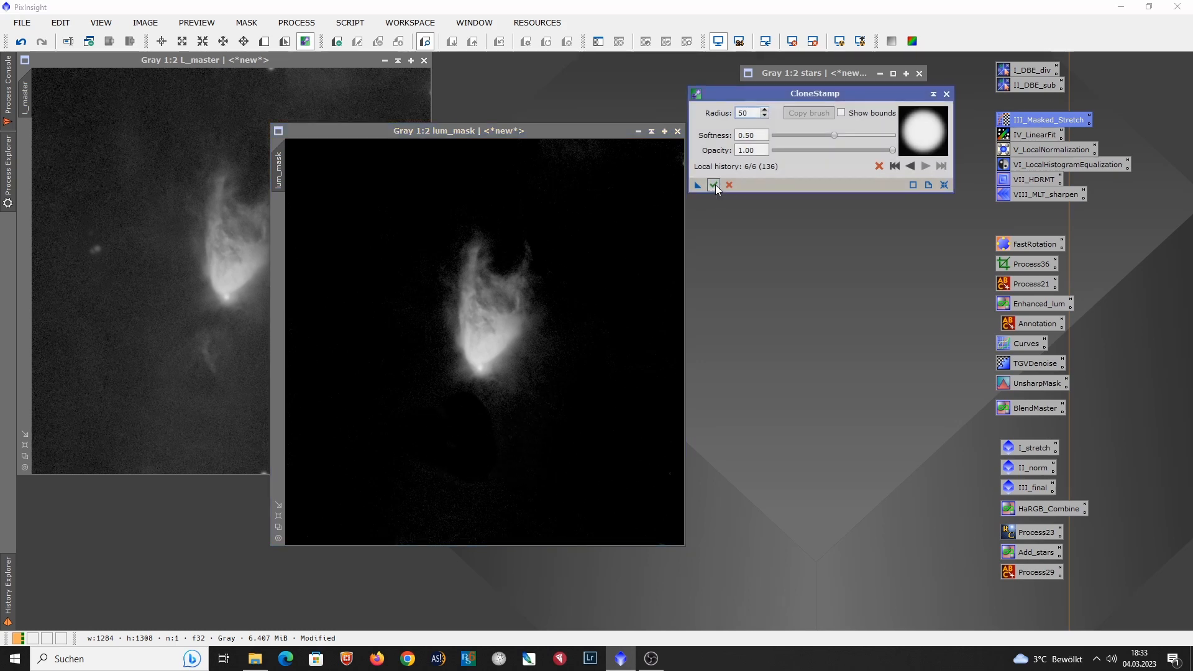
Step: Close CloneStamp and blur lum_mask with Convolution at a StdDev of about 34, checking it in the real-time preview
left_click(947, 94)
left_click_drag(551, 133, 527, 116)
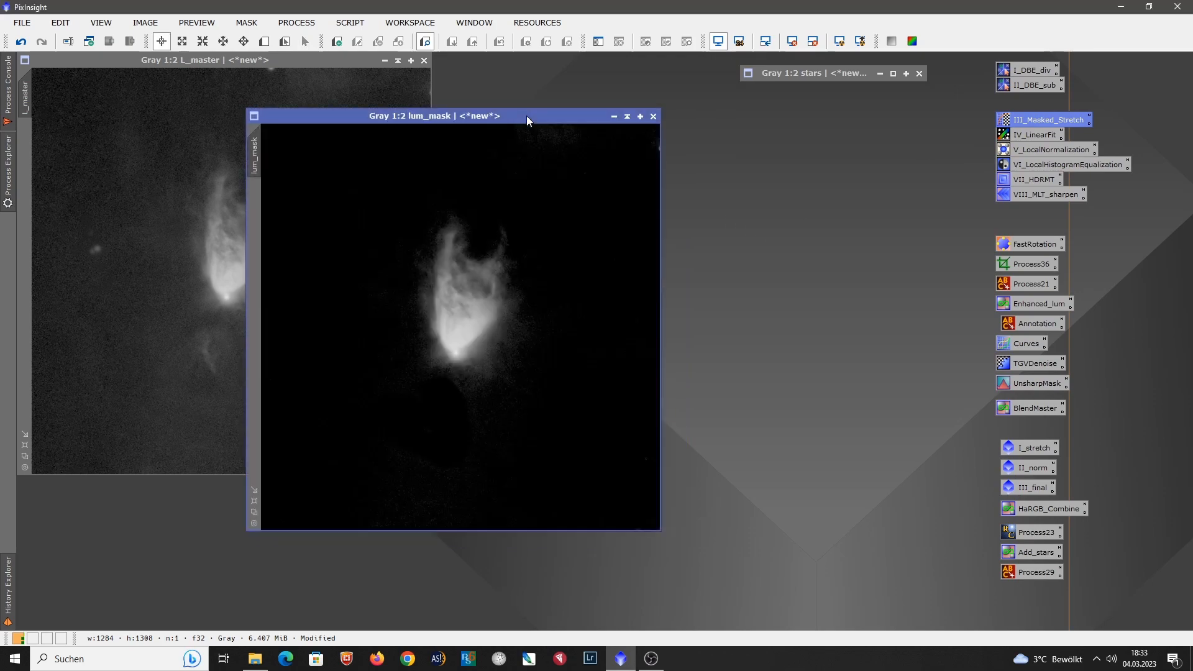
left_click(297, 22)
mouse_move(472, 13)
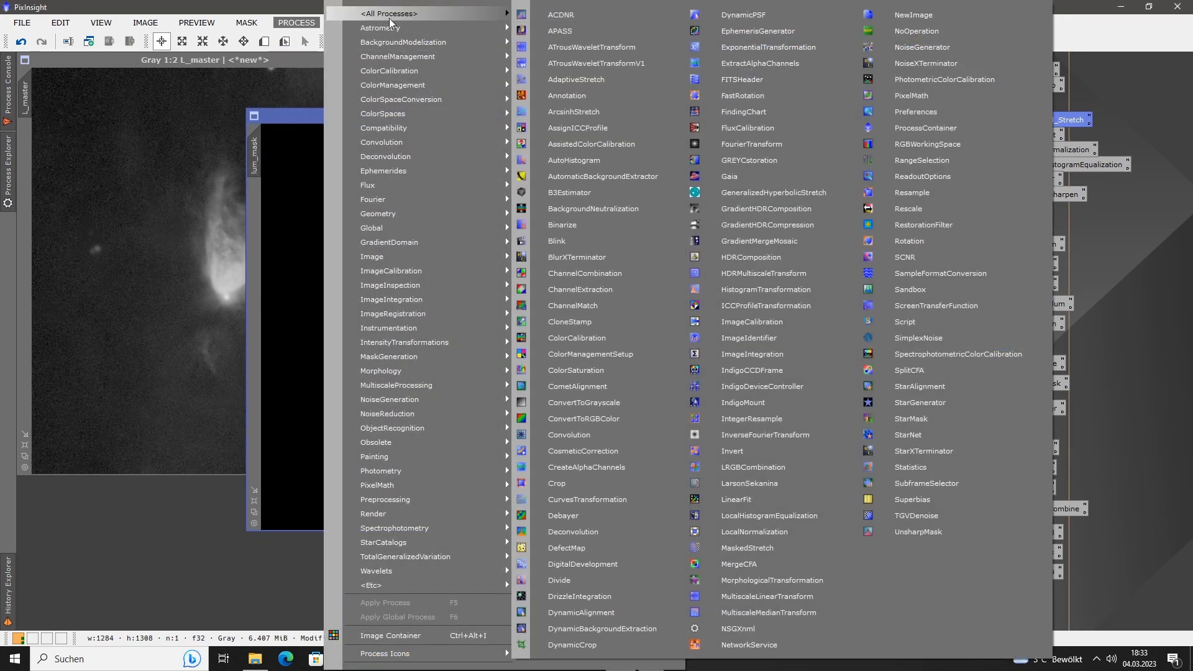
left_click(598, 435)
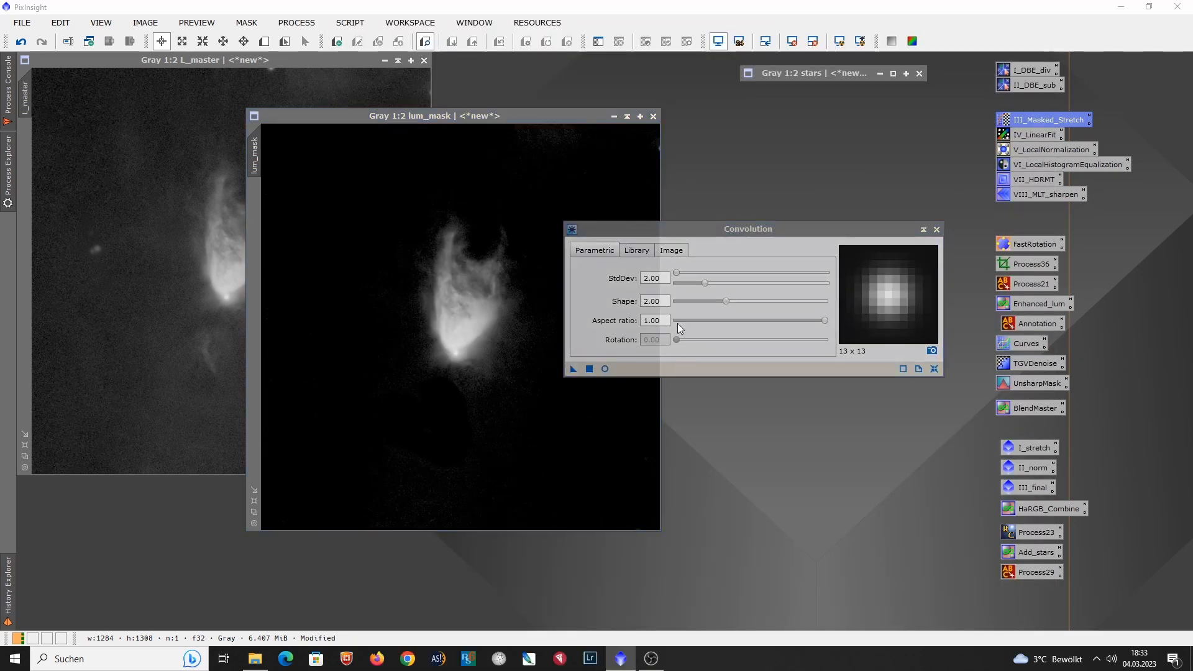
left_click(605, 369)
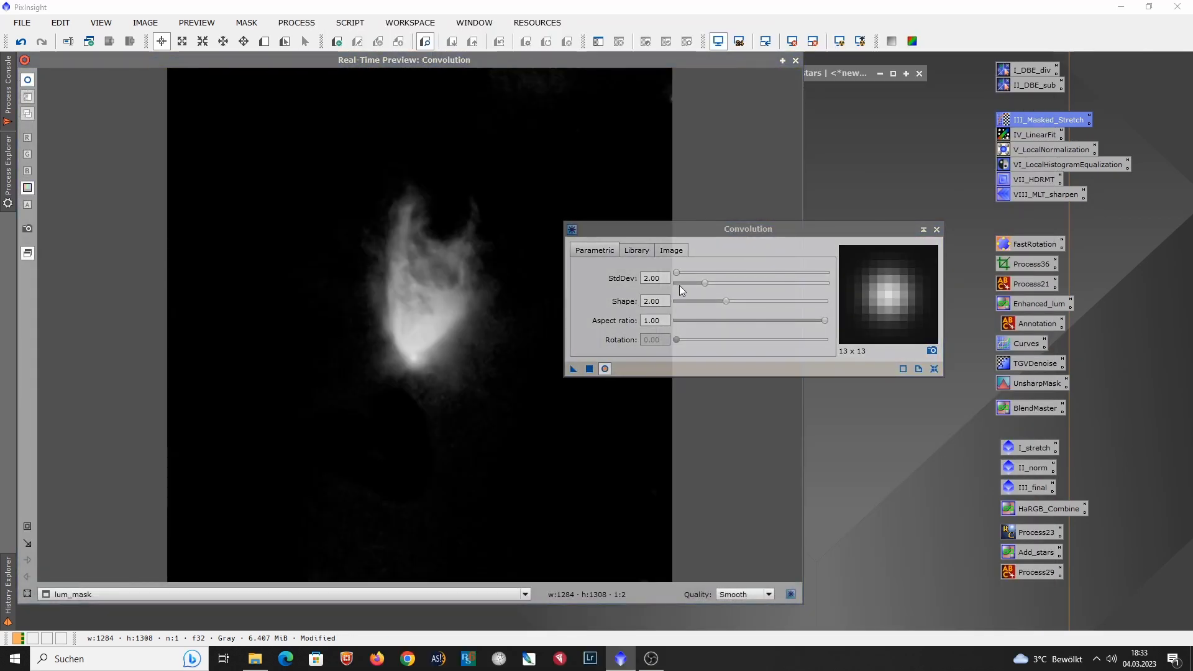
left_click_drag(678, 274, 694, 274)
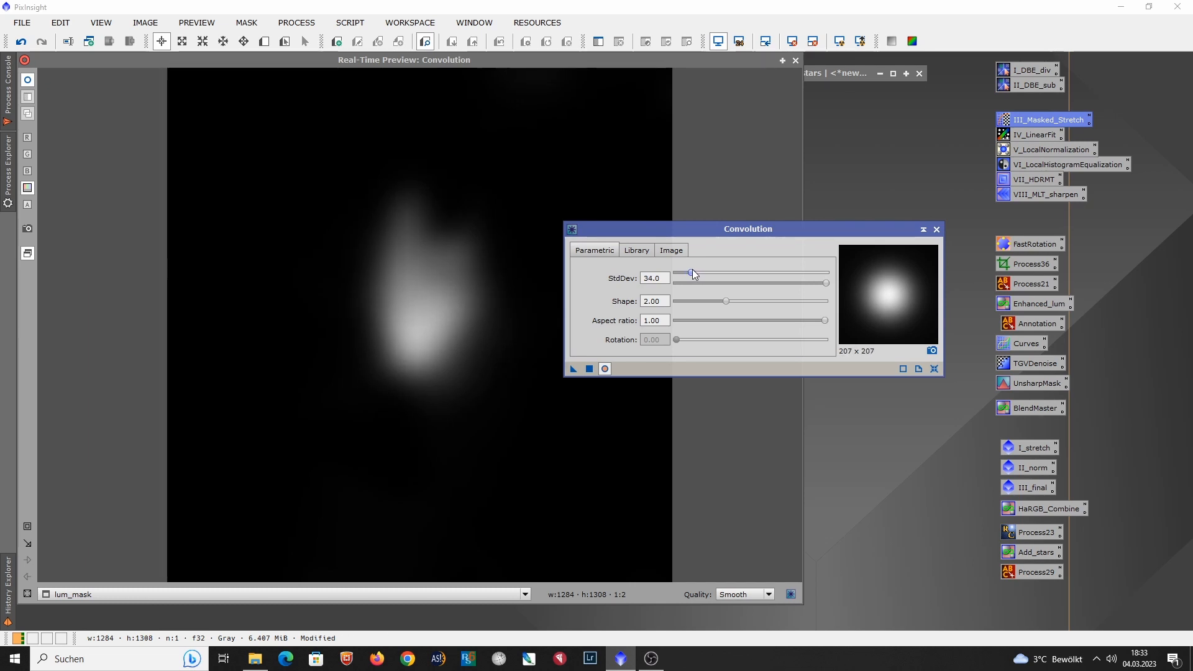
left_click_drag(692, 272, 693, 274)
left_click(938, 230)
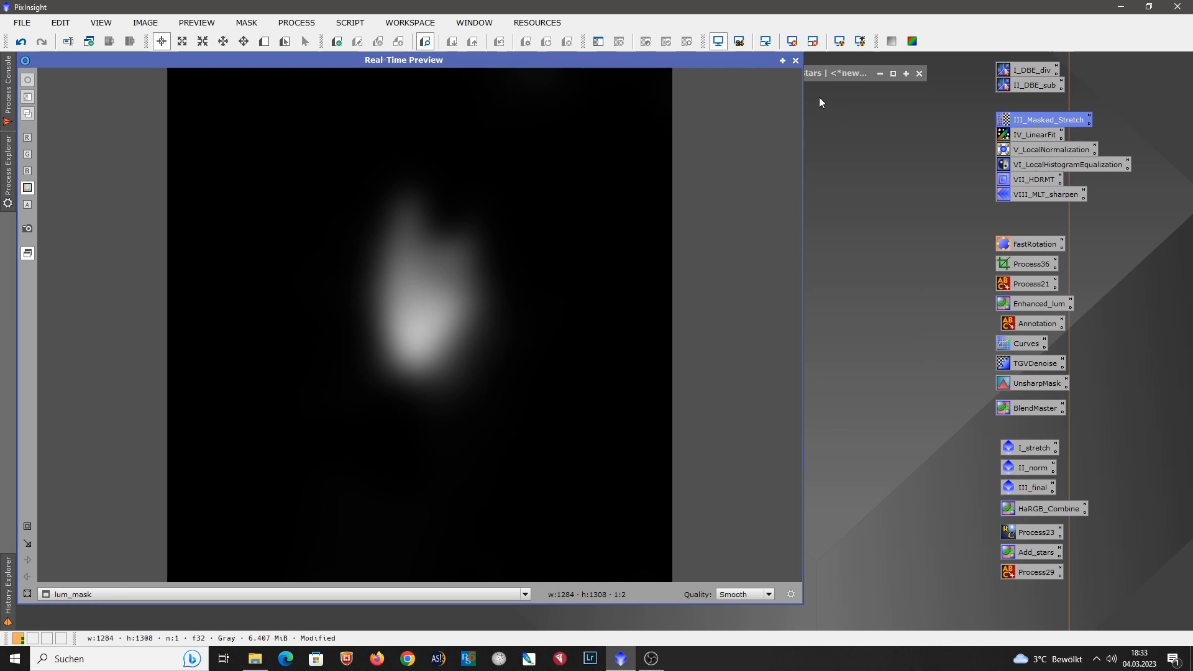
left_click(800, 64)
Step: Apply lum_mask as the mask of L_master, hide the mask overlay, and collapse lum_mask below the image
left_click_drag(454, 113, 595, 121)
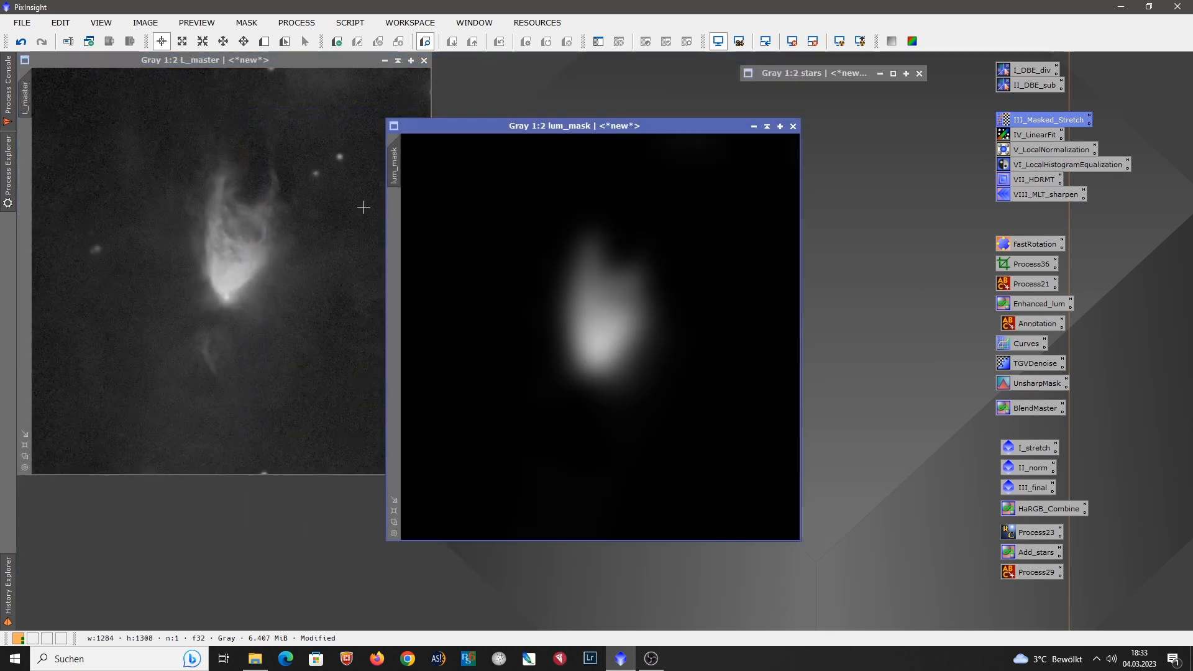
left_click_drag(400, 170, 26, 158)
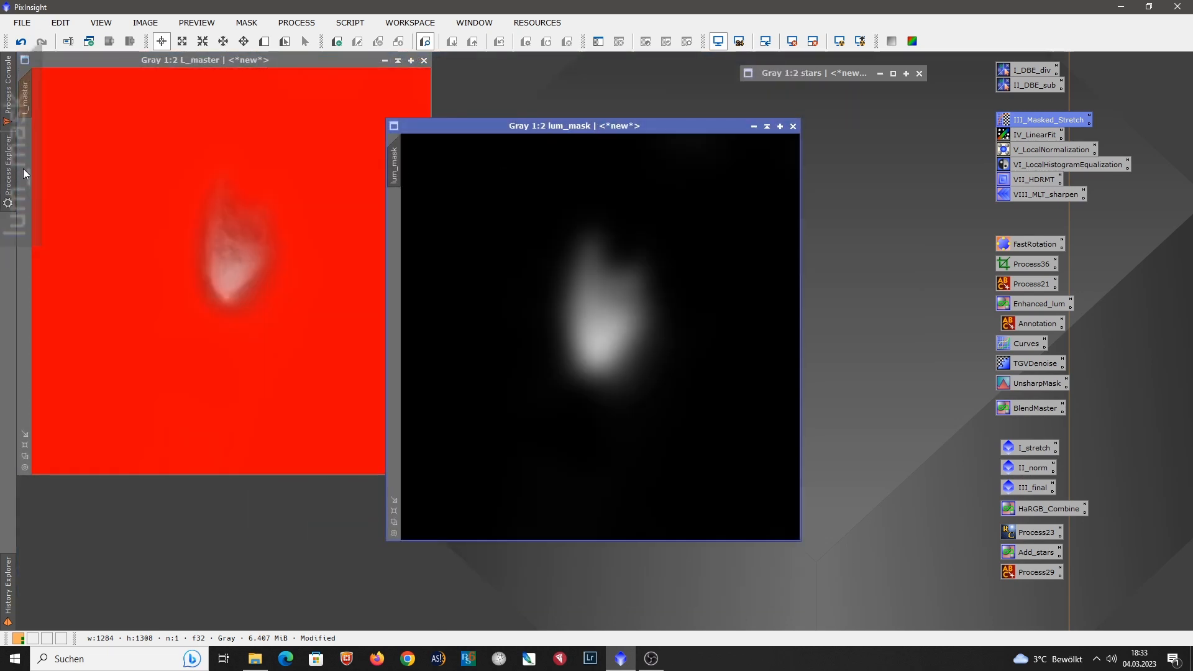
left_click(768, 127)
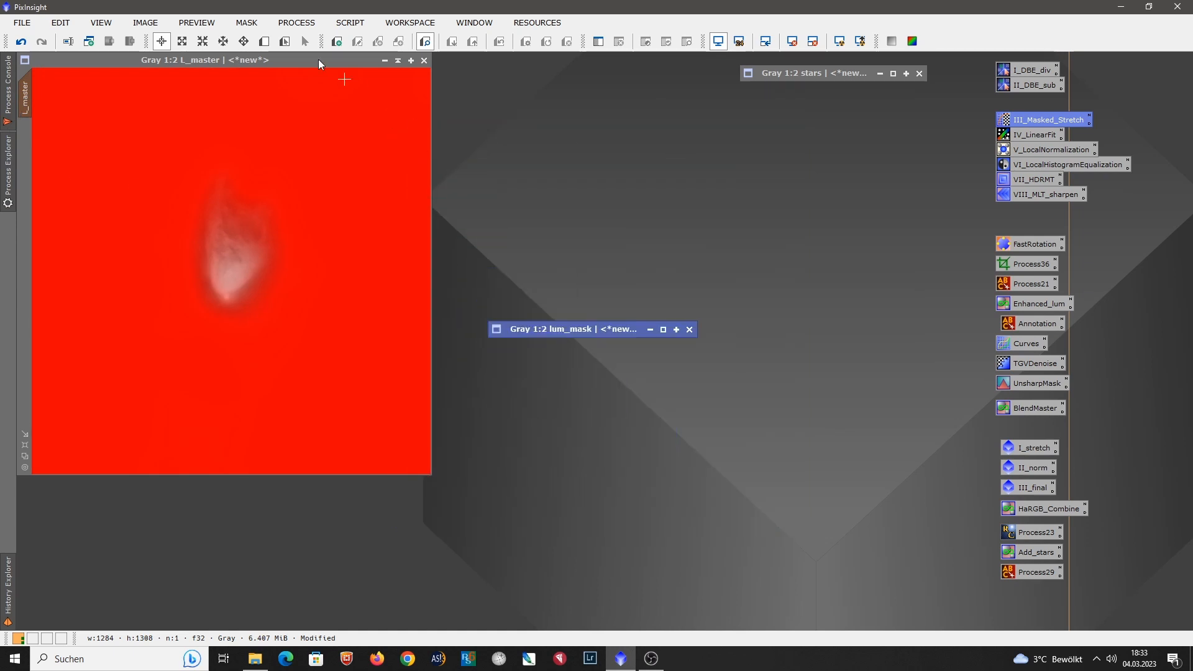
left_click(246, 23)
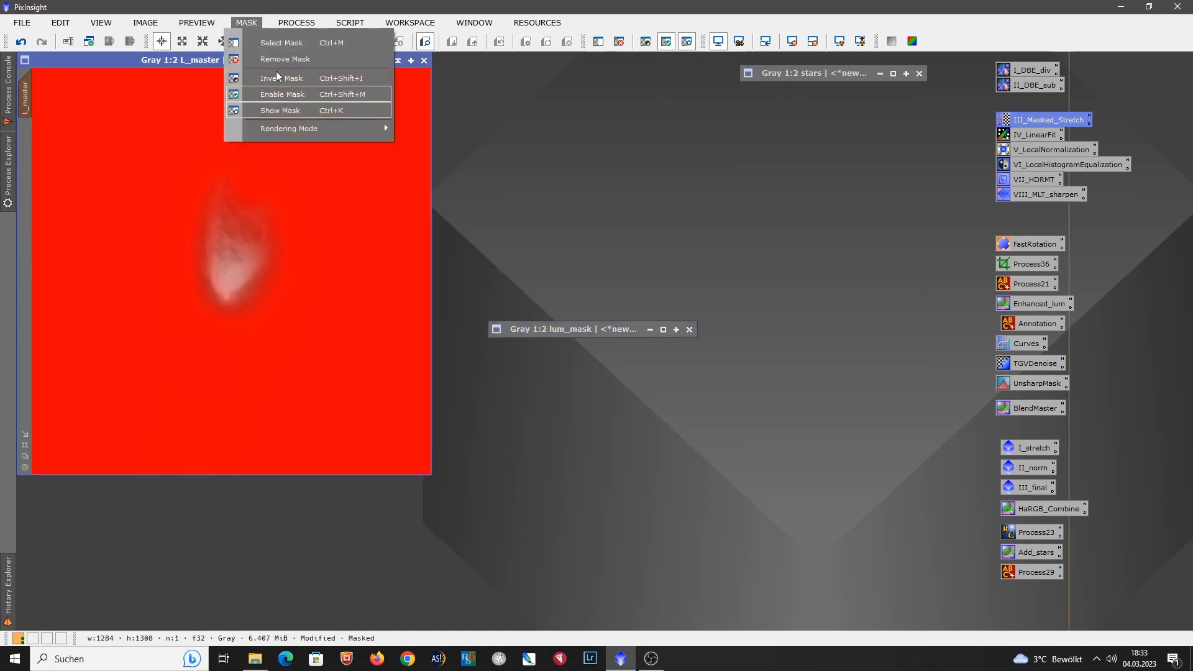
left_click(283, 109)
left_click_drag(599, 335, 170, 519)
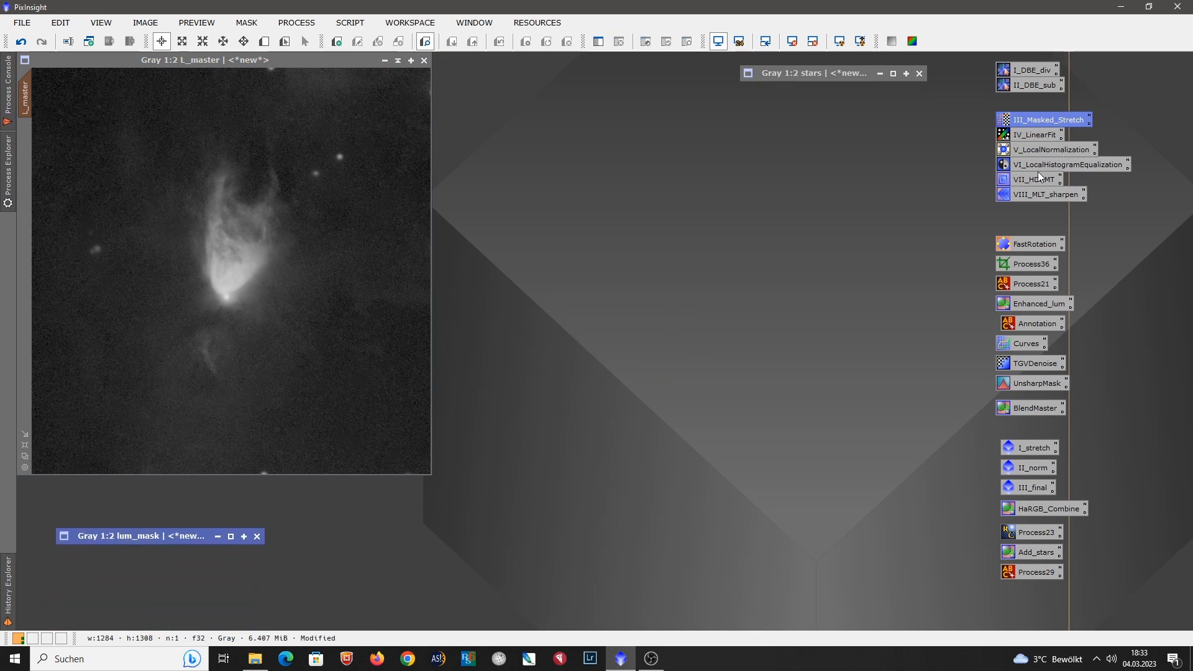
Step: Run the saved VI_LocalHistogramEqualization, VII_HDRMT and VIII_MLT_sharpen processes on the masked L_master and inspect the nebula detail
left_click_drag(1038, 165, 255, 275)
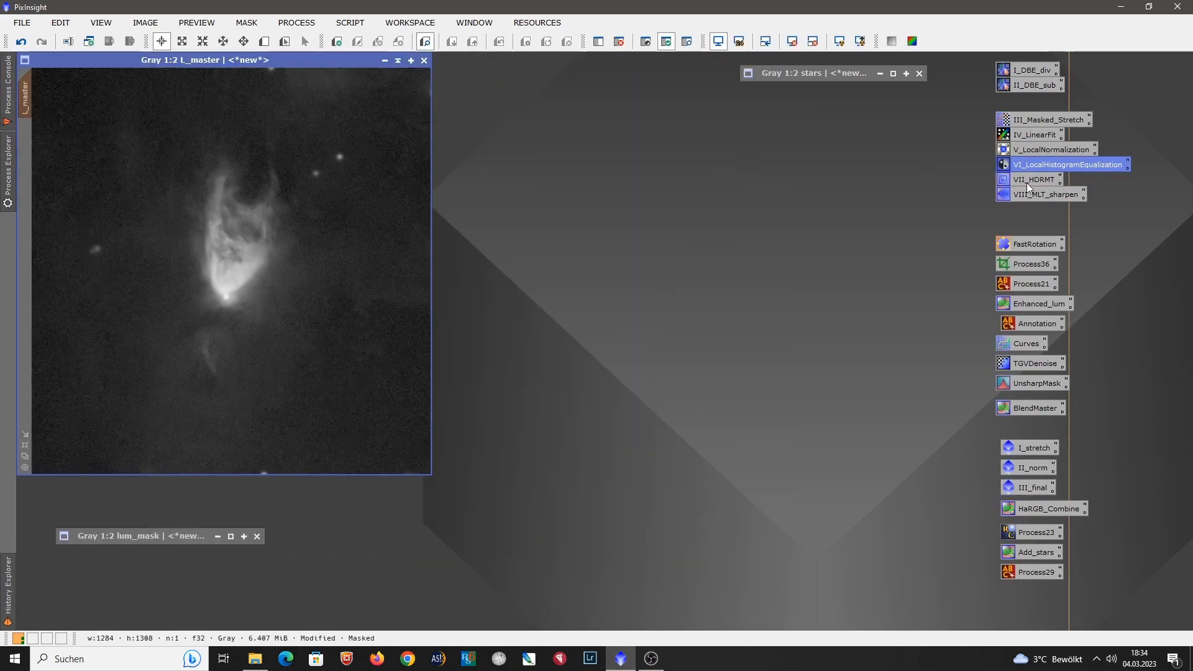
left_click_drag(1032, 179, 348, 210)
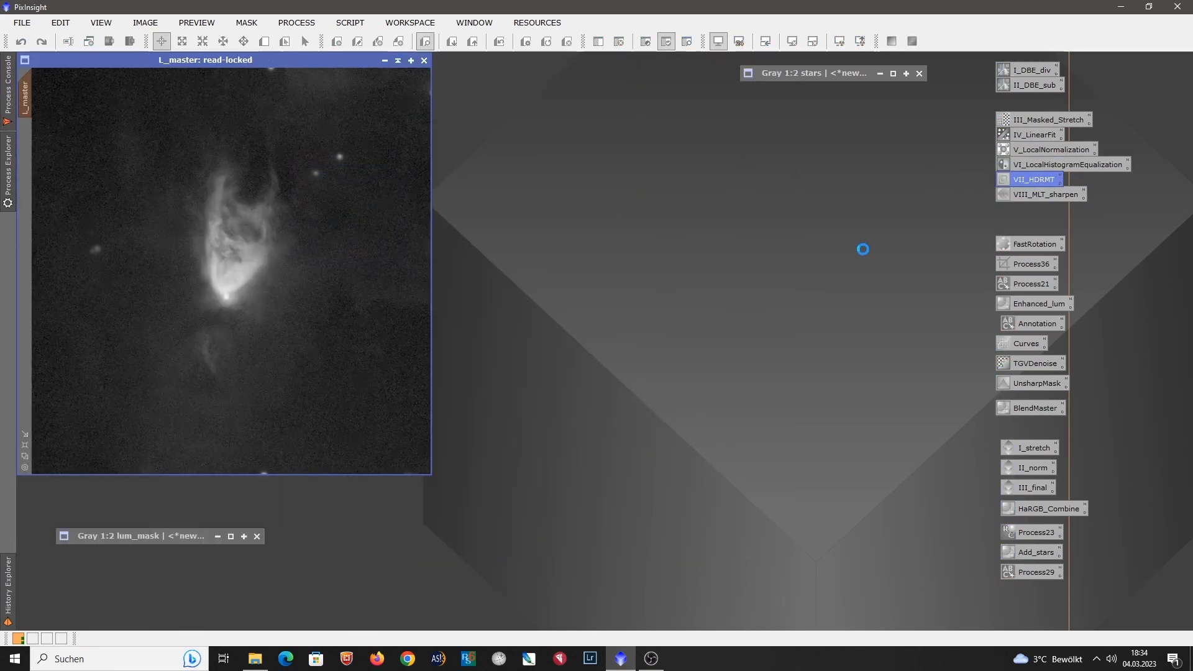
left_click_drag(1030, 195, 280, 274)
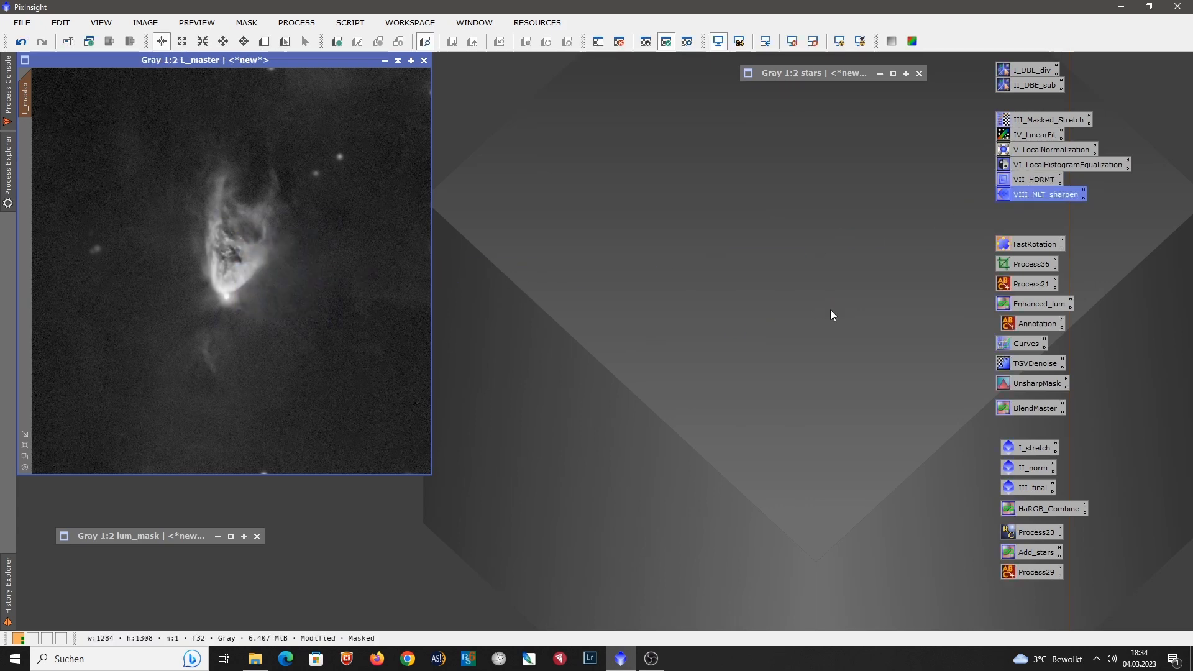
scroll(273, 283, "up", 1)
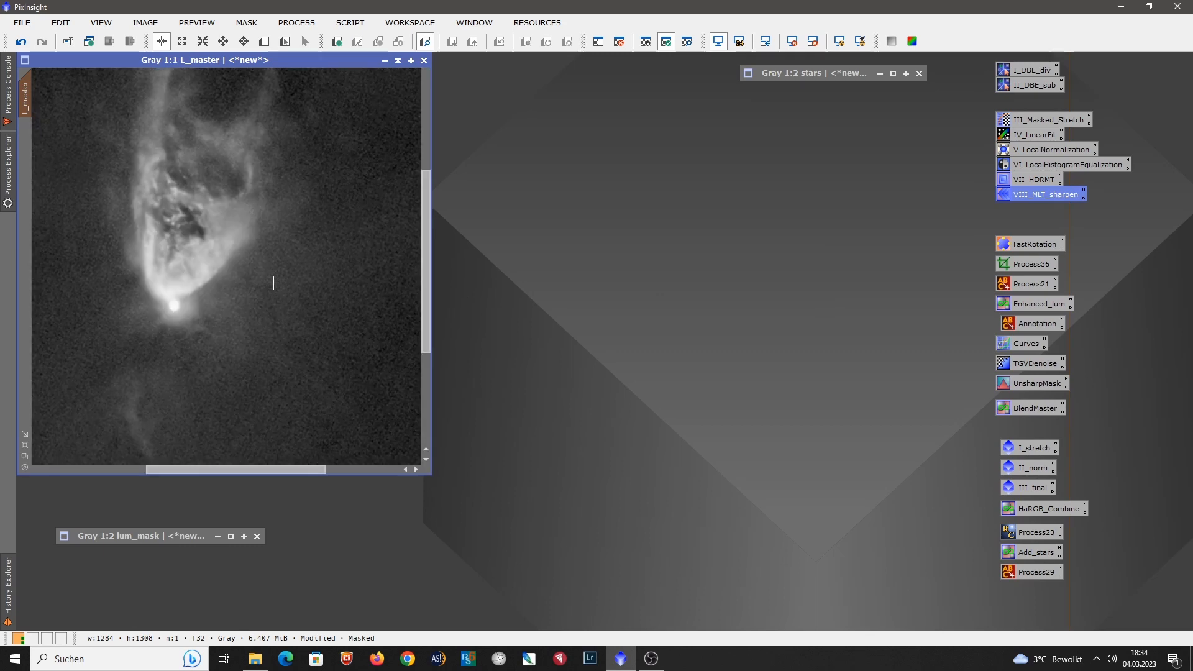
scroll(273, 282, "down", 1)
scroll(233, 264, "up", 1)
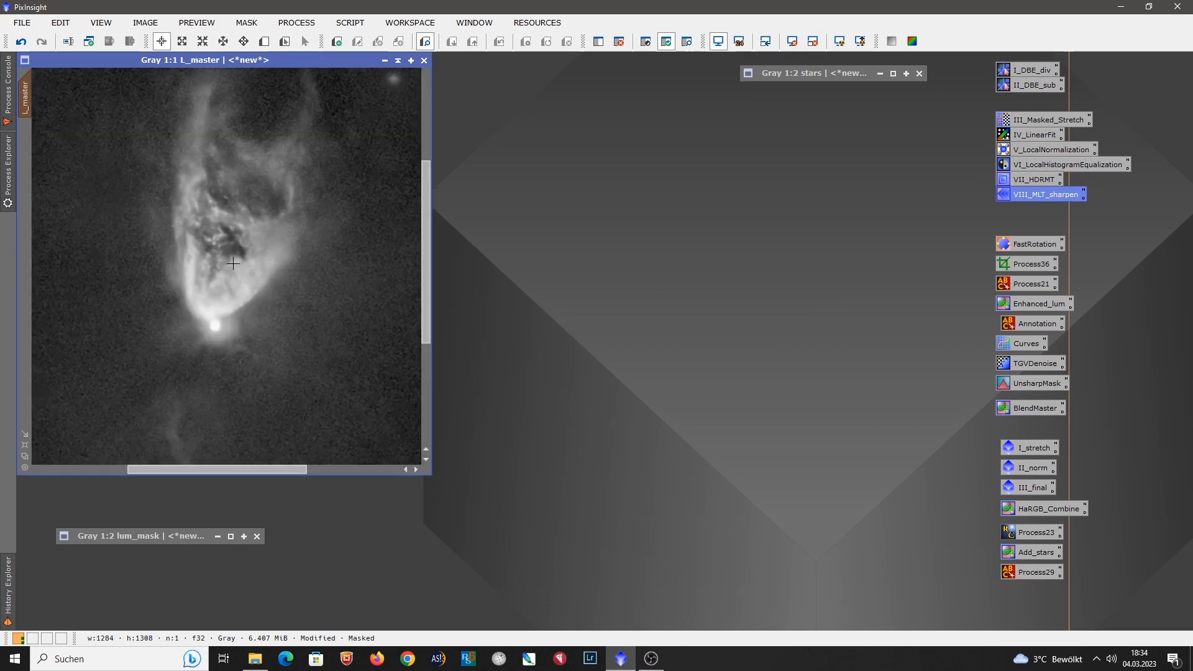
scroll(233, 263, "down", 1)
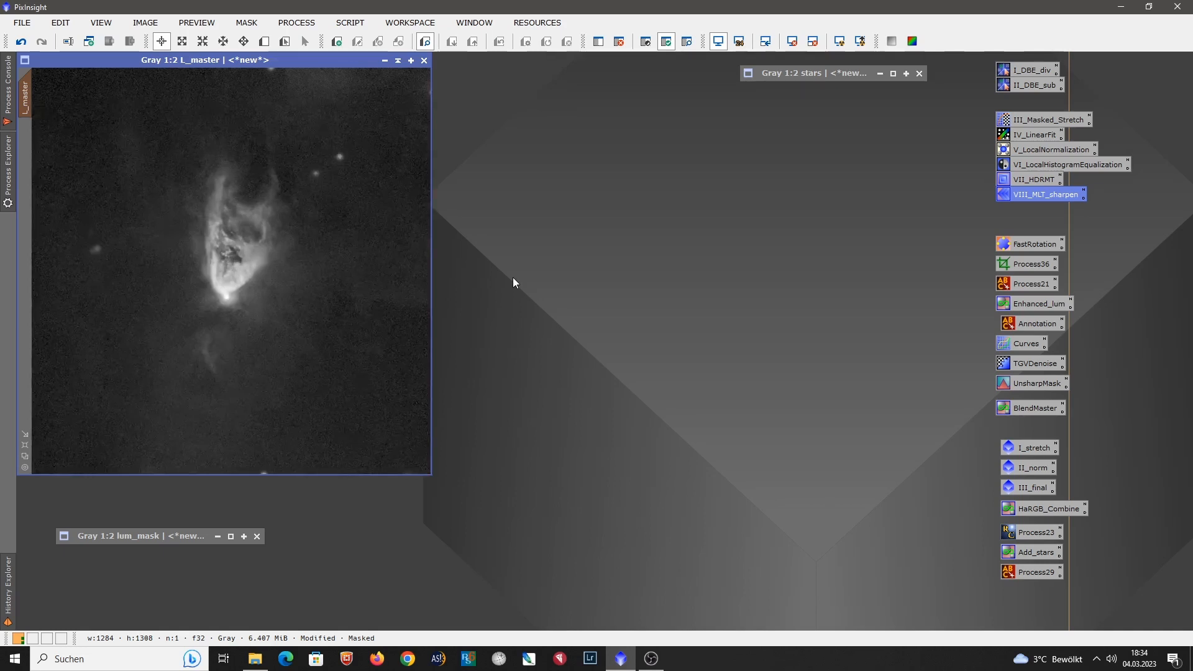
Step: Show the mask overlay on L_master and remove the mask from the image
left_click(246, 22)
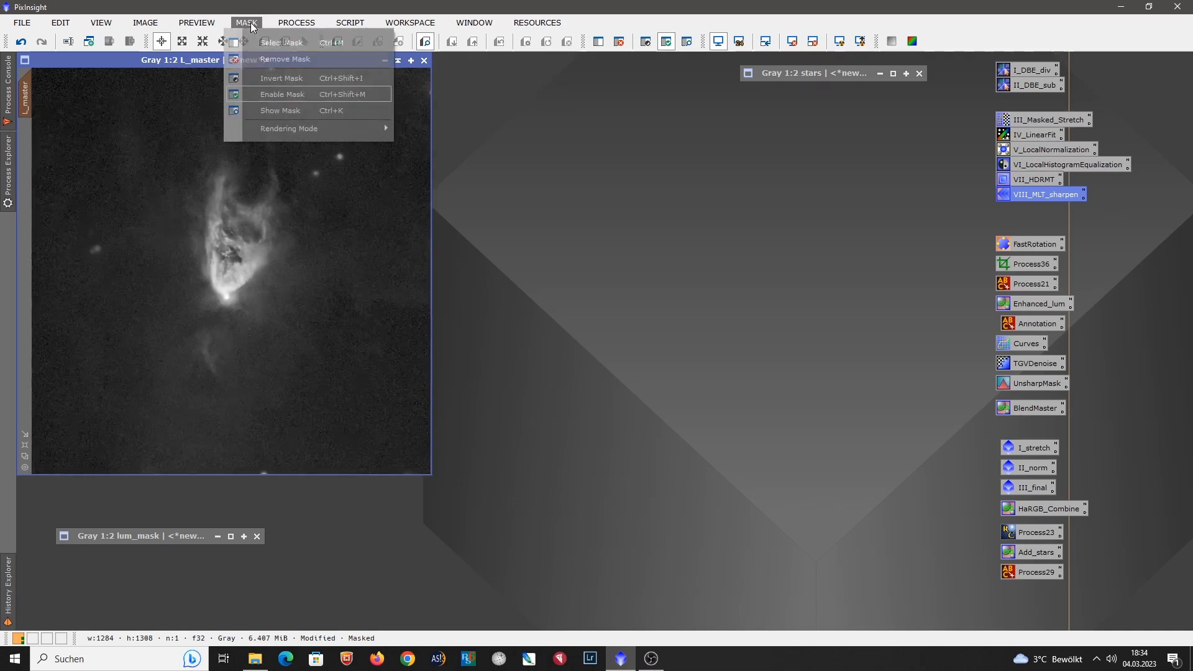
left_click(280, 111)
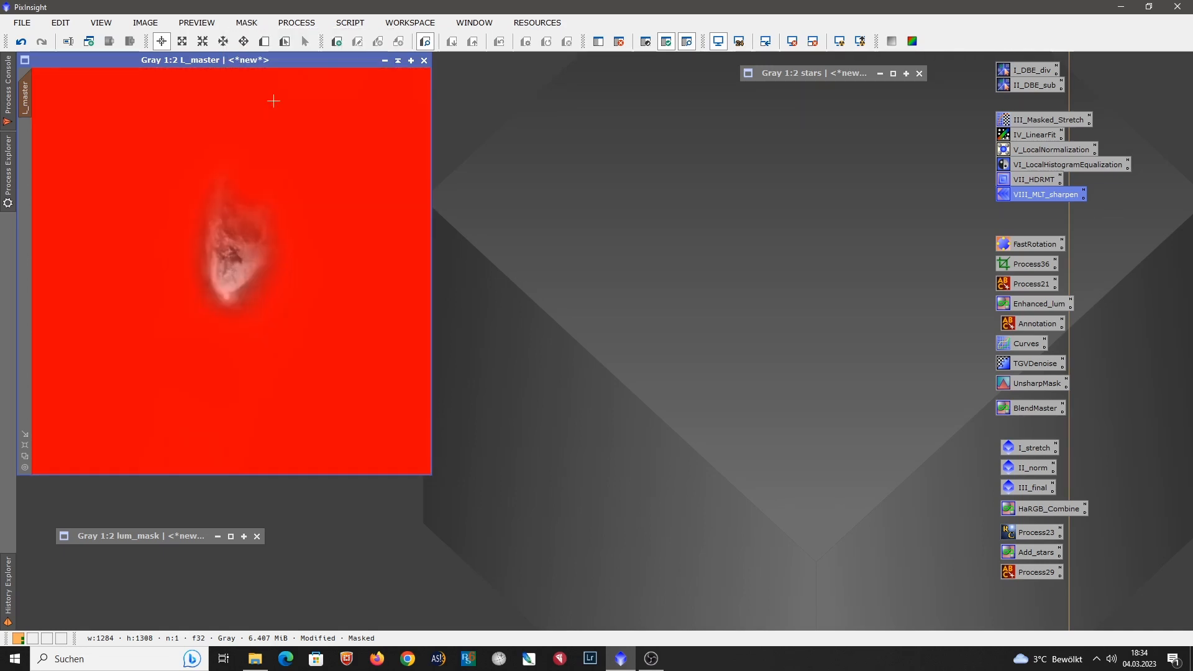
left_click(244, 23)
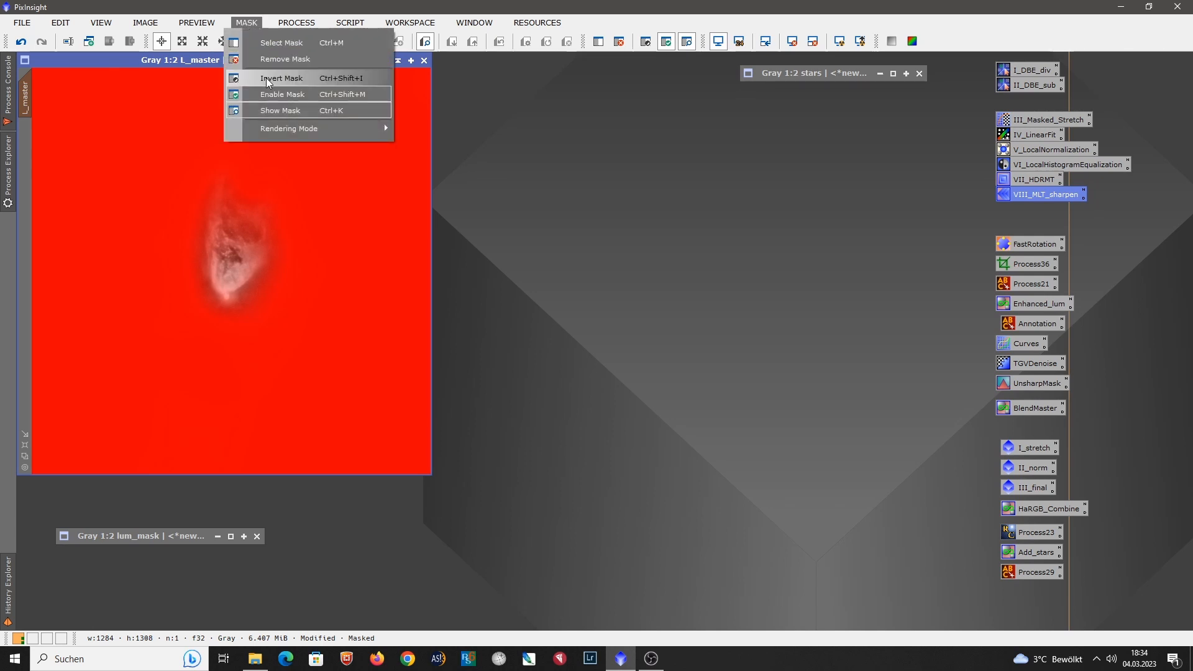
left_click(268, 62)
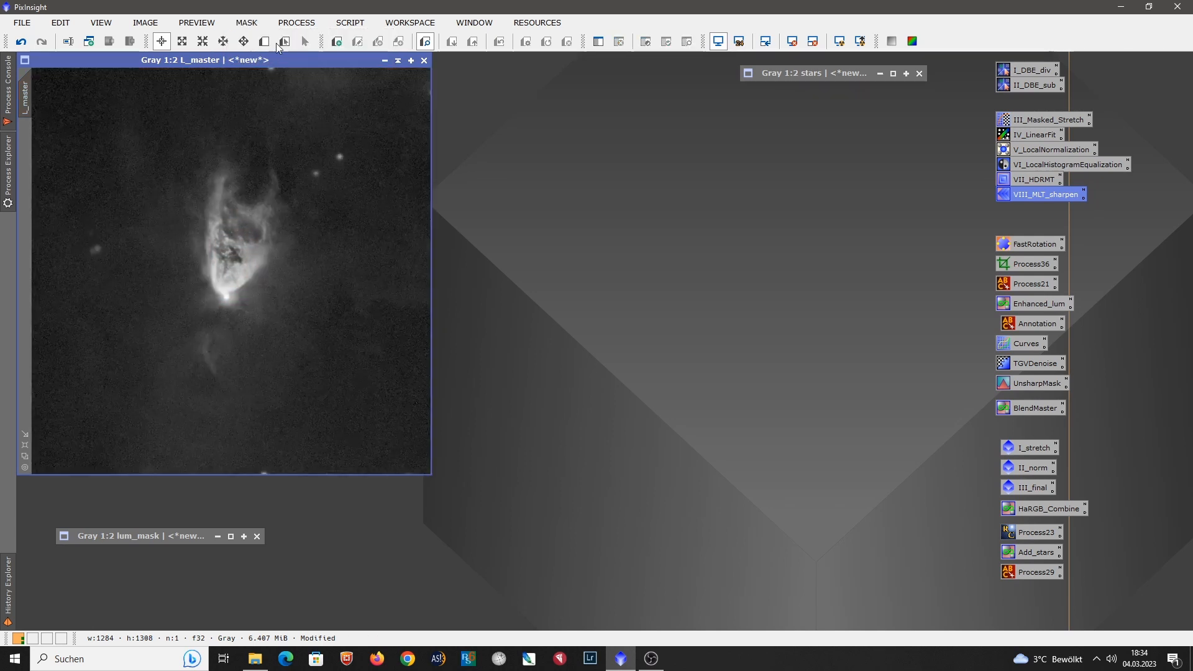
Step: Denoise L_master with NoiseXTerminator at Denoise 0.75 and Detail 0.15, check the background close up, and close the dialog
left_click(305, 25)
mouse_move(436, 13)
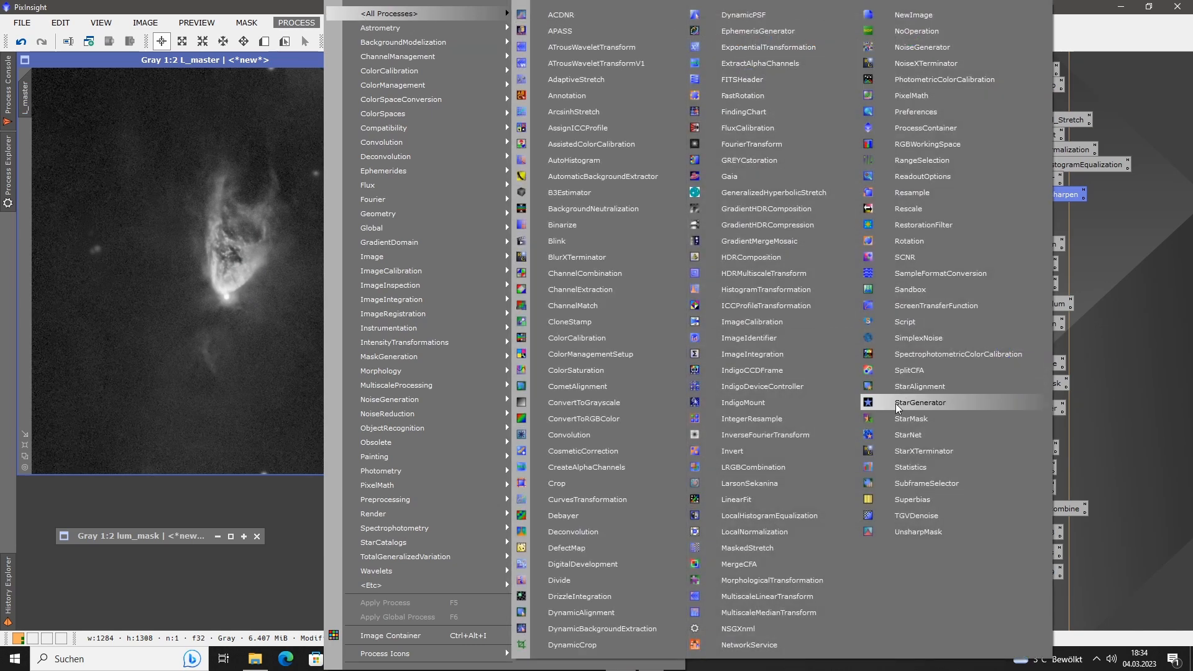
left_click(924, 64)
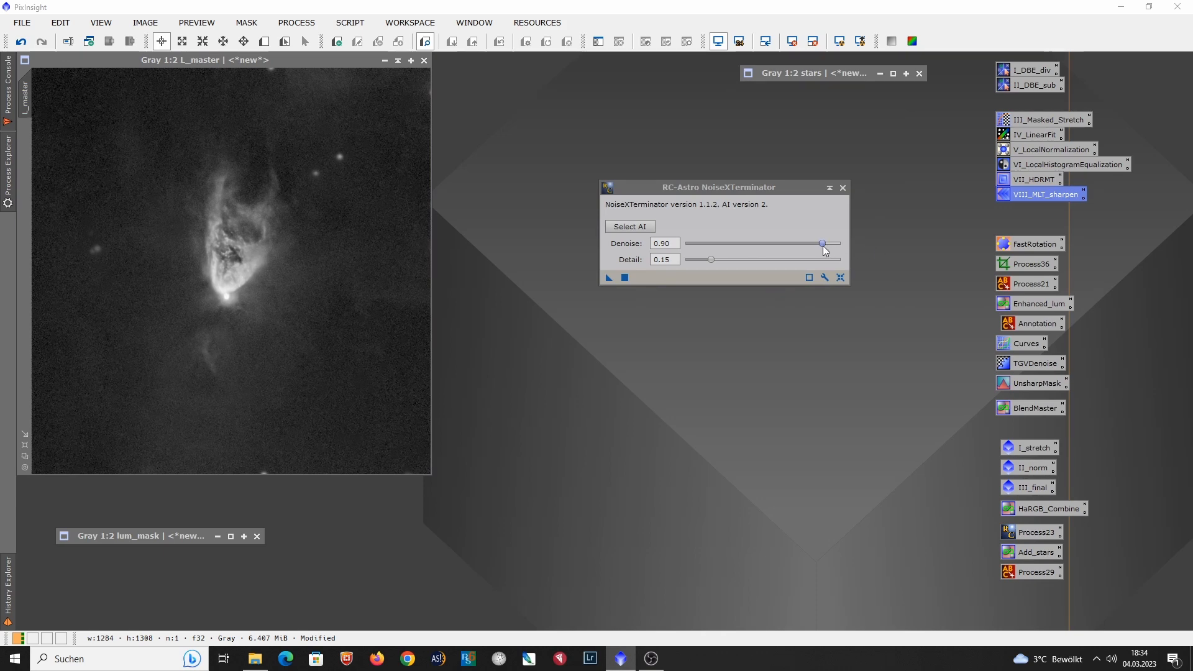
left_click_drag(822, 244, 805, 249)
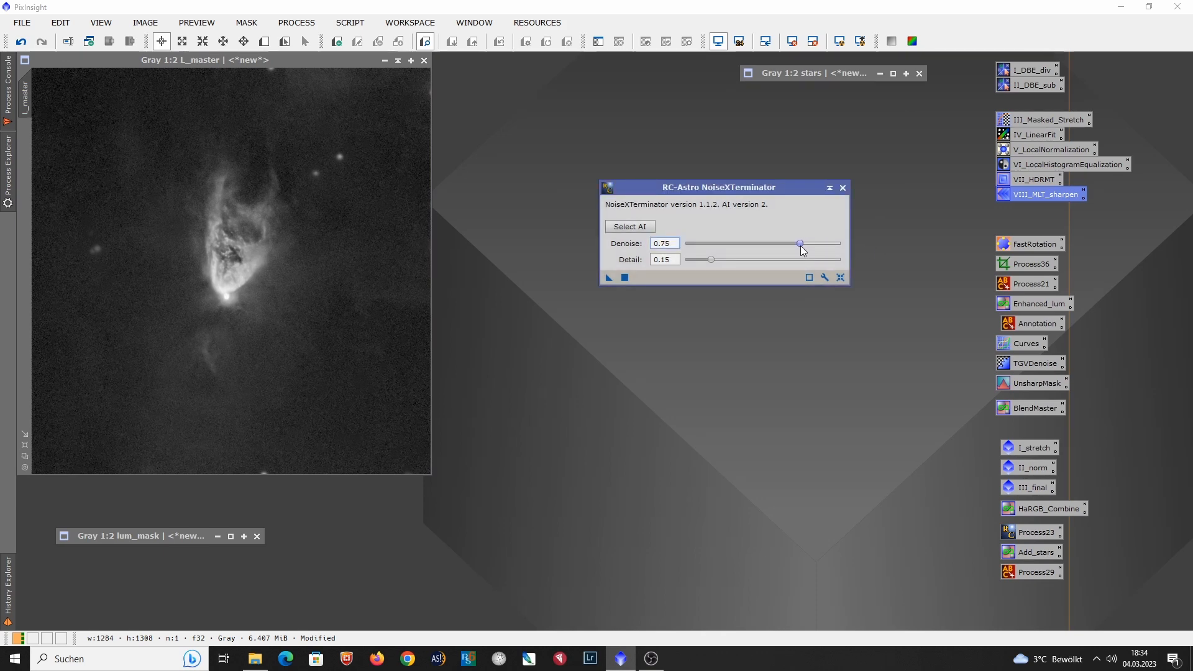
left_click_drag(608, 279, 252, 365)
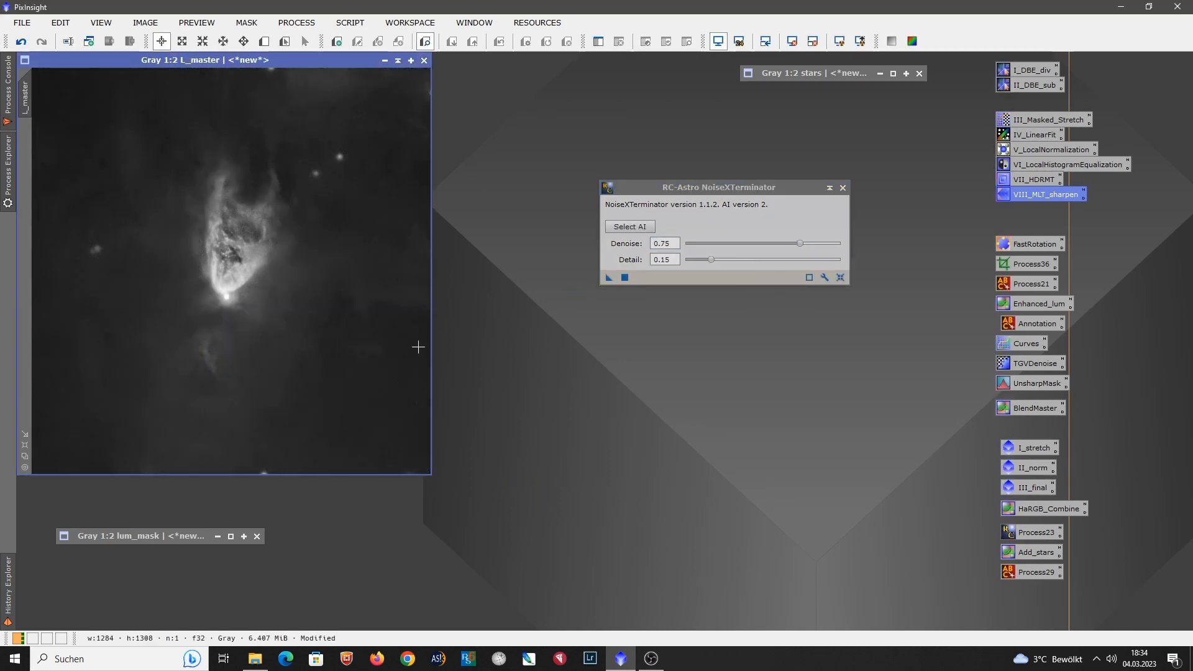
scroll(394, 367, "up", 1)
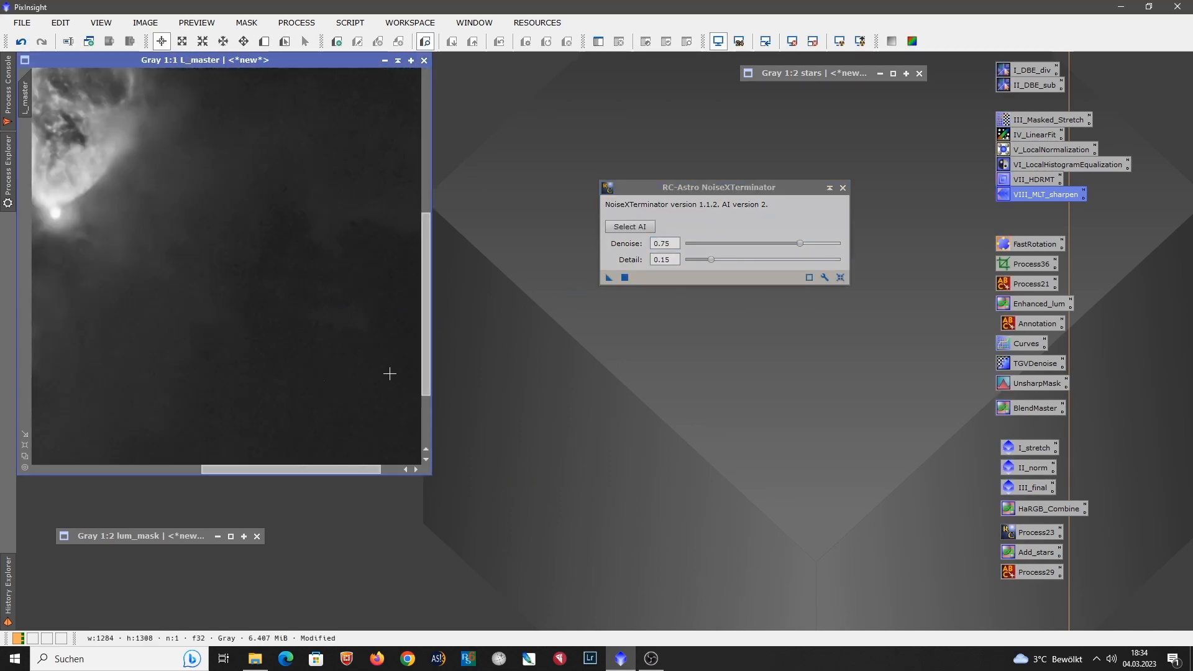
left_click(43, 44)
scroll(141, 198, "down", 1)
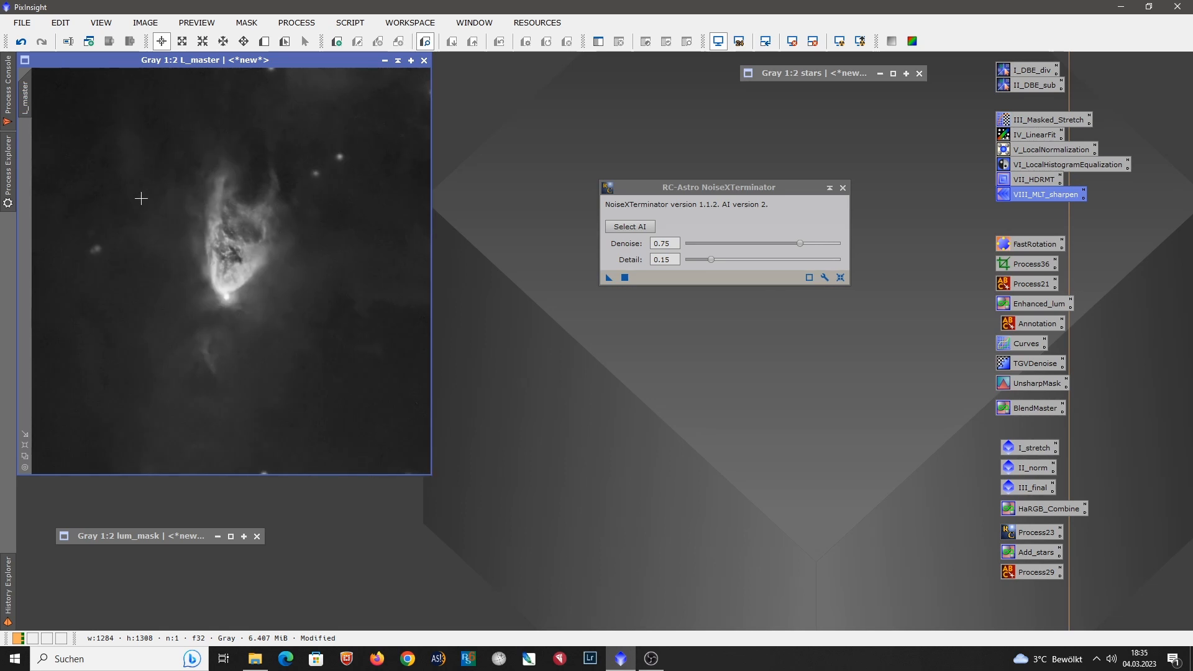
left_click(843, 187)
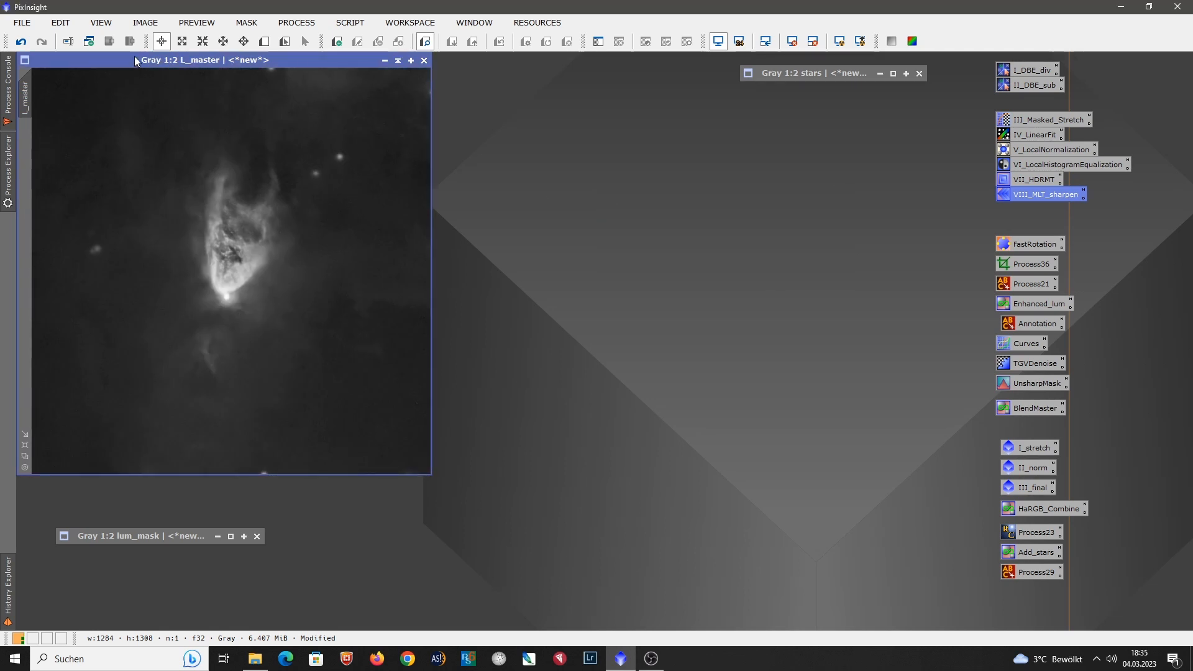
Step: Save L_master as L_master.xisf in the NGC2261_weekly_avg_2022-2023 folder with 32-bit IEEE 754 floating point samples
left_click(23, 23)
left_click(83, 146)
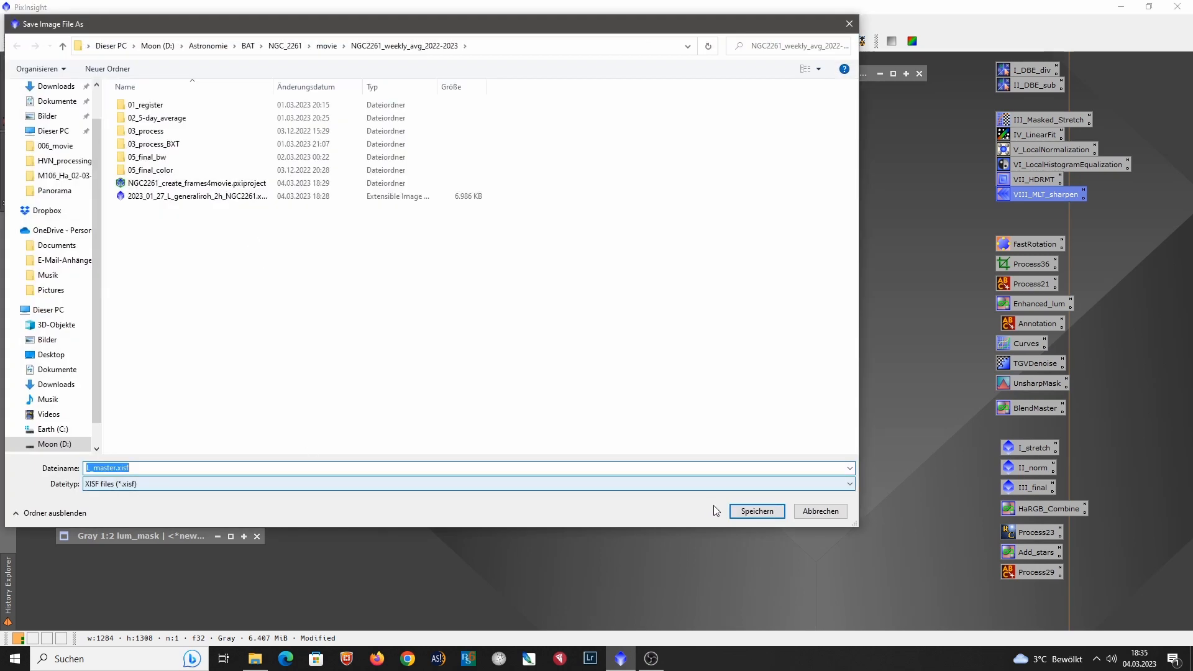
left_click(738, 512)
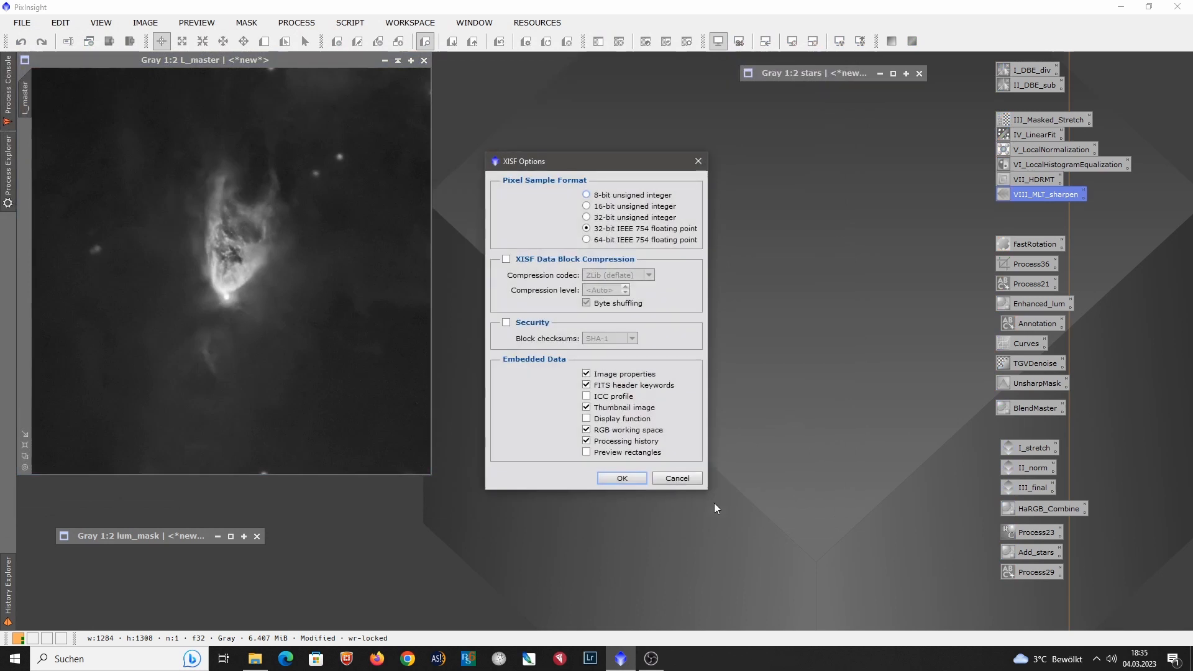
left_click(617, 477)
Step: Expand the stars image and save it as stars.xisf in the same folder with 32-bit IEEE 754 floating point samples
double_click(790, 70)
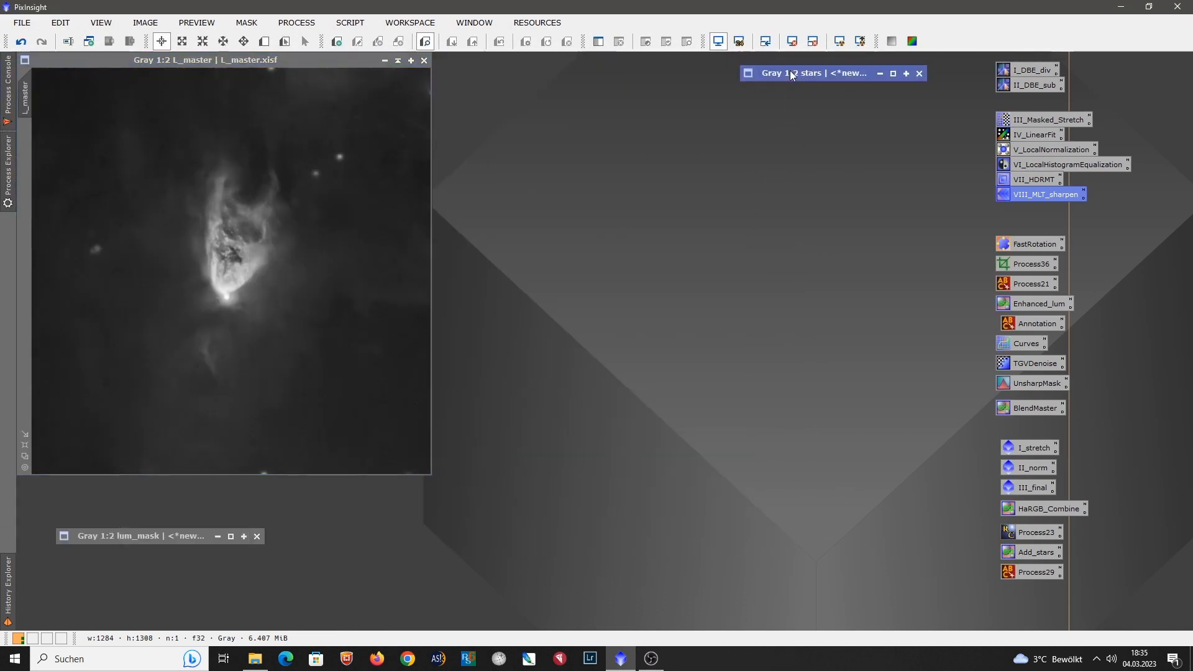
left_click(28, 21)
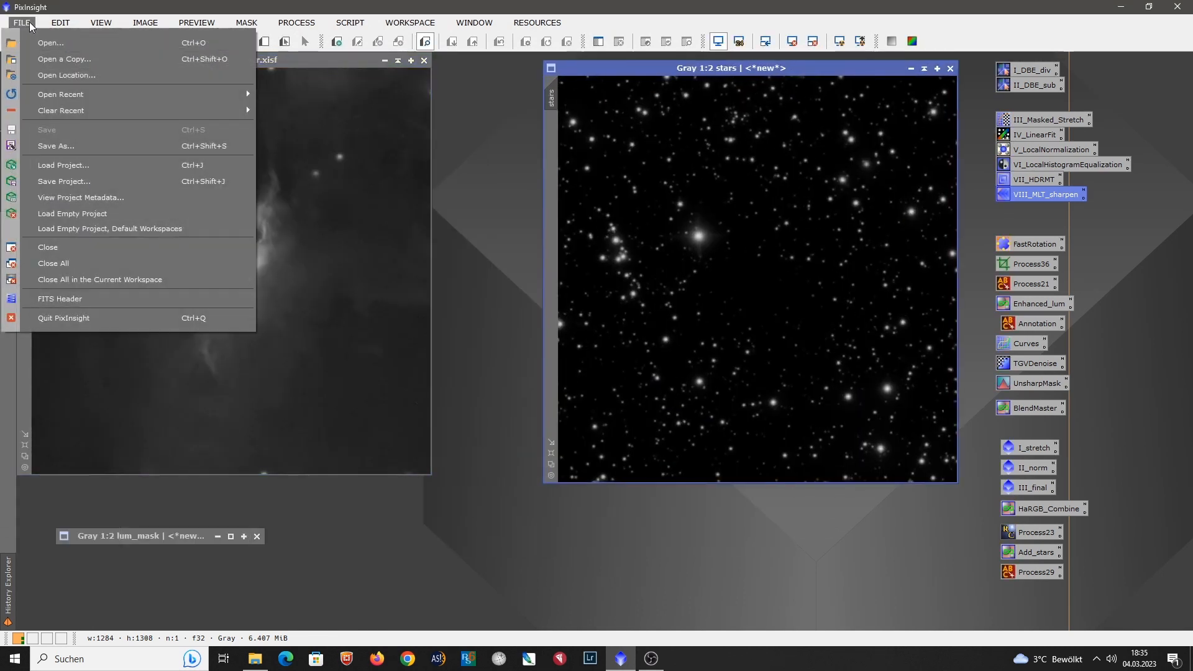
left_click(76, 140)
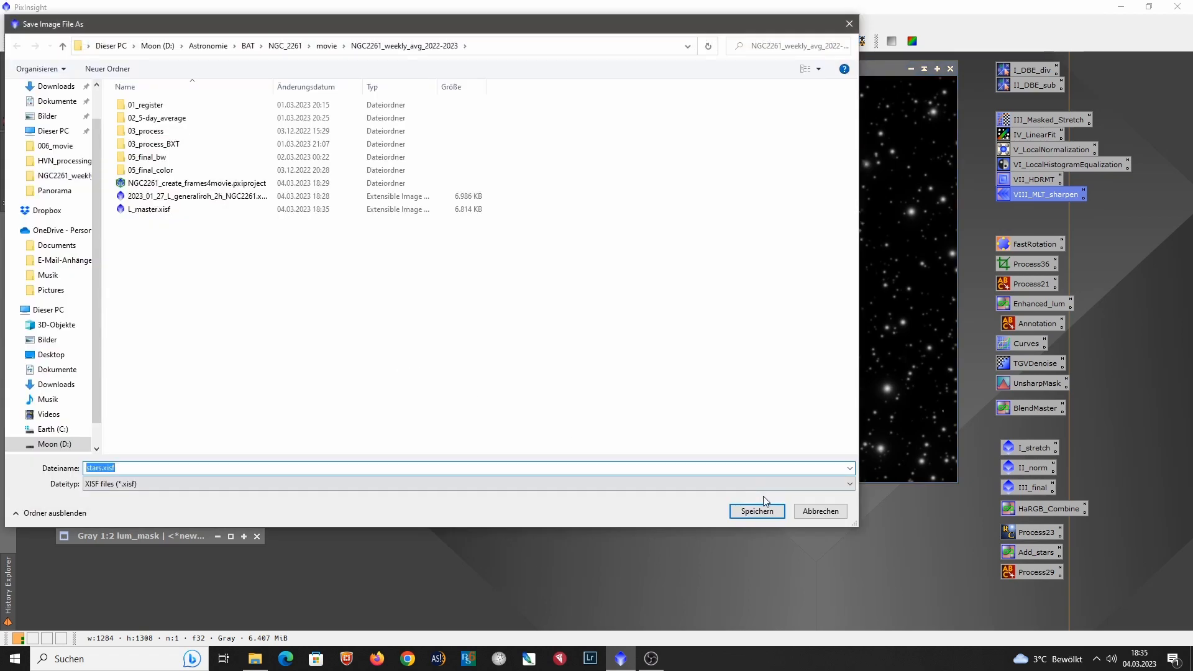
left_click(769, 509)
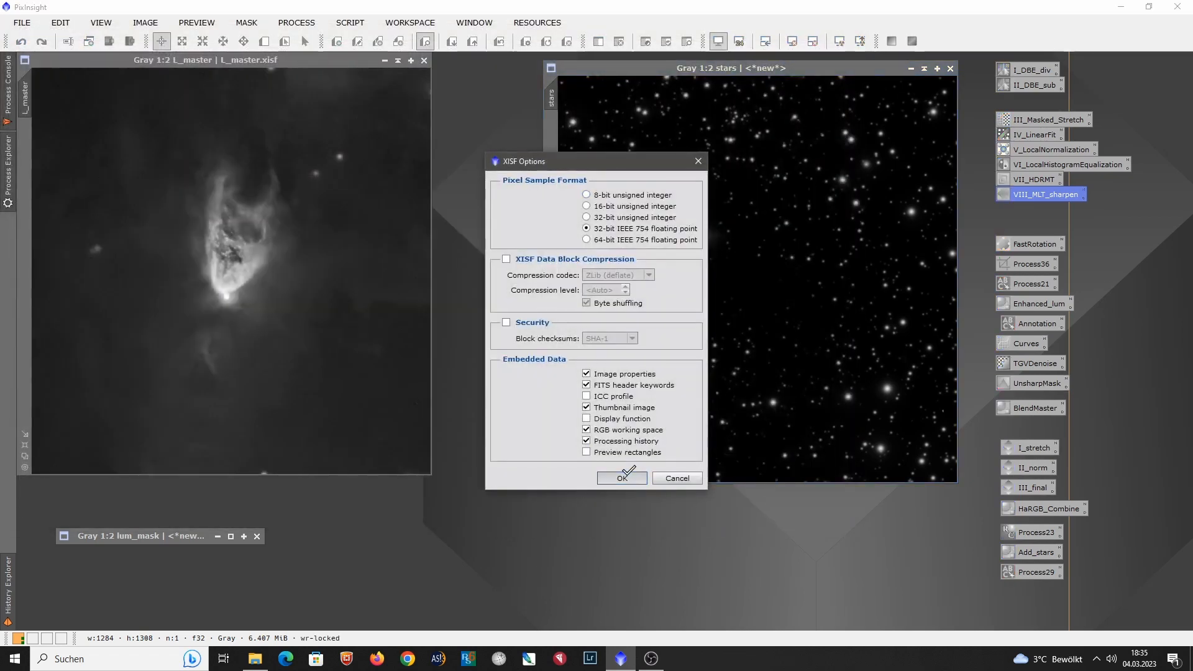
left_click(622, 477)
Step: Expand the lum_mask image and save it as lum_mask.xisf in the NGC2261_weekly_avg_2022-2023 folder
double_click(138, 536)
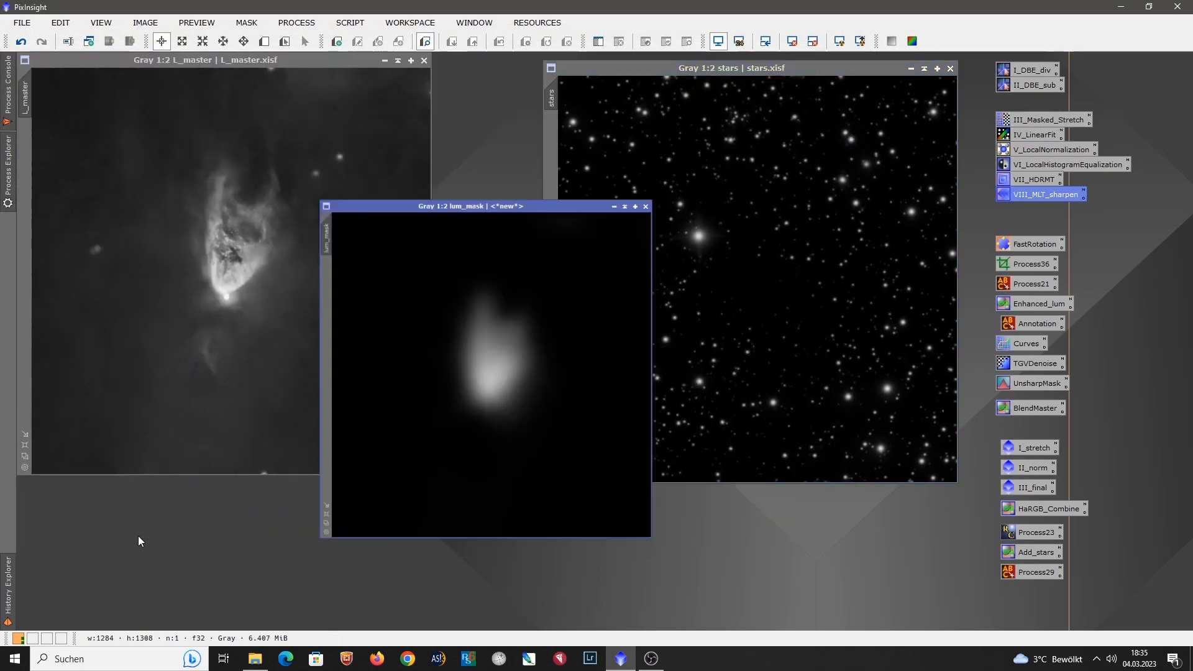
left_click(21, 23)
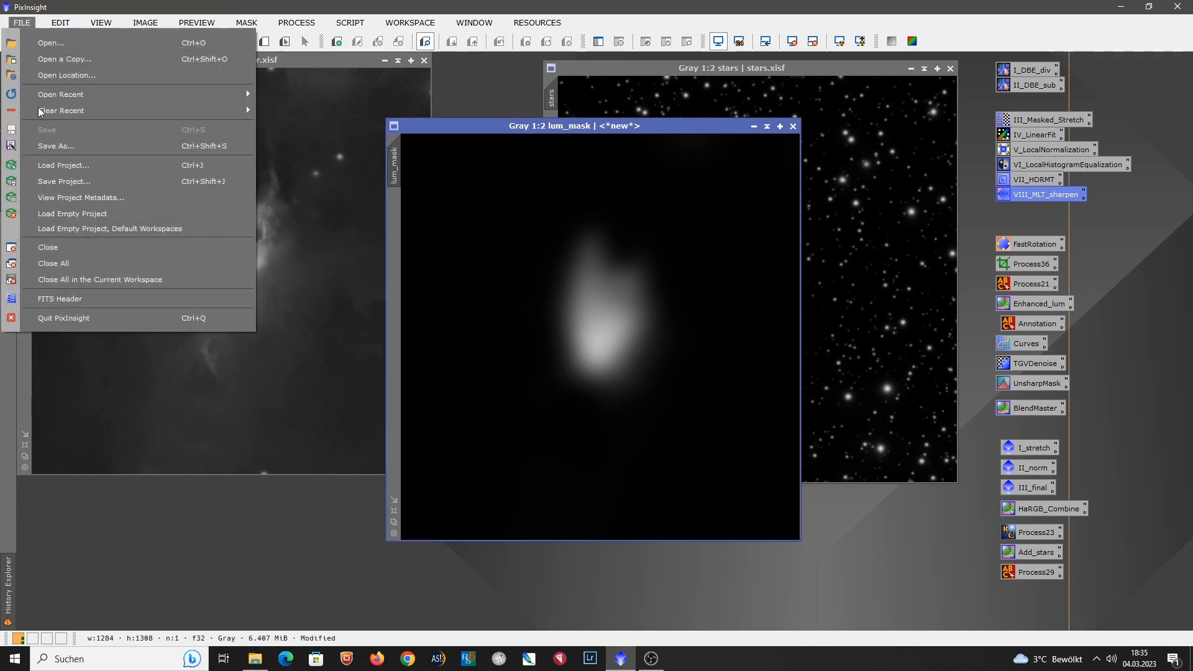
left_click(55, 148)
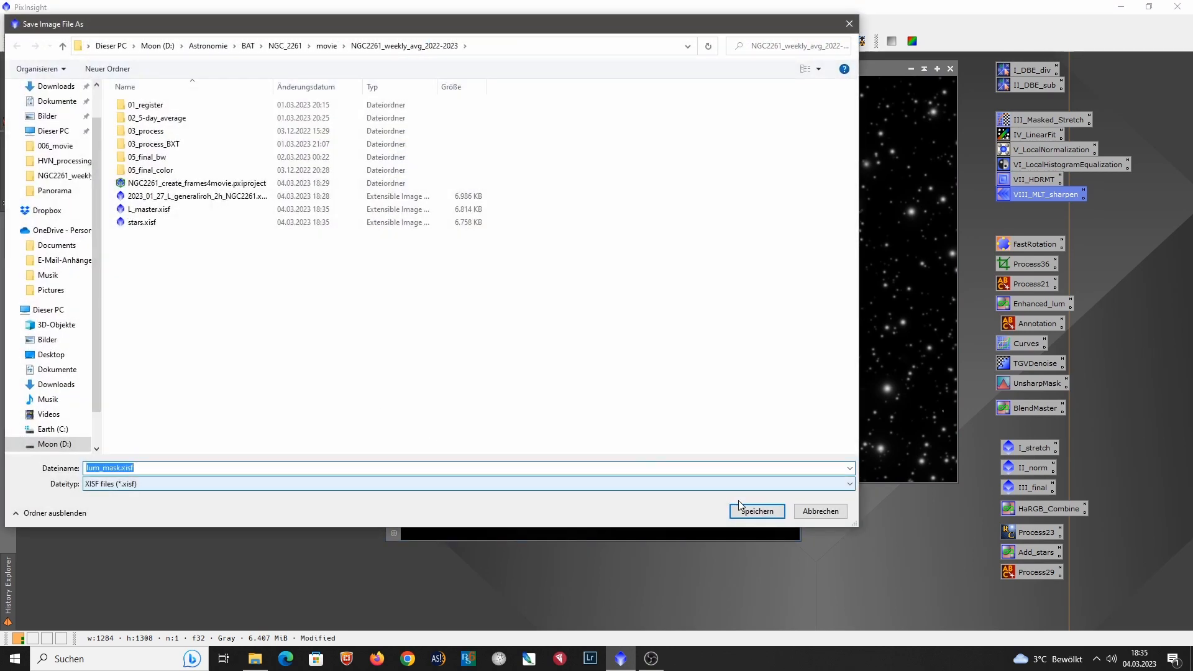
left_click(740, 507)
left_click(634, 477)
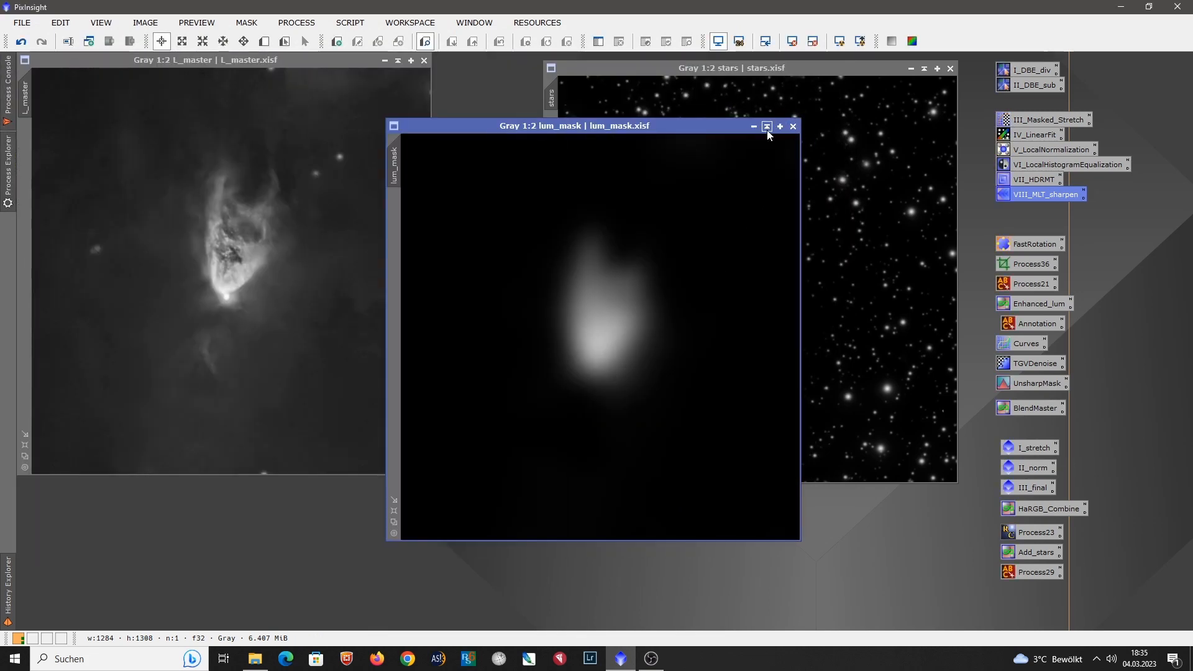
Step: Collapse the lum_mask and stars images and park them below the L_master image
left_click(767, 127)
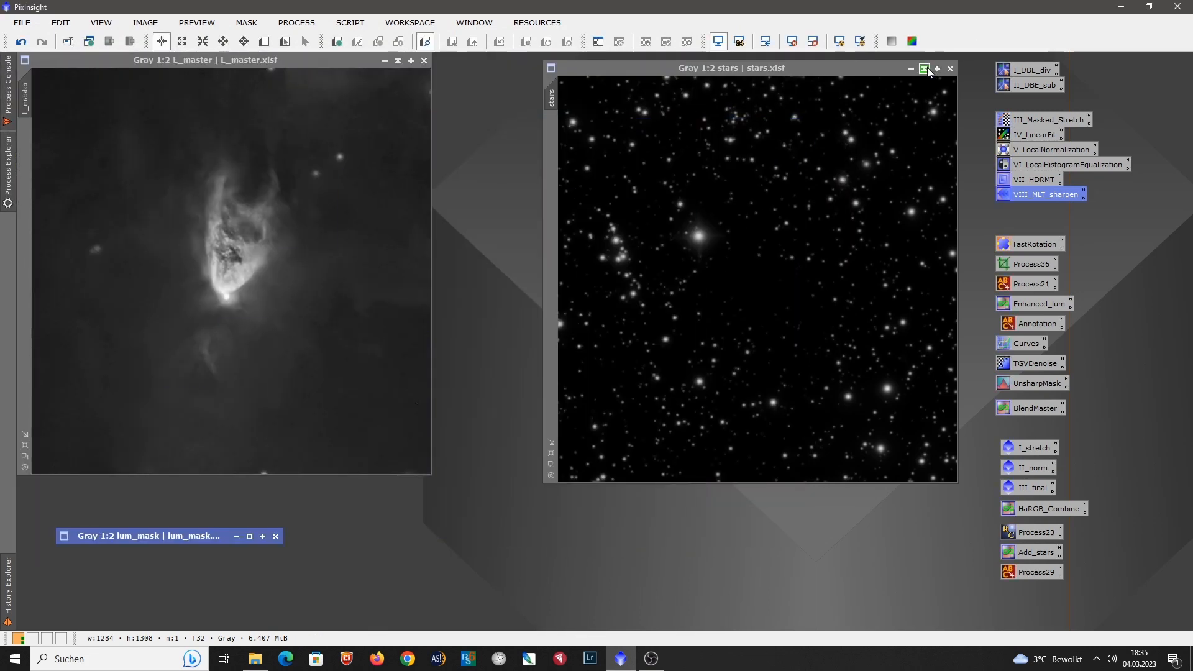
left_click(938, 67)
mouse_move(800, 75)
left_mouse_down()
mouse_move(144, 577)
mouse_move(63, 536)
left_mouse_up()
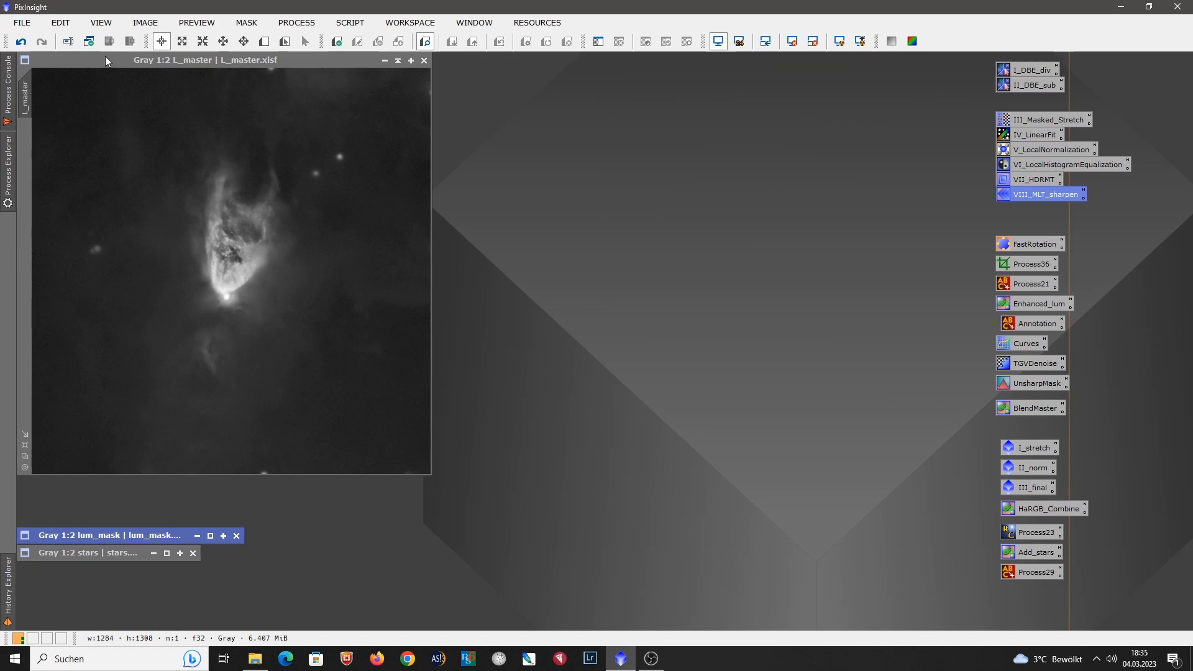
Step: Open 2023_01_27_L_generaliroh_2h_NGC2261.xisf from the NGC2261_weekly_avg_2022-2023 folder and place it beside L_master
left_click(19, 22)
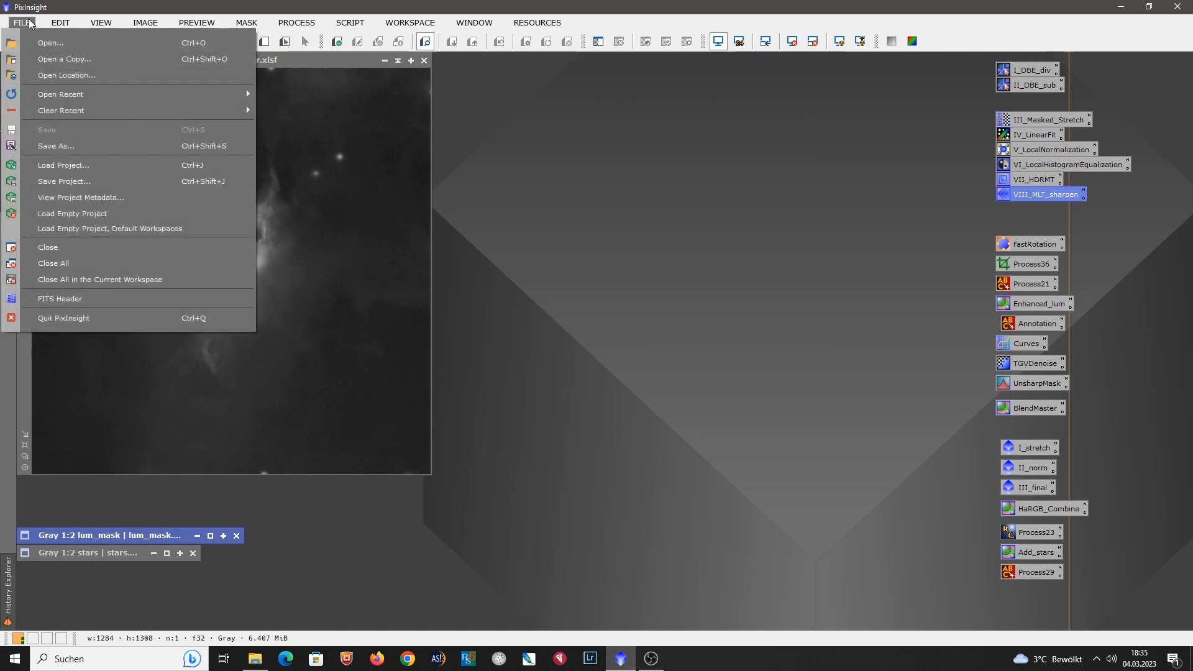
left_click(47, 43)
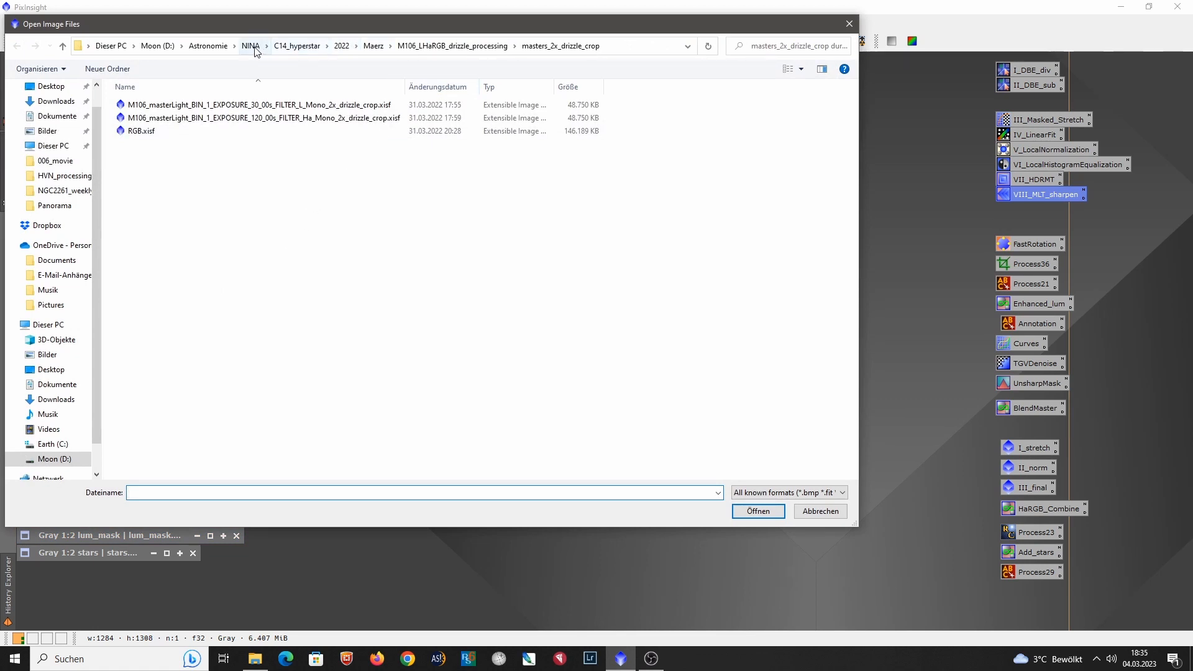
left_click(210, 51)
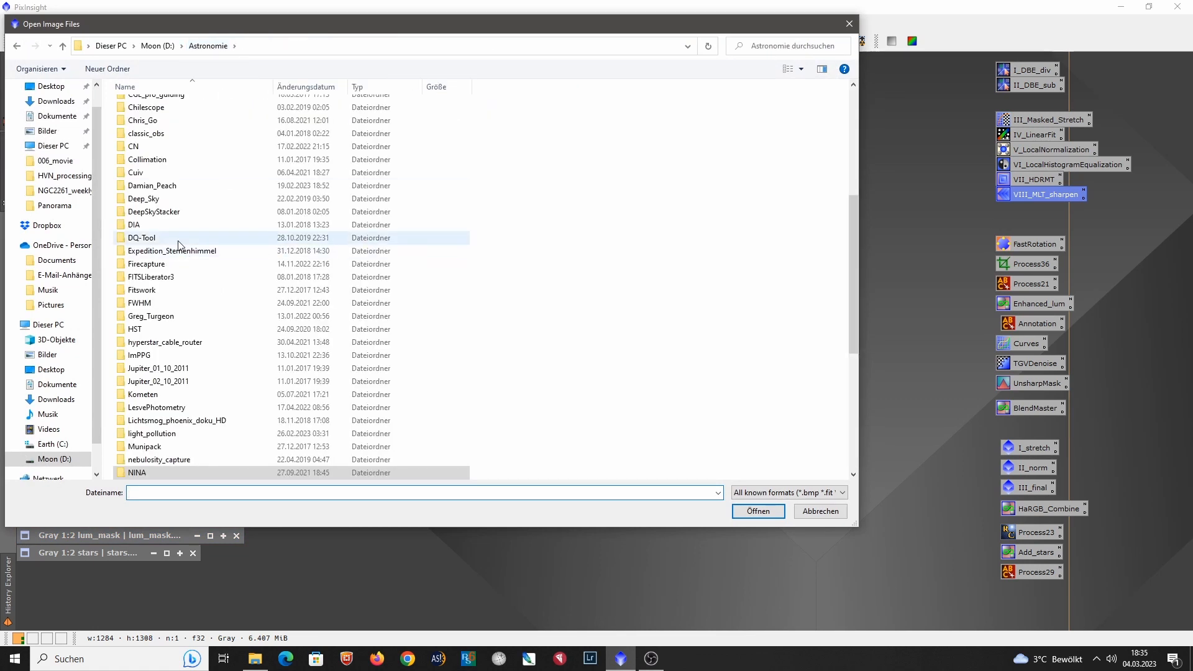
scroll(163, 185, "up", 3)
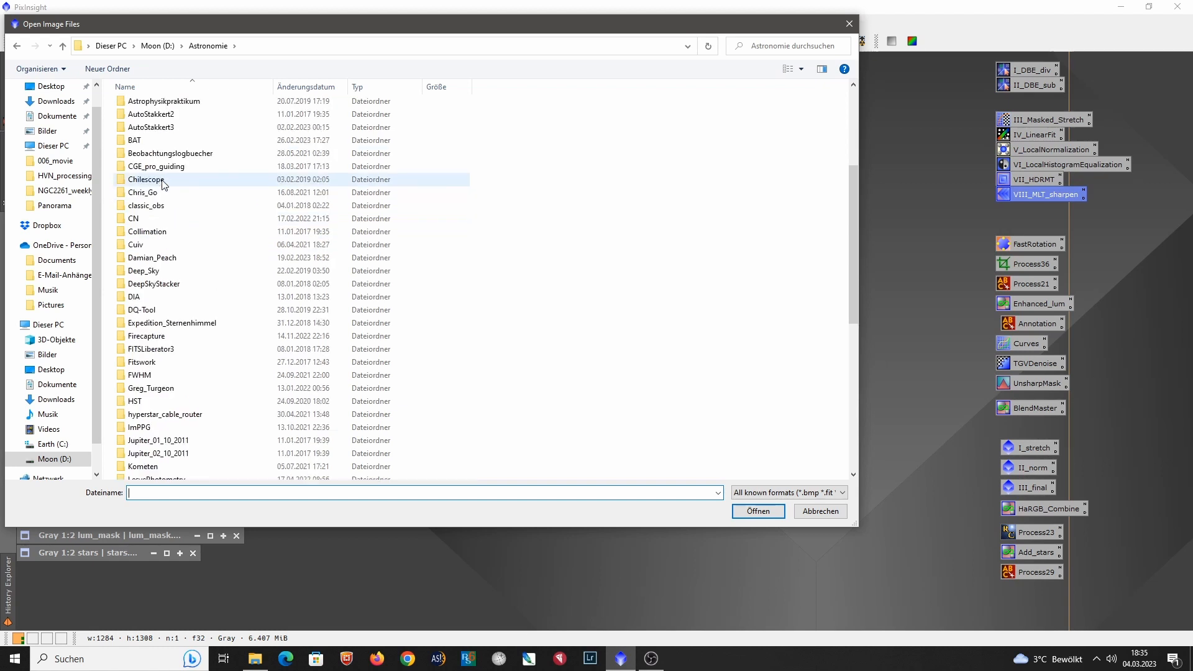
double_click(162, 147)
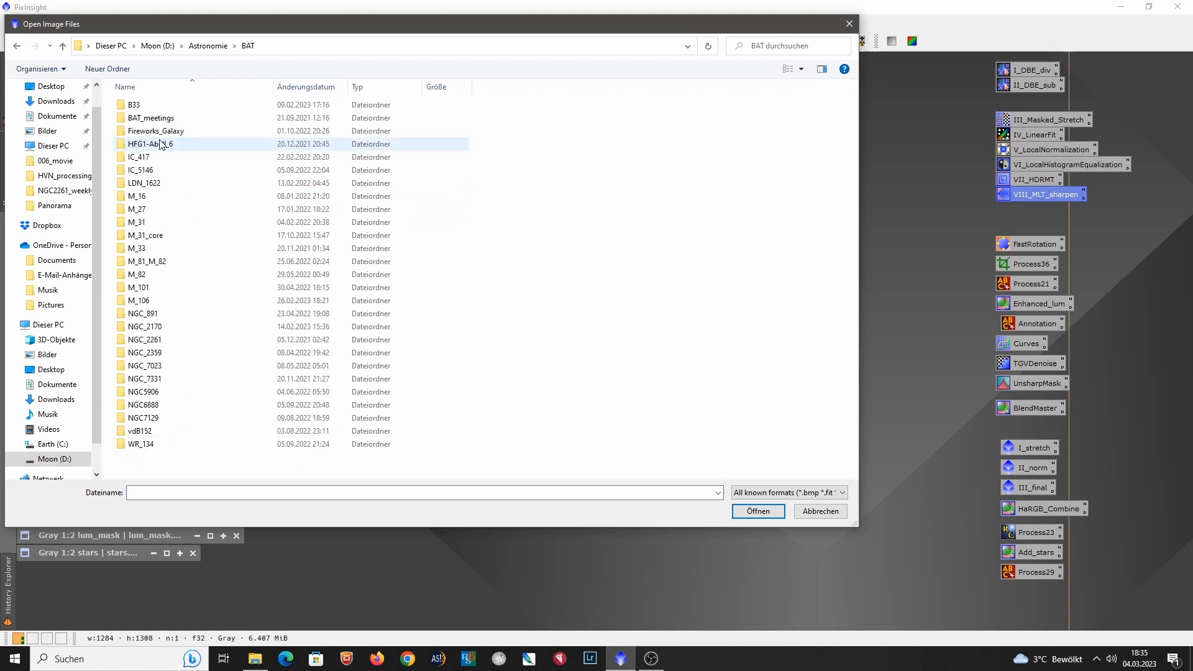
double_click(179, 339)
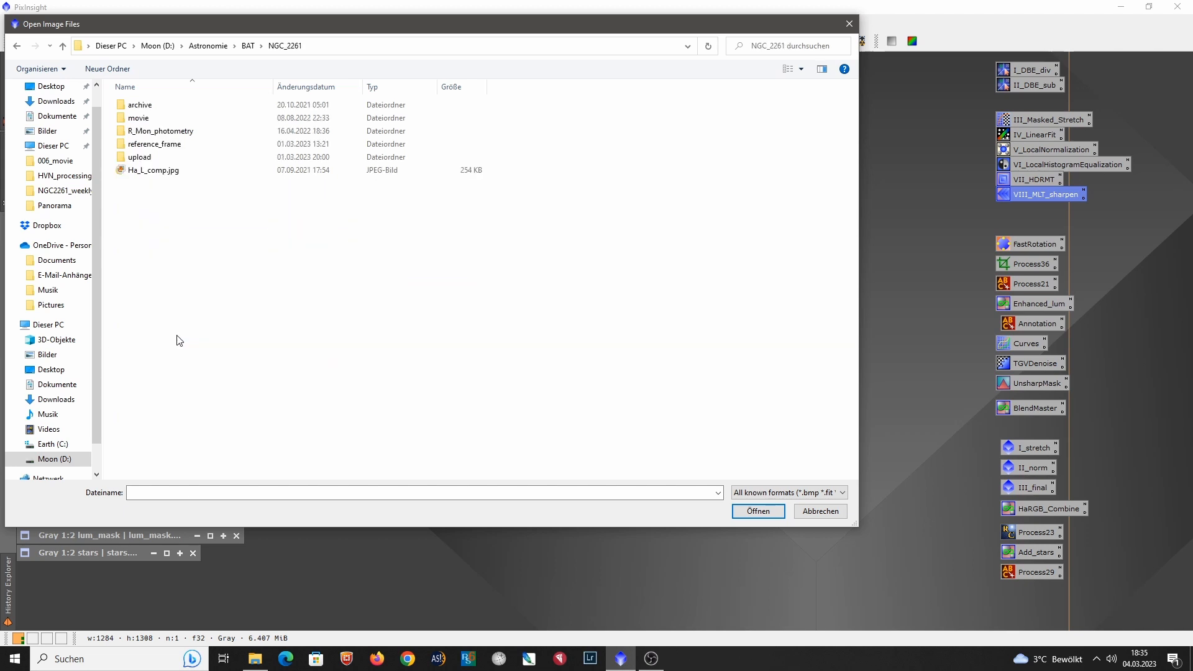
double_click(165, 117)
double_click(166, 118)
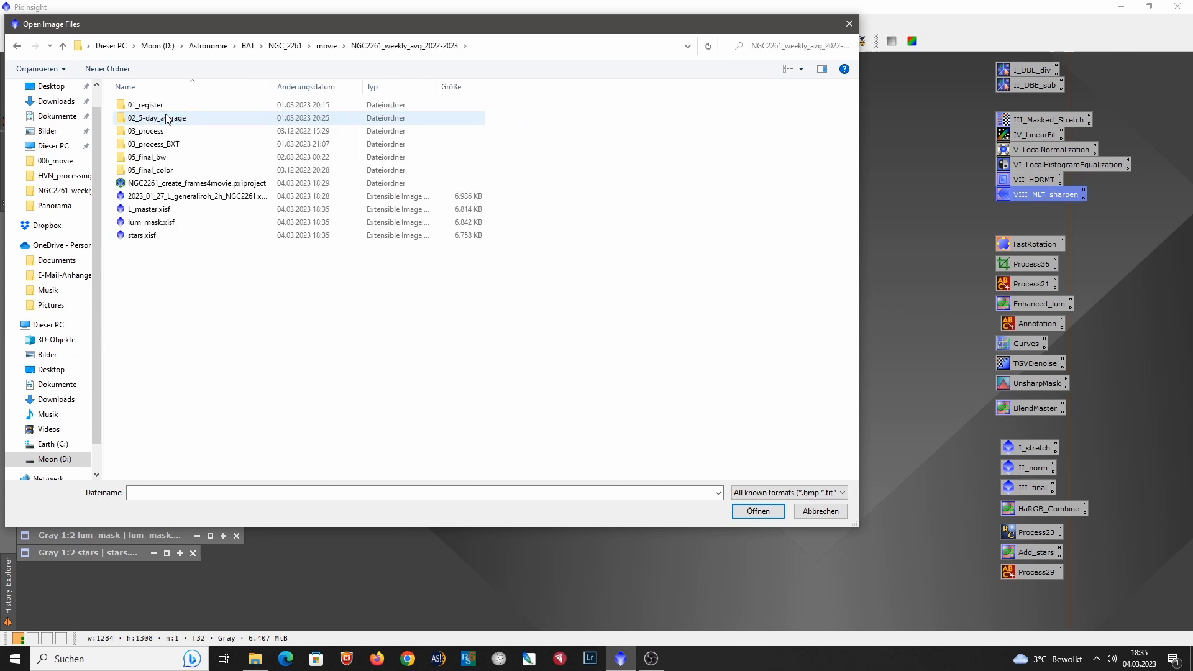
left_click(179, 196)
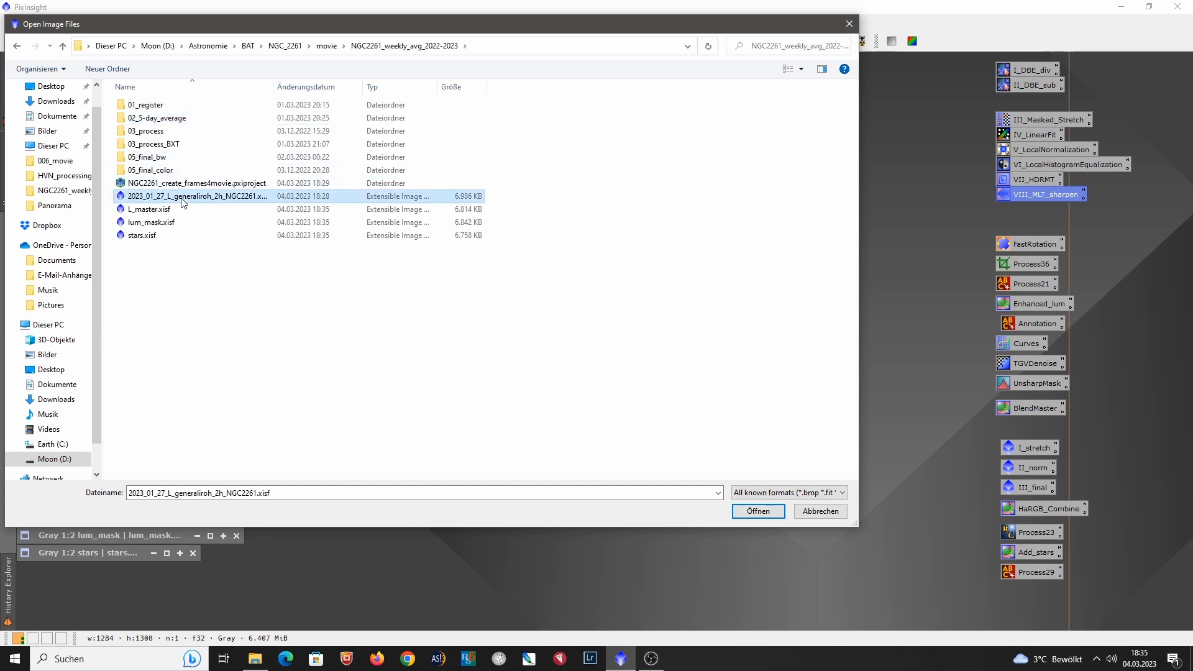
left_click(750, 514)
left_click_drag(316, 143, 654, 65)
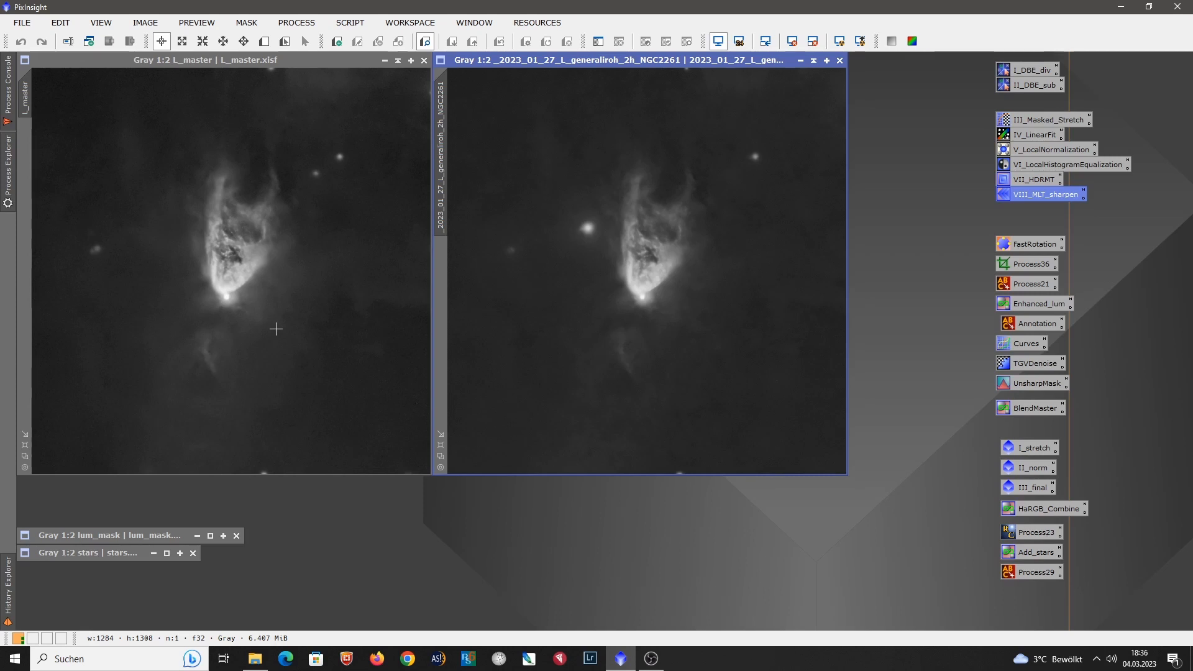
Step: Open the RangeSelection process for L_master and start its real-time preview
left_click(276, 60)
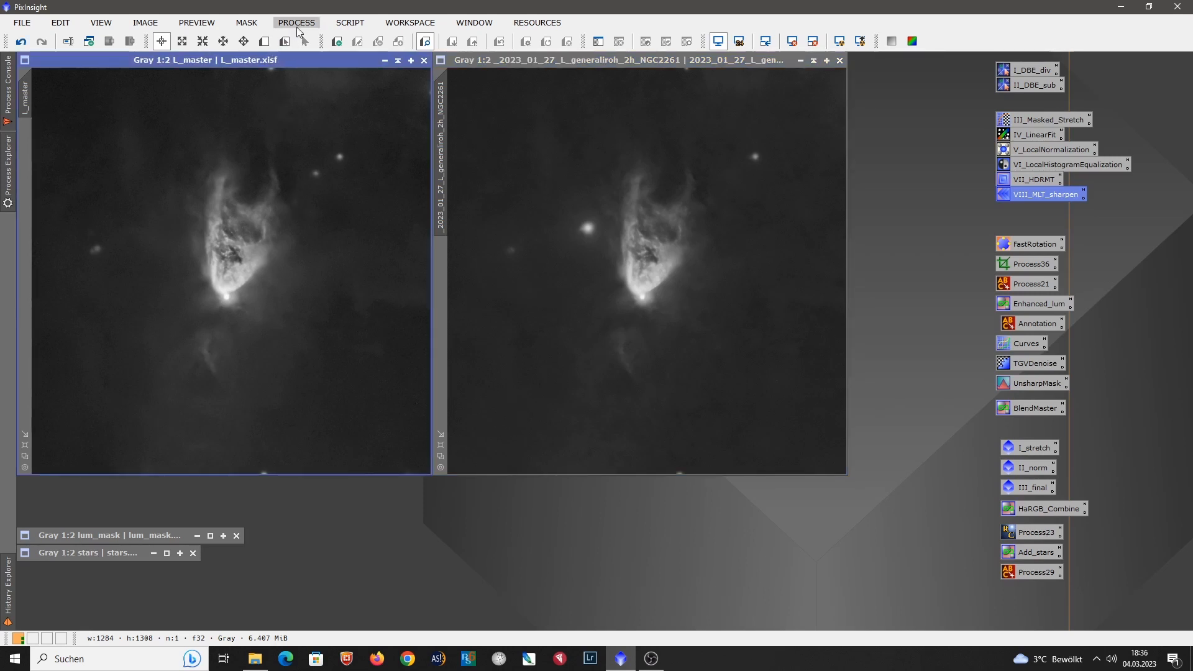
left_click(298, 23)
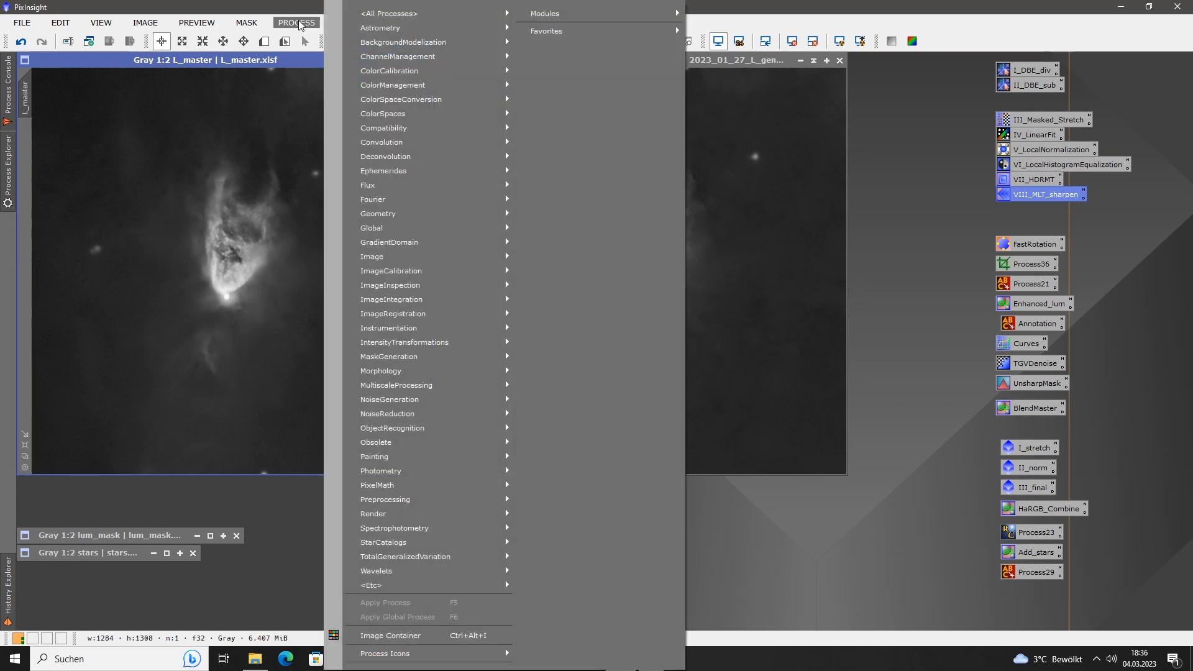
mouse_move(388, 13)
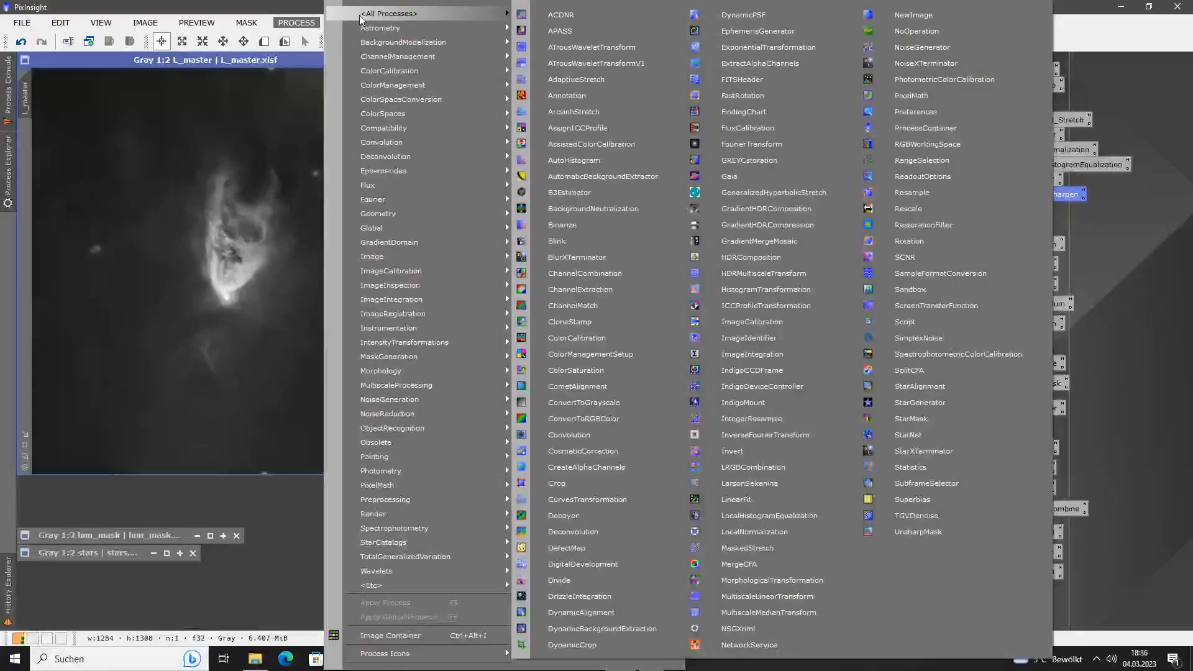
left_click(957, 162)
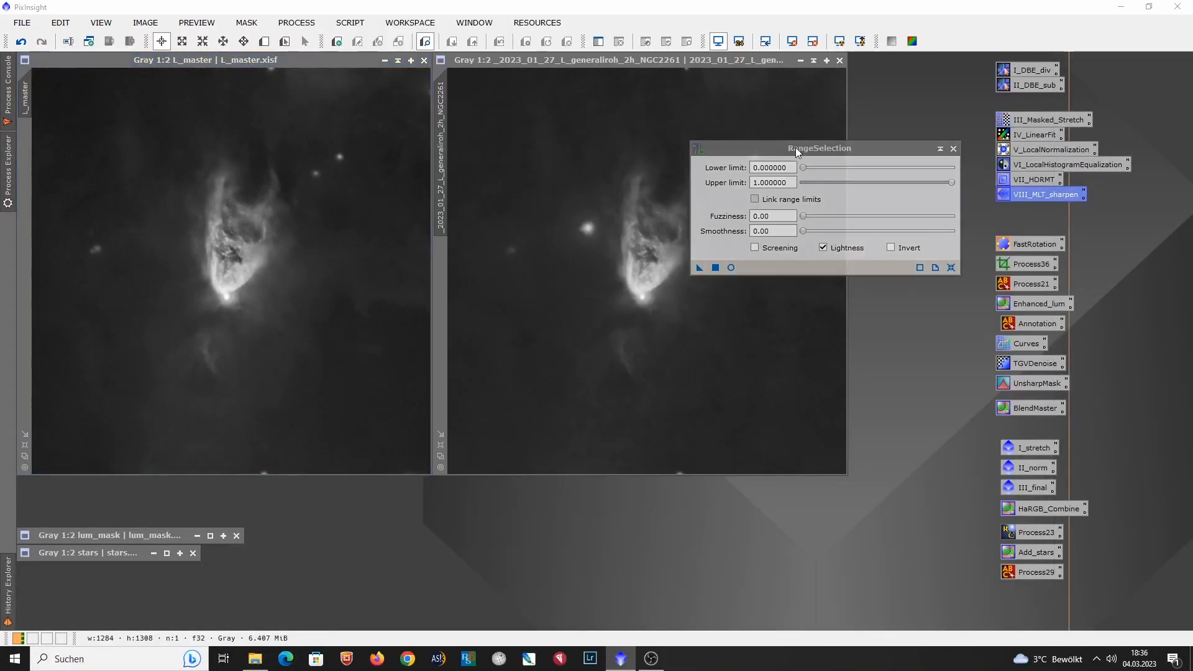
left_click_drag(796, 148, 629, 282)
left_click(275, 56)
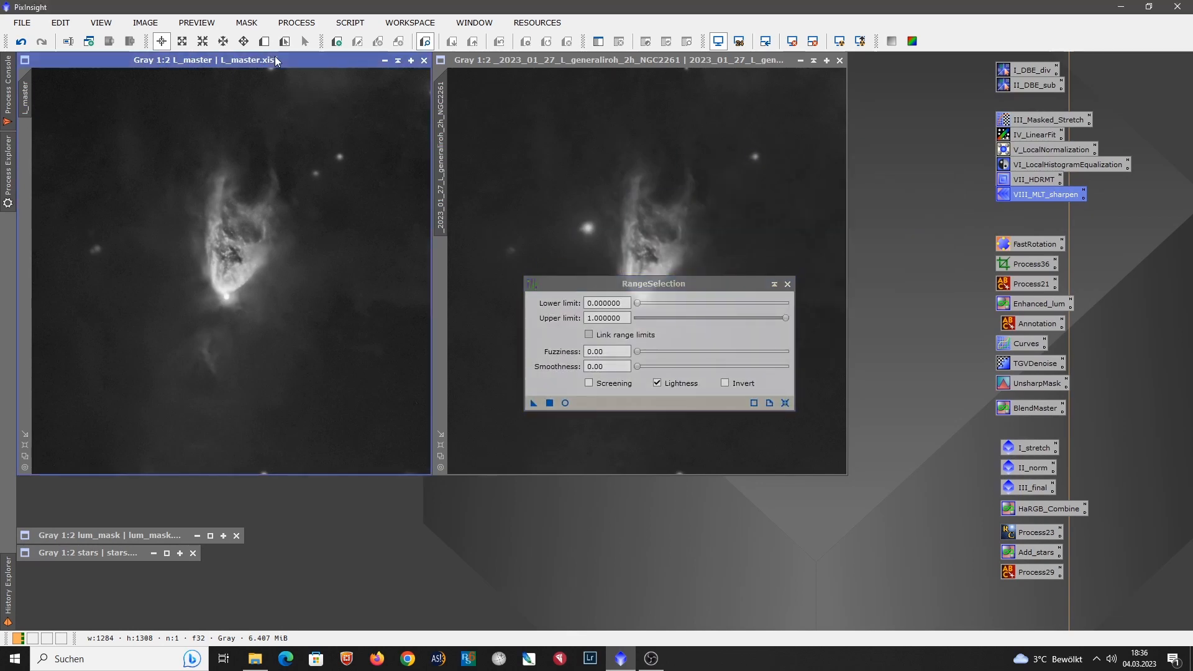
left_click(565, 403)
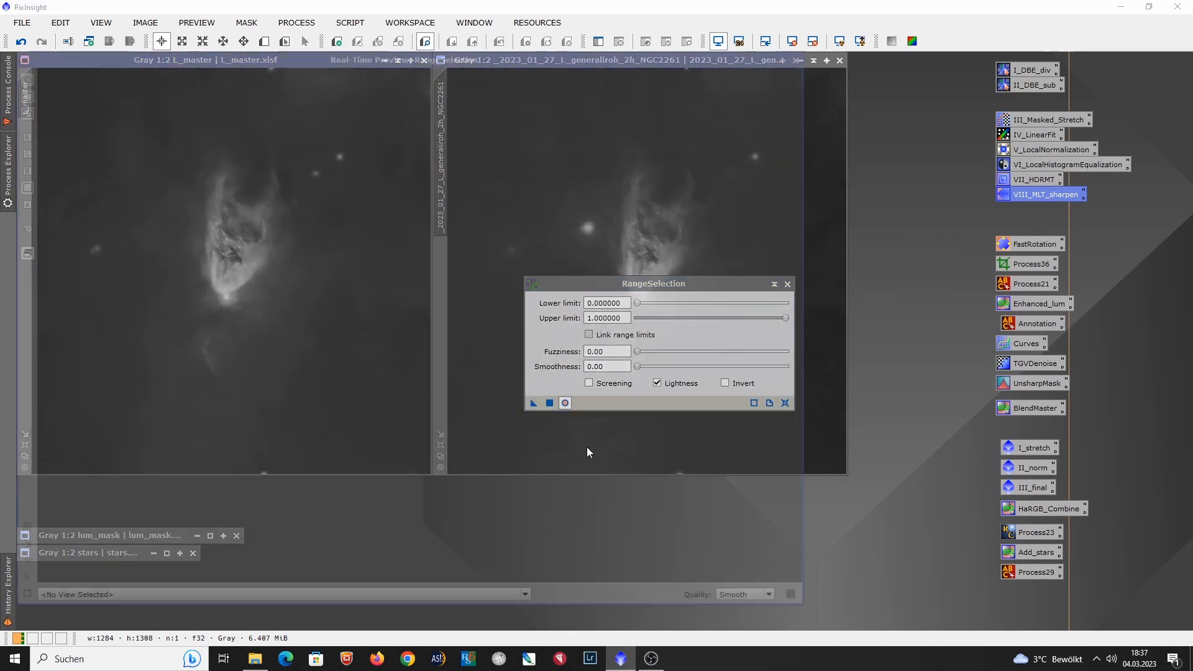
Step: Isolate the nebula in RangeSelection with a lower limit of 0.30 and a smoothness of 38.5
left_click_drag(642, 287, 876, 290)
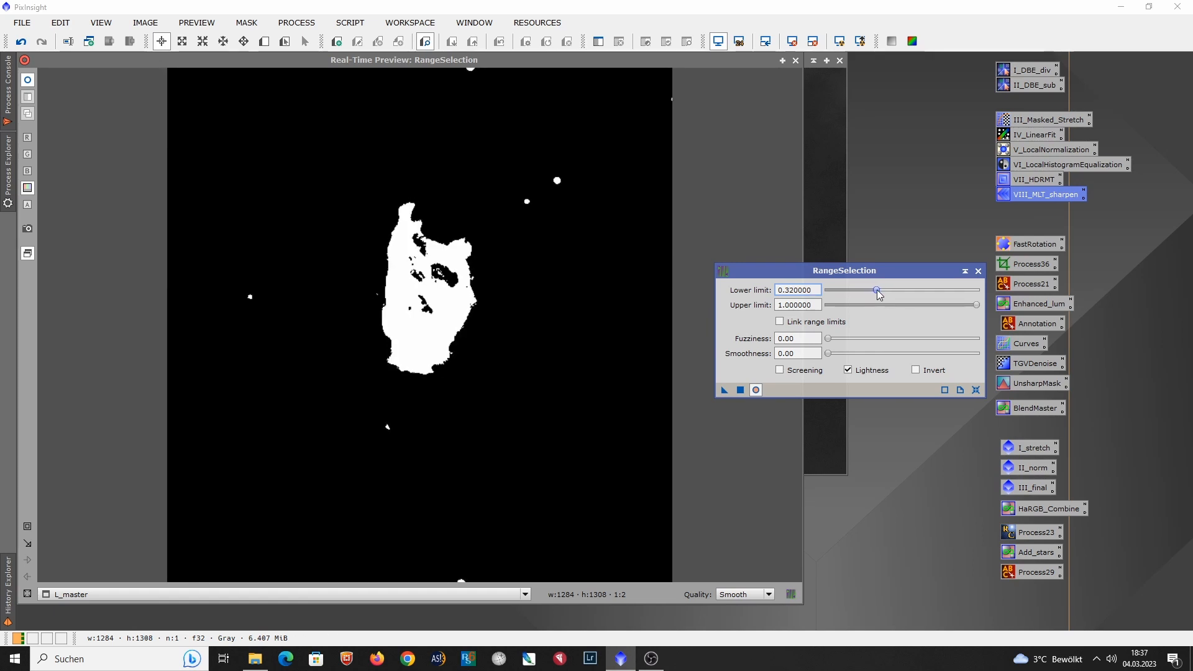
left_click(829, 339)
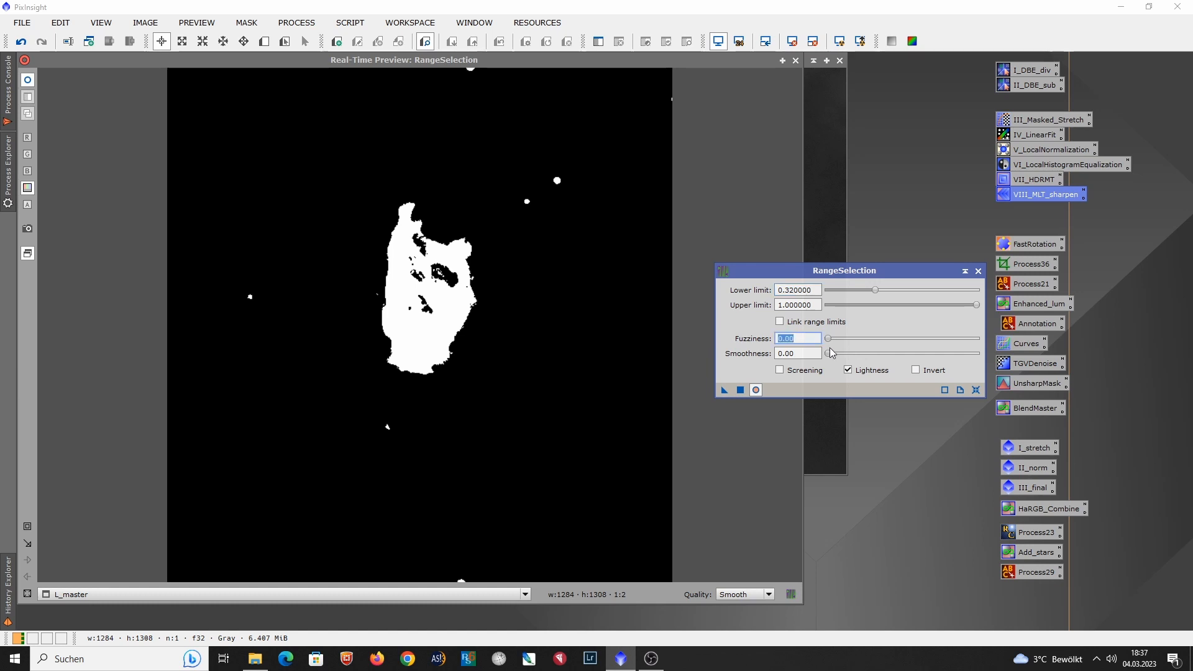
left_click_drag(832, 359, 885, 353)
left_click_drag(873, 291, 873, 291)
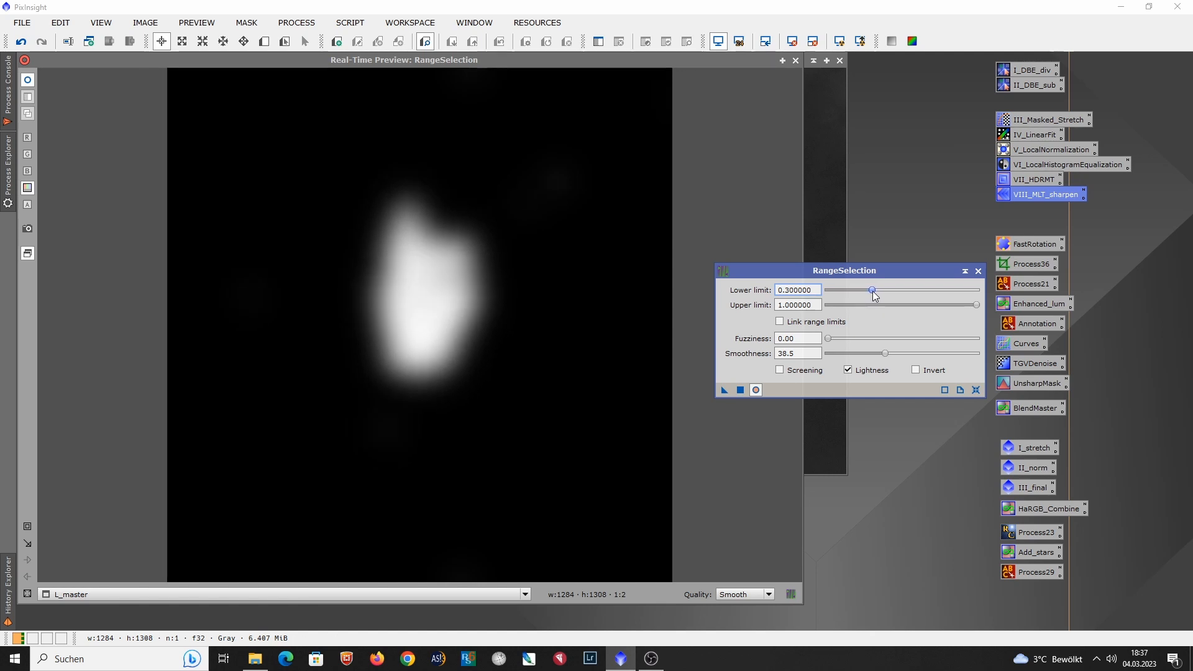
Step: Generate the range mask from L_master, and close RangeSelection and the real-time preview
left_click(740, 389)
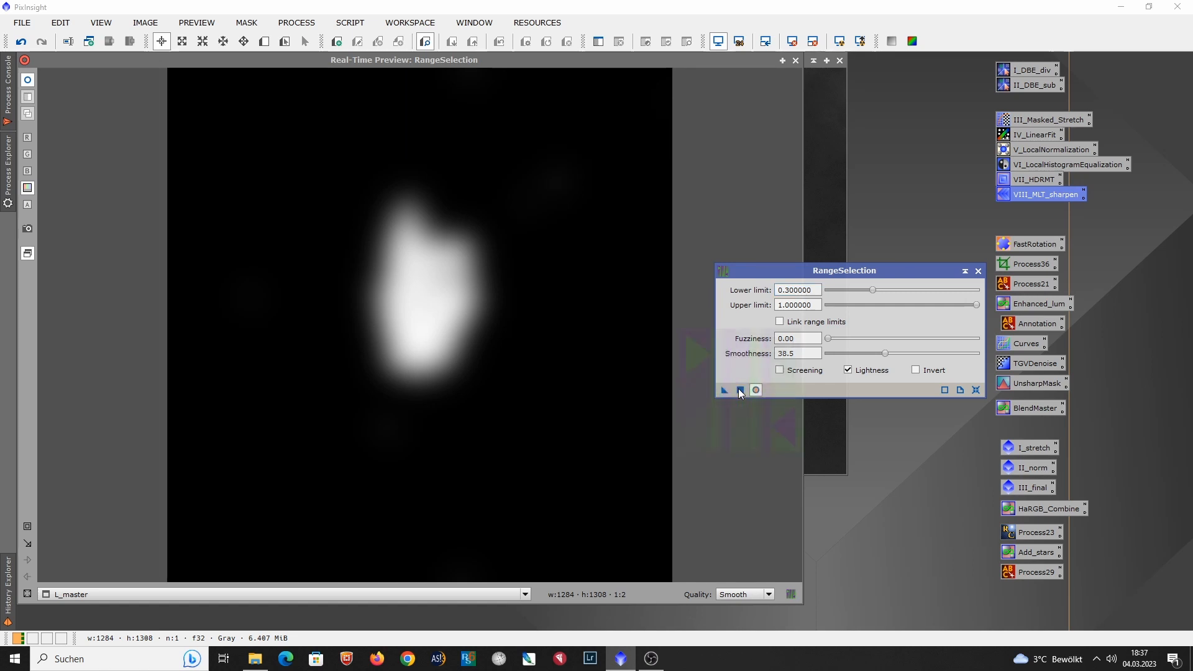
left_click(979, 272)
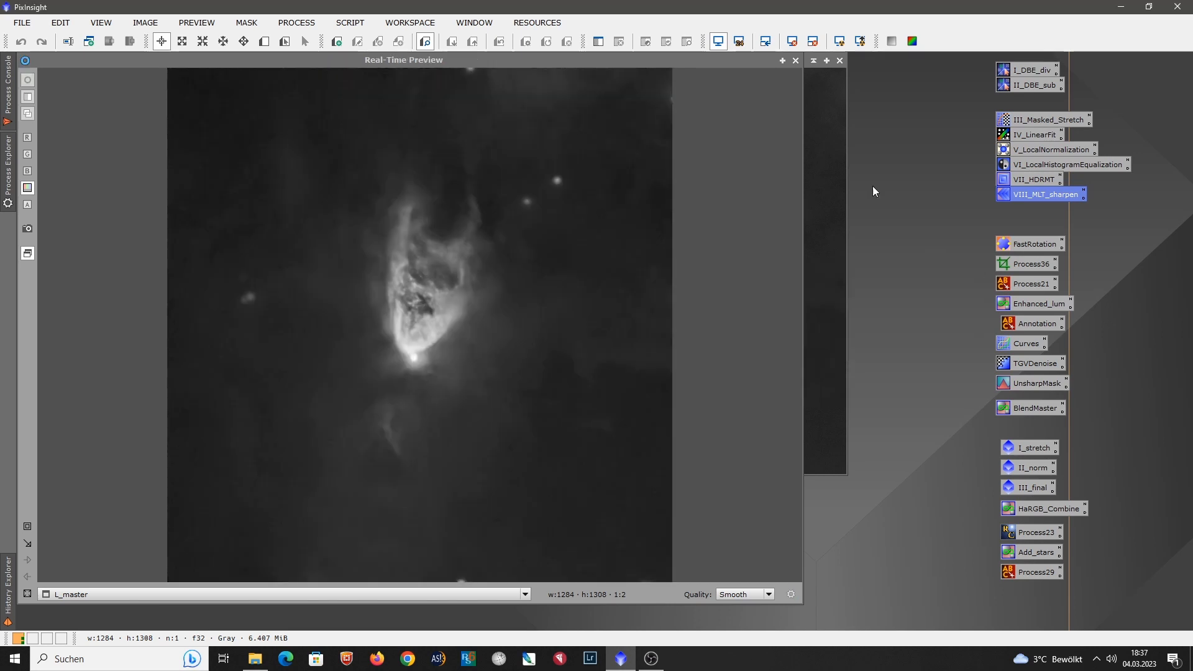
left_click(797, 60)
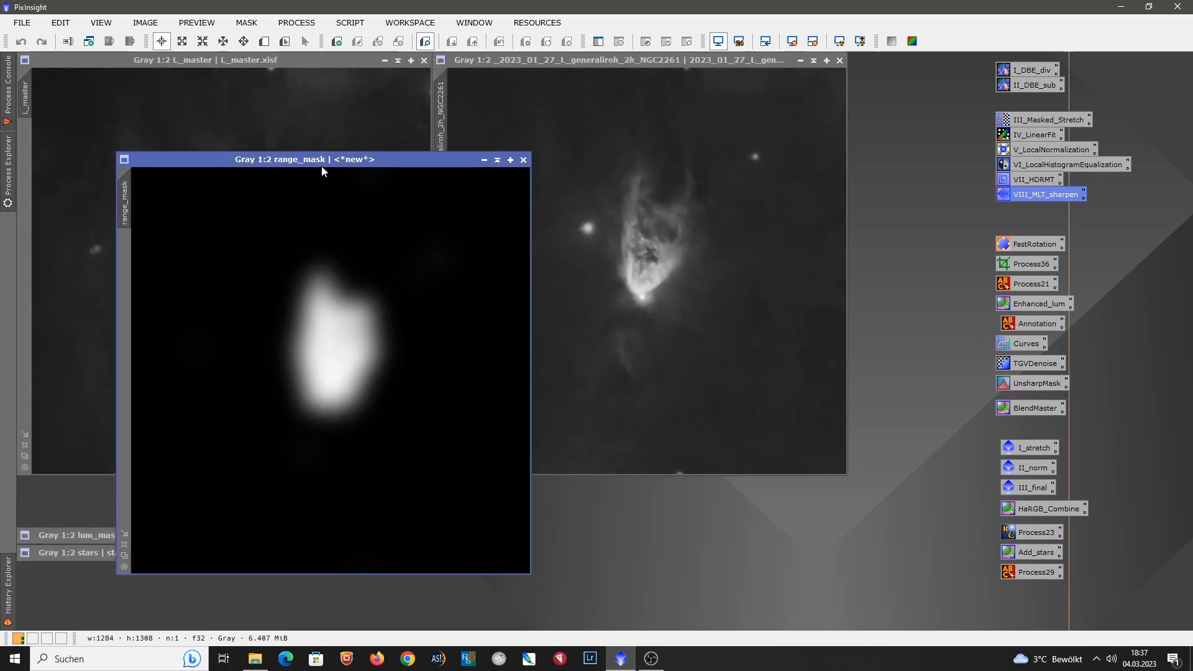
Step: Start CloneStamp on range_mask with a source point in the dark background and set the brush radius to 90
left_click_drag(322, 166, 700, 130)
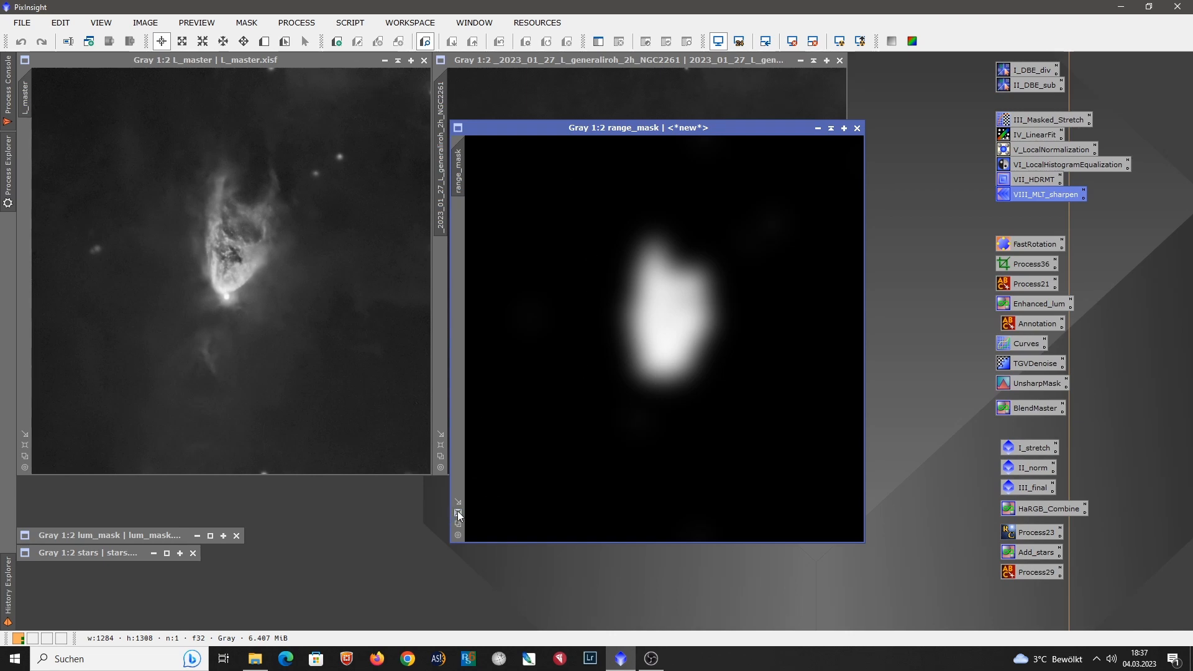
left_click(298, 24)
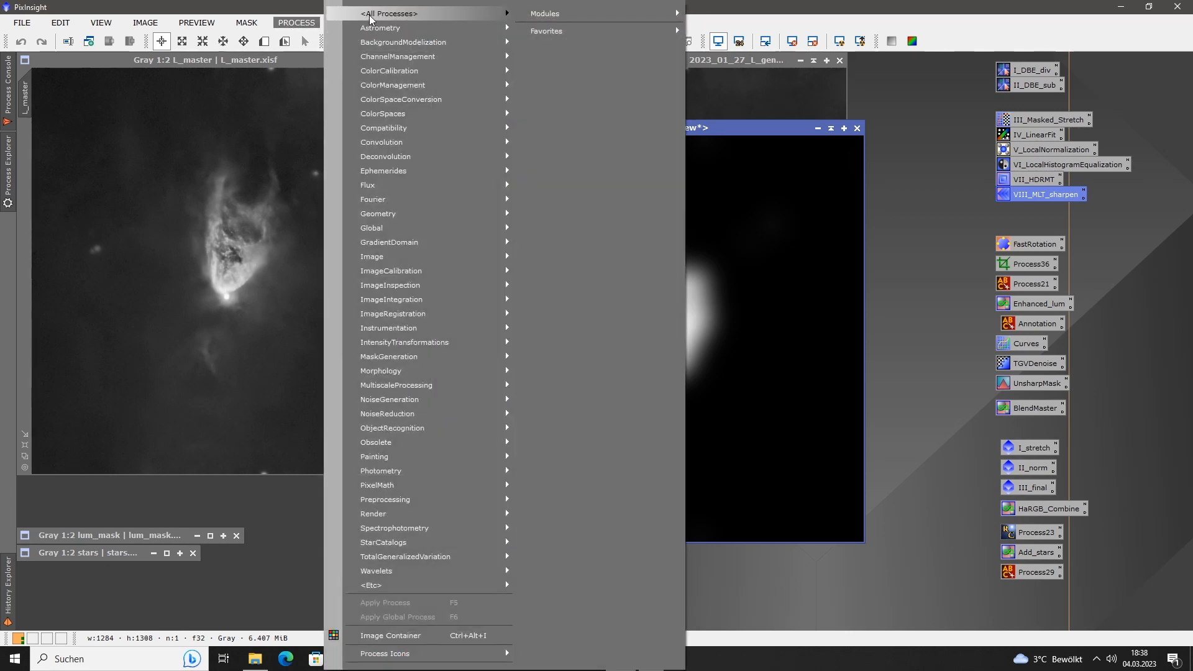
mouse_move(435, 13)
left_click(618, 321)
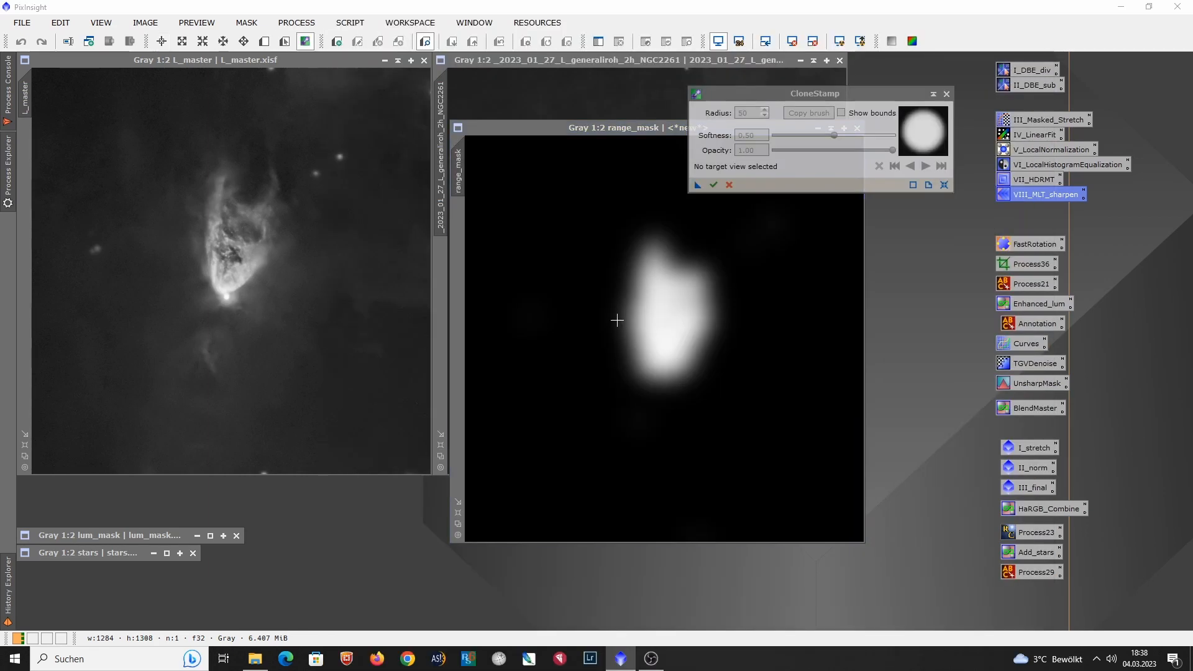
left_click_drag(626, 132, 393, 163)
left_click(503, 263)
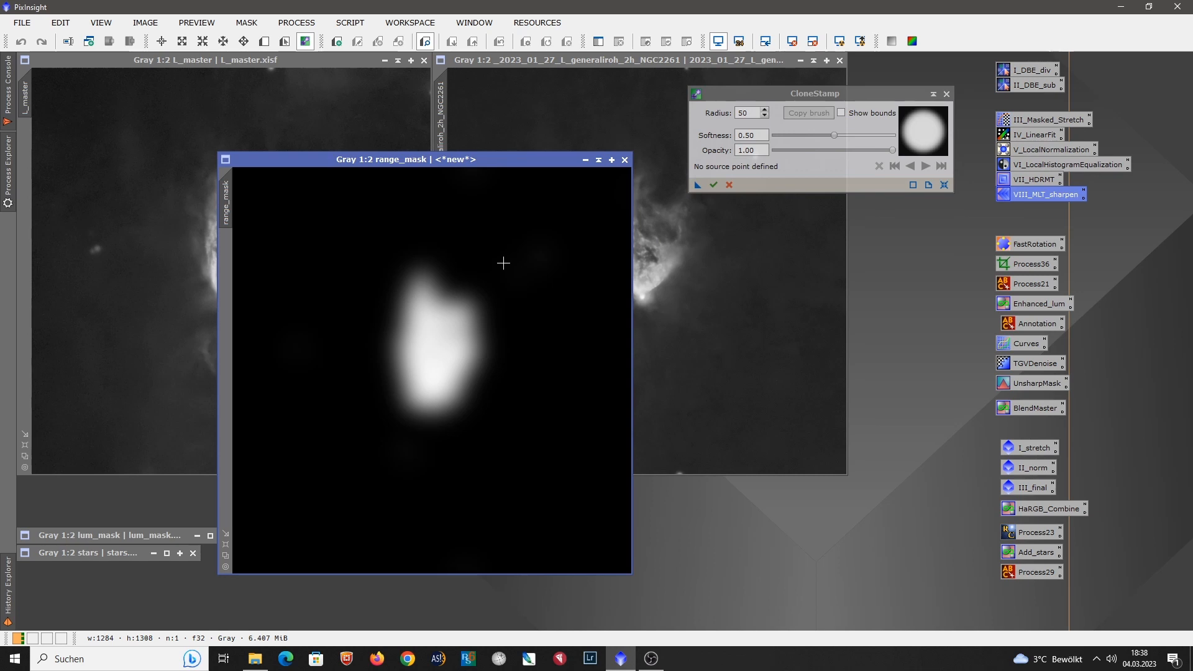
left_click(556, 486, "ctrl")
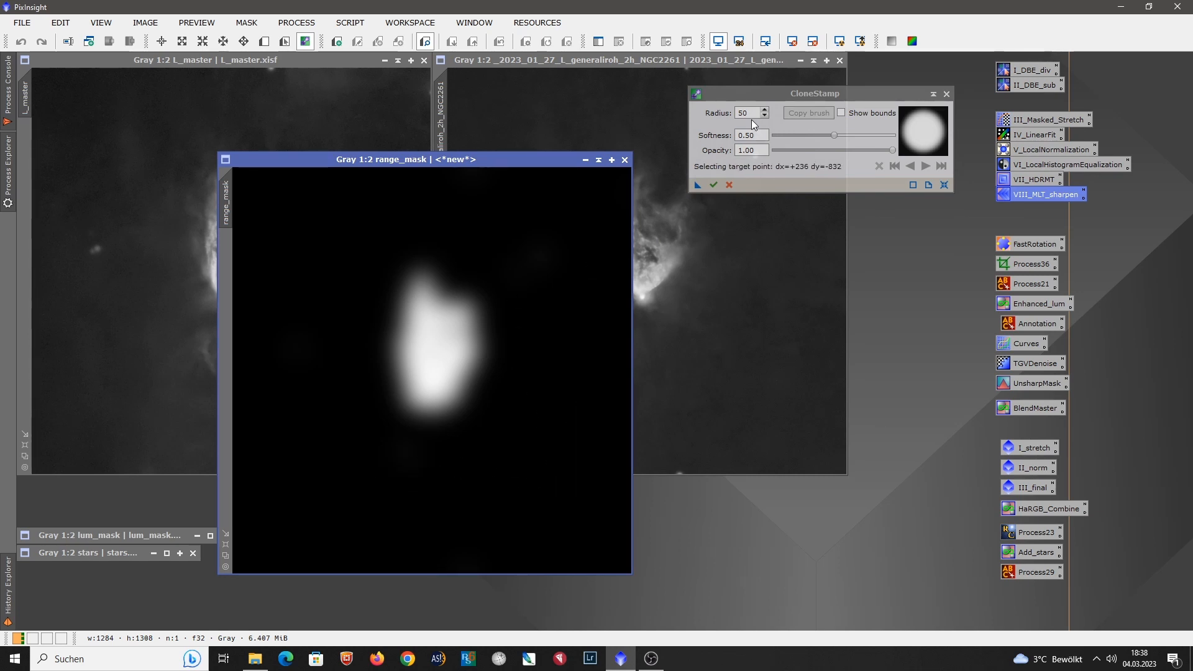
left_click_drag(752, 114, 732, 119)
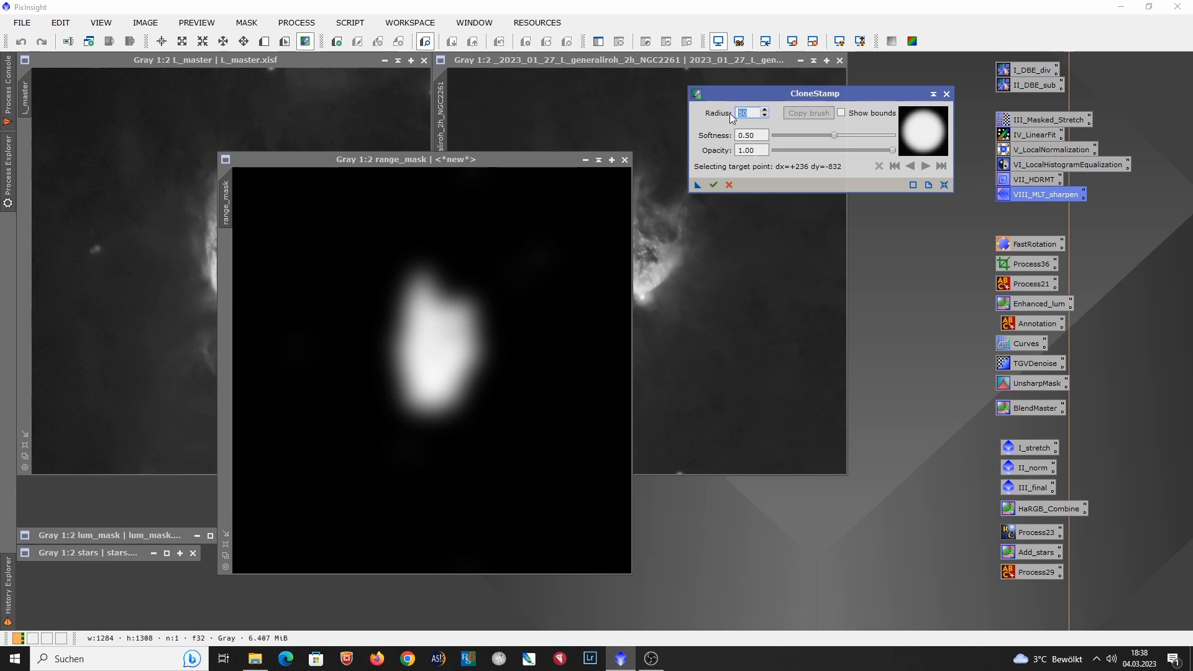
type("90")
Step: Clone dark background over the faint residual patches around the nebula in range_mask, apply the strokes and close CloneStamp
left_click(405, 461)
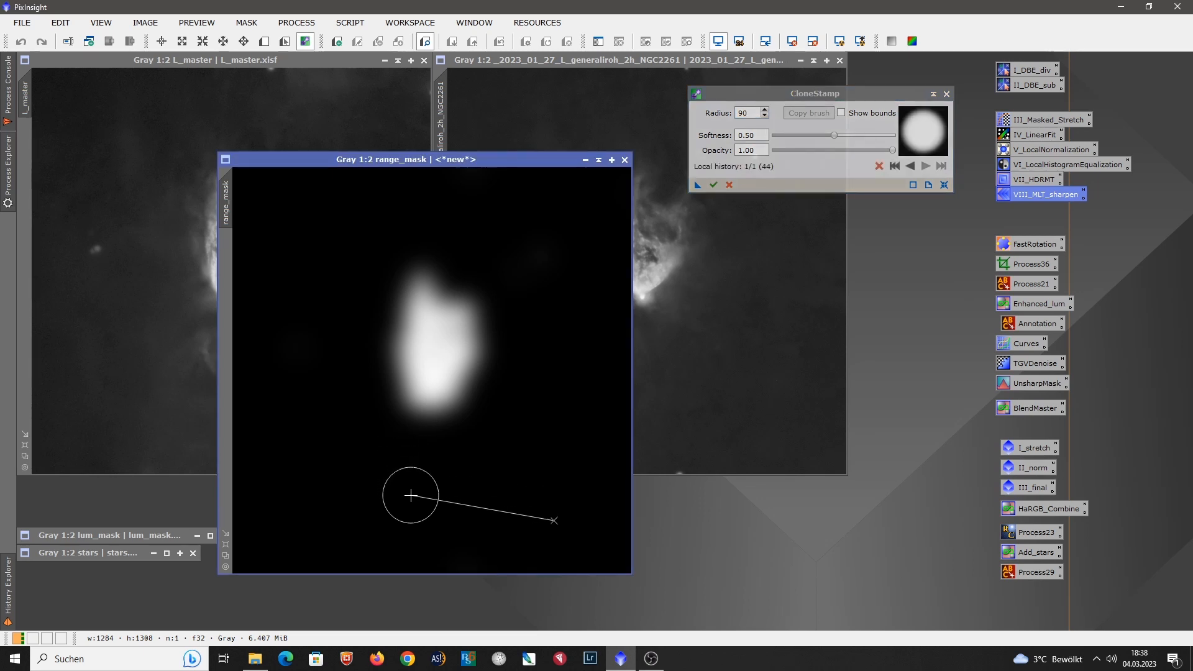
key("ctrl")
left_click(586, 334, "ctrl")
left_click(541, 261)
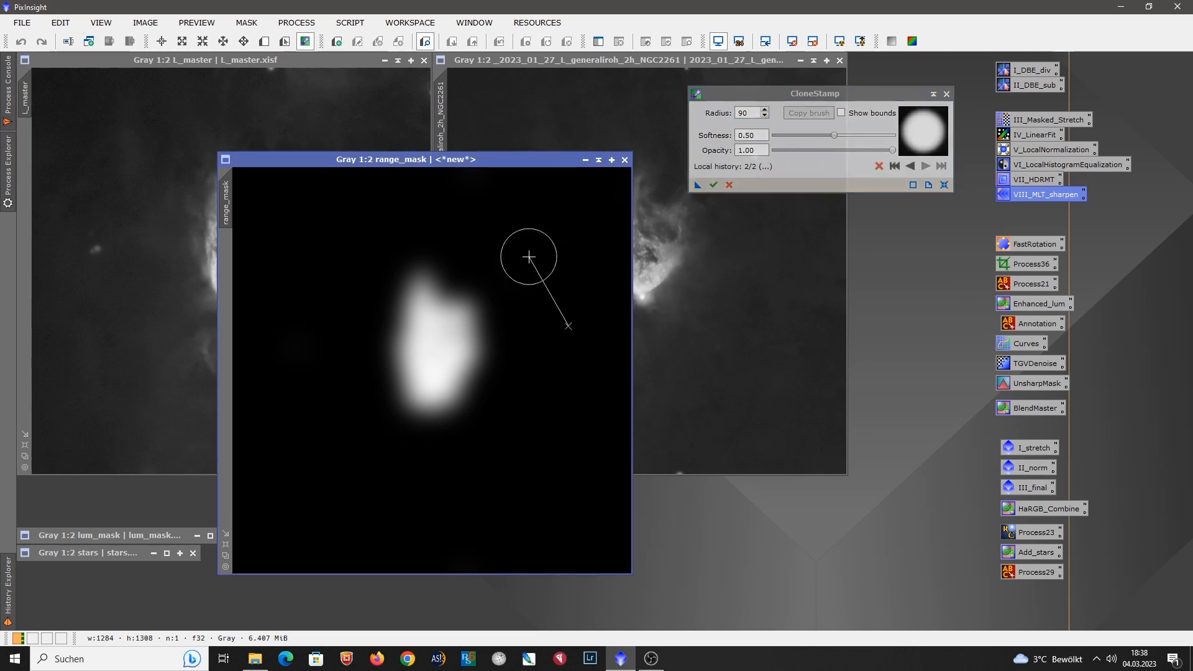
key("ctrl")
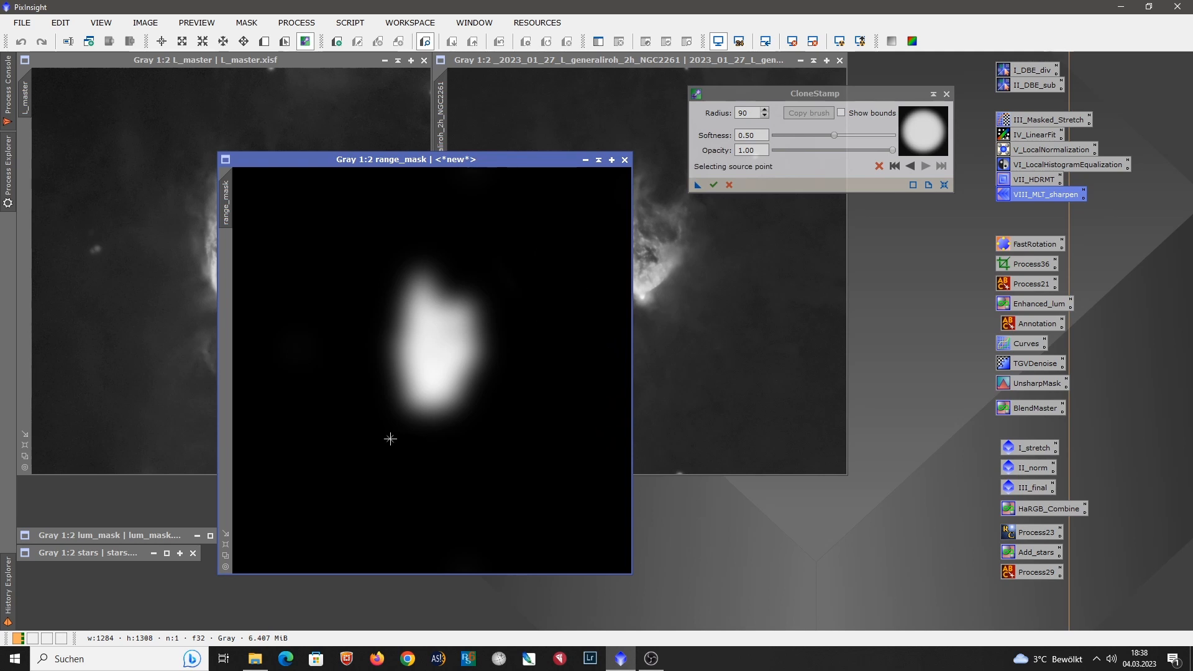
left_click(266, 421, "ctrl")
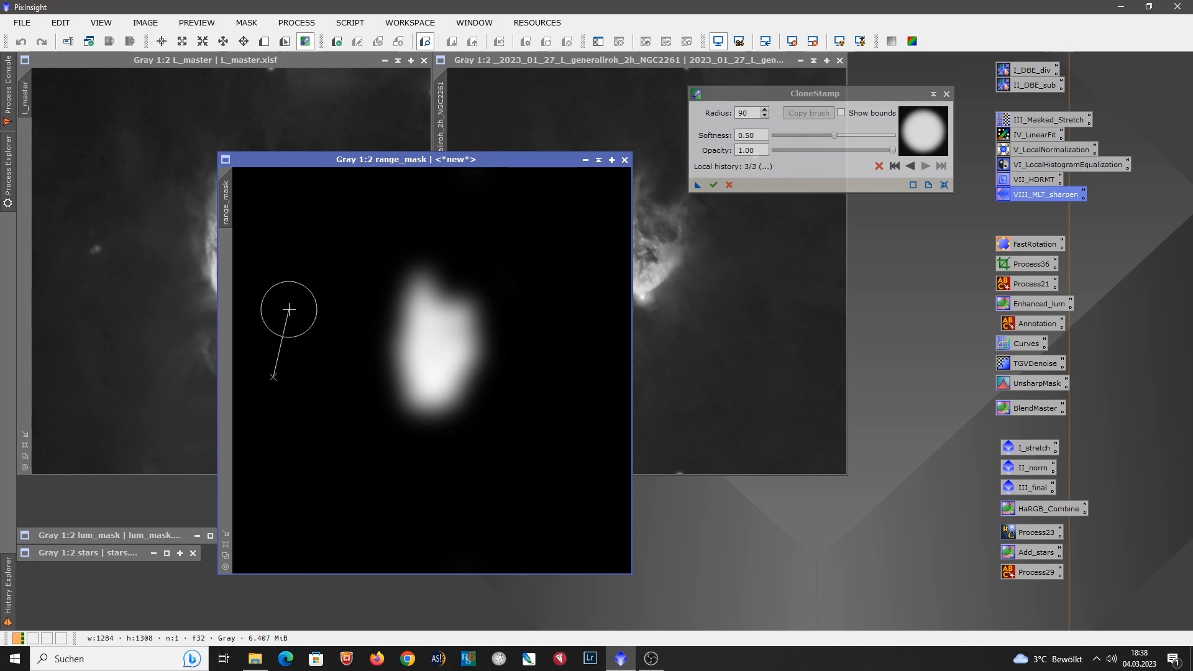
mouse_move(317, 284)
left_mouse_down()
mouse_move(291, 317)
mouse_move(297, 460)
mouse_move(333, 481)
left_mouse_up()
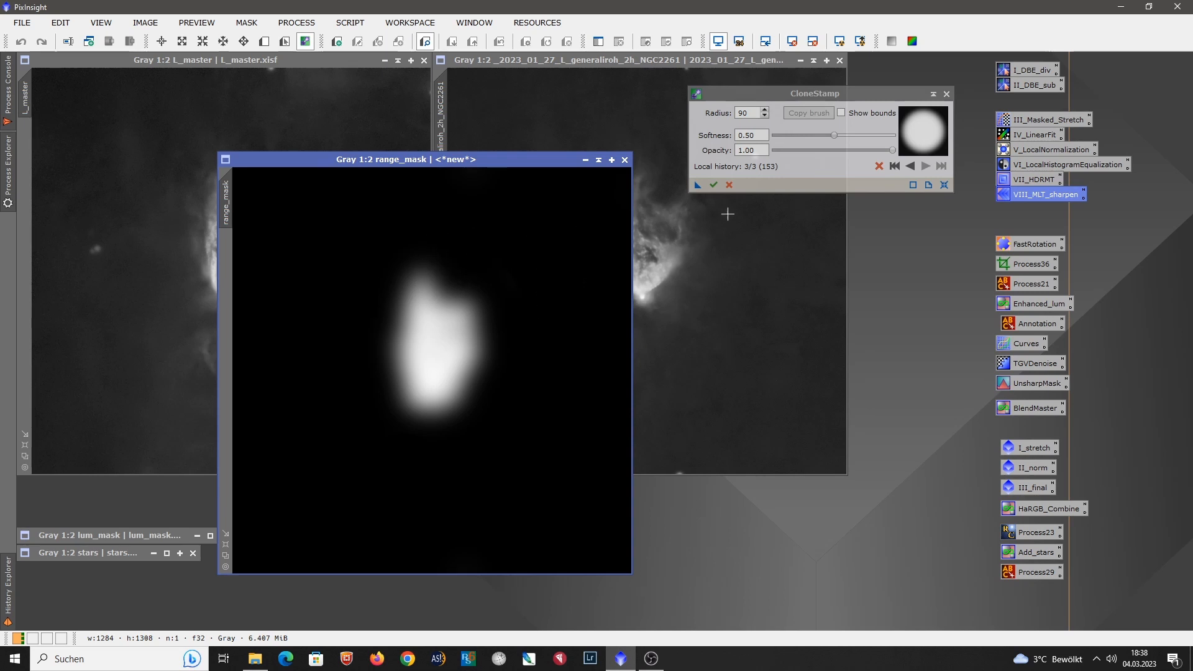
left_click(715, 185)
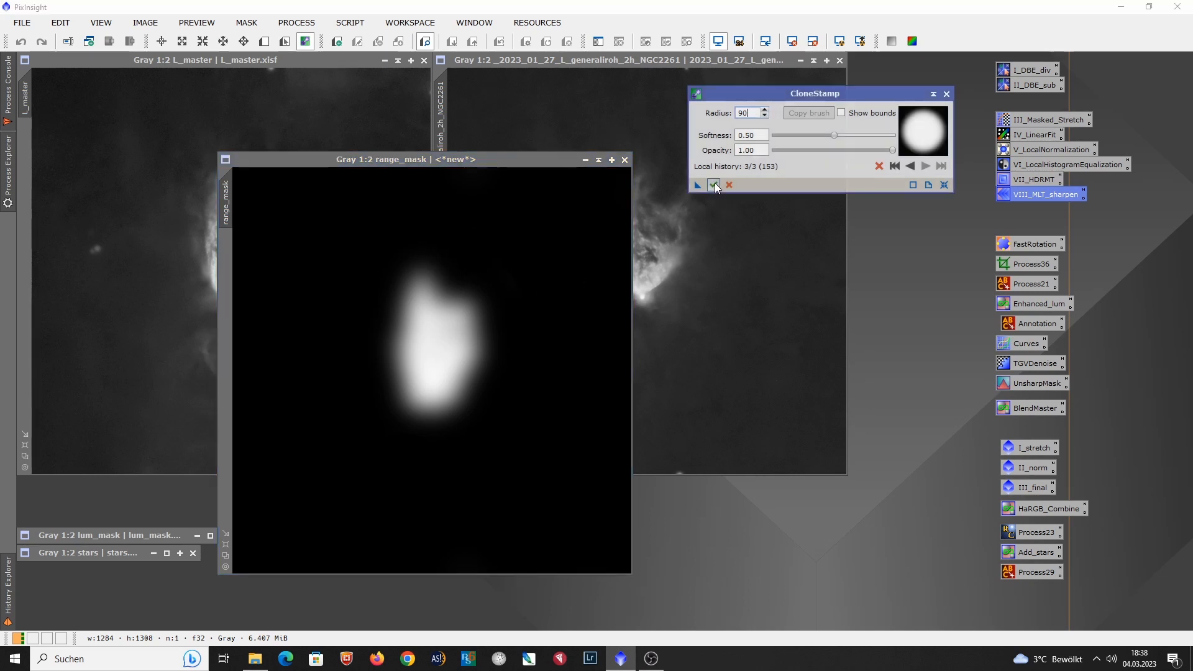
left_click(947, 94)
Step: Apply range_mask to L_master as a mask and move the range_mask window aside to check which areas it protects
left_click_drag(527, 164, 630, 138)
left_click_drag(336, 176, 37, 167)
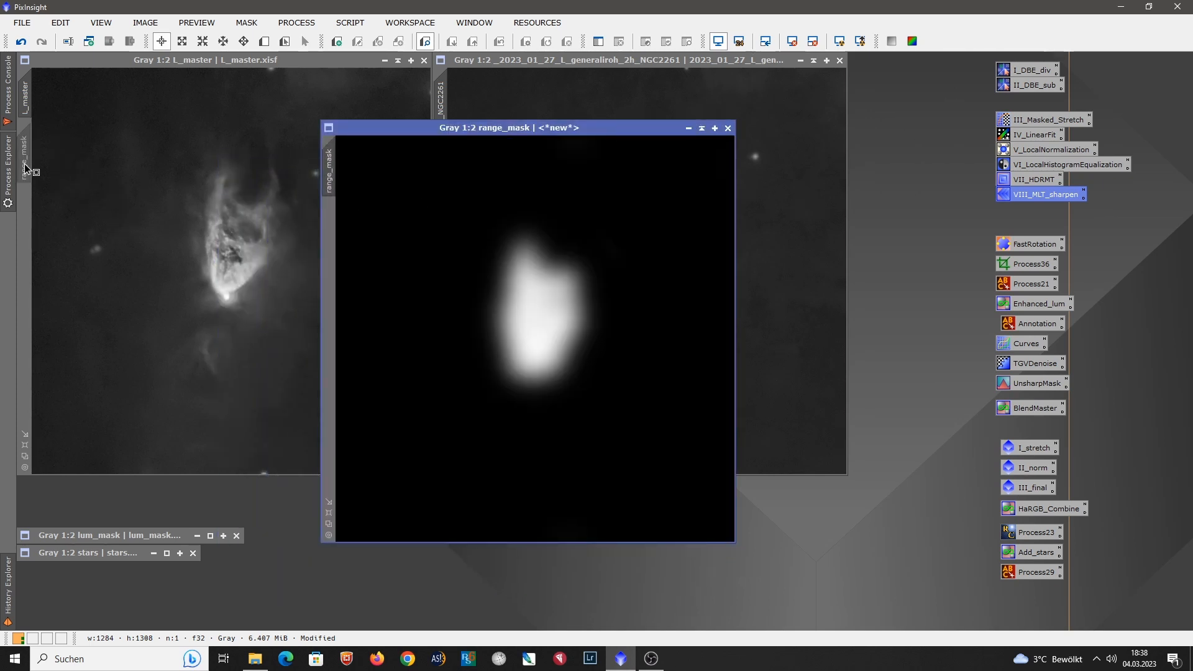
left_click_drag(671, 131, 782, 128)
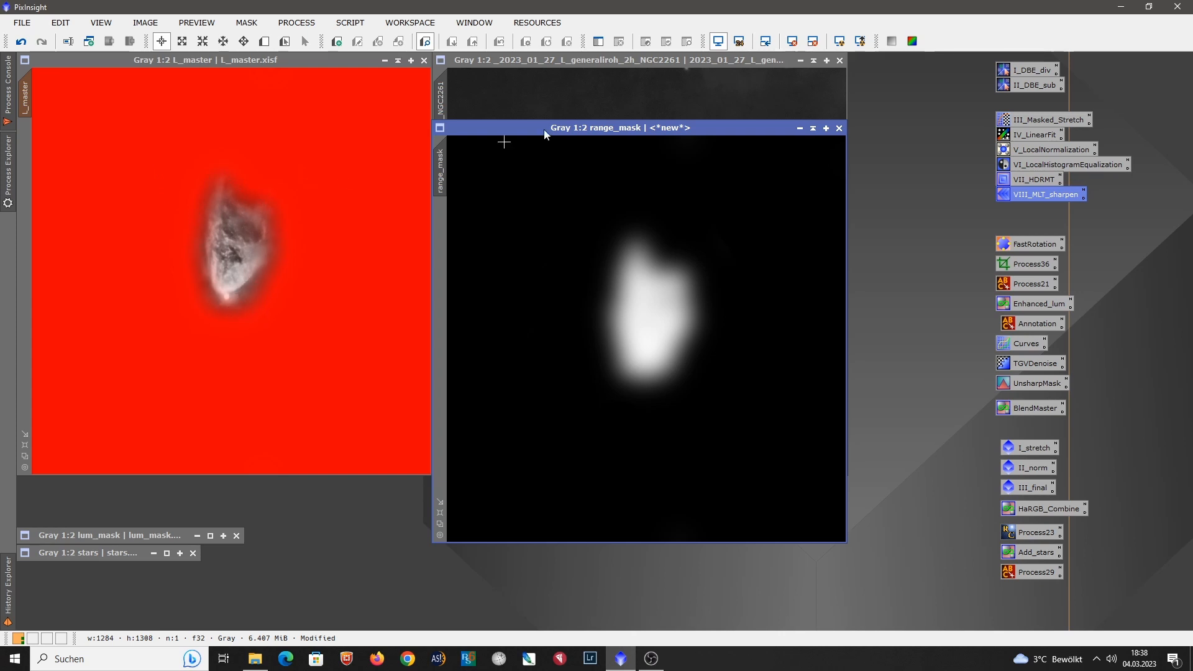
left_click_drag(577, 131, 662, 381)
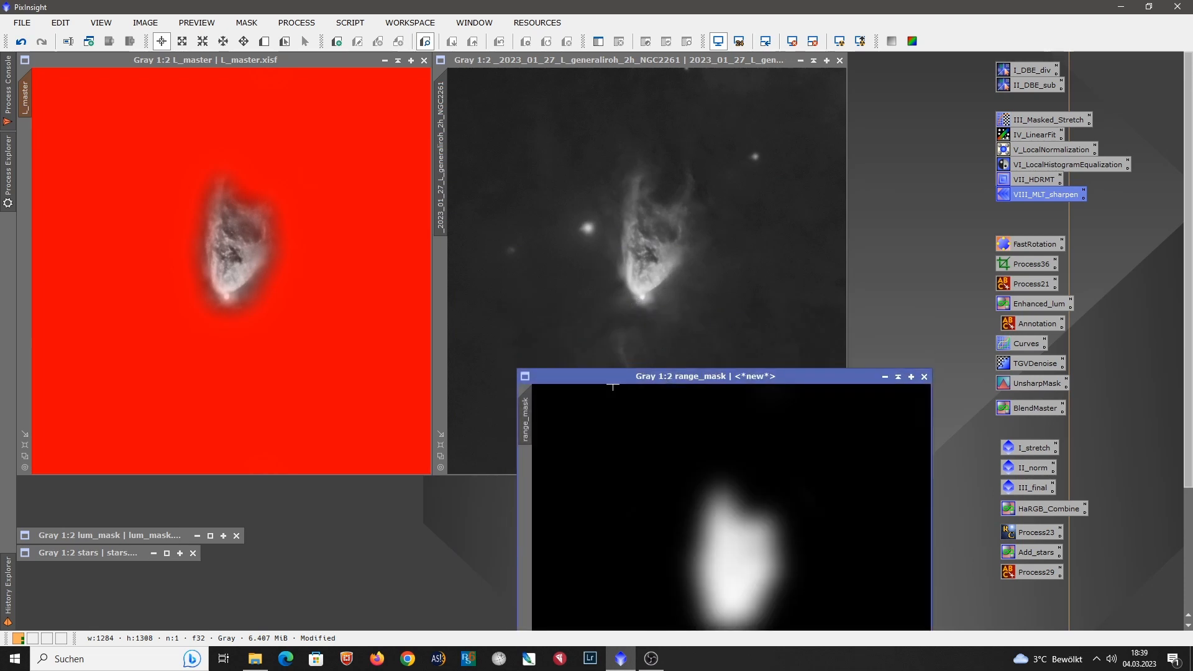
left_click_drag(607, 373, 579, 141)
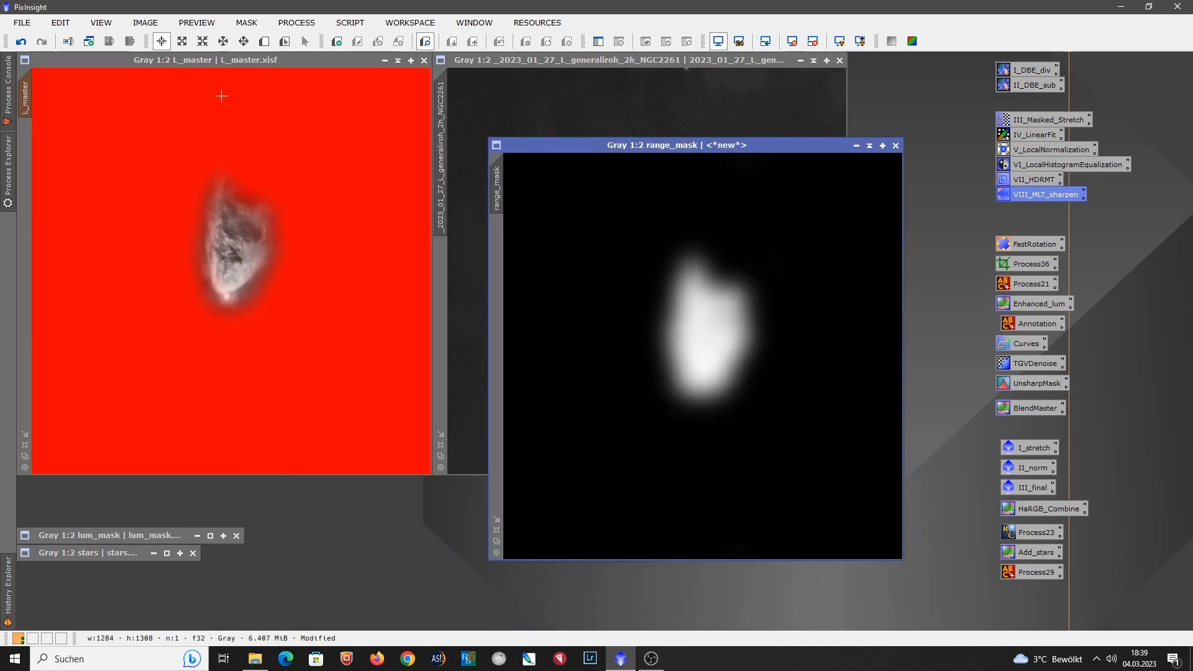
Step: Remove the mask from L_master
left_click(175, 59)
left_click(240, 25)
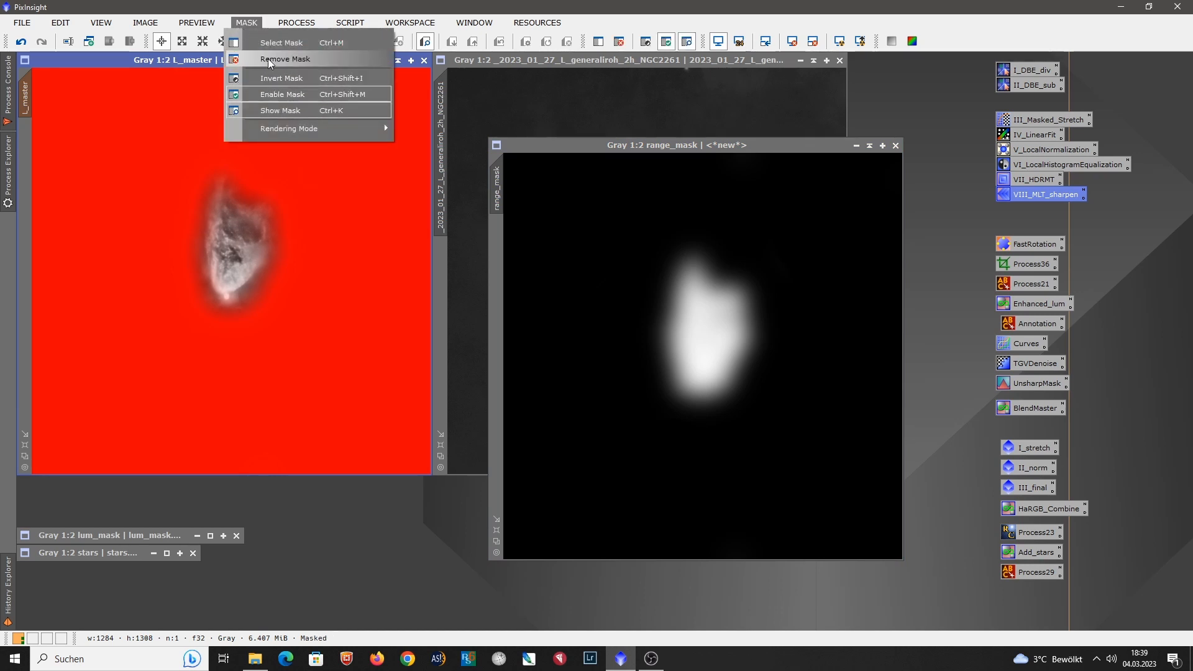
left_click(270, 60)
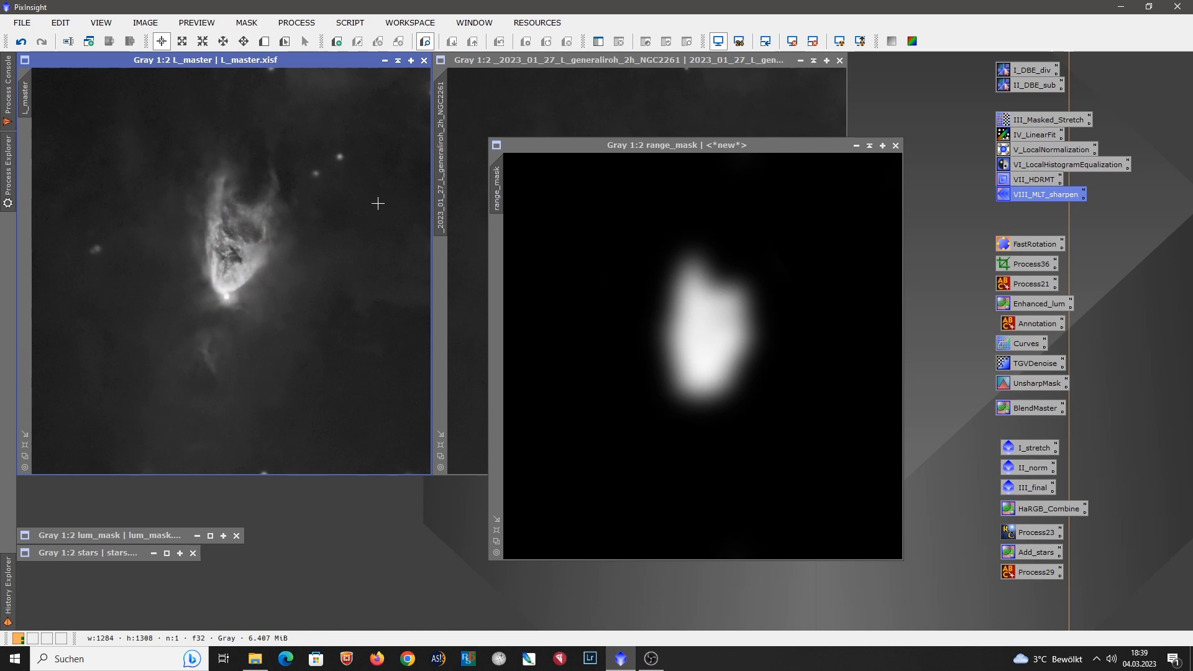
Step: Collapse the range_mask window and stack it directly below the collapsed stars window
left_click(870, 147)
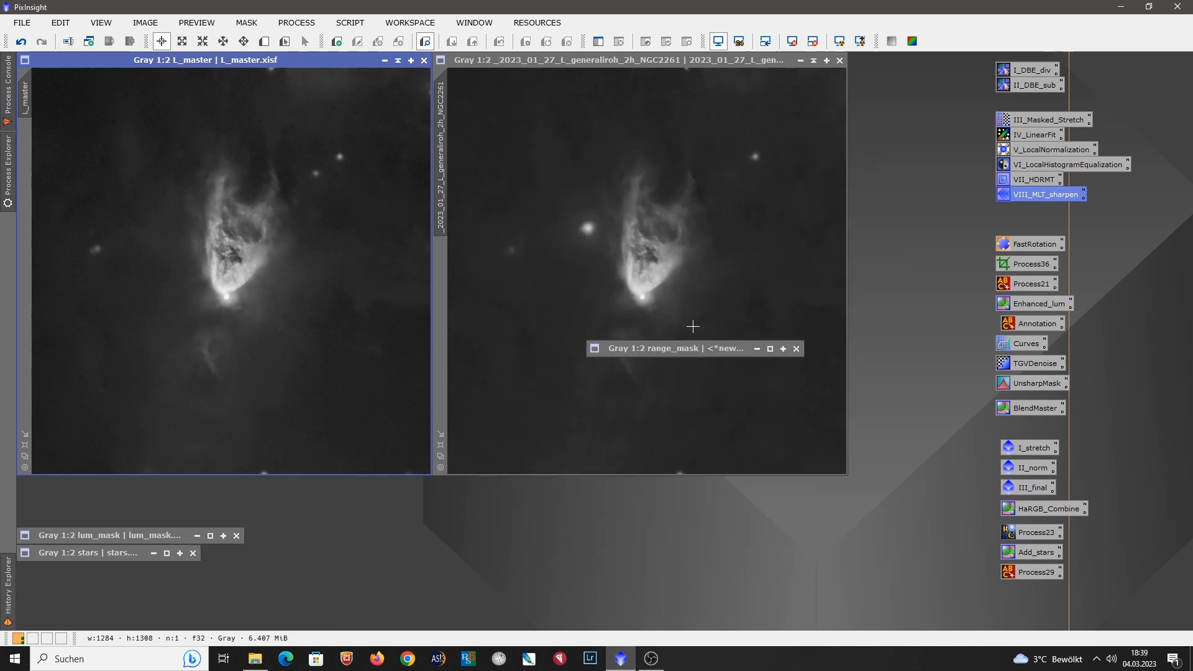
mouse_move(676, 347)
left_mouse_down()
mouse_move(174, 577)
mouse_move(111, 570)
left_mouse_up()
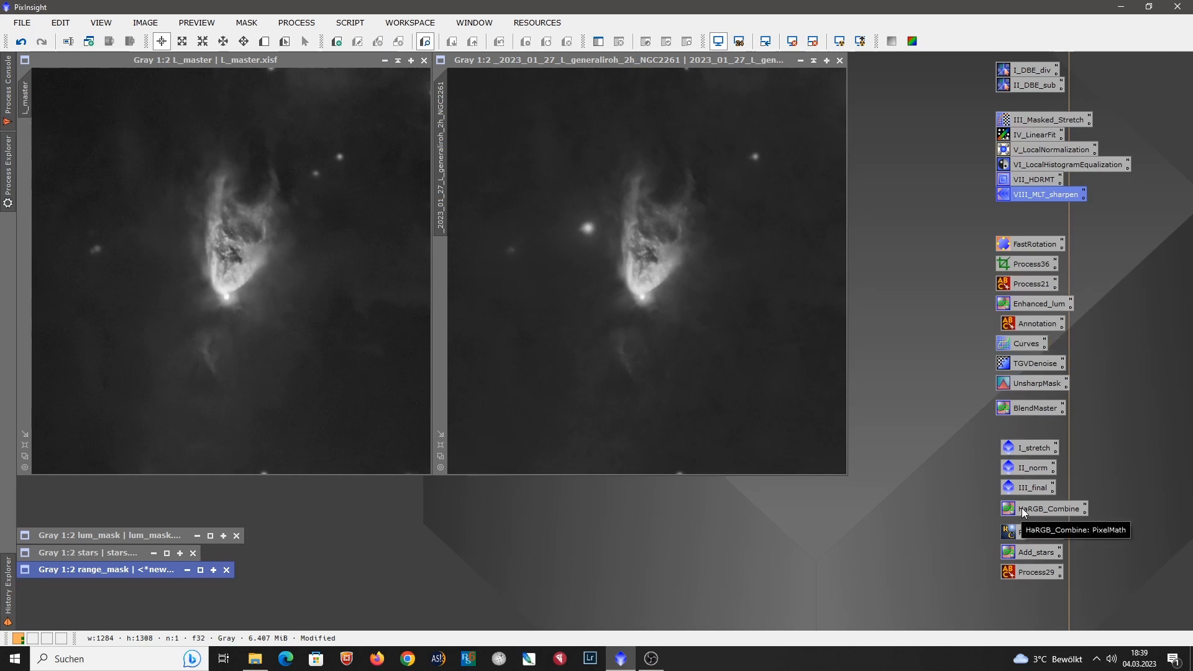
Step: Open the saved BlendMaster PixelMath instance and position it so its blending expression can be read beside both images
double_click(1028, 407)
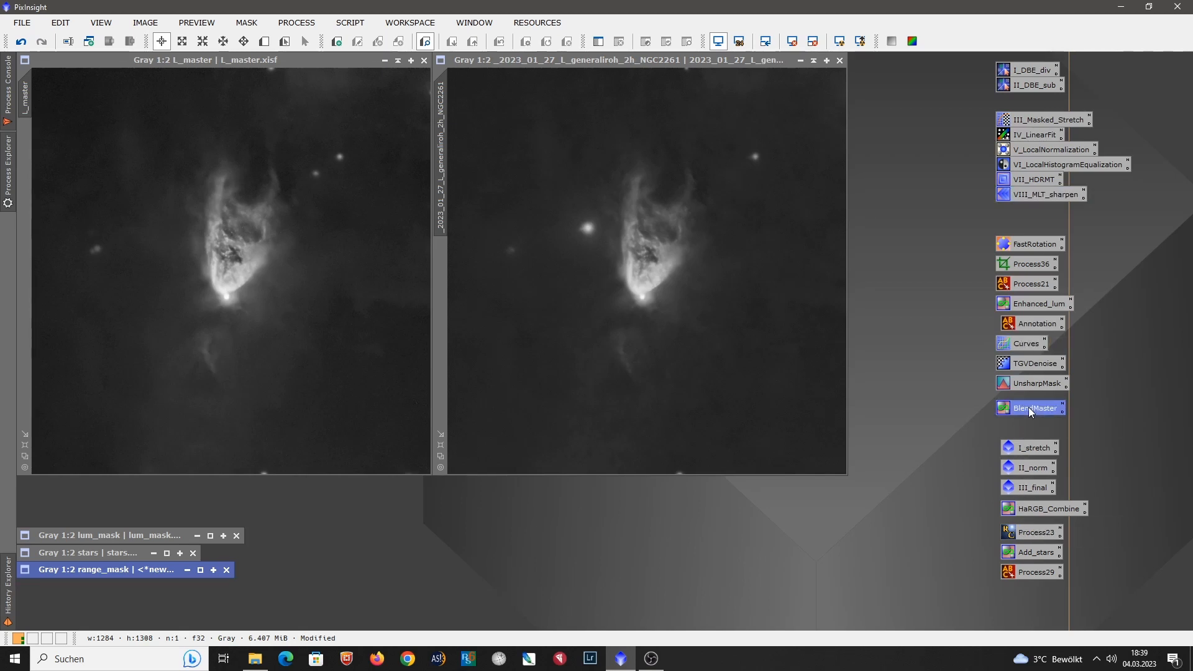
left_click_drag(724, 303, 500, 327)
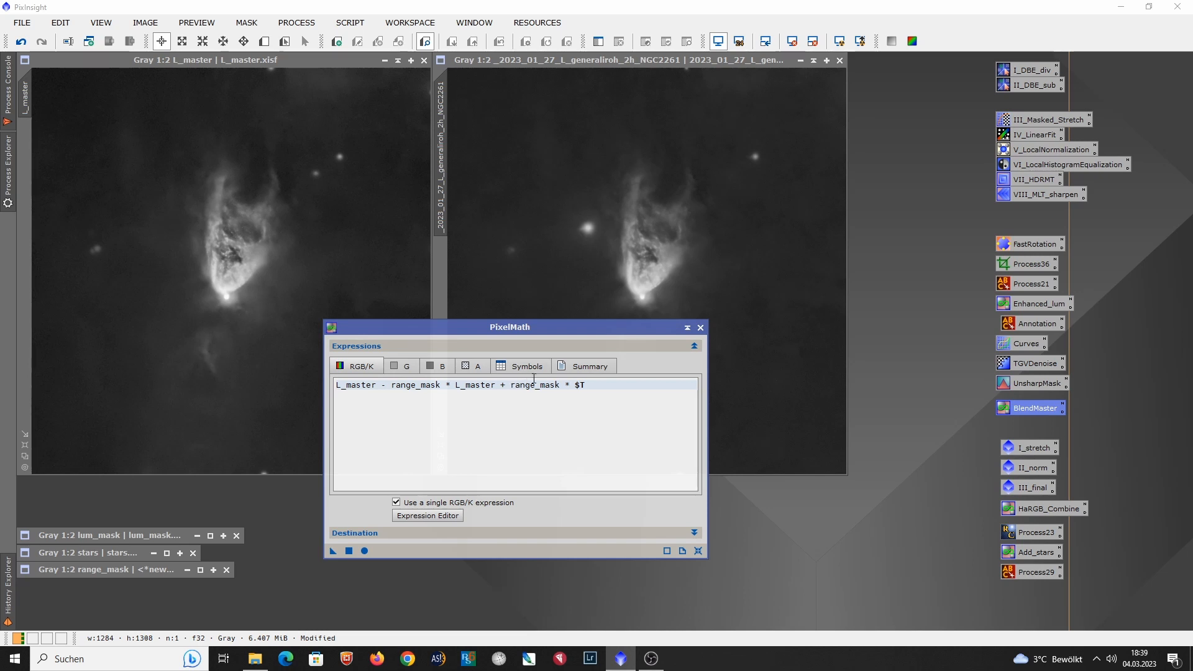
left_click_drag(574, 327, 646, 416)
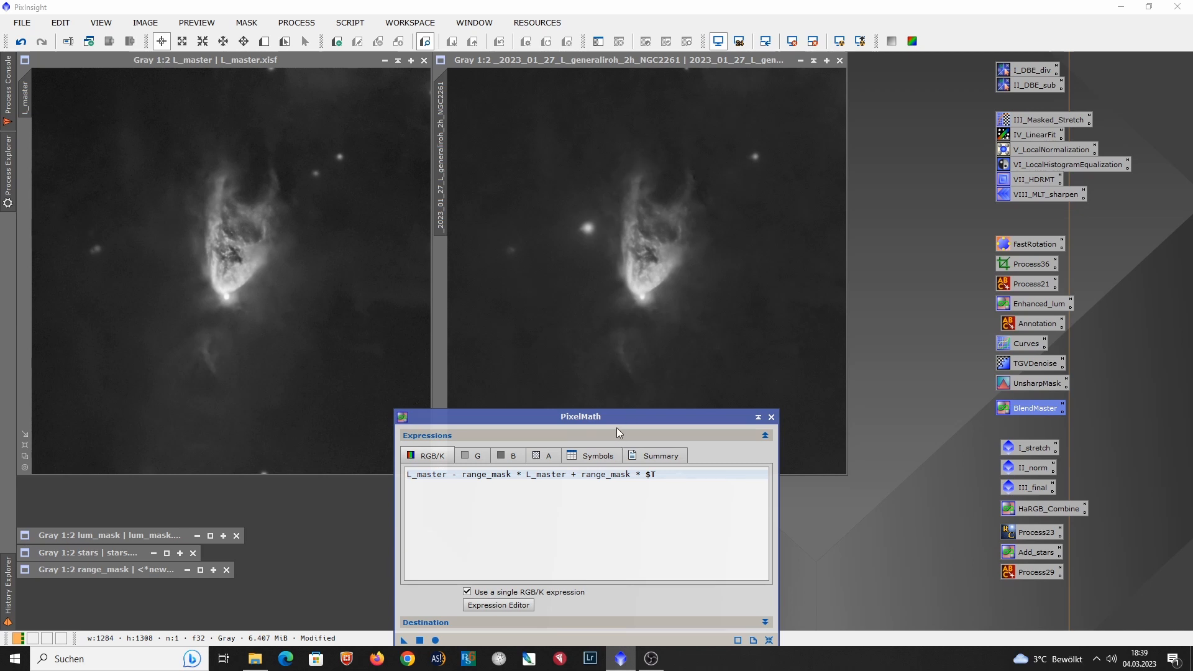
left_click_drag(616, 425, 620, 367)
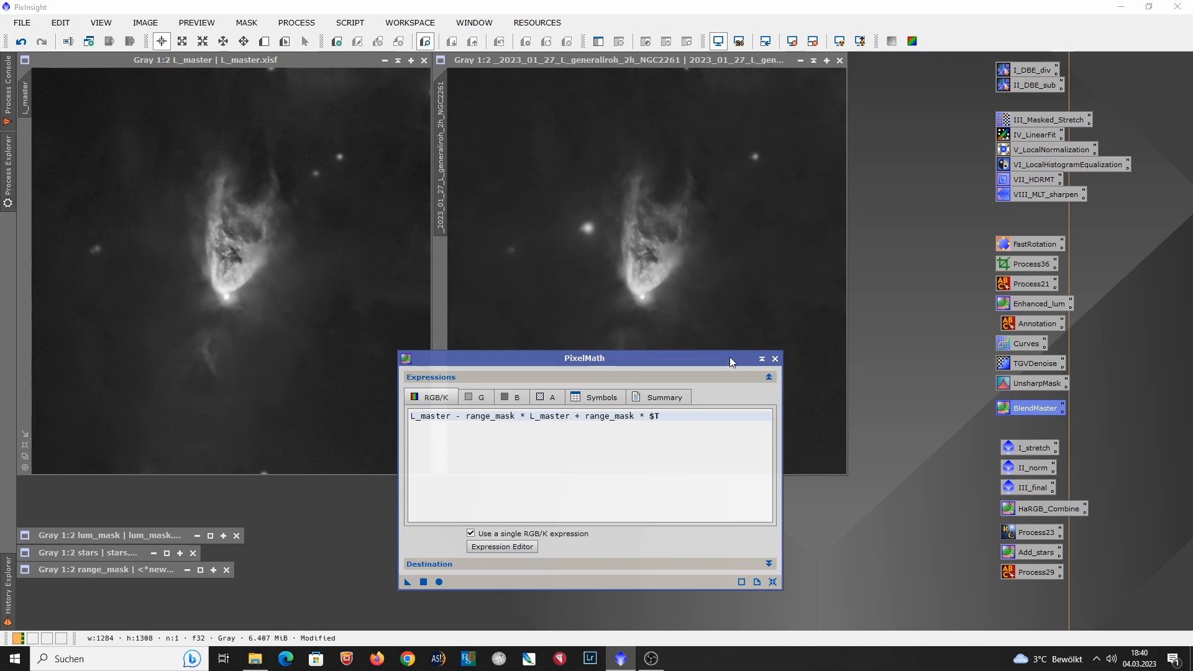
Step: Reveal PixelMath's destination settings and apply the blend expression to the 2023_01_27 luminance frame as a new image
left_click_drag(730, 358, 794, 251)
left_click(659, 455)
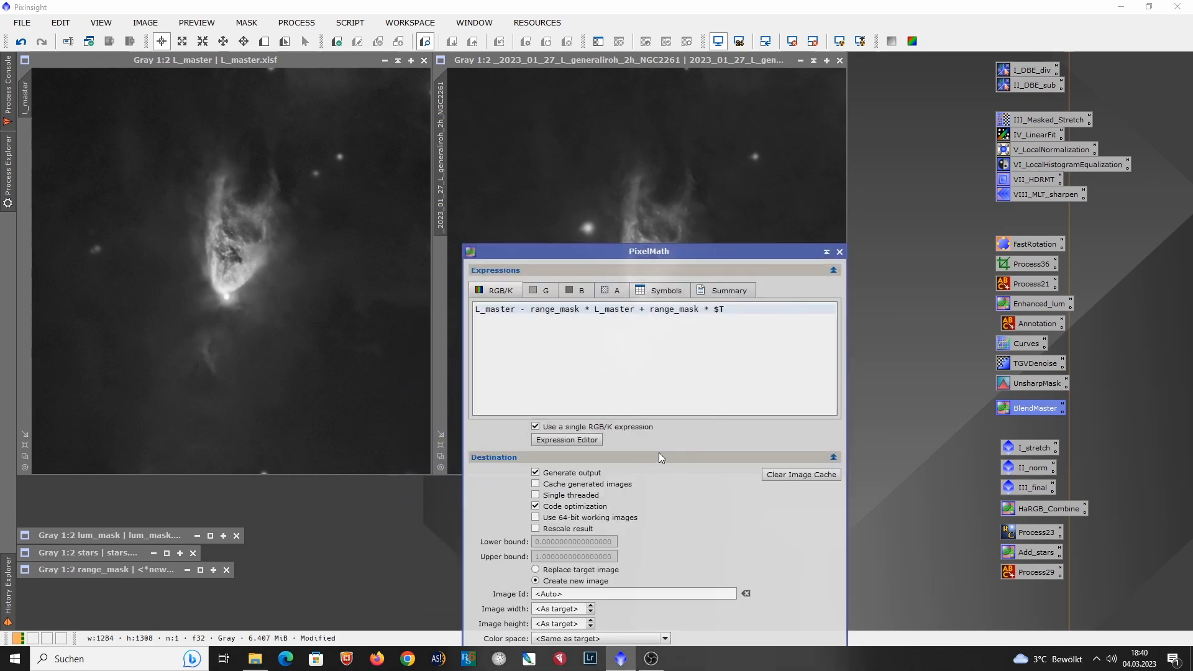
left_click_drag(677, 250, 697, 114)
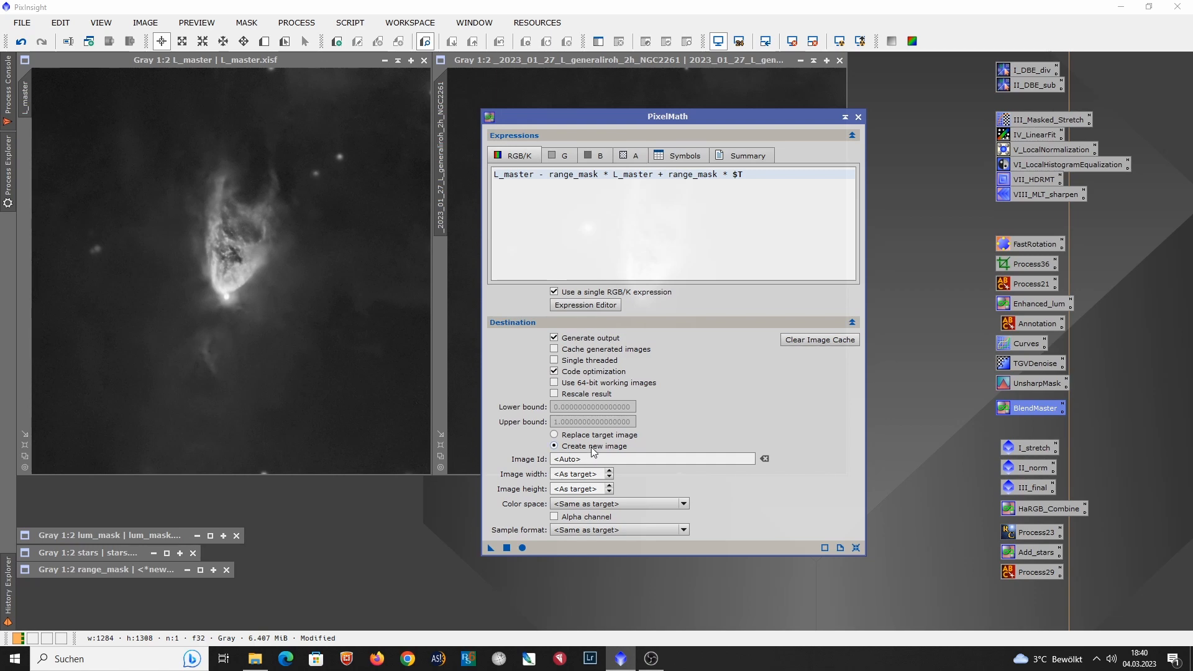
left_click_drag(699, 116, 851, 112)
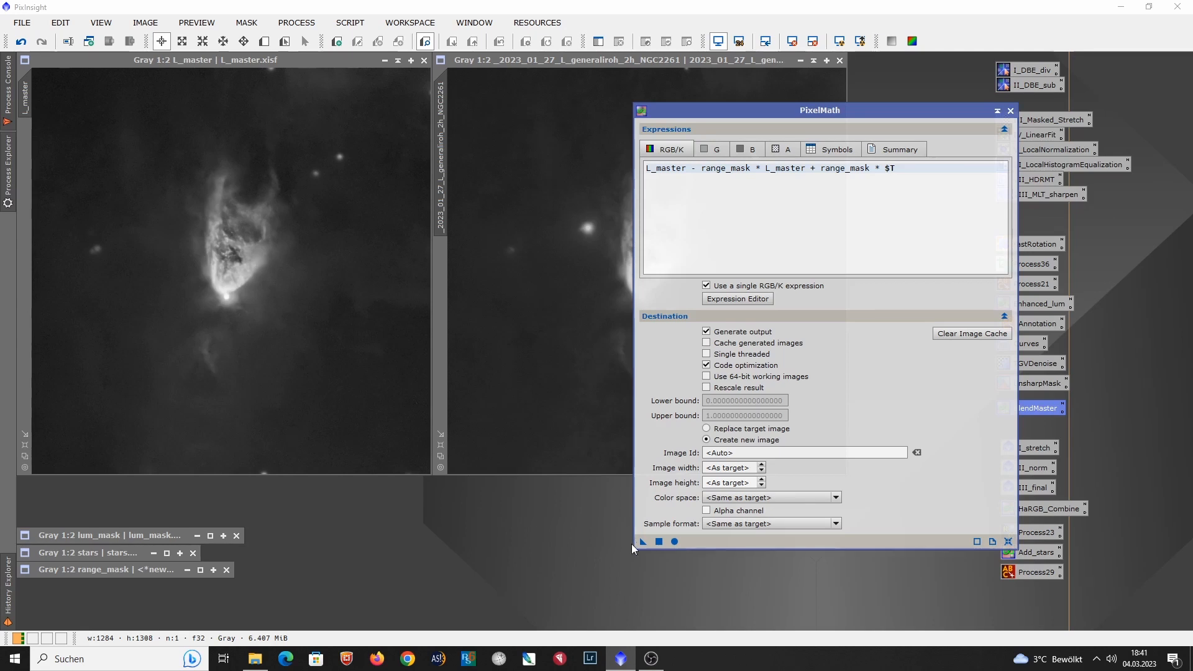
left_click_drag(643, 545, 555, 424)
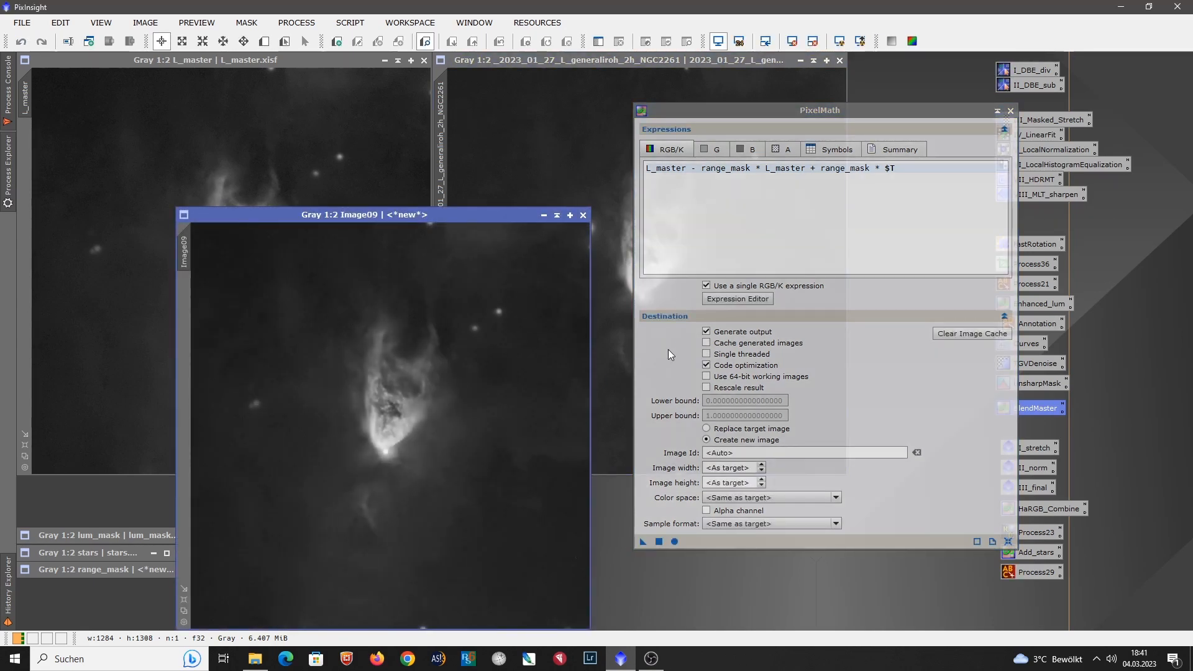
left_click_drag(974, 110, 1181, 176)
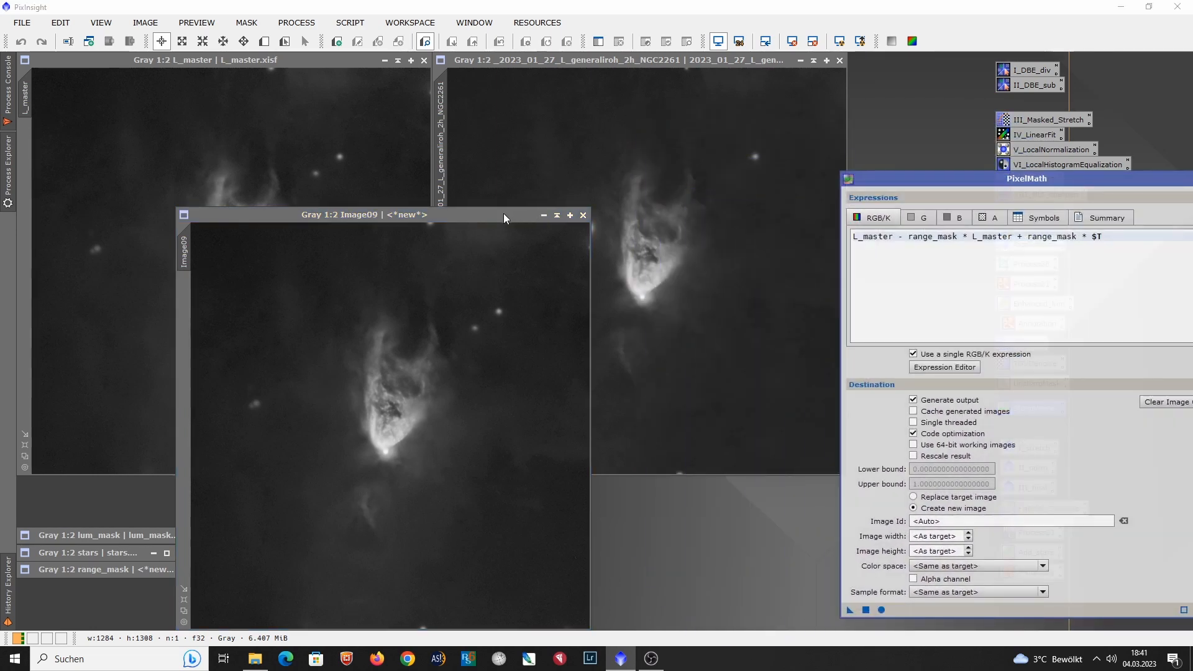
Step: Align the blended Image09 window exactly over the L_master window
left_click_drag(504, 214, 620, 151)
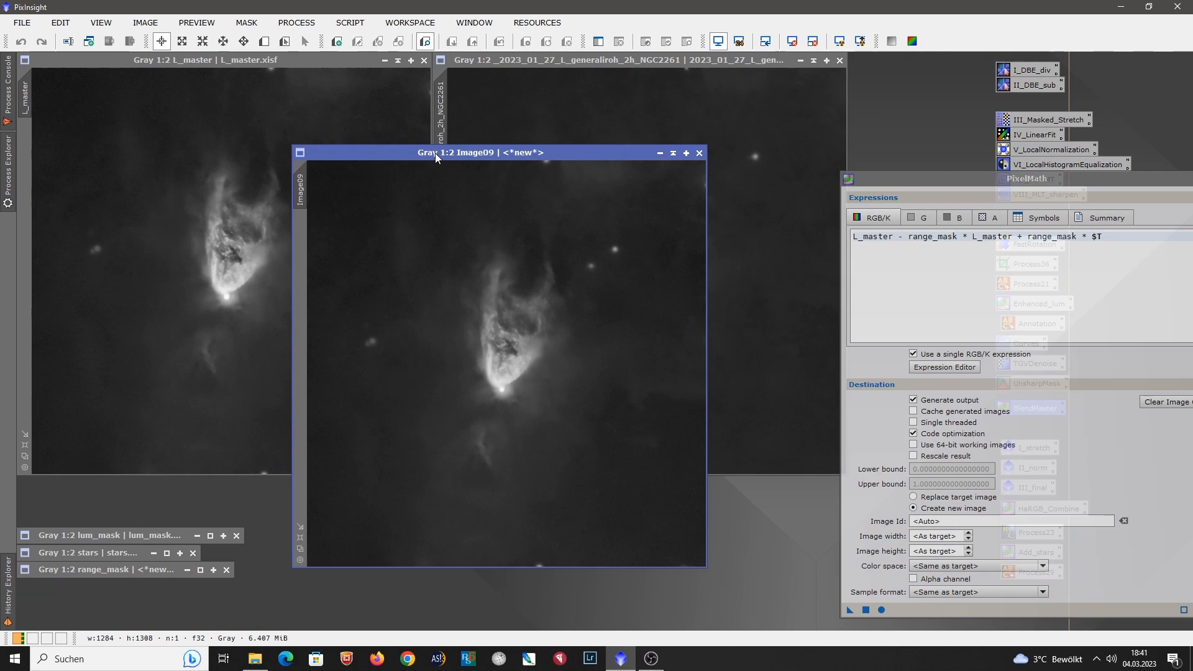
mouse_move(435, 153)
left_mouse_down()
mouse_move(454, 184)
mouse_move(458, 141)
mouse_move(454, 166)
mouse_move(364, 137)
mouse_move(424, 155)
left_mouse_up()
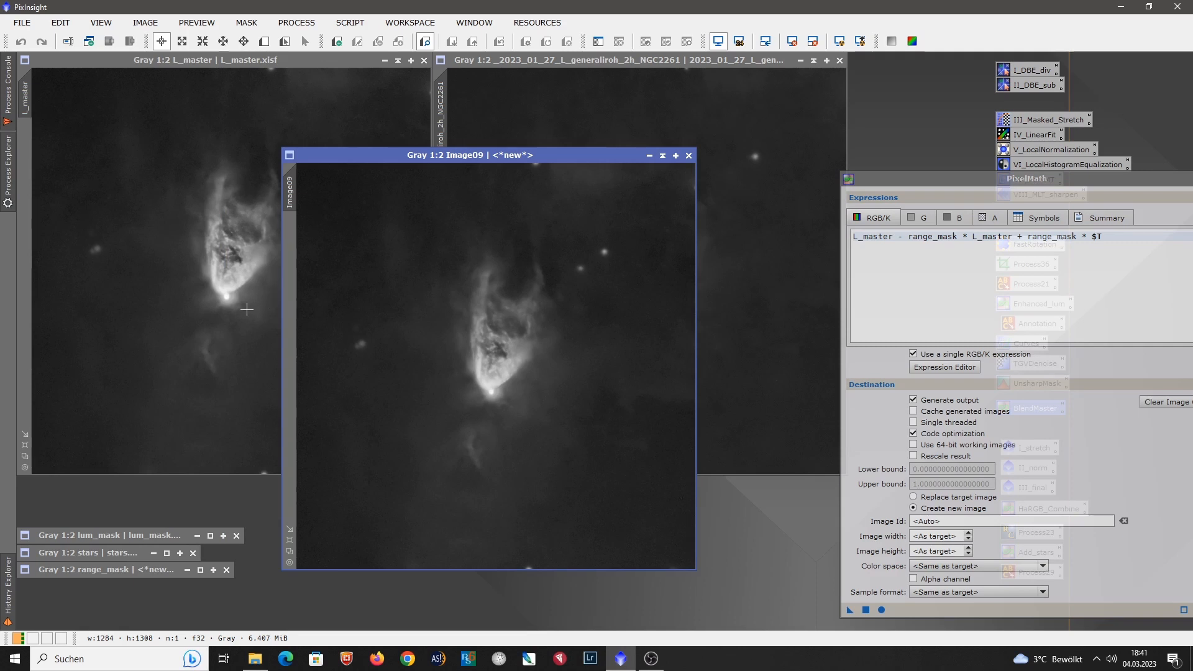
left_click_drag(463, 155, 300, 188)
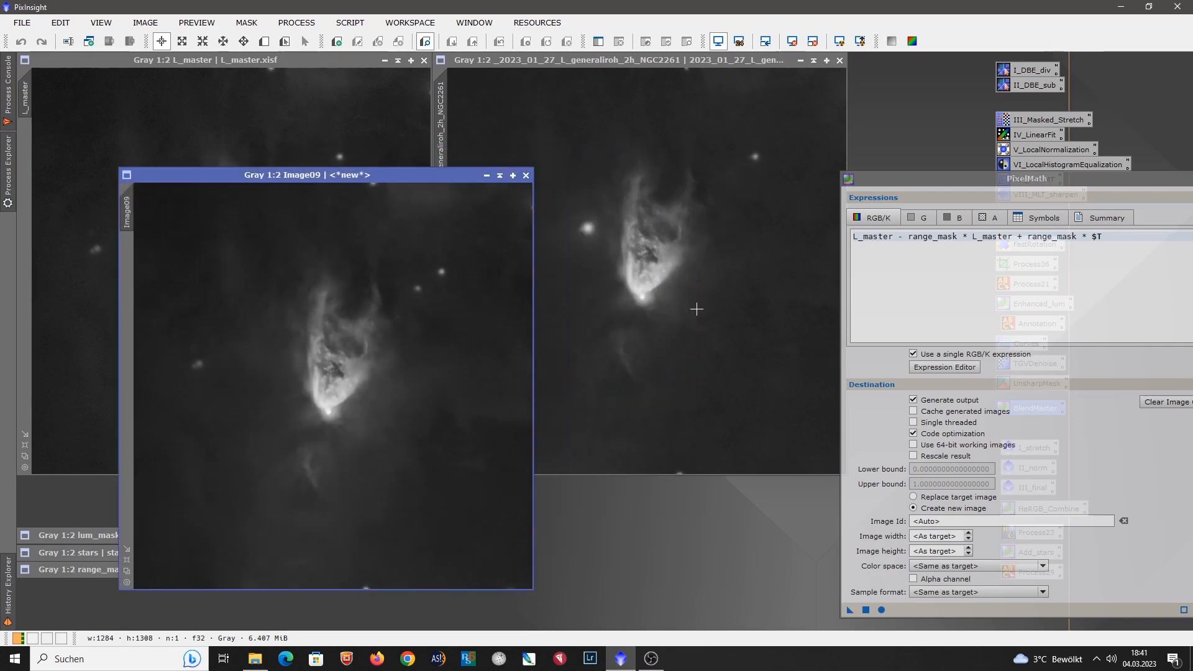
left_click_drag(437, 175, 309, 58)
left_click(322, 61)
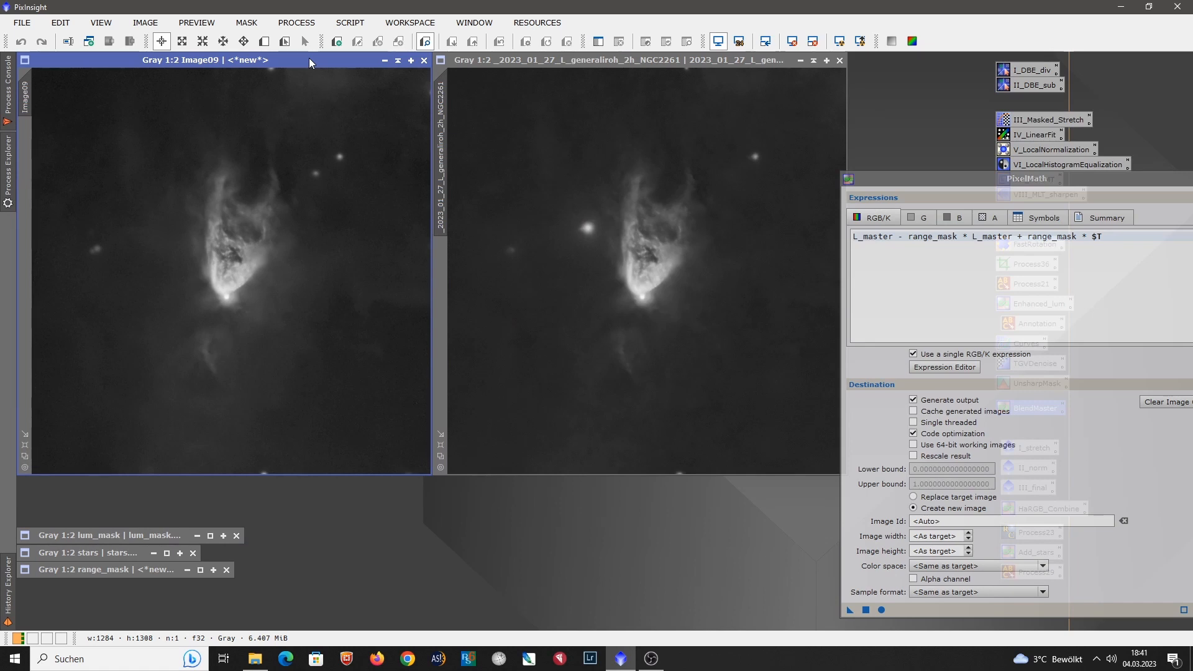
Step: Flip repeatedly between Image09 and L_master to compare the nebula in the blended frame with the master
left_click(309, 58, "ctrl")
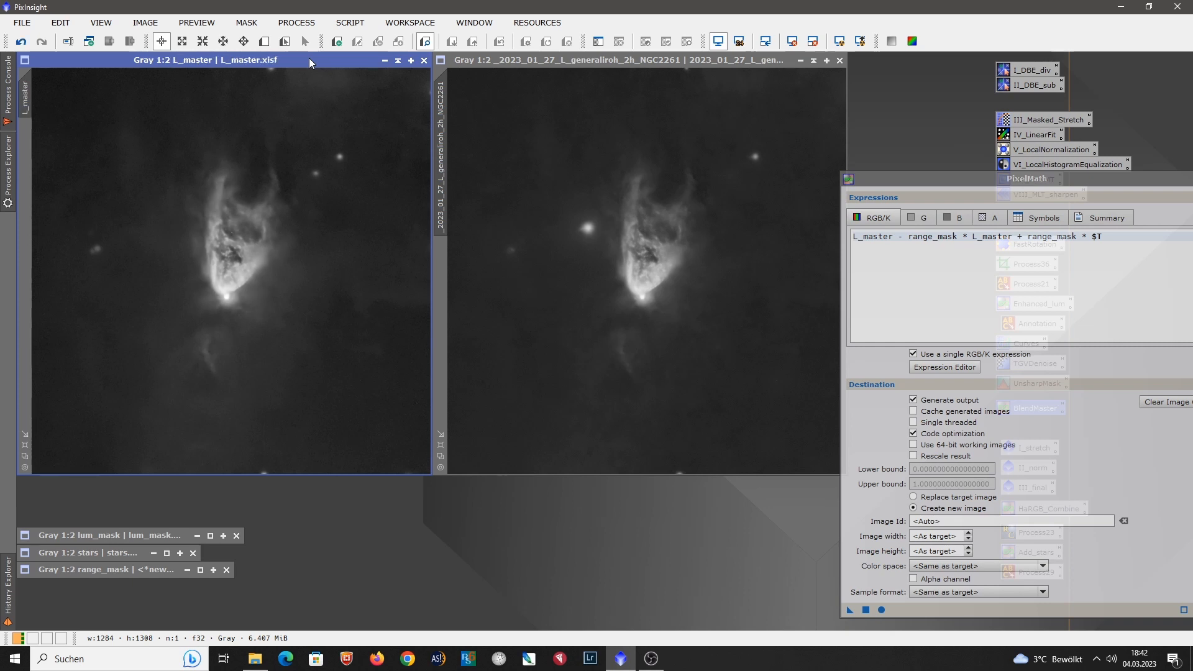
left_click(309, 59, "ctrl")
left_click(309, 58, "ctrl")
left_click(309, 59, "ctrl")
left_click(309, 59, "ctrl")
left_click(308, 58, "ctrl")
left_click(309, 59, "ctrl")
left_click(309, 58, "ctrl")
left_click(309, 59, "ctrl")
left_click(309, 58, "ctrl")
left_click(309, 59, "ctrl")
left_click(309, 59, "ctrl")
left_click(309, 58, "ctrl")
left_click(309, 58, "ctrl")
left_click(309, 59, "ctrl")
left_click(309, 59, "ctrl")
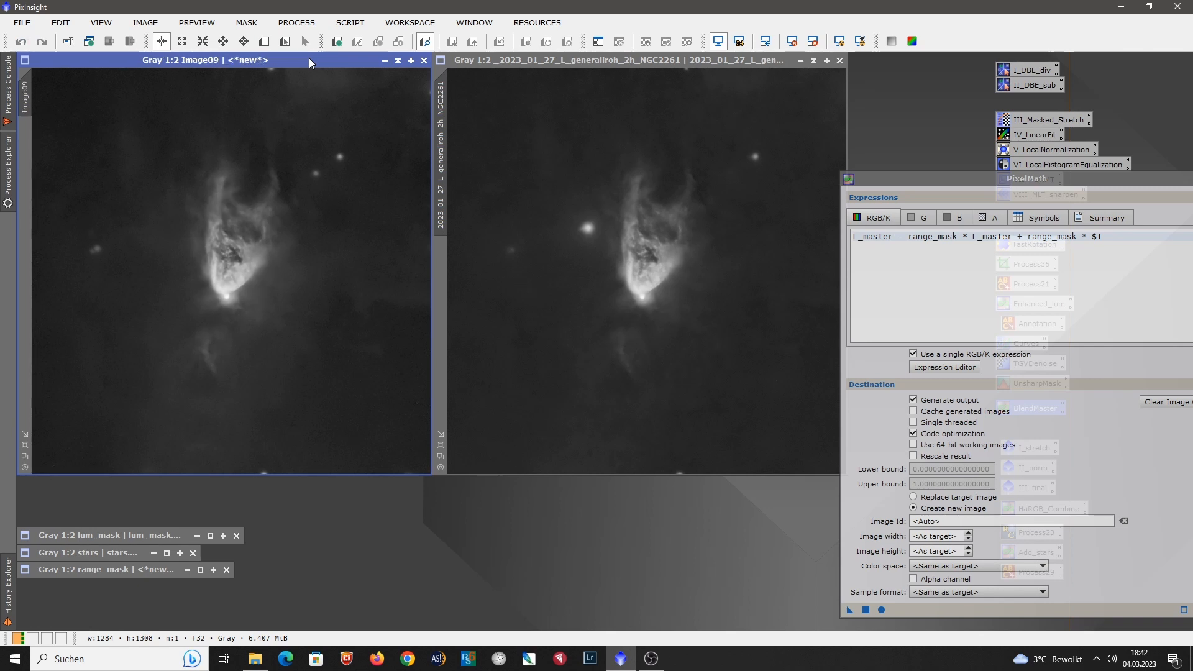
left_click(309, 58, "ctrl")
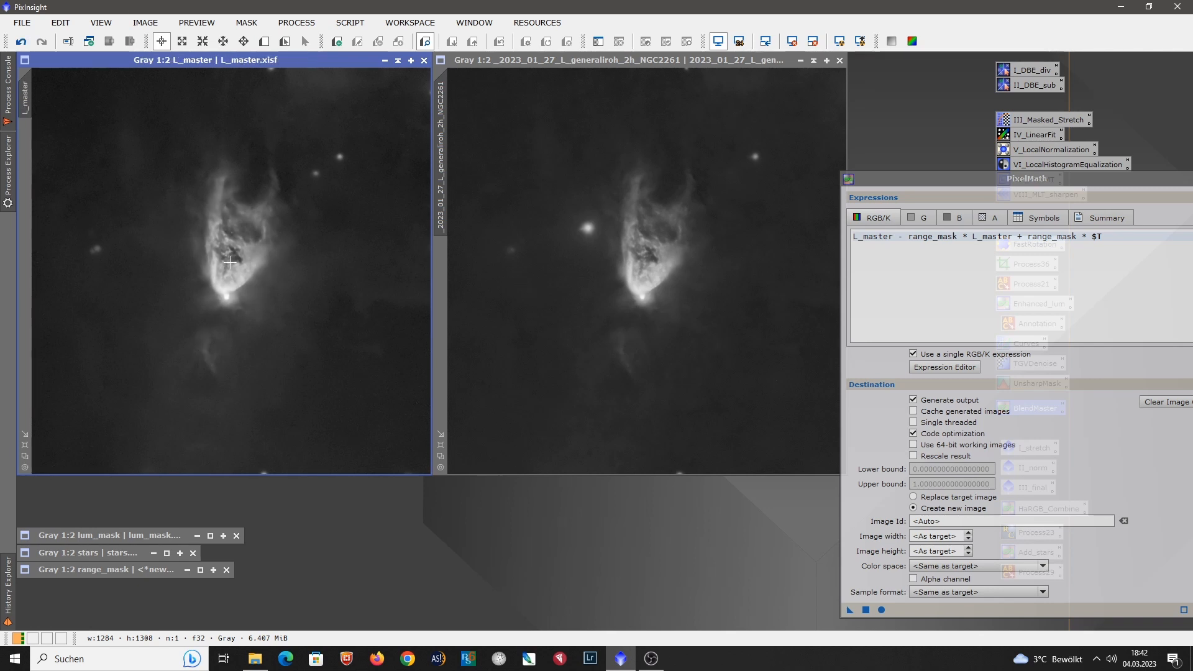
Step: Zoom Image09 to 1:1 on the nebula, match L_master to the same view and place L_master back over it
left_click_drag(259, 59, 673, 61)
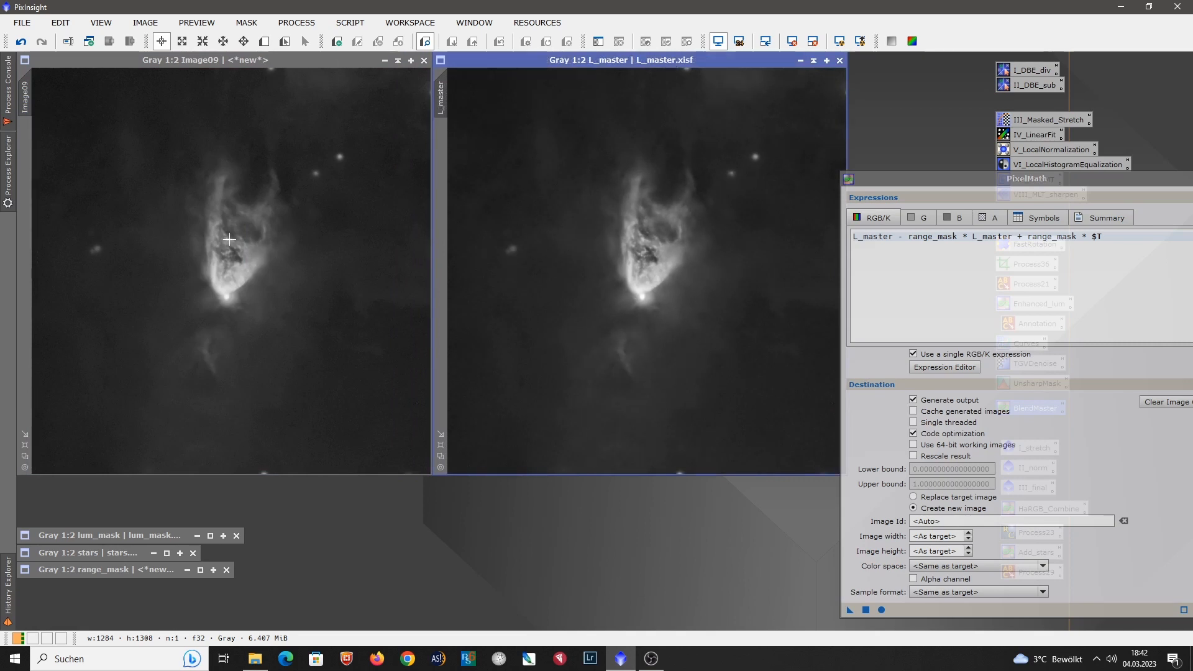
scroll(229, 239, "up", 1)
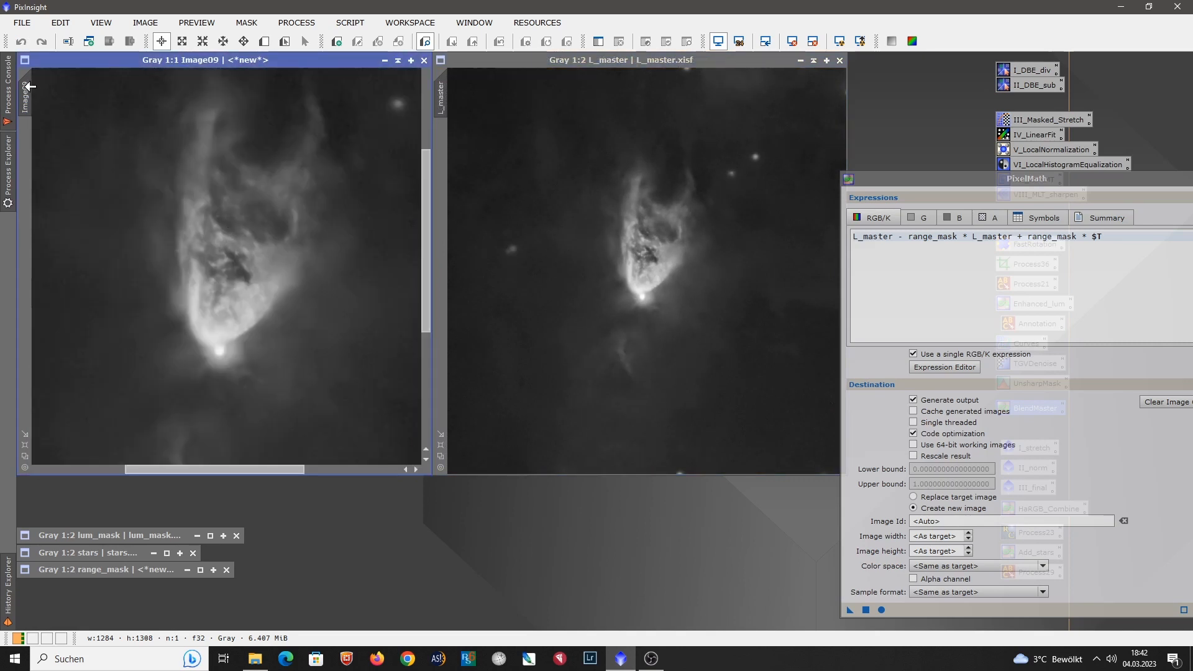
left_click_drag(57, 95, 441, 99)
left_click_drag(550, 60, 134, 61)
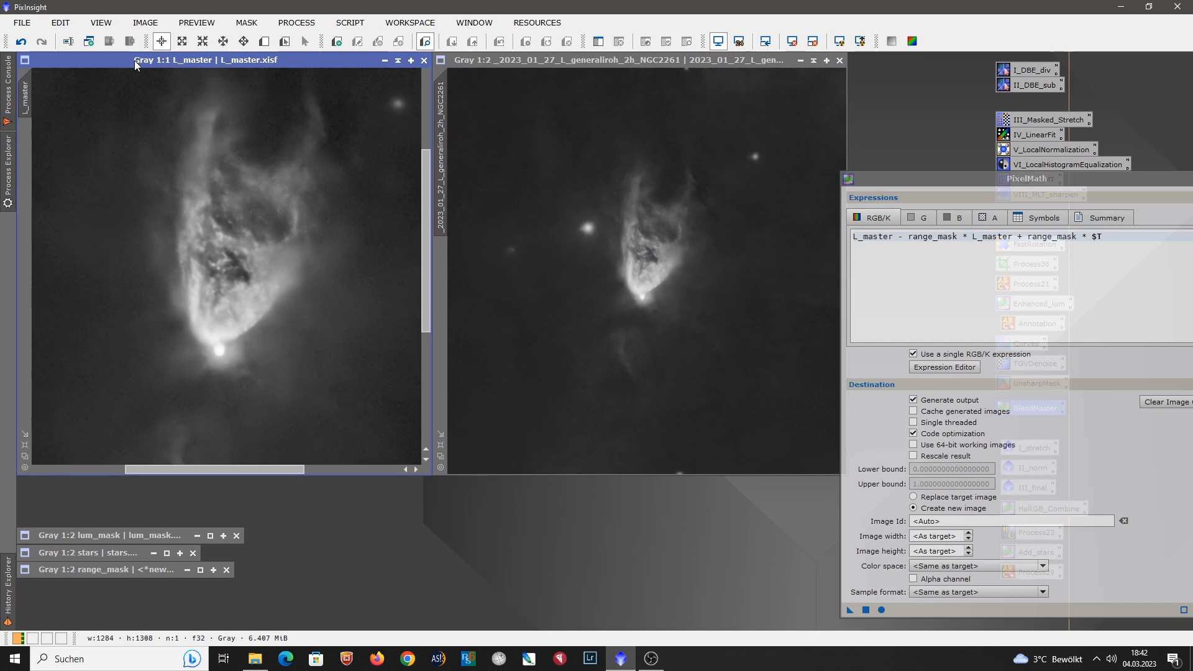
Step: Alternate between L_master and Image09 at 1:1 to examine the differences in the nebula's structure
key("ctrl+Page_Up")
key("ctrl+Page_Down")
key("ctrl+Page_Up")
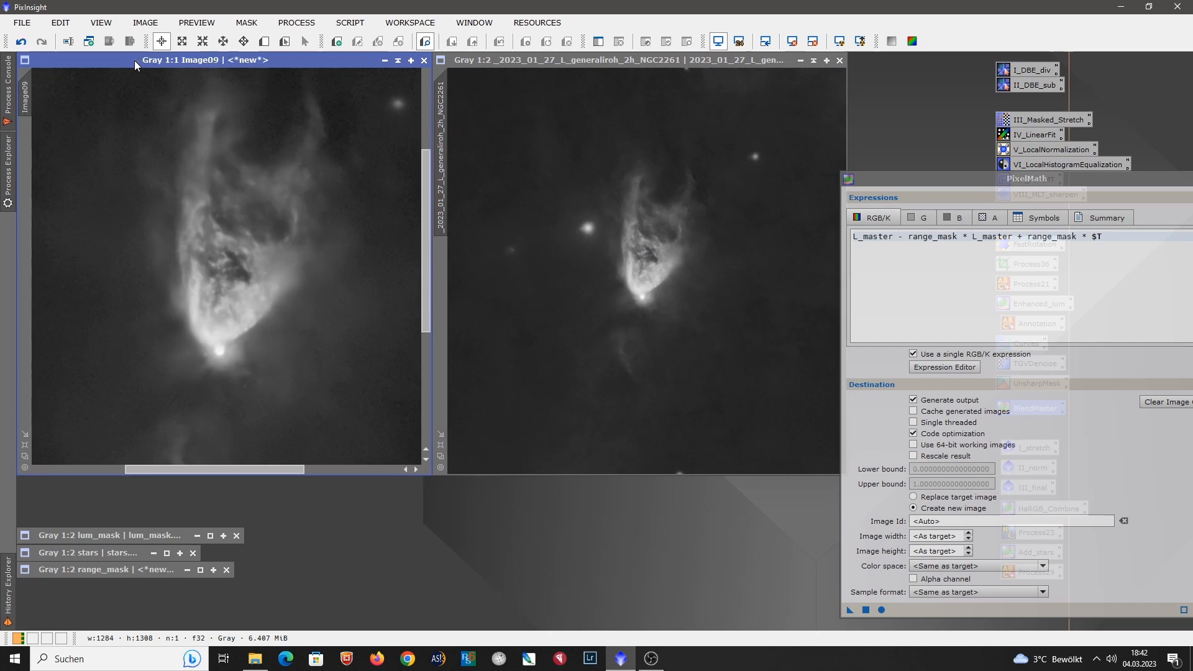
key("ctrl+Page_Down")
key("ctrl+Page_Up")
key("ctrl+Page_Down")
key("ctrl+Page_Up")
key("ctrl+Page_Down")
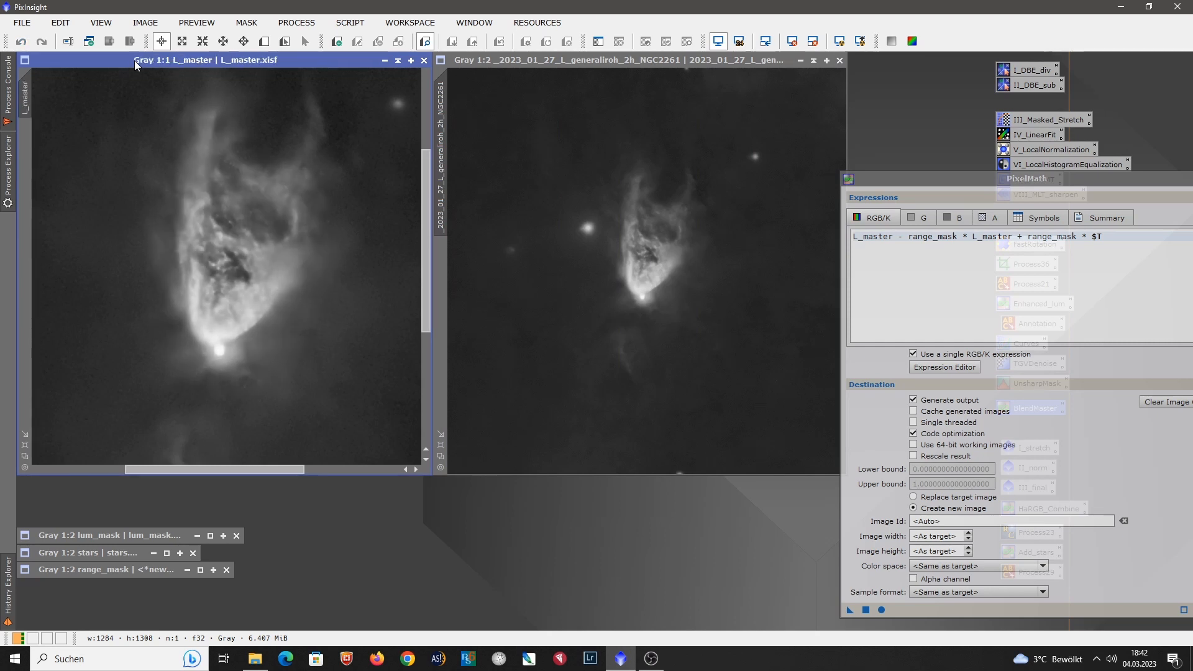
Step: Keep flipping between the superimposed L_master and Image09 windows at 1:1 to compare the nebula's fine structure and brightness
key("ctrl+Page_Up")
key("ctrl+Page_Down")
key("ctrl+Page_Up")
key("ctrl+Page_Down")
key("ctrl+Page_Up")
key("ctrl+Page_Down")
key("ctrl+Page_Up")
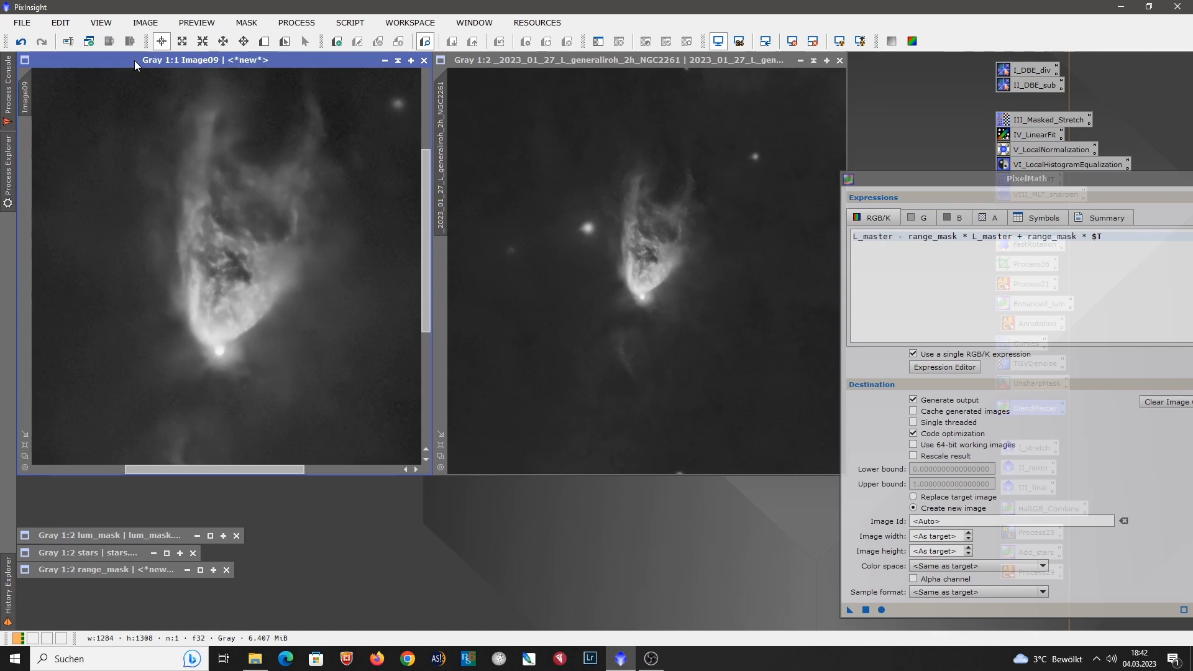
key("ctrl+Page_Down")
key("ctrl+Page_Up")
key("ctrl+Page_Down")
key("ctrl+Page_Up")
key("ctrl+Page_Down")
key("ctrl+Page_Up")
key("ctrl+Page_Down")
key("ctrl+Page_Up")
key("ctrl+Page_Down")
key("ctrl+Page_Up")
key("ctrl+Page_Down")
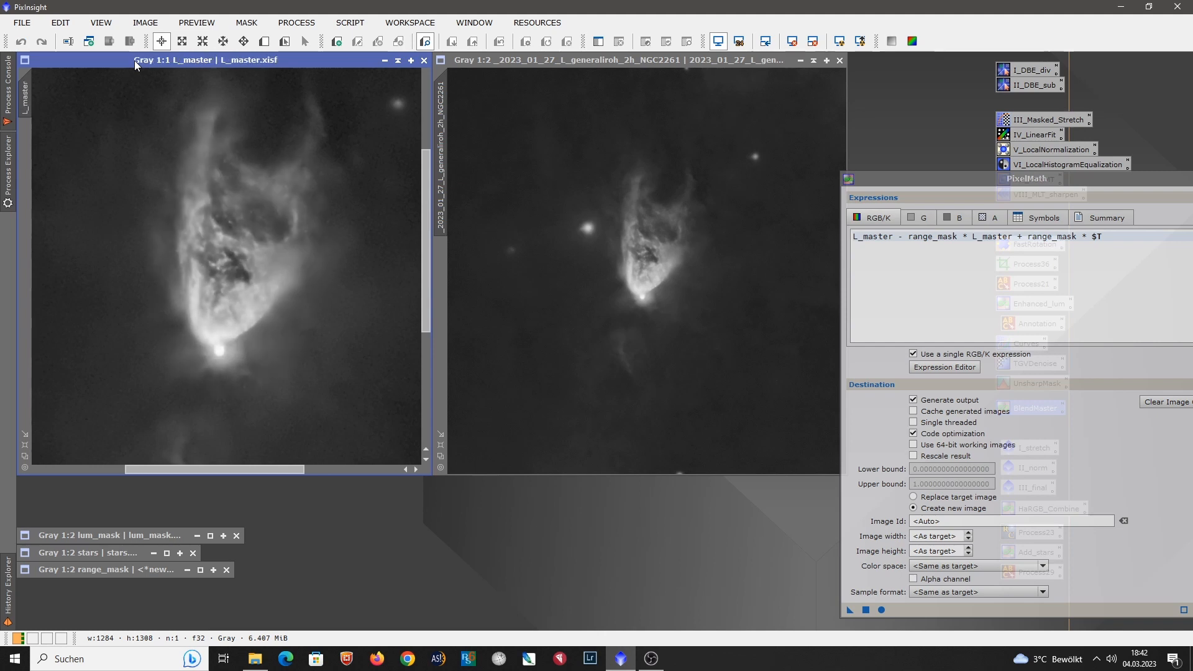
key("ctrl+Page_Up")
key("ctrl+Page_Down")
key("ctrl+Page_Up")
key("ctrl+Page_Down")
key("ctrl+Page_Up")
key("ctrl+Page_Down")
key("ctrl+Page_Up")
key("ctrl+Page_Down")
key("ctrl+Page_Up")
key("ctrl+Page_Down")
key("ctrl+Page_Up")
key("ctrl+Page_Down")
key("ctrl+Page_Up")
key("ctrl+Page_Down")
key("ctrl+Page_Up")
key("ctrl+Page_Down")
key("ctrl+Page_Up")
key("ctrl+Page_Down")
key("ctrl+Page_Up")
key("ctrl+Page_Down")
Step: Move L_master aside, match the 2023_01_27 luminance frame to Image09's 1:1 view and place it exactly over Image09
left_click_drag(174, 61, 539, 342)
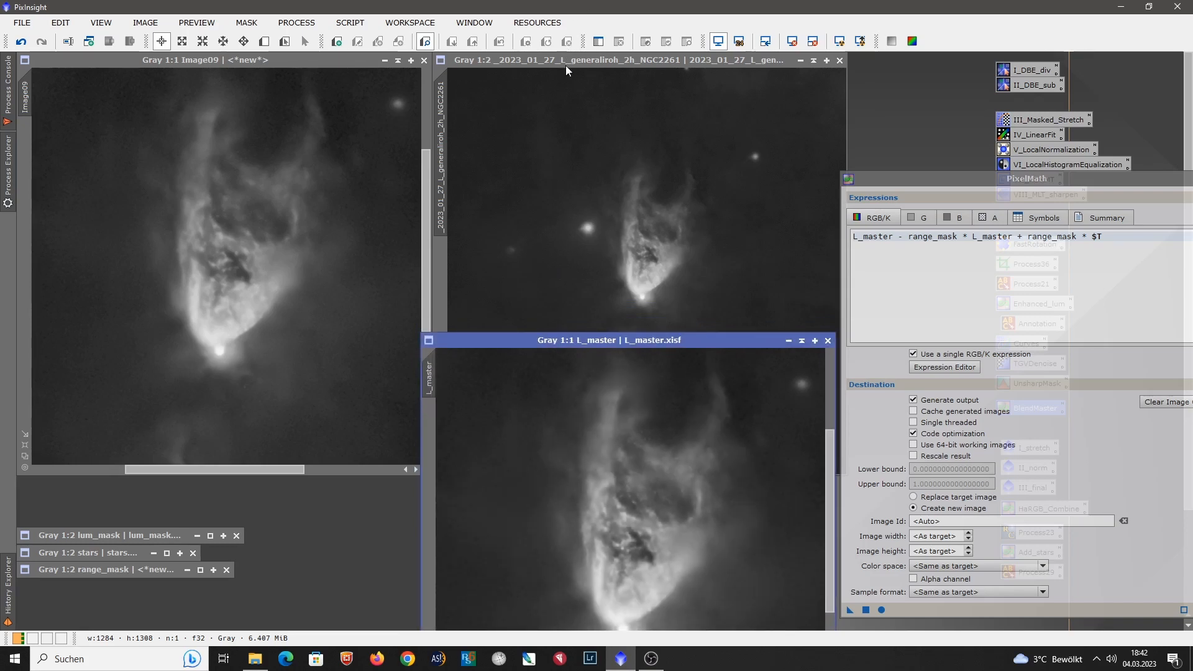
left_click(272, 58)
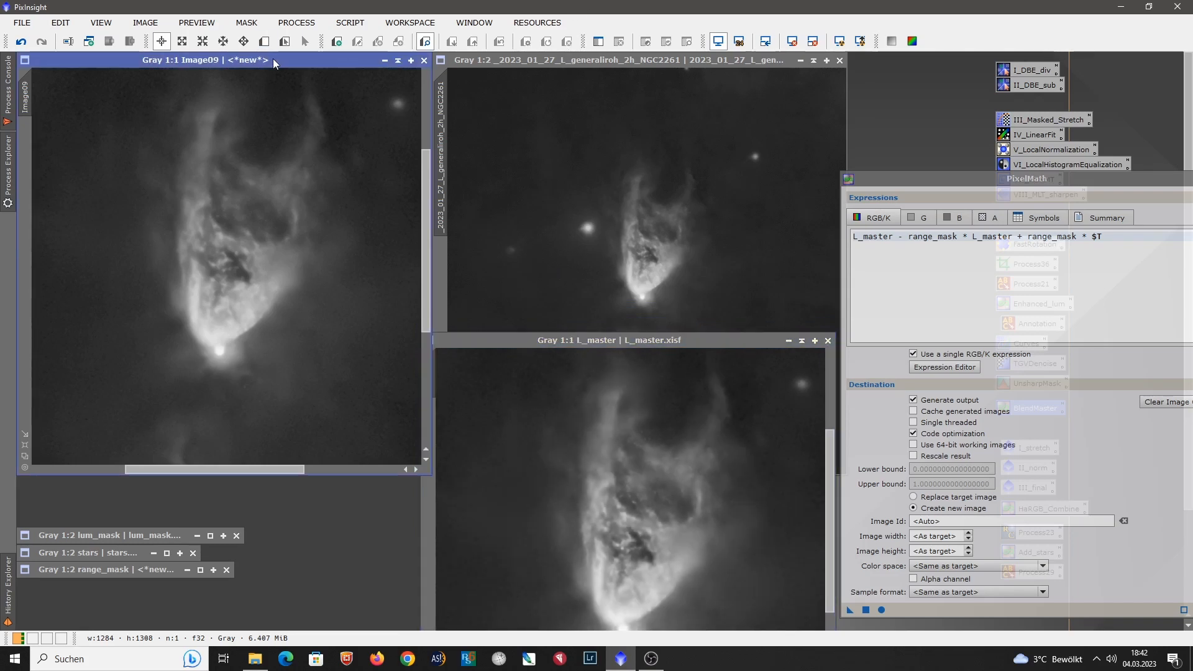
left_click_drag(516, 63, 526, 58)
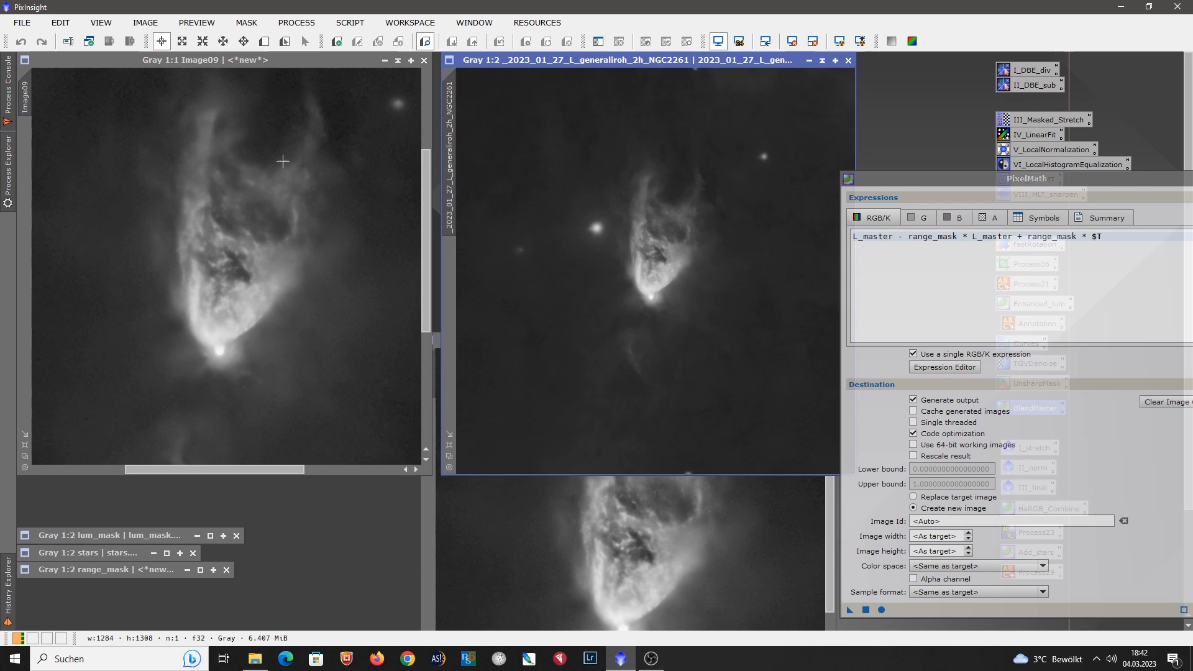
left_click_drag(24, 94, 450, 131)
left_click_drag(621, 59, 196, 58)
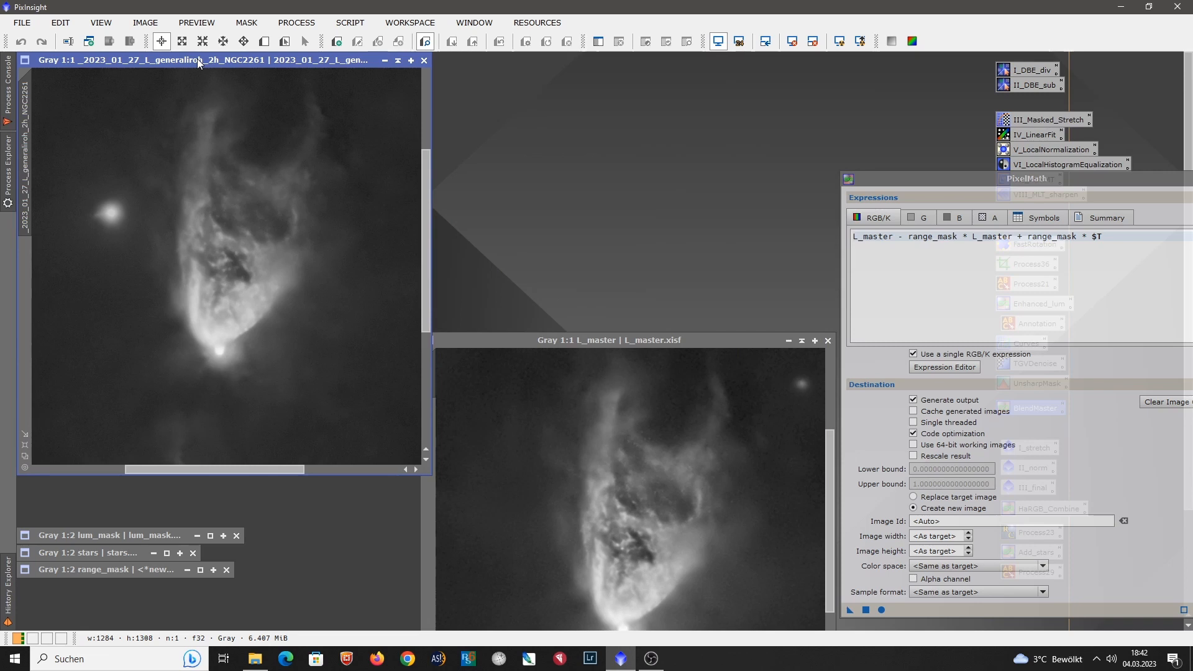
Step: Flip repeatedly between the 2023_01_27 luminance frame and Image09 at 1:1 to compare the nebula before and after blending
key("ctrl+Page_Down")
key("ctrl+Page_Up")
key("ctrl+Page_Down")
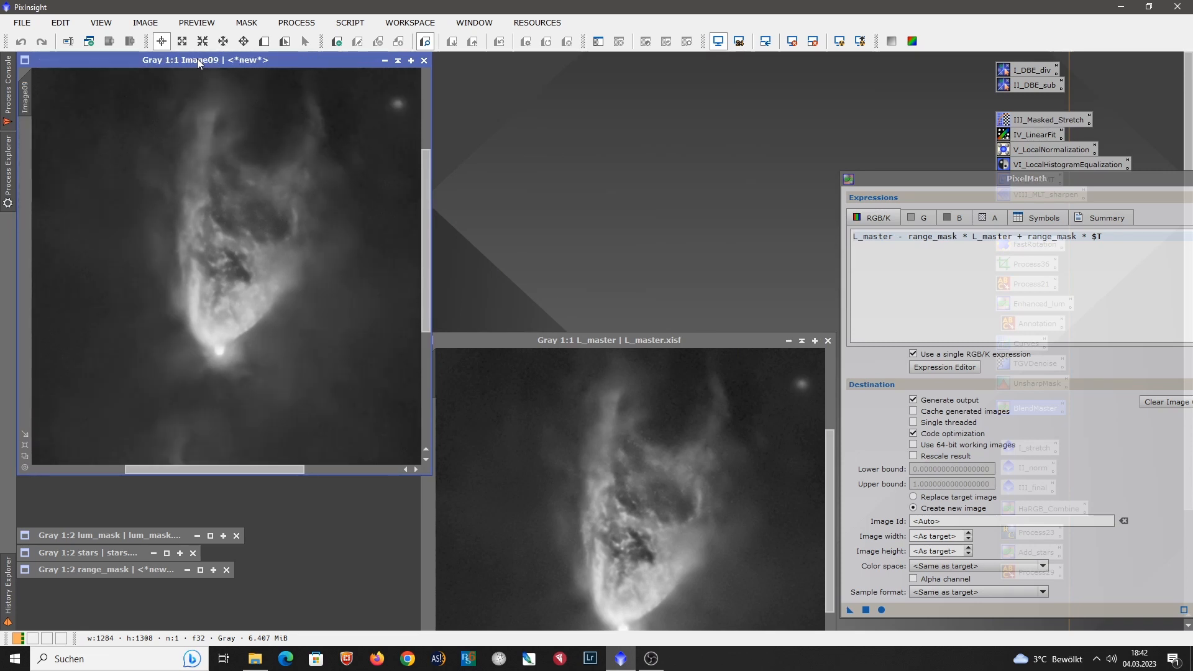
key("ctrl+Page_Up")
key("ctrl+Page_Down")
key("ctrl+Page_Up")
key("ctrl+Page_Down")
key("ctrl+Page_Up")
key("ctrl+Page_Down")
key("ctrl+Page_Up")
key("ctrl+Page_Down")
key("ctrl+Page_Up")
key("ctrl+Page_Down")
key("ctrl+Page_Up")
key("ctrl+Page_Down")
key("ctrl+Page_Up")
key("ctrl+Page_Down")
key("ctrl+Page_Up")
key("ctrl+Page_Down")
key("ctrl+Page_Up")
key("ctrl+Page_Down")
key("ctrl+Page_Up")
key("ctrl+Page_Down")
key("ctrl+Page_Up")
key("ctrl+Page_Down")
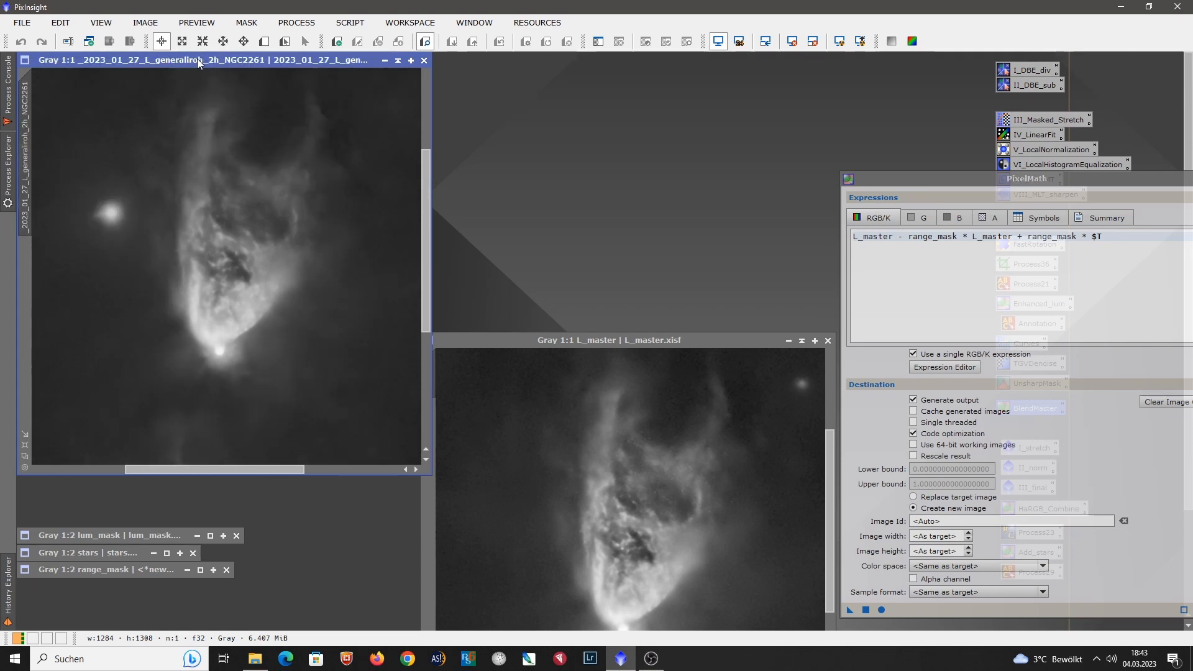
Step: Return Image09, the 2023_01_27 frame and L_master to the 1:2 overview and set L_master side by side with Image09
left_click_drag(196, 59, 613, 69)
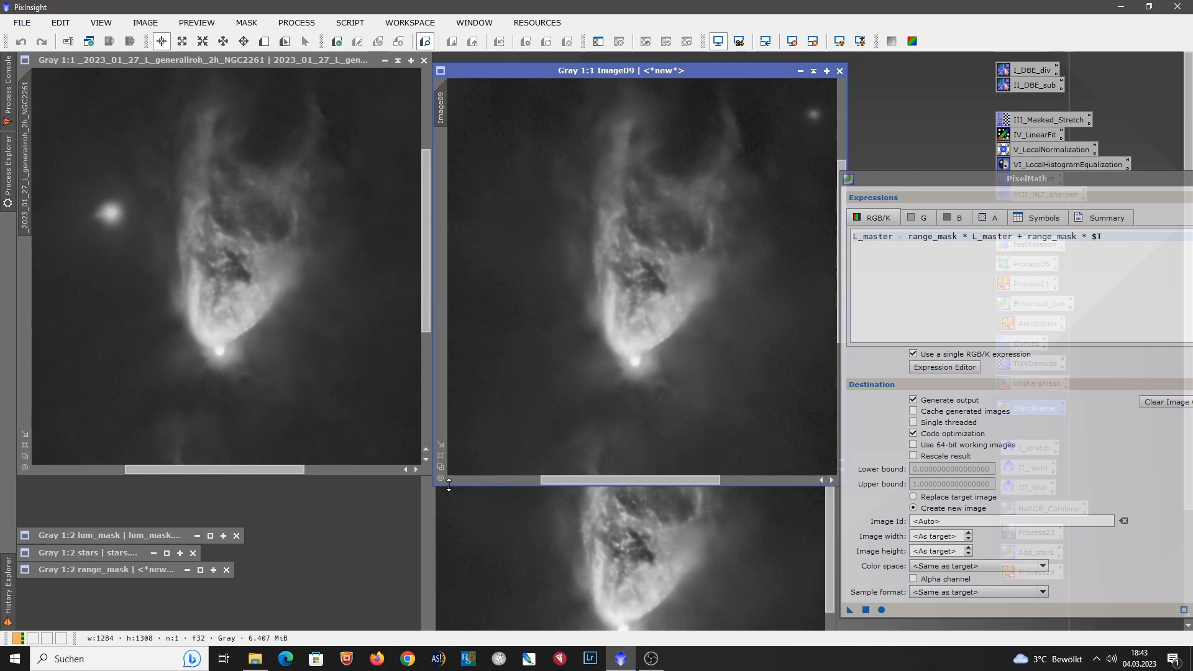
left_click(441, 456)
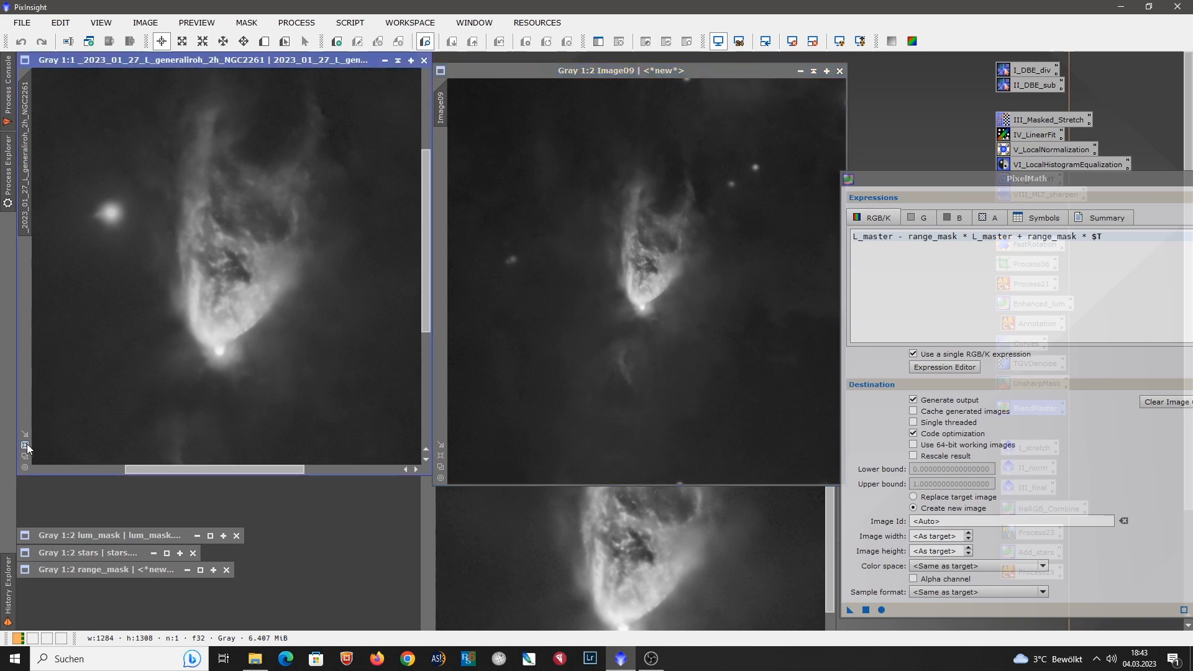
left_click(25, 445)
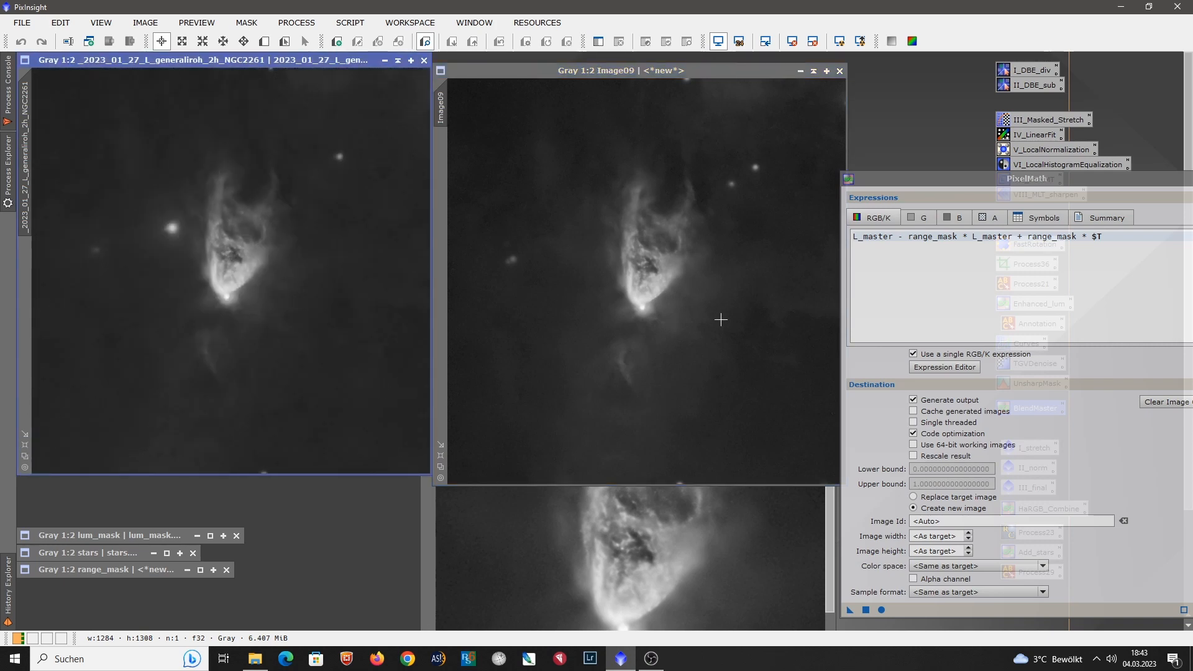
left_click(669, 532)
left_click_drag(659, 341, 251, 61)
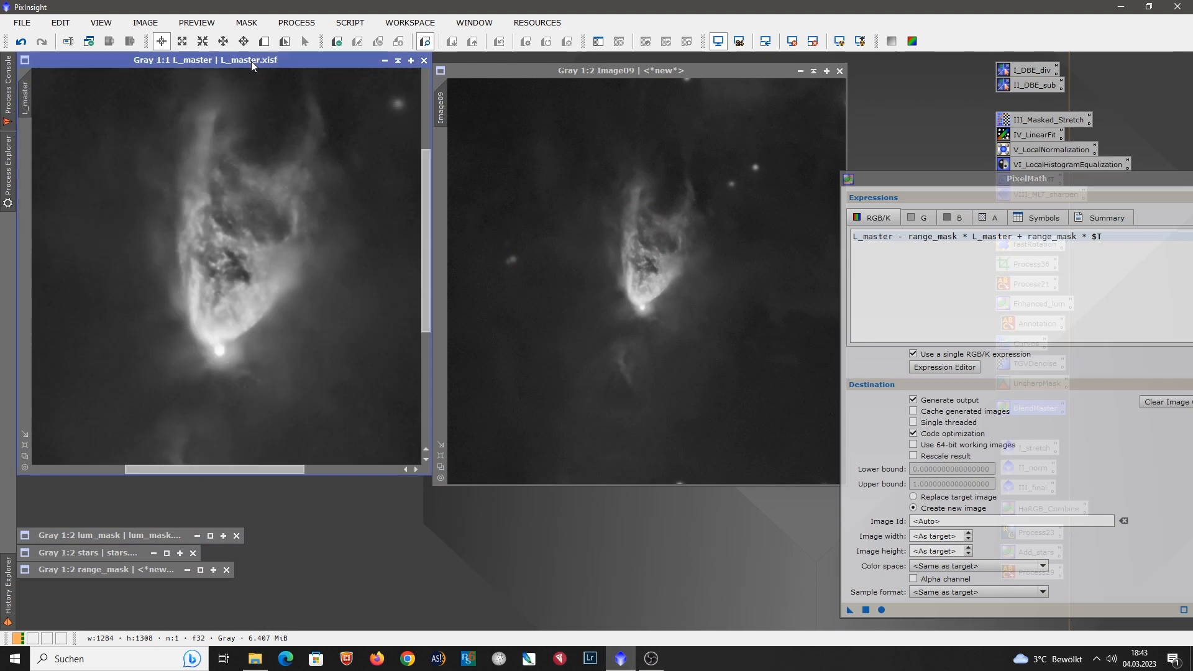
left_click(24, 445)
left_click_drag(714, 77, 714, 67)
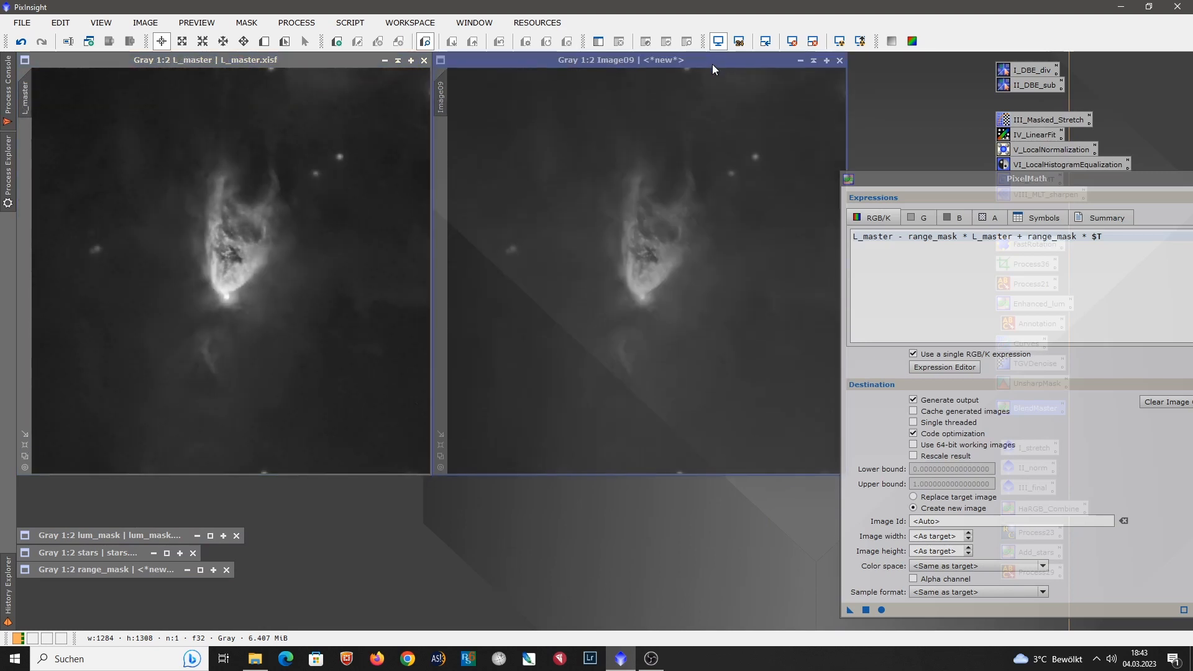
Step: Collapse the L_master and 2023_01_27 frame windows and stack them below the collapsed range_mask window
left_click(351, 61)
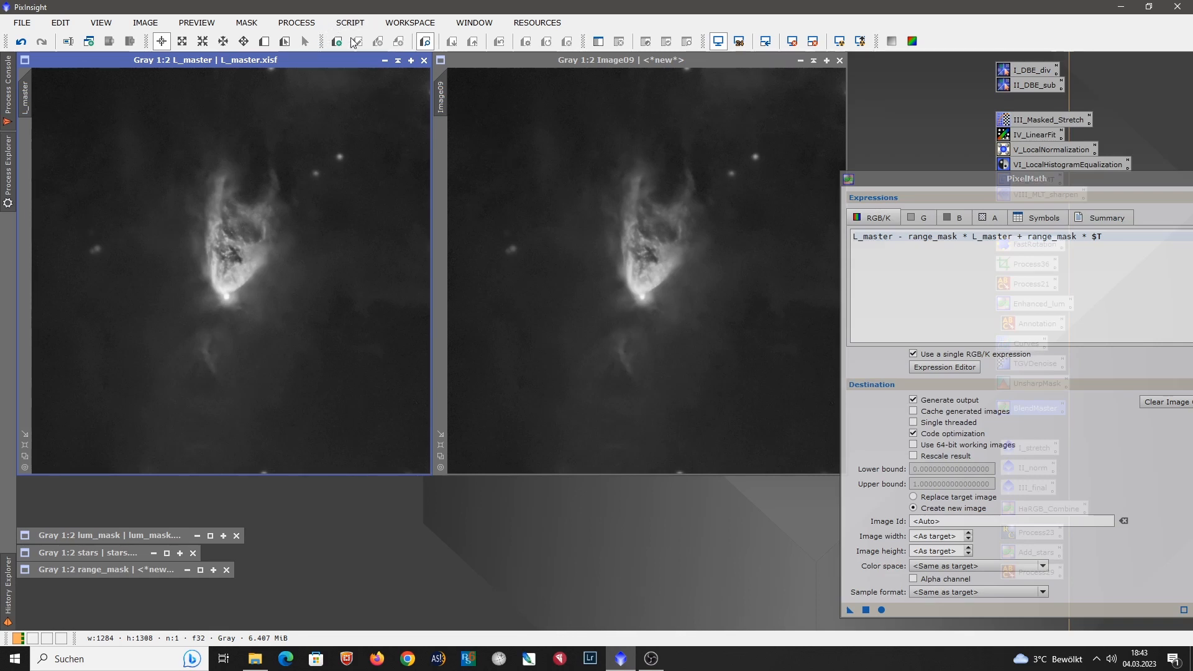
mouse_move(451, 96)
left_click_drag(351, 59, 349, 80)
left_click(397, 81)
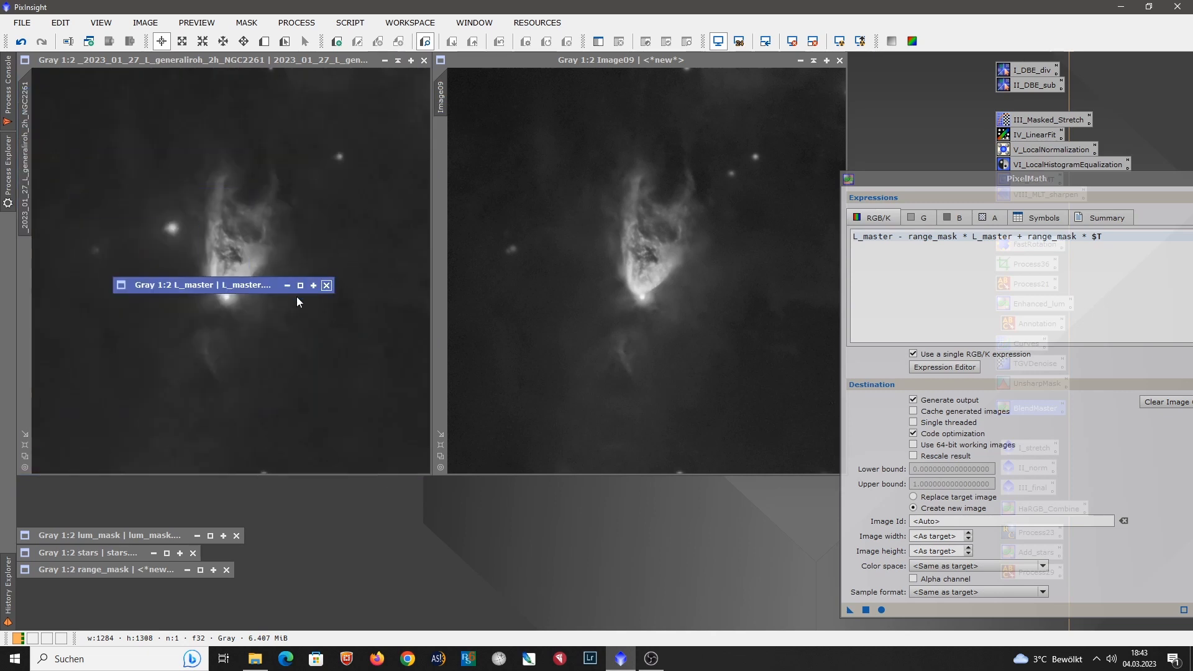
left_click_drag(298, 299, 142, 591)
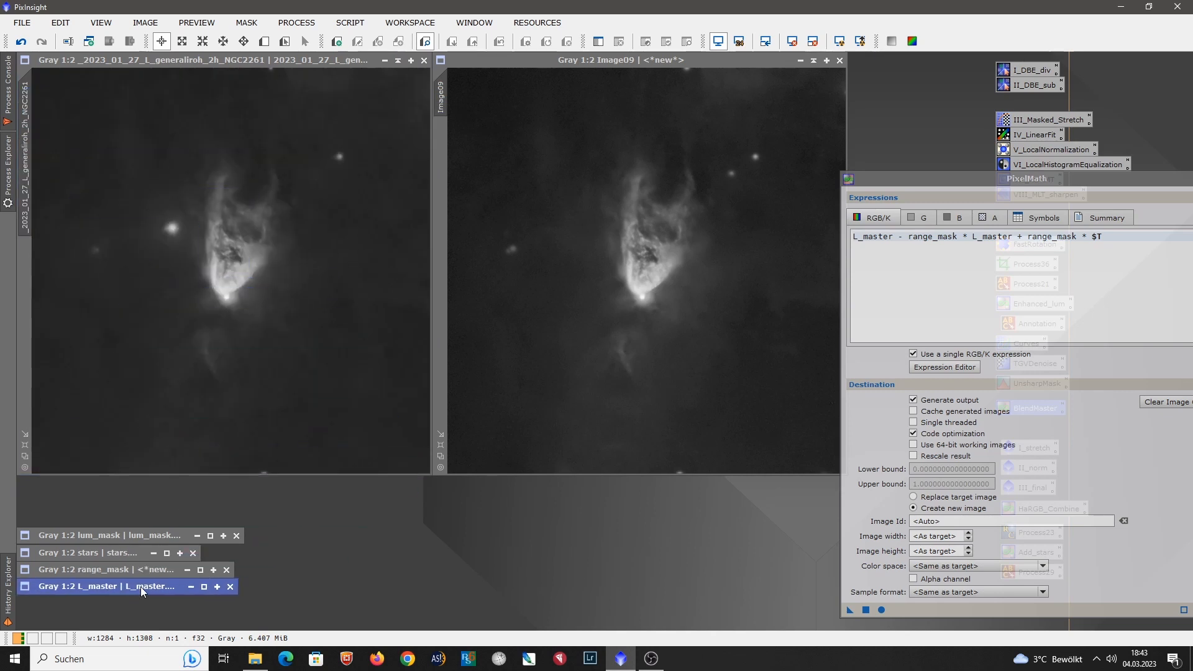
left_click(398, 60)
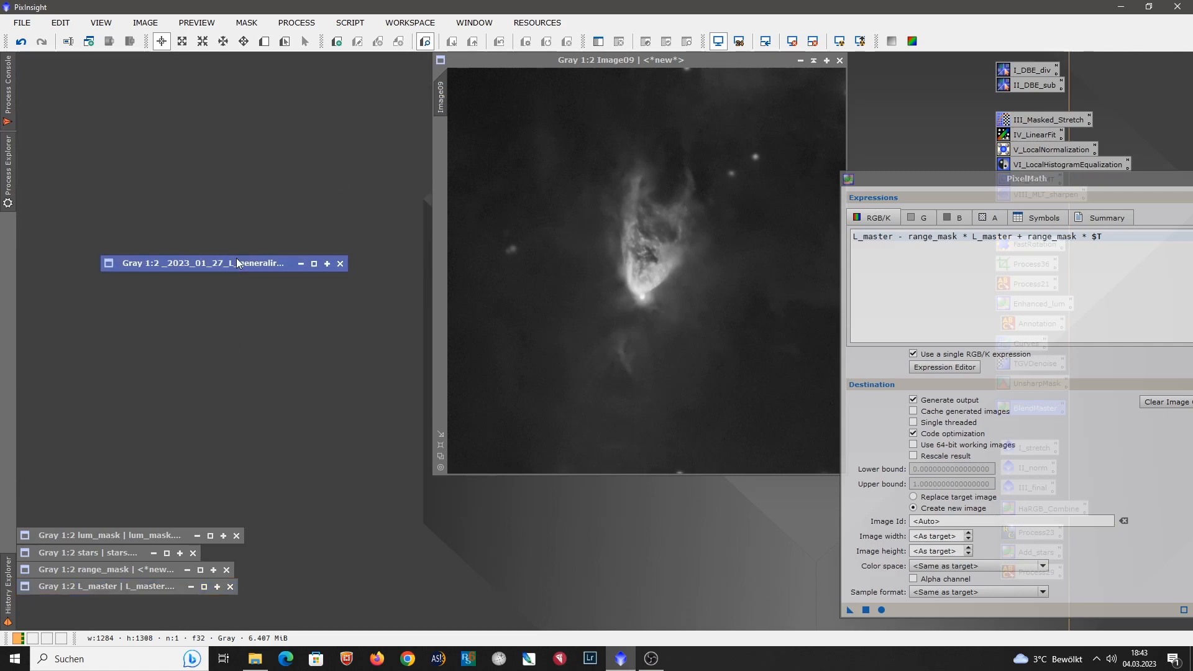
left_click_drag(238, 262, 156, 598)
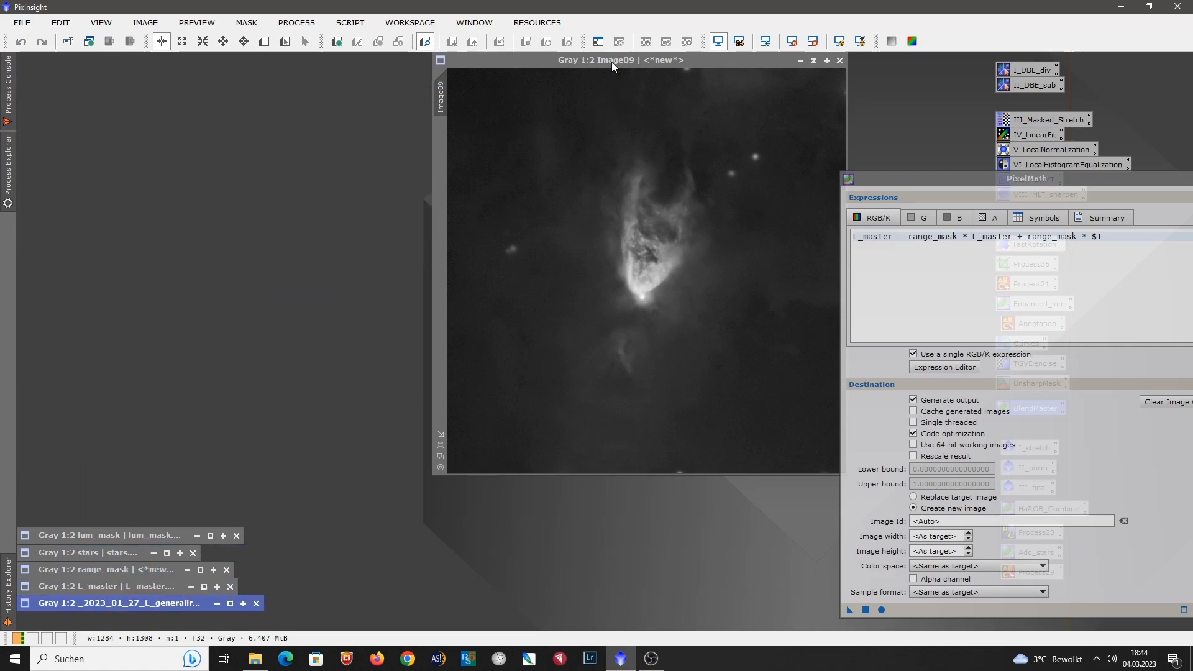
Step: Place Image09 and PixelMath side by side in the workspace and reset PixelMath to its default settings
left_click_drag(611, 61, 236, 81)
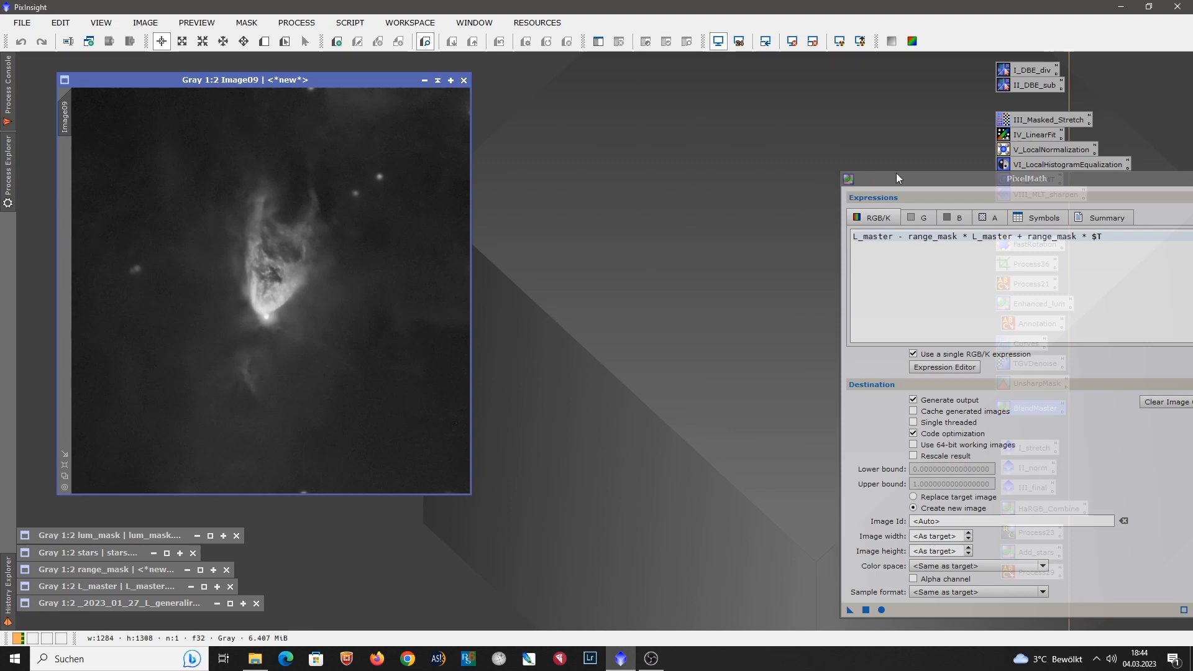
left_click_drag(897, 179, 588, 107)
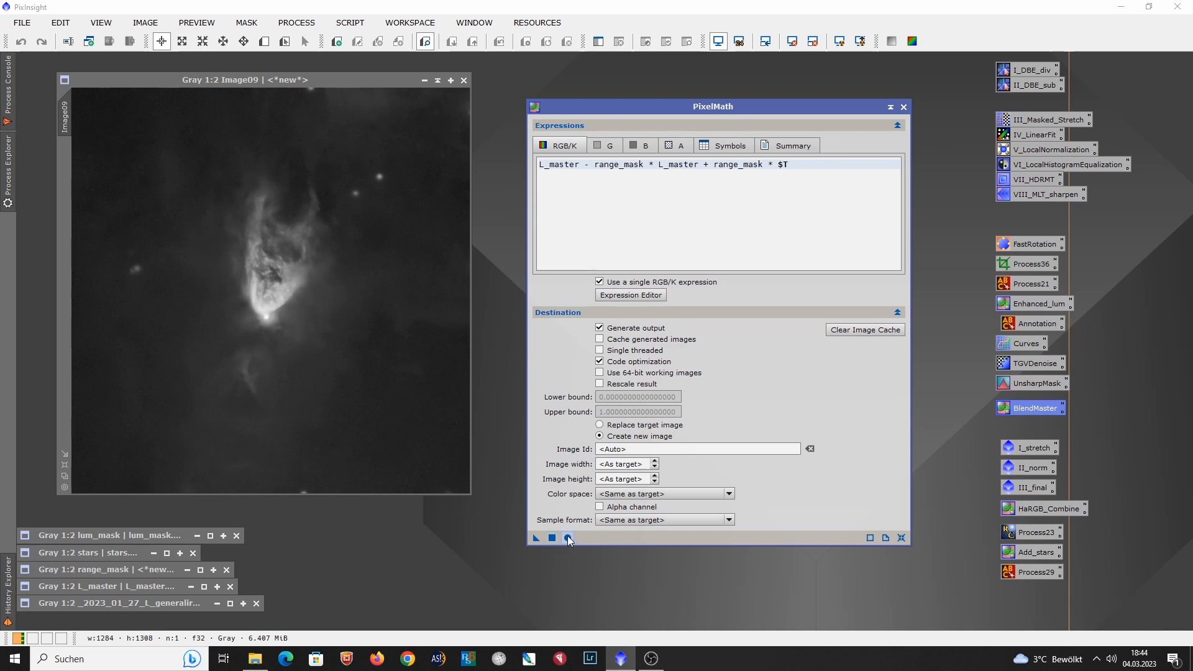
left_click(902, 538)
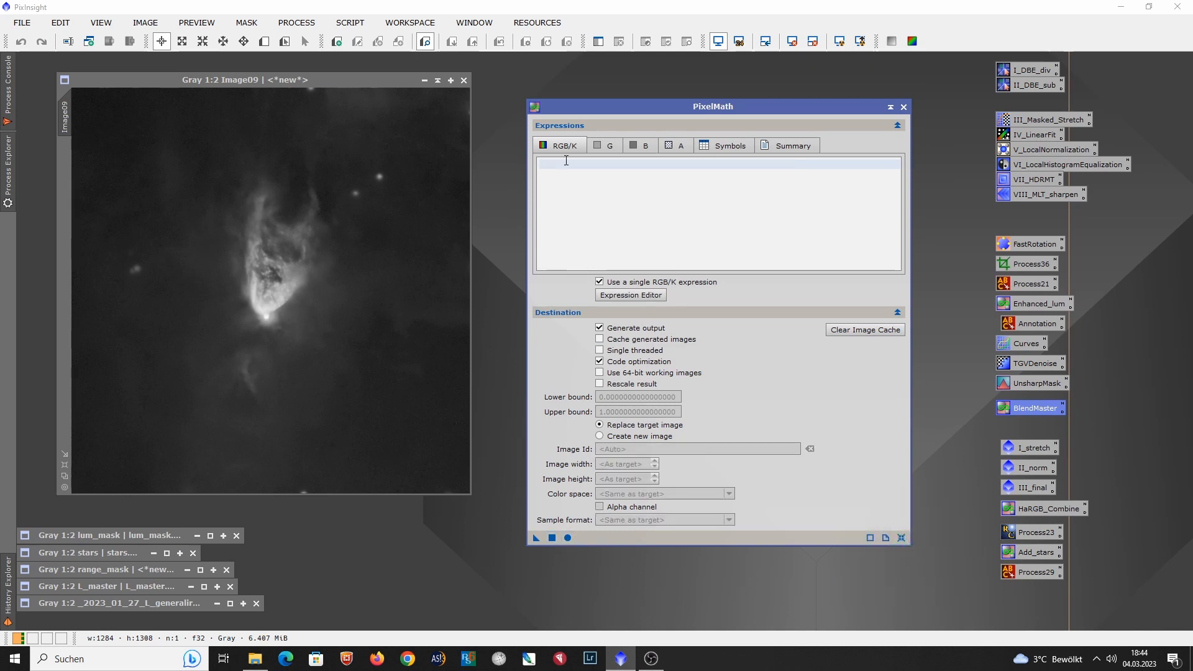
left_click(590, 164)
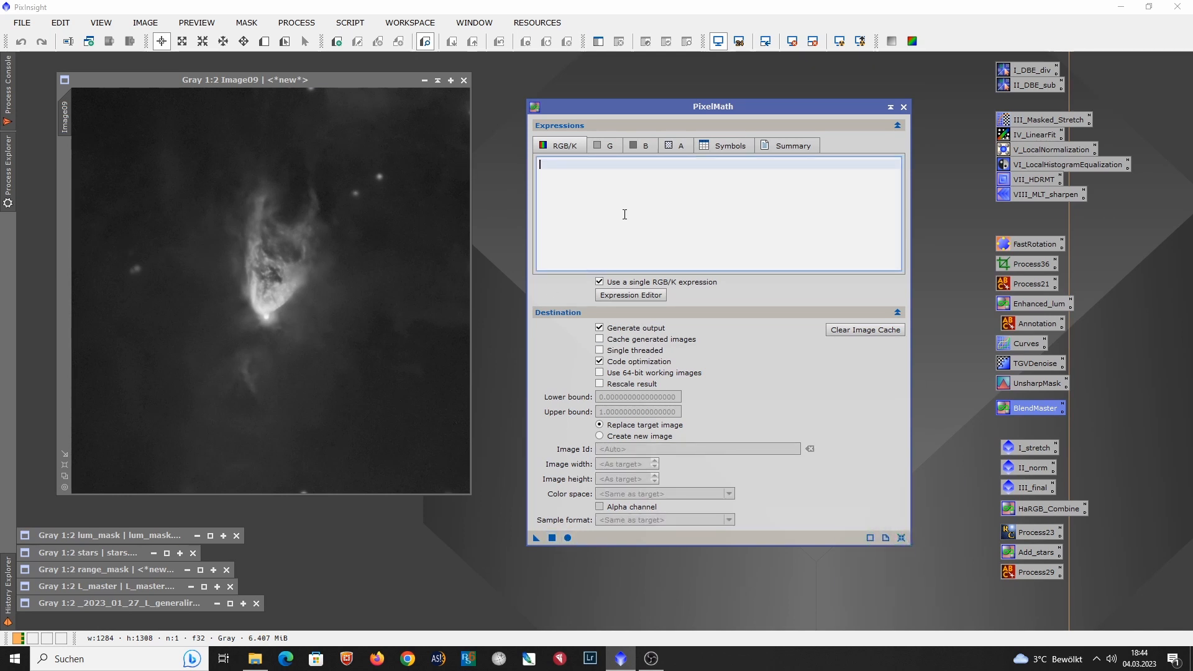
Step: Rename the Image09 image as L_blend
double_click(64, 113)
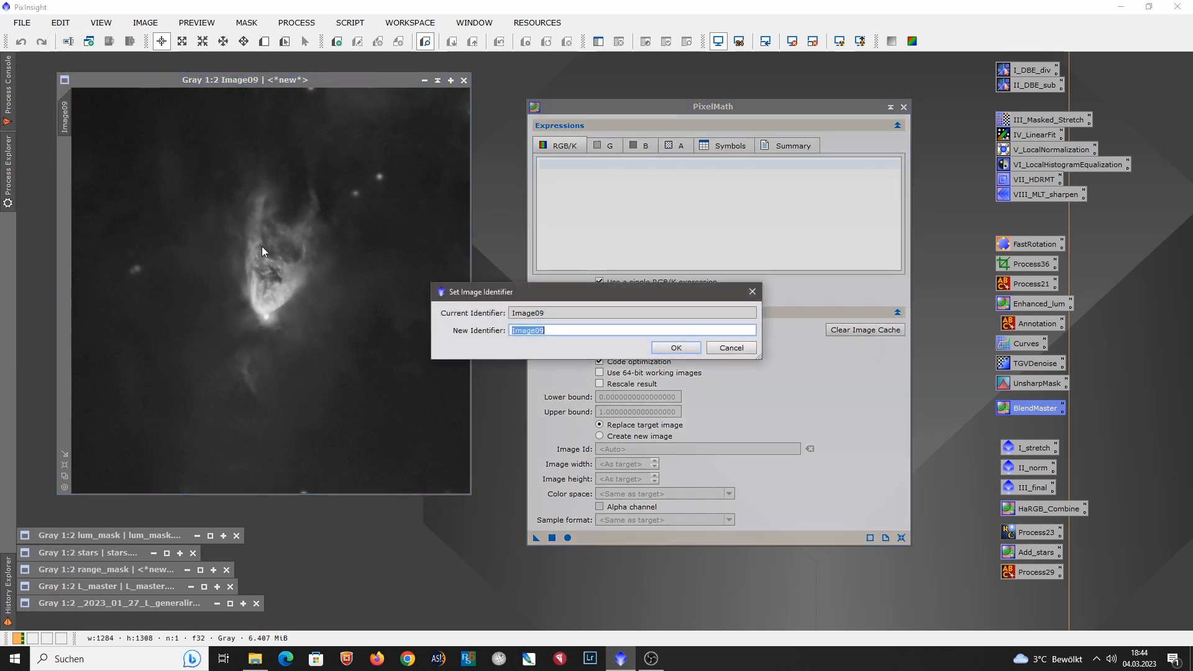
type("L_blend")
left_click(659, 350)
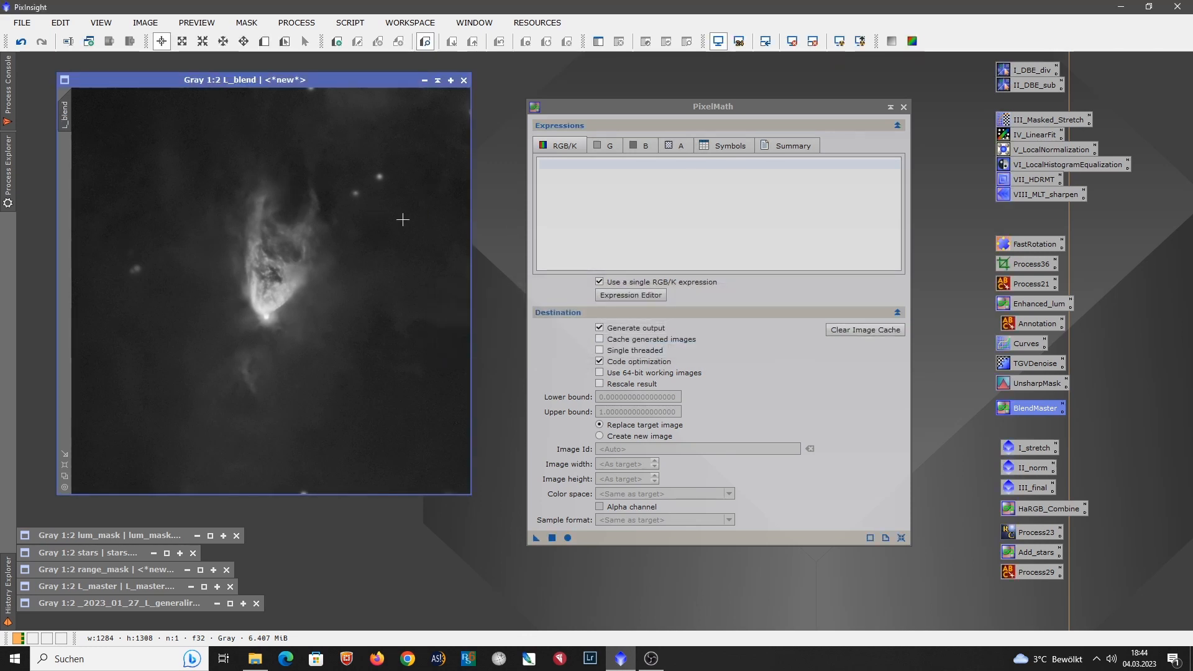
Step: Enter the PixelMath RGB/K expression combine(L_blend,stars)
left_click_drag(610, 106, 591, 84)
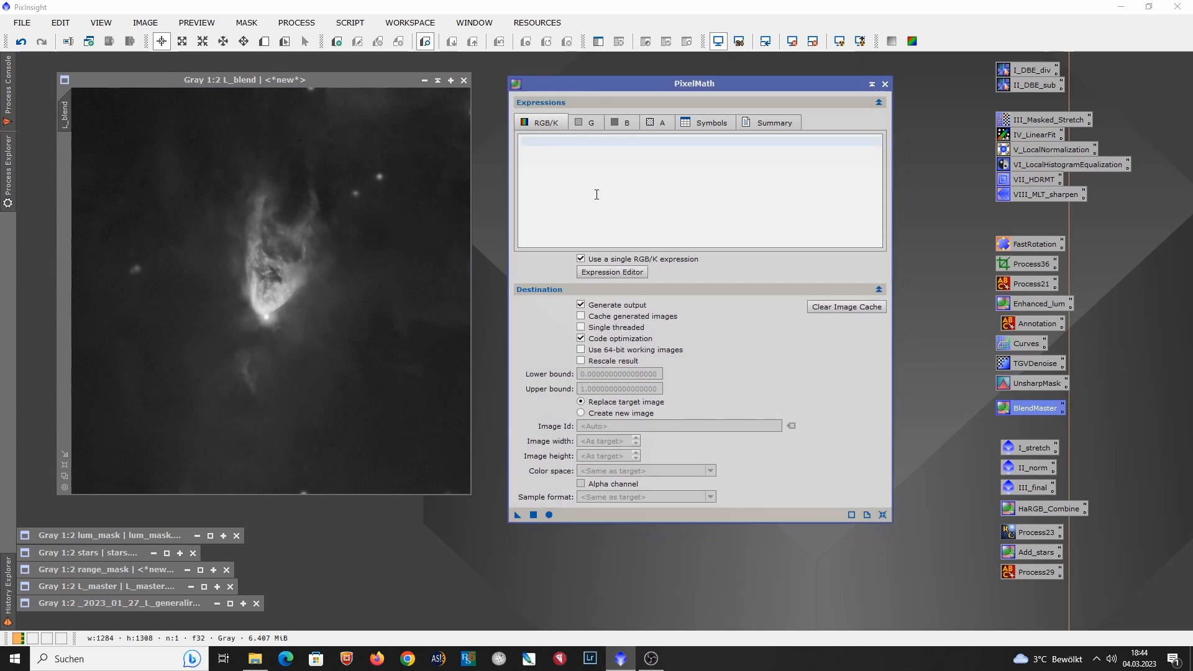
left_click(584, 148)
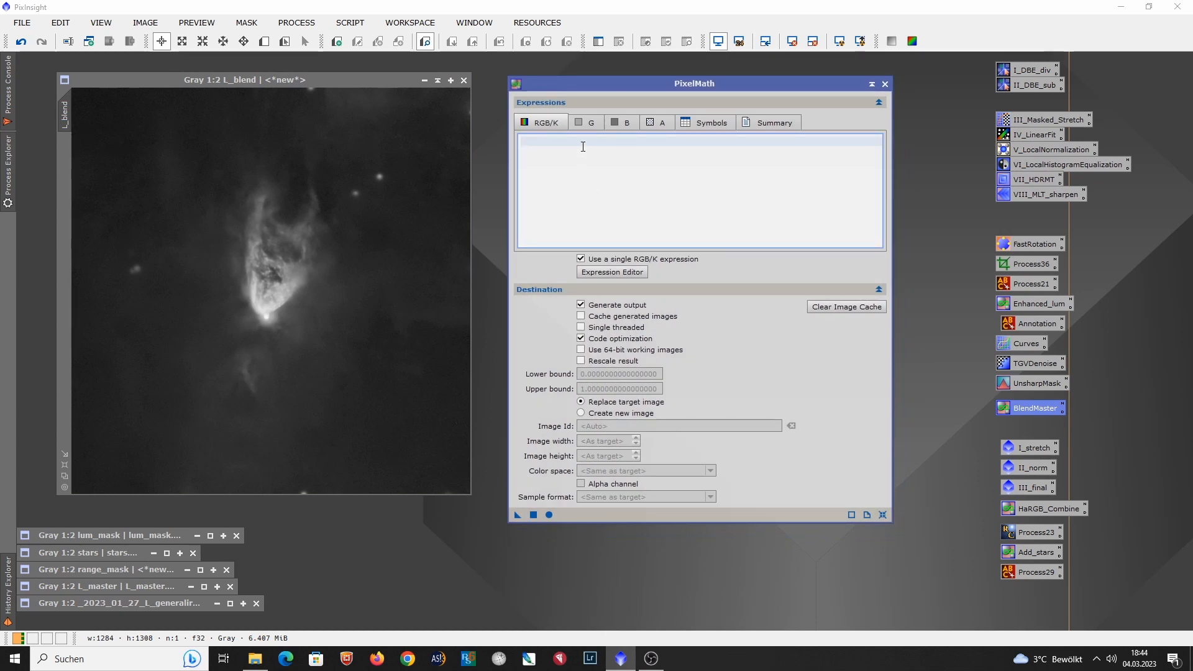
type("combine()")
key("Left")
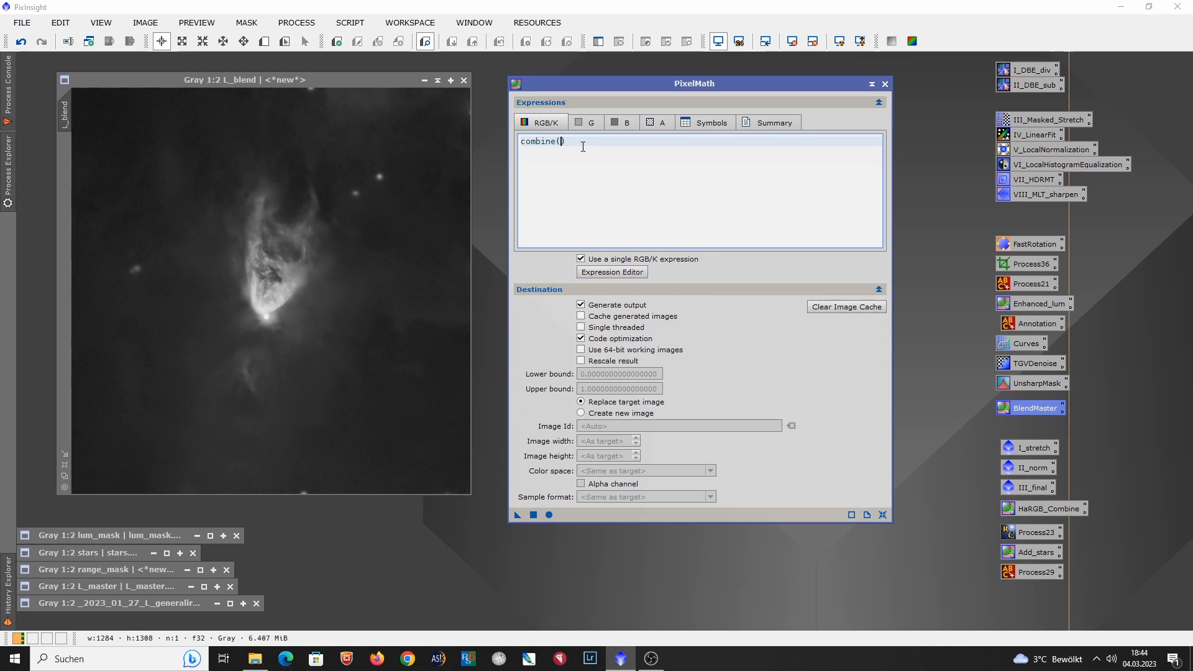
type("L_blend,")
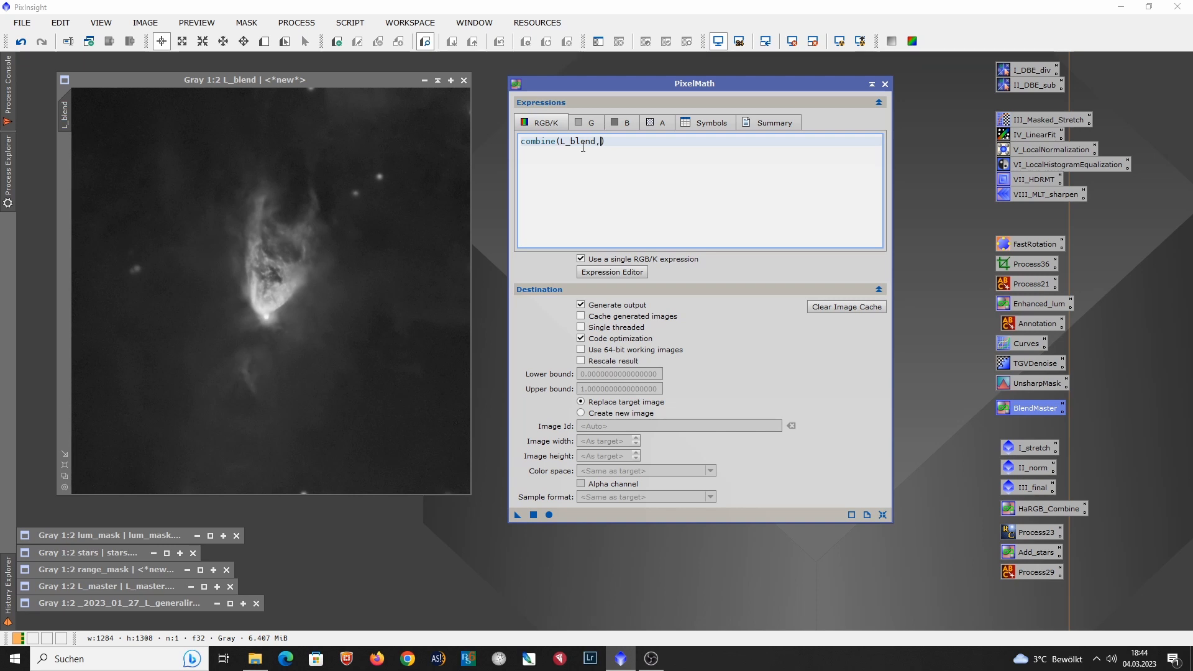
type("stars")
Step: Restore the collapsed stars image and reposition PixelMath so both the star field and the expression can be seen
double_click(88, 548)
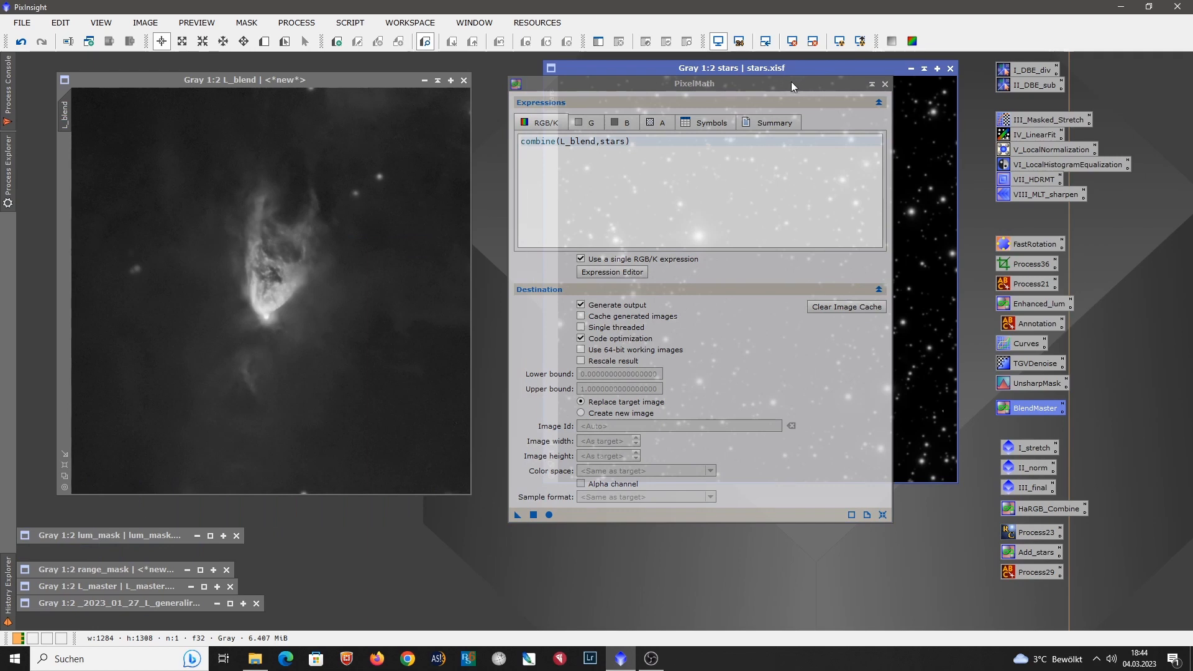
left_click_drag(785, 84, 1028, 126)
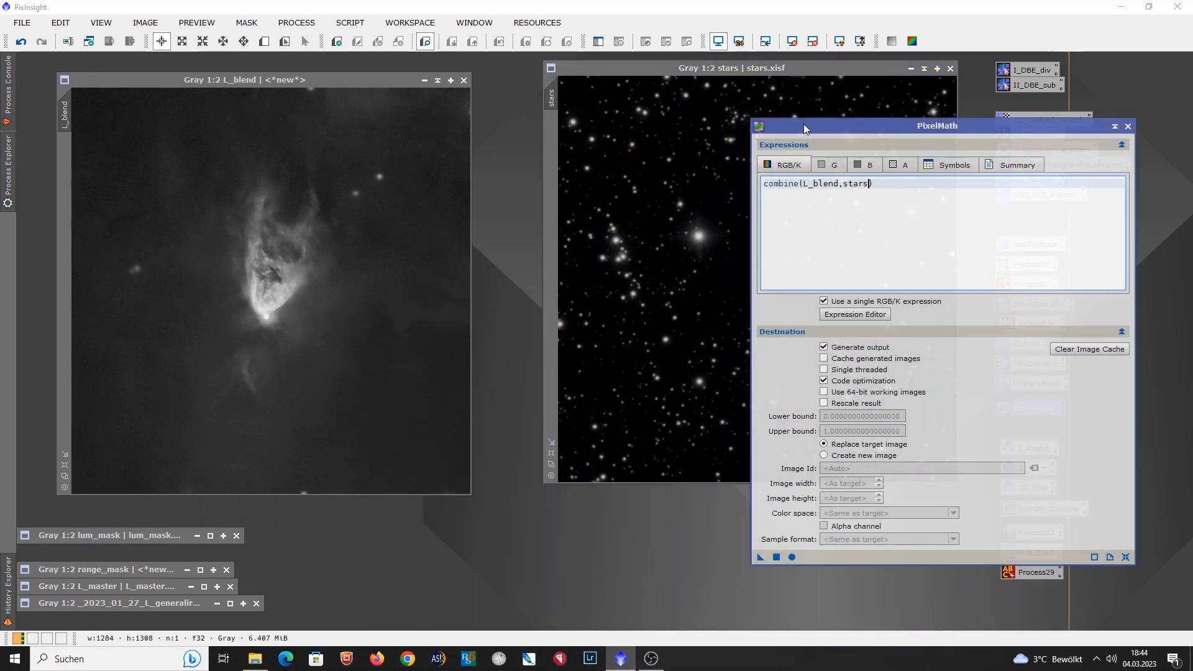
left_click_drag(804, 124, 583, 123)
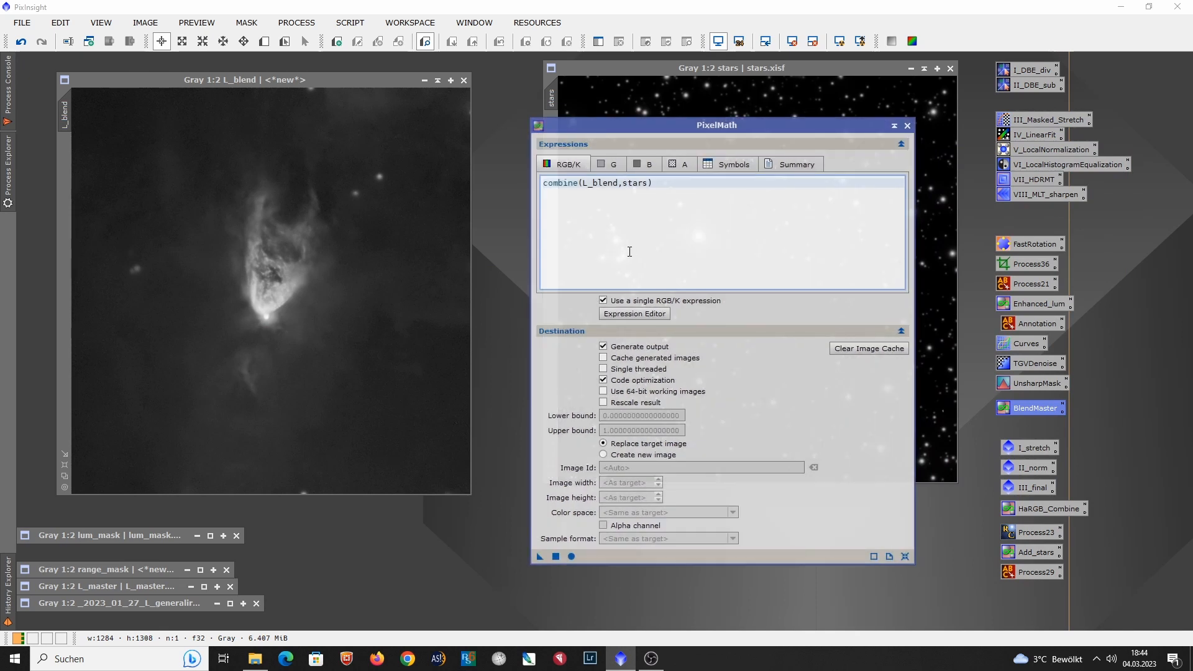
Step: Complete the expression as combine(L_blend,stars,op_screen()), run it to create a new image and bring the result into clear view
type(",")
key("BackSpace")
type("op_screen(")
left_click(619, 455)
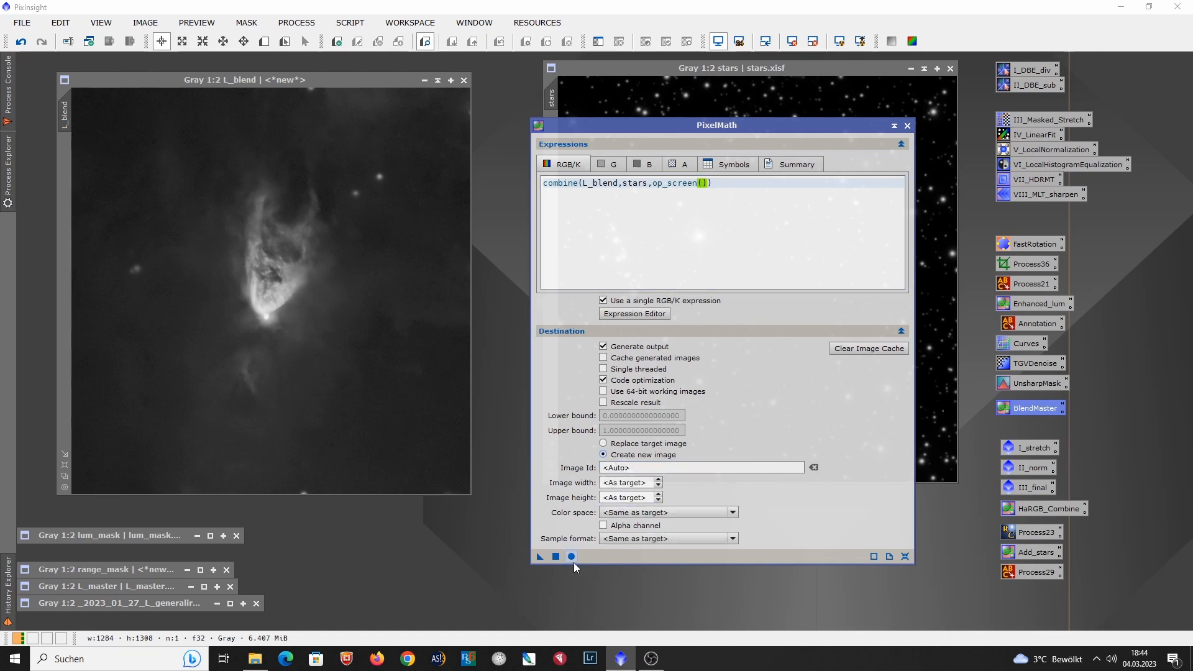
left_click(556, 557)
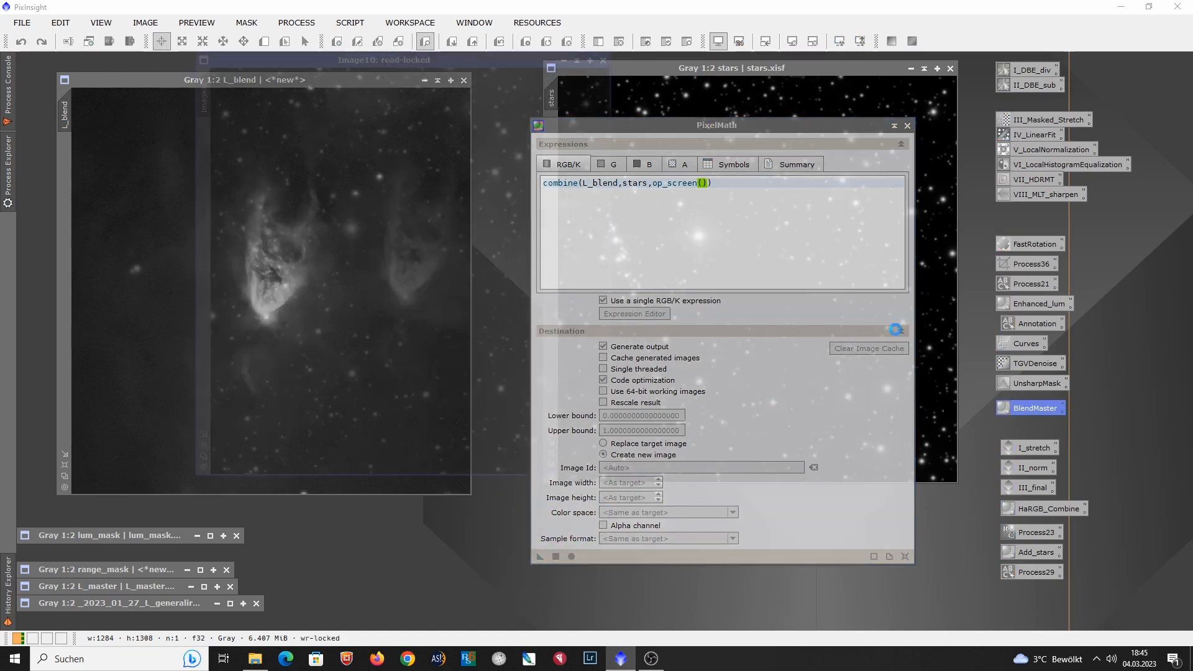
left_click_drag(583, 122, 839, 141)
left_click_drag(393, 58, 339, 126)
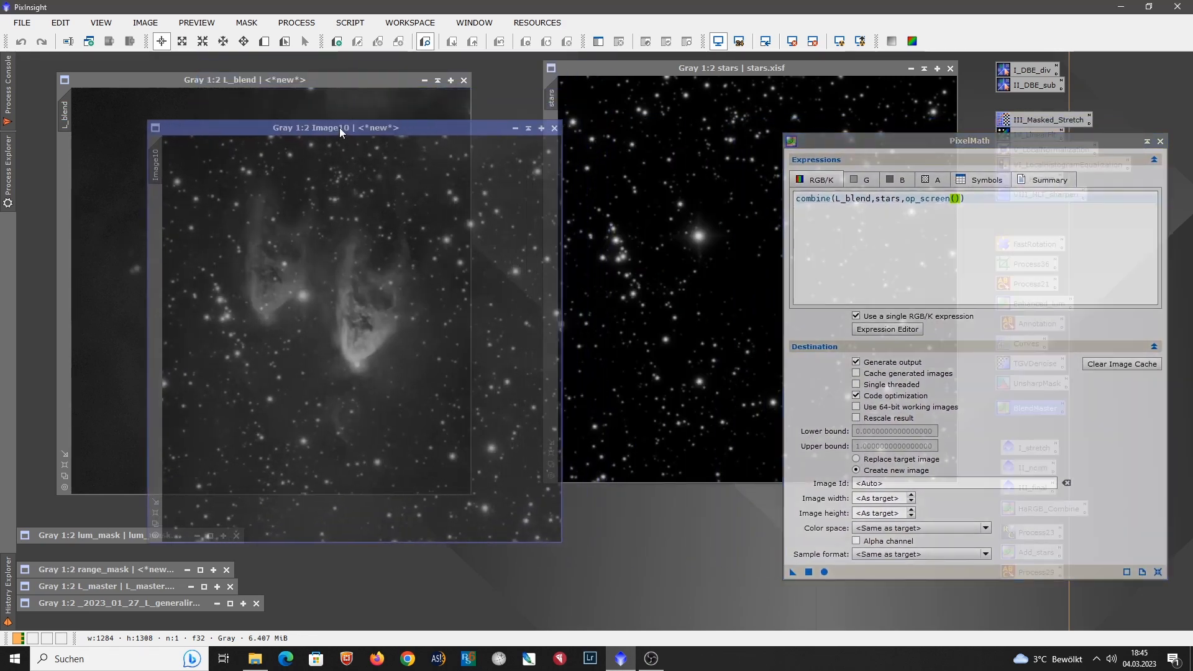
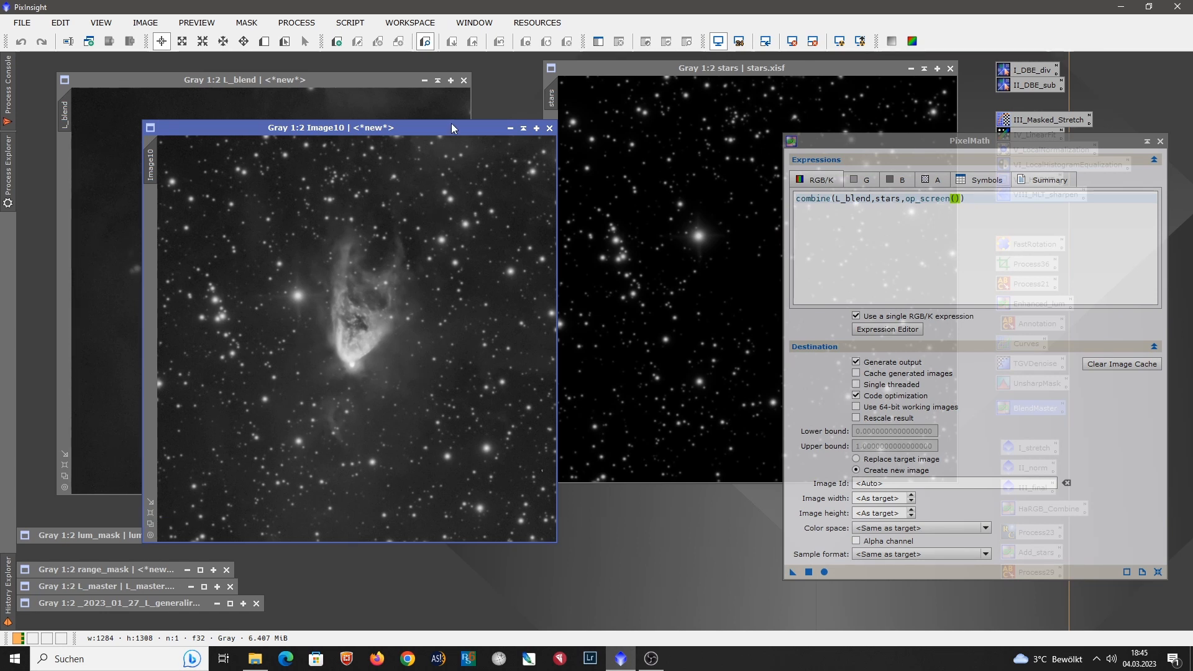
Step: Place the new star-combined image over L_blend and open the Blink process
left_click_drag(452, 129, 367, 77)
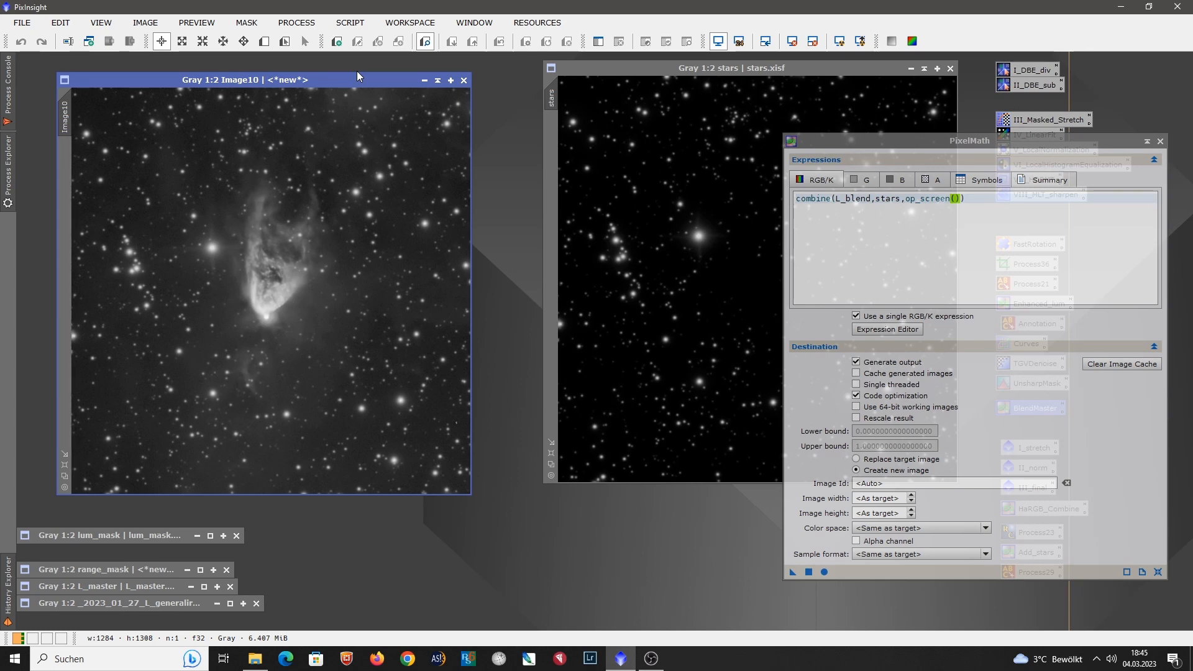
left_click(304, 22)
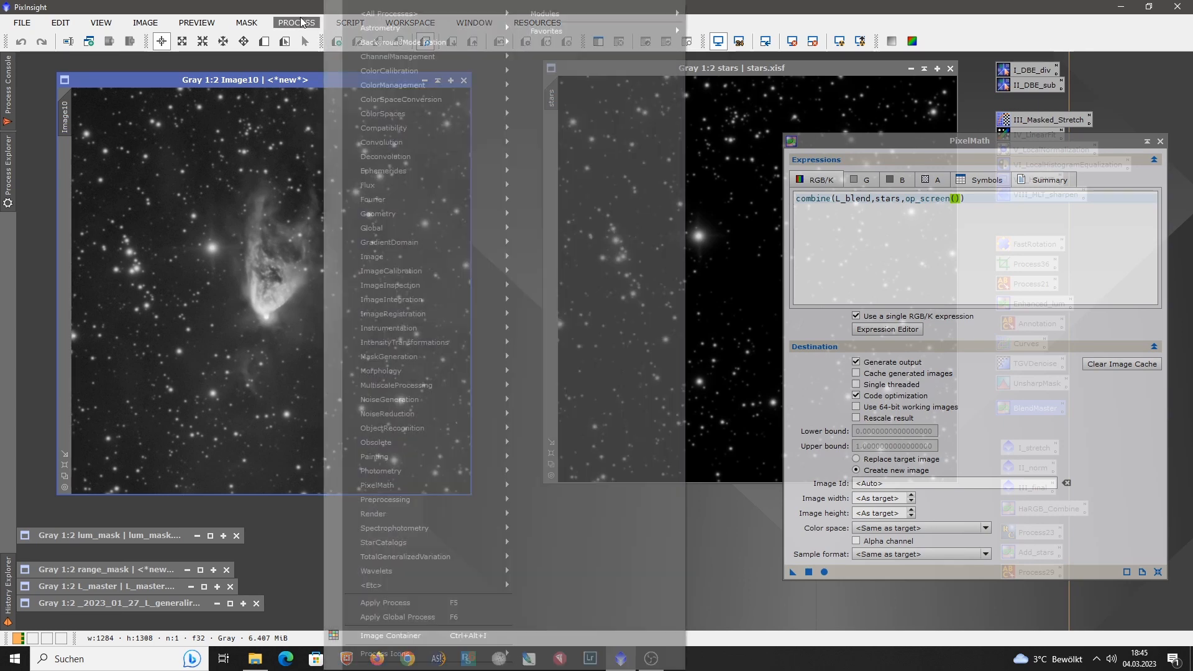
mouse_move(359, 17)
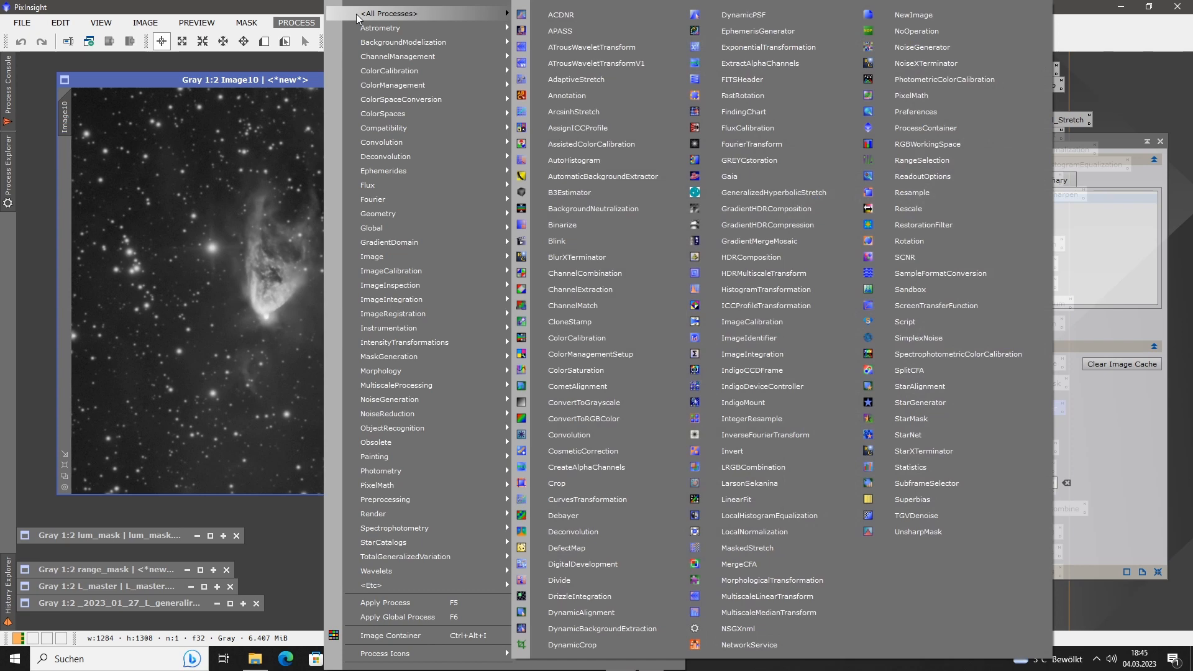
left_click(590, 241)
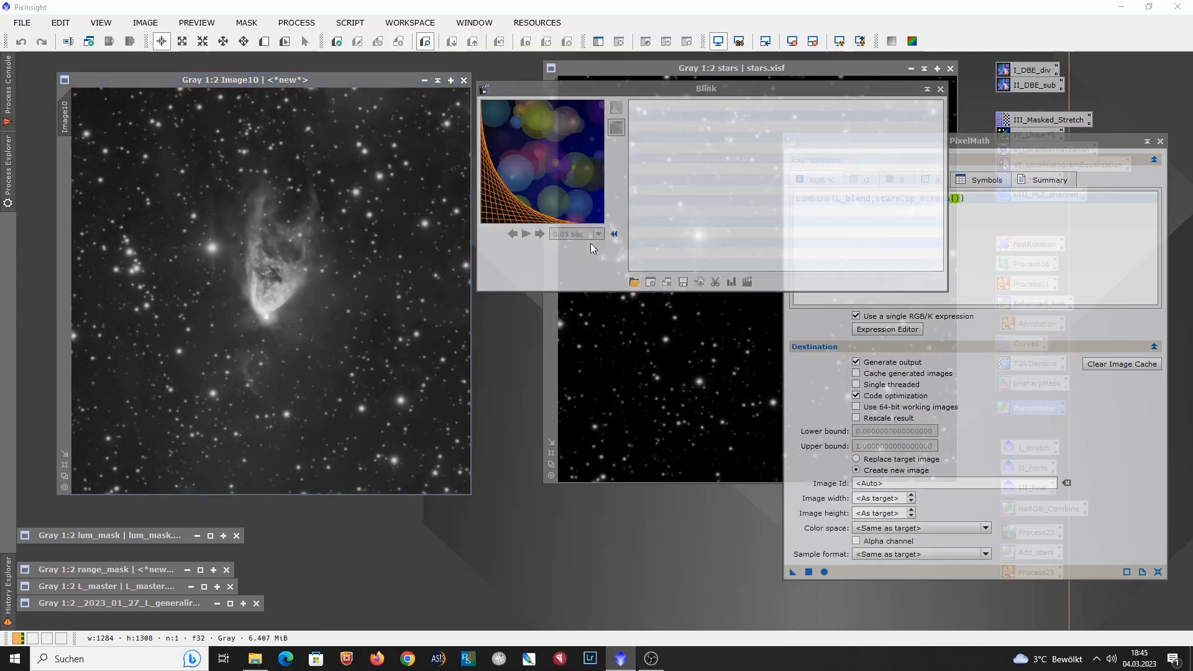
Step: Load all the final frames from the folder 05_final_bw/005_final into Blink
left_click(635, 284)
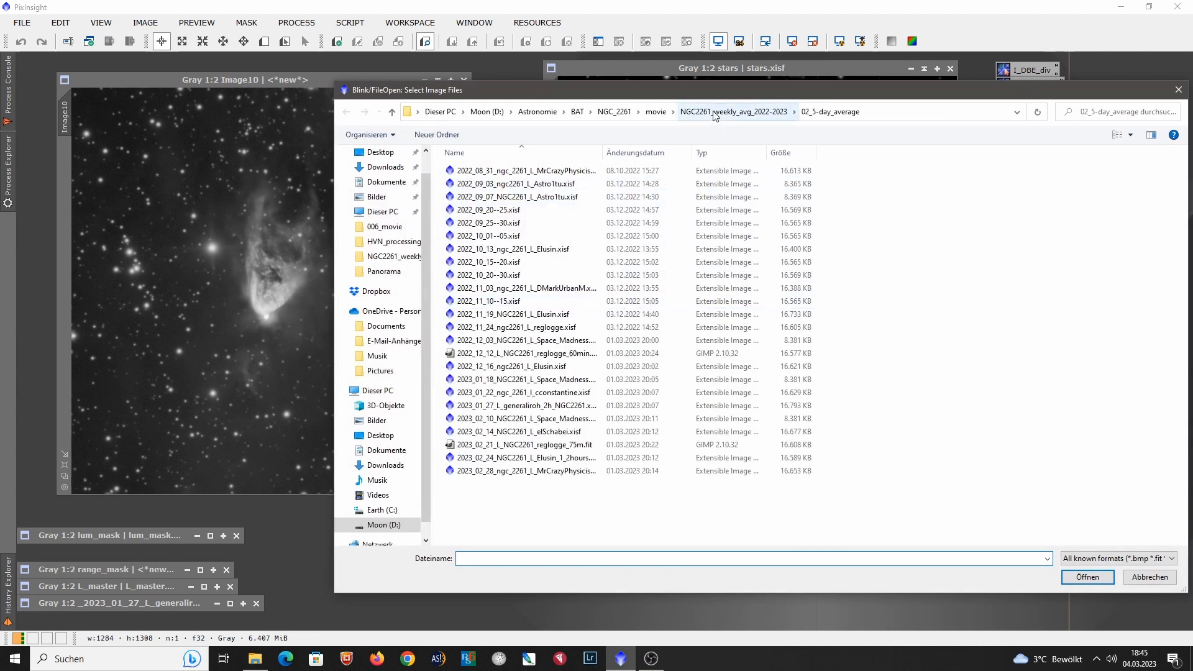
left_click(716, 116)
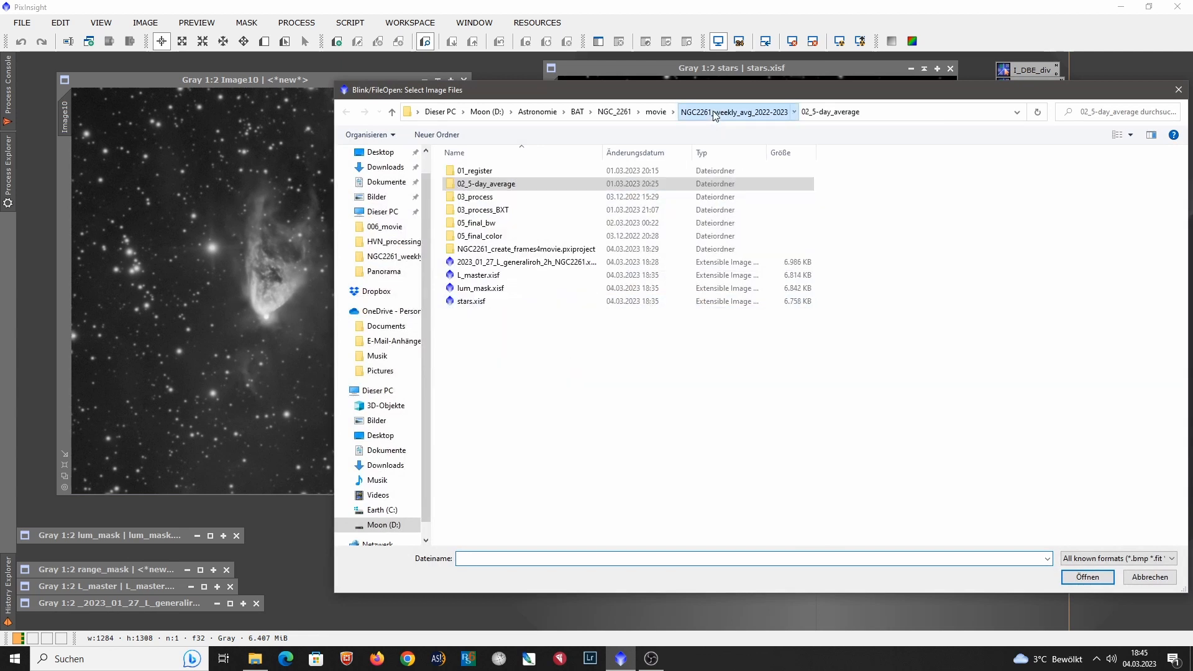
double_click(527, 228)
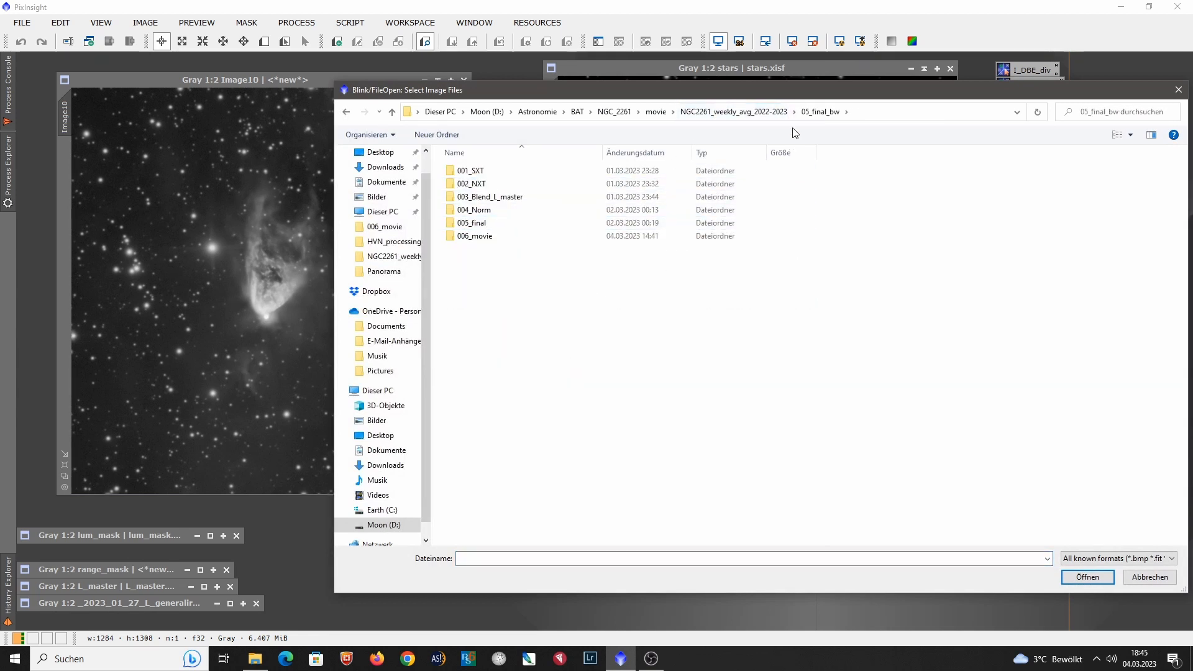
double_click(478, 223)
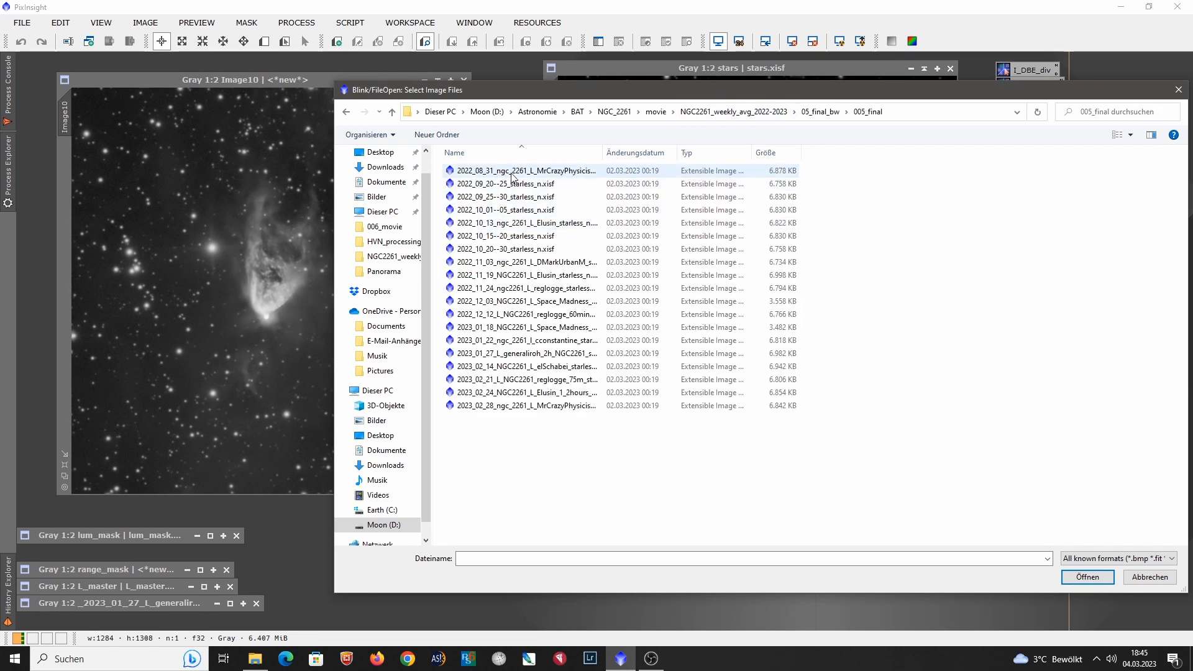
left_click(512, 172)
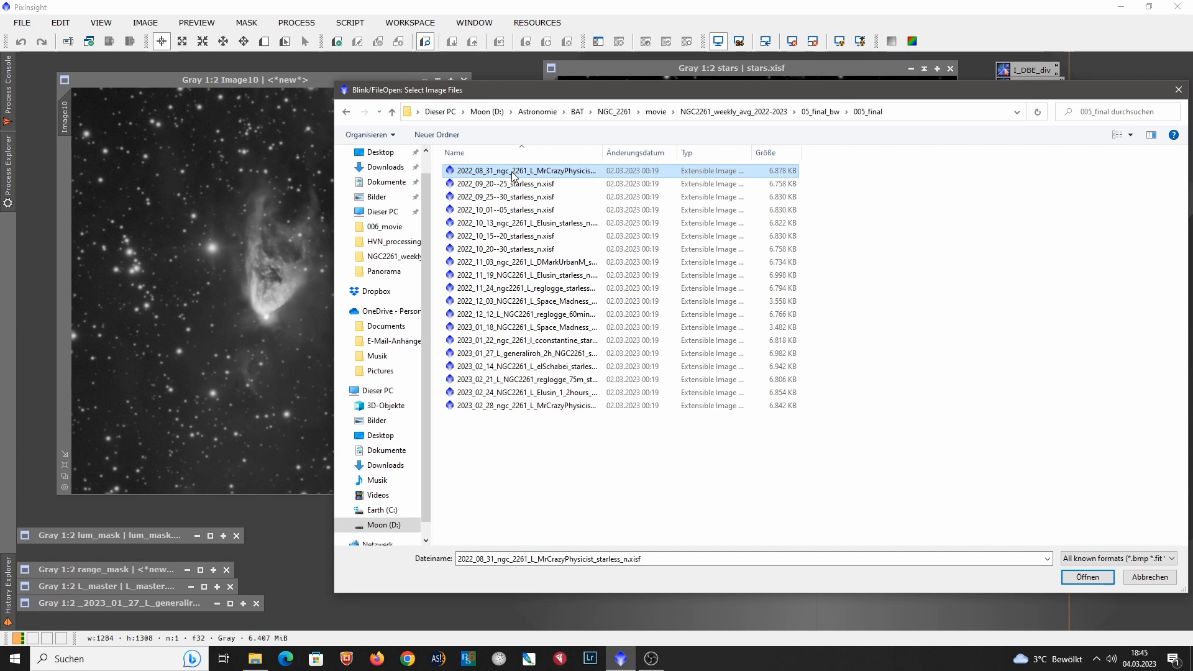
key("ctrl+a")
left_click(1074, 578)
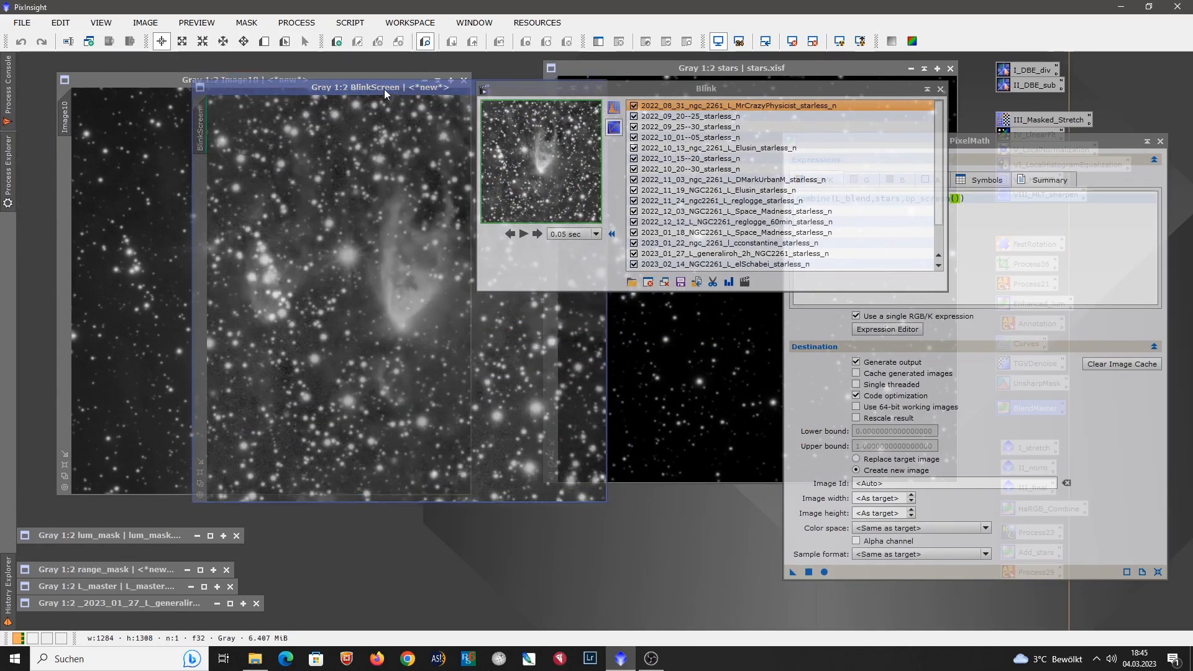
Step: Turn off the automatic screen stretch for the Blink frames, play the sequence while inspecting the nebula at 1:1 and 1:2, and stop playback
left_click_drag(438, 82, 279, 80)
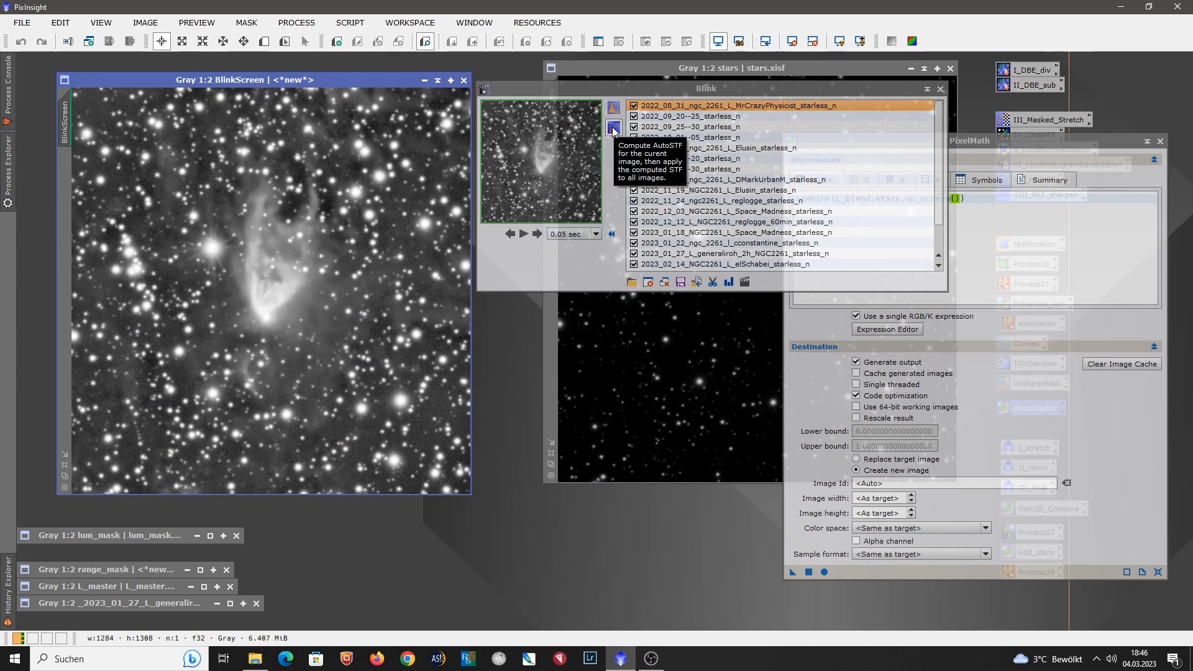
left_click(614, 128)
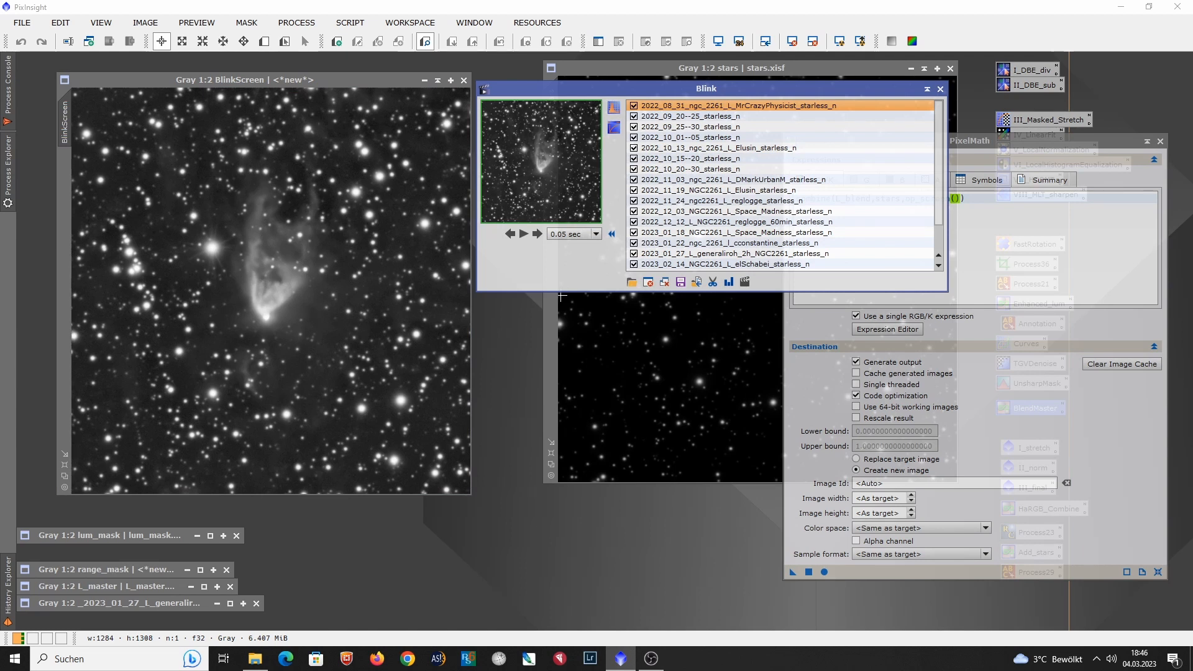
left_click(523, 233)
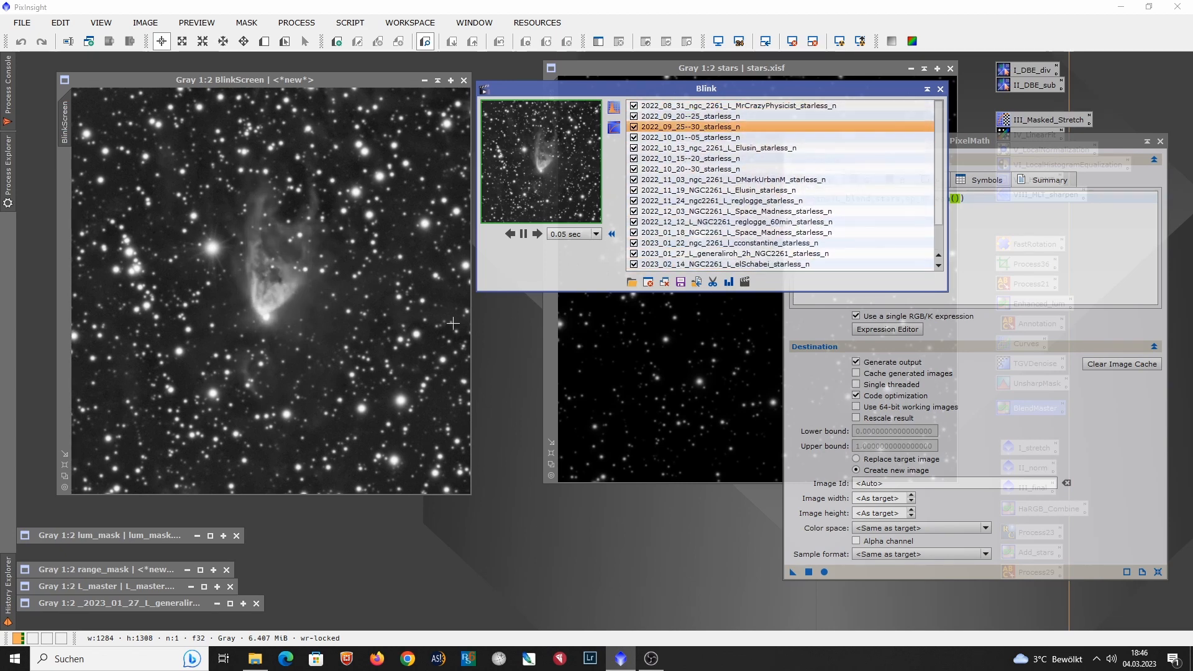
scroll(324, 338, "up", 1)
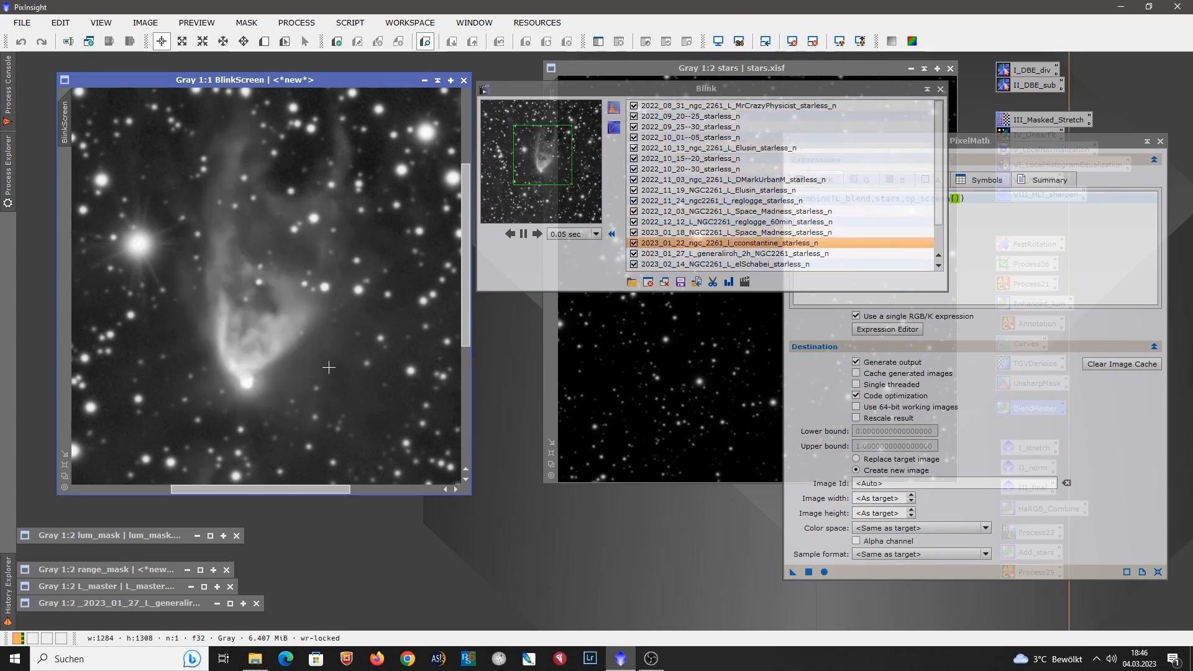
scroll(328, 367, "down", 1)
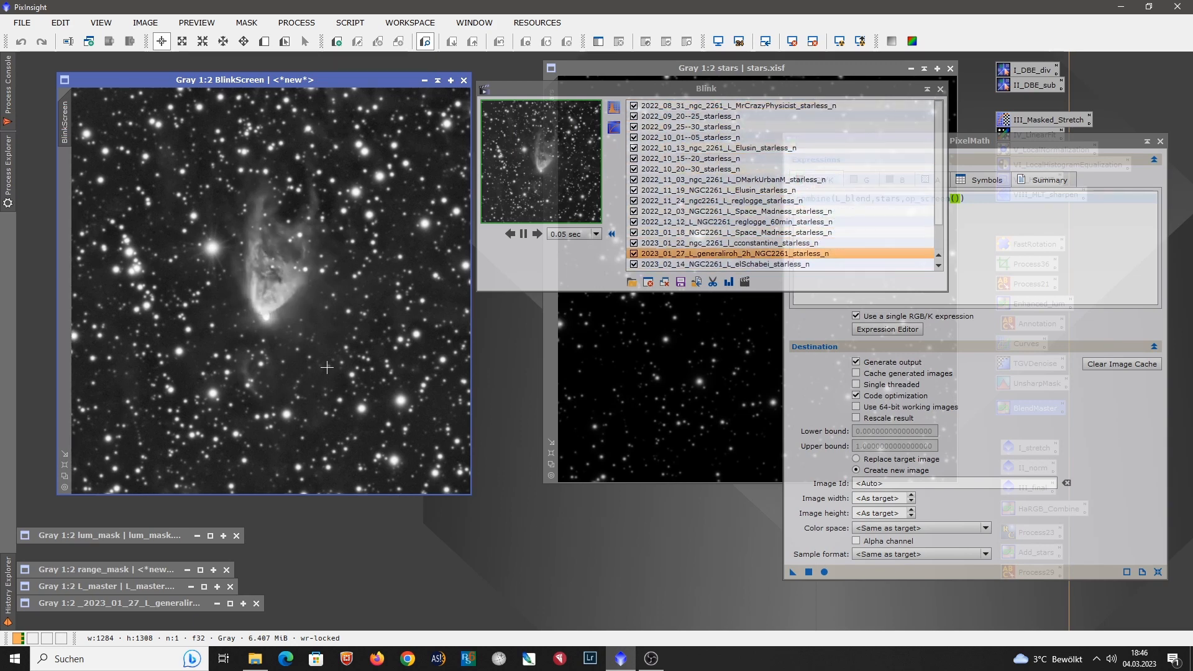
scroll(287, 283, "up", 1)
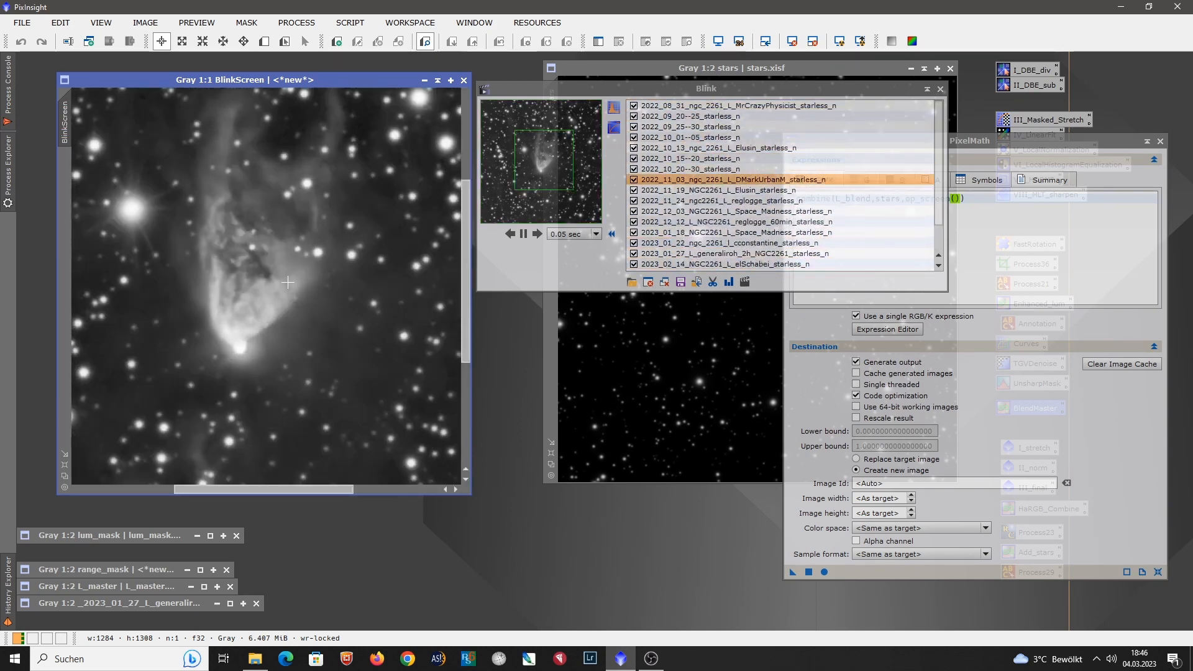
scroll(298, 332, "down", 1)
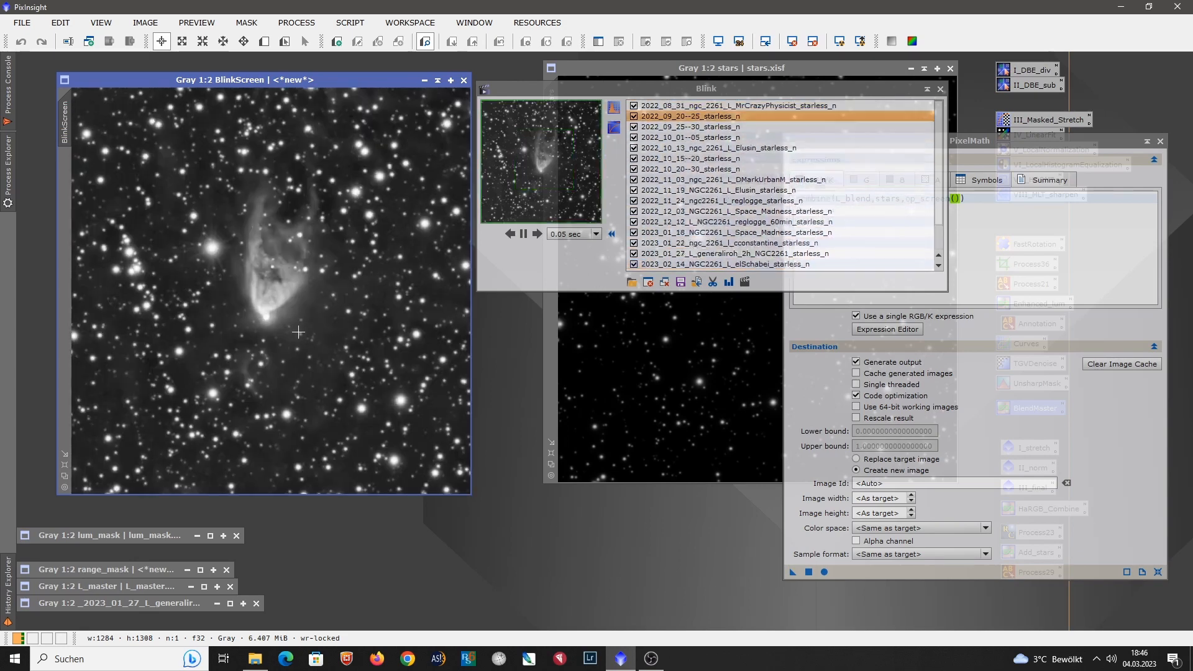
left_click(524, 234)
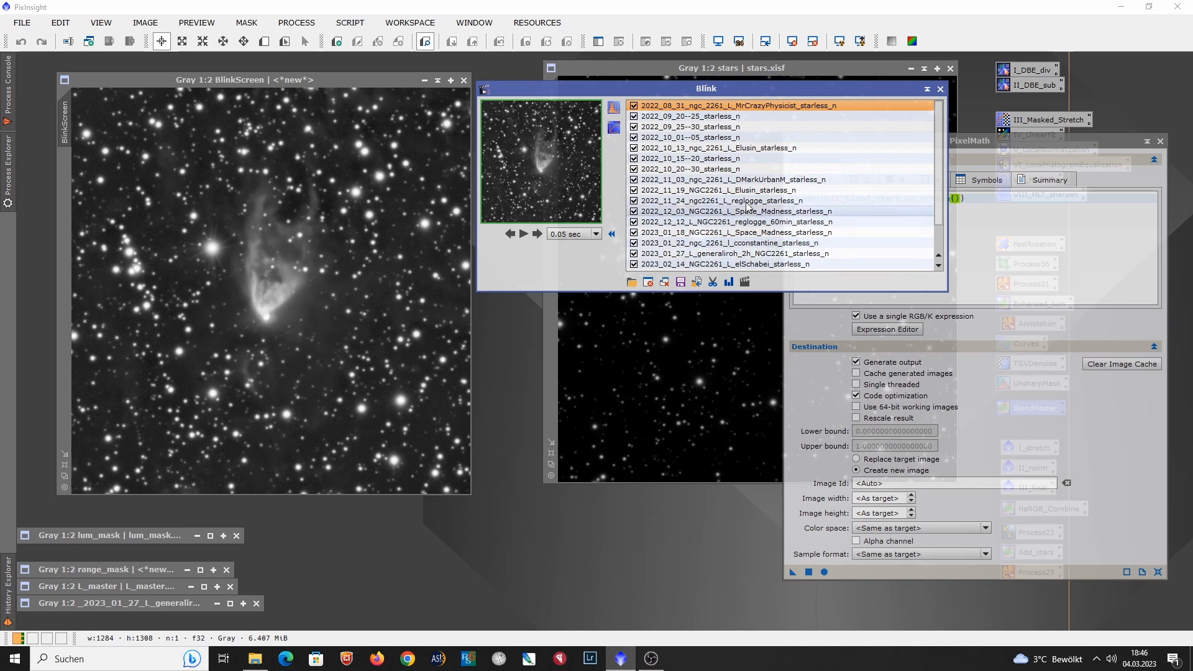
Step: Run Blink's Make Video with 05_final_bw/006_movie as the output directory and .png frames, and close the dialog
left_click(745, 284)
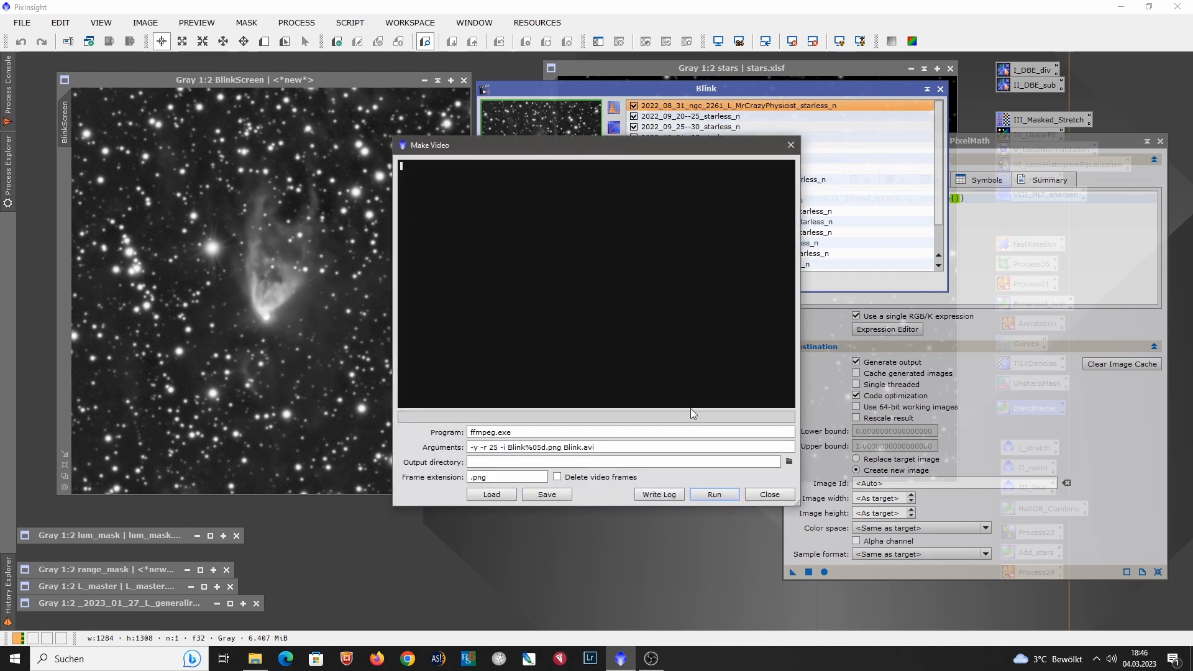
left_click_drag(601, 154, 500, 149)
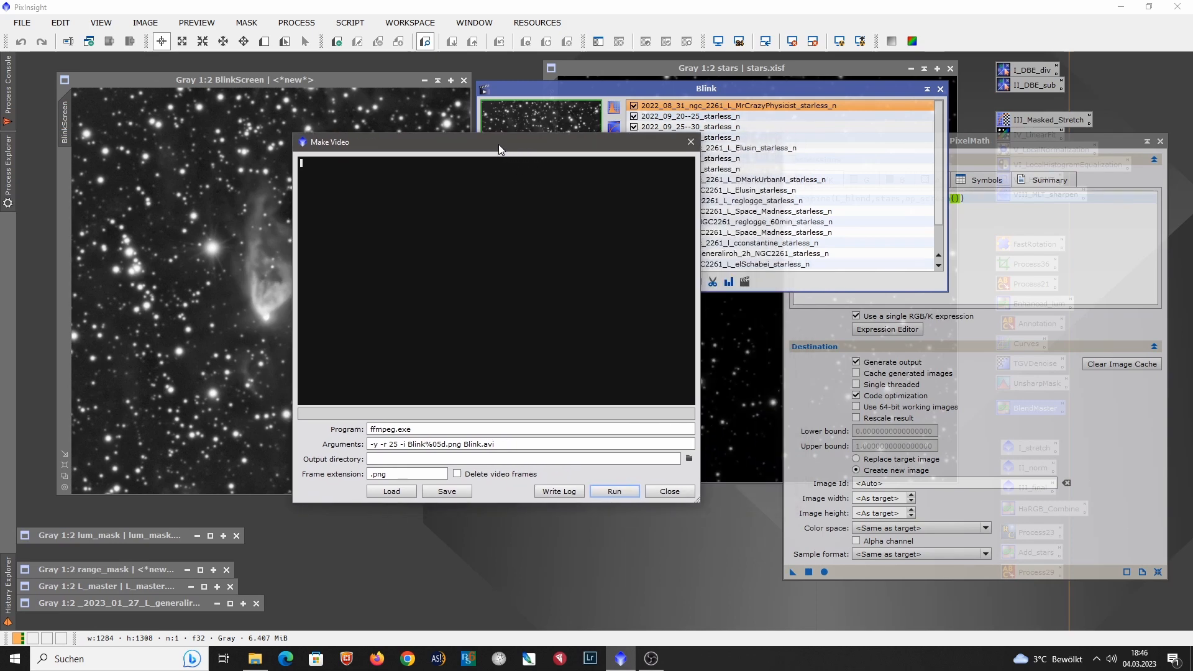
left_click(689, 459)
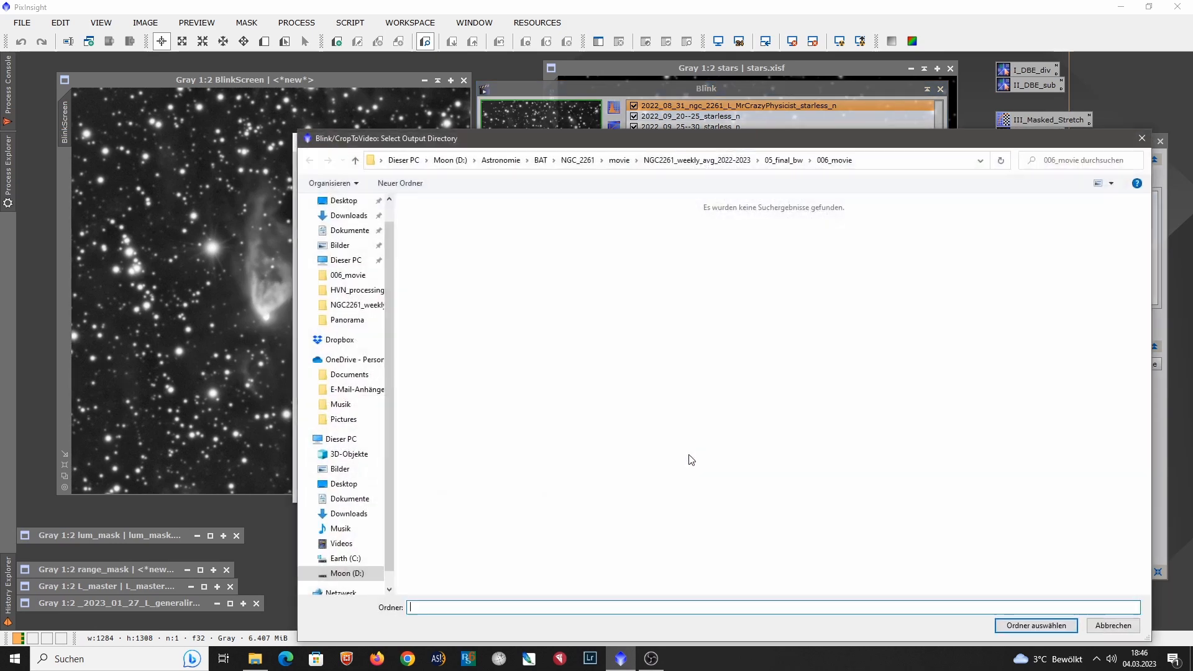
left_click(783, 158)
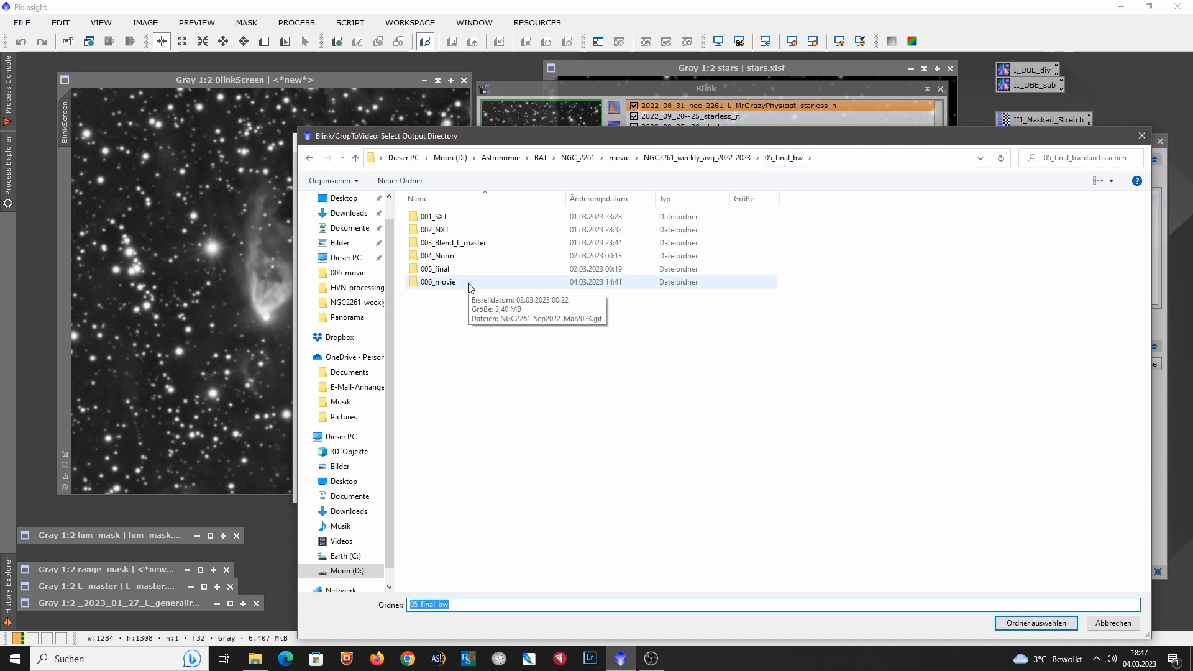
double_click(439, 282)
left_click(1009, 620)
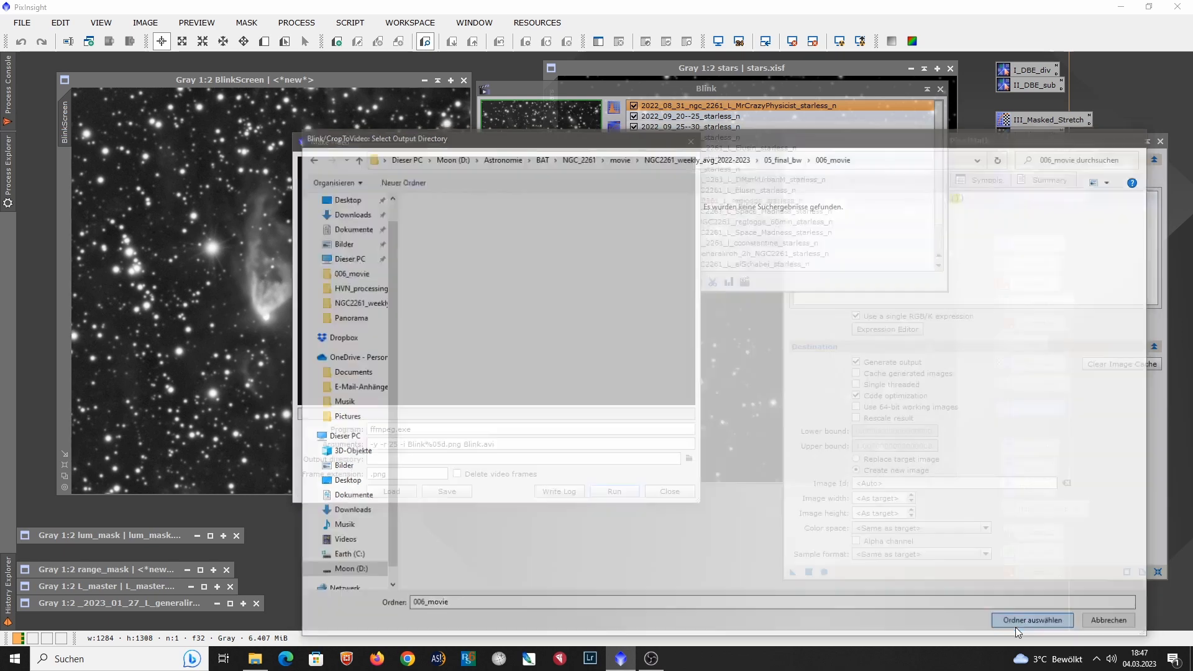
left_click(612, 491)
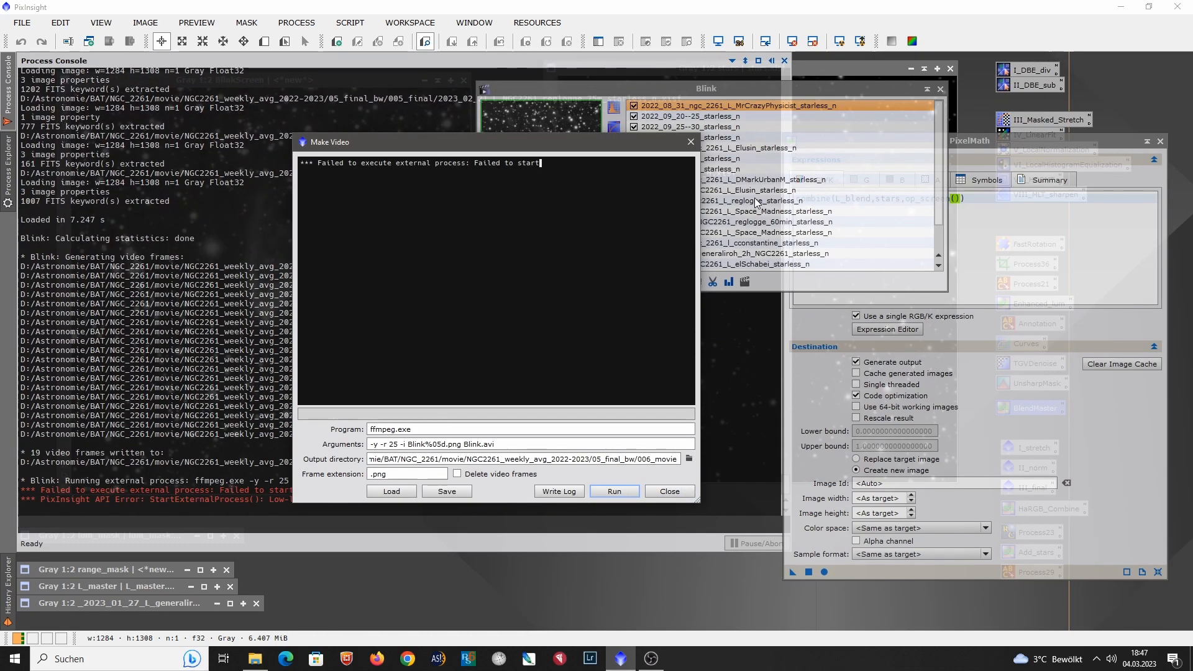
left_click_drag(592, 150, 754, 125)
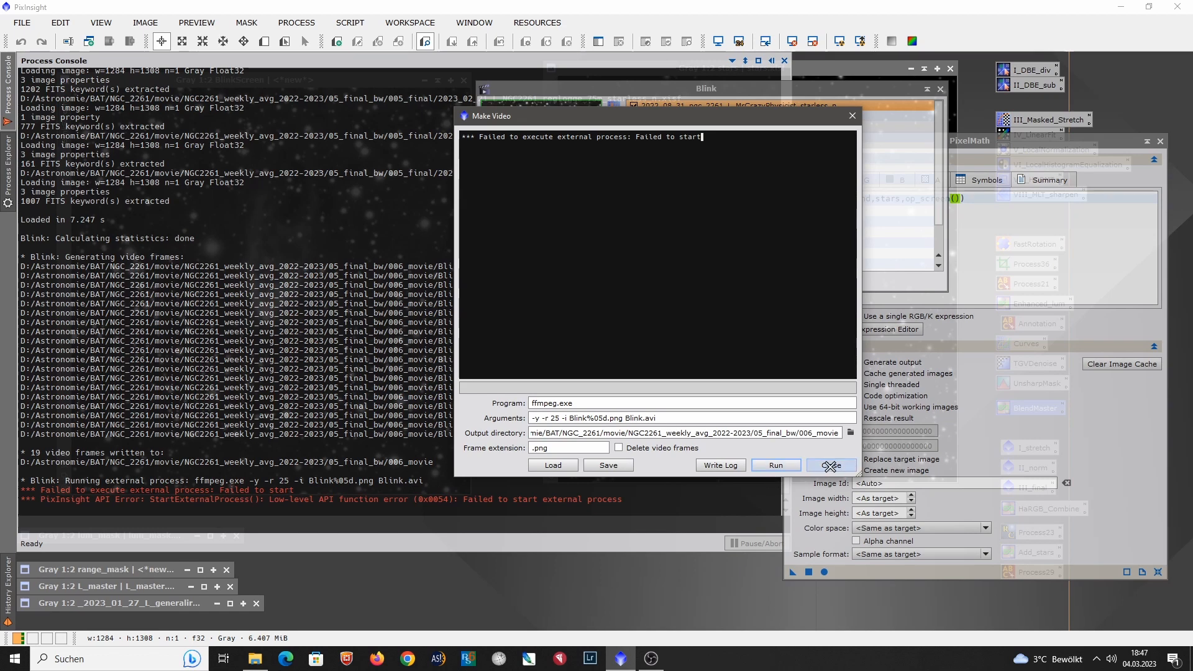
left_click(831, 466)
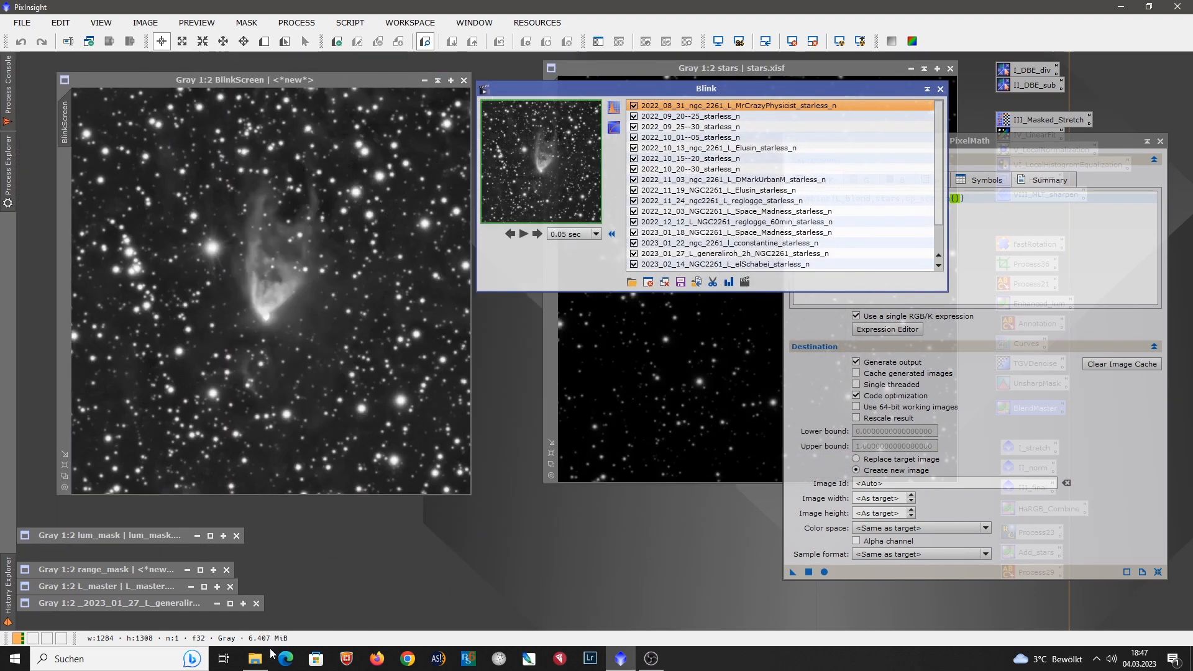
Step: Switch to File Explorer and open the folder NGC2261_weekly_avg_2022-2023/05_final_bw/006_movie
left_click(255, 659)
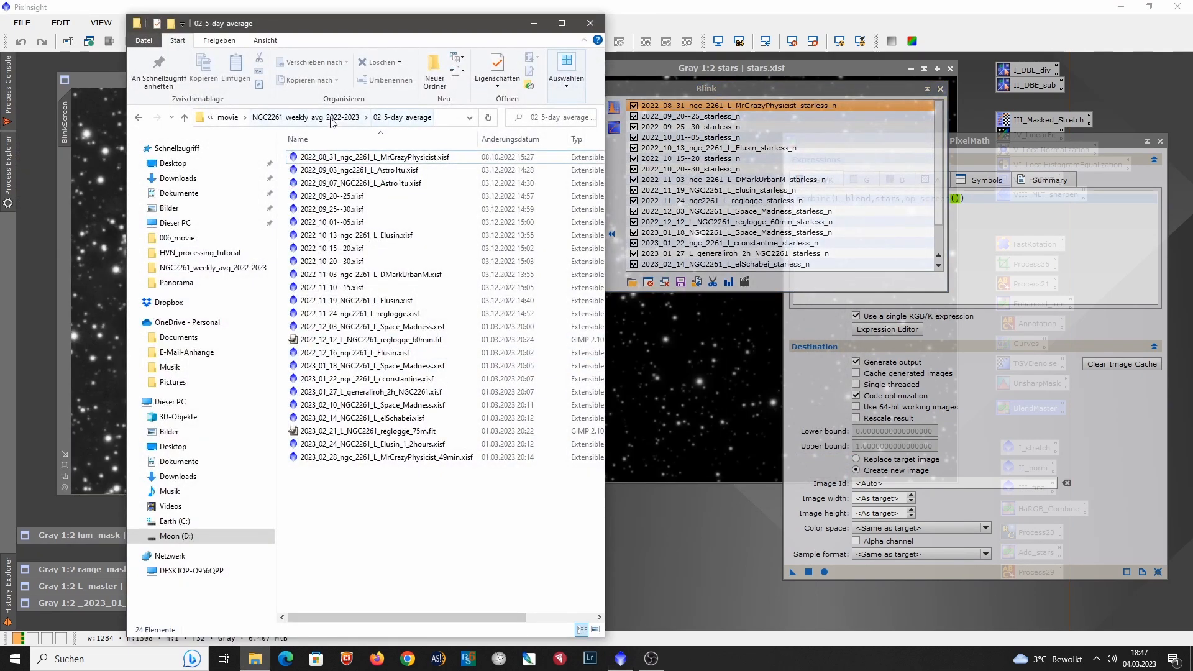
left_click(305, 117)
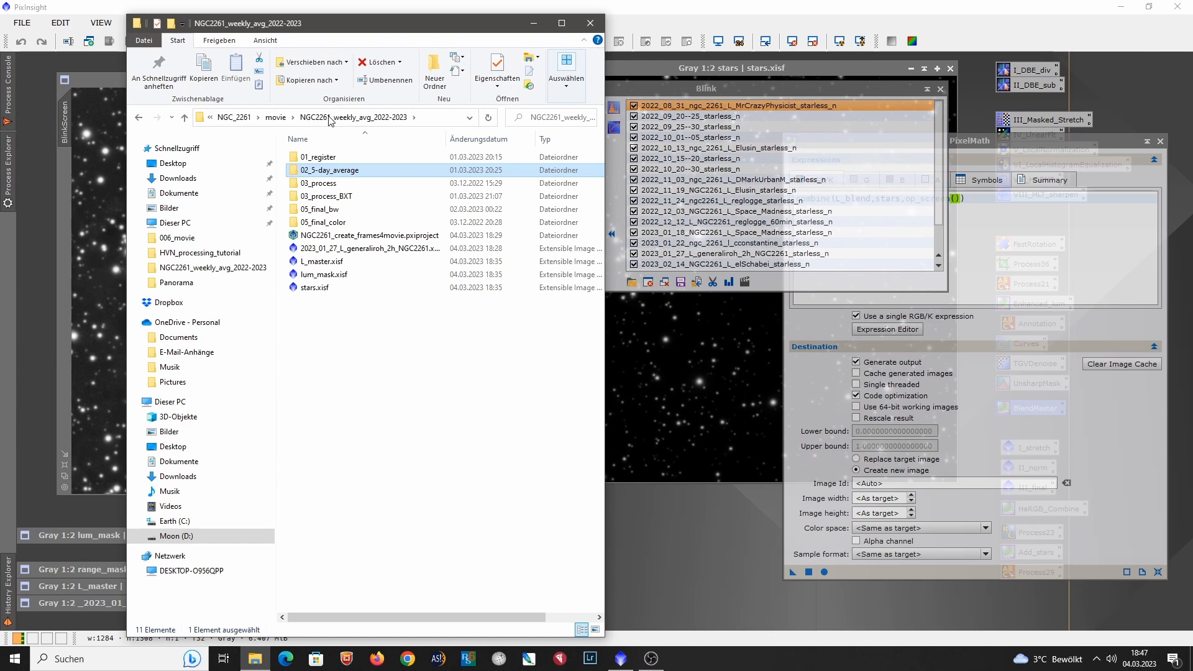
double_click(330, 211)
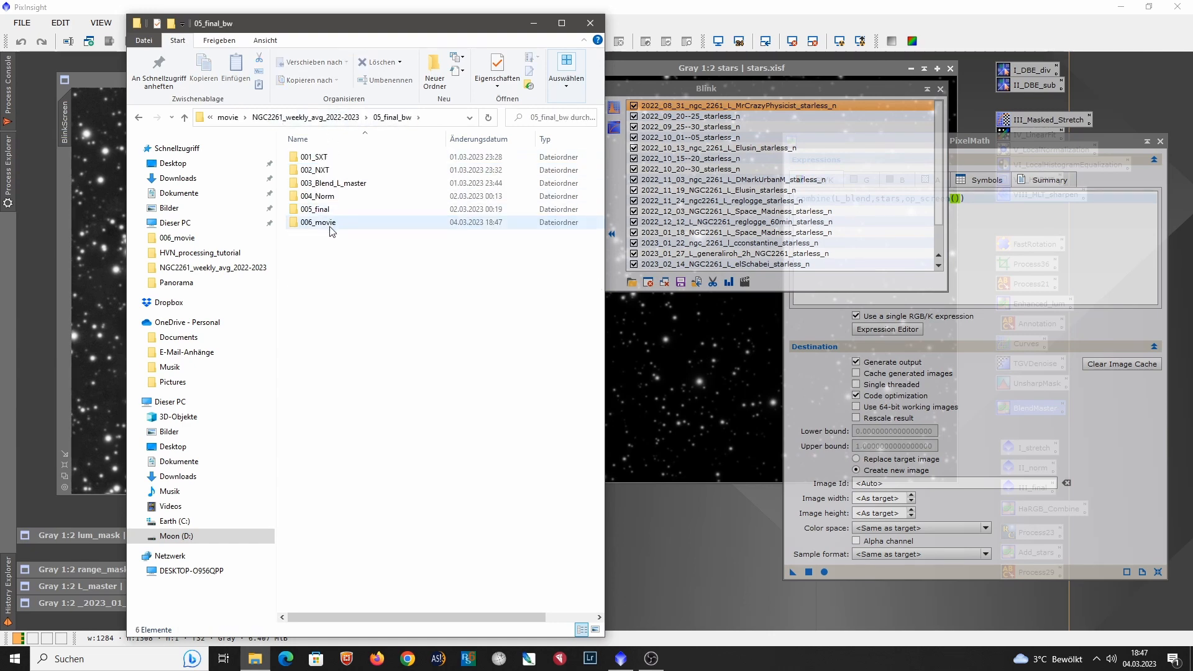
double_click(320, 223)
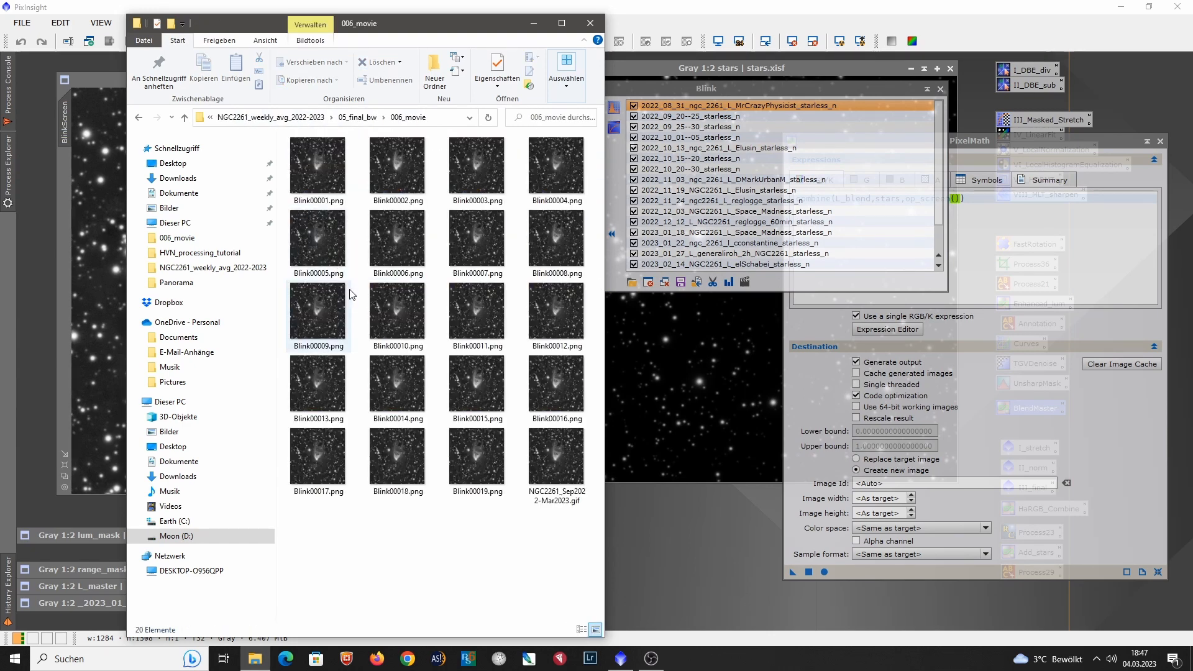
Step: Open Blink00001.png in the photo viewer, flip through the exported frames to check the nebula's changes, and close the viewer
double_click(317, 187)
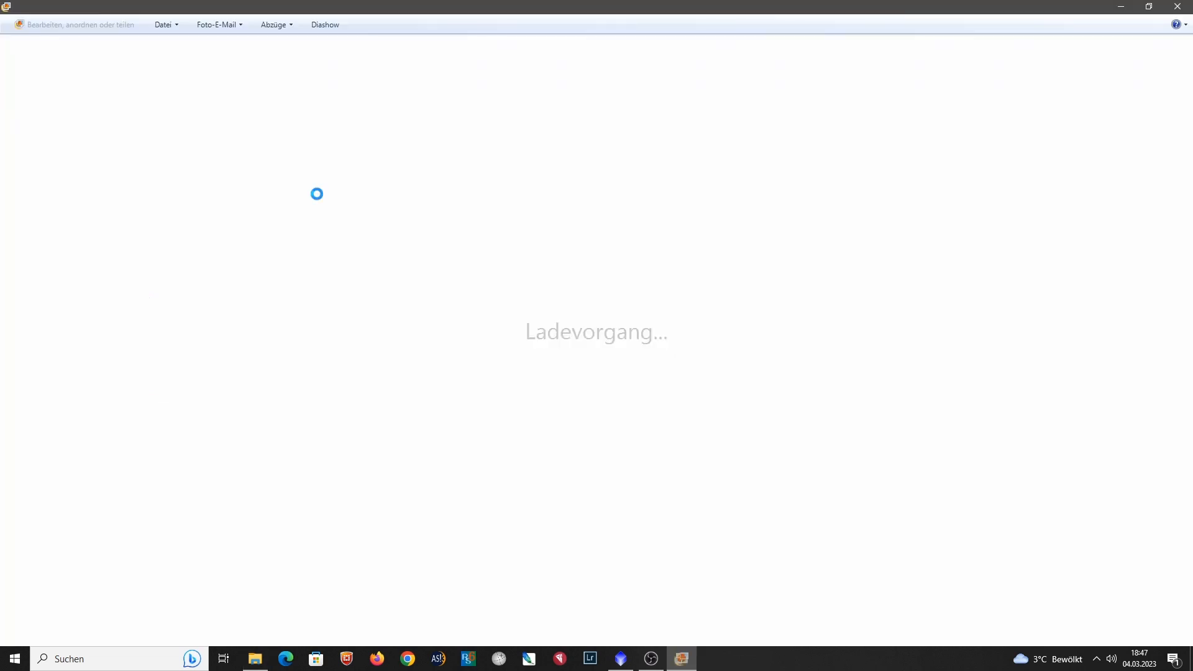
key("Right")
key("Right")
key("Right")
key("Right")
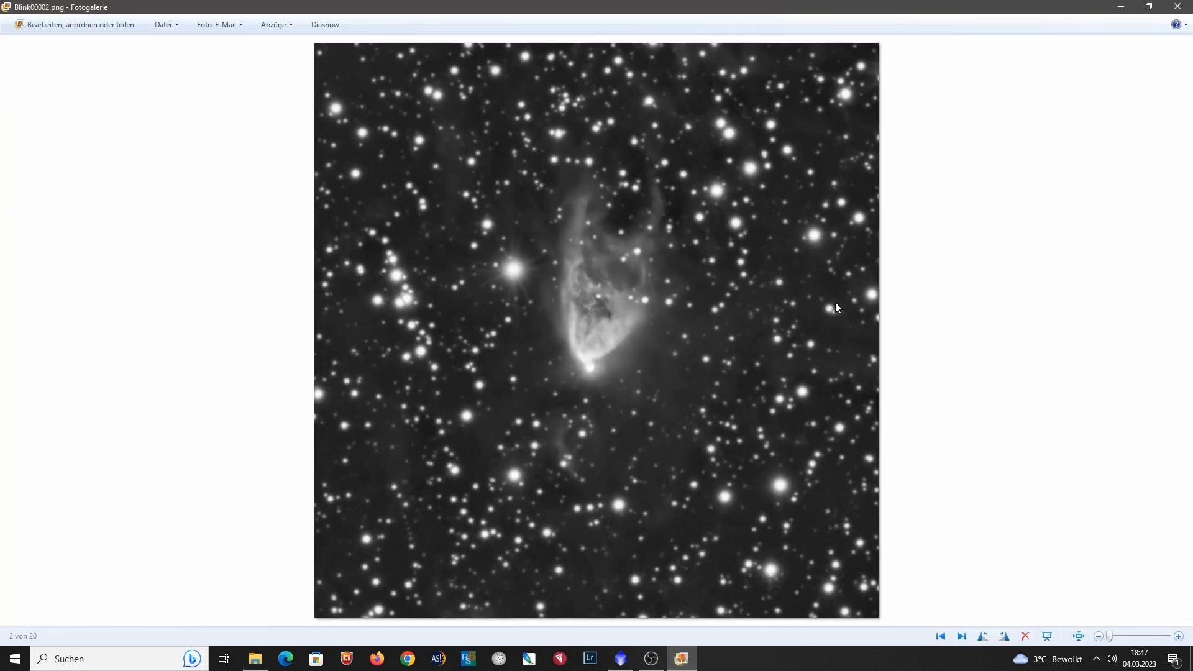
key("Right")
key("Right")
key("Right")
key("Right")
key("Right")
key("Right")
key("Right")
key("Right")
key("Right")
key("Right")
key("Right")
key("Right")
key("Right")
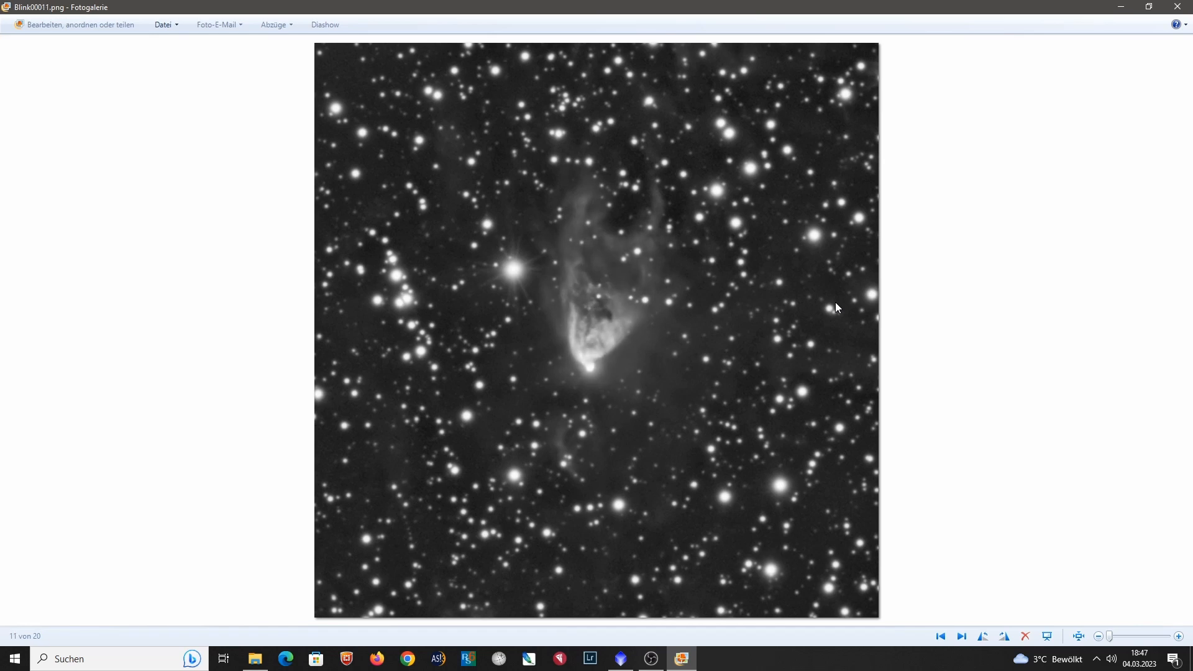
key("Right")
key("Right")
key("Right")
key("Right")
key("Right")
key("Right")
key("Right")
key("Right")
key("Right")
key("Right")
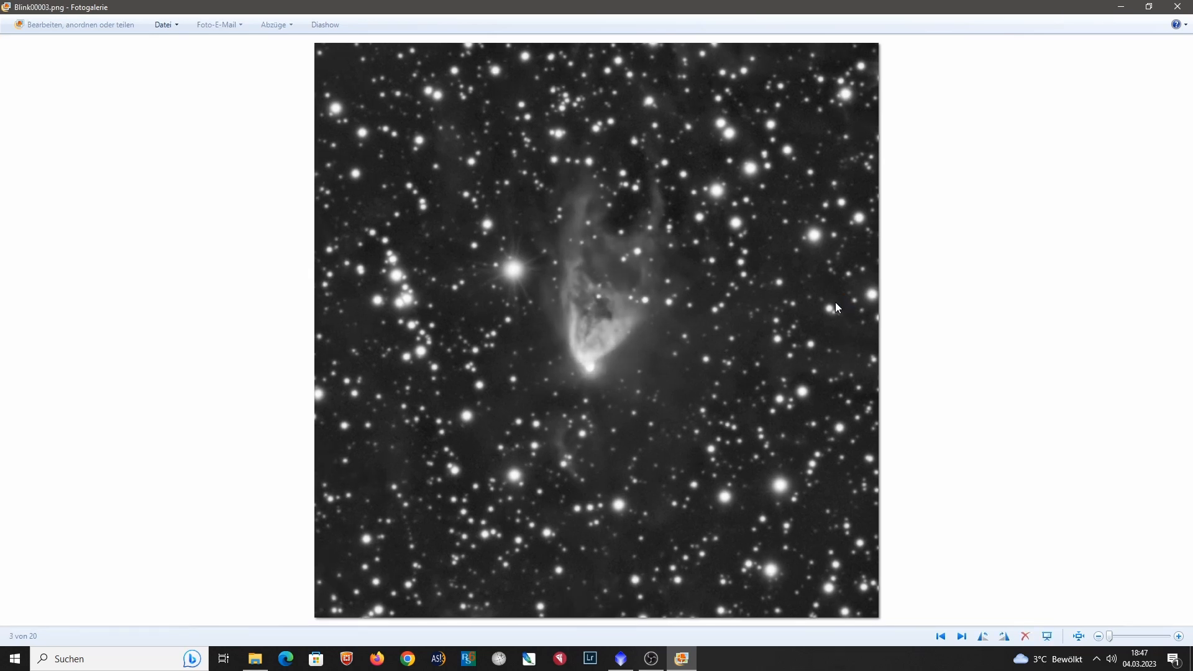
left_click(1190, 5)
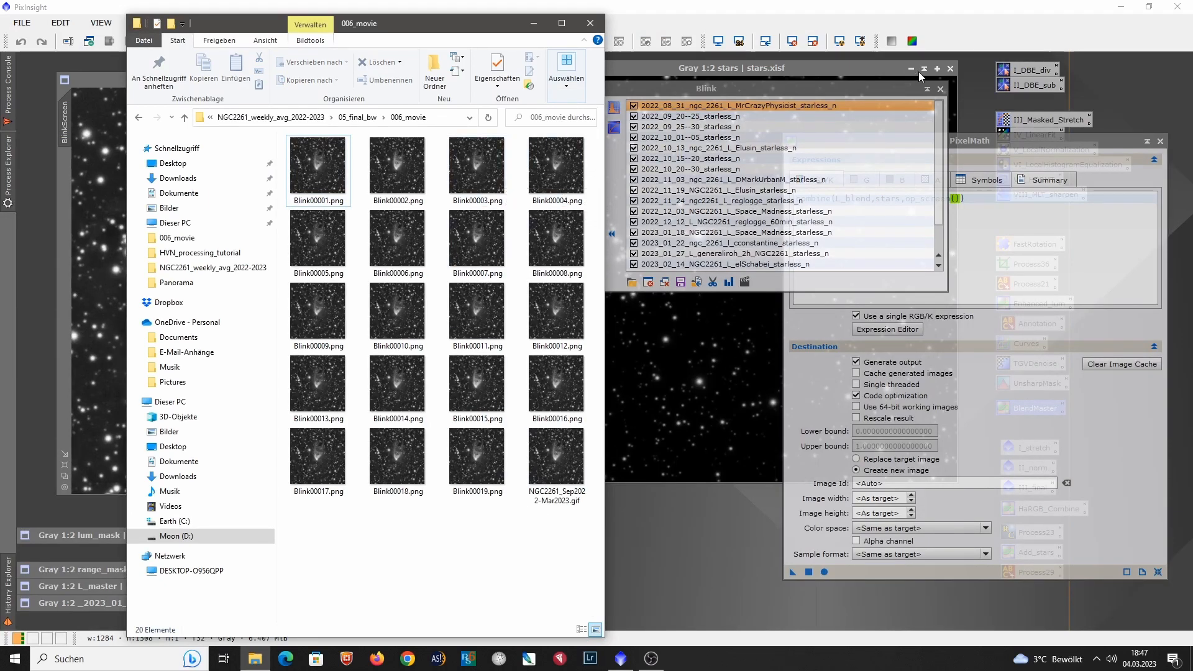
Step: Minimize PixInsight, move the 006_movie folder window aside to uncover the desktop shortcuts, and launch PIPP
left_click(1122, 9)
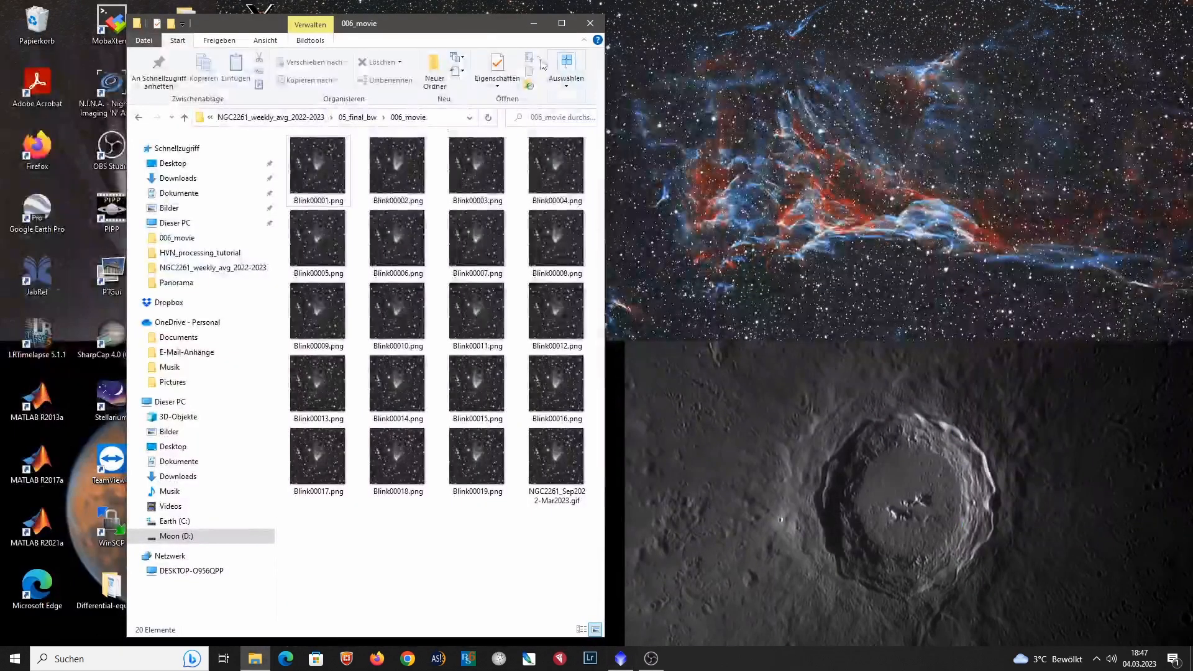
left_click_drag(478, 29, 961, 18)
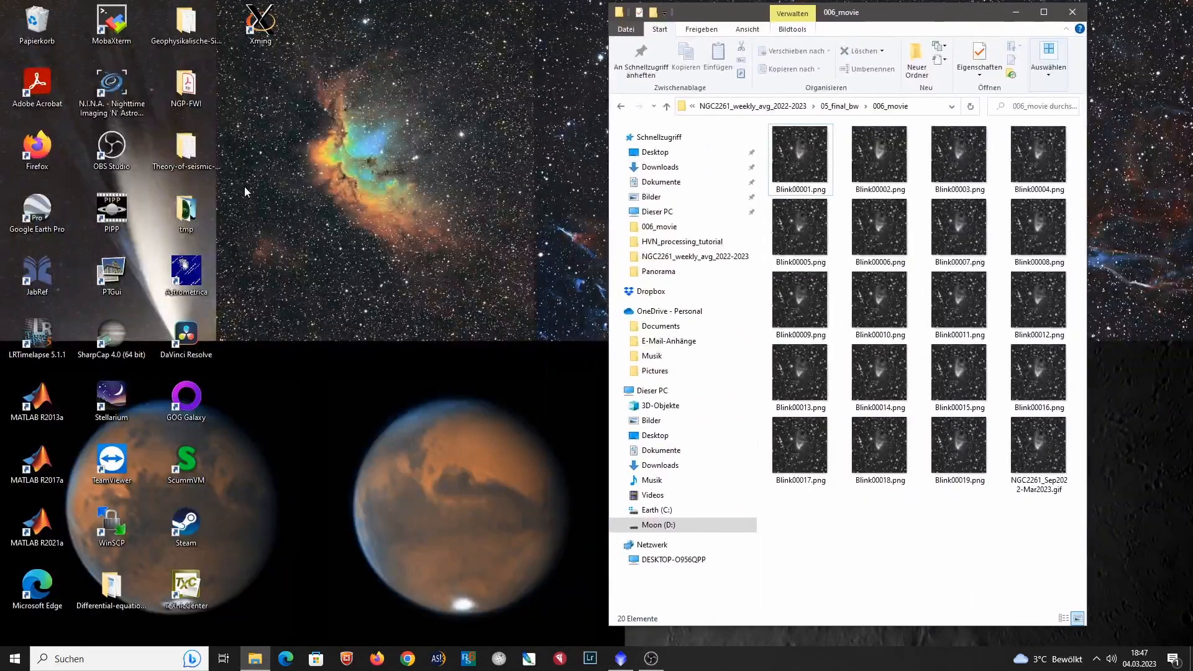
left_click(95, 223)
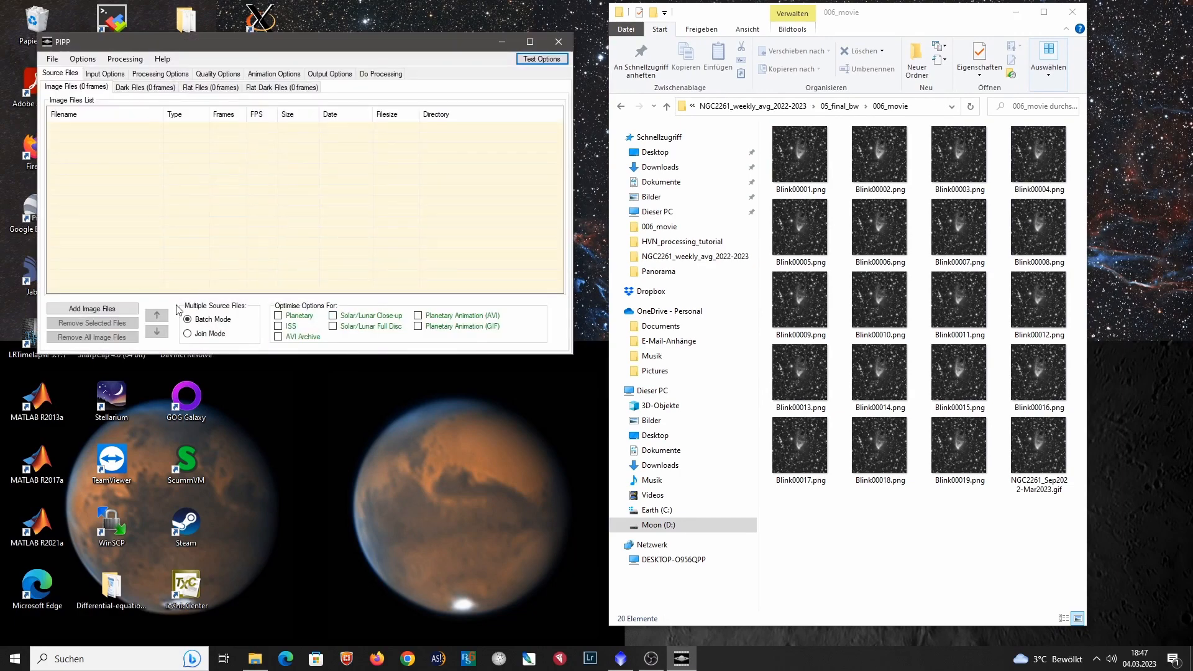
Step: Add all Blink PNG frames from 006_movie as source images, accept Join Mode, and move the output frame preview below the main window
left_click(130, 309)
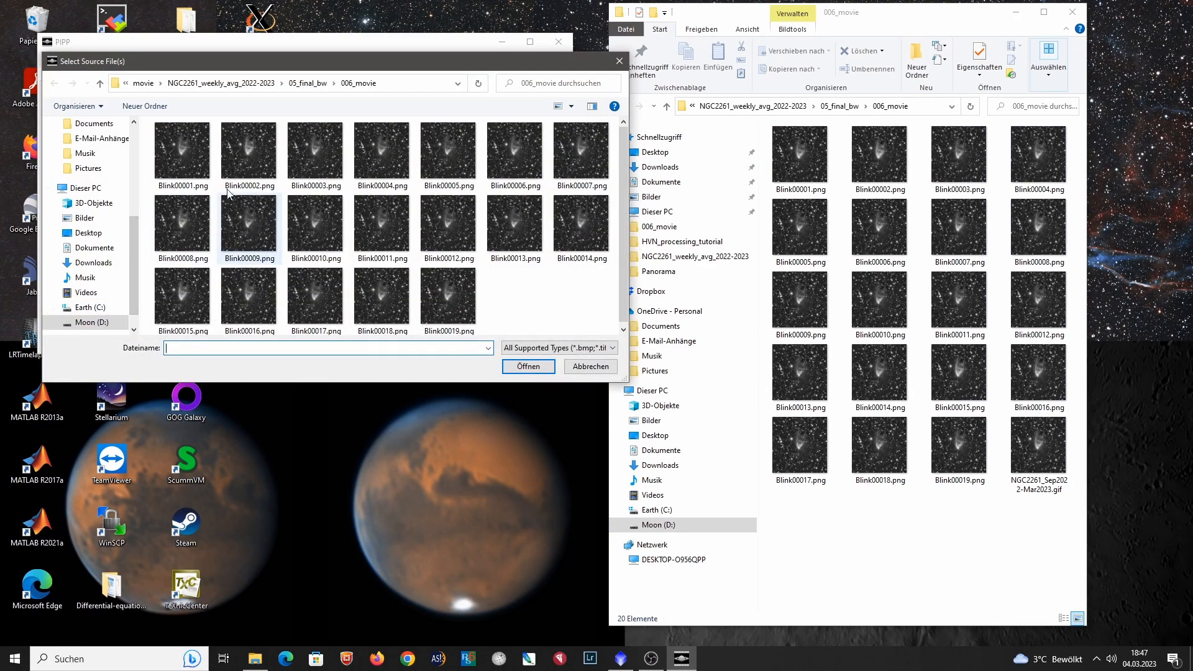
left_click(183, 151)
scroll(623, 283, "down", 1)
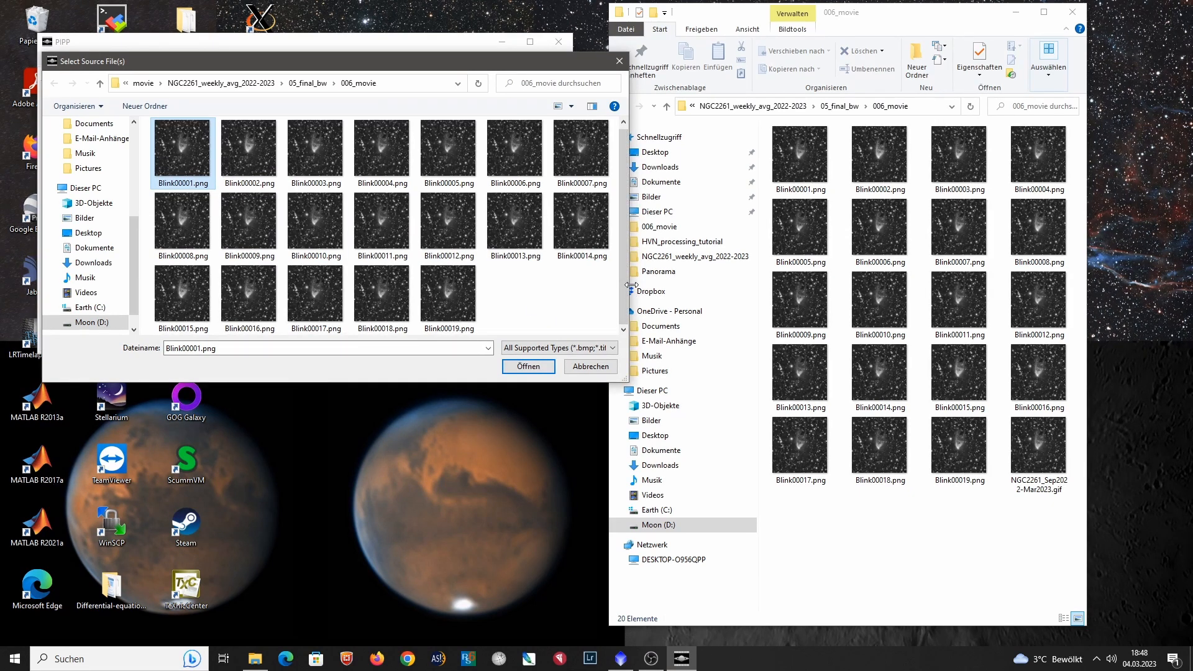
key("ctrl+a")
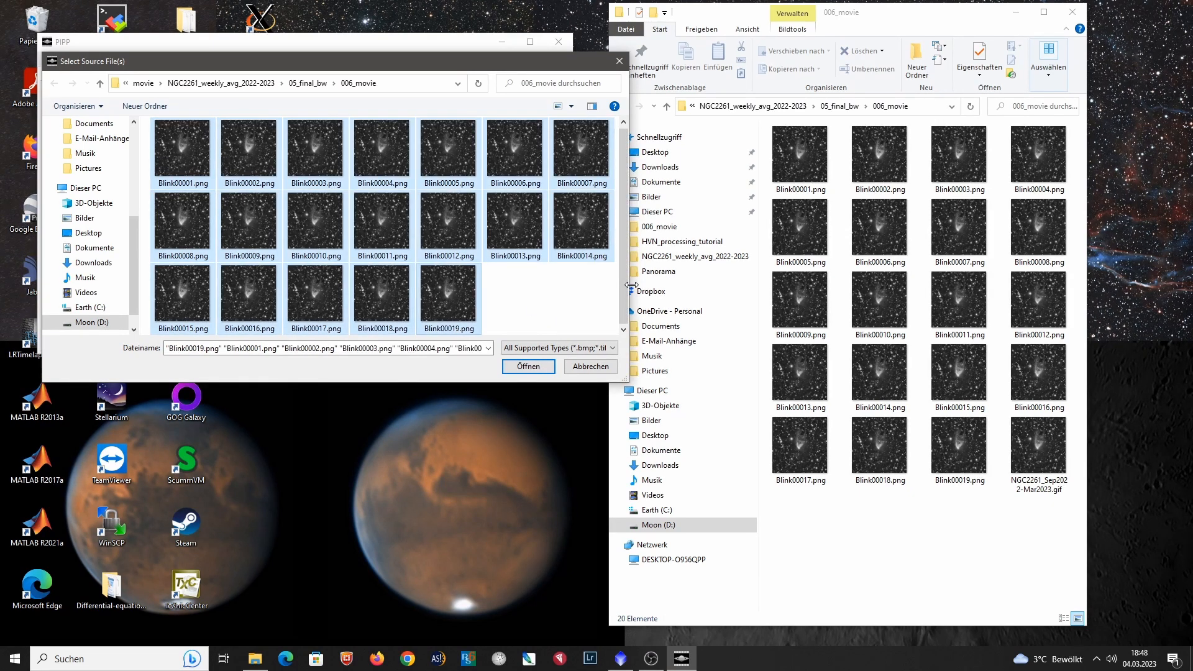
left_click(532, 367)
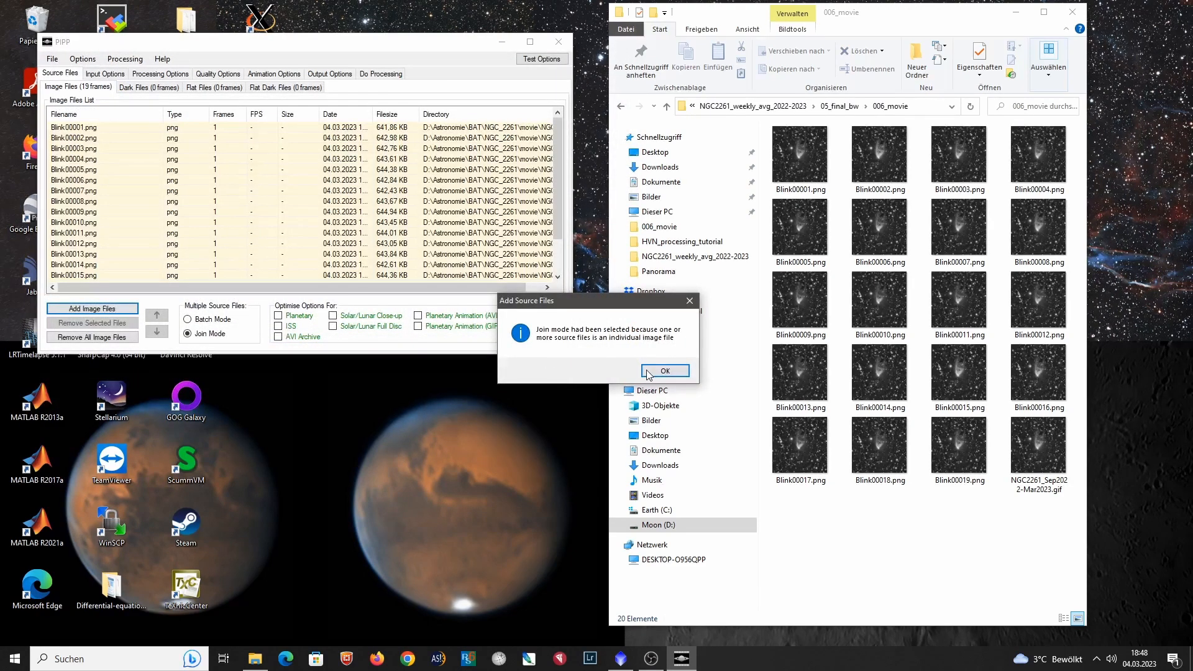
left_click(648, 372)
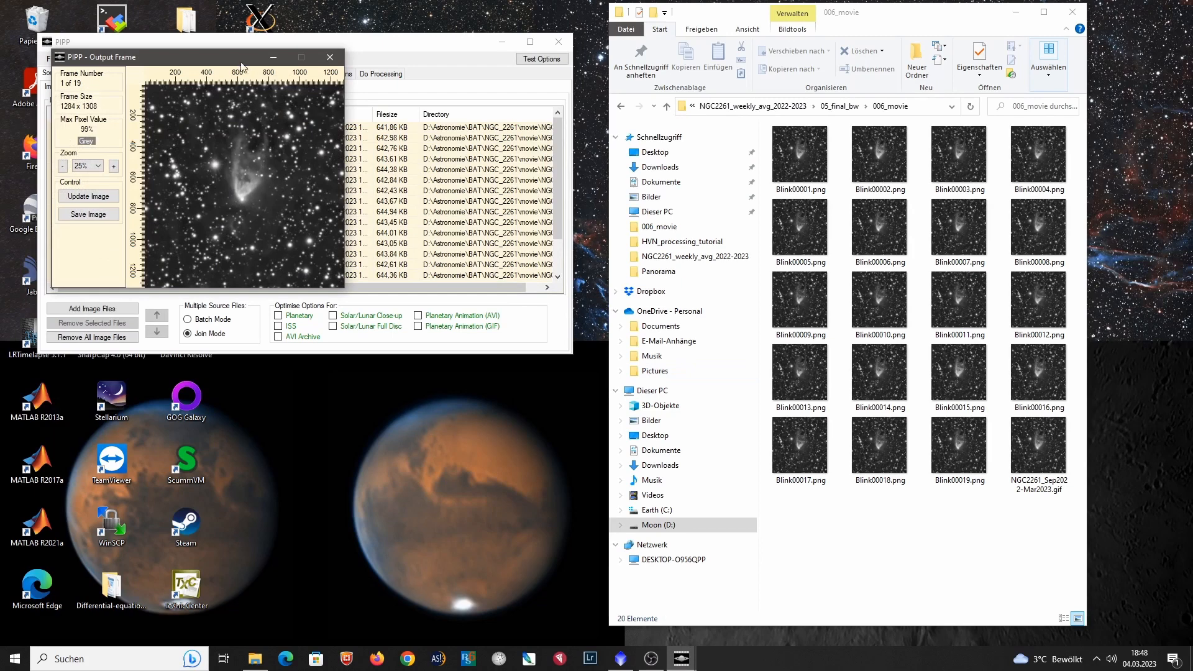
left_click_drag(241, 65, 289, 360)
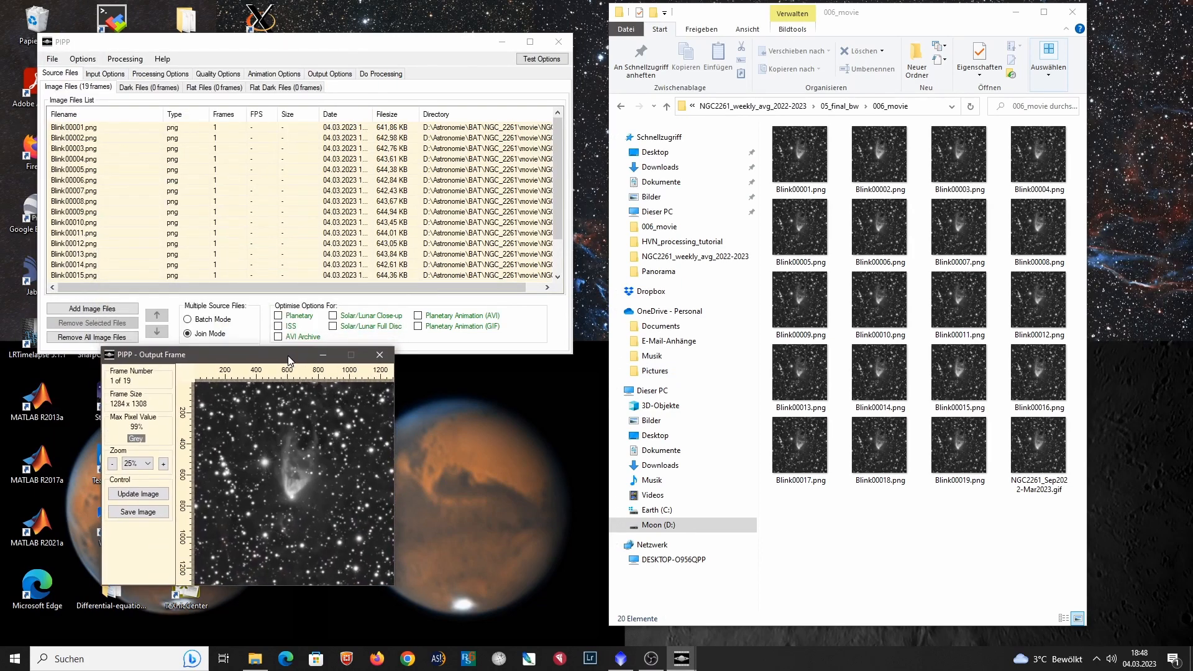
Step: Set the output format to Animated GIF with a framerate of 18 and the Maximum Quality preset
left_click(285, 73)
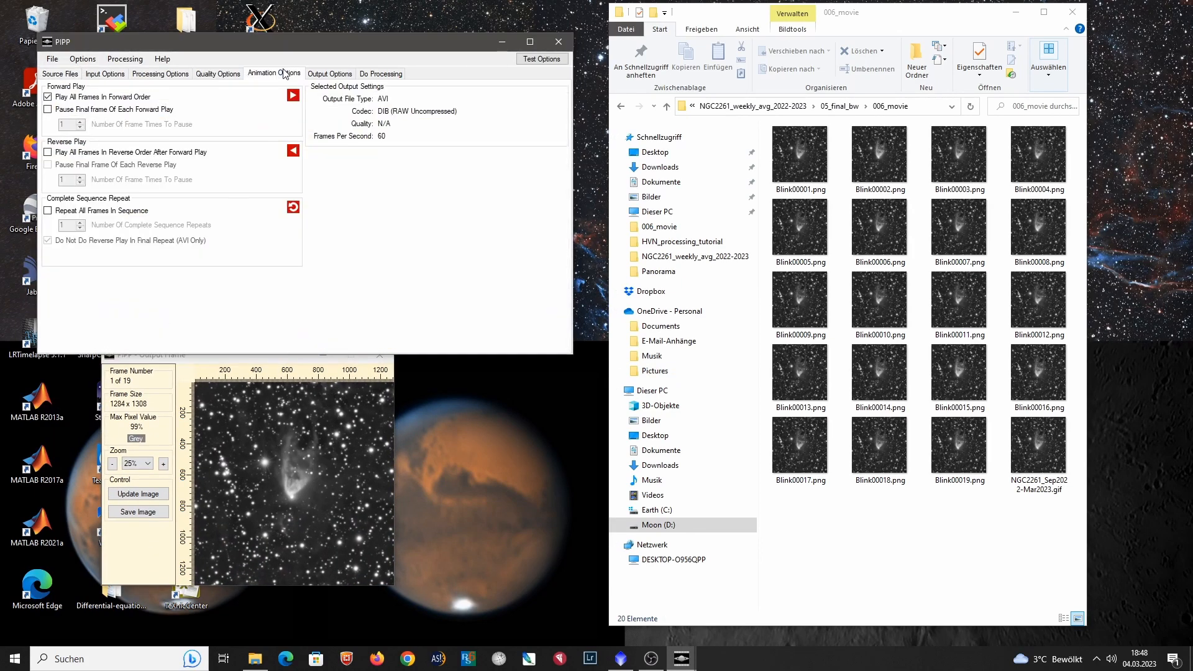
left_click(328, 74)
left_click(147, 100)
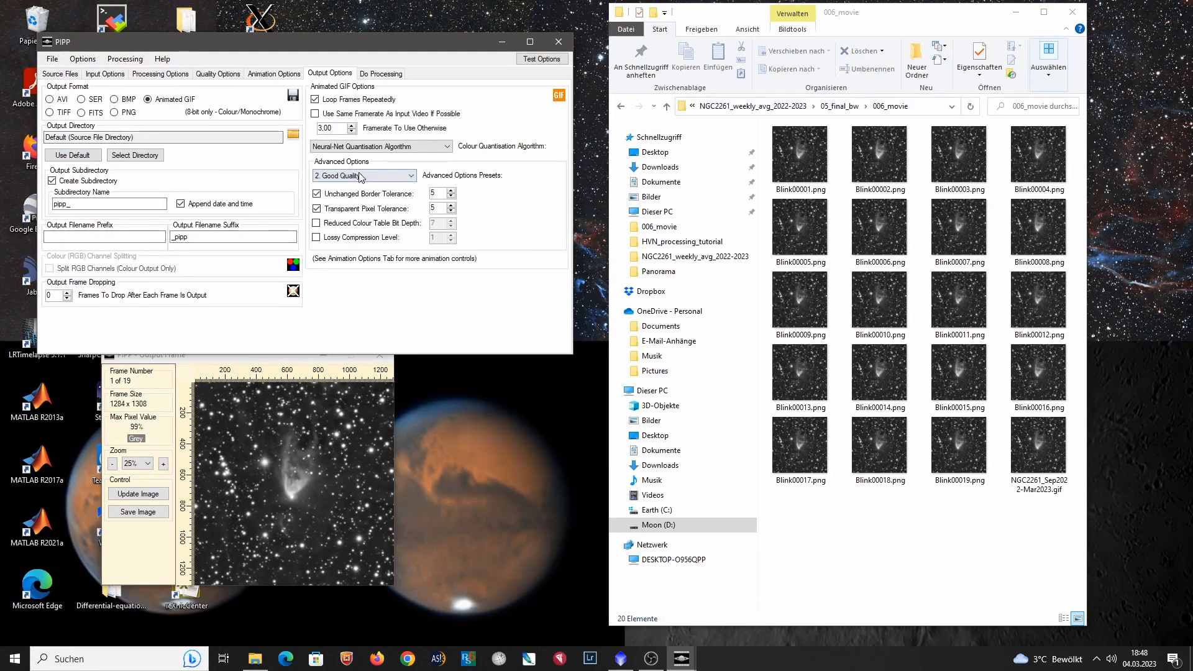
left_click(349, 176)
left_click(354, 187)
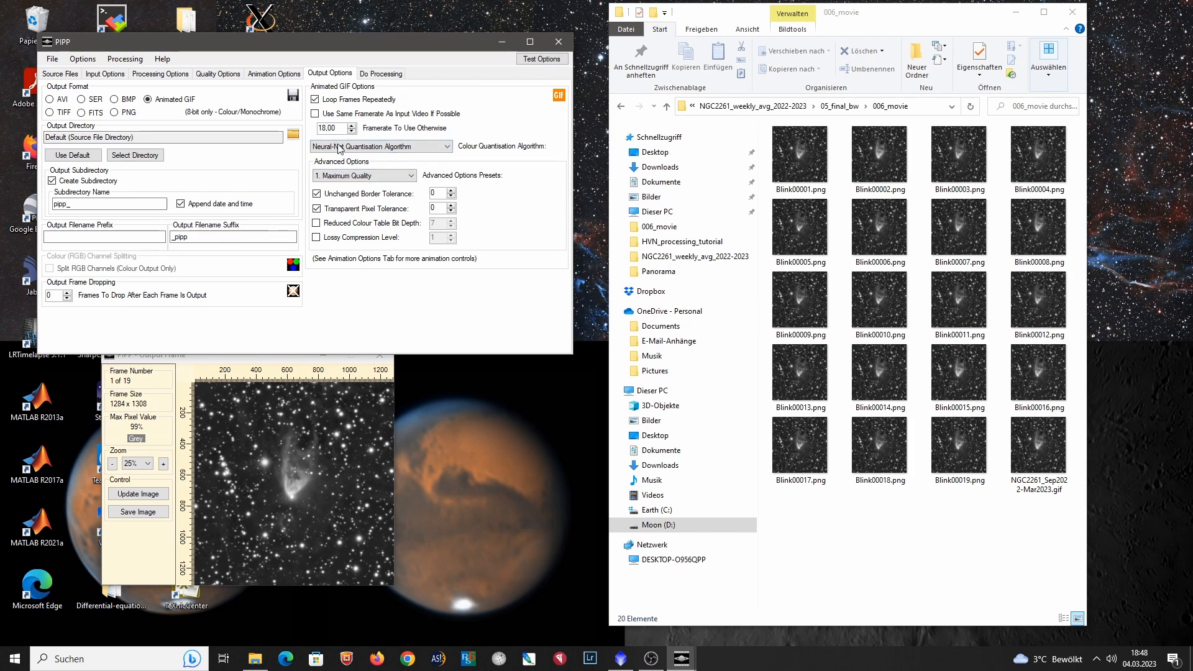
Step: Recheck the output options and start processing the frames into the animated GIF
left_click(375, 74)
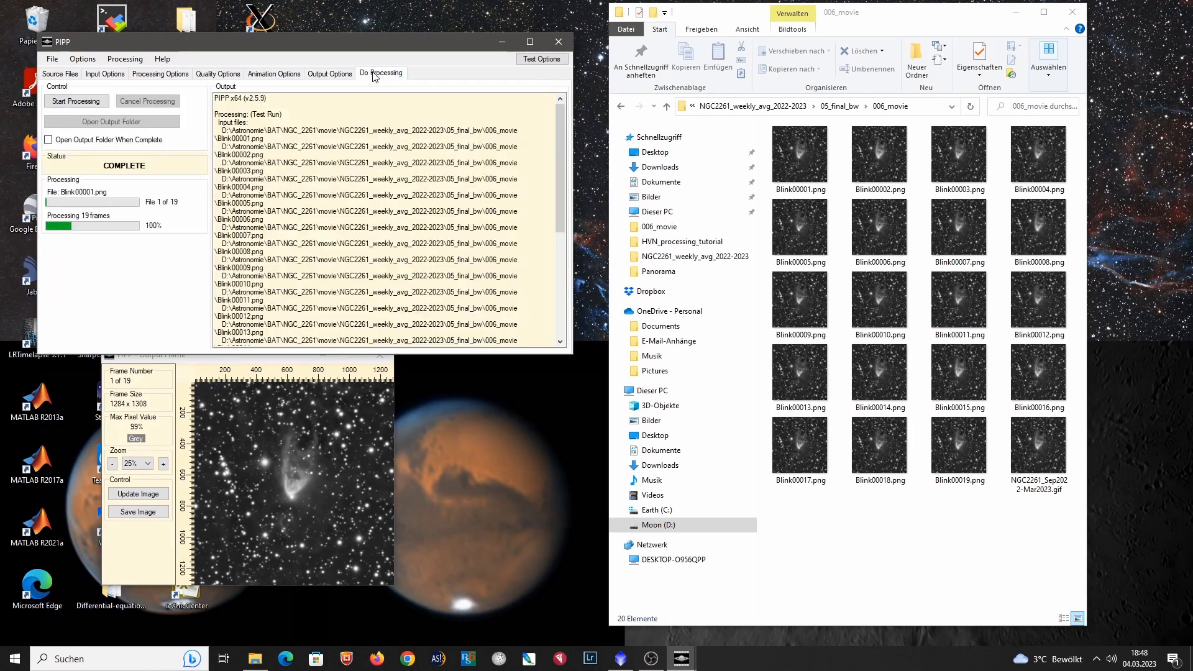
left_click(340, 75)
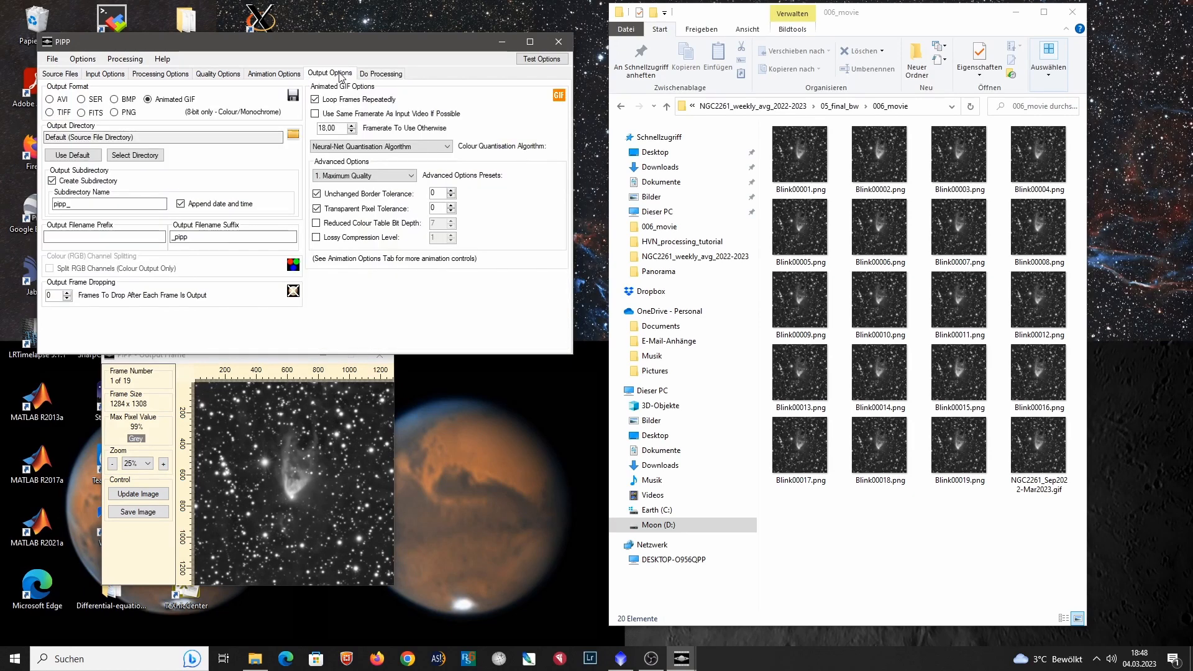
left_click(372, 76)
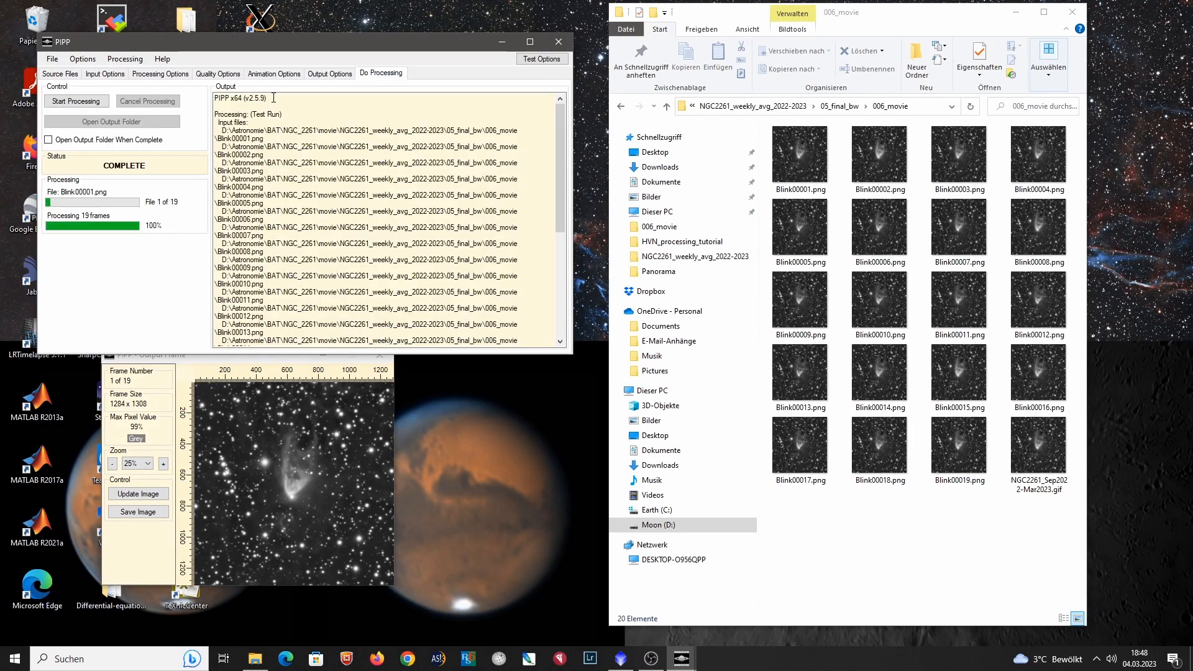
left_click(64, 101)
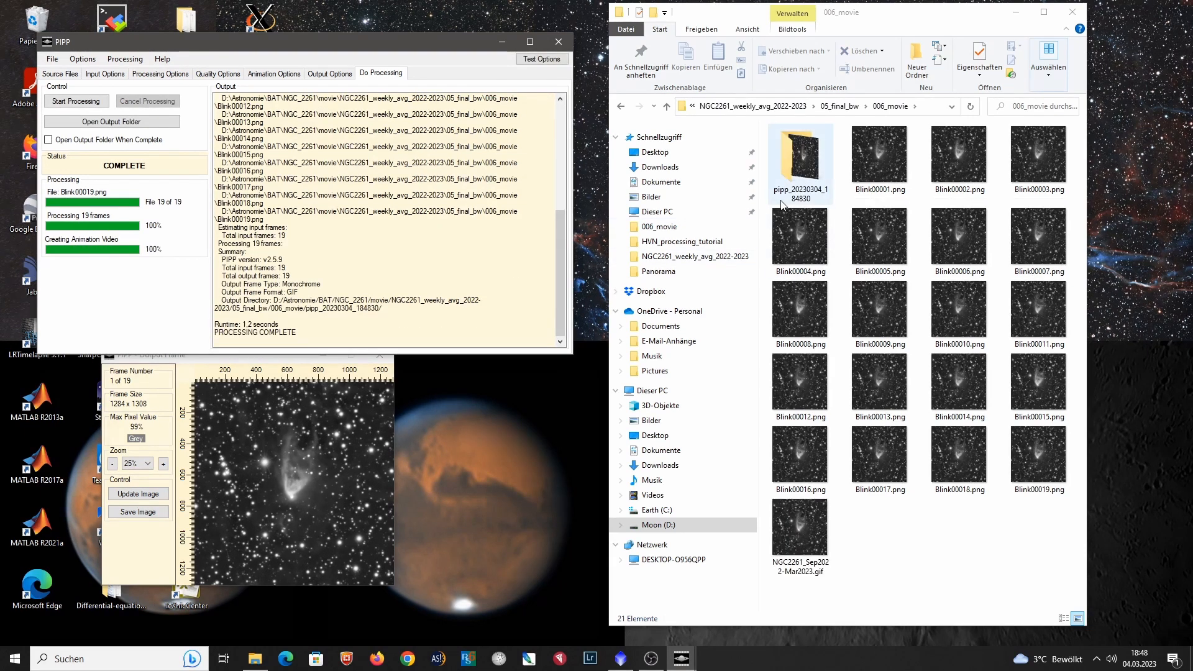
Step: Open Blink00001_pipp.gif from the new output folder pipp_20230304_184830 in File Explorer
double_click(817, 157)
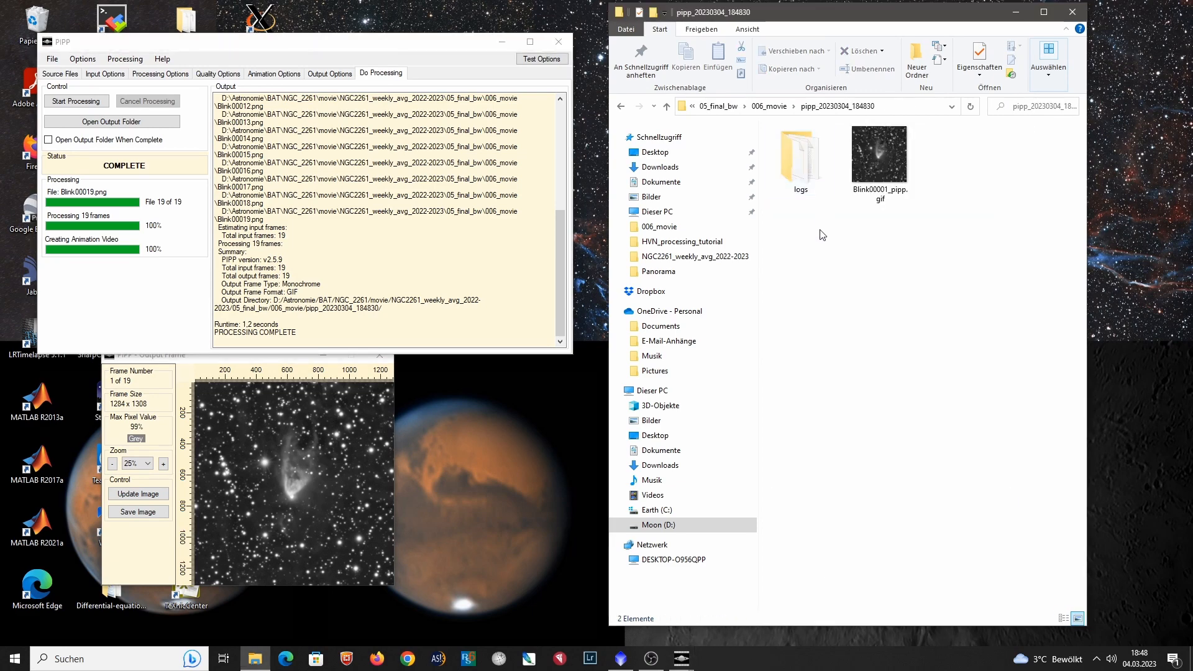
double_click(880, 180)
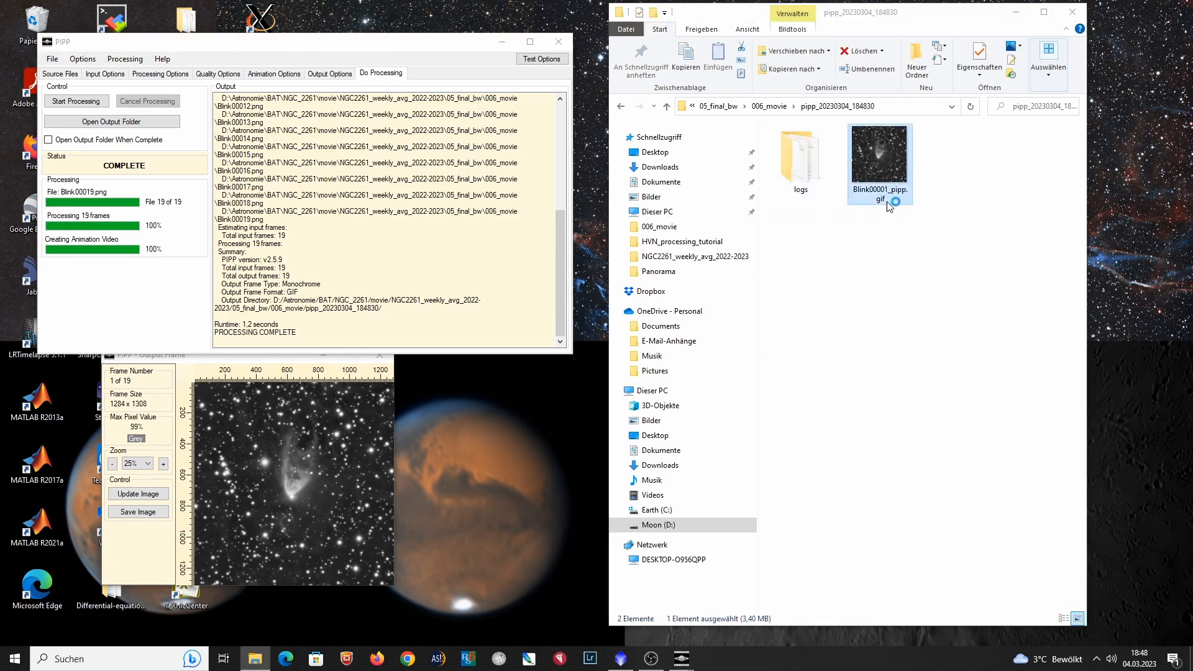